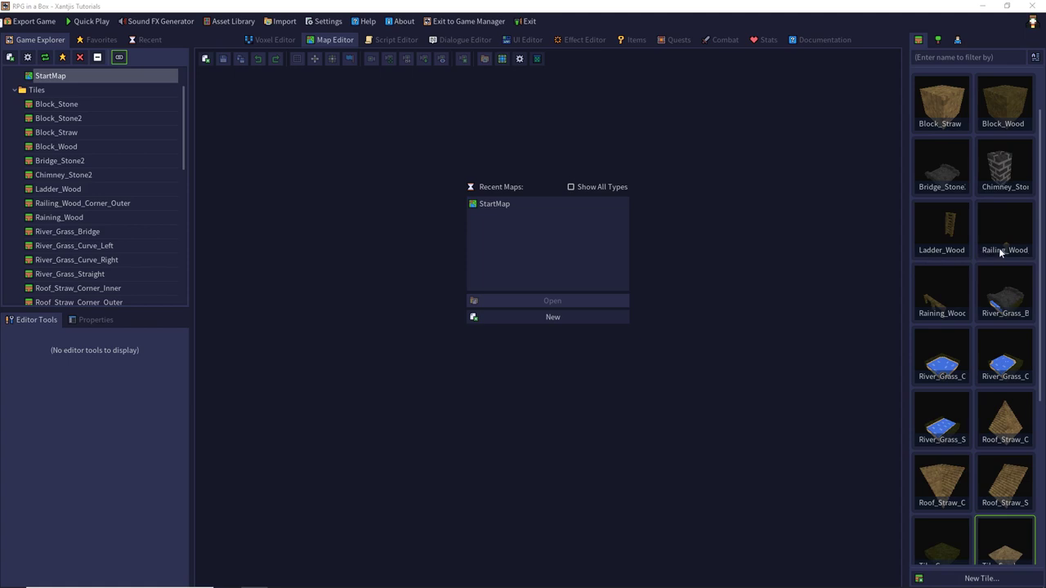
- Examine the Block_Stone, Block_Stone2 and Block_Straw tile models from the tile list in the Voxel Editor
scroll(953, 290, down, 4)
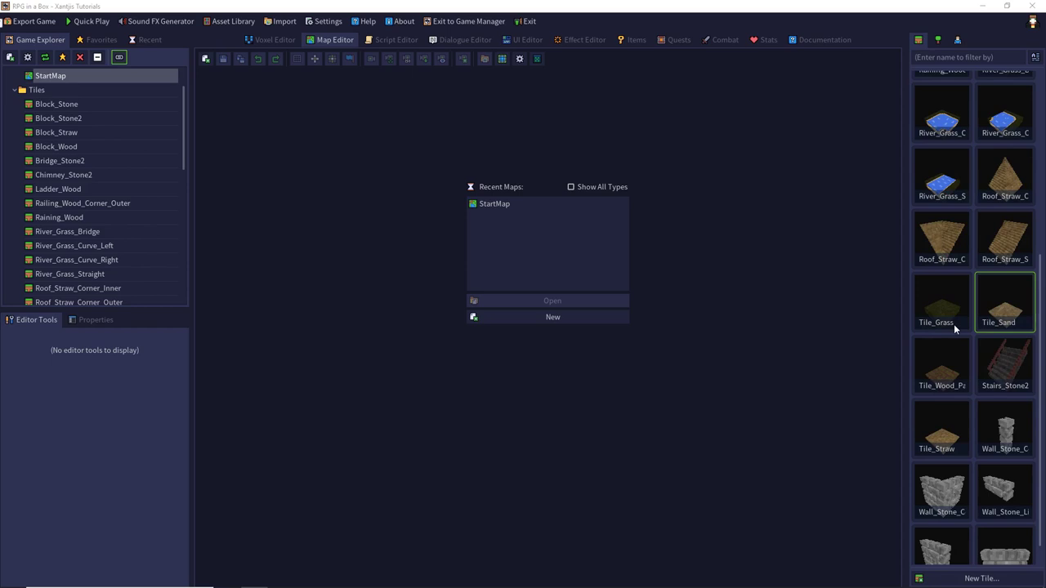
scroll(954, 329, up, 5)
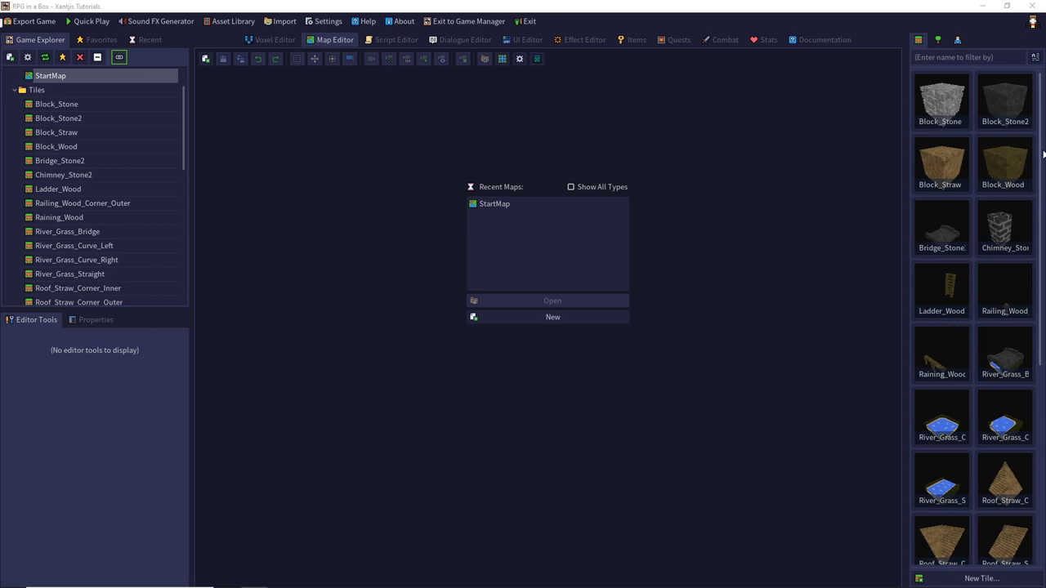
double_click(937, 109)
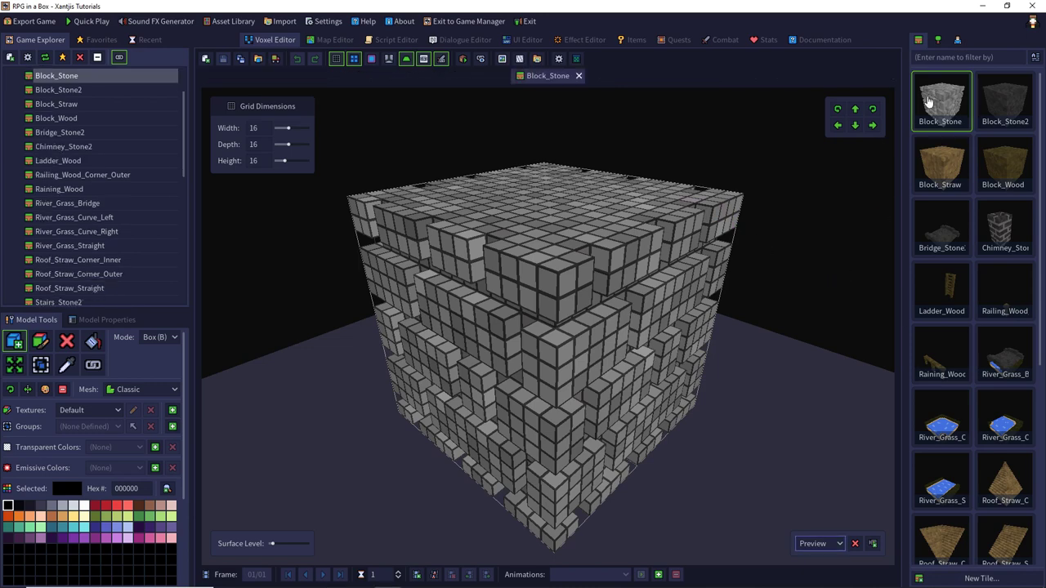
double_click(1007, 103)
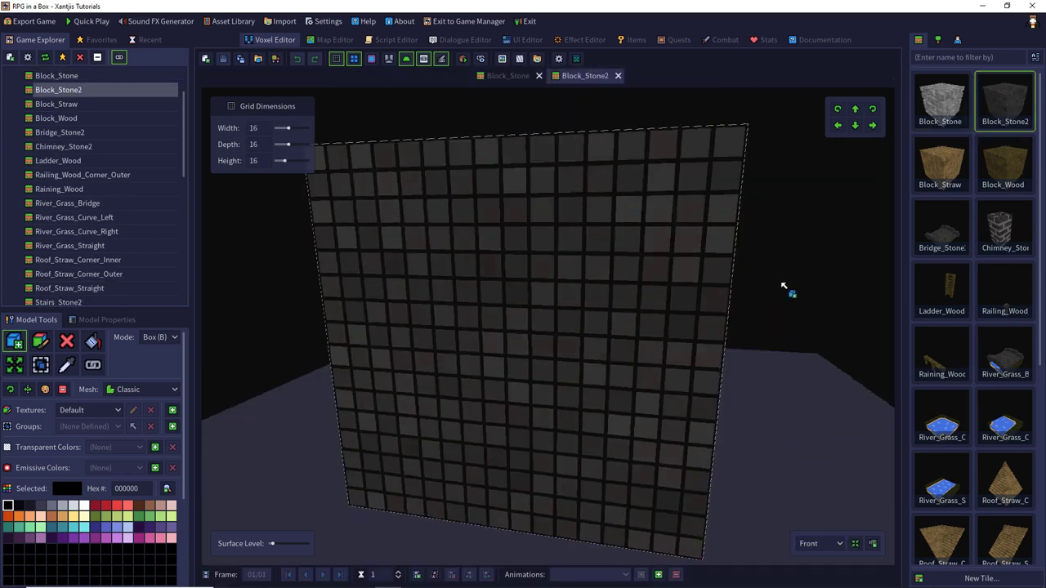
middle_drag(781, 285, 752, 338)
middle_drag(815, 266, 809, 235)
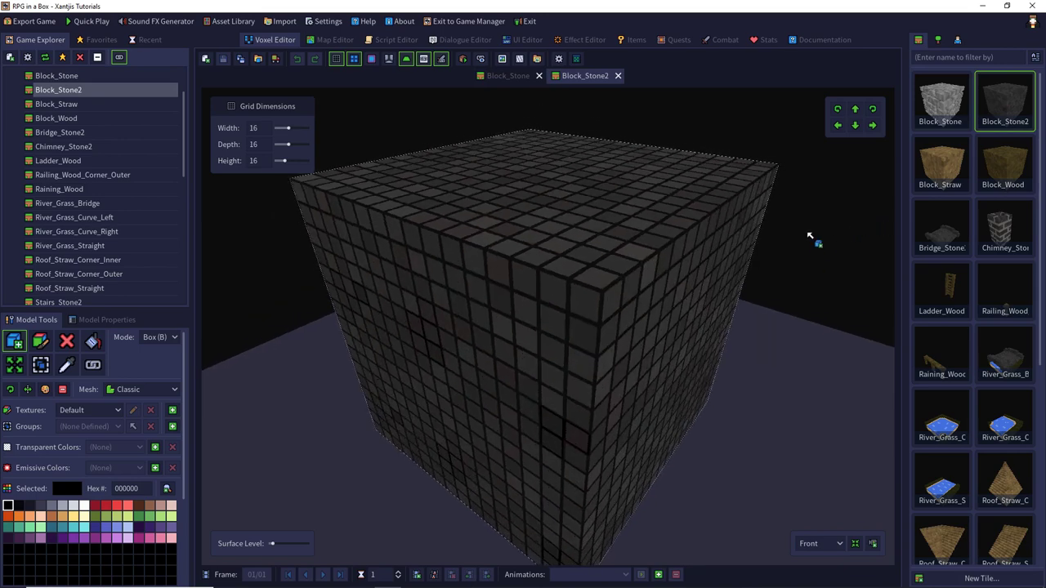
double_click(923, 170)
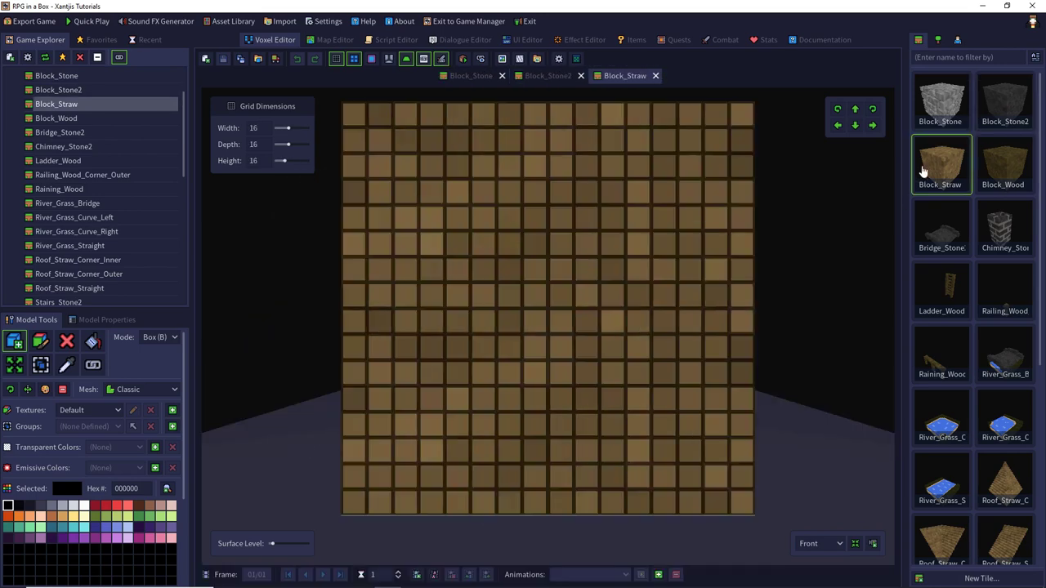
right_drag(773, 250, 751, 302)
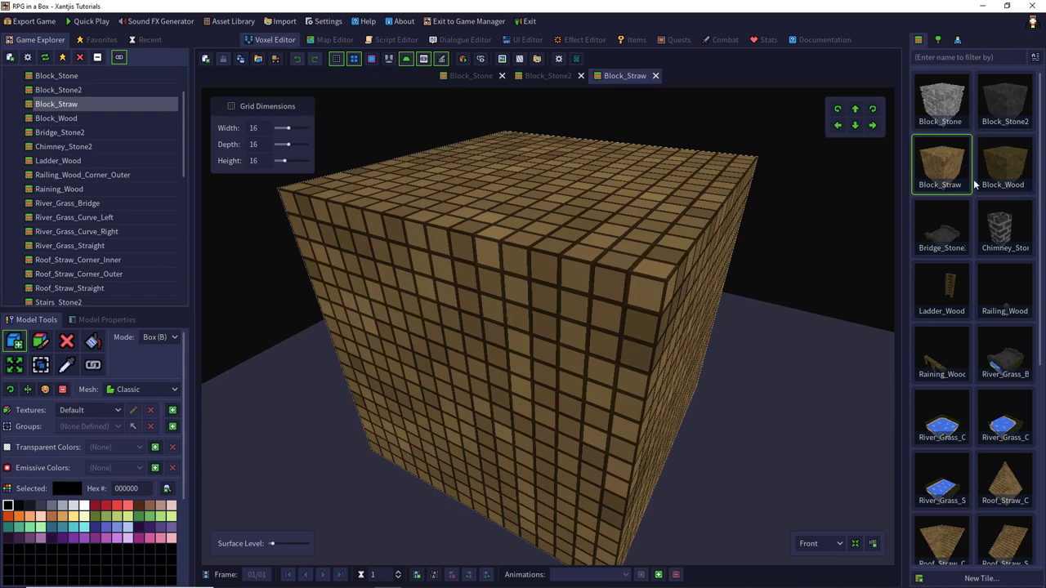
- Examine the Chimney_Stone2, Ladder_Wood and Stairs_Stone2 tile models in the Voxel Editor
double_click(1001, 229)
right_drag(738, 250, 670, 278)
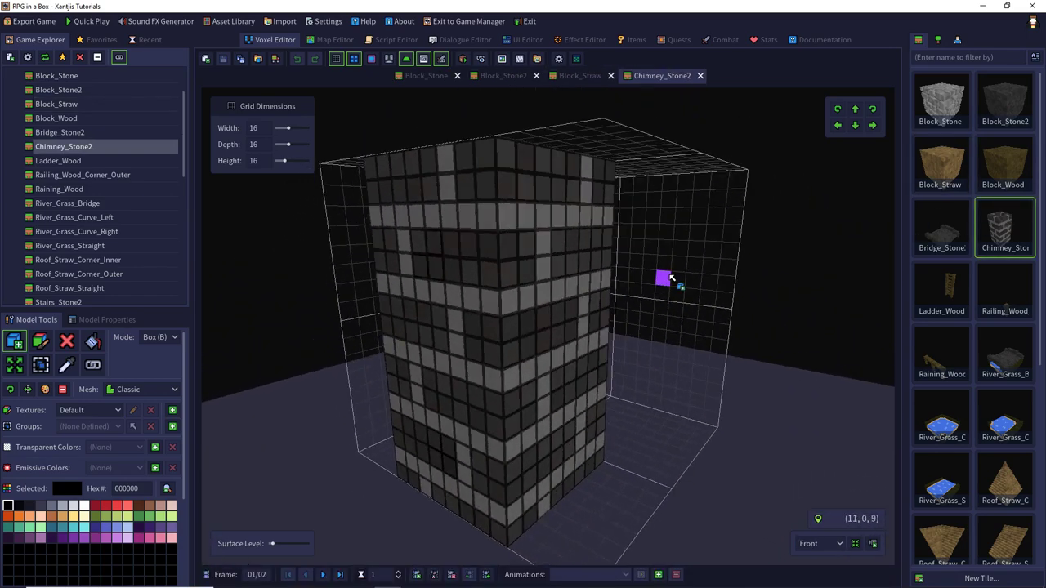
scroll(944, 267, down, 1)
double_click(942, 234)
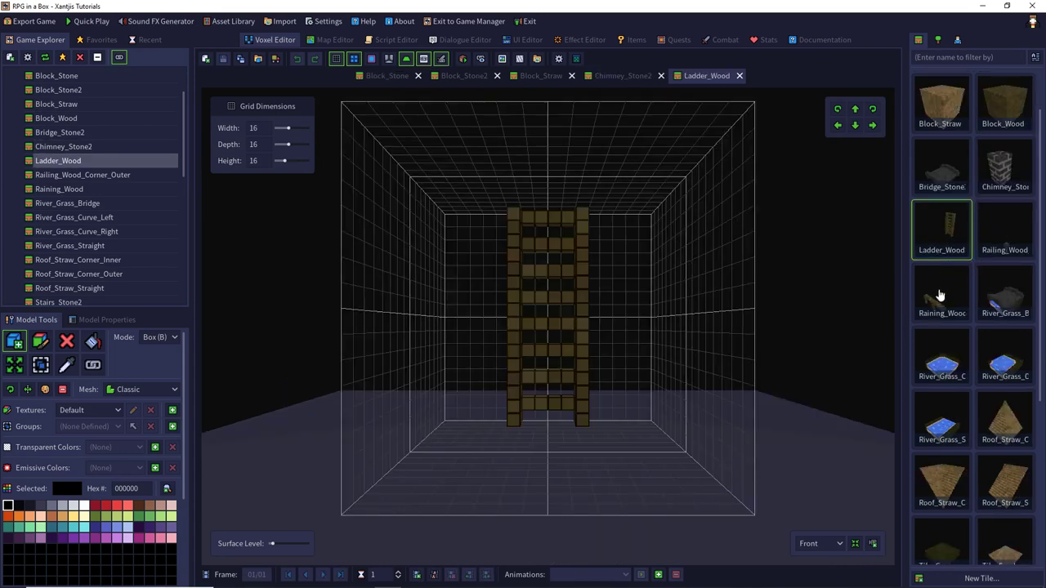
scroll(944, 299, down, 3)
double_click(994, 430)
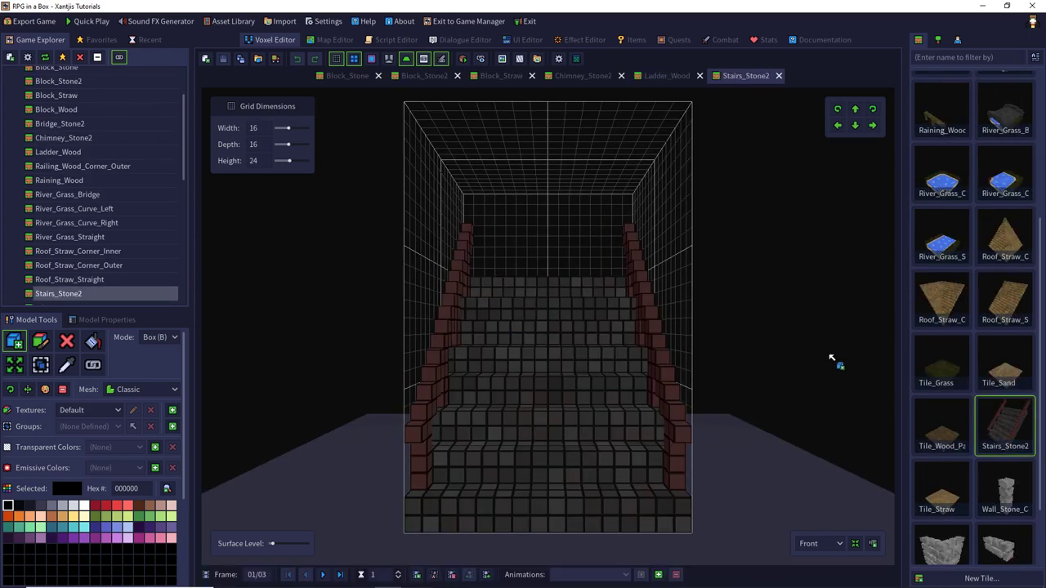
right_drag(792, 277, 711, 308)
scroll(929, 270, up, 3)
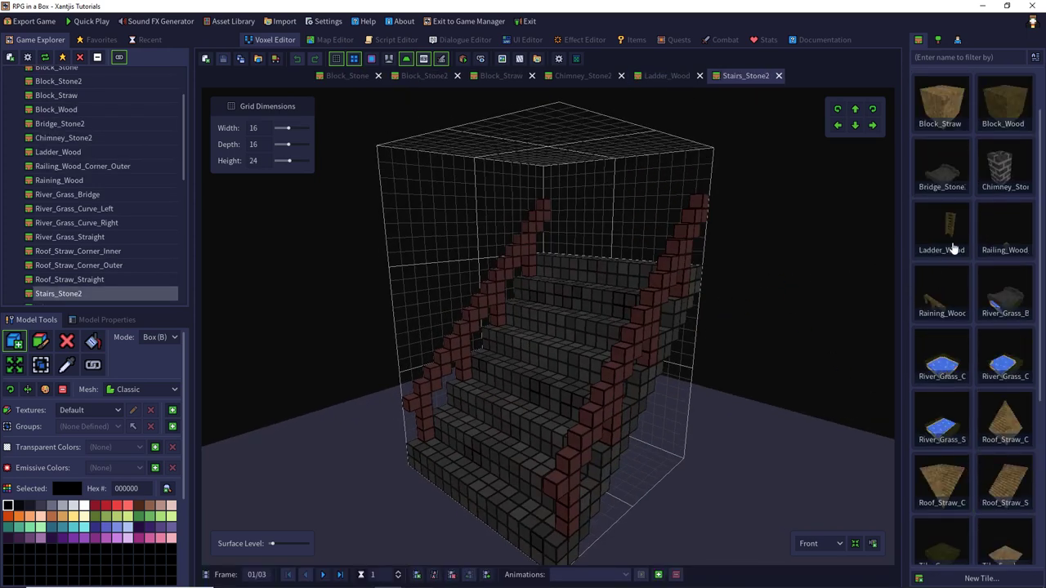
- View the Raining_Wood and Railing_Wood_Corner_Outer tiles, followed by the inner corner, outer corner and straight straw roof tiles
double_click(941, 293)
double_click(1003, 237)
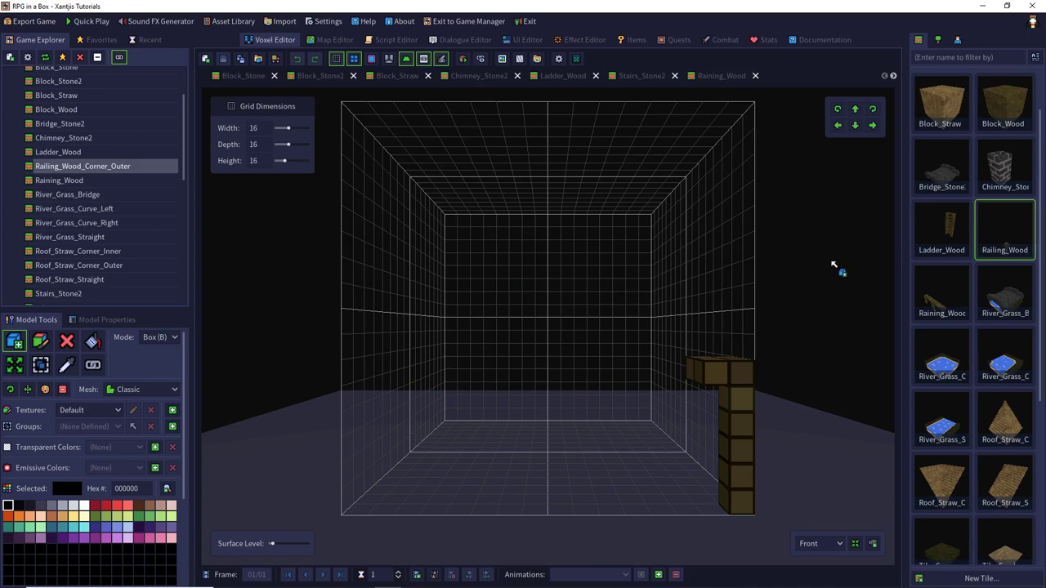
scroll(983, 286, down, 3)
double_click(1004, 248)
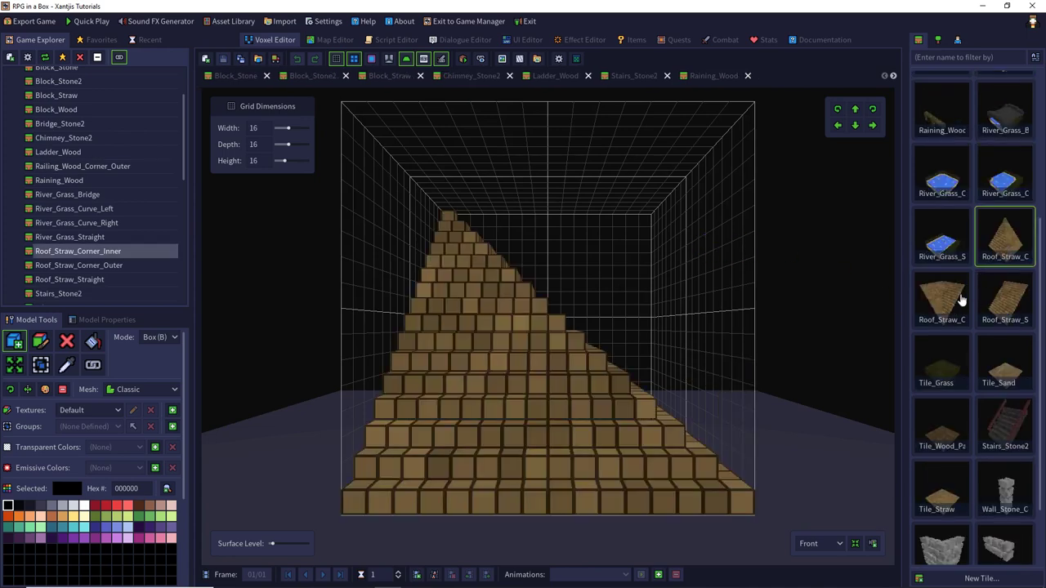
double_click(951, 298)
double_click(987, 302)
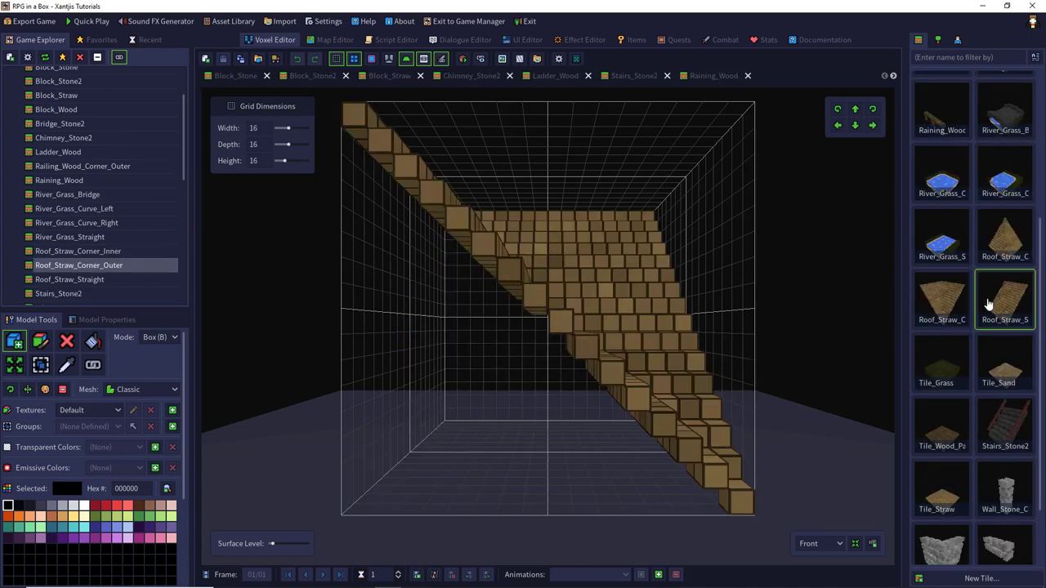
- Examine the Tile_Sand, Tile_Wood_Parquet and Tile_Straw floor tiles and the Wall_Stone_Lintel and Wall_Stone_Ledge wall tiles
double_click(999, 370)
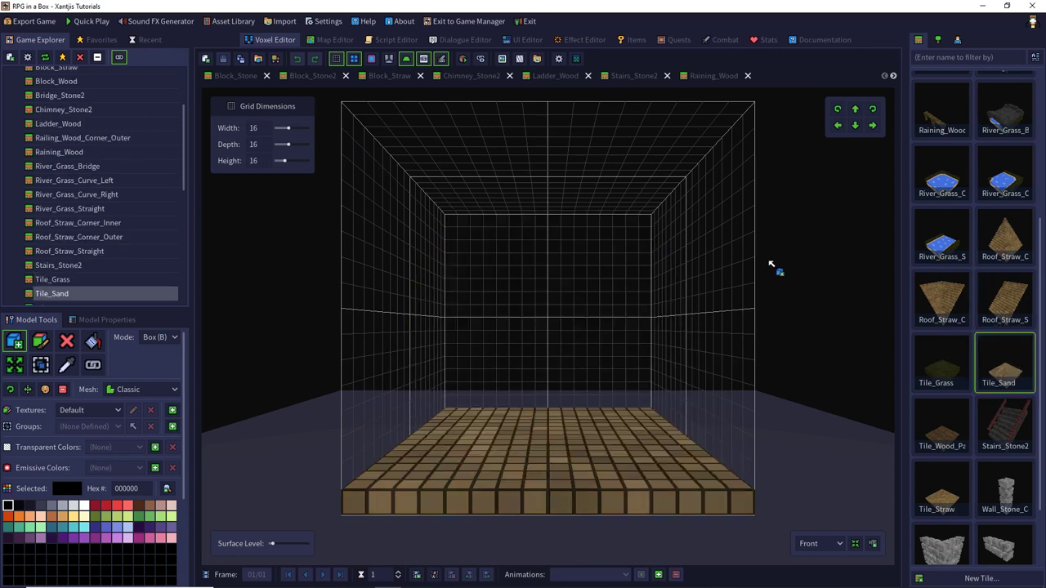
right_drag(776, 269, 719, 367)
scroll(977, 322, down, 1)
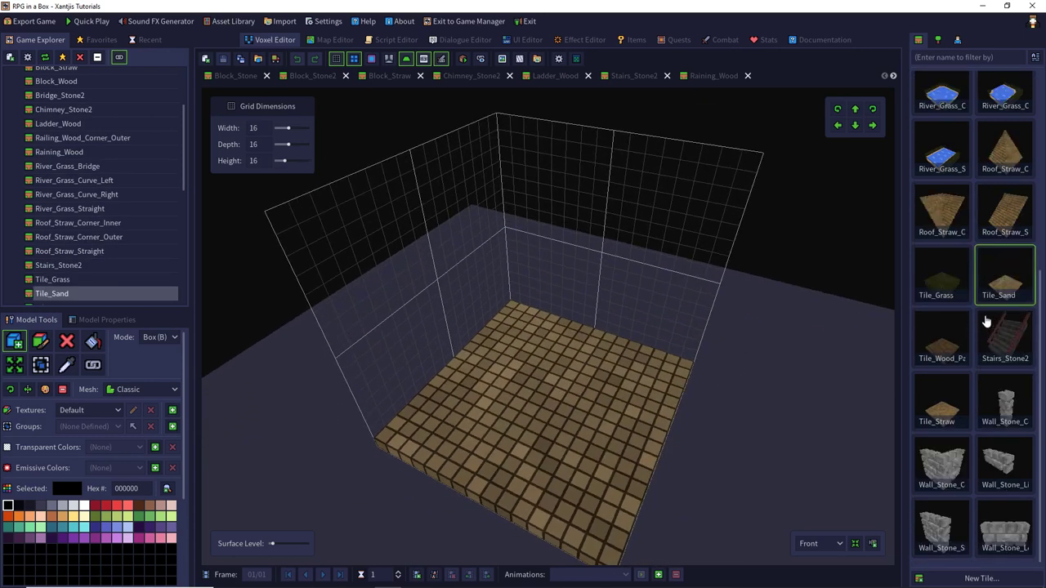
double_click(954, 342)
right_drag(833, 324, 733, 374)
double_click(945, 409)
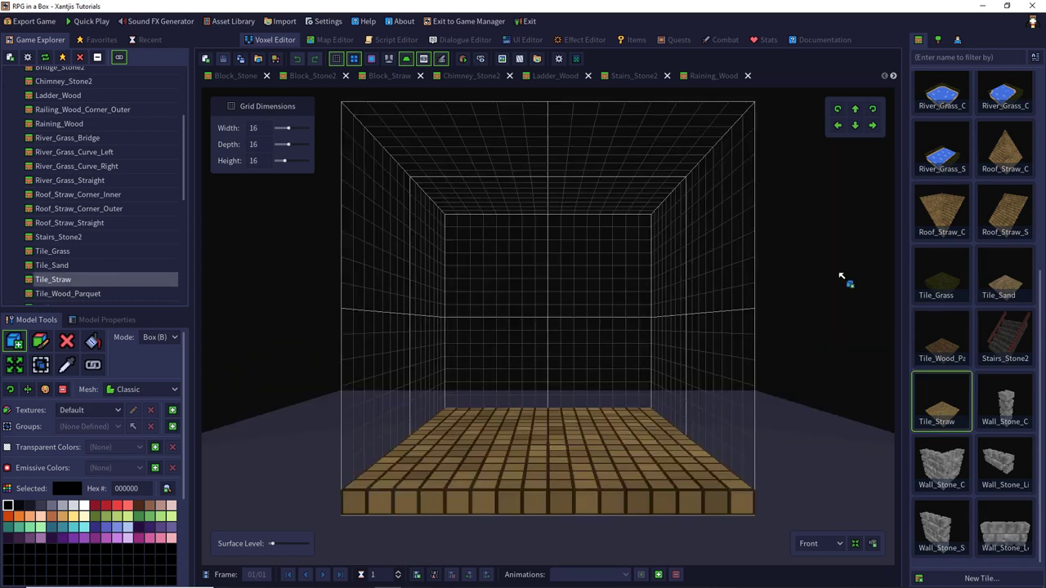
right_drag(837, 251, 766, 301)
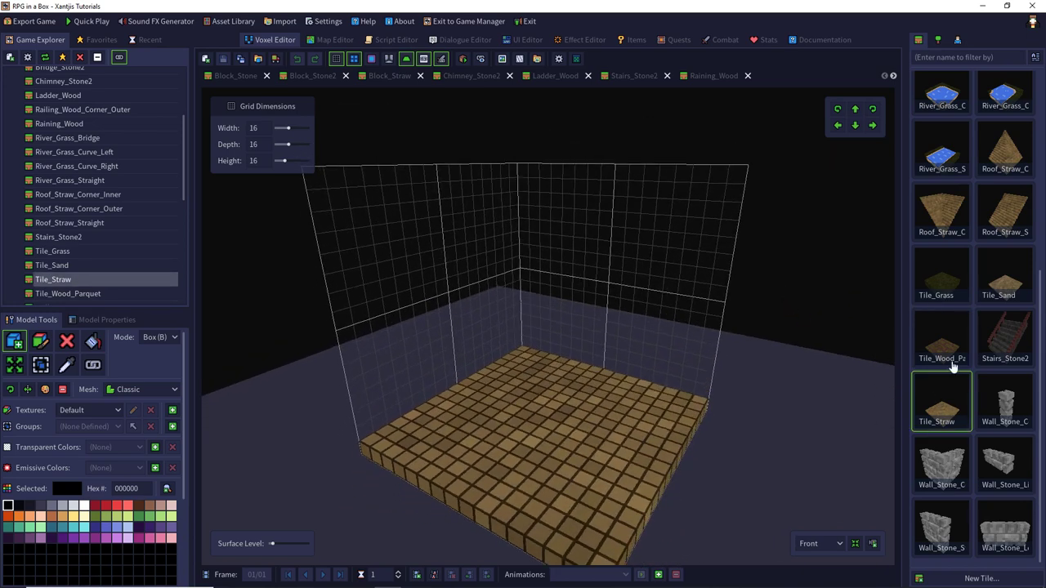
double_click(999, 461)
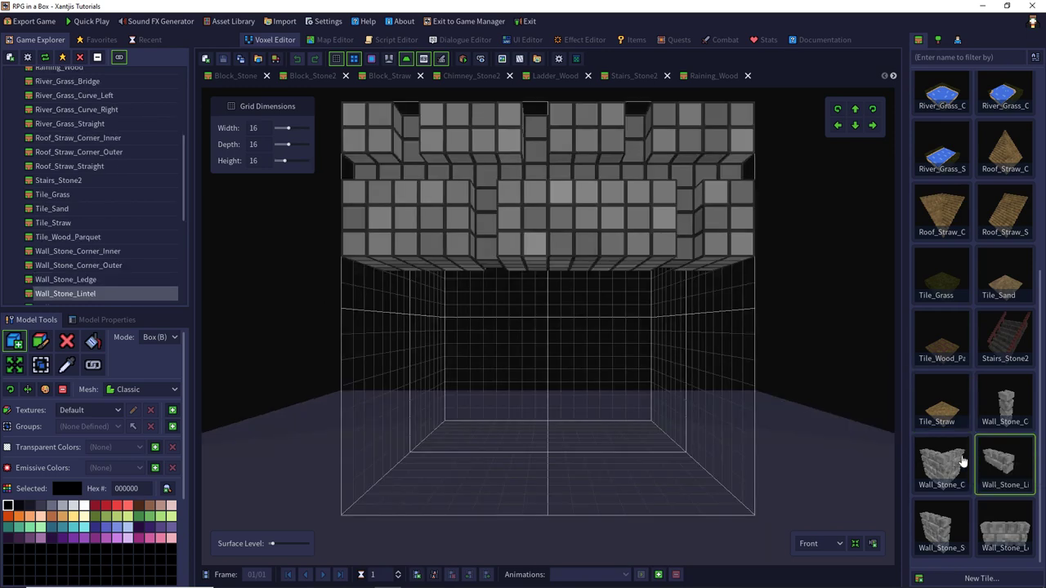
double_click(1002, 524)
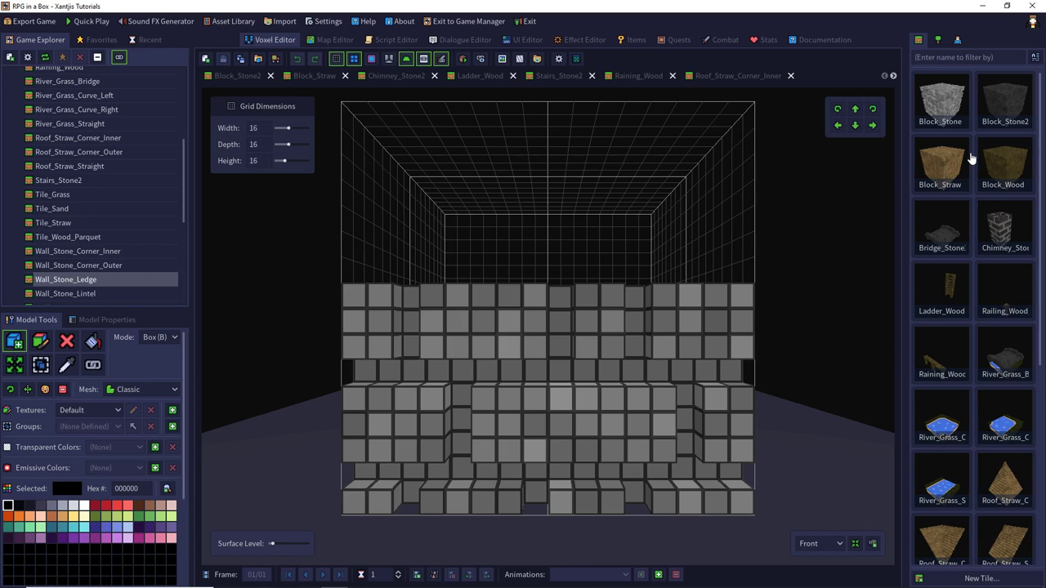
- Open the Door_Wood object from the object list and inspect its model and animation frames
click(938, 41)
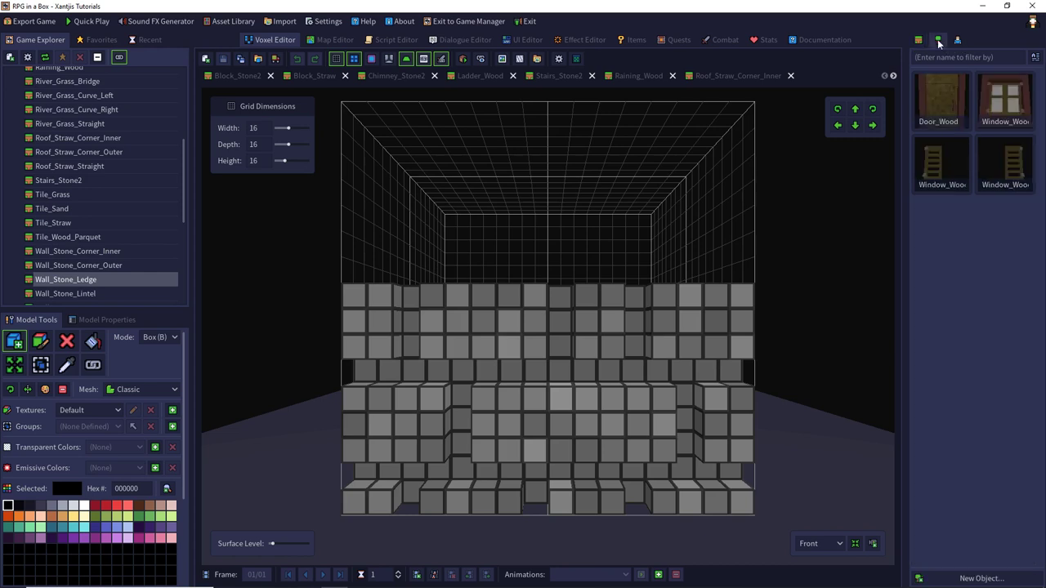
double_click(933, 106)
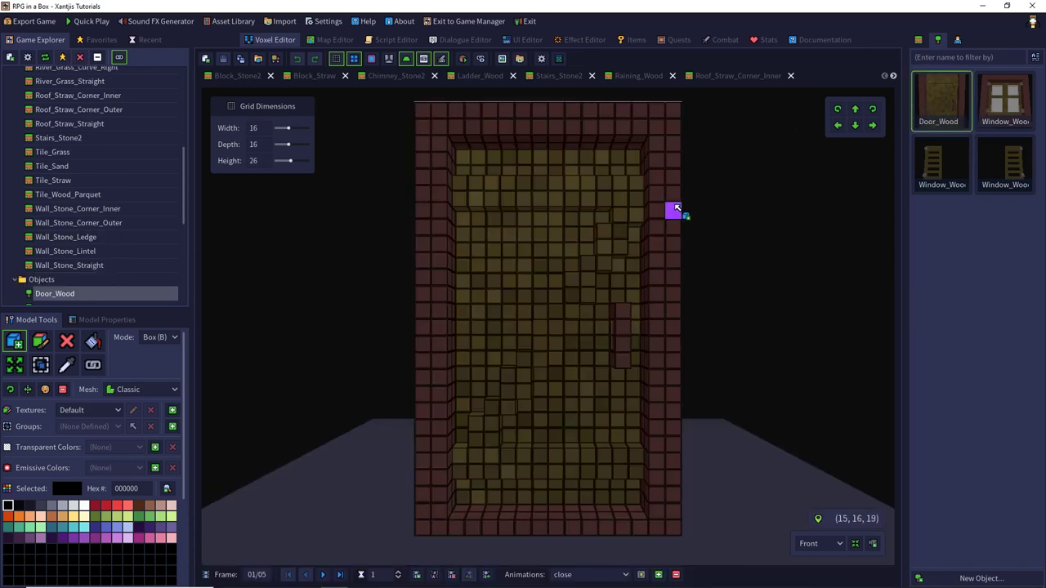
right_drag(673, 210, 429, 519)
click(323, 575)
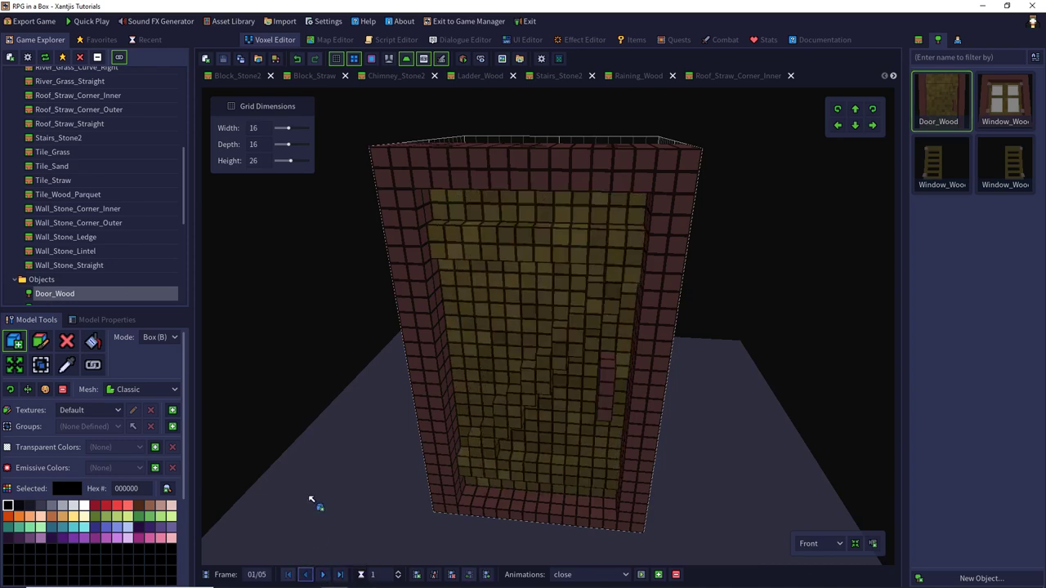
right_drag(314, 411, 327, 415)
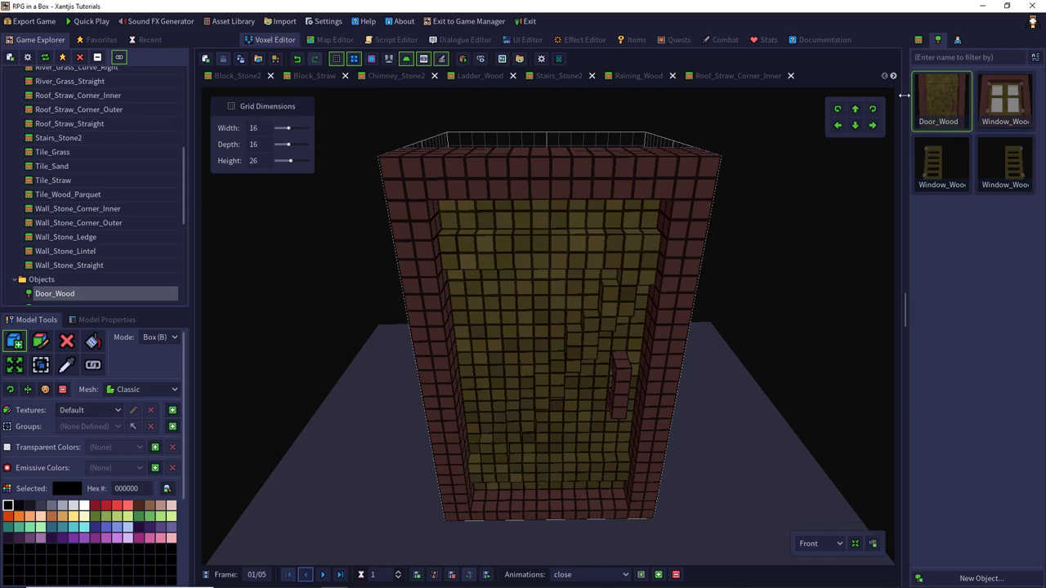
- Save a copy of the wooden door as an object named Door_Wood_Frame
click(237, 59)
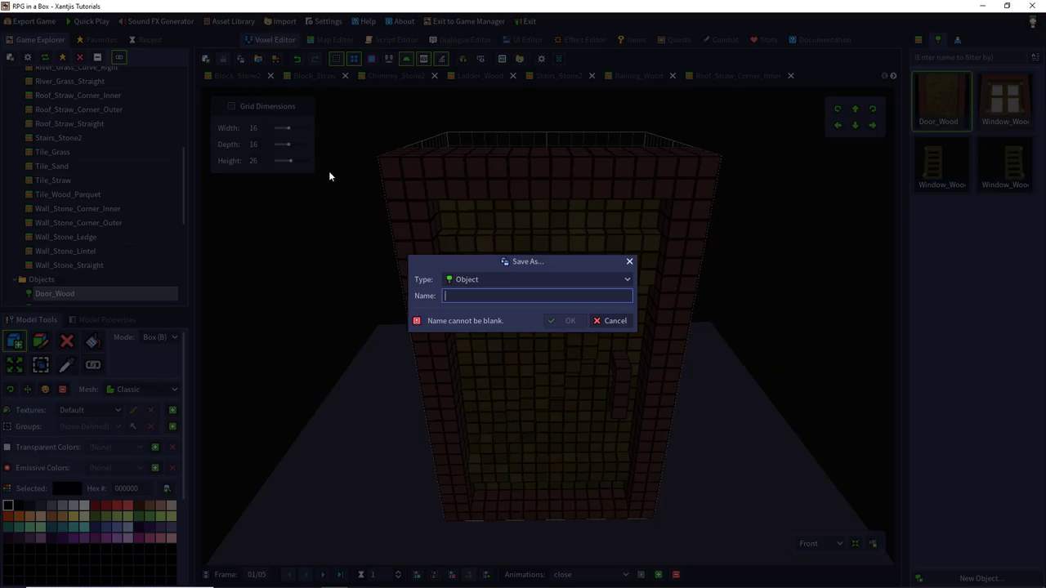
text(Door_)
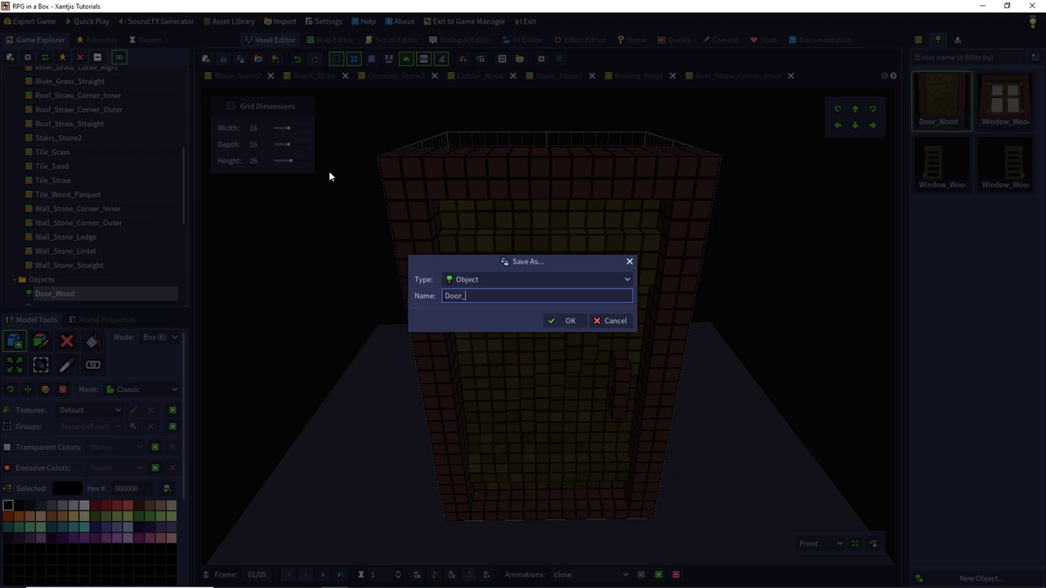
text(Wood)
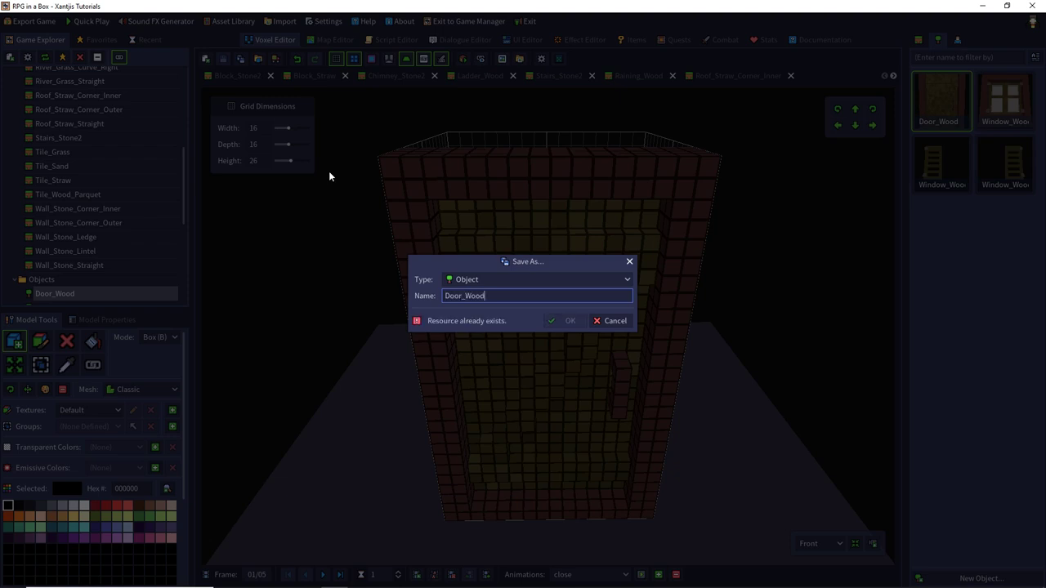
text(_Frame)
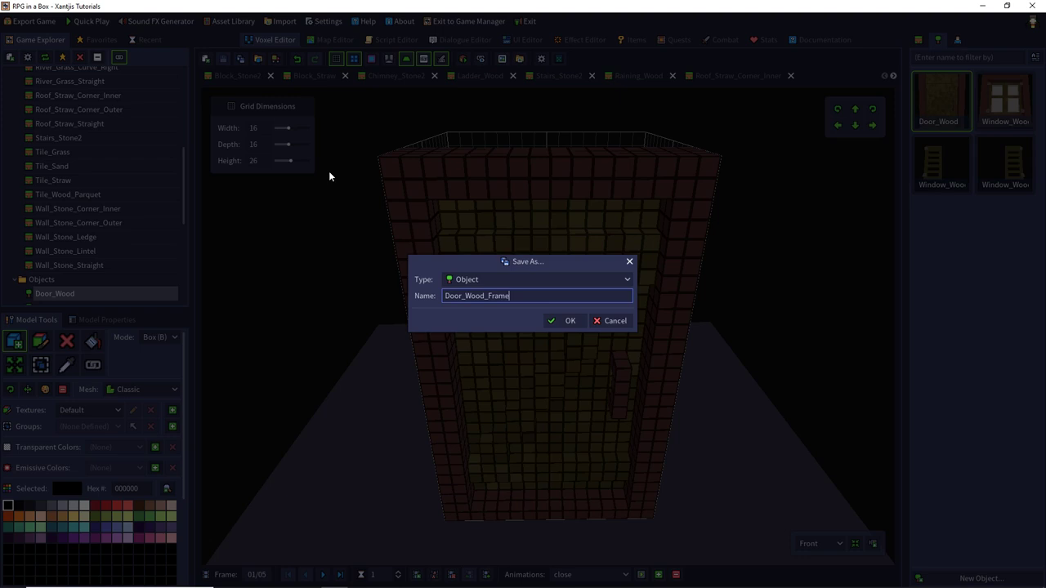
key(Return)
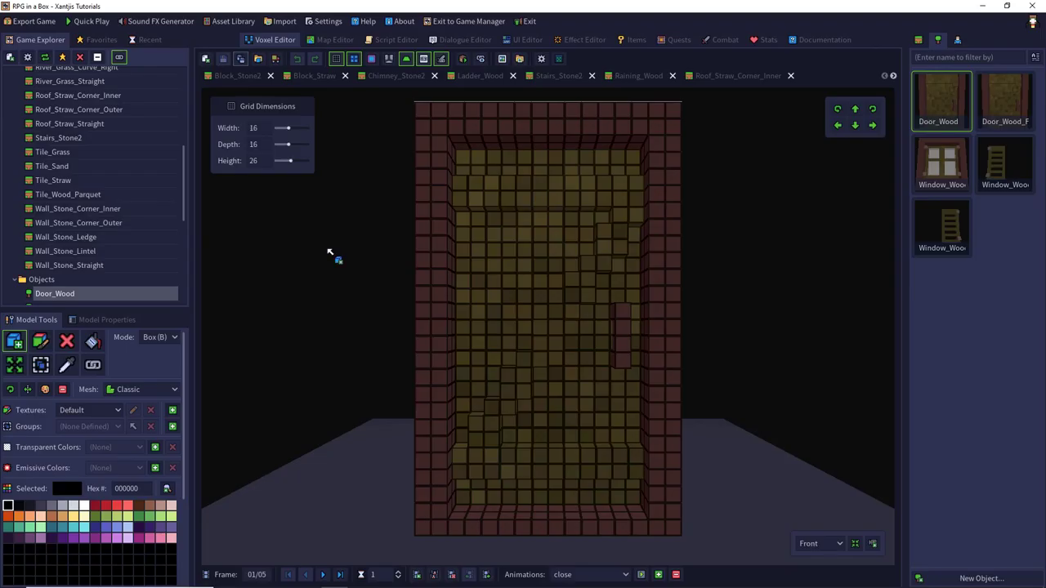
- Erase the wooden door panel and both handles from the first animation frame, keeping only the surrounding red-brown frame
middle_drag(364, 239, 194, 305)
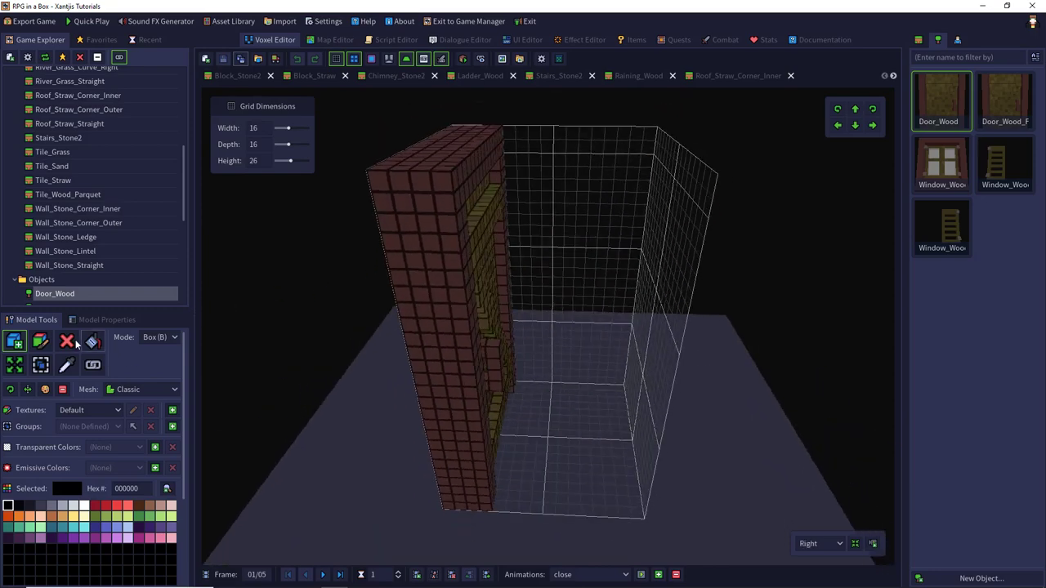
middle_drag(314, 309, 451, 275)
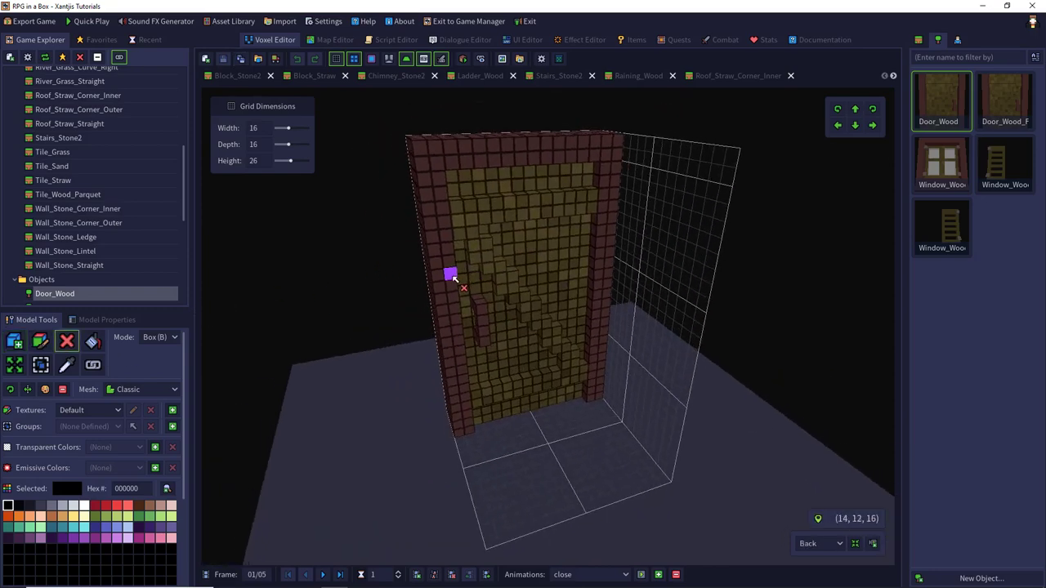
mouse_move(590, 170)
mouse_down()
mouse_move(512, 313)
mouse_move(482, 427)
mouse_up()
mouse_move(454, 203)
mouse_down()
mouse_move(550, 366)
mouse_move(574, 366)
mouse_up()
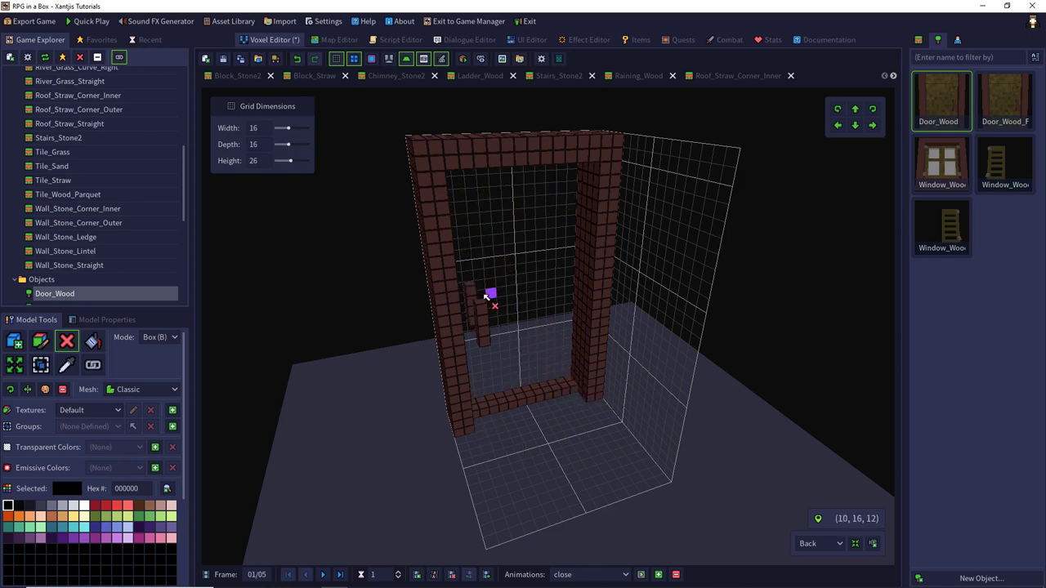
drag(476, 304, 489, 363)
drag(483, 325, 487, 361)
middle_drag(489, 300, 790, 258)
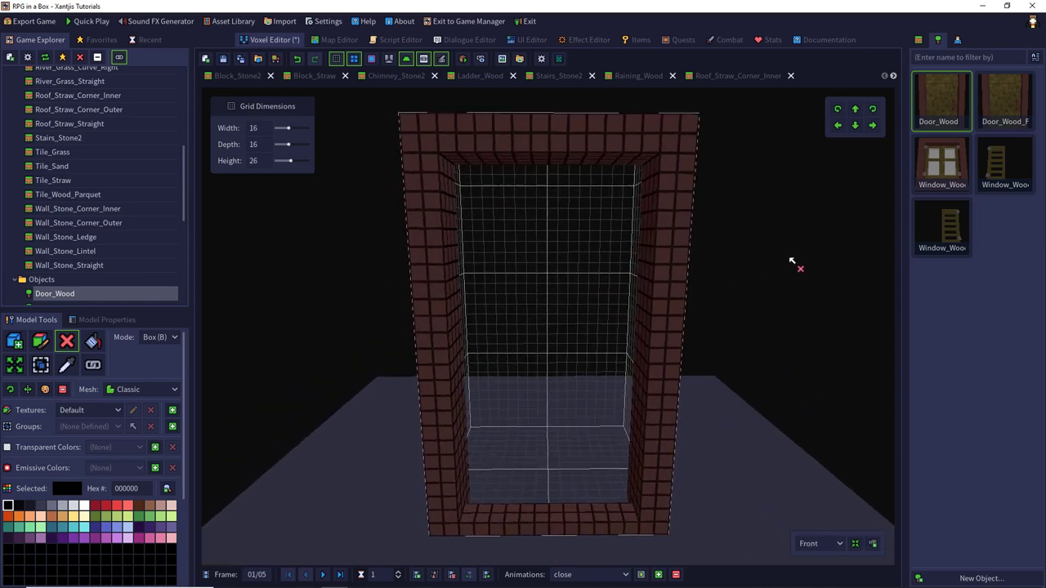
- Delete animation frames 5 through 2 of the door model, keeping only the first frame with the empty doorway
click(322, 574)
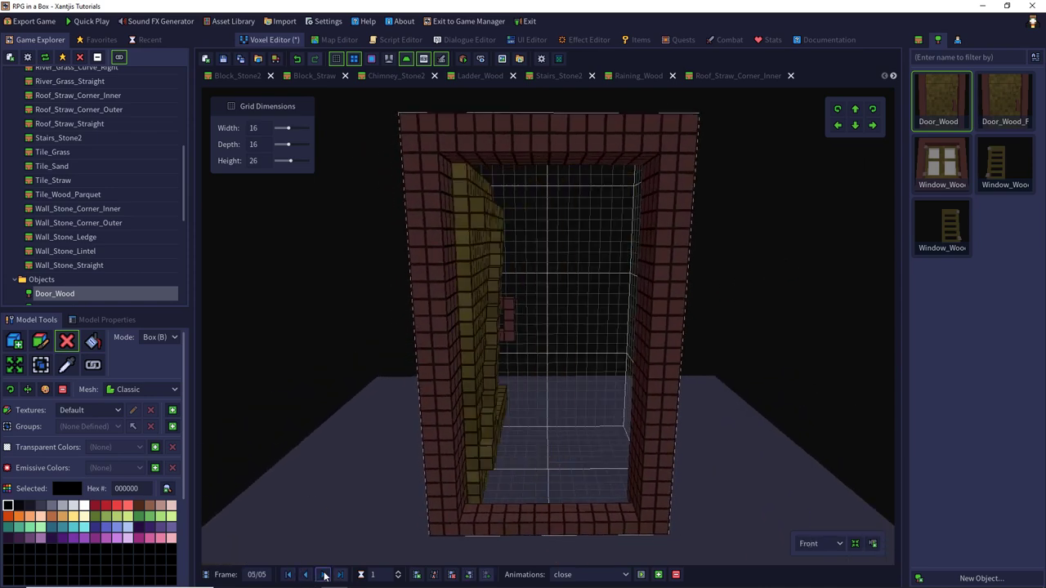
click(452, 575)
click(452, 575)
click(452, 574)
click(452, 575)
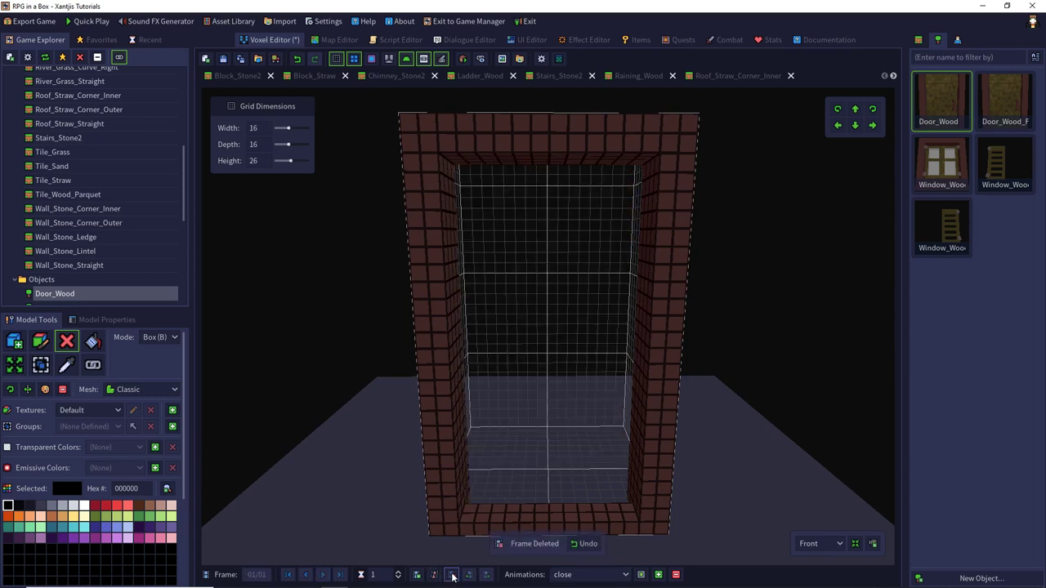
- Save the door frame model and set an empty palette slot to the grey-brown color 594d4d
key(ctrl+s)
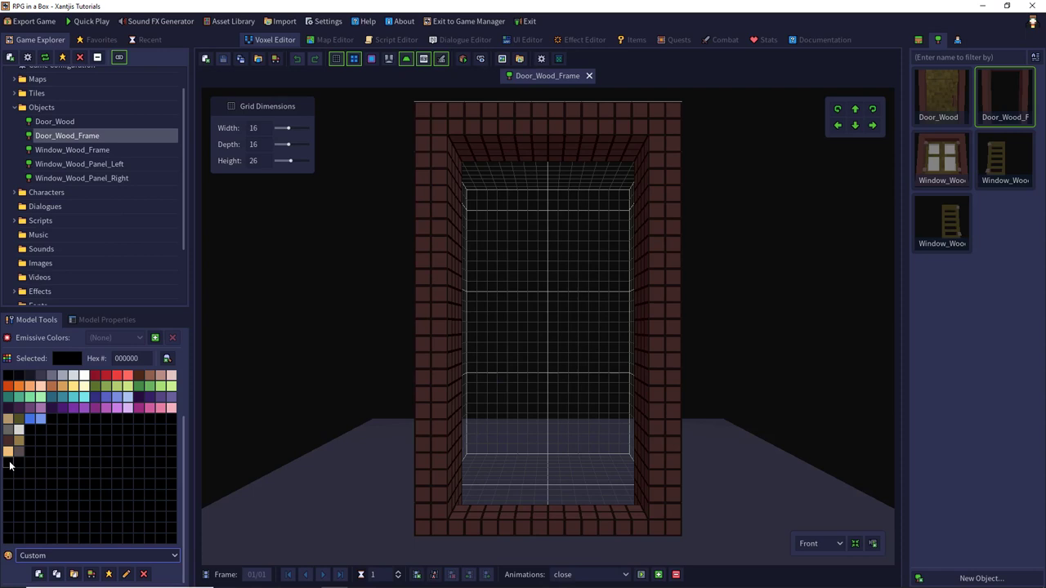
click(9, 463)
double_click(104, 550)
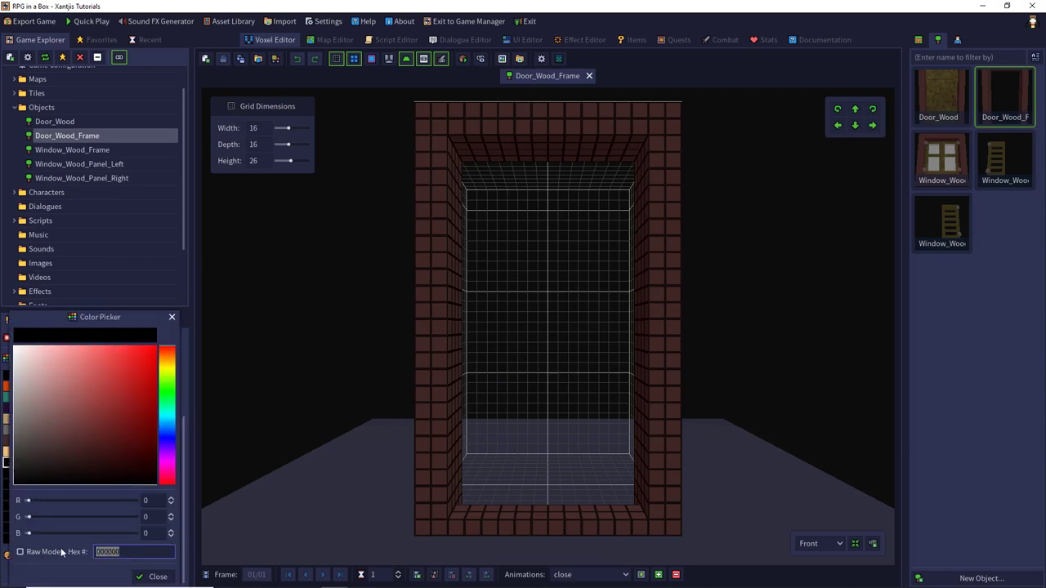
text(594d4d)
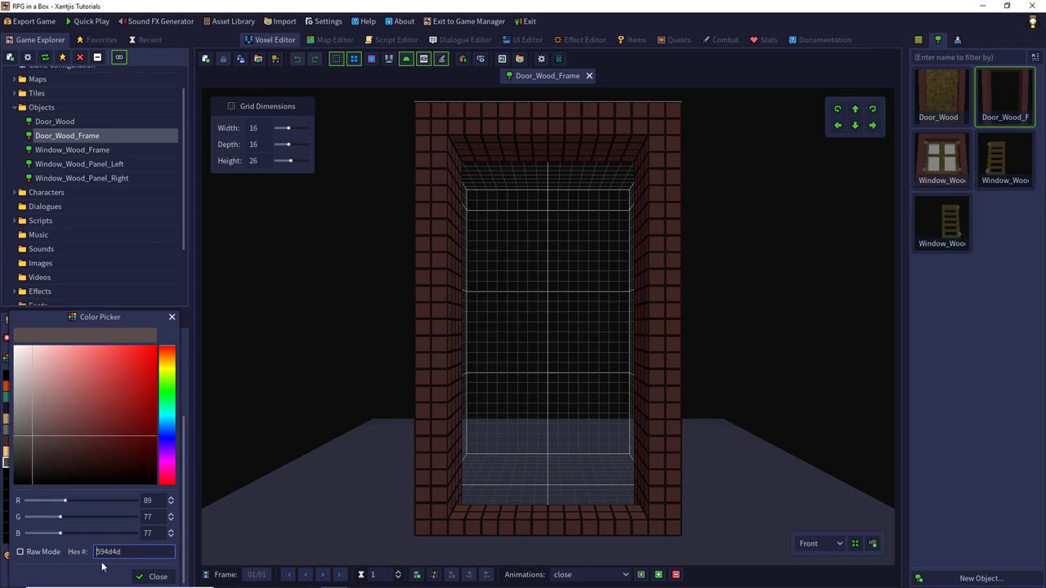
click(147, 576)
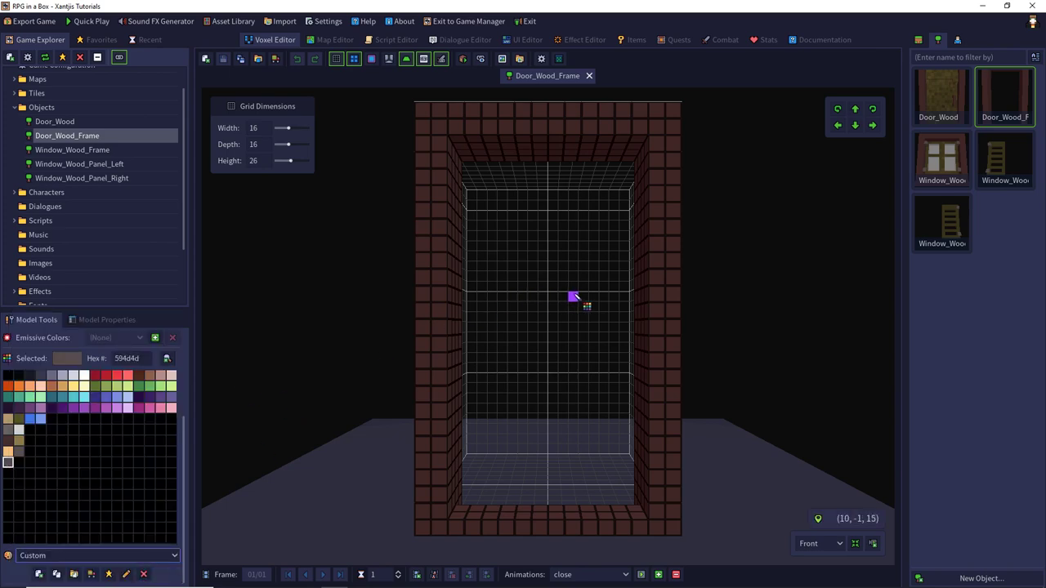
- Paint two small hinges in color 594d4d near the lower and upper ends of one inner side of the door frame
right_drag(596, 299, 88, 336)
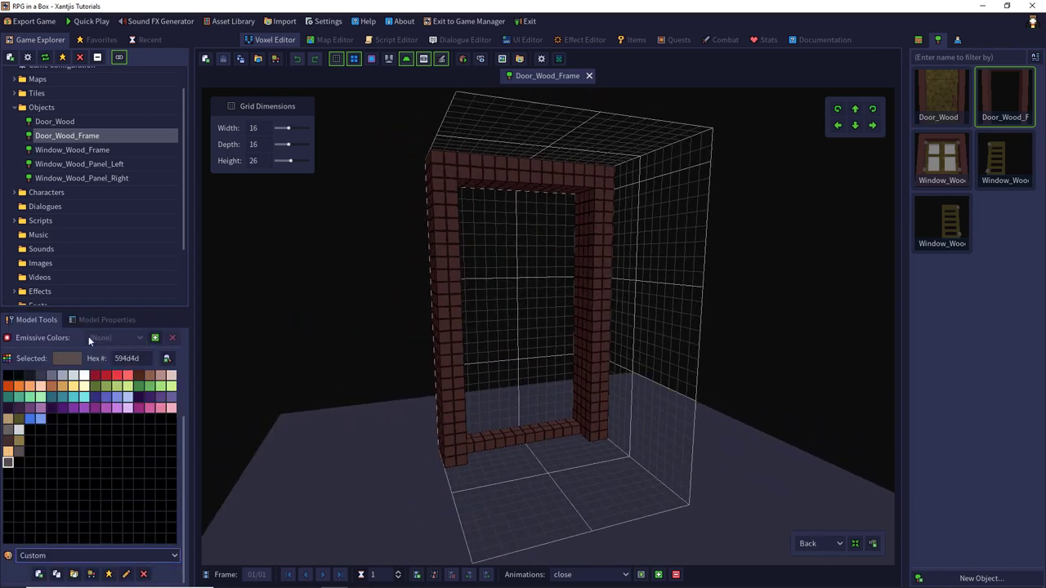
click(70, 322)
click(38, 321)
scroll(33, 353, up, 3)
click(40, 340)
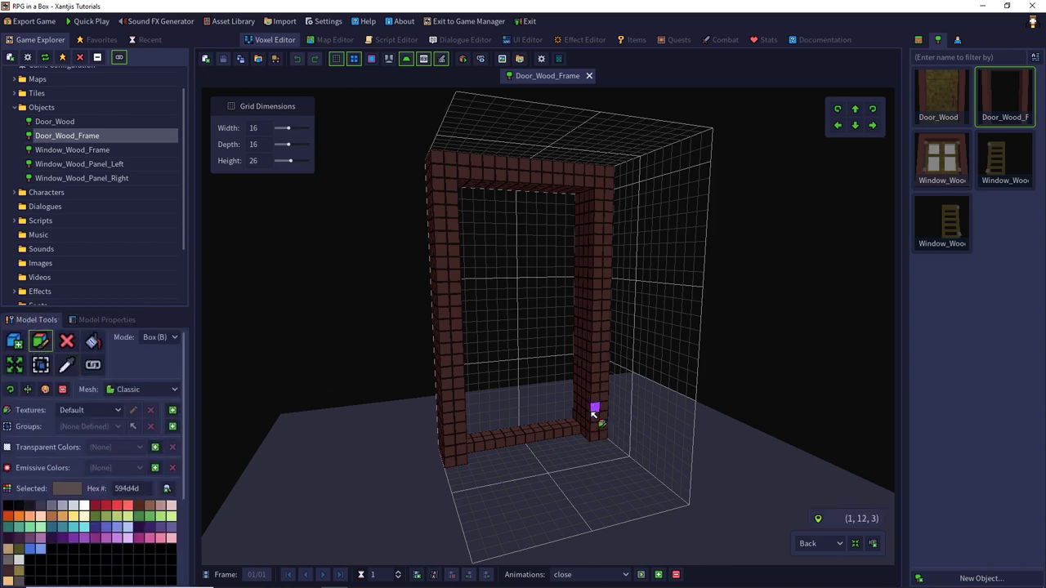
click(595, 409)
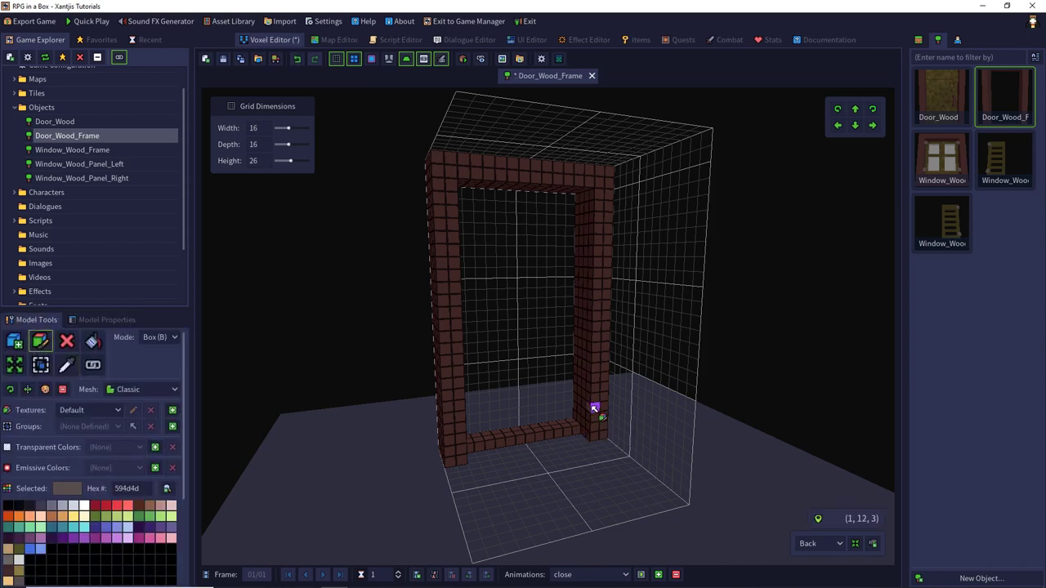
click(600, 225)
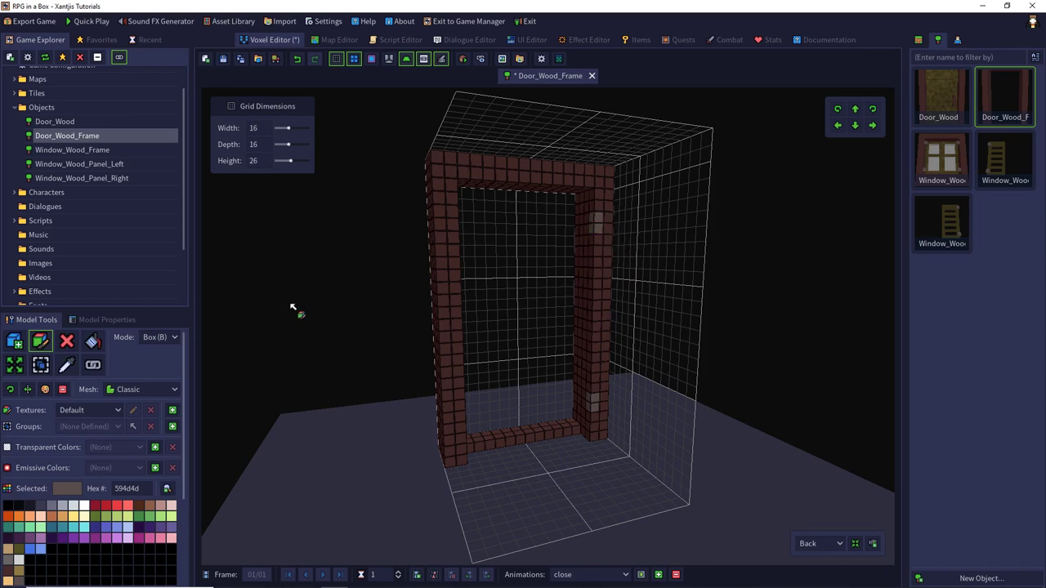
- Add an attach point named Hinge on the door frame's lower hinge and save the model
click(94, 365)
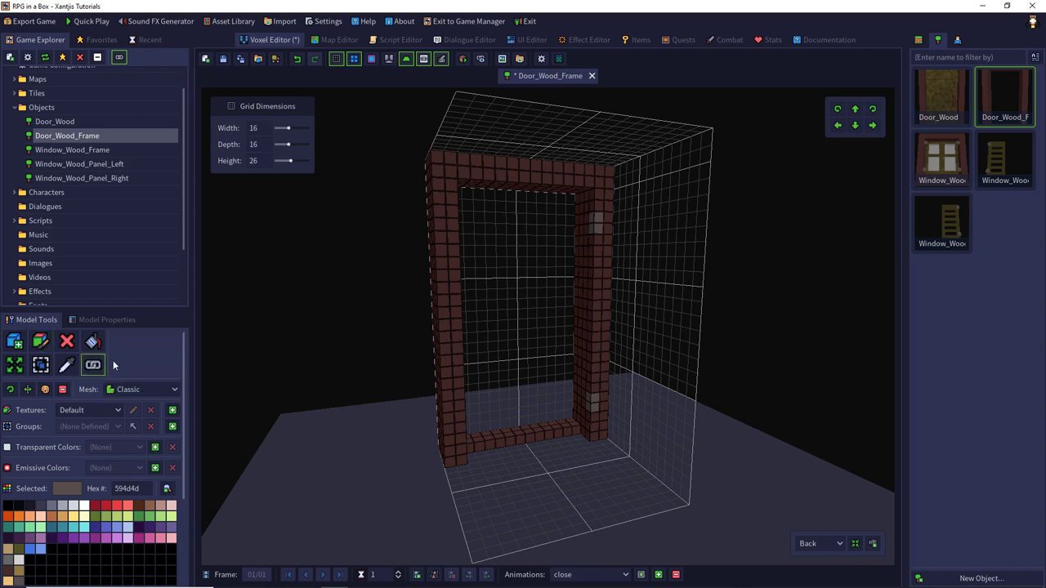
click(595, 410)
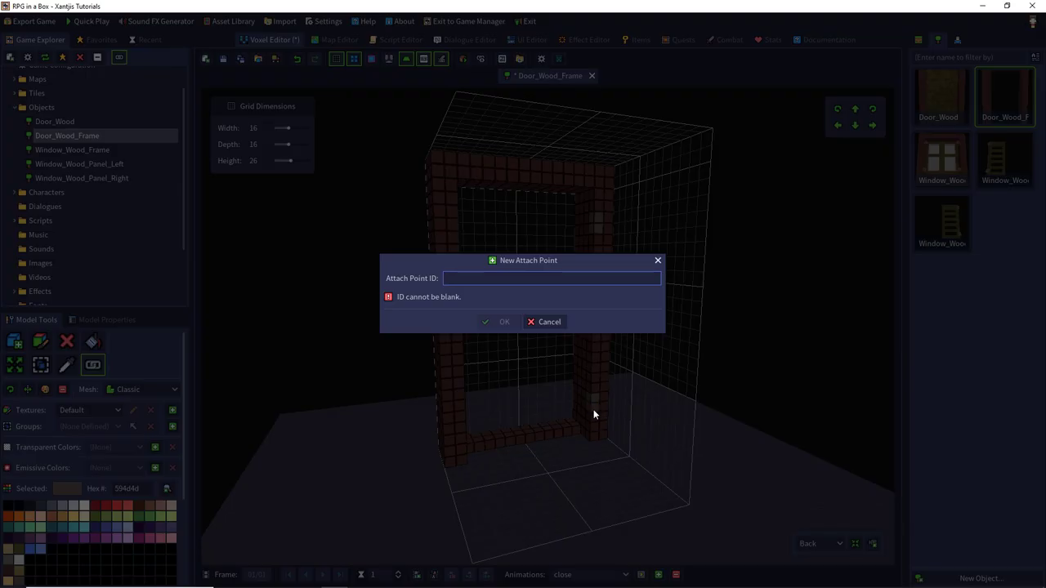
text(Hinge)
key(Return)
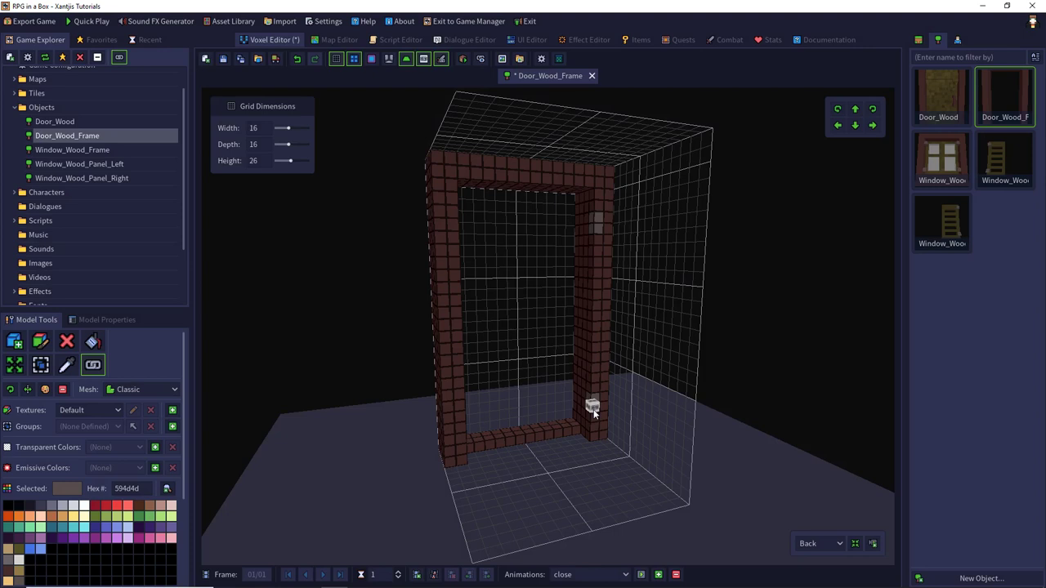
click(223, 58)
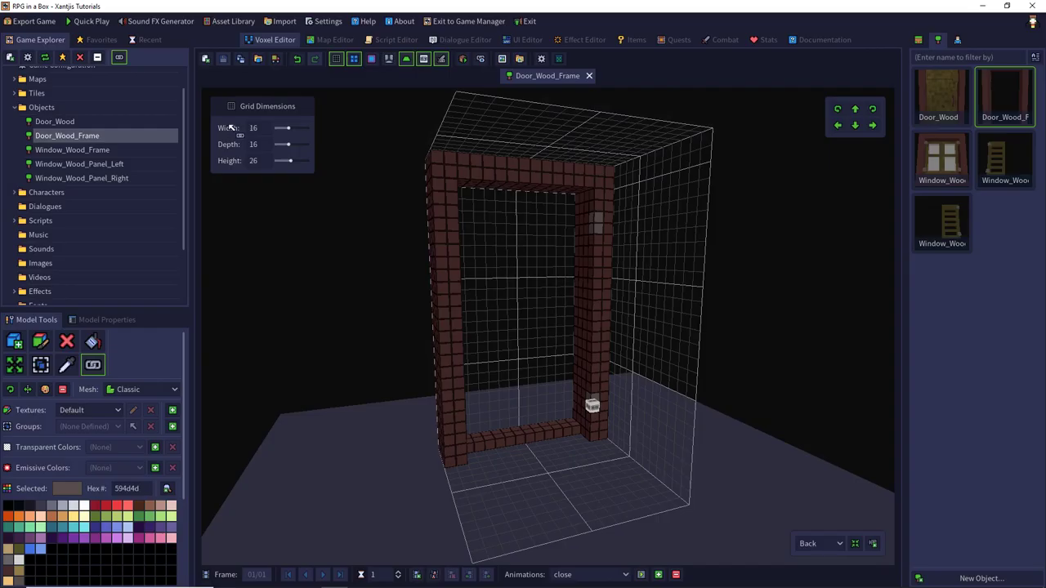
- Save a copy of Door_Wood as an object named Door_Wood_Panel and delete all its animation frames except the first
double_click(943, 90)
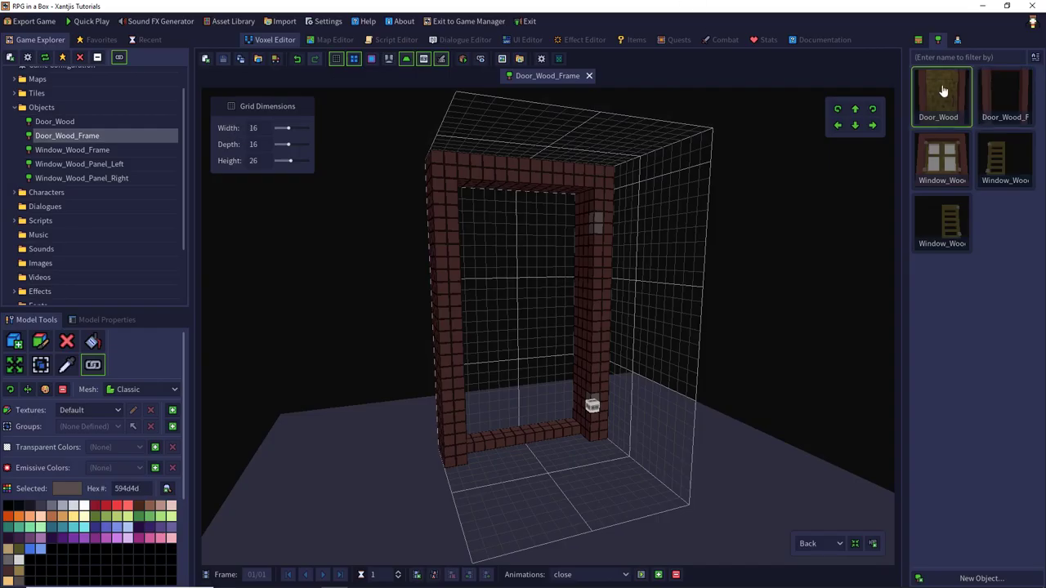
click(241, 59)
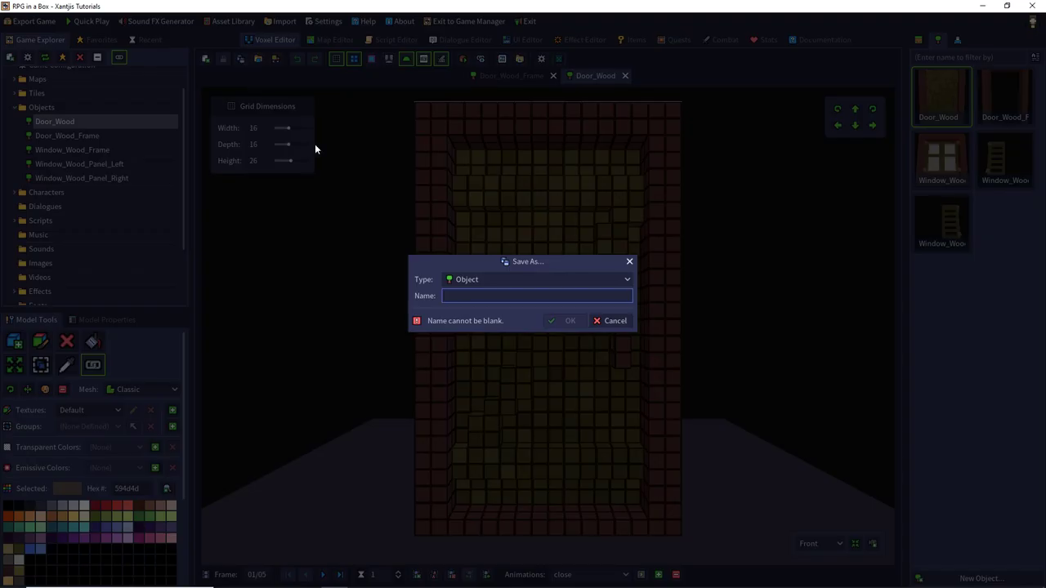
text(Door)
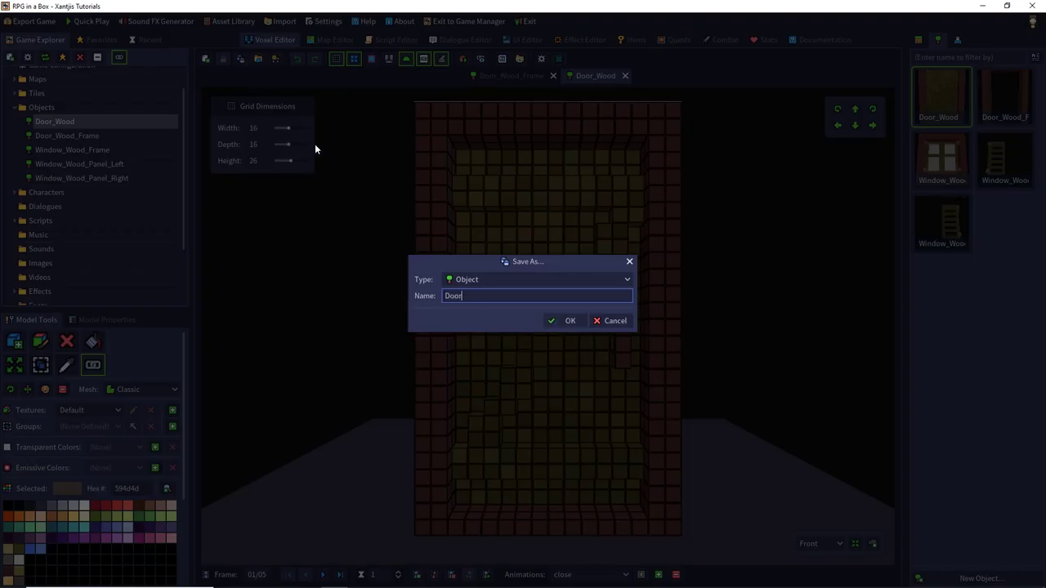
text(_Wood_Panel)
key(Return)
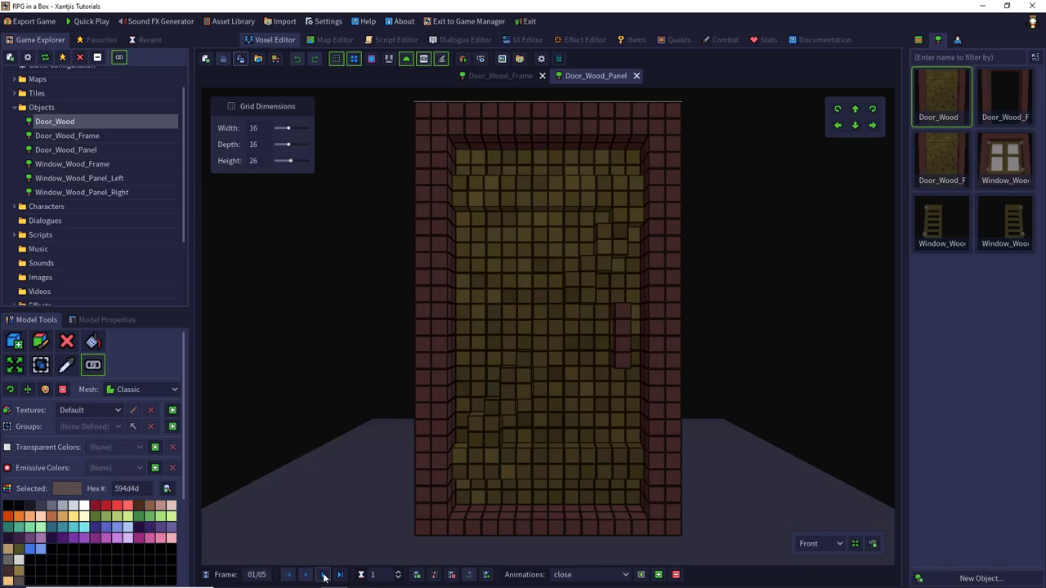
click(323, 575)
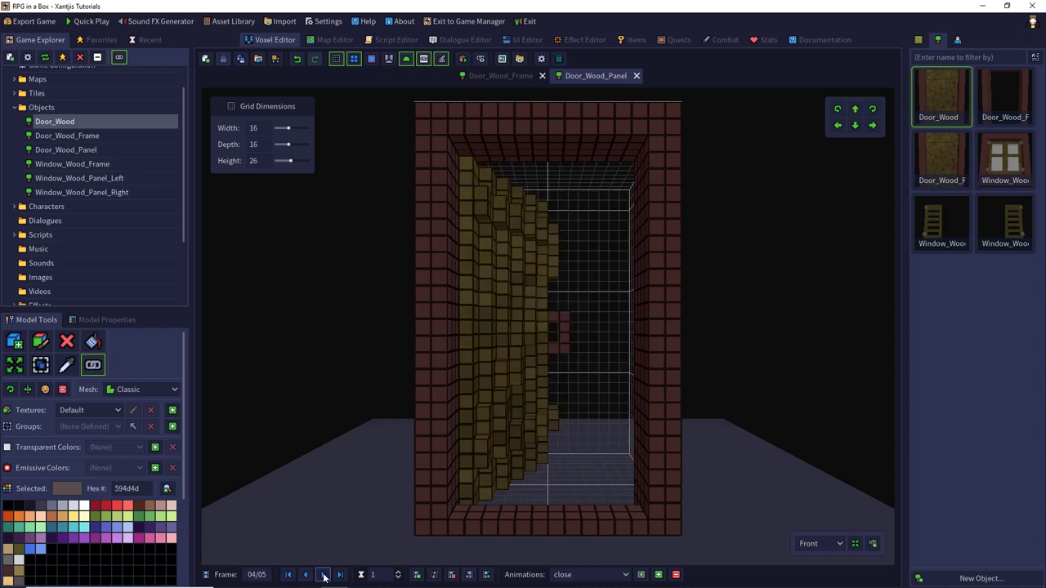
click(451, 575)
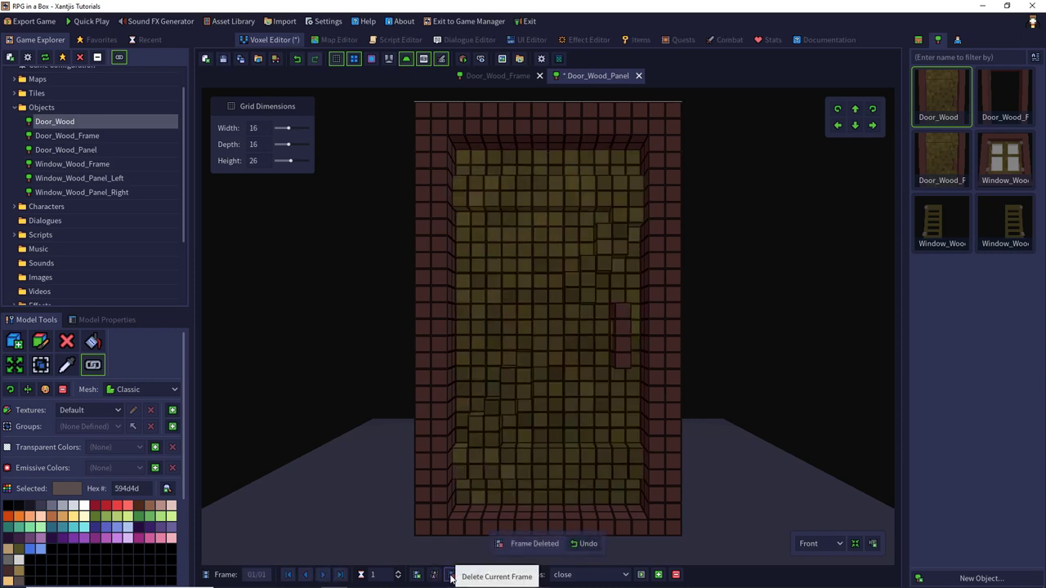
- Erase the surrounding red-brown frame on all four sides, keeping only the wooden door panel with its handles
click(67, 341)
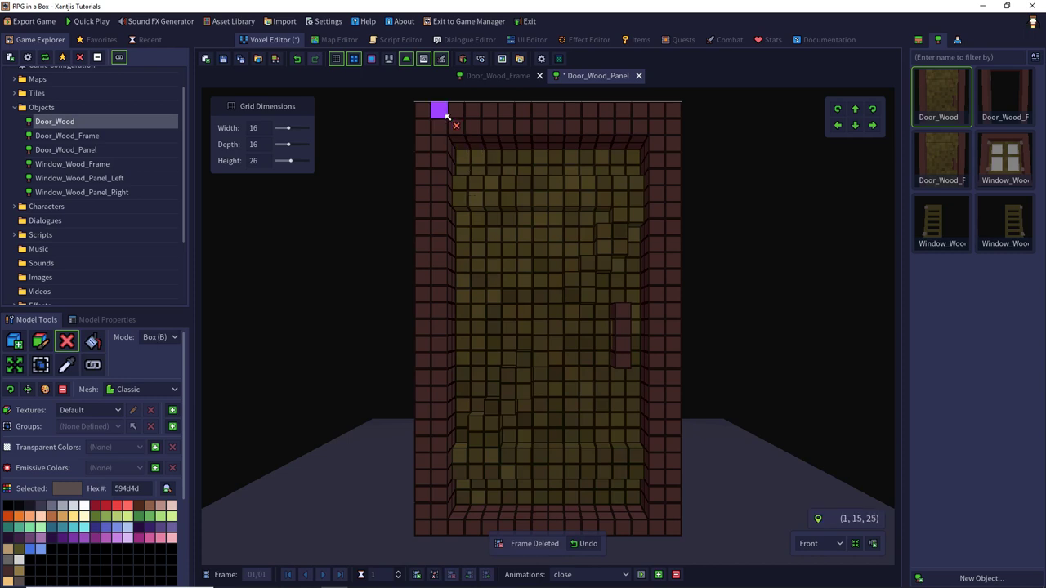
mouse_move(441, 113)
mouse_down()
mouse_move(455, 367)
mouse_move(427, 530)
mouse_up()
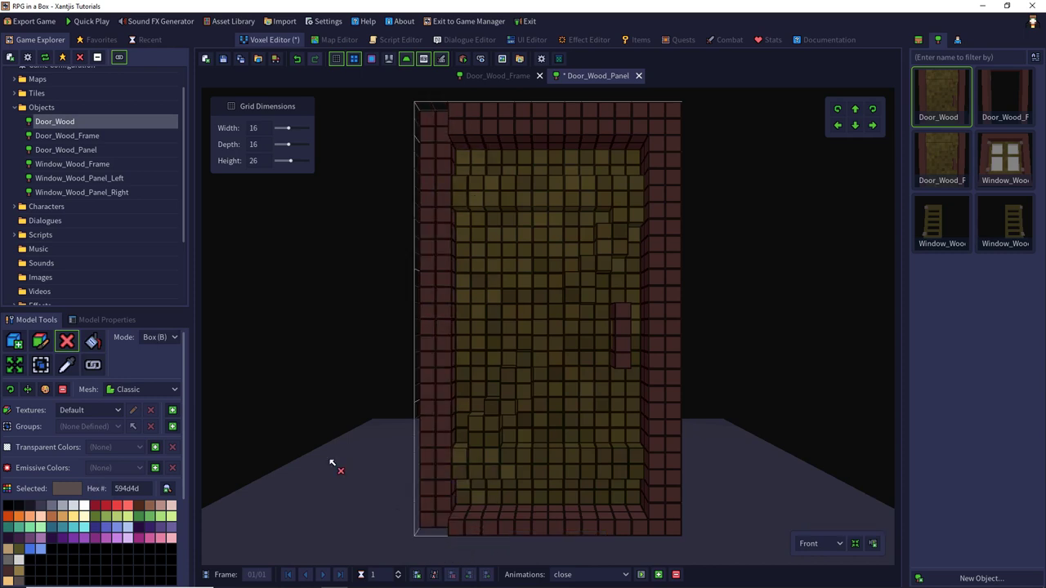
middle_drag(331, 463, 397, 368)
mouse_move(514, 105)
mouse_down()
mouse_move(561, 555)
mouse_move(684, 479)
mouse_up()
mouse_move(703, 462)
middle_down()
mouse_move(521, 430)
mouse_move(508, 409)
middle_up()
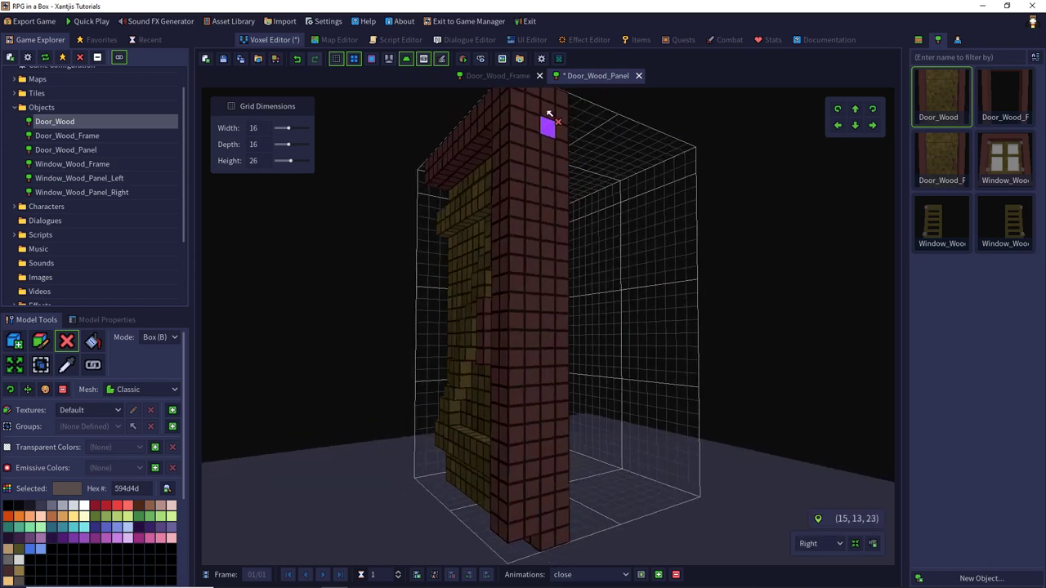
mouse_move(558, 102)
mouse_down()
mouse_move(532, 555)
mouse_move(497, 551)
mouse_up()
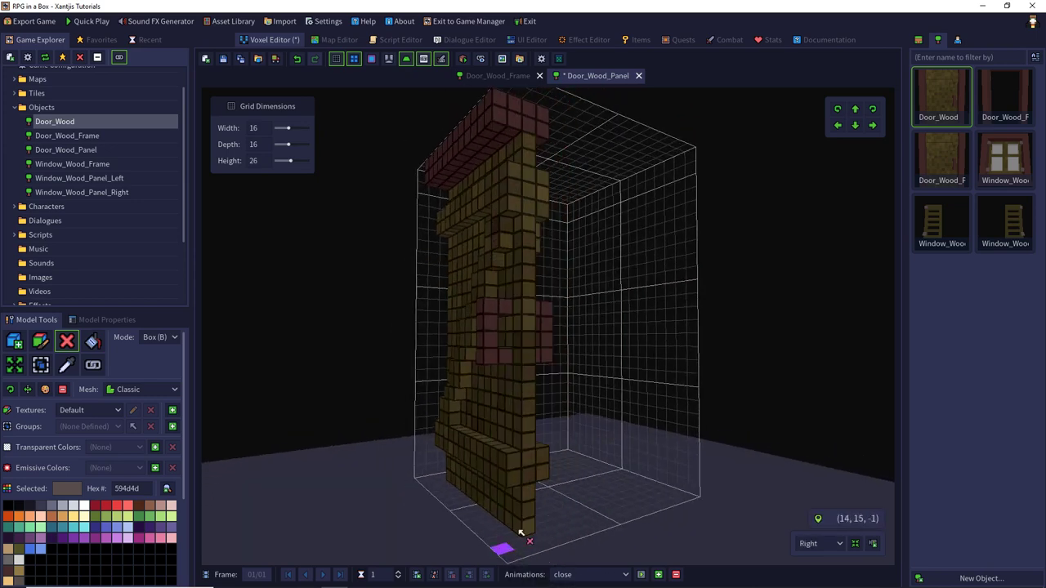
mouse_move(497, 550)
right_down()
mouse_move(392, 393)
mouse_move(482, 141)
right_up()
mouse_move(482, 140)
mouse_down()
mouse_move(479, 155)
mouse_move(635, 133)
mouse_up()
middle_drag(591, 137, 624, 271)
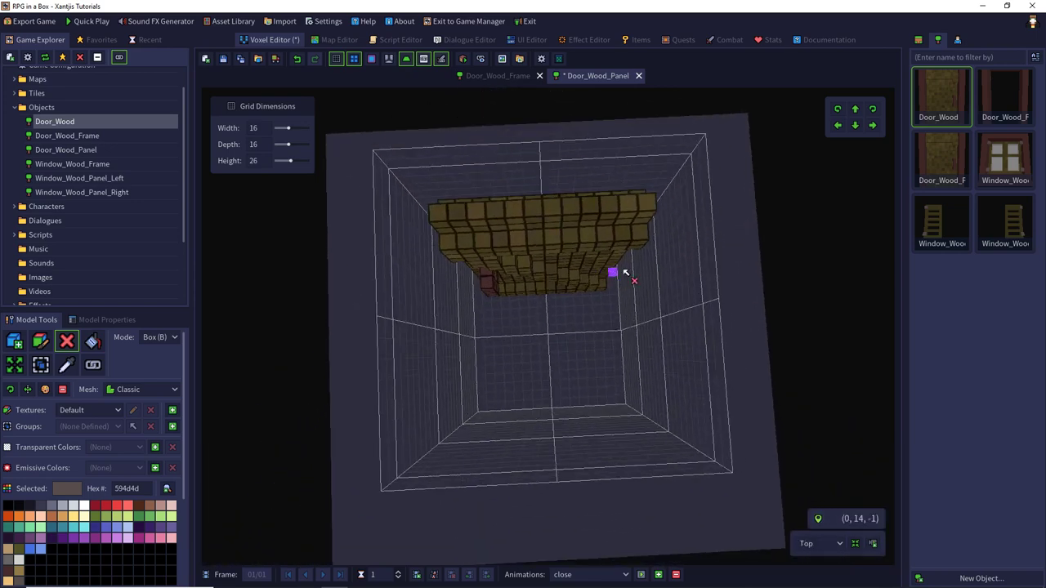
- Select all voxels of the door panel and shift them to the middle of the grid's depth
key(ctrl+a)
middle_drag(727, 174, 780, 185)
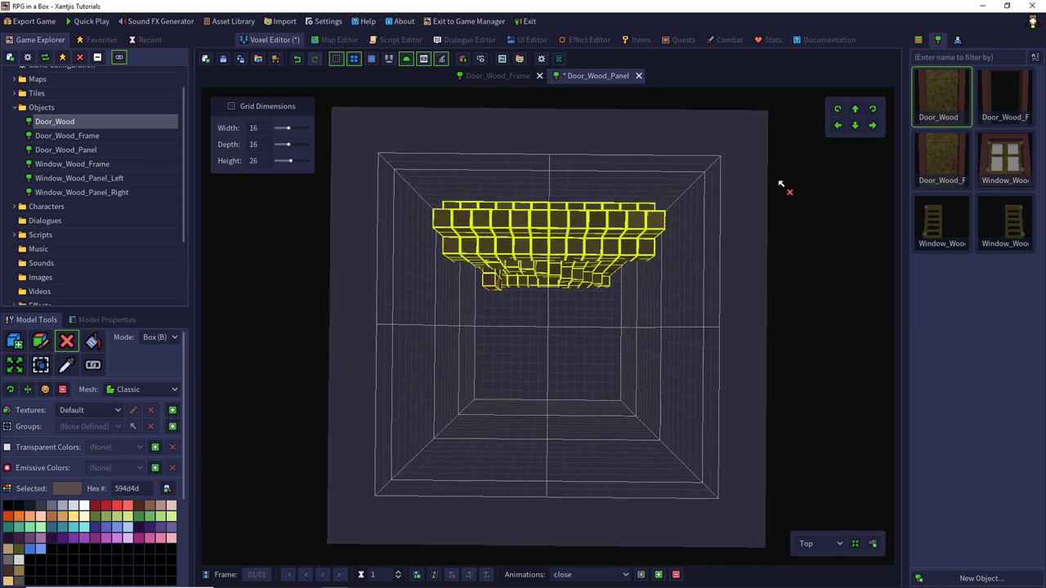
click(857, 125)
click(856, 125)
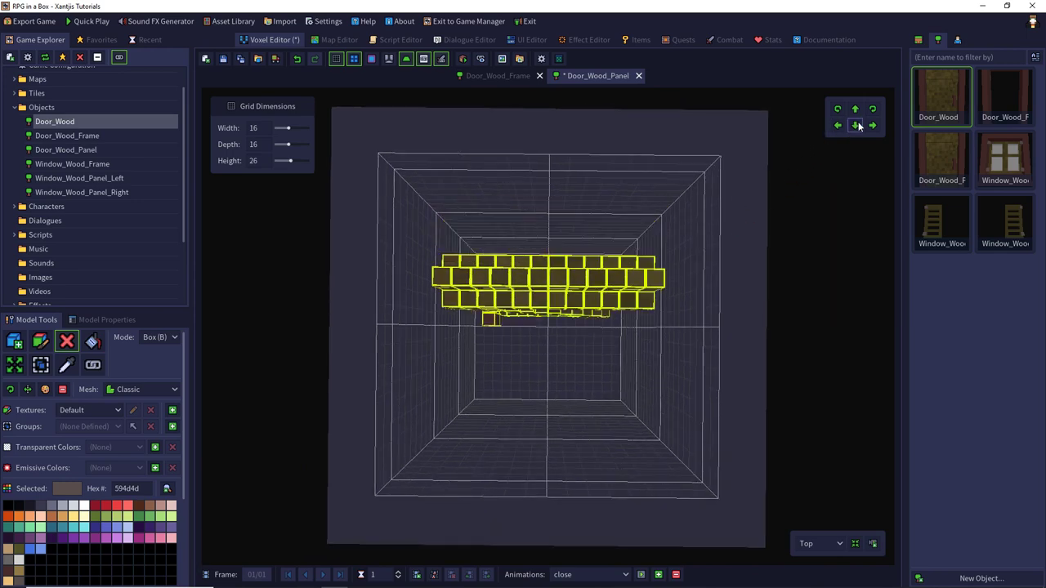
click(857, 125)
click(857, 125)
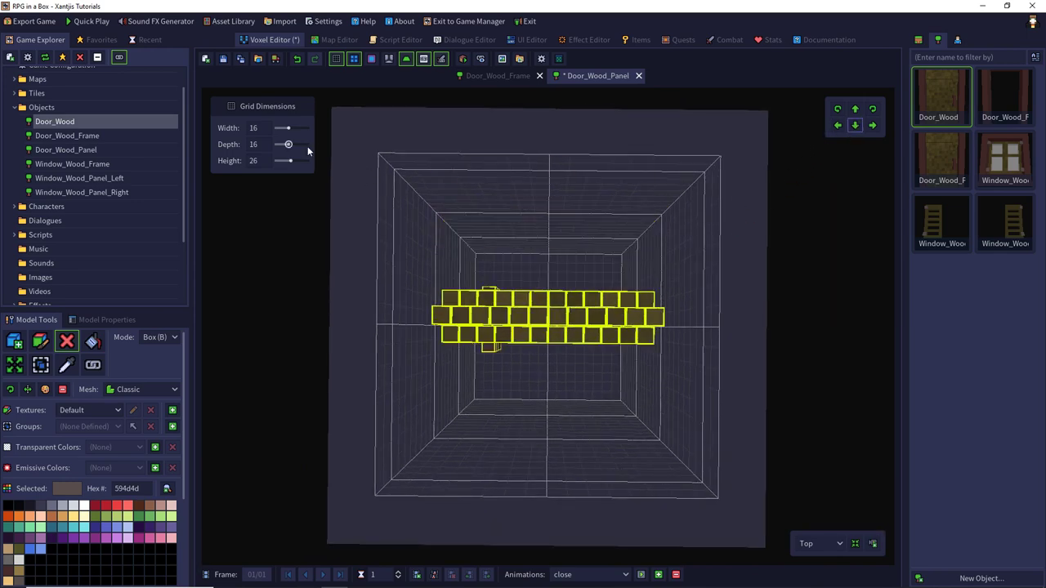
- Reduce the door panel's grid depth to 6
click(255, 144)
key(BackSpace)
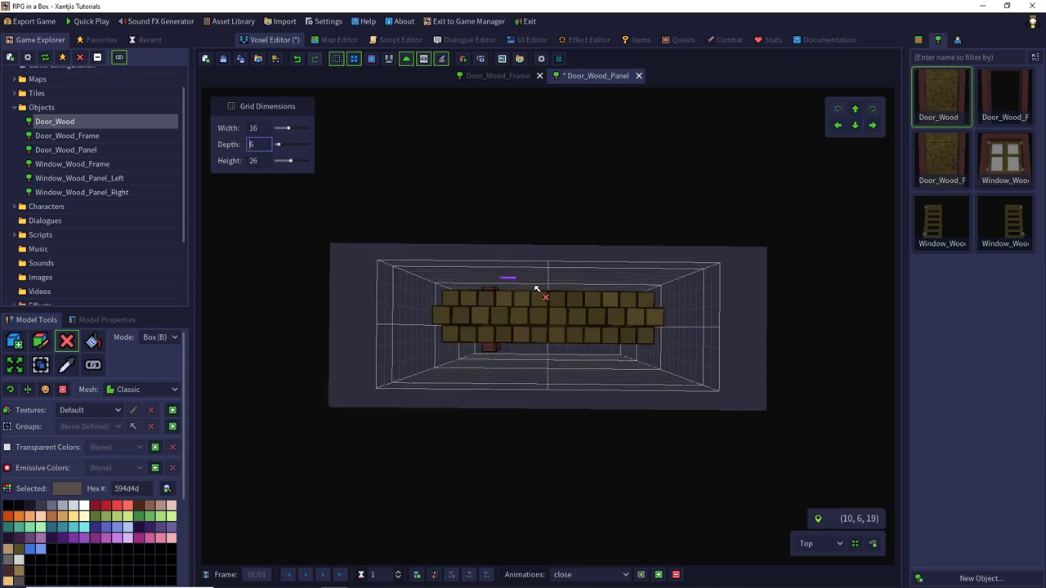
right_drag(534, 289, 500, 163)
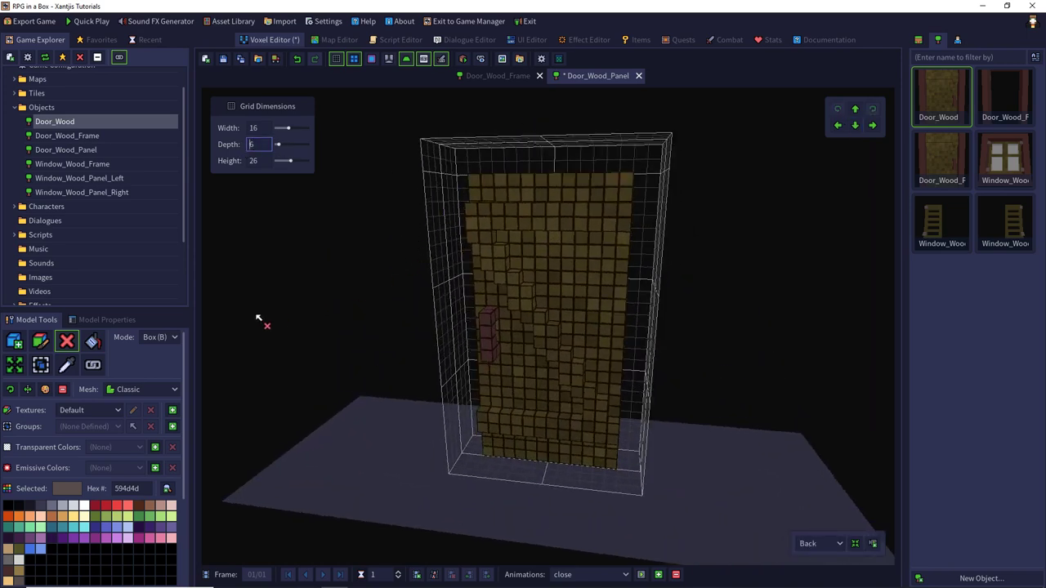
- Add two small hinges in color 594d4d to the panel's side edge opposite the handles, one low and one high
scroll(20, 545, down, 3)
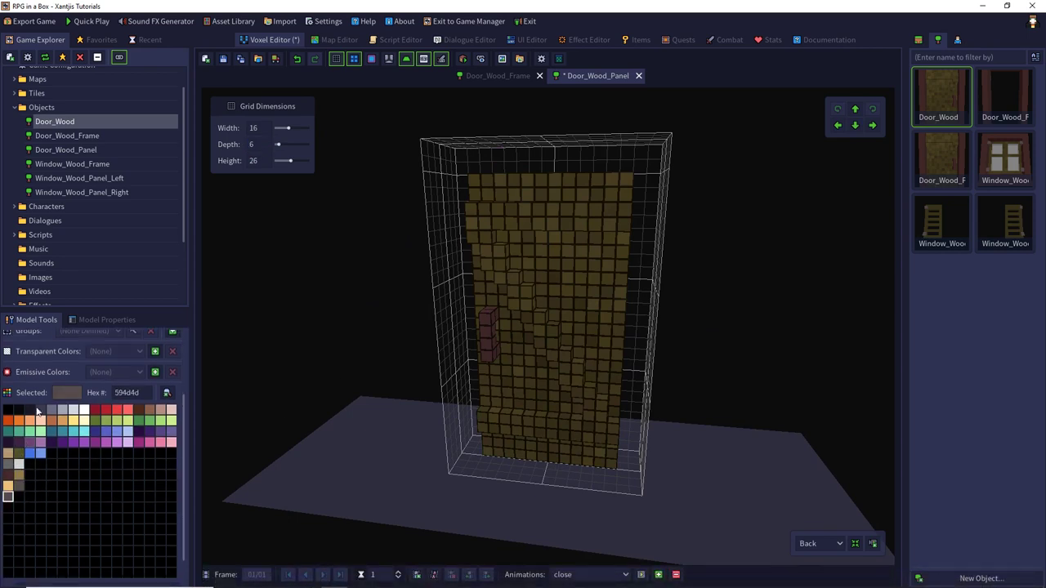
scroll(44, 376, up, 3)
click(18, 343)
right_drag(543, 423, 450, 379)
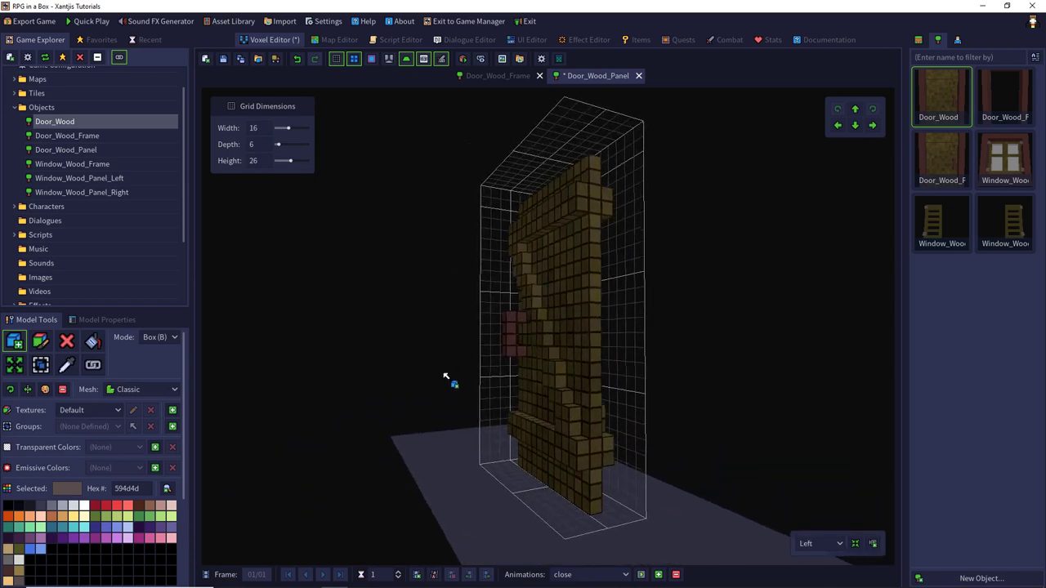
click(582, 464)
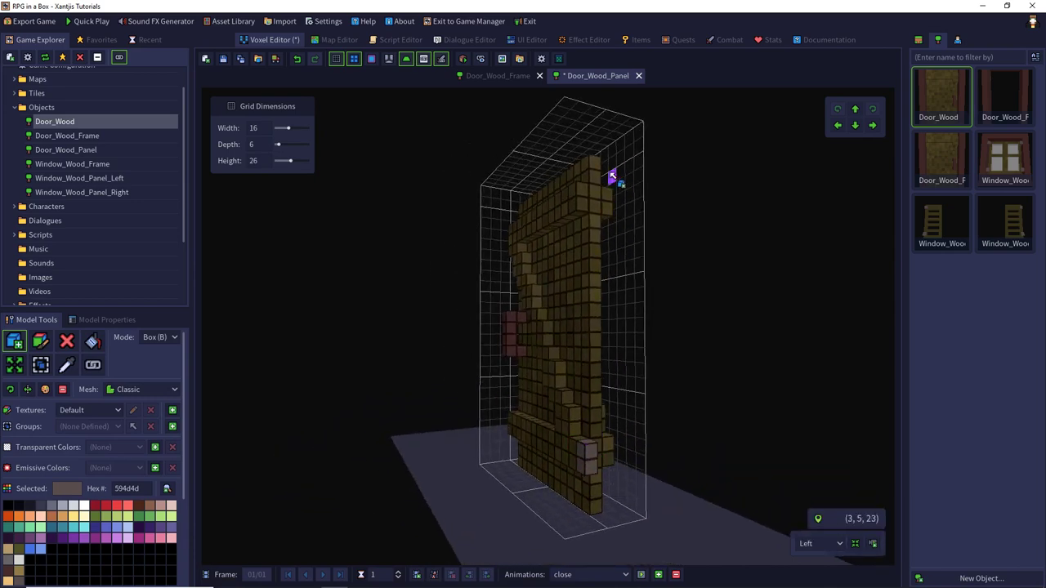
click(582, 190)
click(580, 200)
right_drag(529, 217, 229, 439)
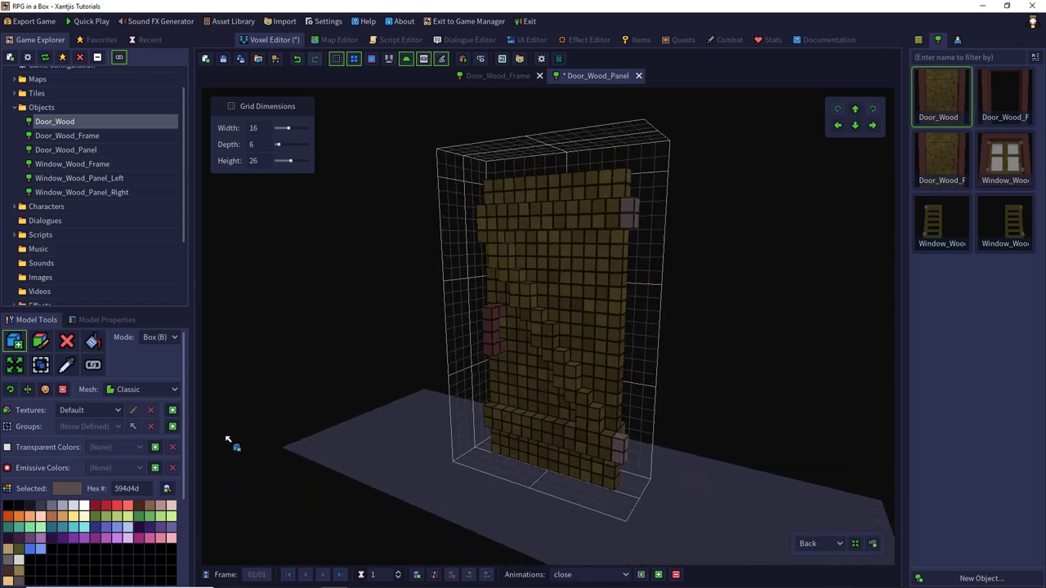
- Add an attach point named Hinge on the door panel's lower hinge
click(623, 458)
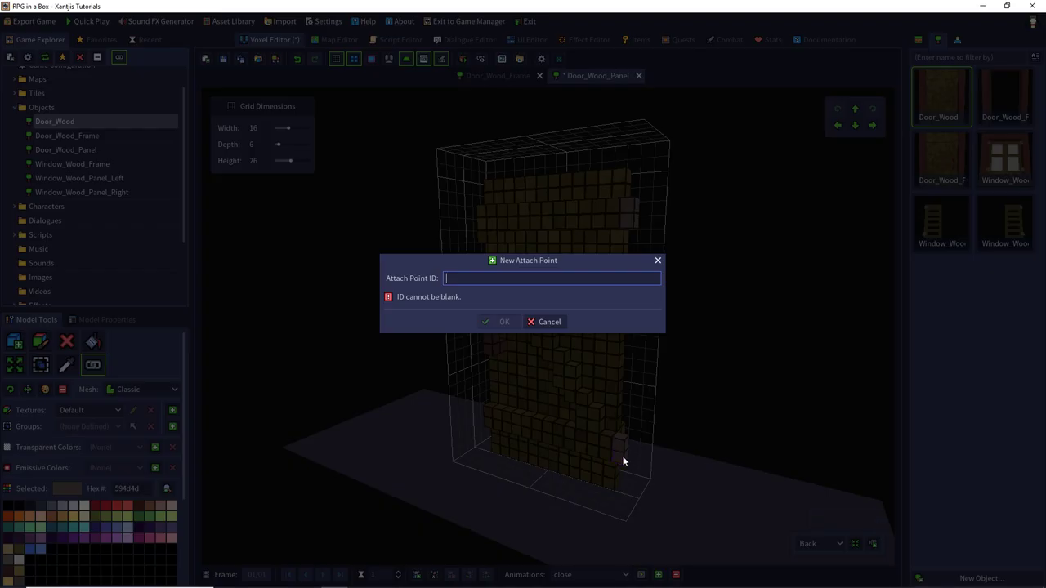
text(Hinge)
key(Return)
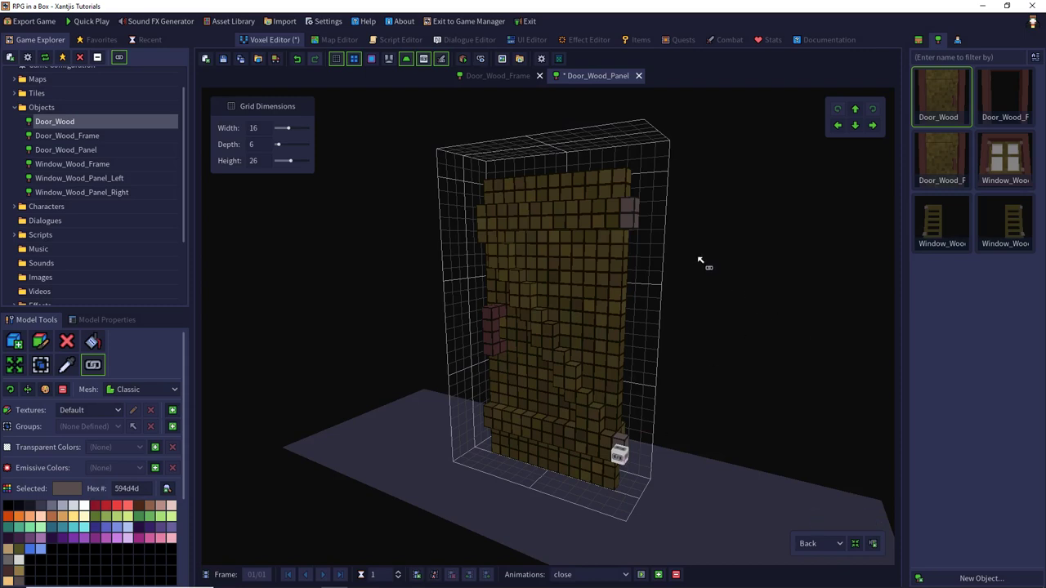
middle_drag(696, 242, 752, 253)
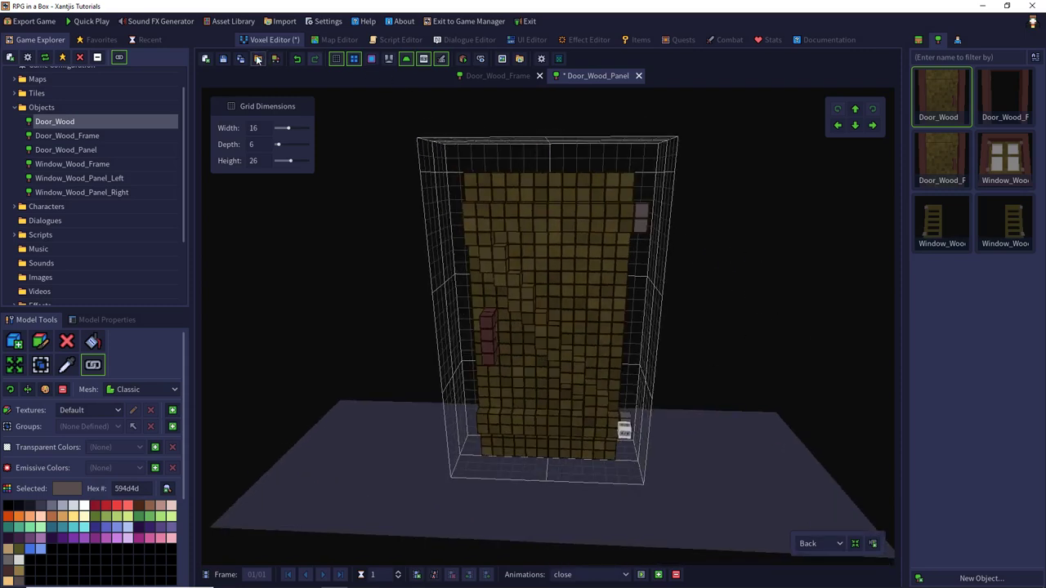
- Save the door panel model and reopen Door_Wood_Frame, viewed from the back with its hinge attach point in sight
click(223, 59)
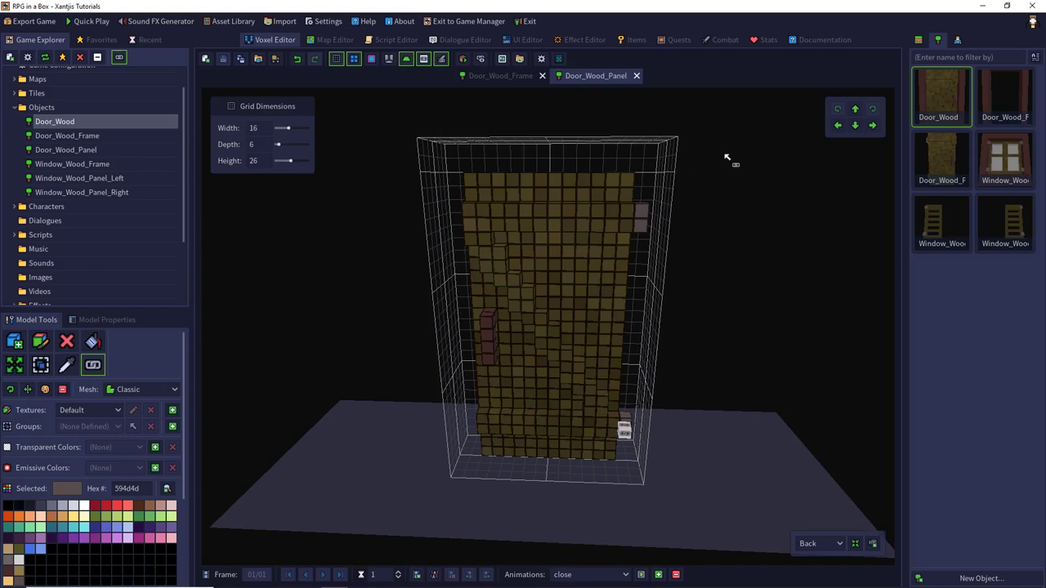
double_click(984, 97)
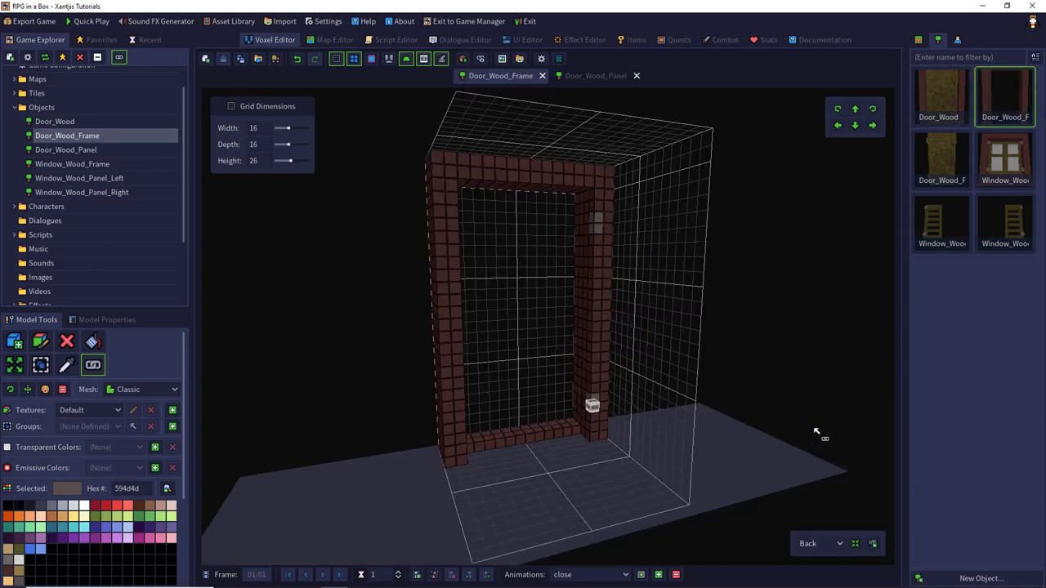
middle_drag(817, 431, 691, 479)
click(809, 544)
click(818, 496)
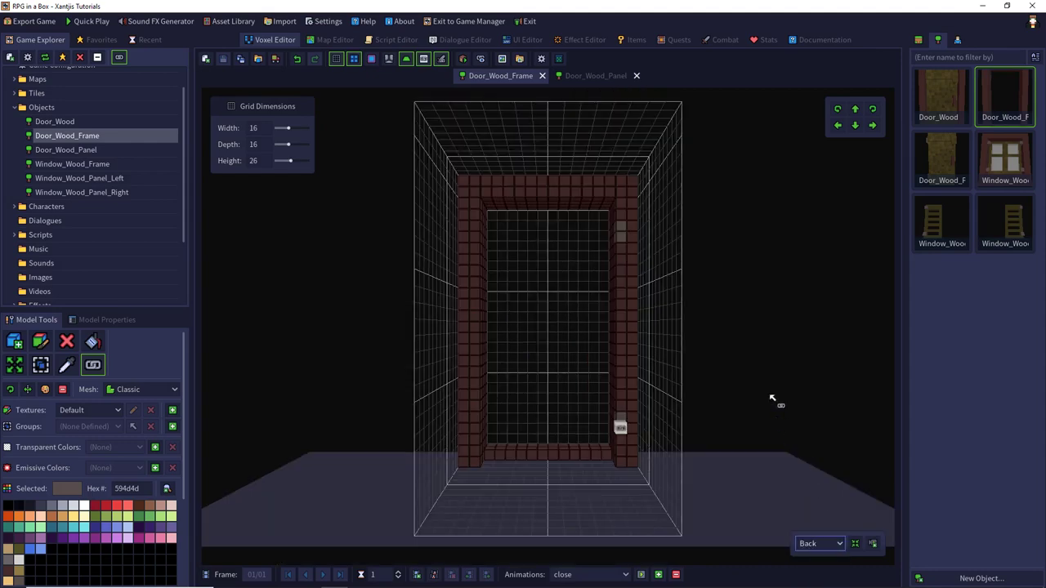
middle_drag(773, 399, 768, 368)
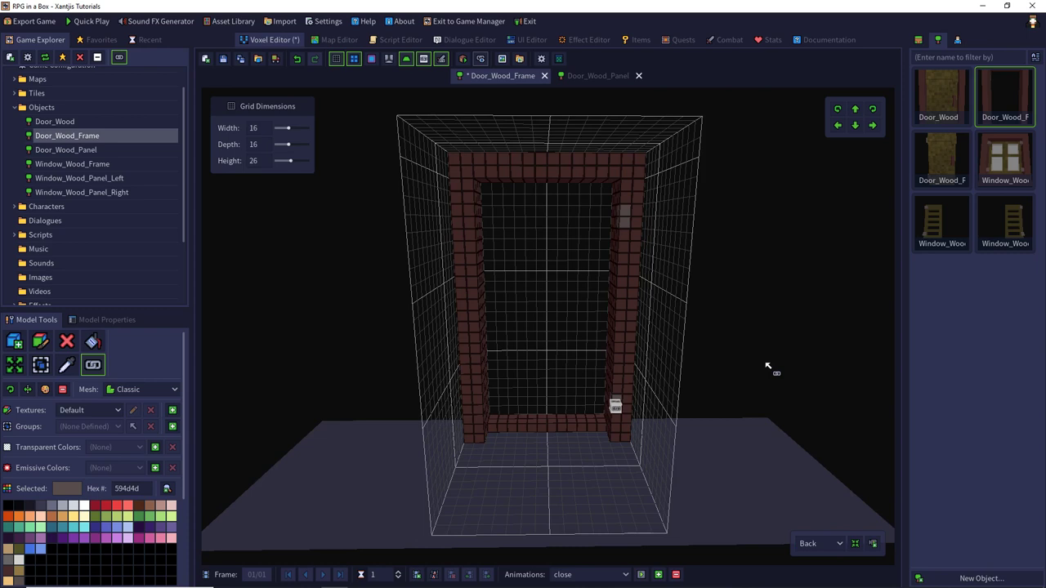
mouse_move(615, 406)
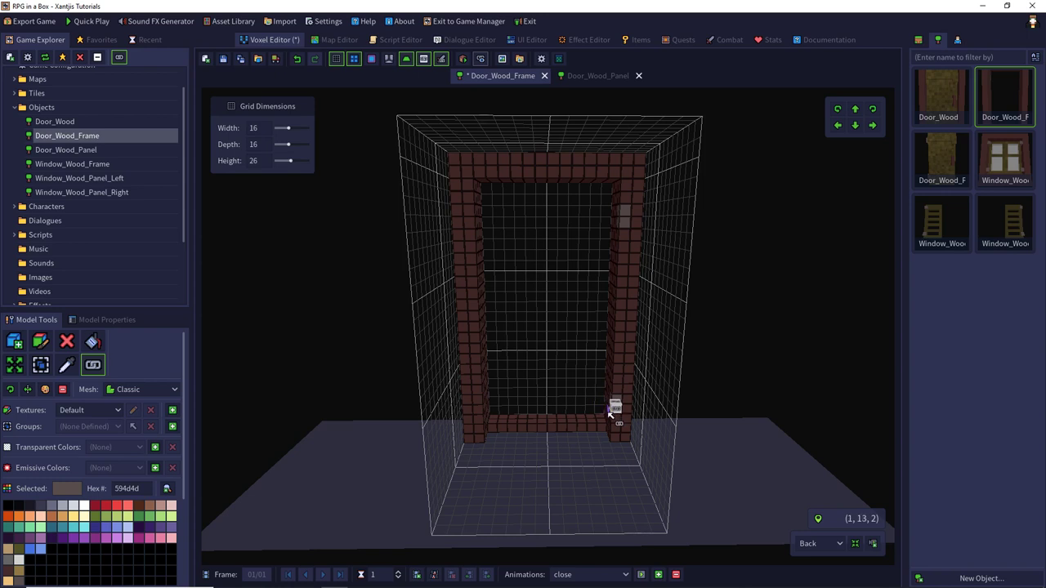
- Attach Door_Wood_Panel by its Hinge point to the frame's Hinge attach point, with automatic in-game attachment enabled
click(481, 58)
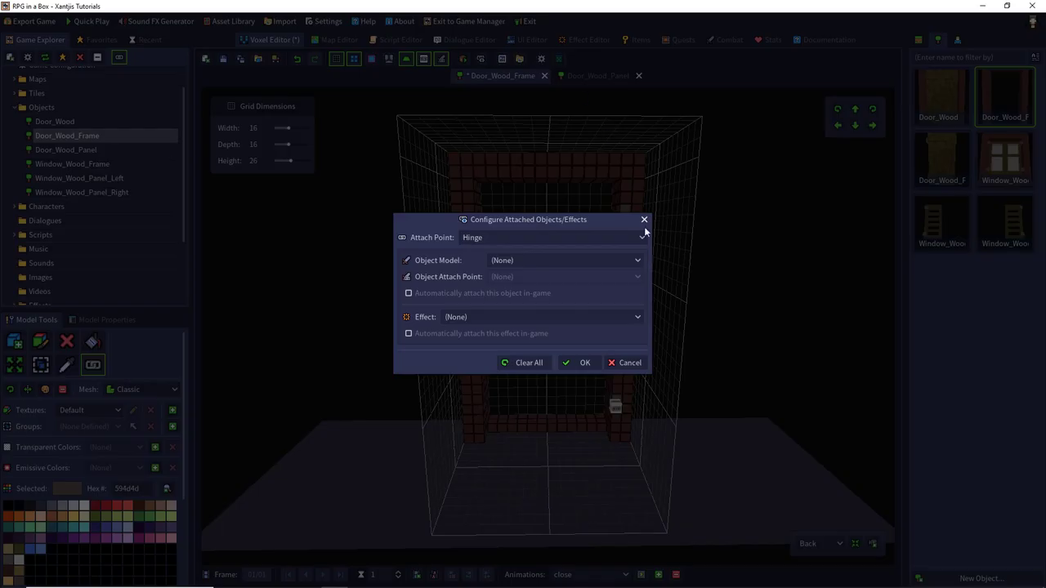
click(518, 238)
click(518, 237)
click(491, 260)
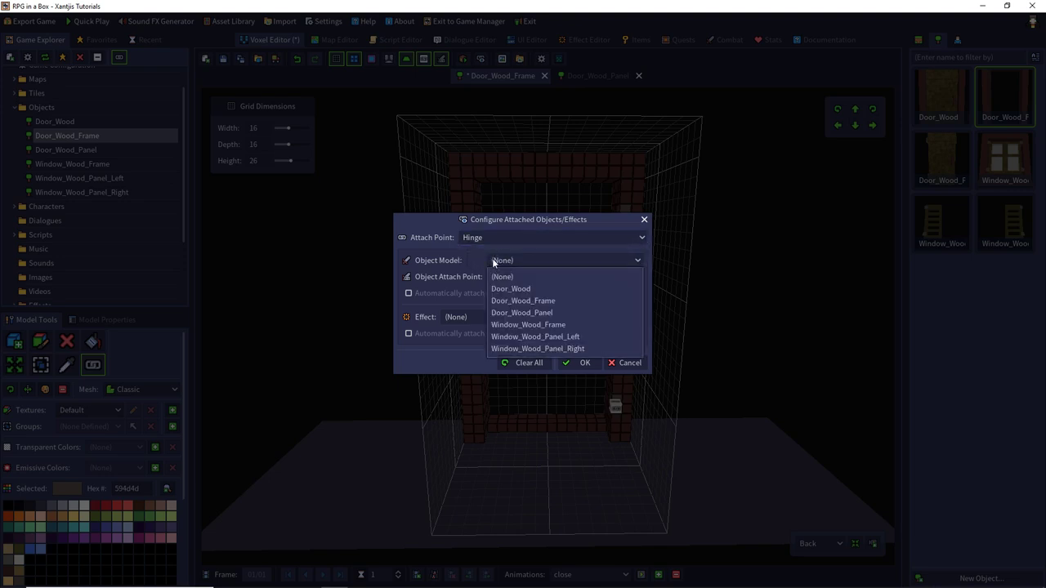
click(559, 313)
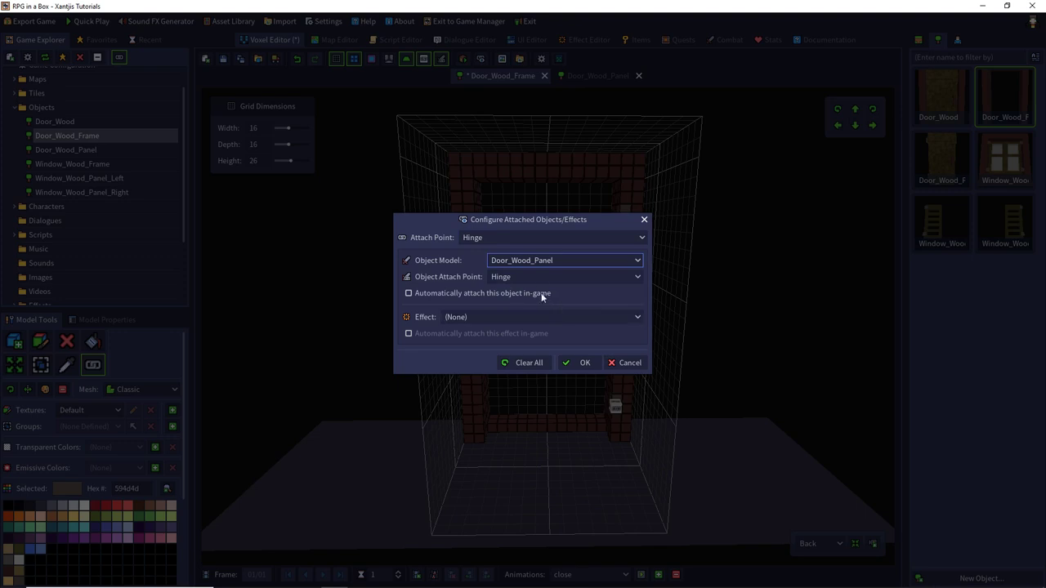
click(425, 296)
click(565, 362)
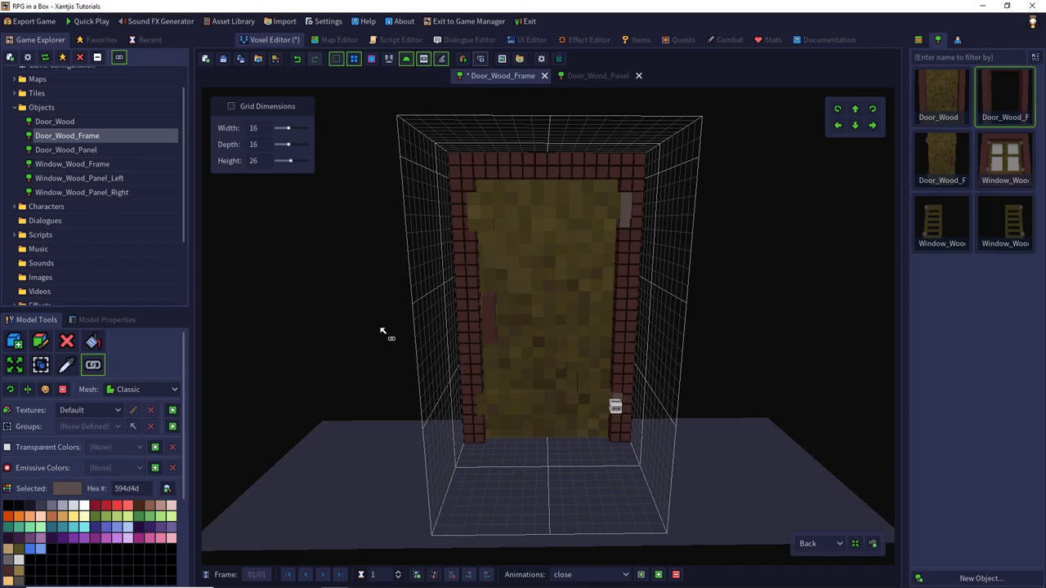
- Set all three scale factors of the frame's Hinge attach point to 1
right_drag(381, 331, 389, 283)
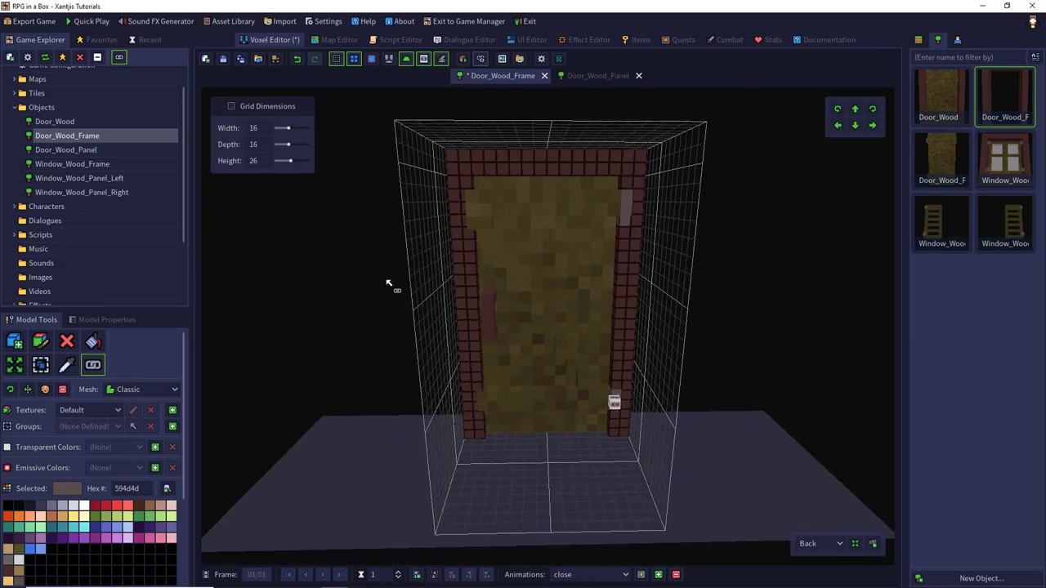
click(111, 319)
scroll(106, 408, down, 10)
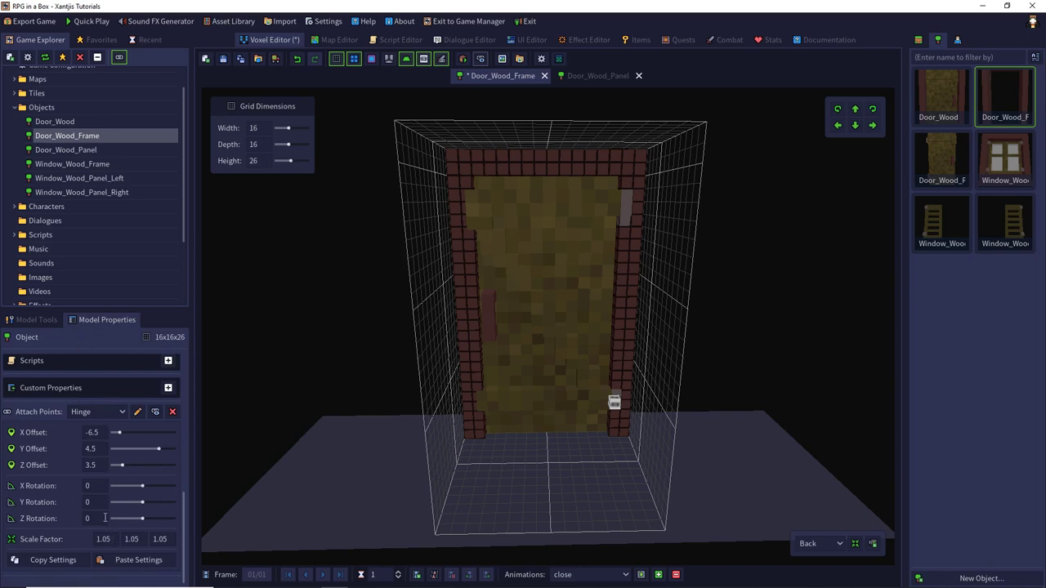
drag(110, 538, 80, 539)
text(1)
key(Tab)
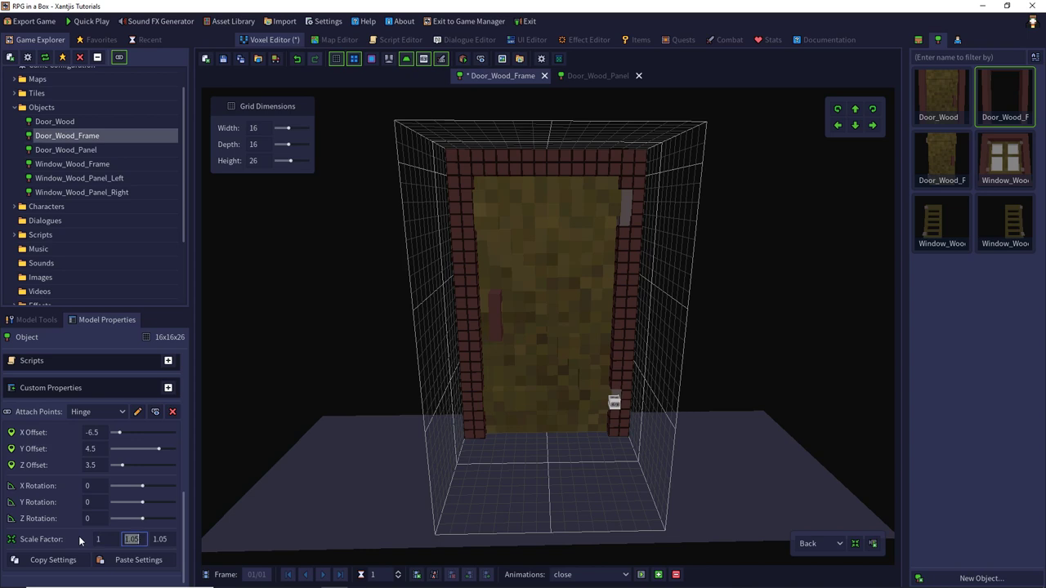
text(1)
key(Tab)
text(1)
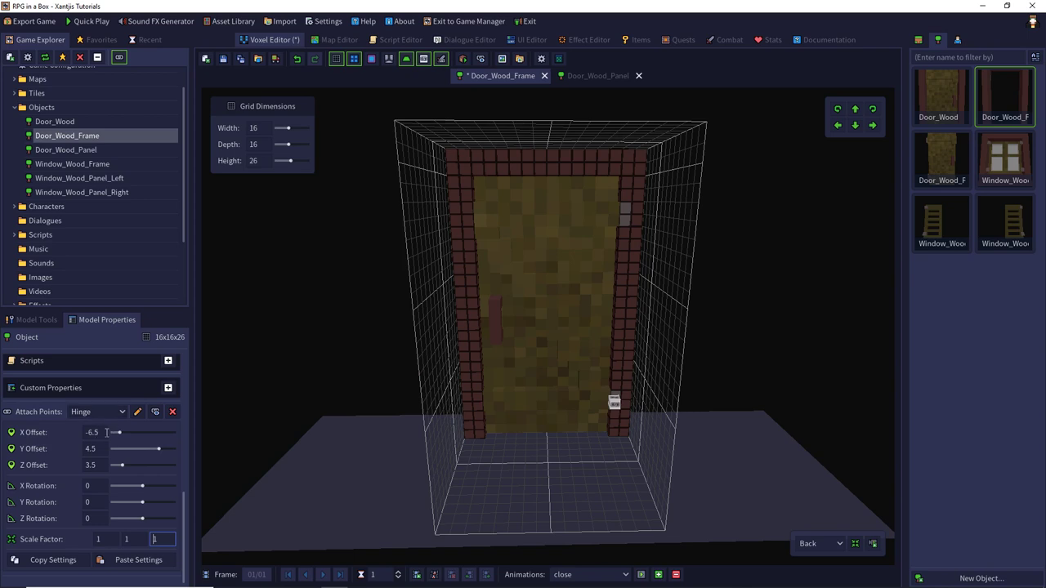
- Try an X offset of -6.4 on the Hinge attach point and restore it to -6.5
mouse_move(116, 436)
mouse_down()
mouse_move(131, 433)
mouse_move(121, 438)
mouse_up()
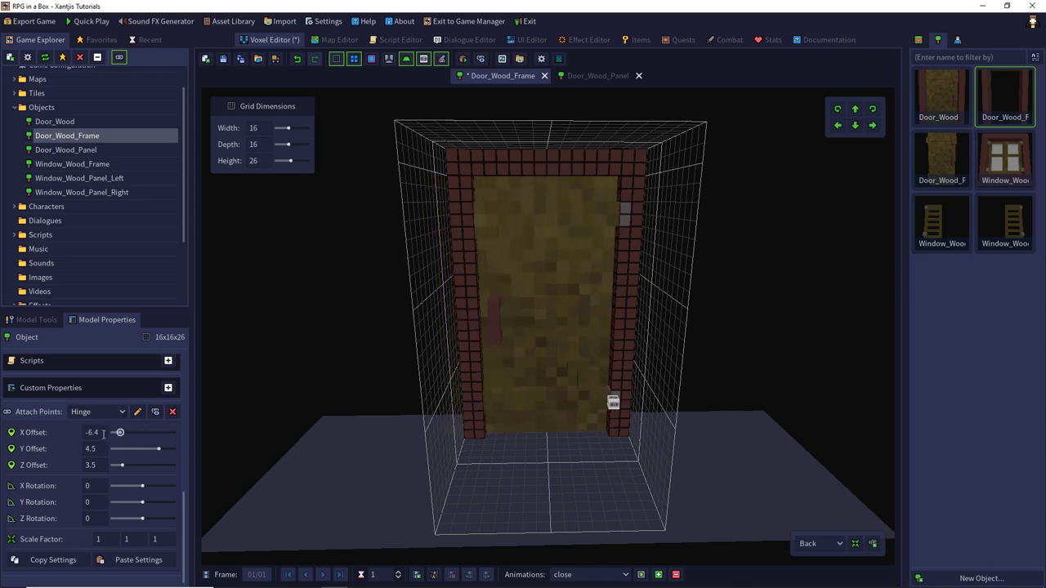
click(96, 433)
key(Return)
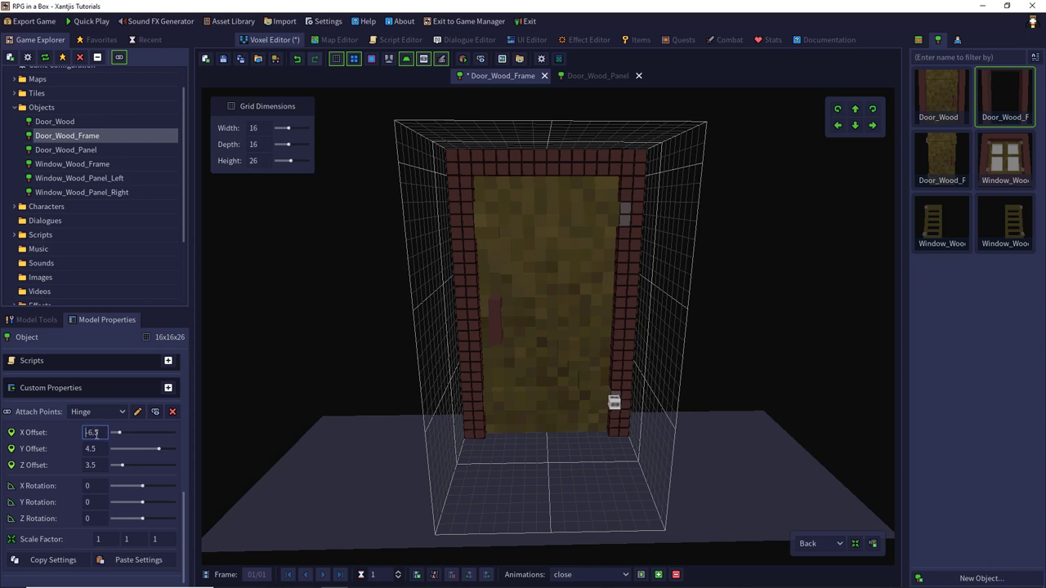
- Try out X, Y and Z rotation on the Hinge attach point, resetting each one to 0
mouse_move(139, 488)
mouse_down()
mouse_move(128, 487)
mouse_move(138, 488)
mouse_up()
click(106, 485)
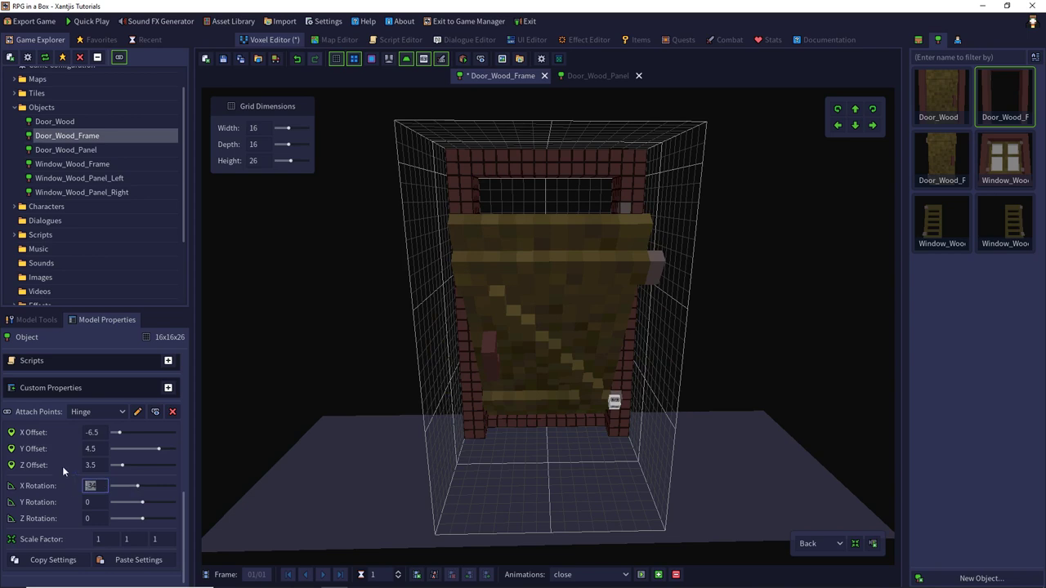
text(0)
key(Return)
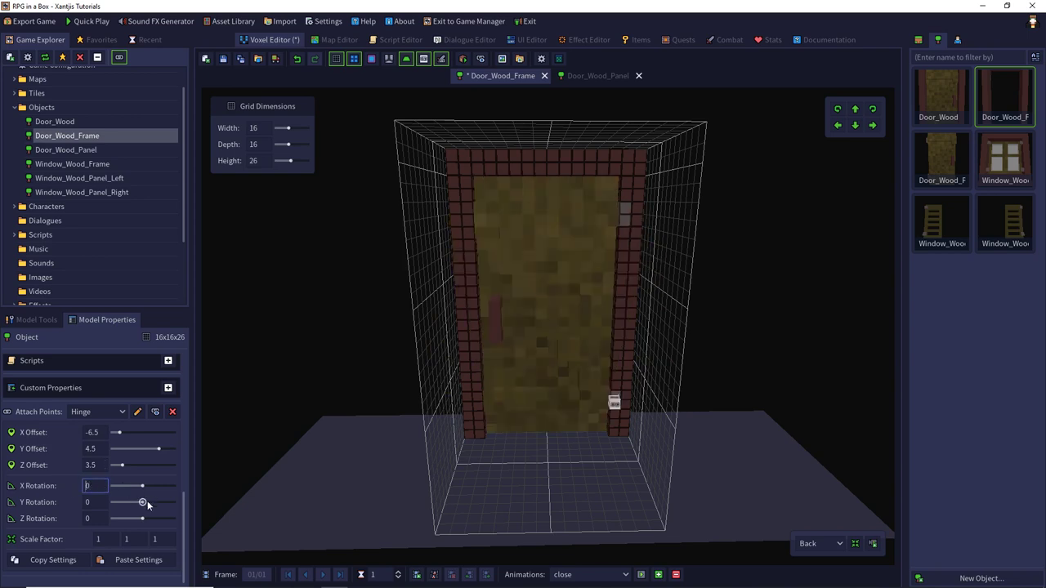
drag(148, 501, 141, 503)
click(94, 502)
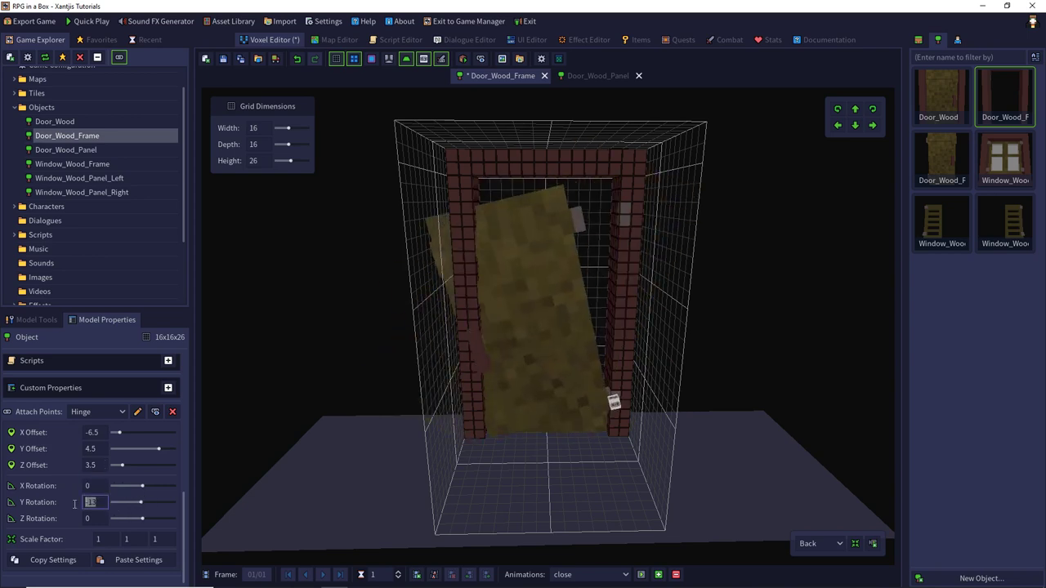
key(Return)
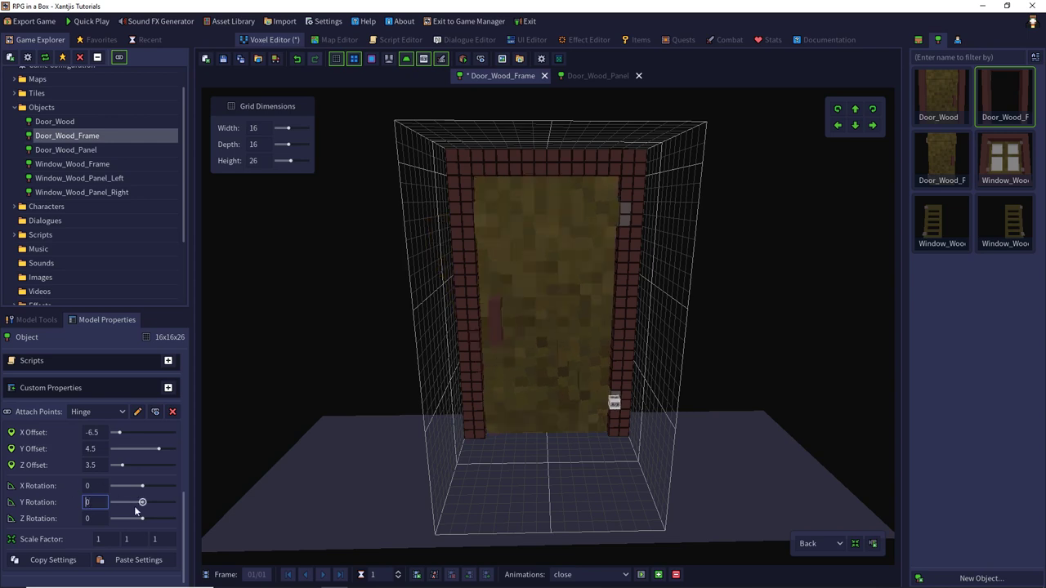
mouse_move(143, 520)
mouse_down()
mouse_move(135, 517)
mouse_move(170, 518)
mouse_move(146, 519)
mouse_up()
click(90, 518)
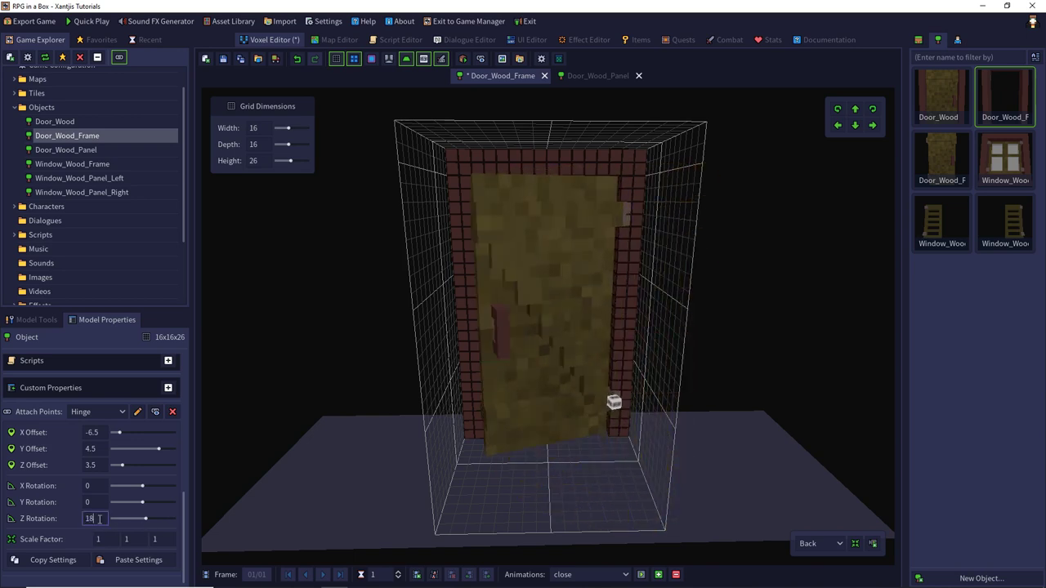
text(0)
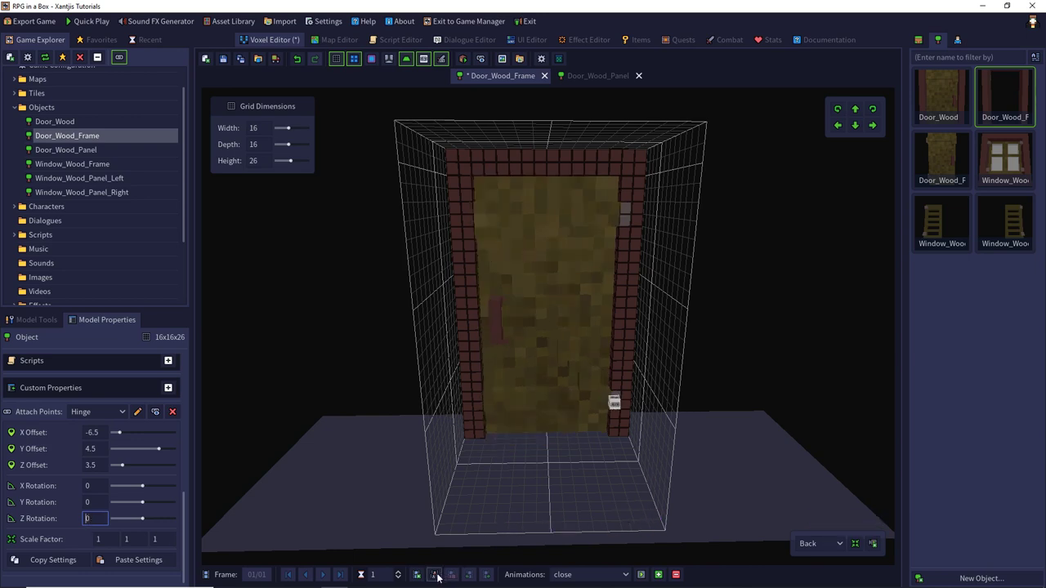
- Duplicate the first animation frame and set the Hinge attach point's Z rotation to 10 in frame 2
click(434, 575)
click(80, 519)
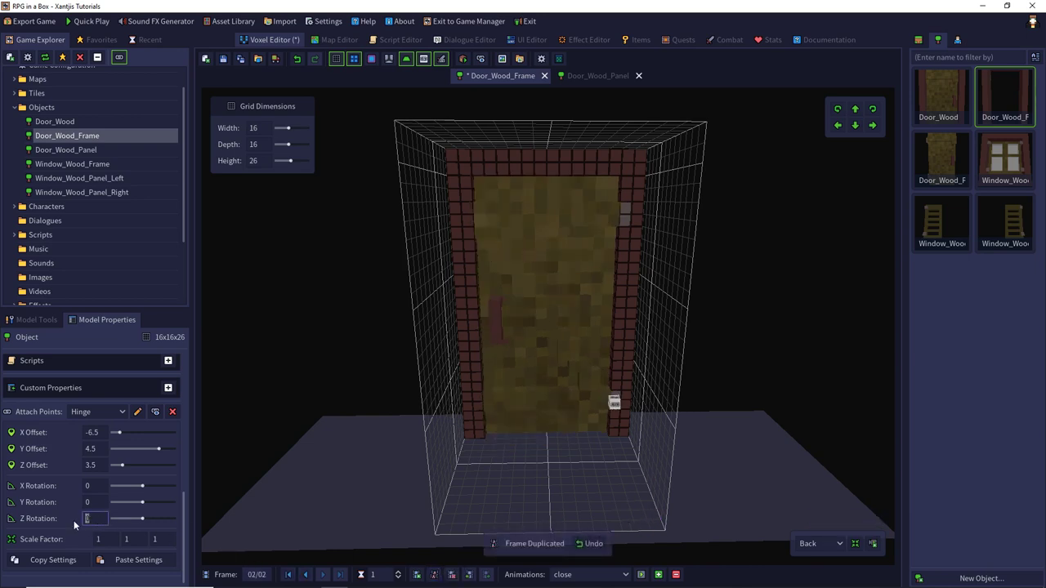
text(-1)
text(0)
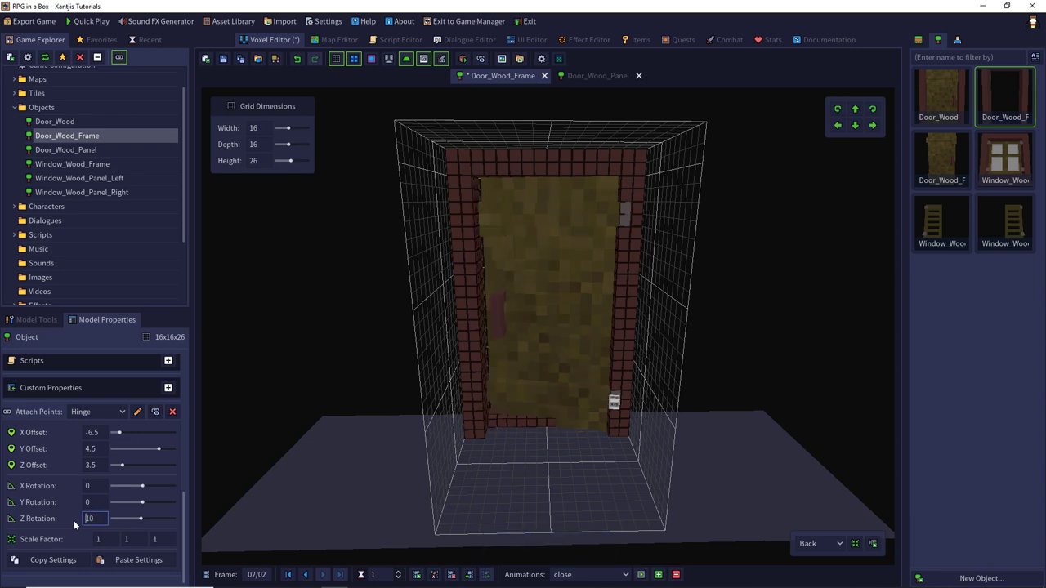
key(Return)
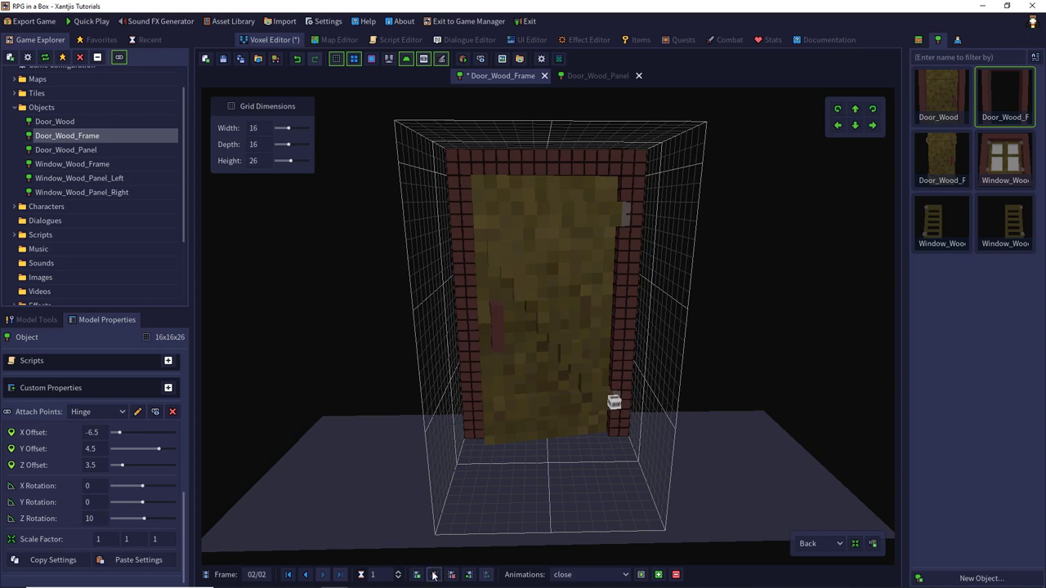
- Duplicate frame 2 as frame 3, compare both frames, and set frame 3's hinge Z rotation to 30
click(433, 575)
click(85, 518)
text(20)
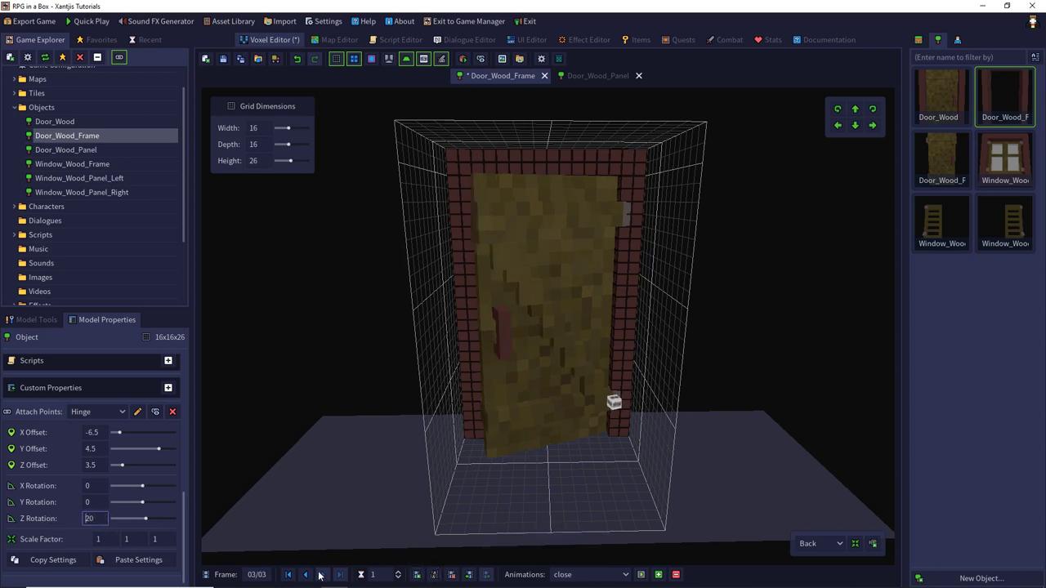
click(306, 574)
double_click(90, 518)
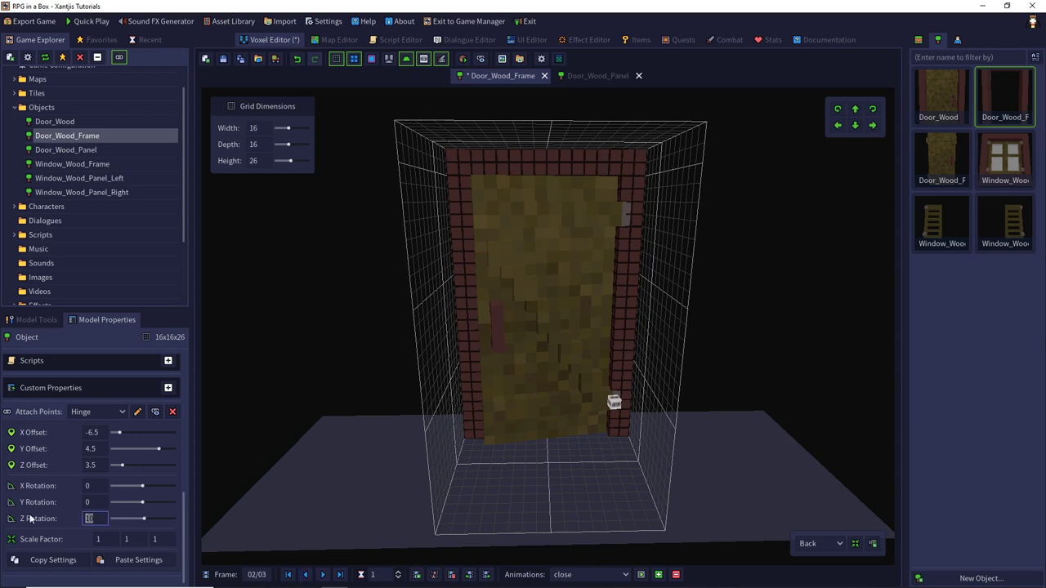
click(323, 575)
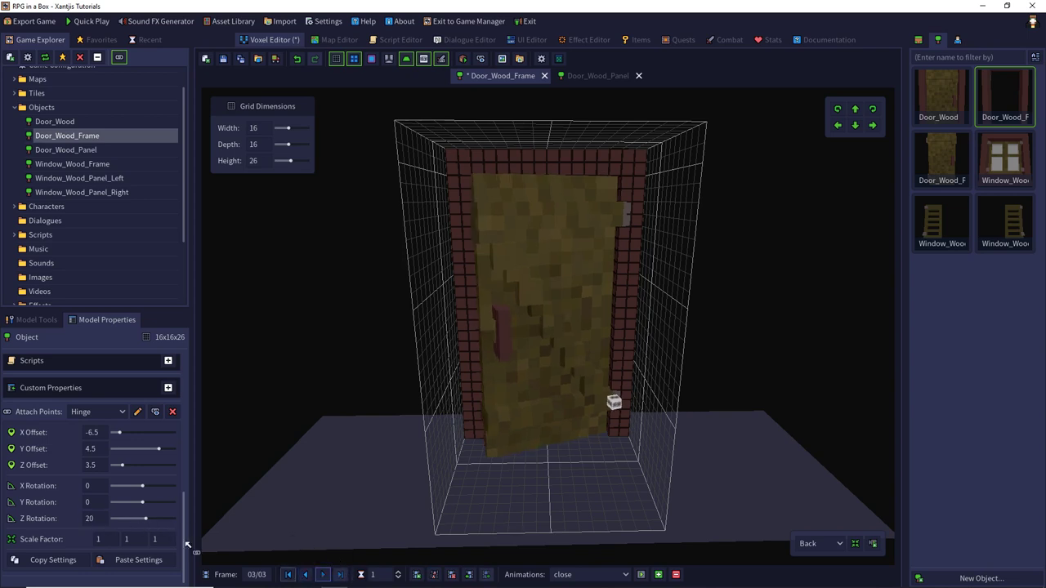
text(30)
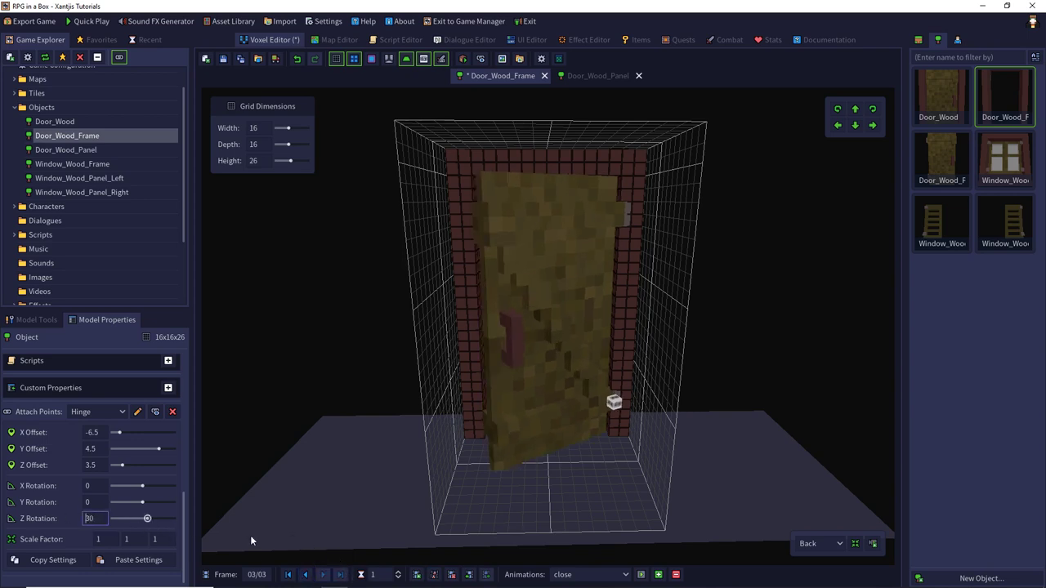
- Add duplicated frames 4 and 5 with the hinge's Z rotation set to 45 and 60 respectively
click(417, 574)
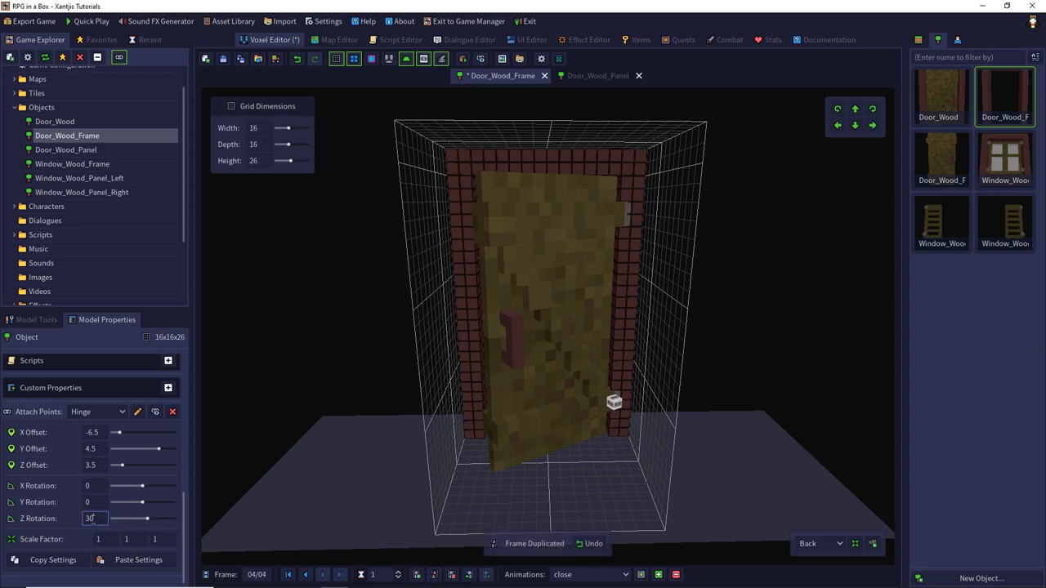
text(45)
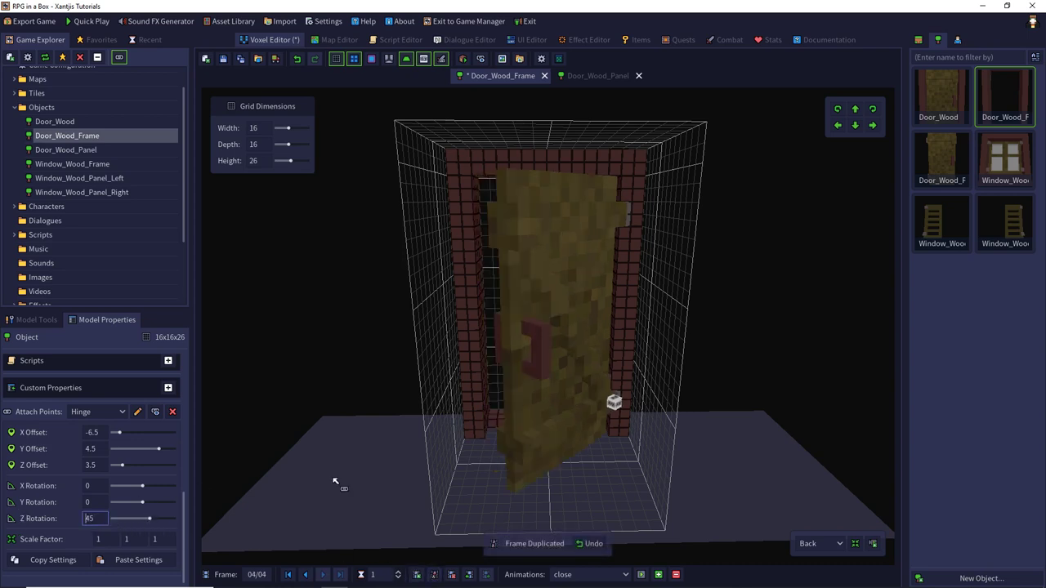
click(434, 574)
click(94, 518)
- Add duplicated frames 6 and 7 with the hinge's Z rotation set to 75 and 90 respectively
click(434, 574)
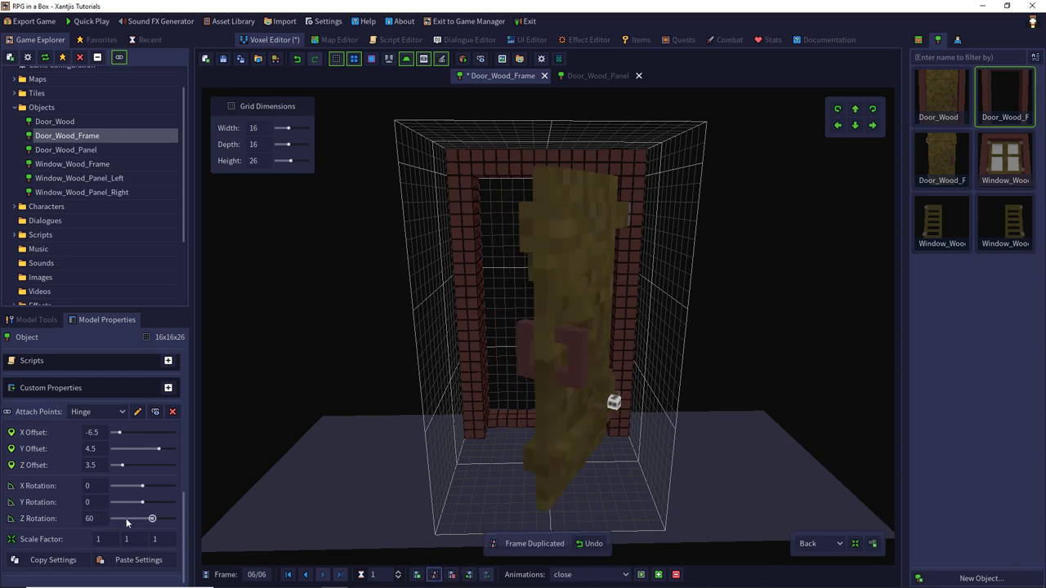
click(94, 519)
text(75)
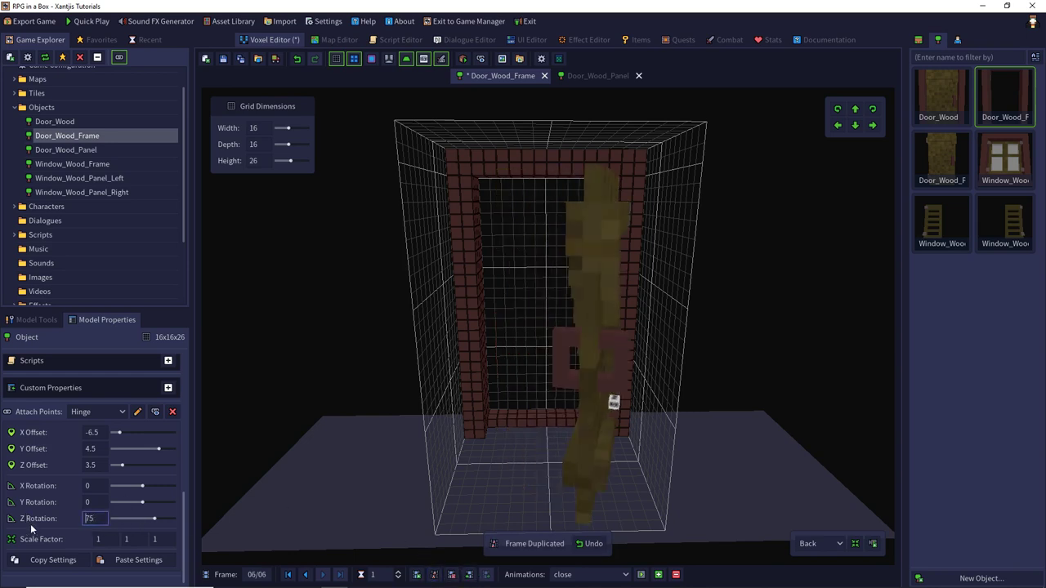
click(434, 575)
click(94, 518)
text(90)
key(Return)
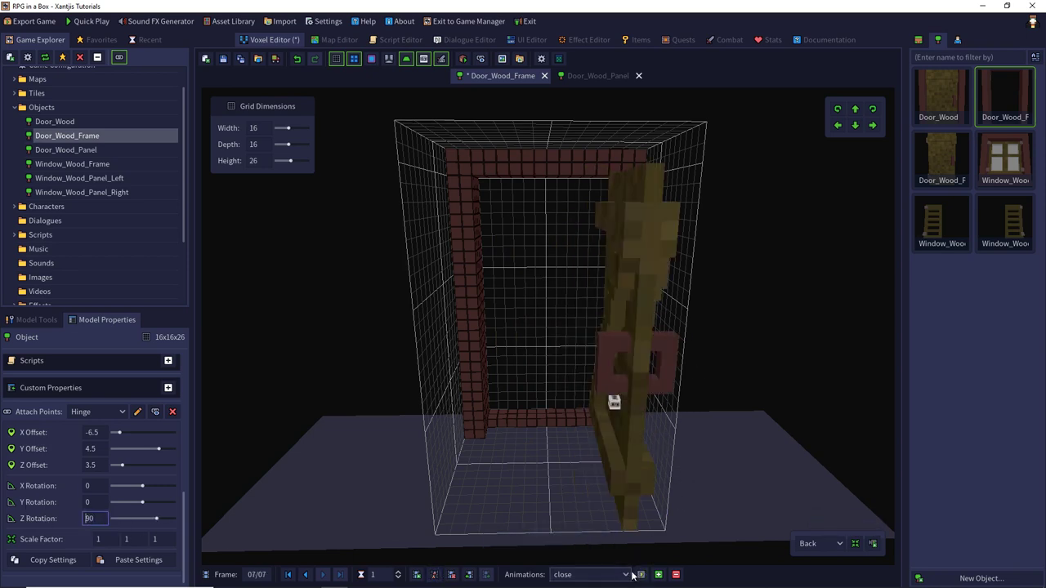
- Add an "open" animation spanning frames 1 to 7 with type Clamp, replacing the existing animation of that name
click(658, 574)
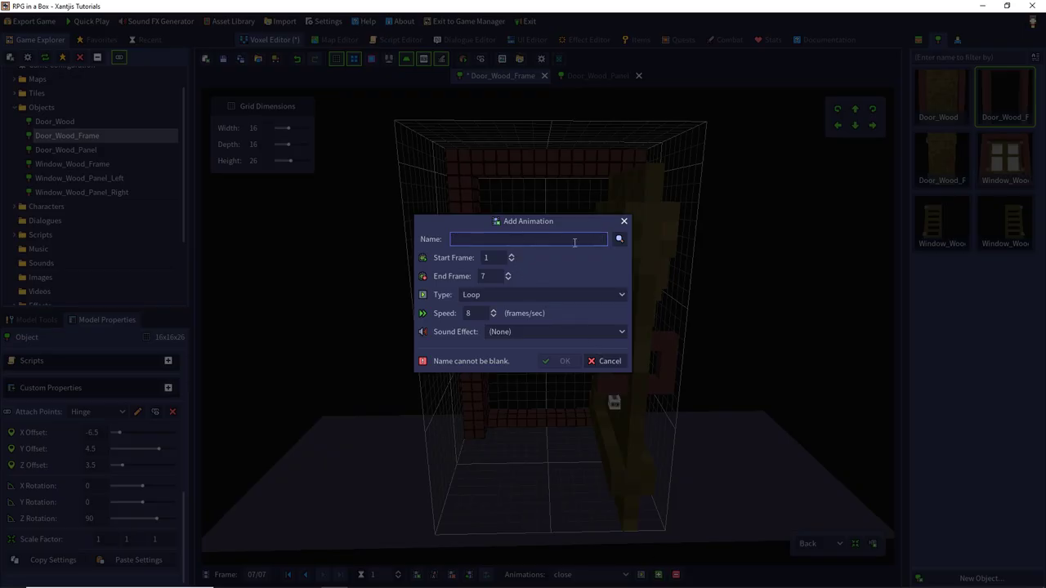
text(open)
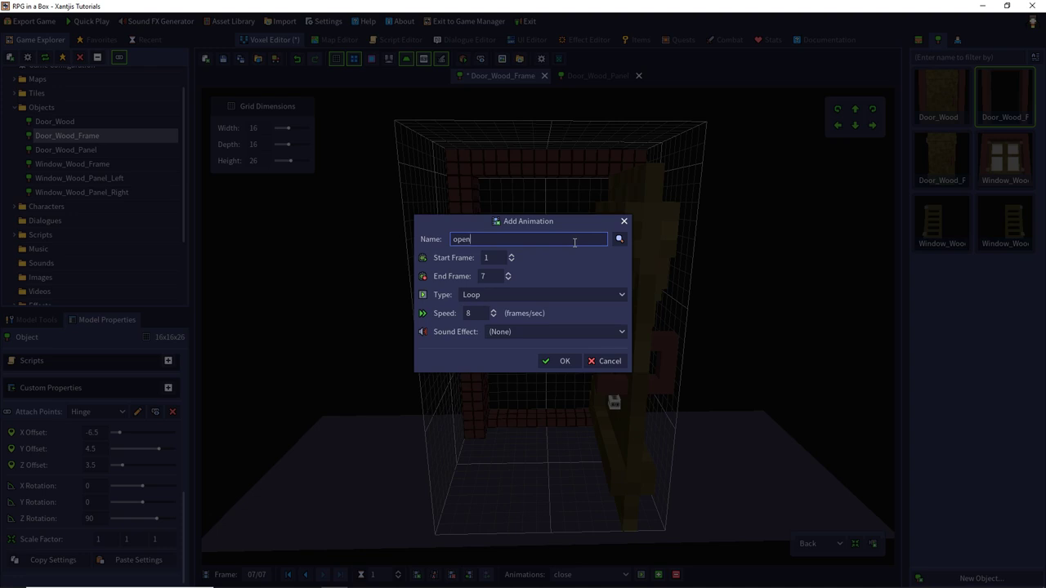
click(541, 296)
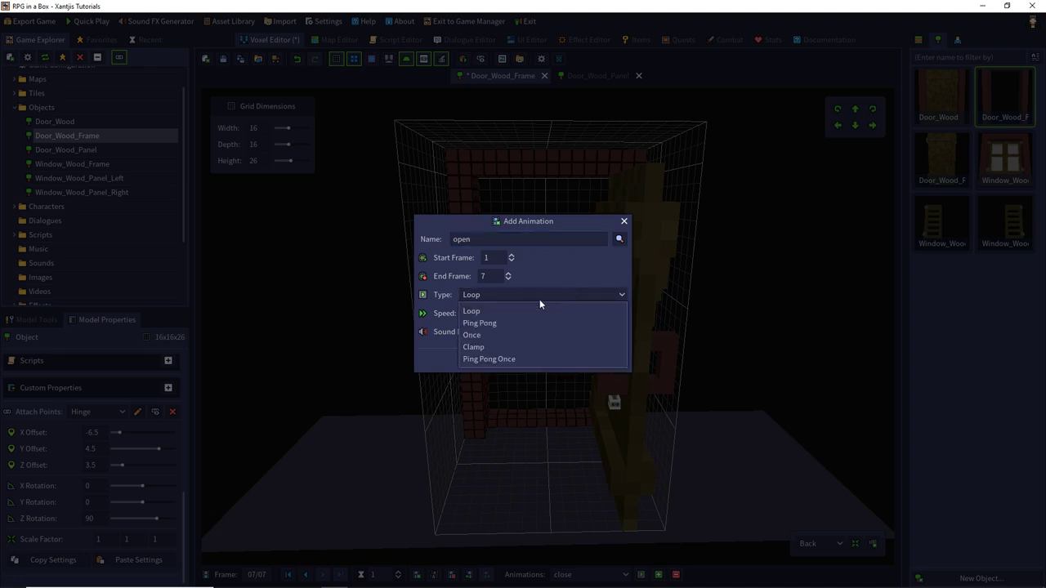
click(488, 347)
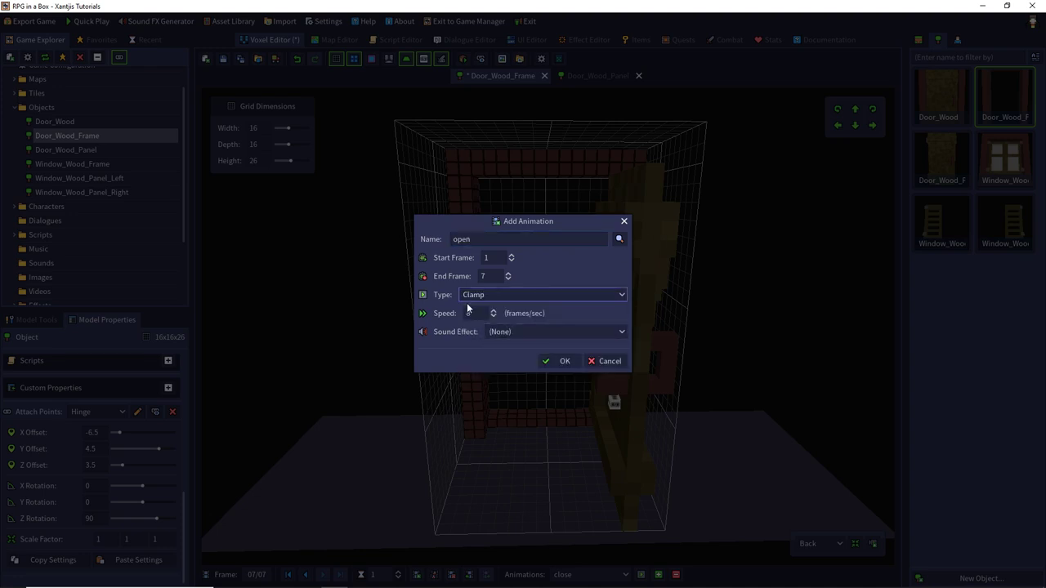
click(547, 360)
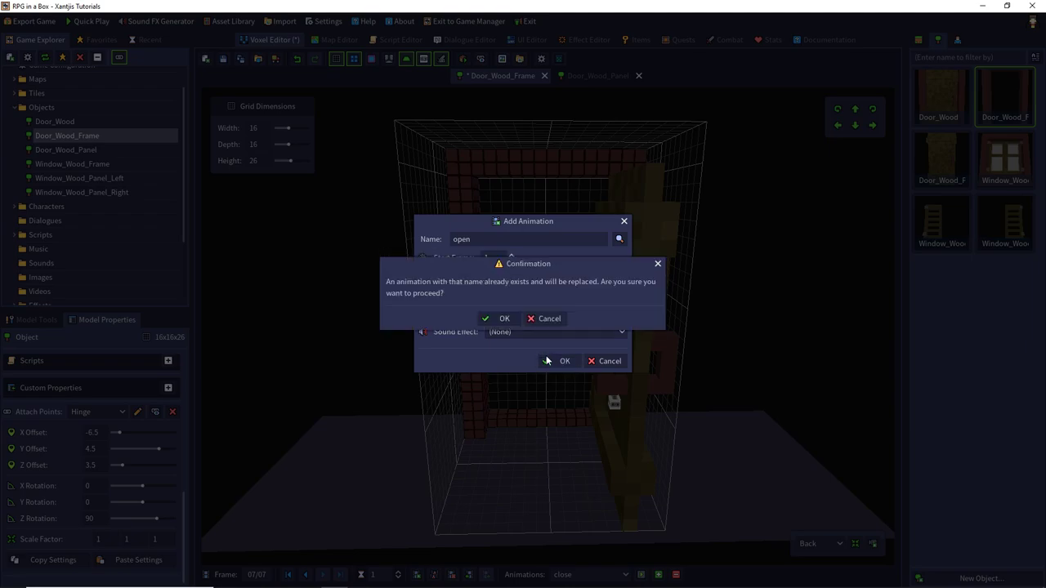
click(504, 319)
- Add a "close" animation from start frame 7 to end frame 1 with type Clamp, replacing the existing one
click(658, 574)
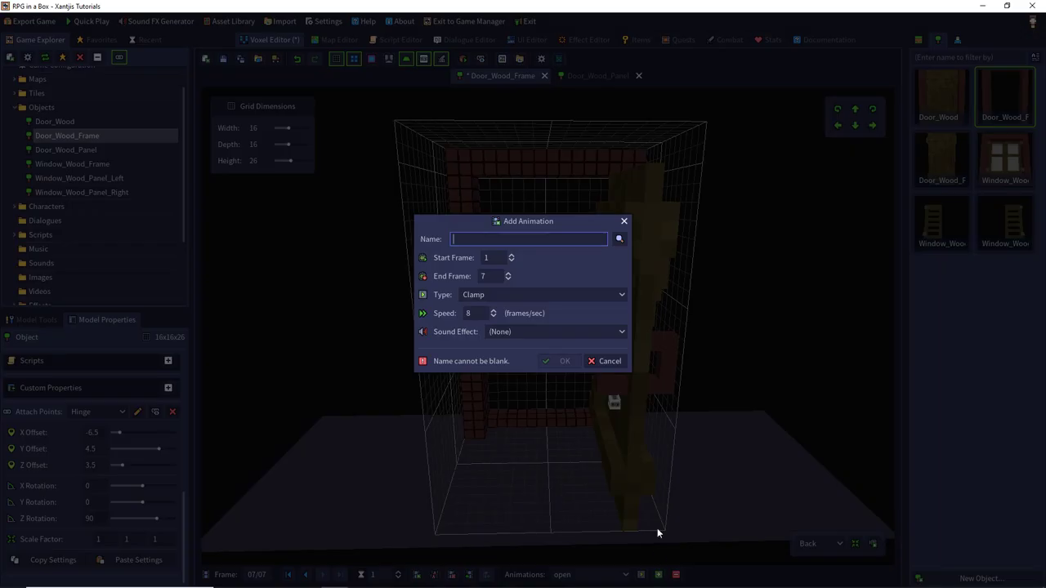
click(481, 257)
key(Tab)
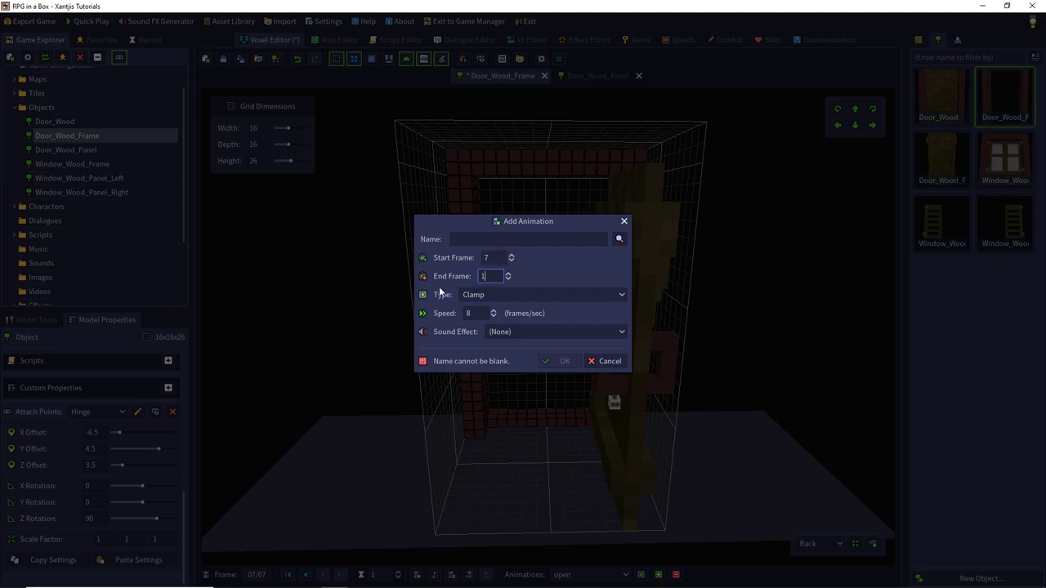
click(471, 239)
text(close)
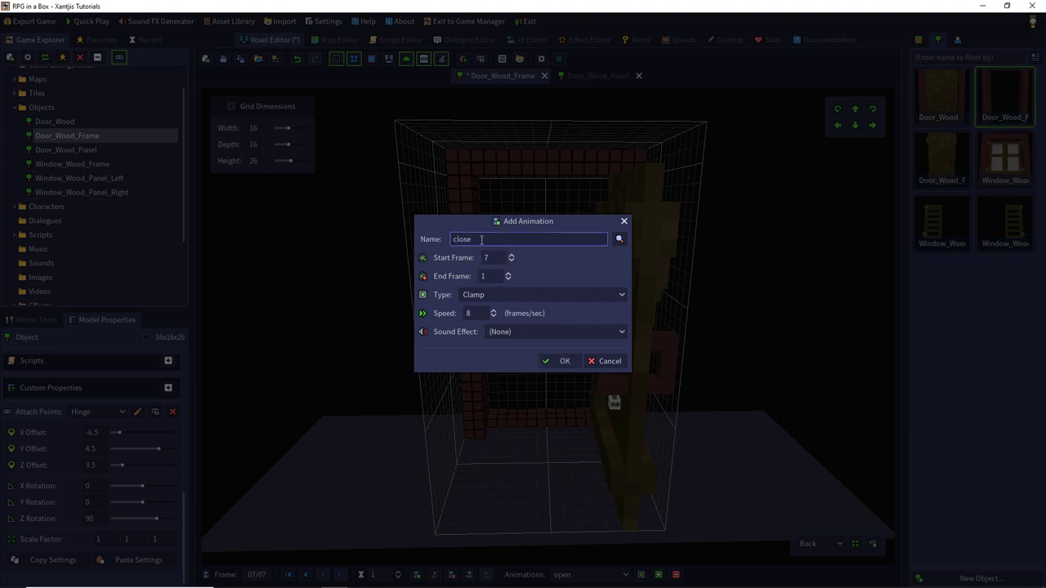
click(510, 293)
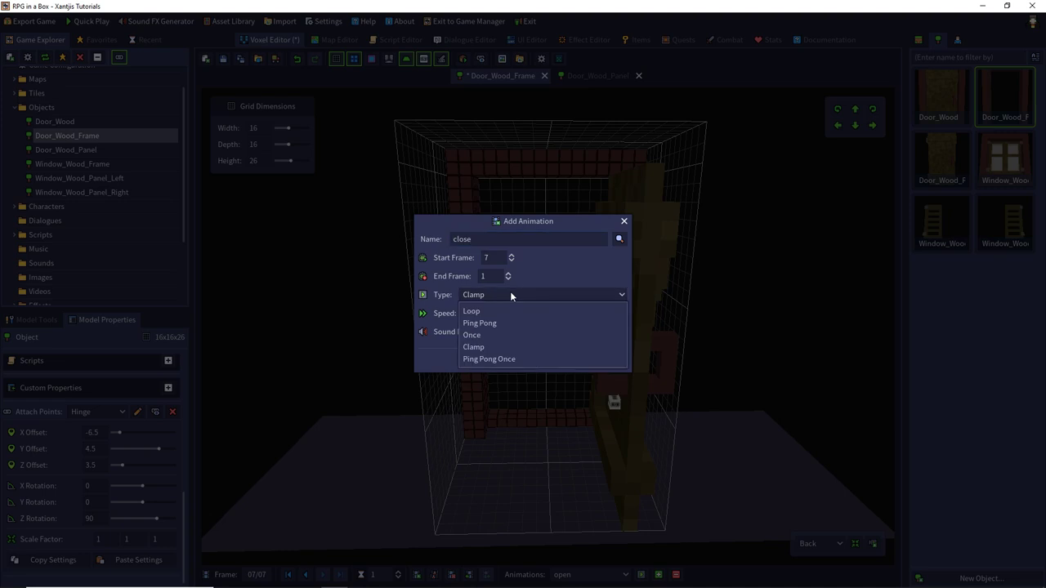
click(483, 341)
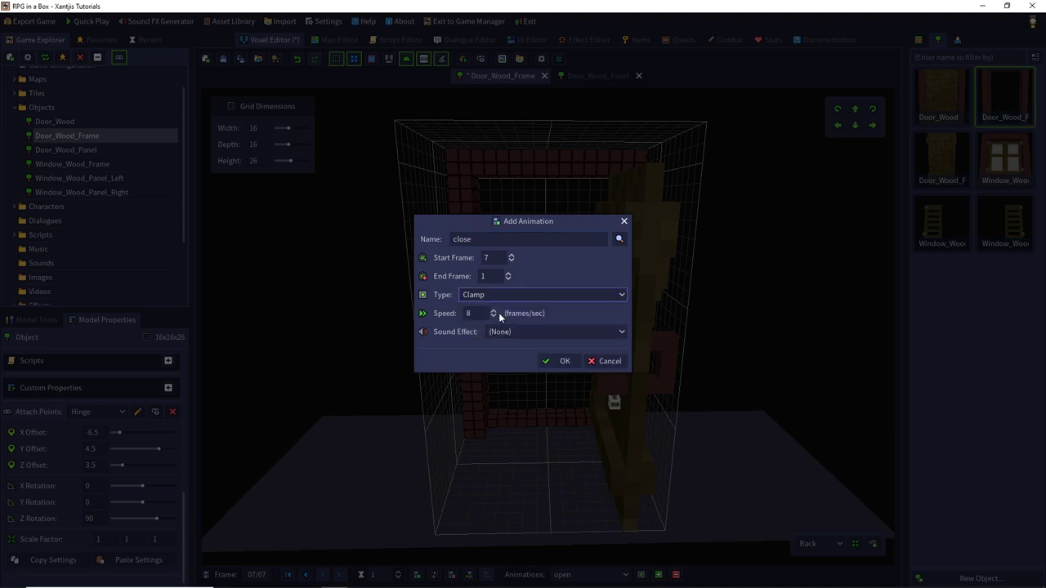
click(564, 360)
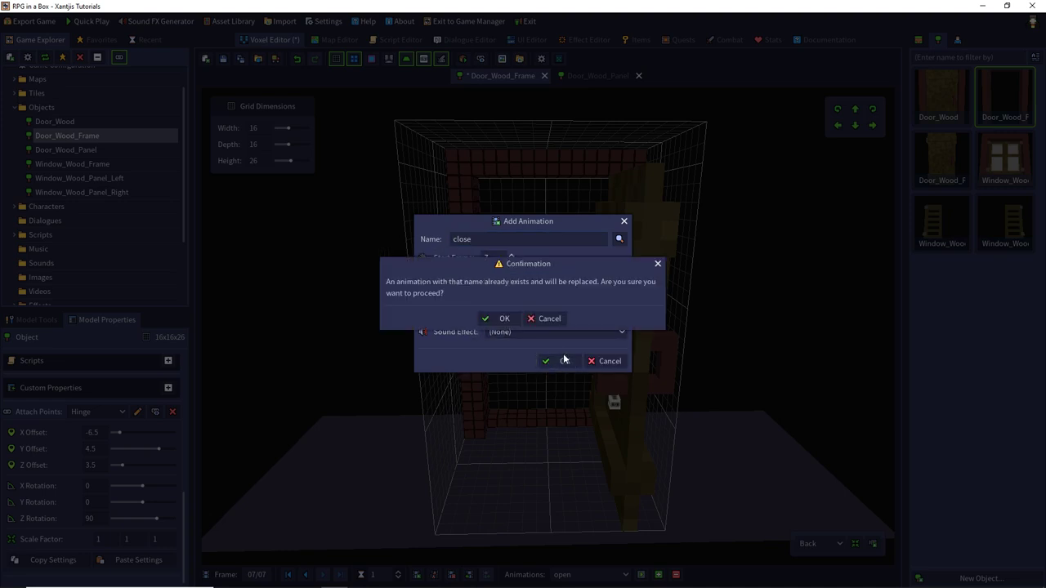
click(504, 319)
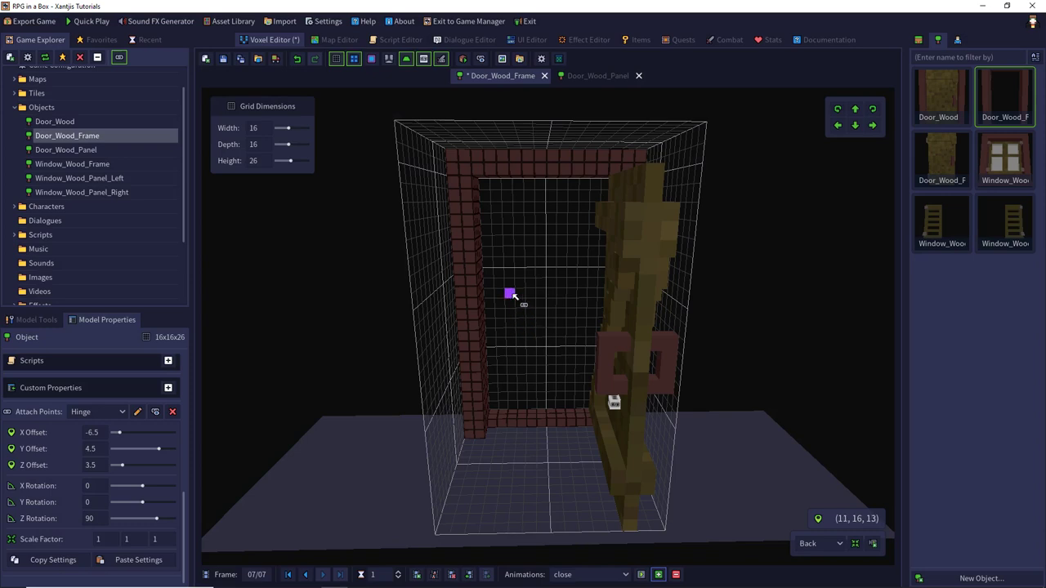
- Play the door frame's open and close animations to check them, and save Door_Wood_Frame
middle_drag(610, 412, 605, 446)
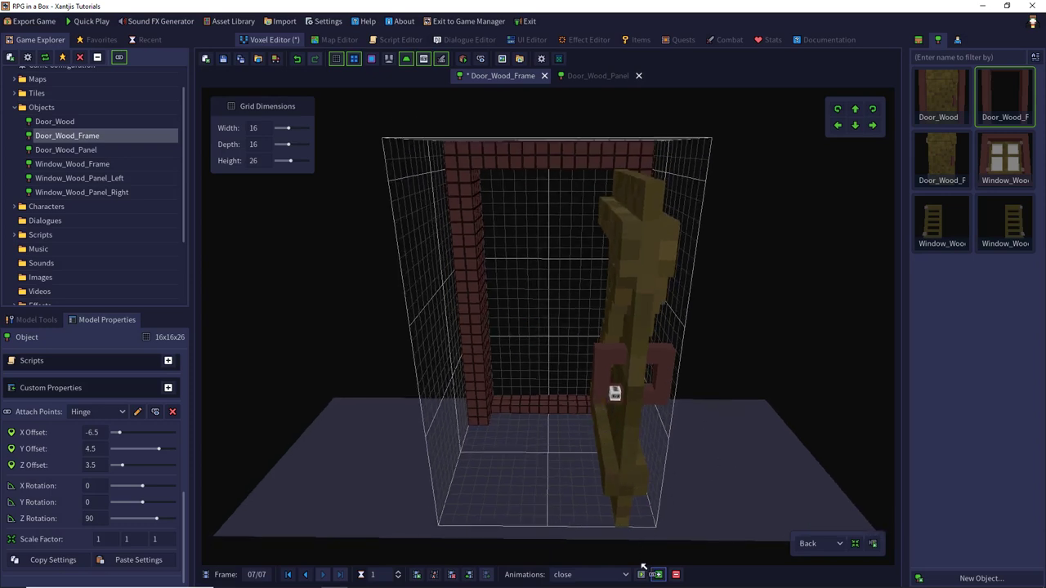
click(591, 575)
click(563, 578)
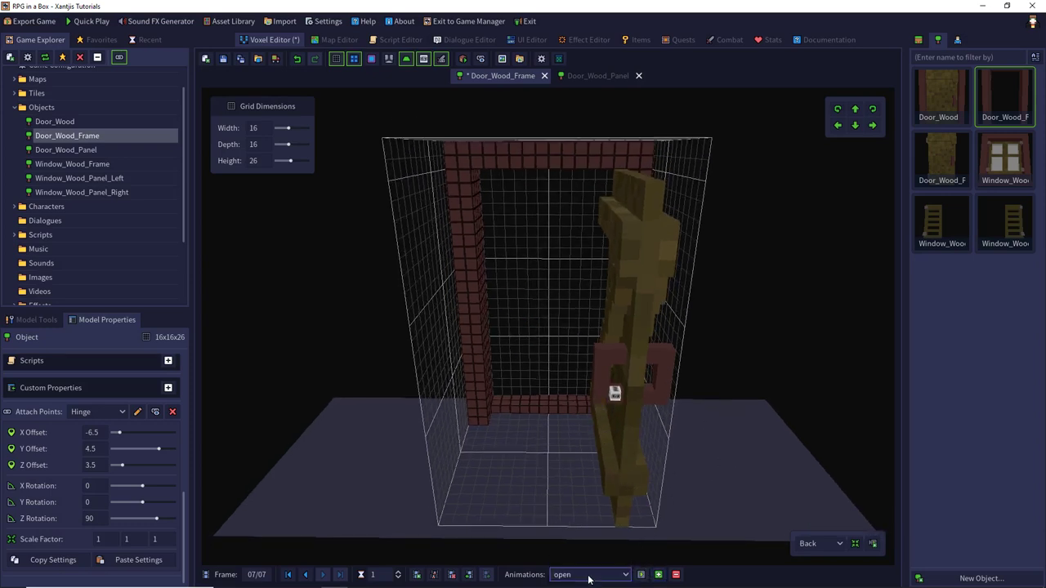
click(642, 574)
click(613, 574)
click(593, 567)
click(642, 575)
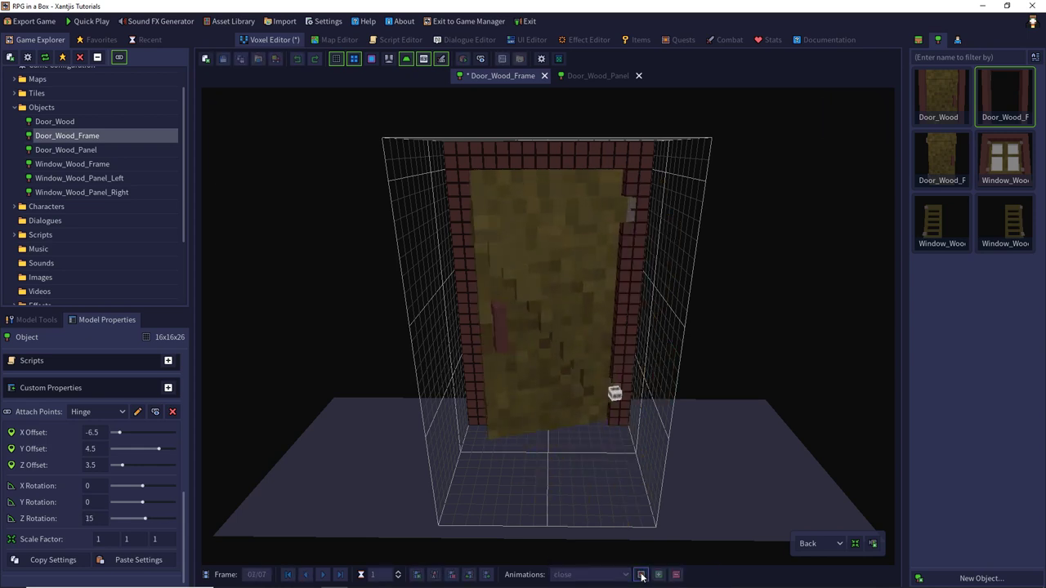
click(642, 574)
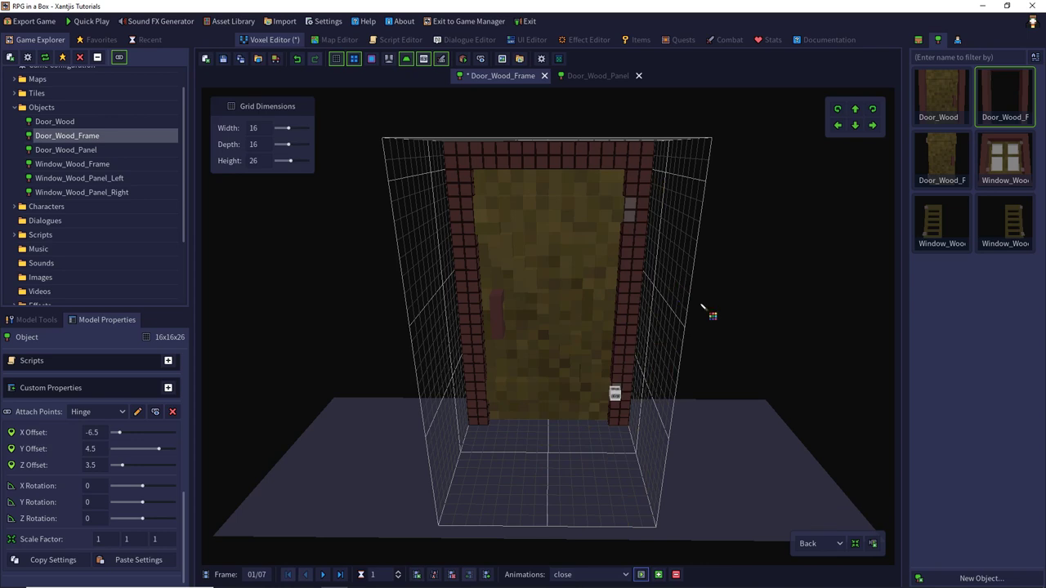
click(207, 60)
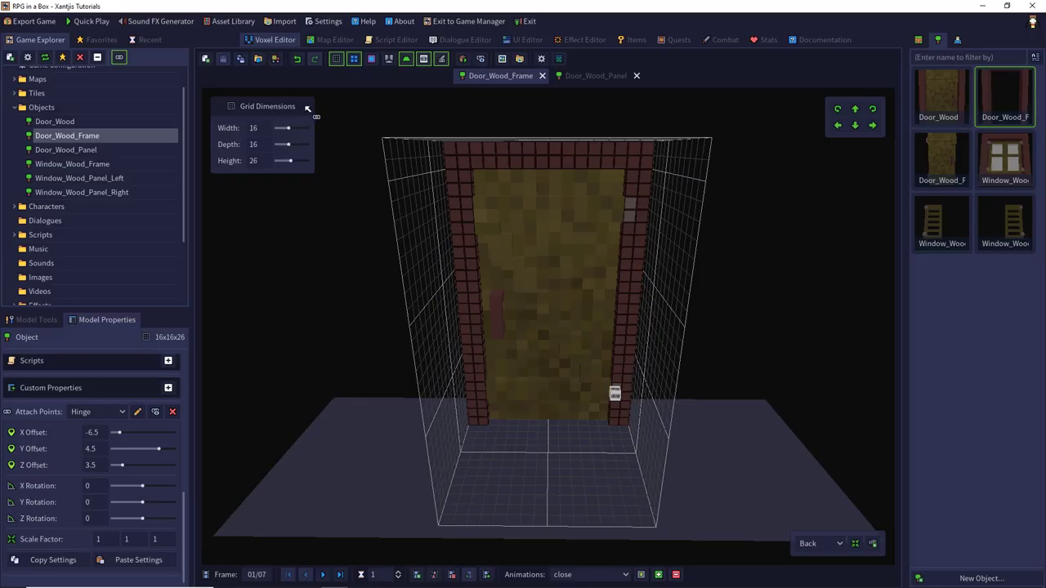
- Open StartMap in the Map Editor and delete all roof tiles covering the stone building using box selection
click(331, 39)
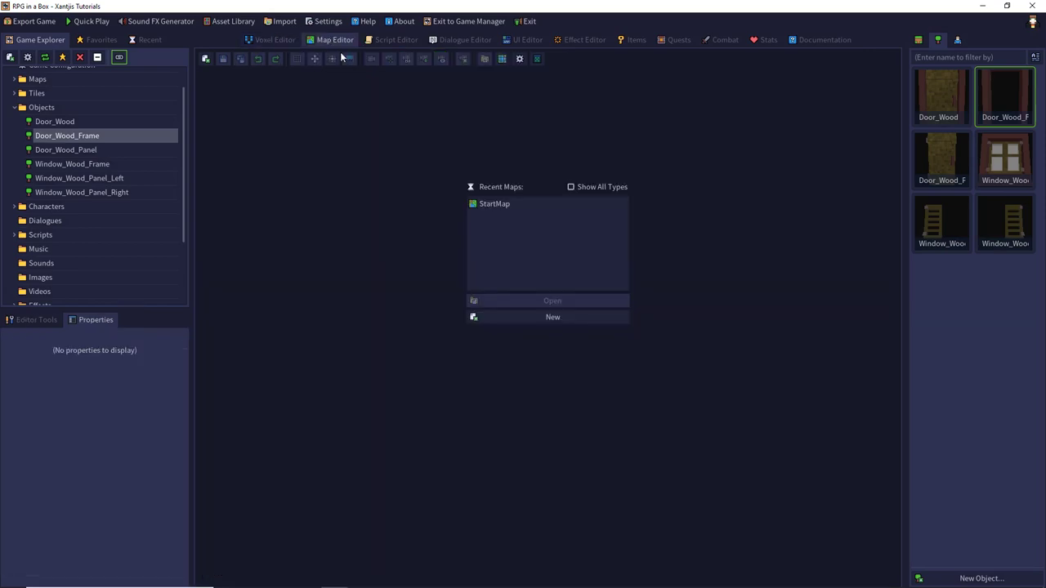
double_click(490, 205)
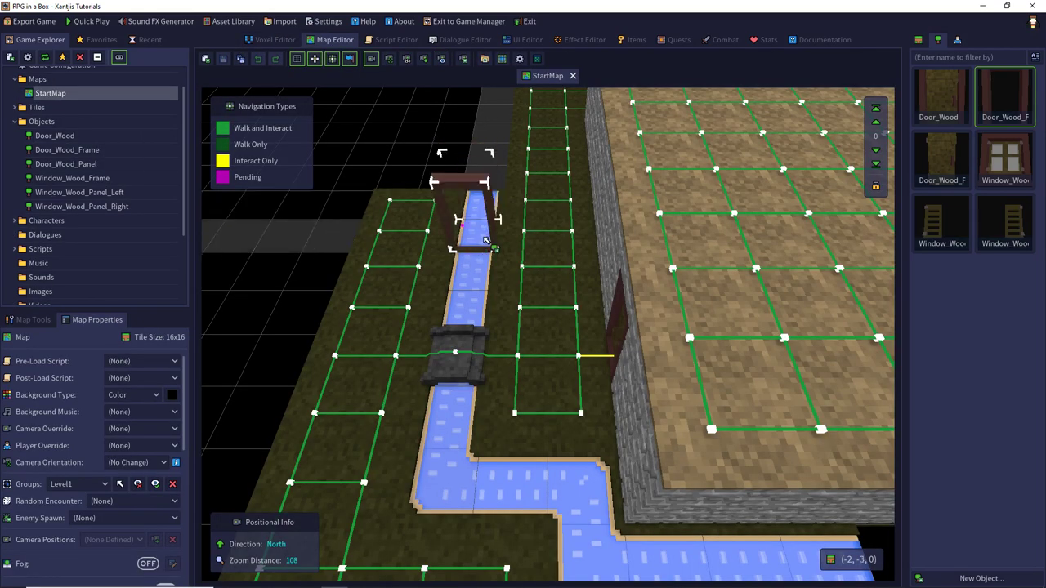
scroll(486, 239, down, 3)
click(33, 319)
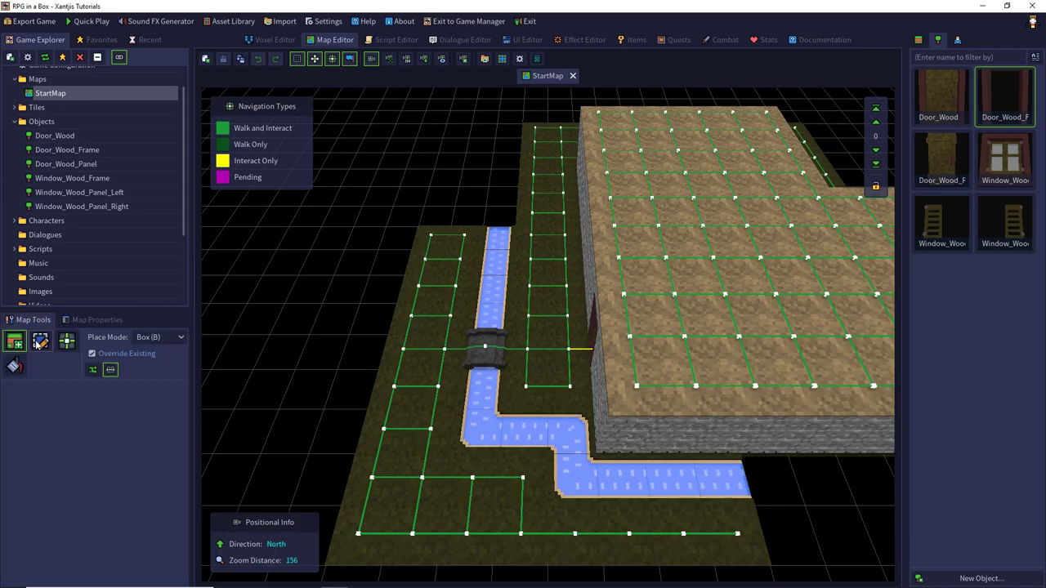
click(159, 337)
click(154, 366)
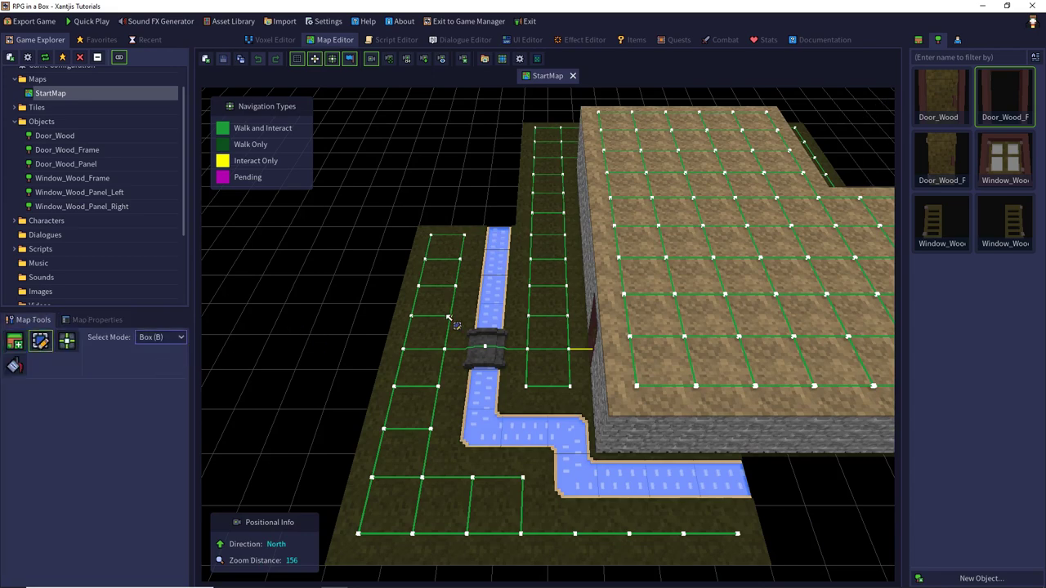
middle_drag(446, 315, 532, 219)
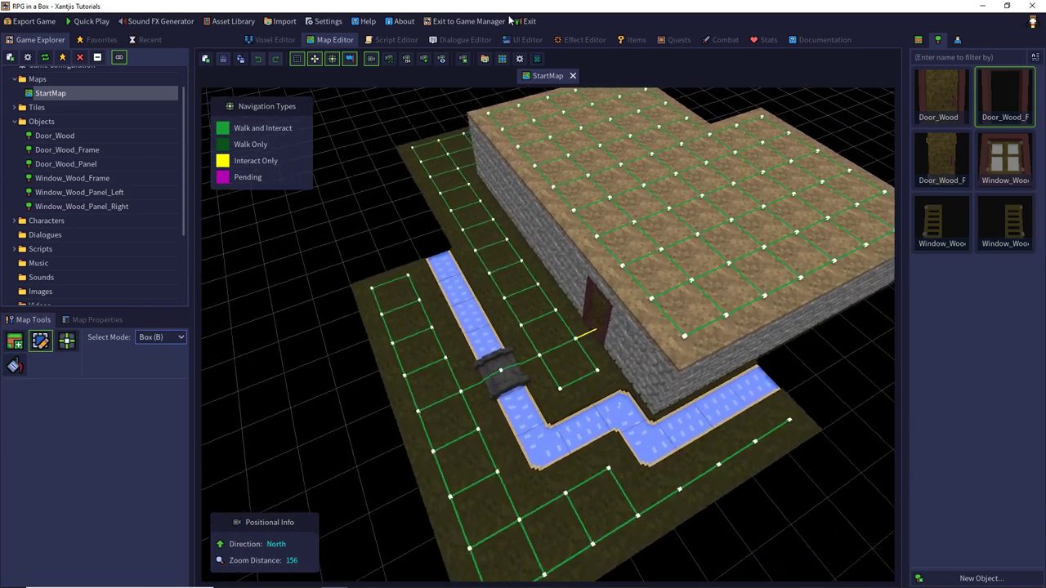
click(389, 59)
middle_drag(408, 213, 508, 144)
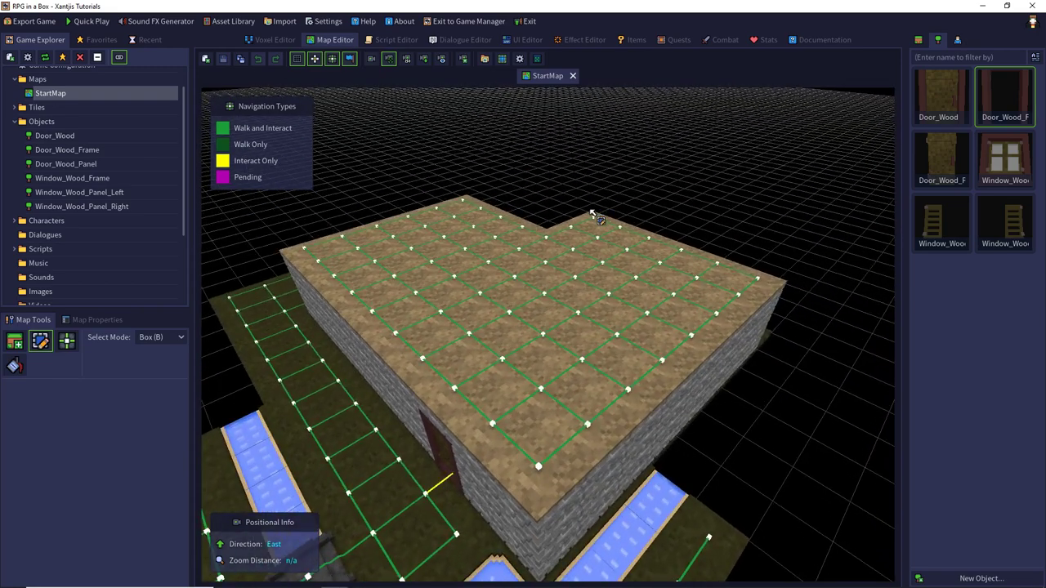
mouse_move(591, 221)
mouse_down()
mouse_move(556, 269)
mouse_move(546, 483)
mouse_up()
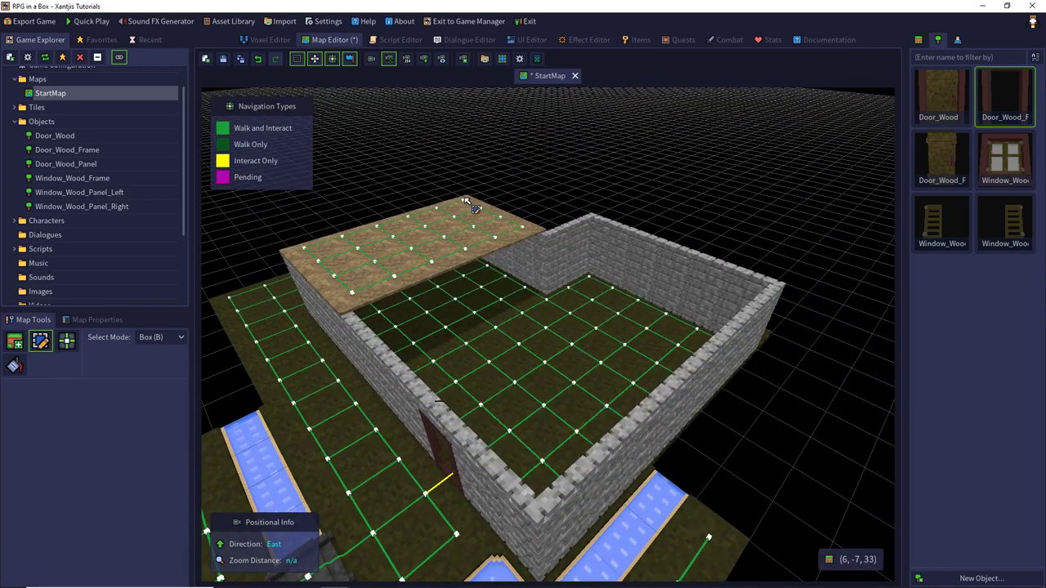
drag(466, 202, 362, 297)
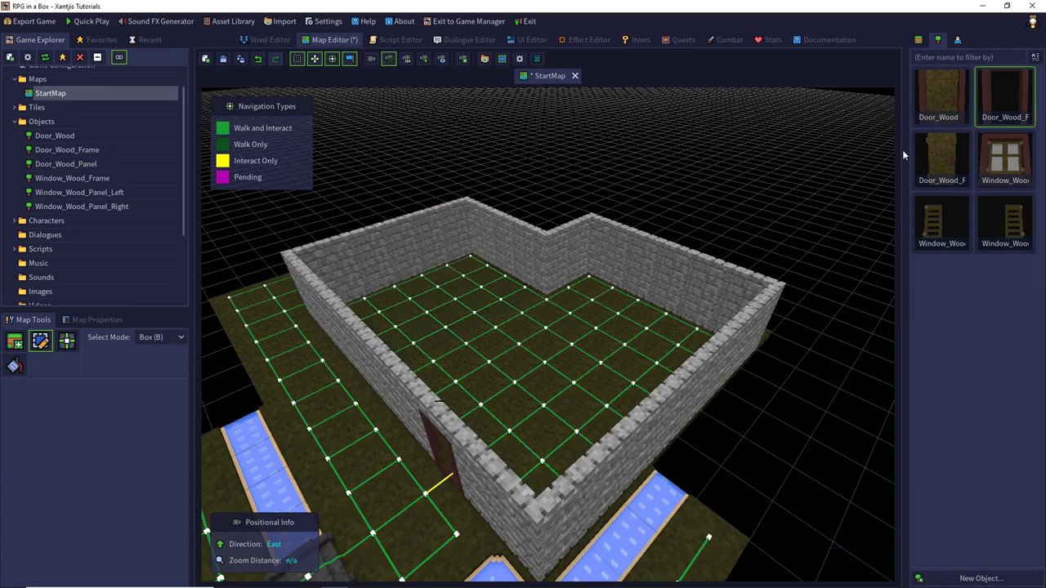
- Cover the building's entire L-shaped grass floor with wooden floor tiles, overwriting the existing tiles
click(920, 41)
scroll(967, 298, down, 5)
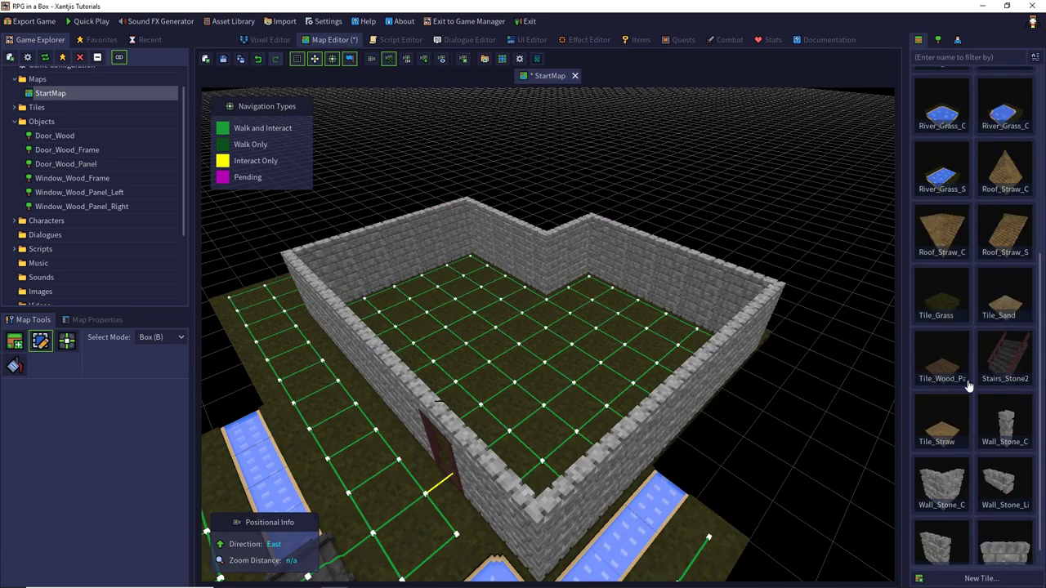
click(946, 368)
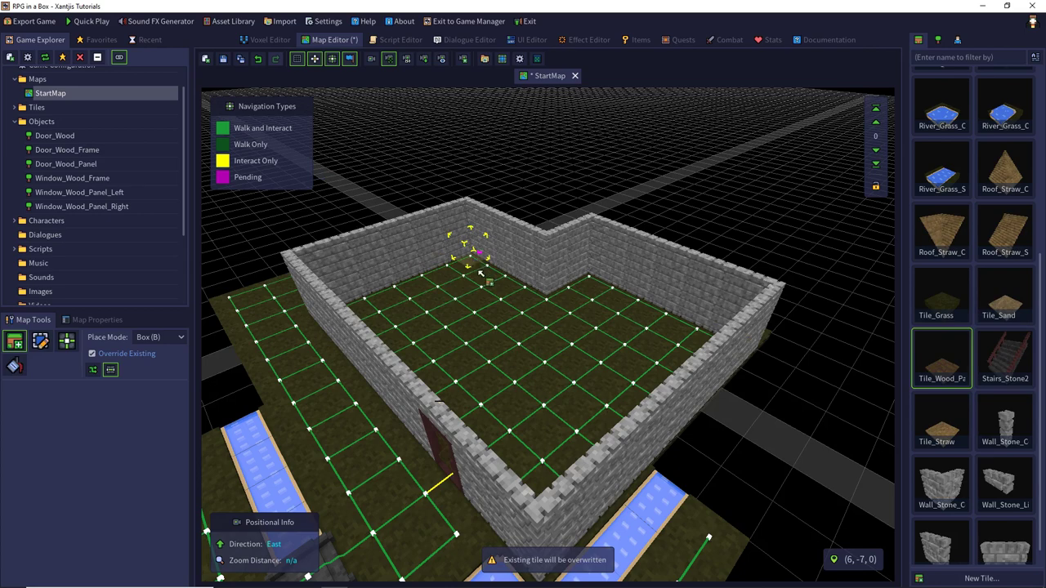
drag(481, 273, 543, 523)
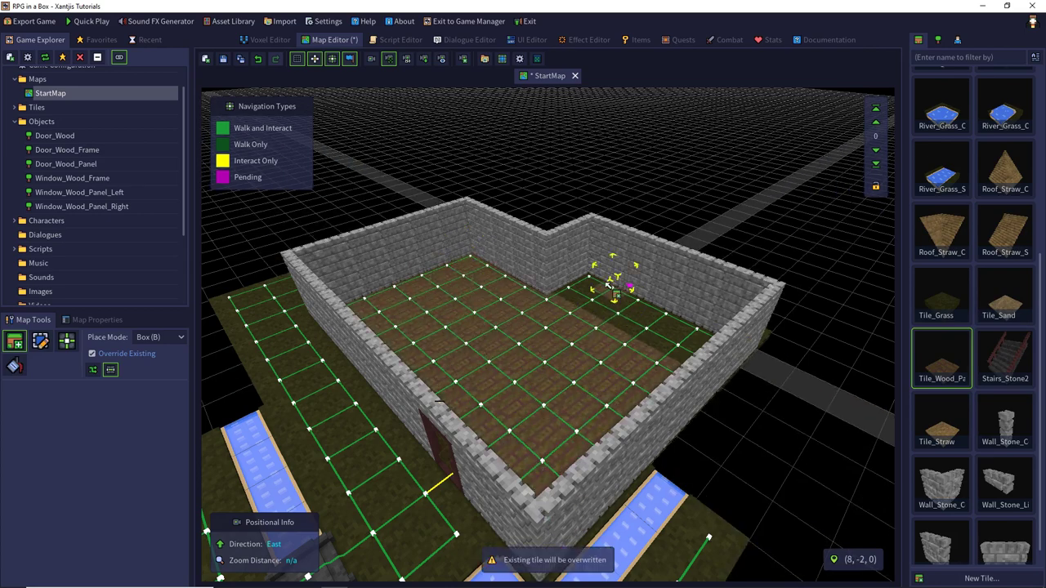
drag(598, 282, 698, 376)
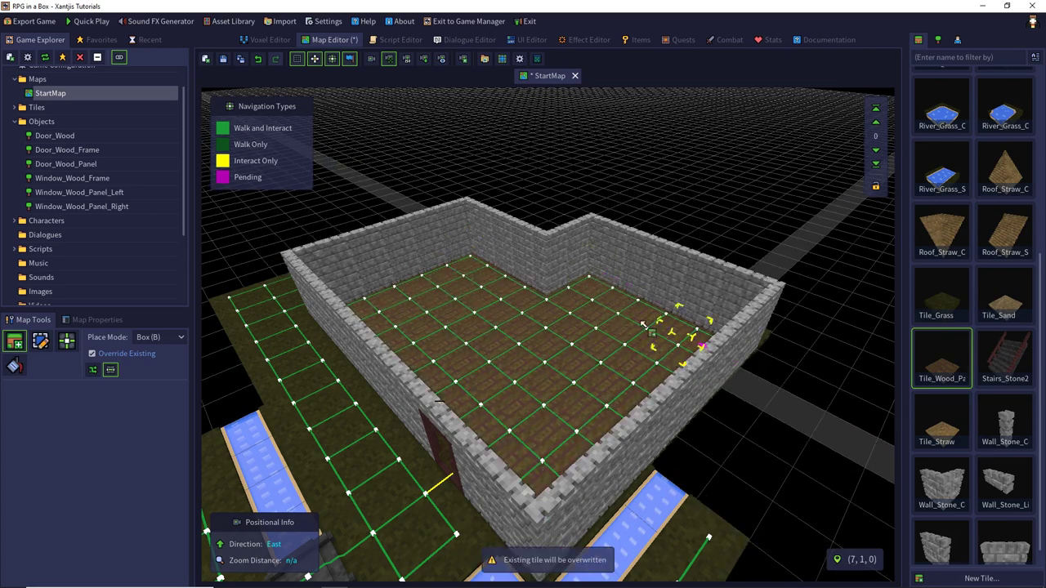
- Select the old Door_Wood object in the building's front wall and delete it
middle_drag(644, 325, 716, 319)
key(a)
click(102, 320)
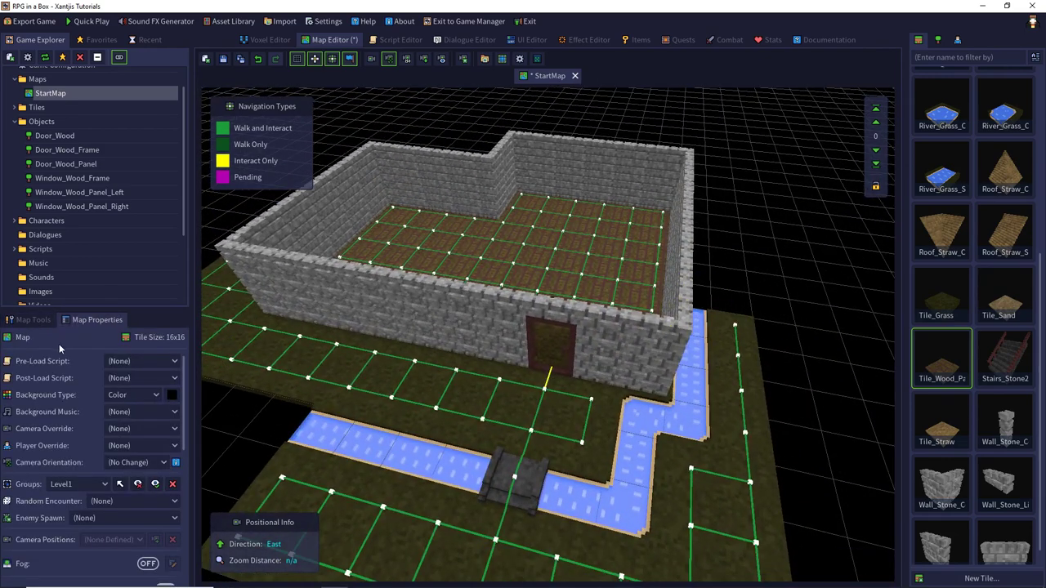
click(39, 319)
click(40, 340)
click(542, 363)
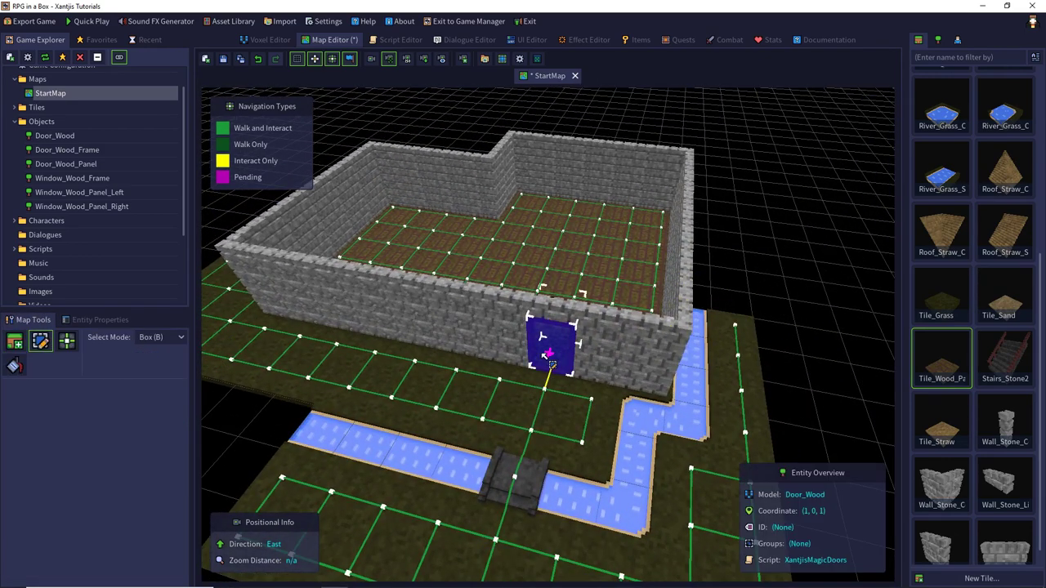
click(527, 413)
- Place the Door_Wood_Frame object in the empty doorway of the building's front wall
scroll(1011, 274, up, 5)
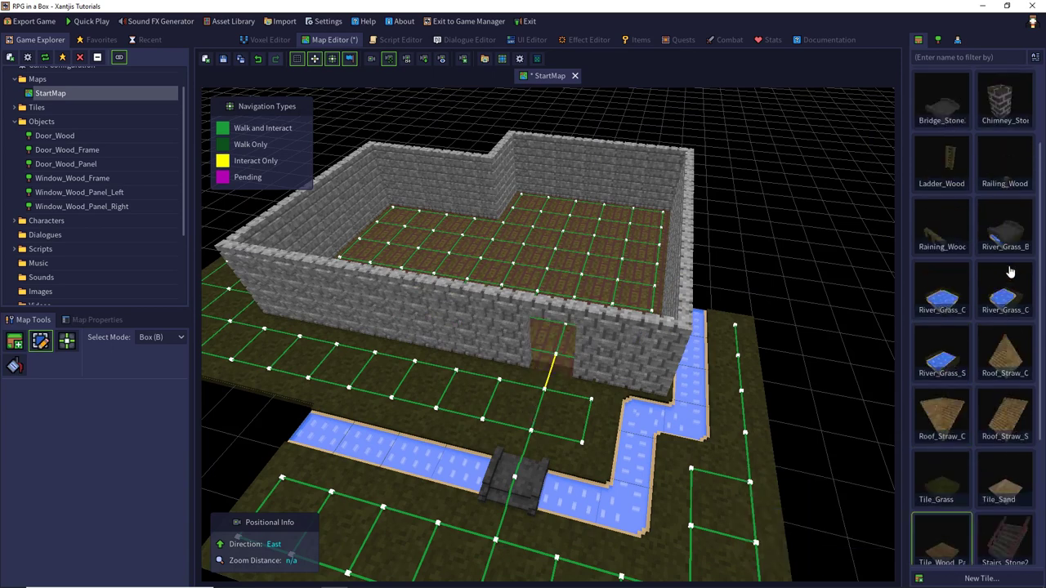
click(937, 40)
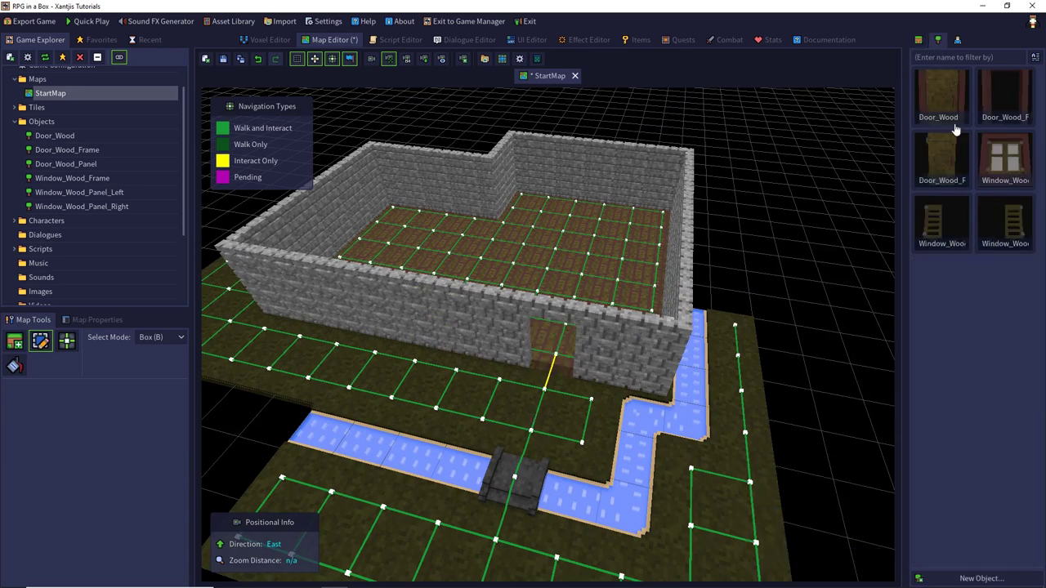
click(994, 104)
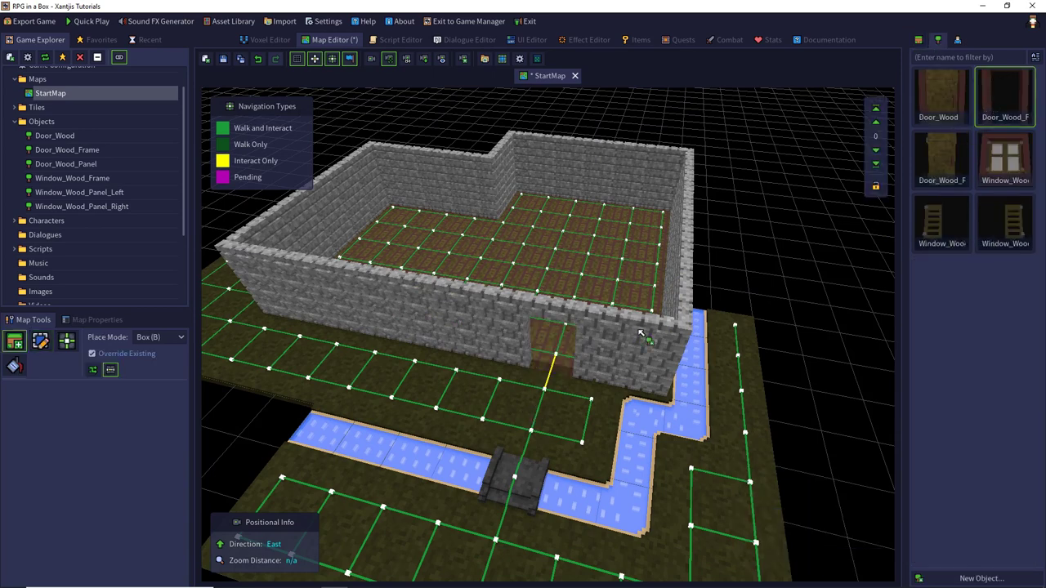
click(564, 358)
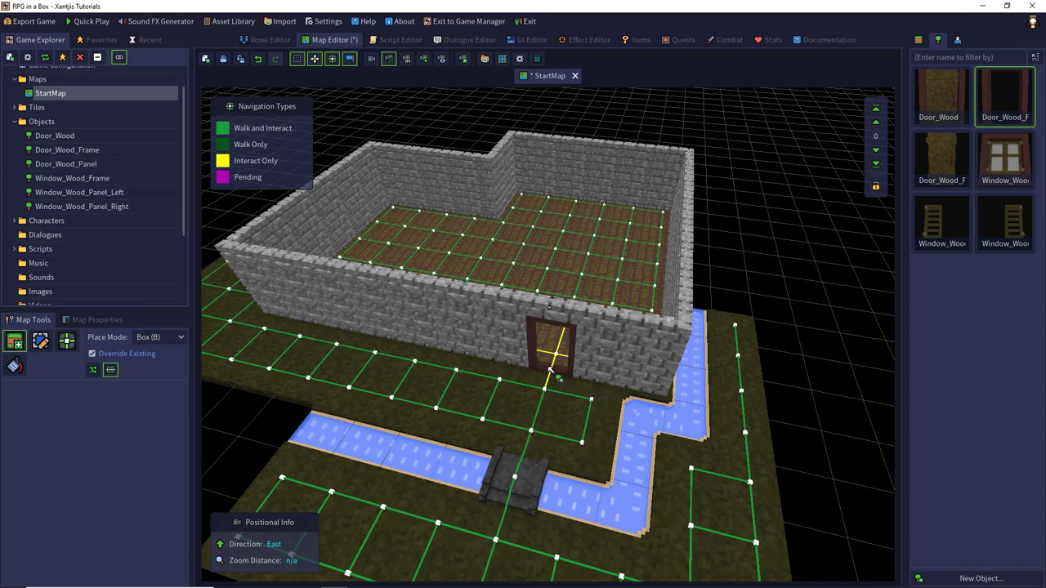
- Save StartMap, start a quick play test and begin a new game
key(ctrl+s)
key(s)
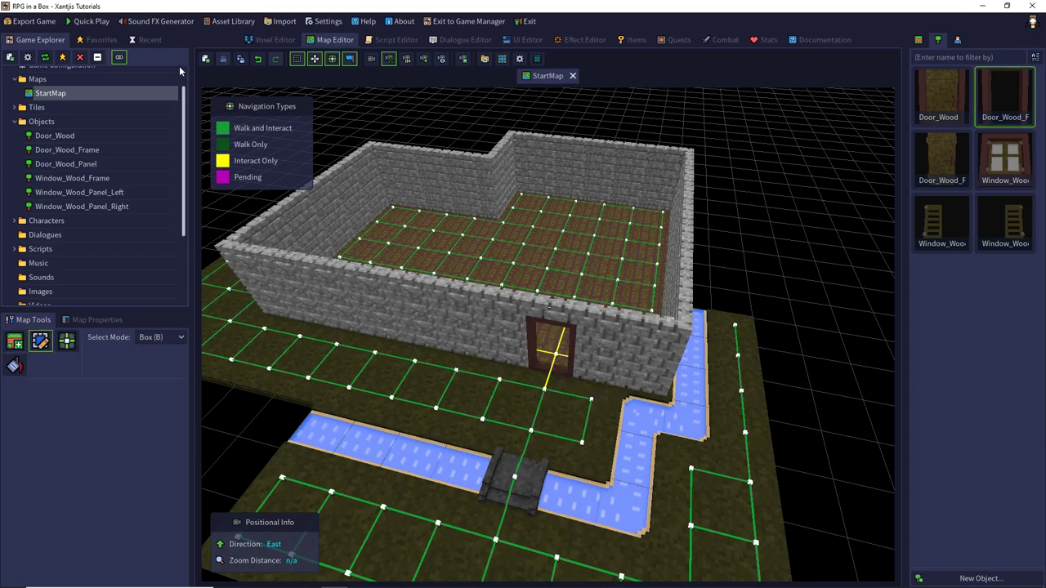
click(104, 26)
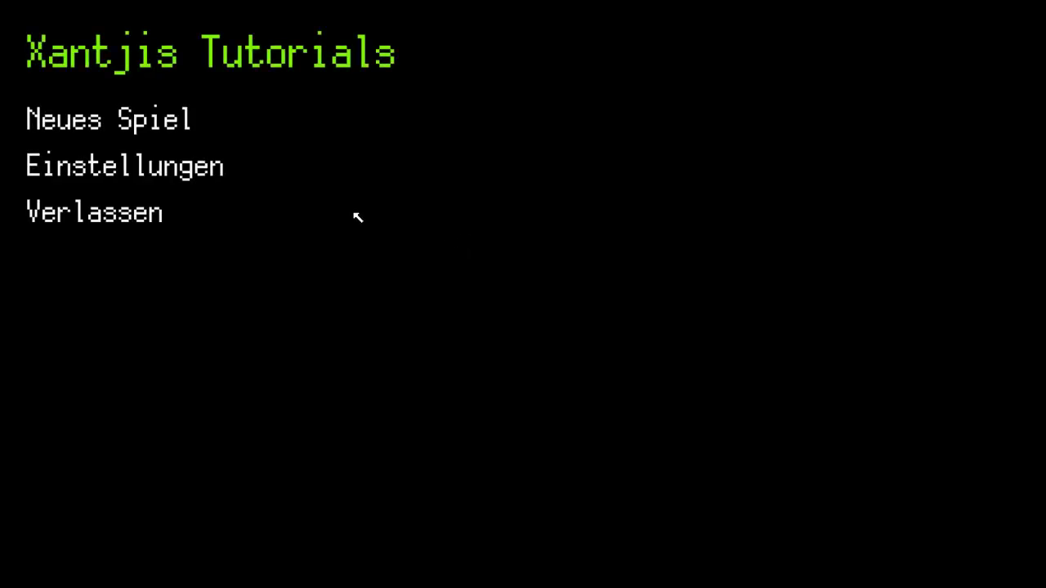
click(196, 130)
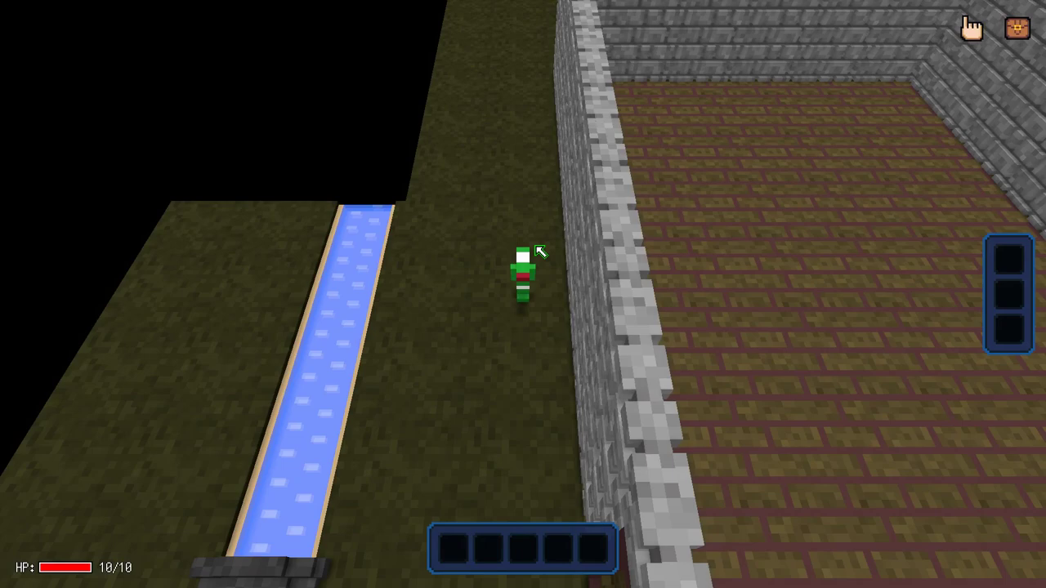
- Walk the character to the building's front door, interact with it to test opening and closing, and quit the game
middle_drag(534, 244, 768, 137)
key(d)
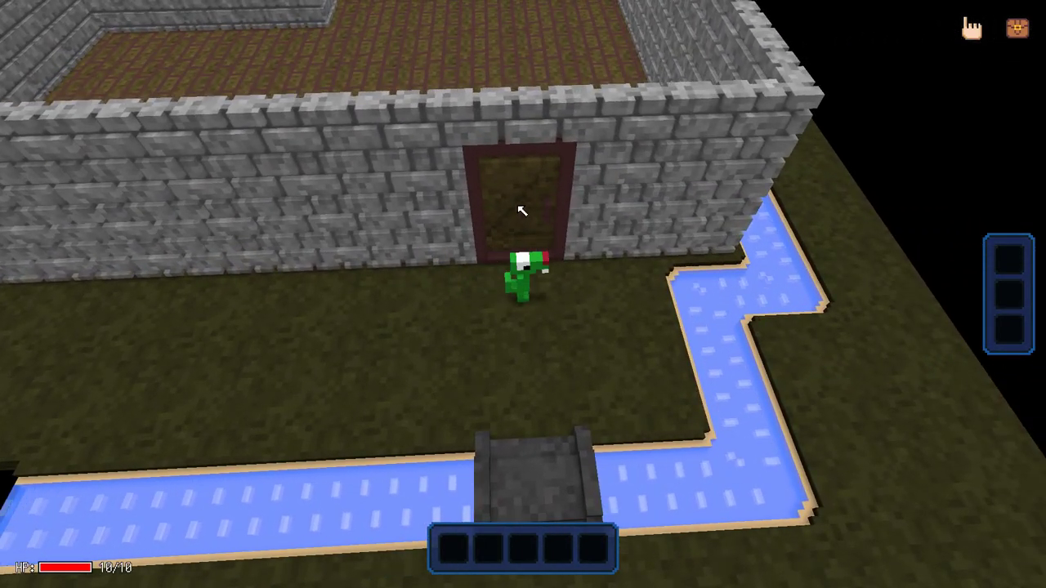
click(564, 201)
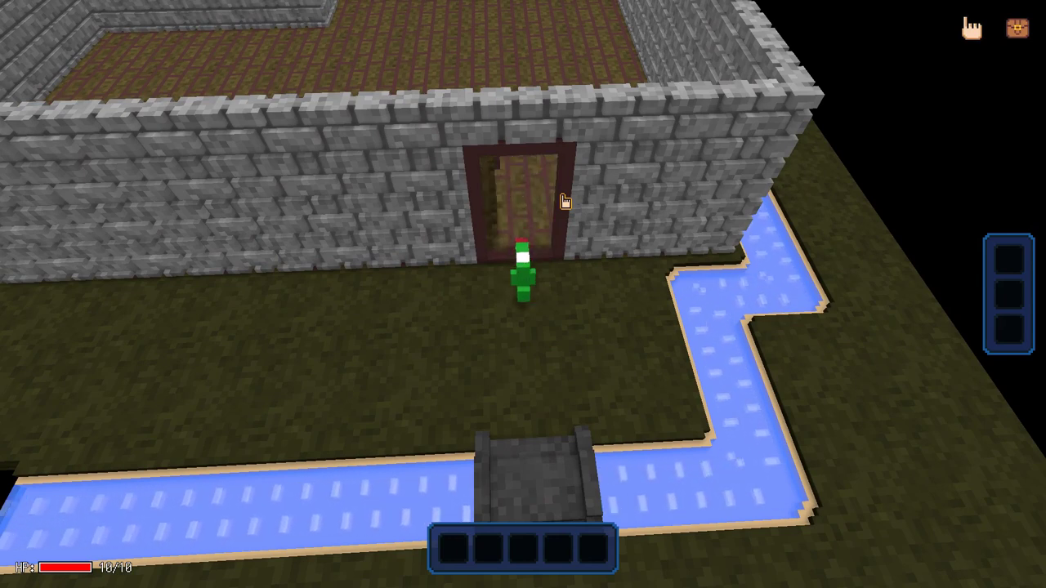
key(Escape)
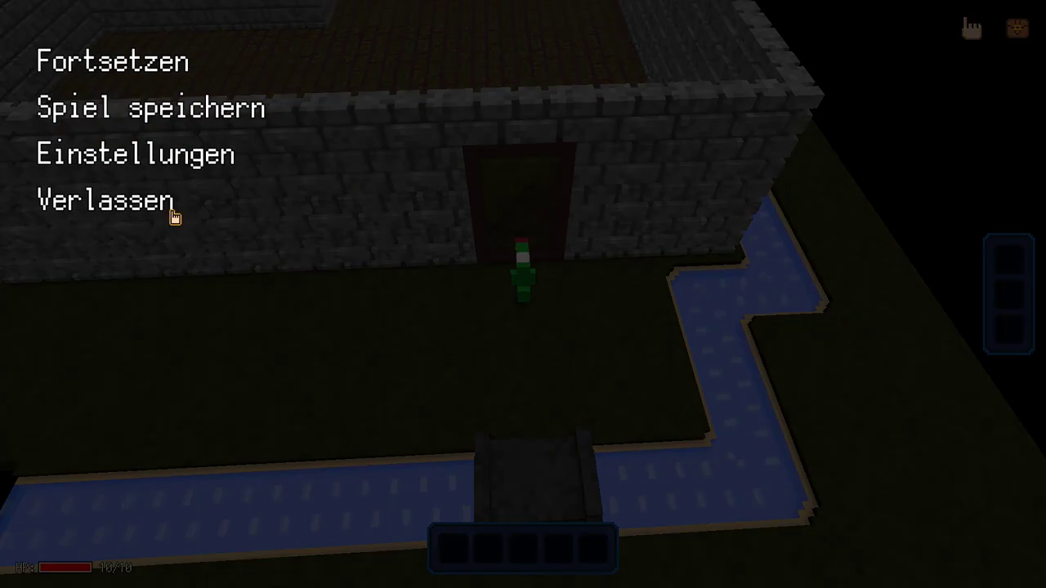
click(171, 214)
- Select the doorway with its door frame plus the grass tile in front, and examine the Create Door option
click(433, 322)
right_click(587, 260)
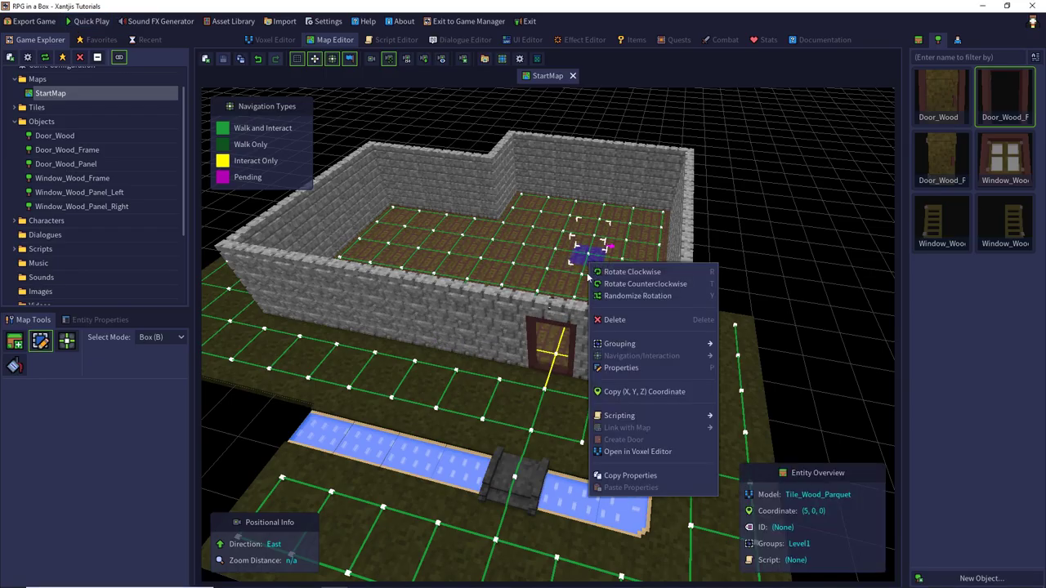
click(52, 335)
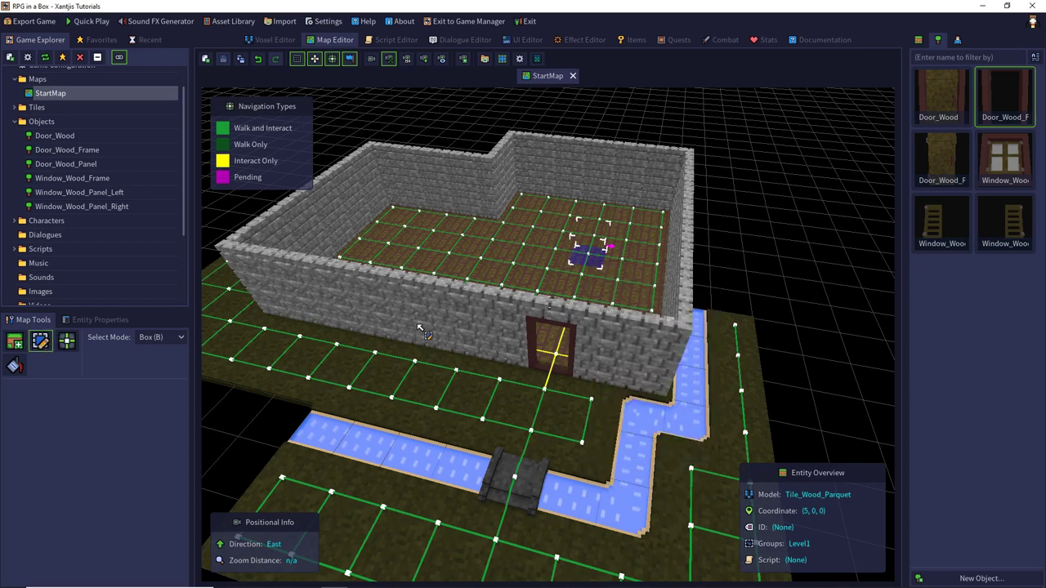
middle_drag(418, 326, 441, 354)
click(660, 300)
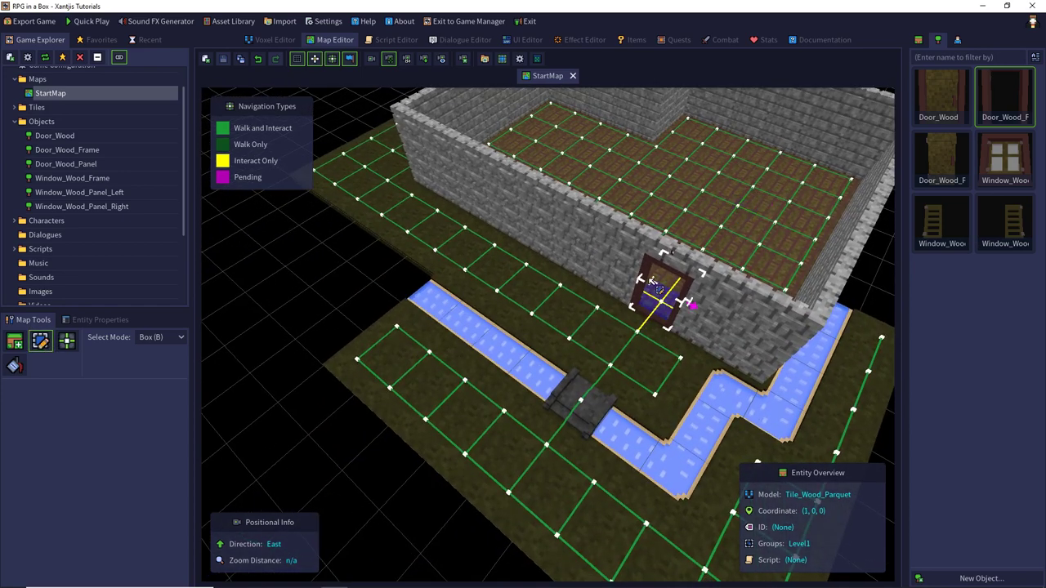
shift+click(646, 276)
shift+click(640, 332)
right_click(634, 328)
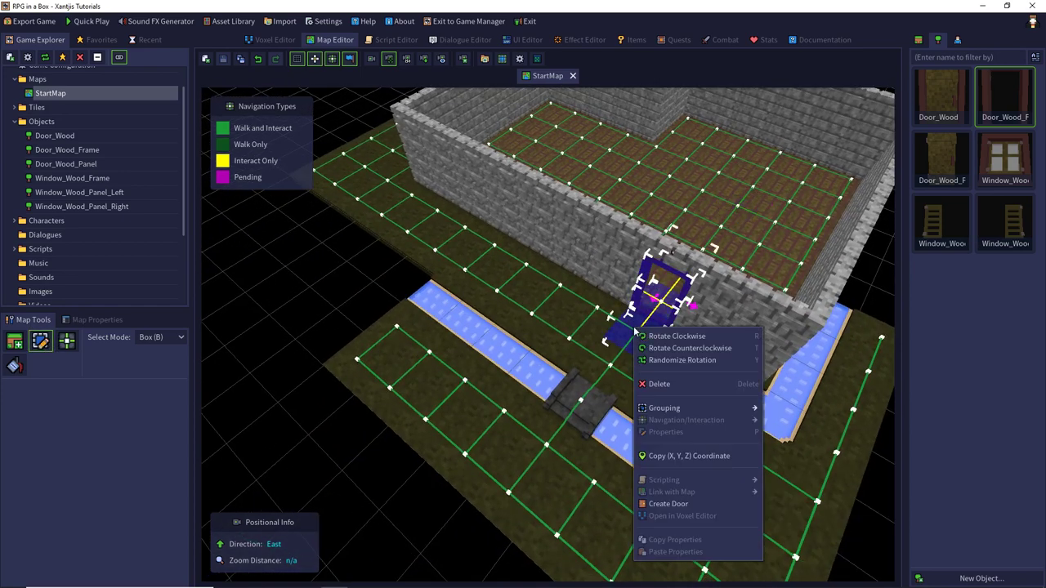
click(678, 504)
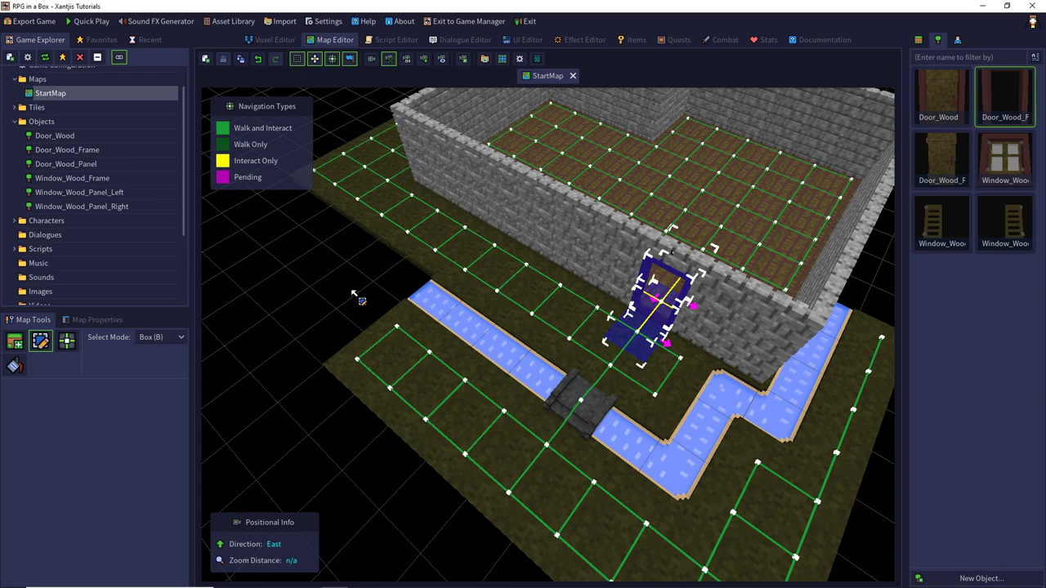
- Open Door_Wood_Frame in the Voxel Editor, check its XantjisMagicDoors interaction script and custom properties, and return to the map
double_click(994, 93)
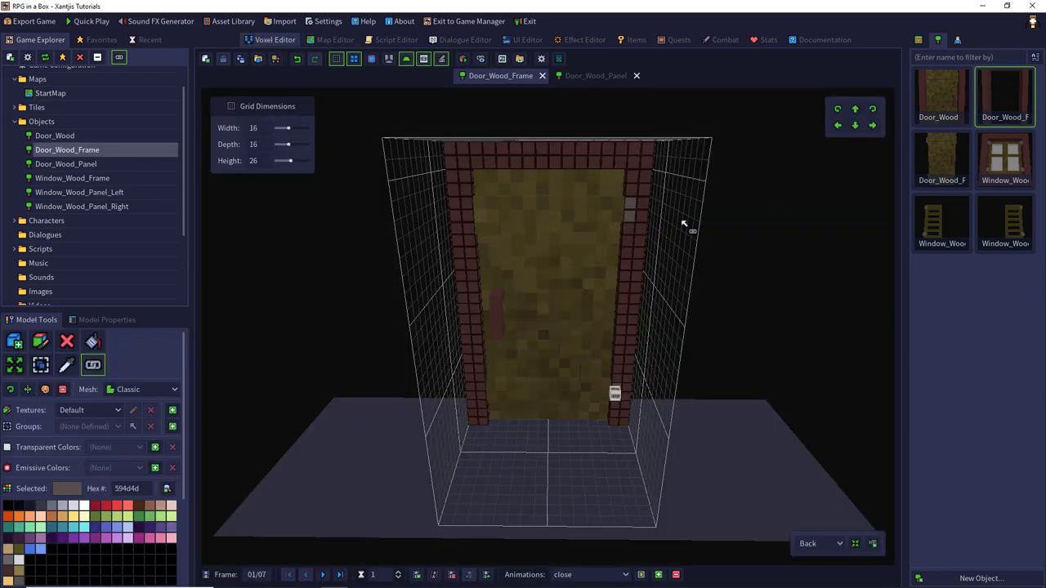
click(100, 320)
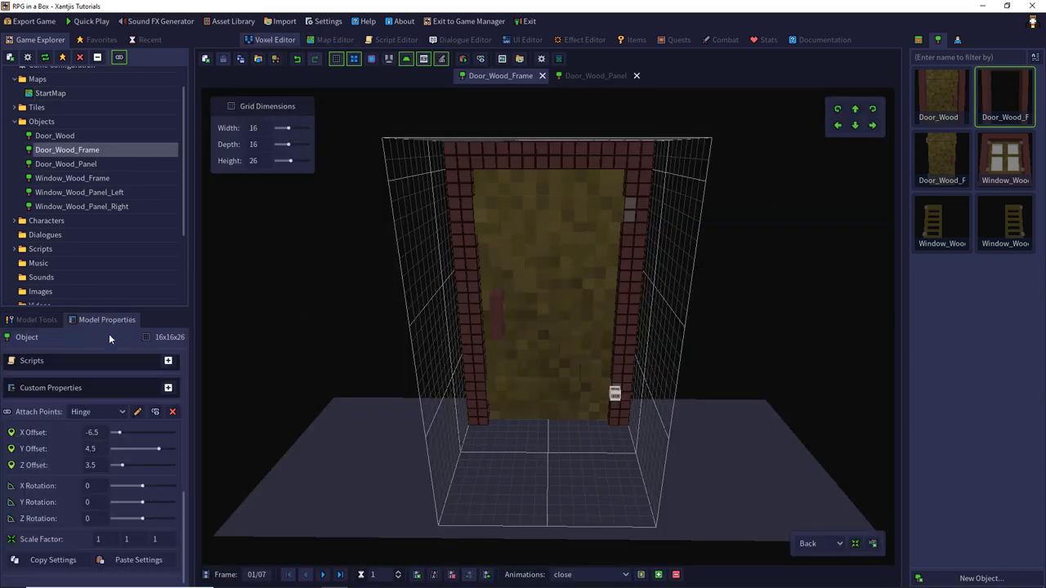
click(166, 416)
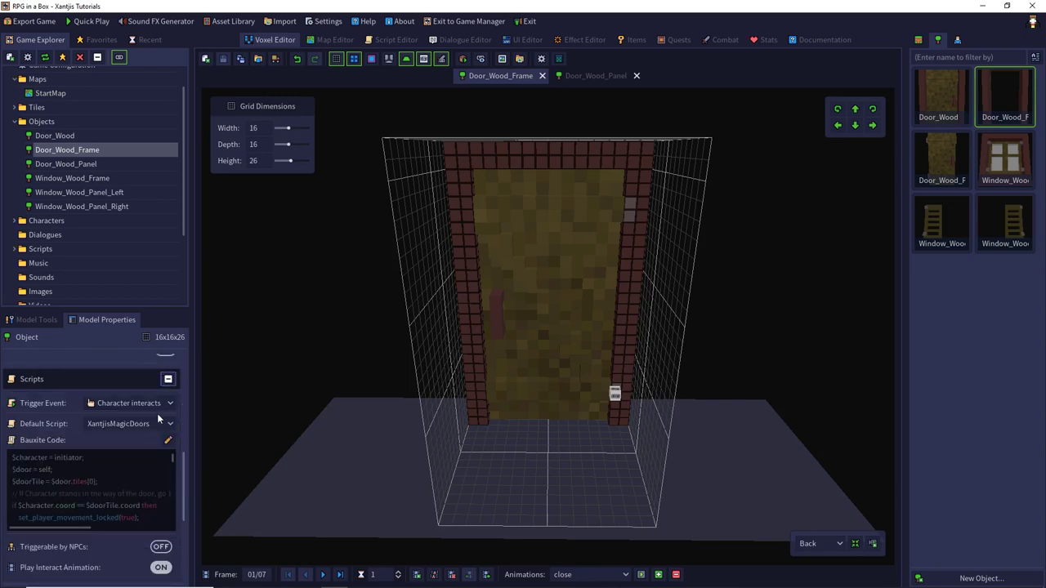
click(138, 424)
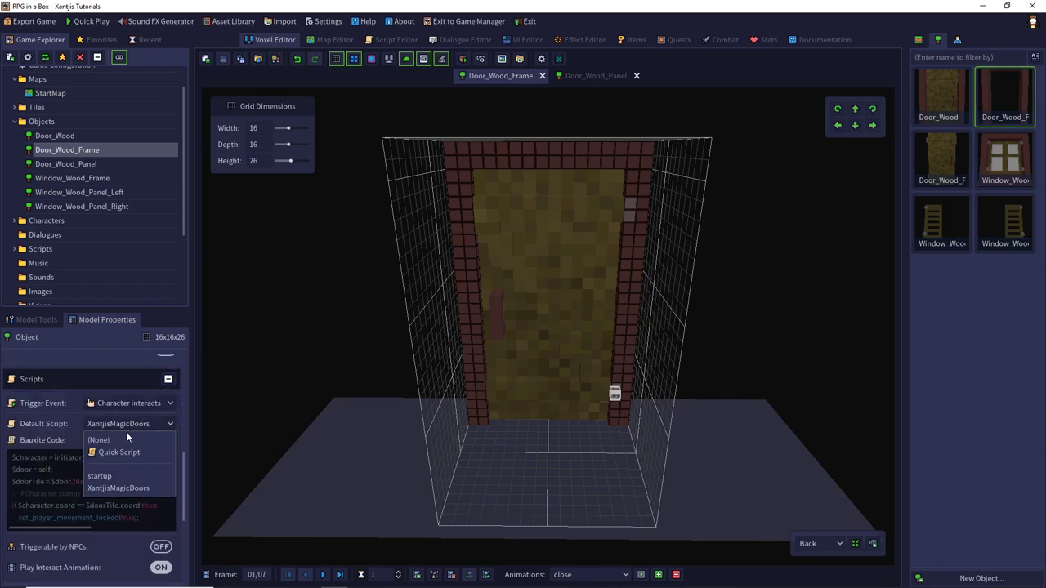
click(118, 488)
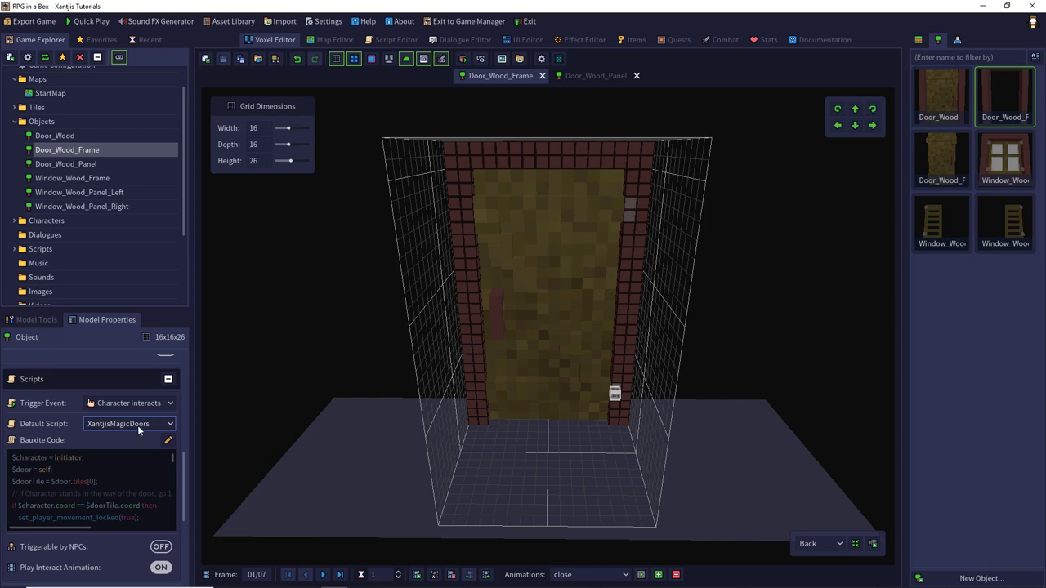
scroll(123, 441, down, 3)
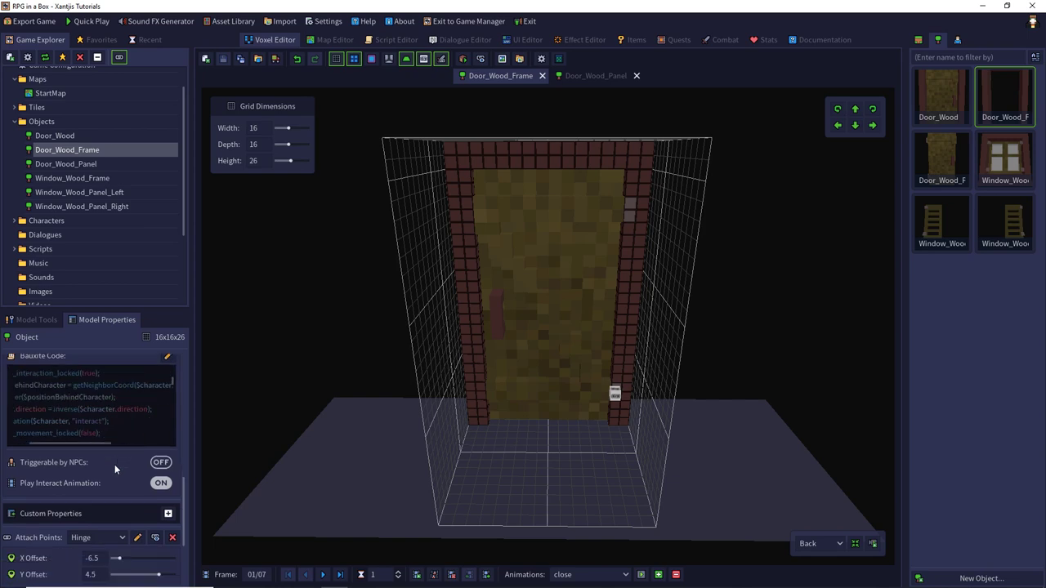
click(167, 514)
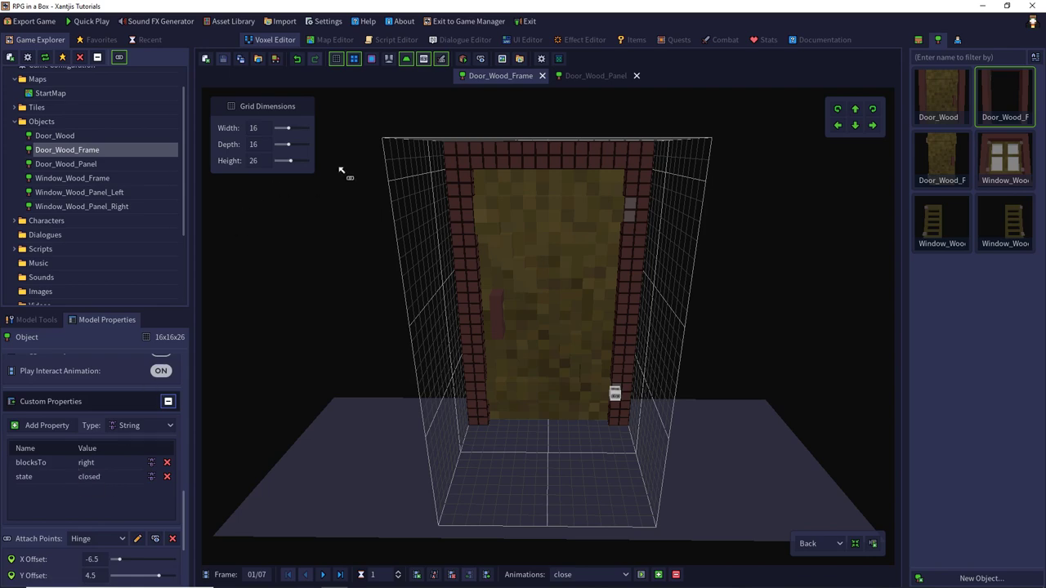
click(329, 40)
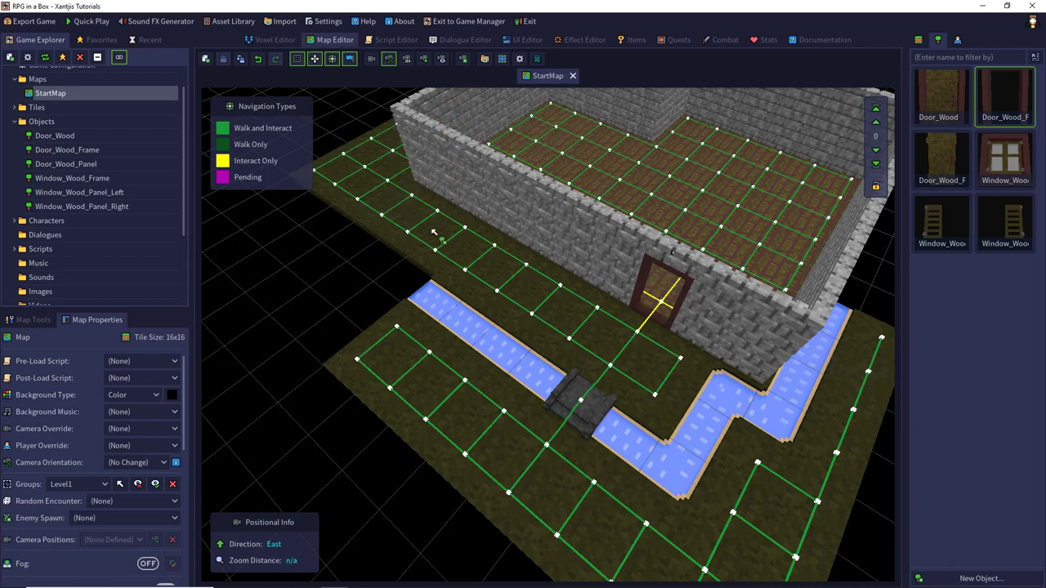
- Open Window_Wood_Frame, Window_Wood_Panel_Right and Window_Wood_Panel_Left in the Voxel Editor to inspect the window's parts
double_click(999, 162)
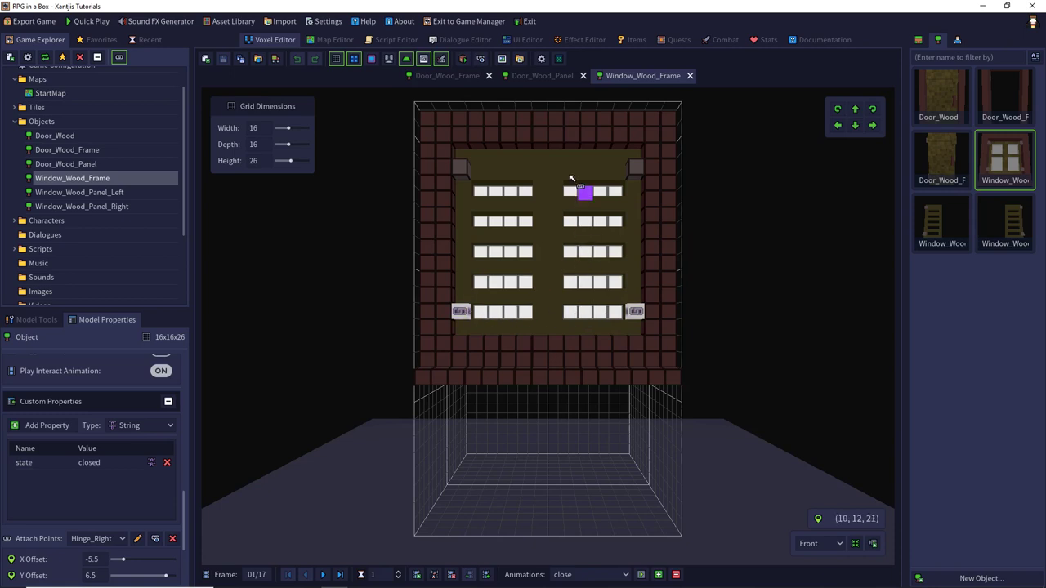
double_click(920, 222)
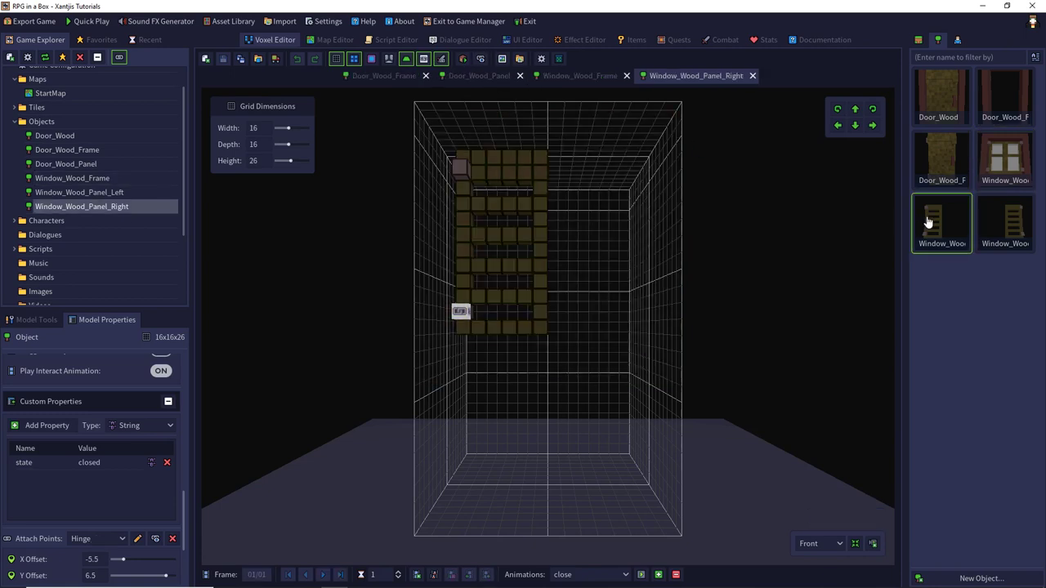
double_click(1014, 222)
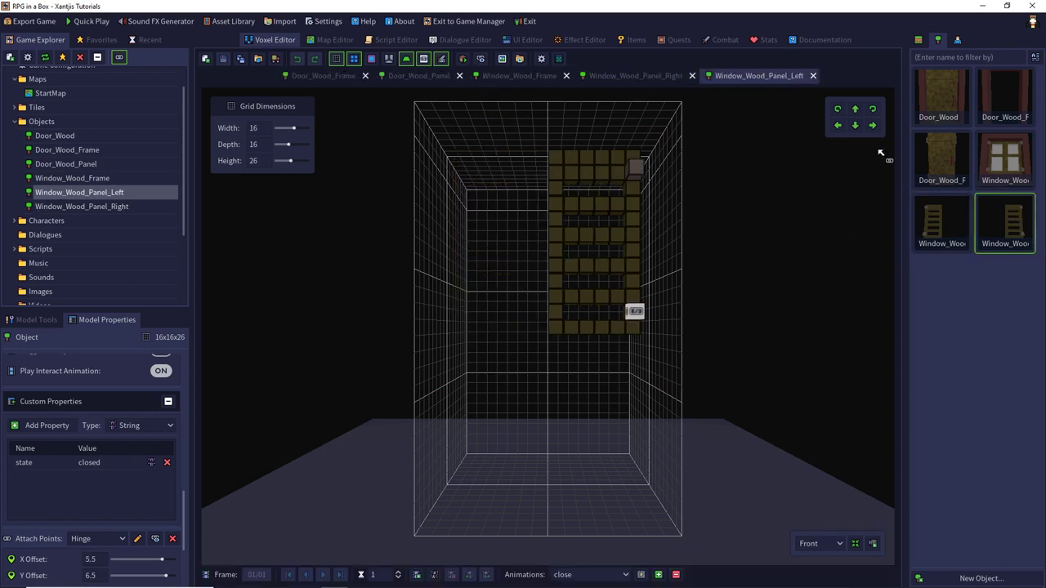
- Play the open and close animations of Window_Wood_Frame to check its shutters
double_click(1009, 165)
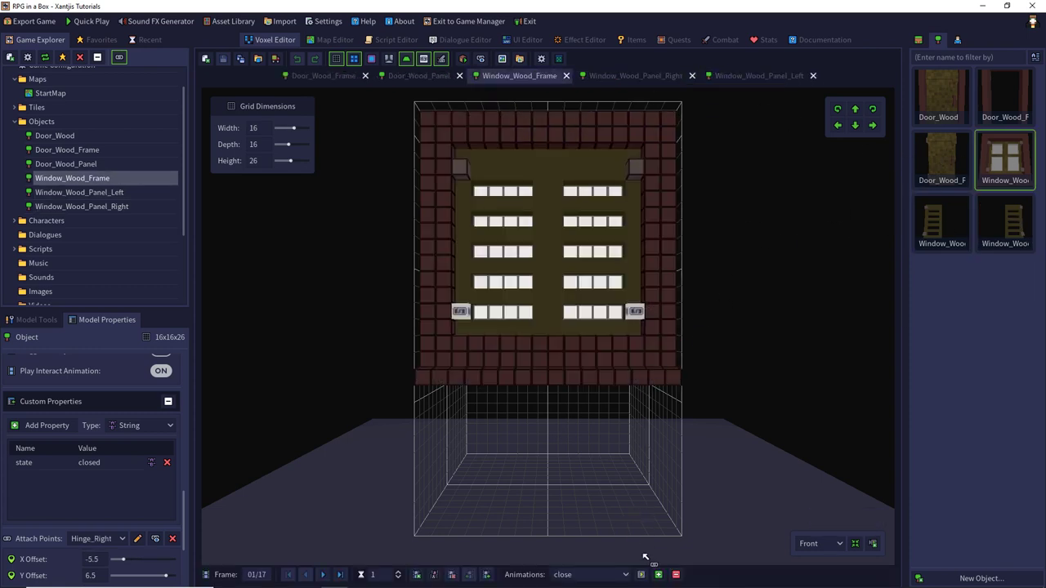
click(604, 574)
click(602, 579)
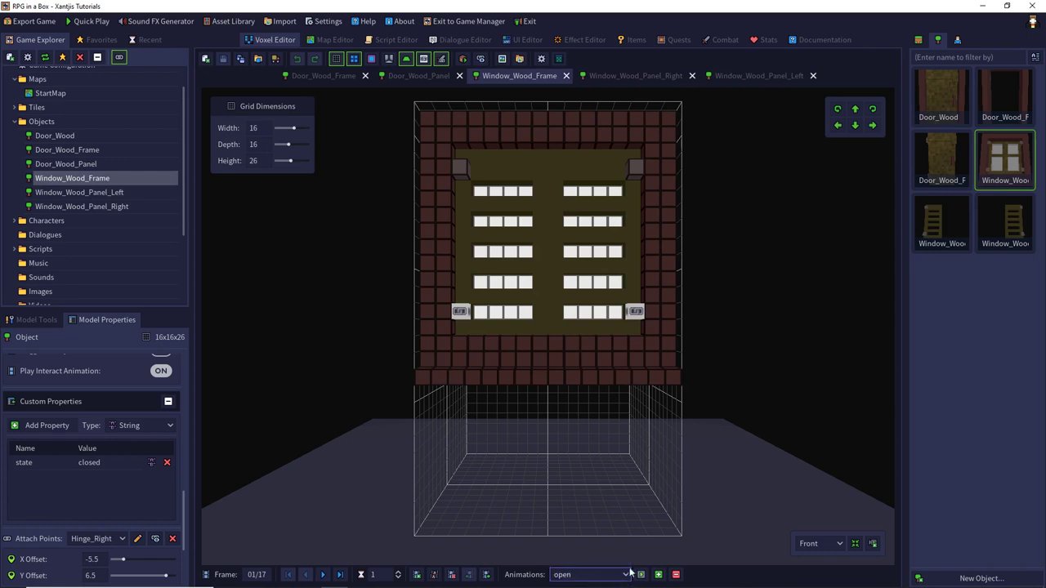
click(641, 574)
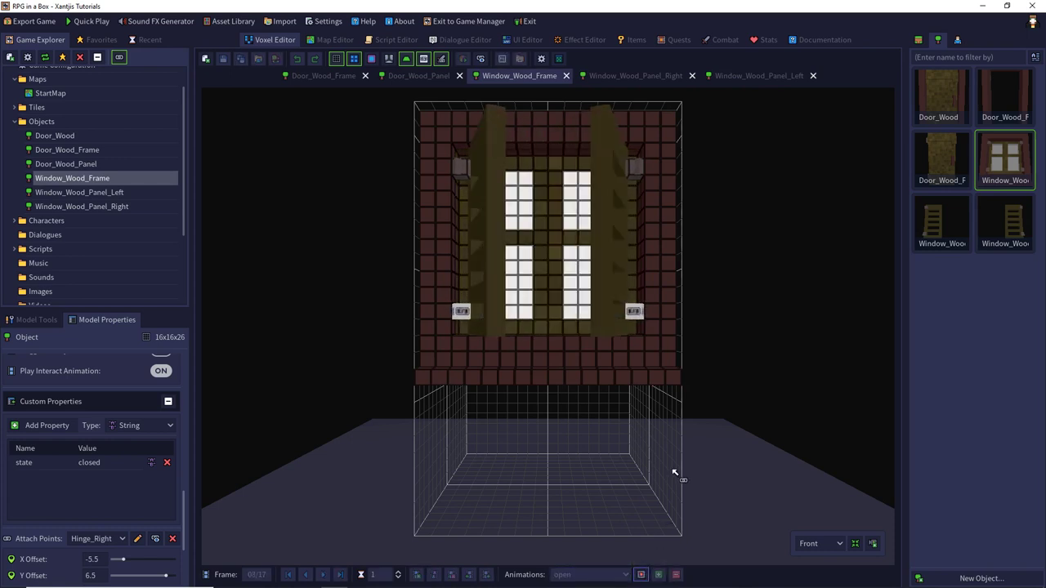
click(609, 574)
click(572, 566)
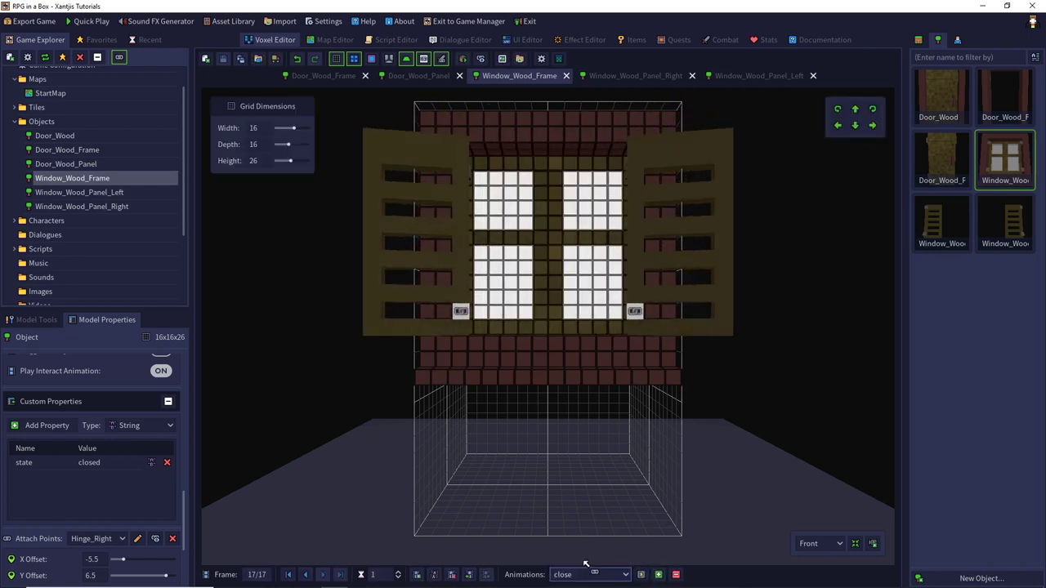
click(641, 574)
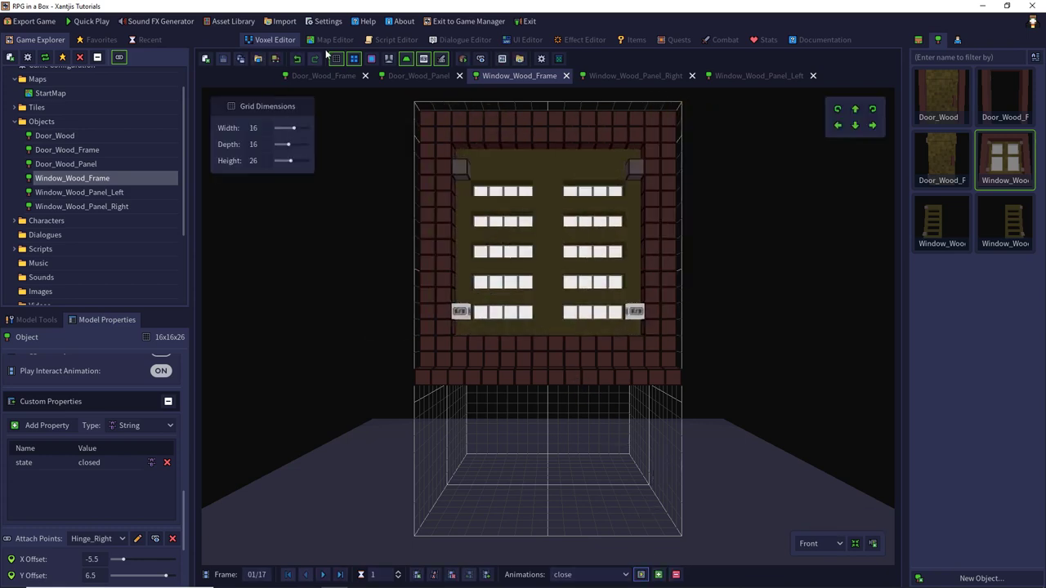
- Make two window openings in StartMap's front wall beside the door using the low stone wall tile, raising the editing layer to 1
click(335, 39)
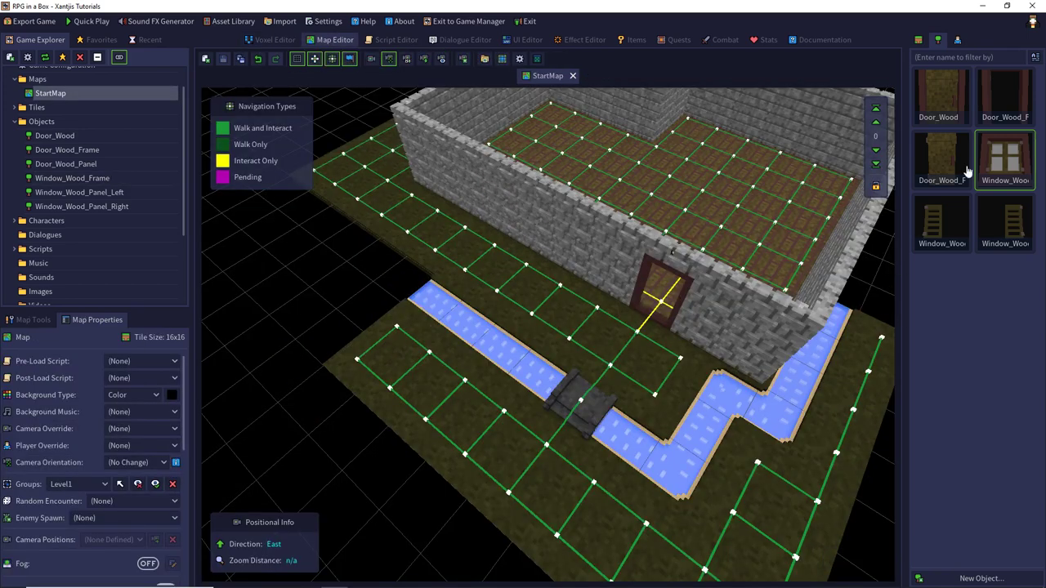
click(918, 40)
middle_drag(654, 270, 734, 243)
scroll(971, 417, down, 5)
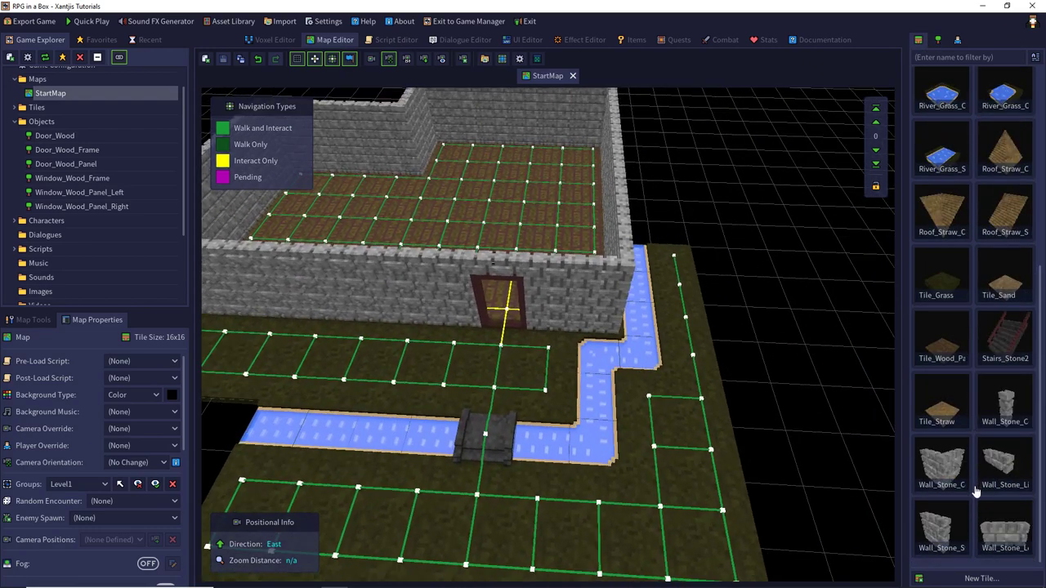
click(1001, 533)
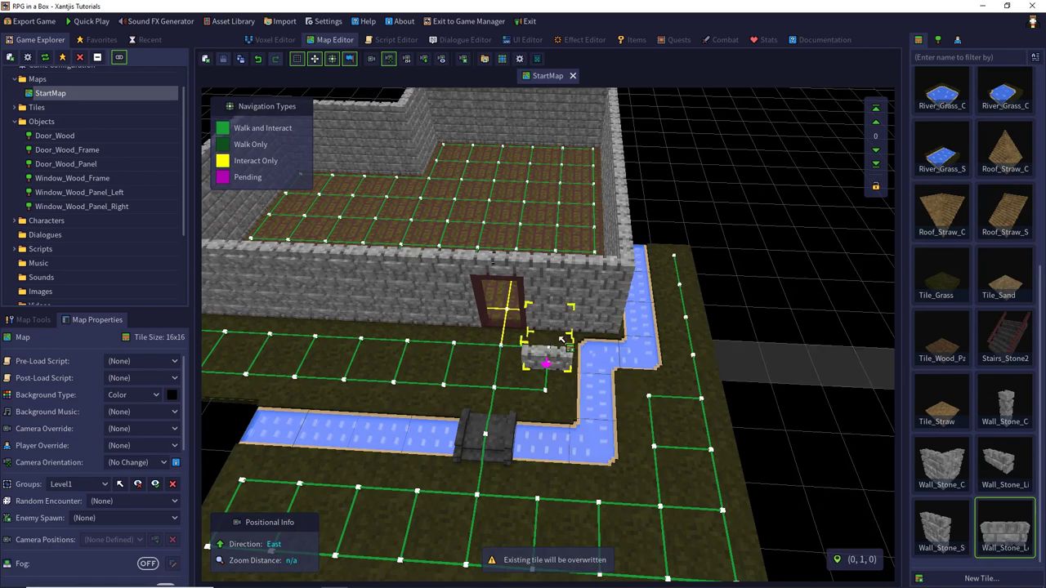
middle_drag(566, 329, 602, 317)
key(a)
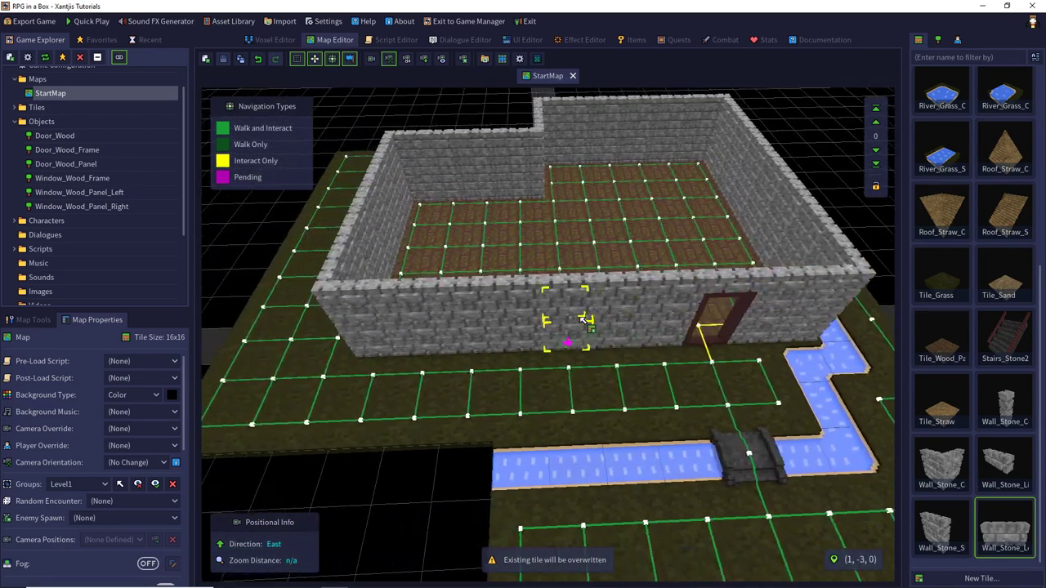
click(583, 330)
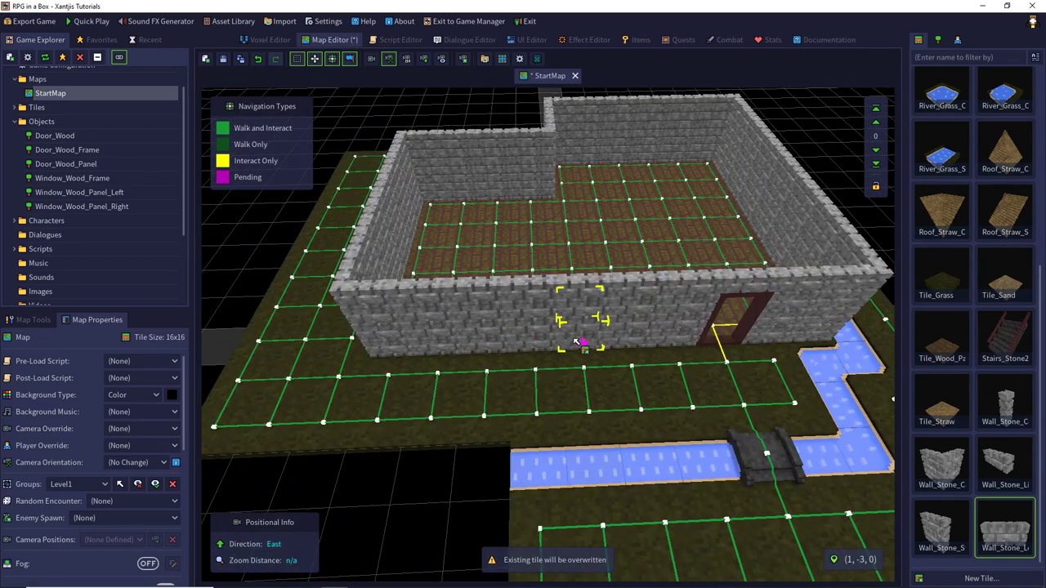
click(875, 127)
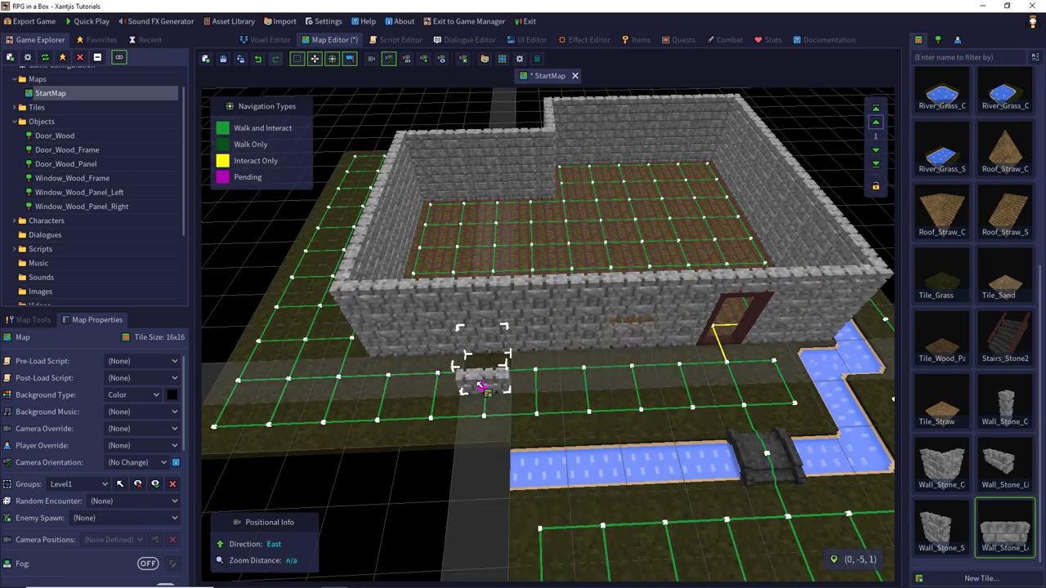
click(445, 341)
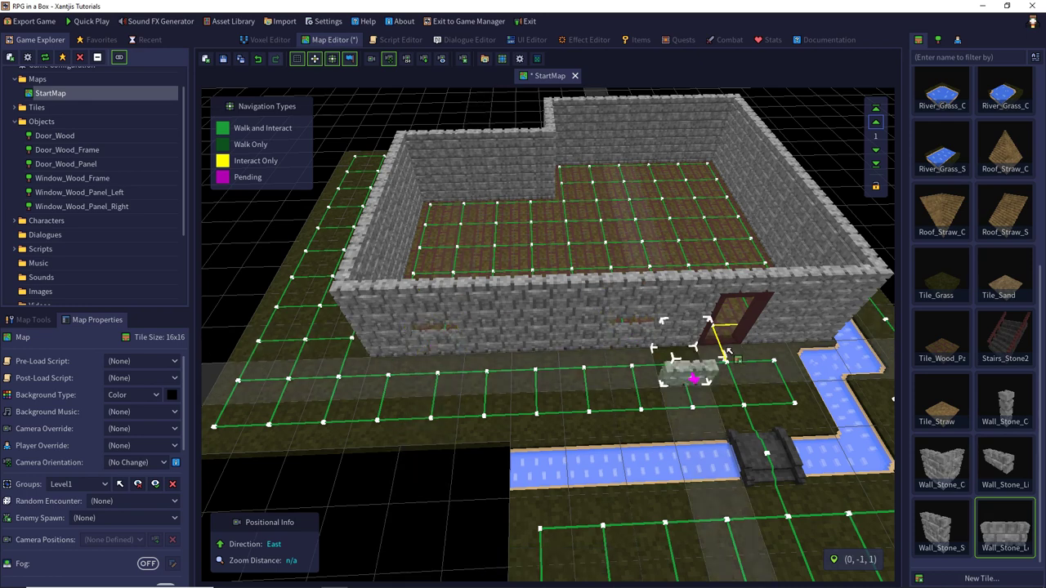
- Set the editing layer to 17 and replace the wall tiles above both front window openings with the shorter stone wall tile
click(1020, 466)
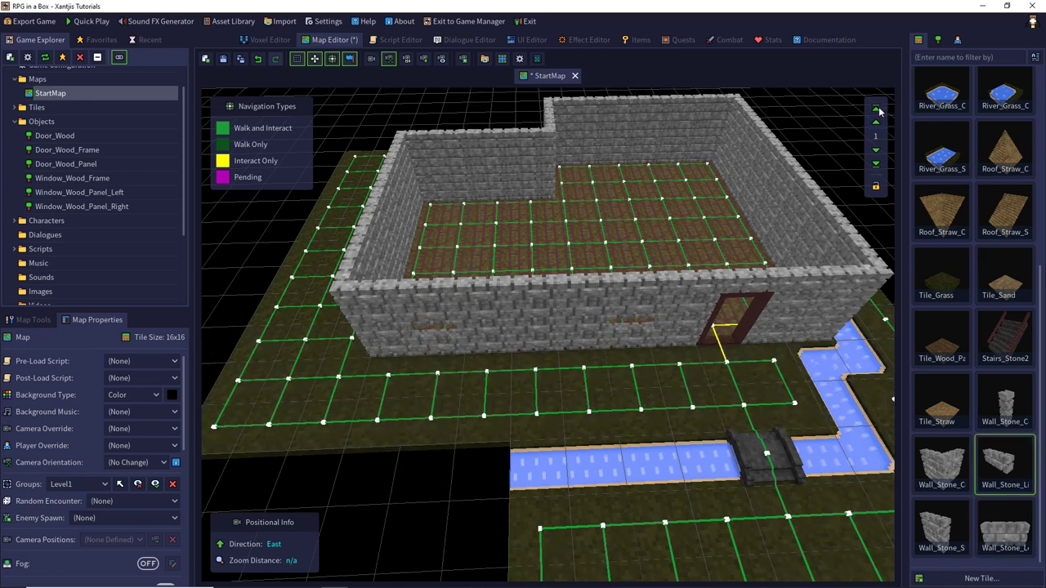
click(641, 315)
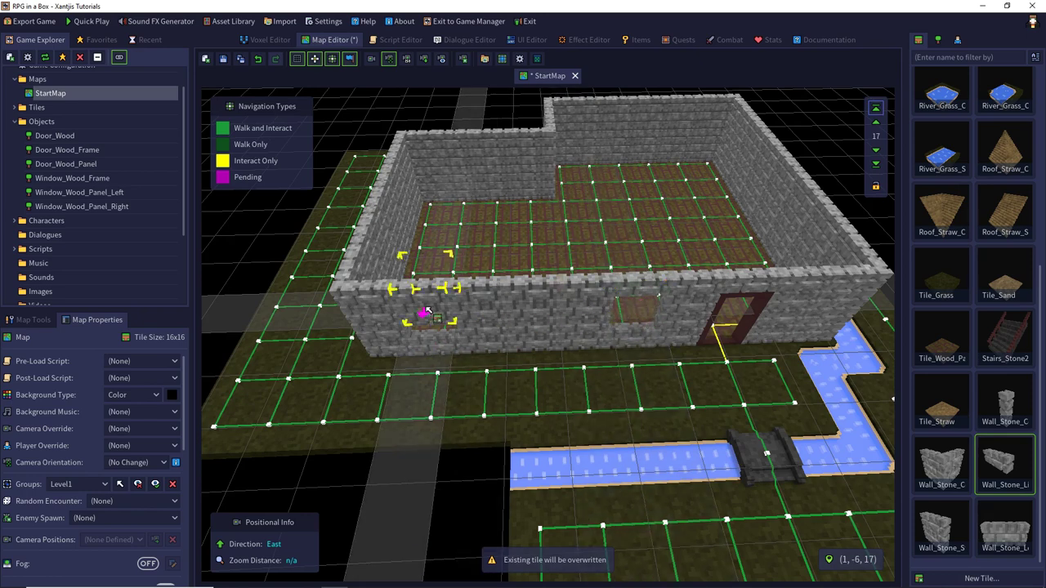
click(422, 312)
- Place Window_Wood_Frame in both openings of the building's front wall and save the StartMap map
click(937, 41)
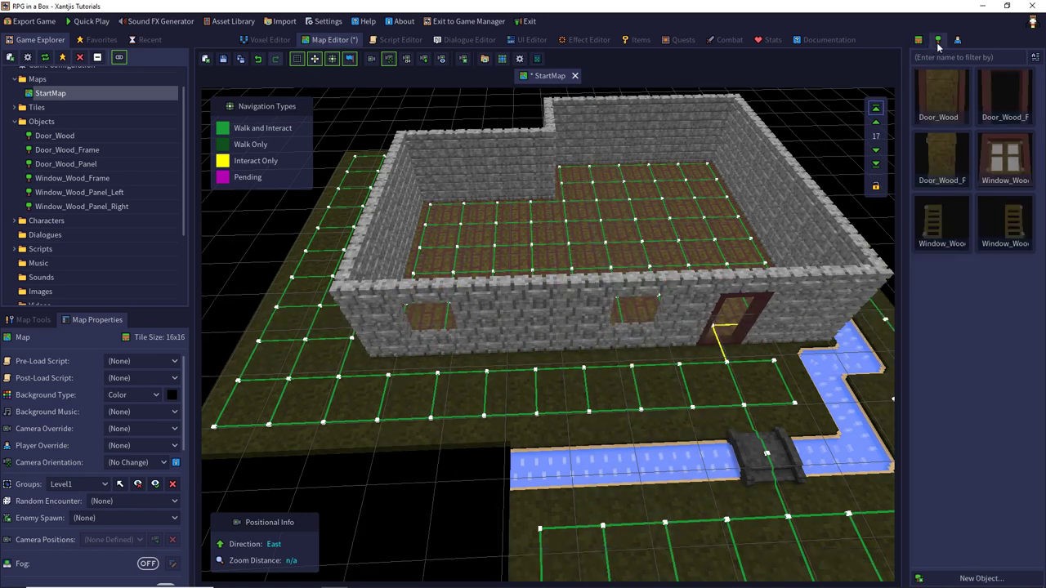
click(1005, 163)
click(646, 344)
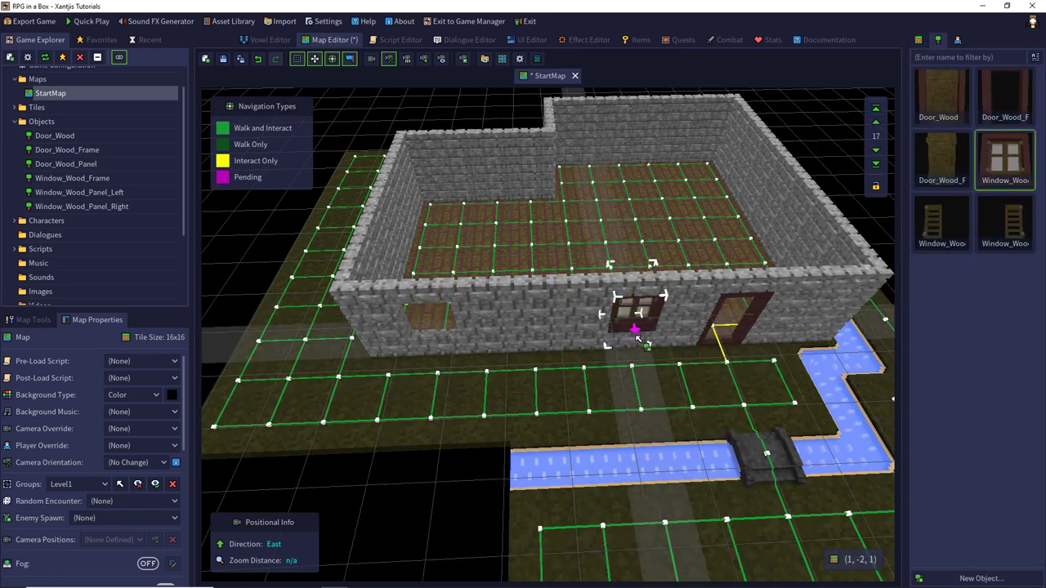
click(435, 337)
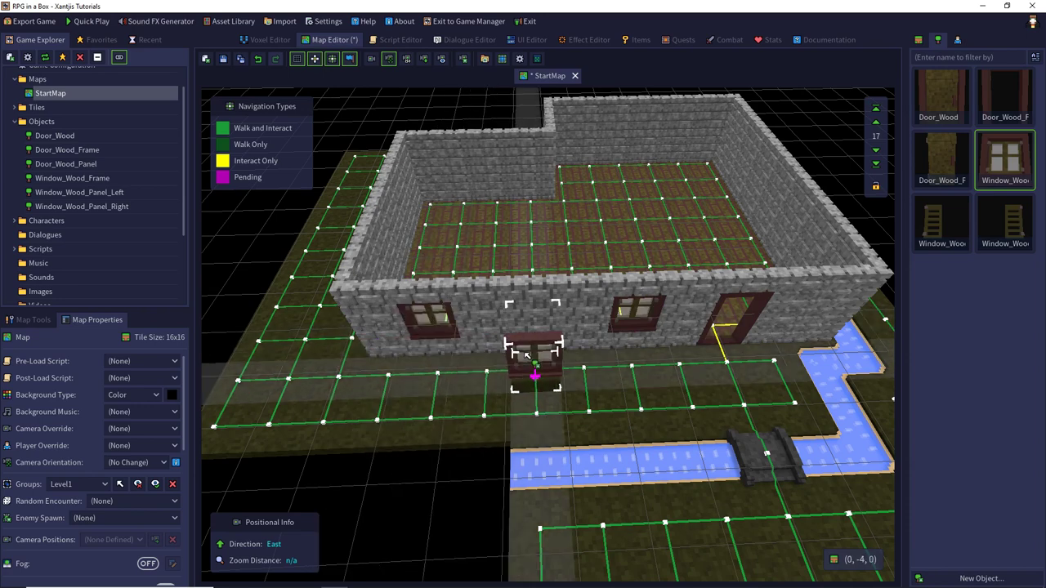
click(225, 62)
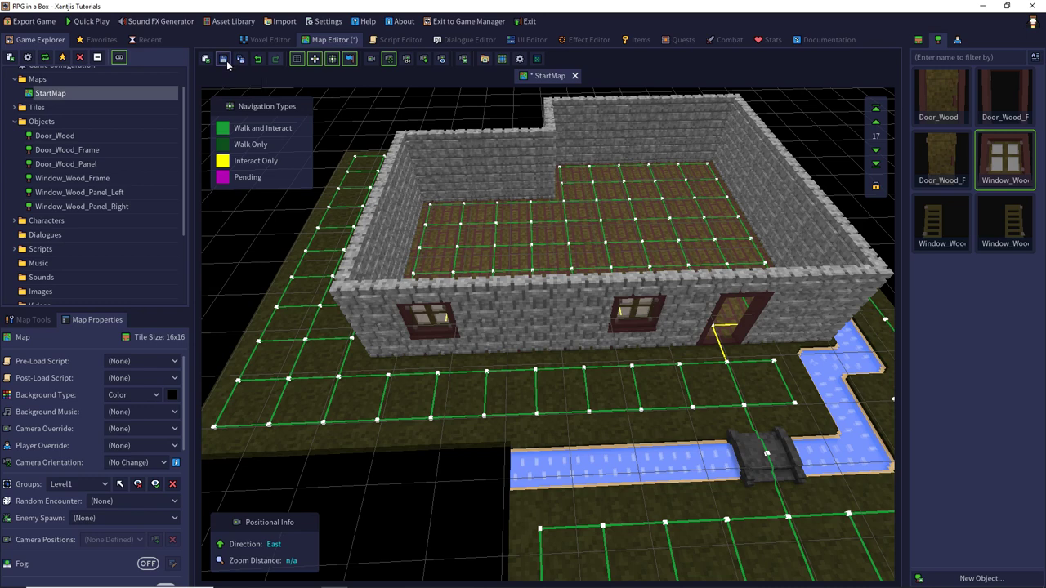
- Create a new script named OpenWindow in the Script Editor
click(387, 40)
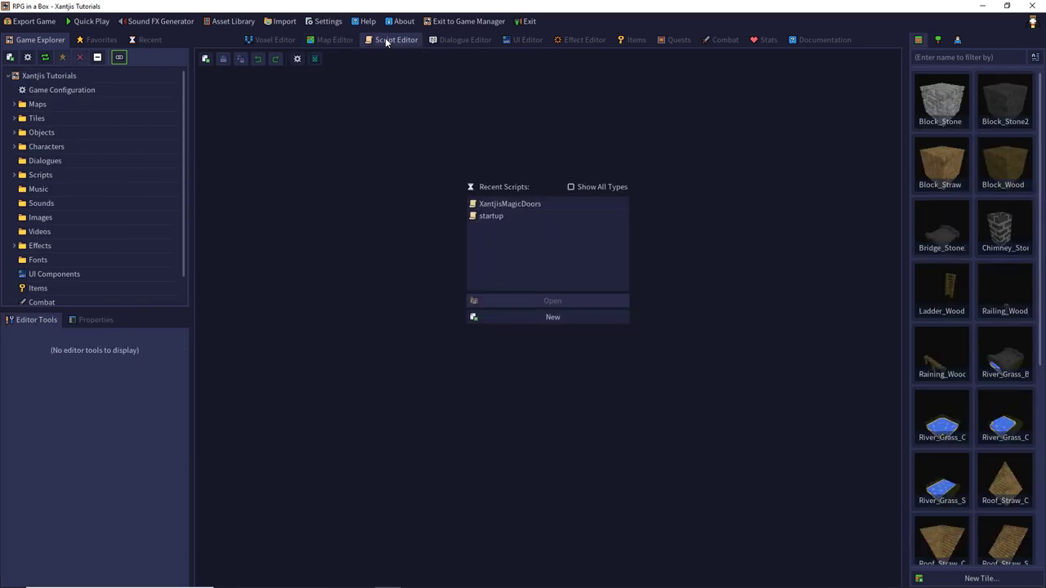
click(514, 317)
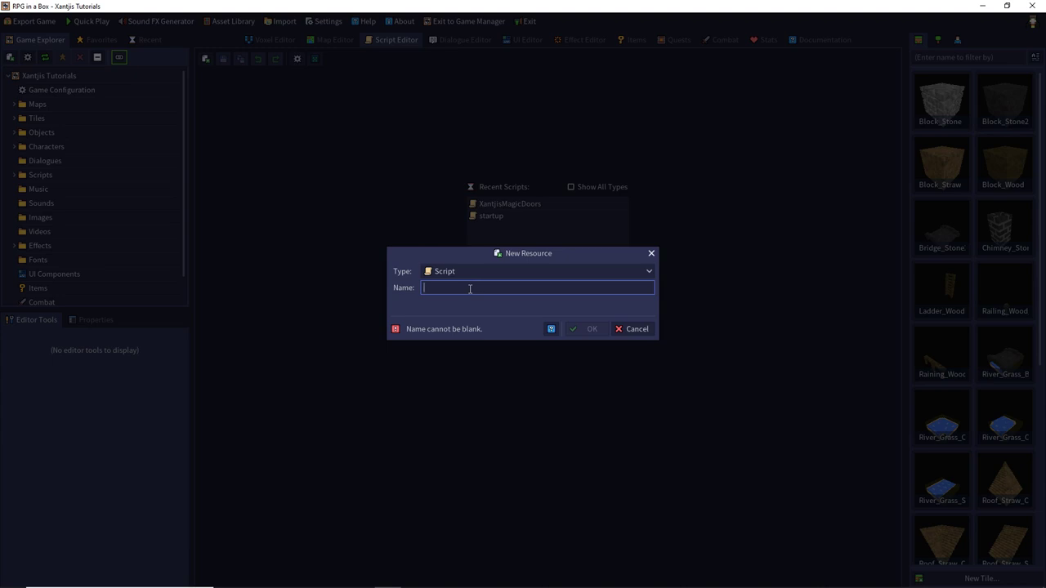
text(OpenWi)
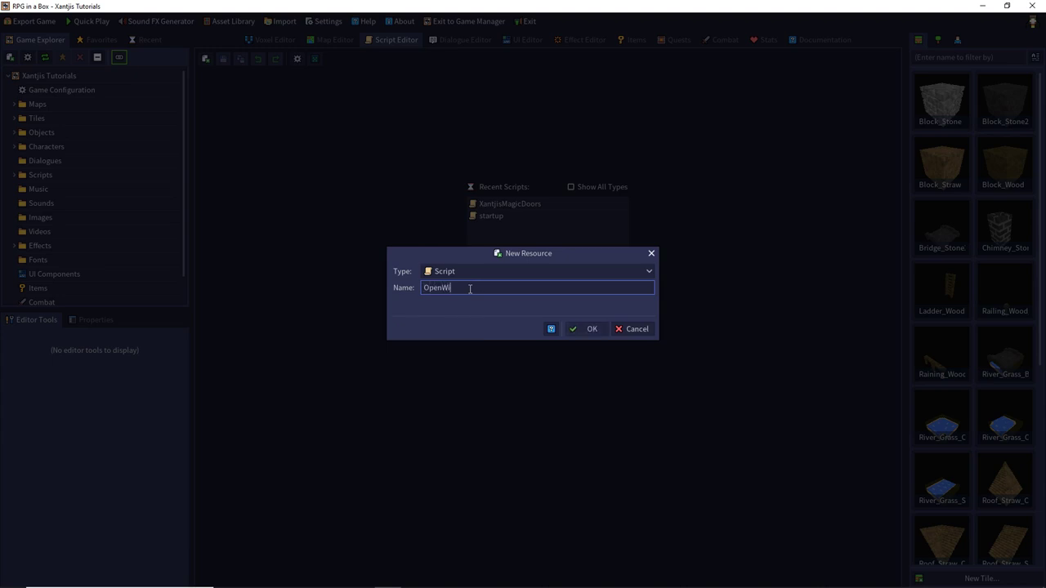
text(ndow)
key(Left)
key(Left)
key(Left)
key(Left)
key(Left)
key(Left)
key(Left)
key(Left)
key(BackSpace)
text(o)
key(BackSpace)
text(O)
click(581, 329)
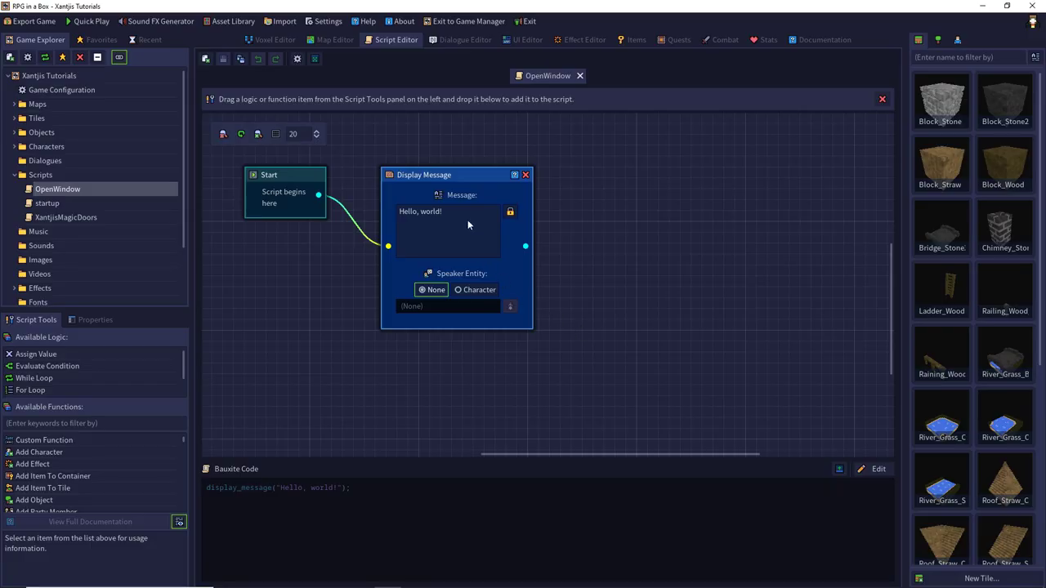
- Delete the default Display Message node and add an Evaluate Condition node after Start
click(463, 178)
key(Delete)
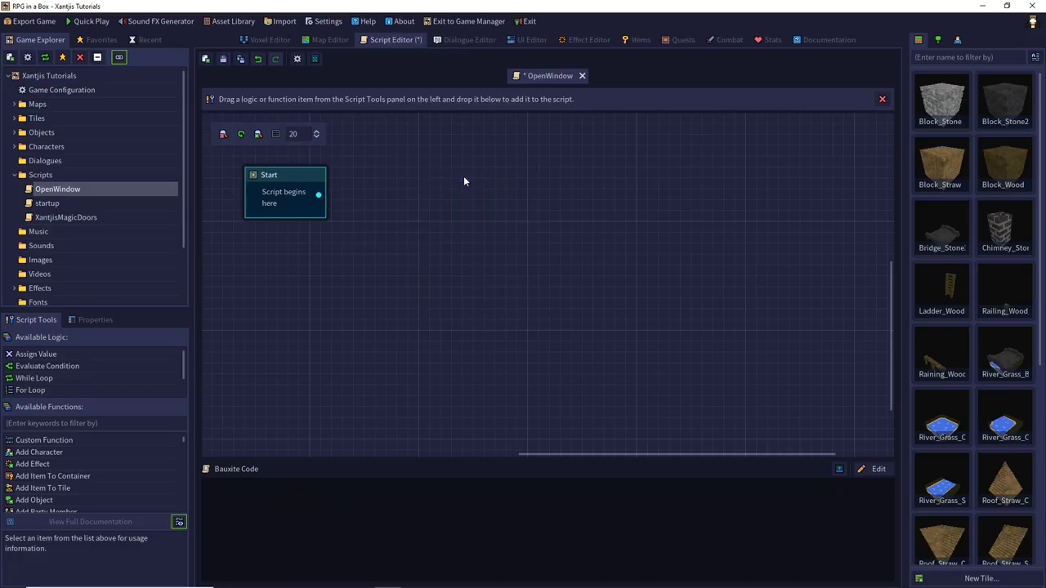
click(125, 373)
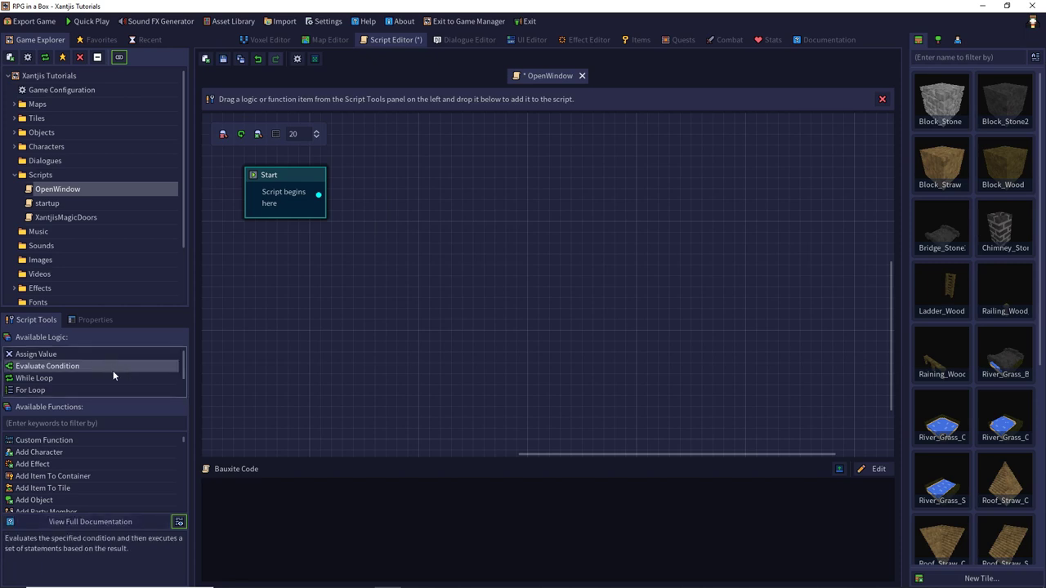
drag(93, 367, 441, 191)
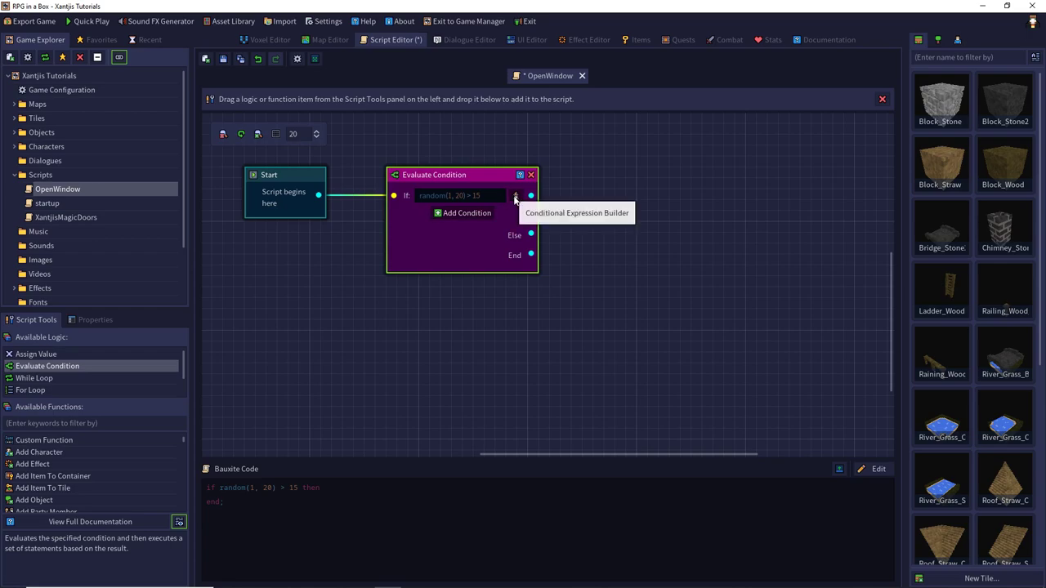
- Build the condition self.property["state"] == "closed" for the Evaluate Condition node, using a Self Property compared with a String
click(515, 197)
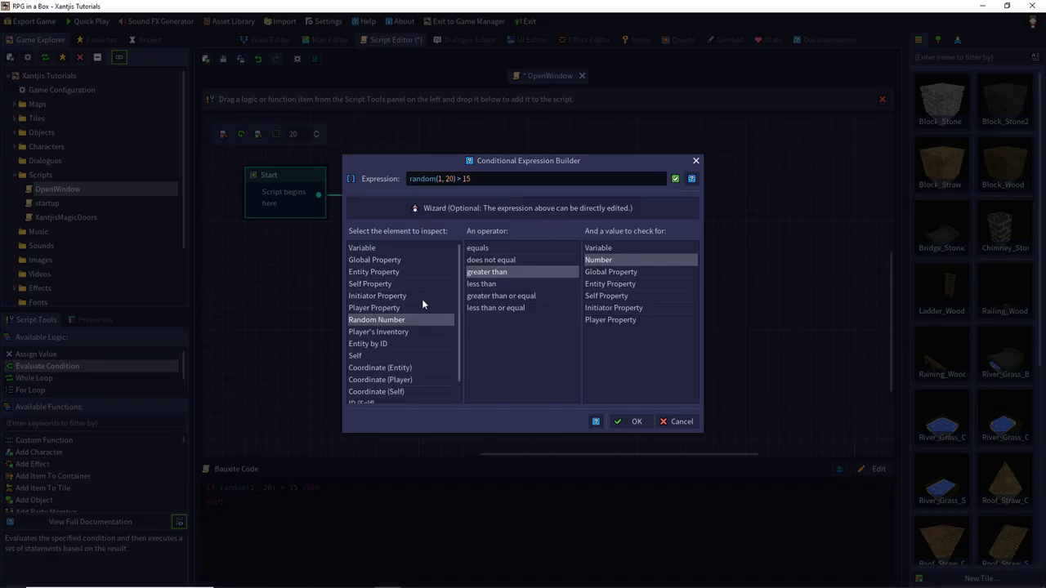
click(356, 355)
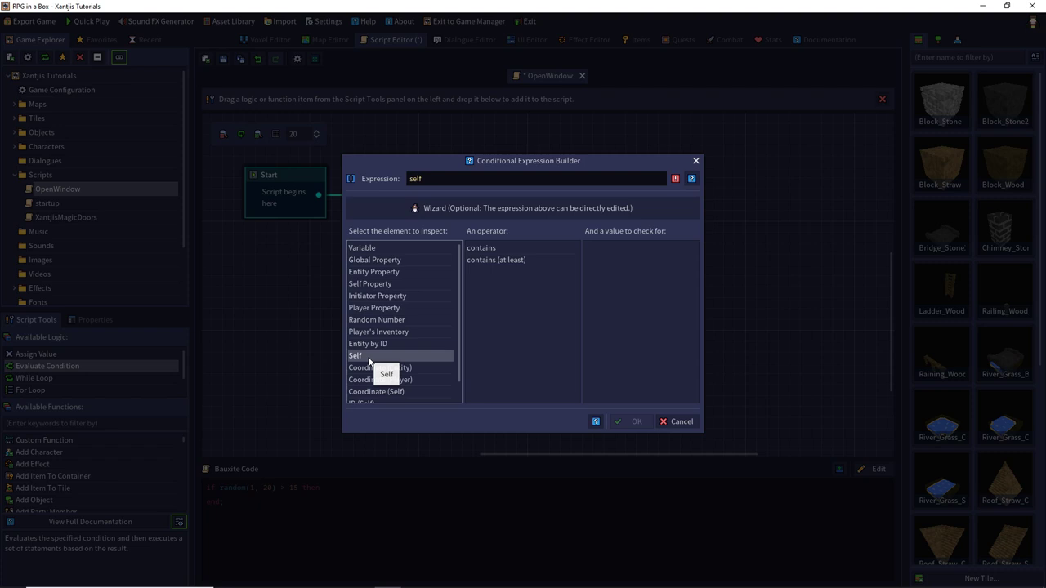
click(370, 286)
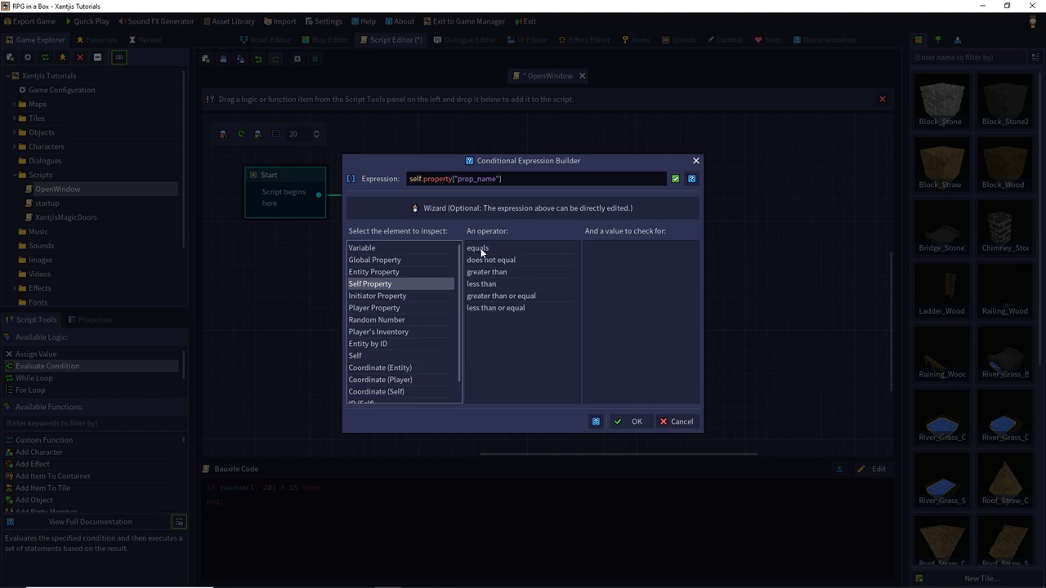
click(479, 249)
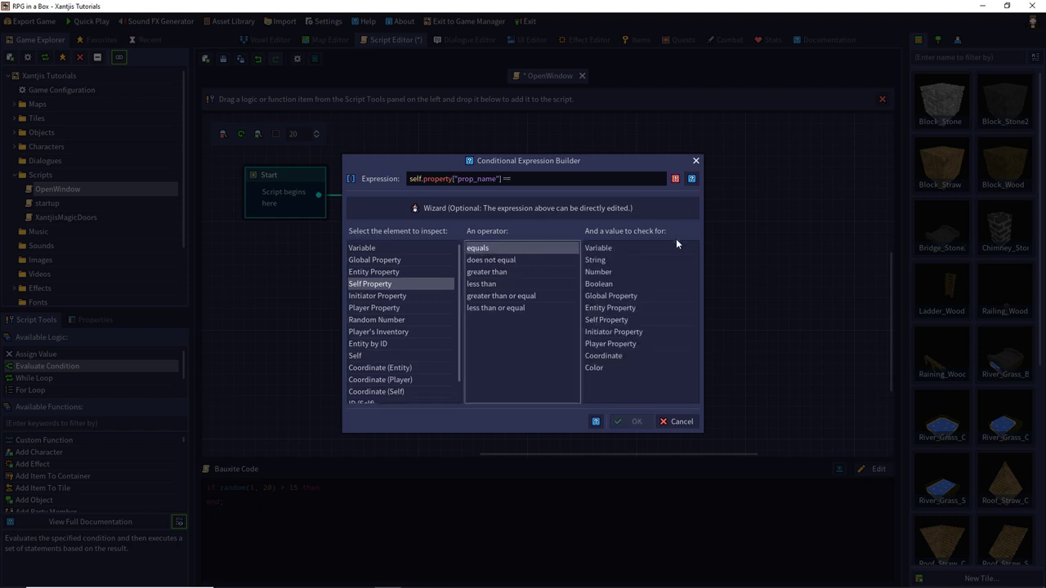
click(603, 260)
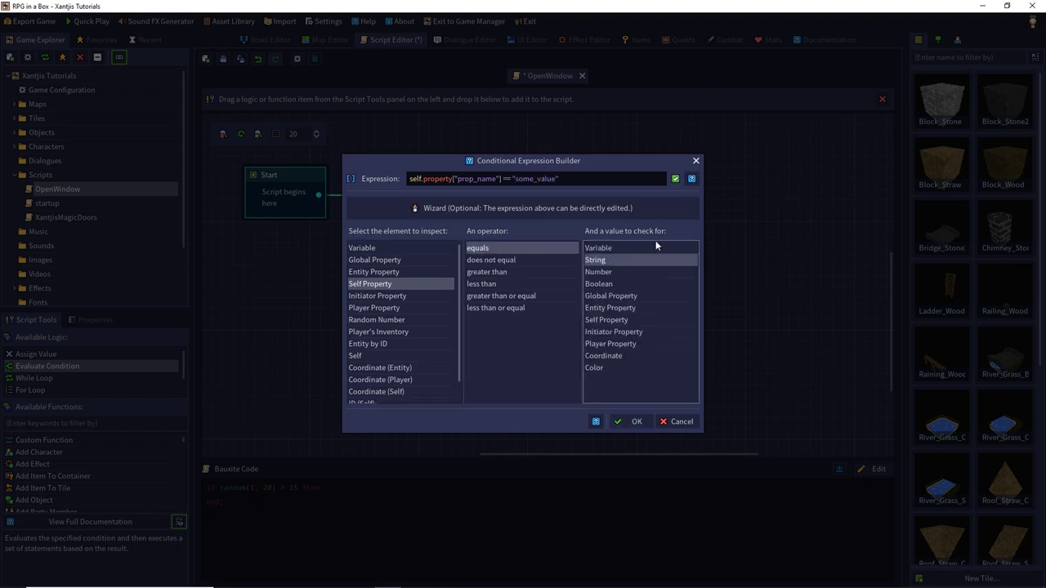
double_click(530, 178)
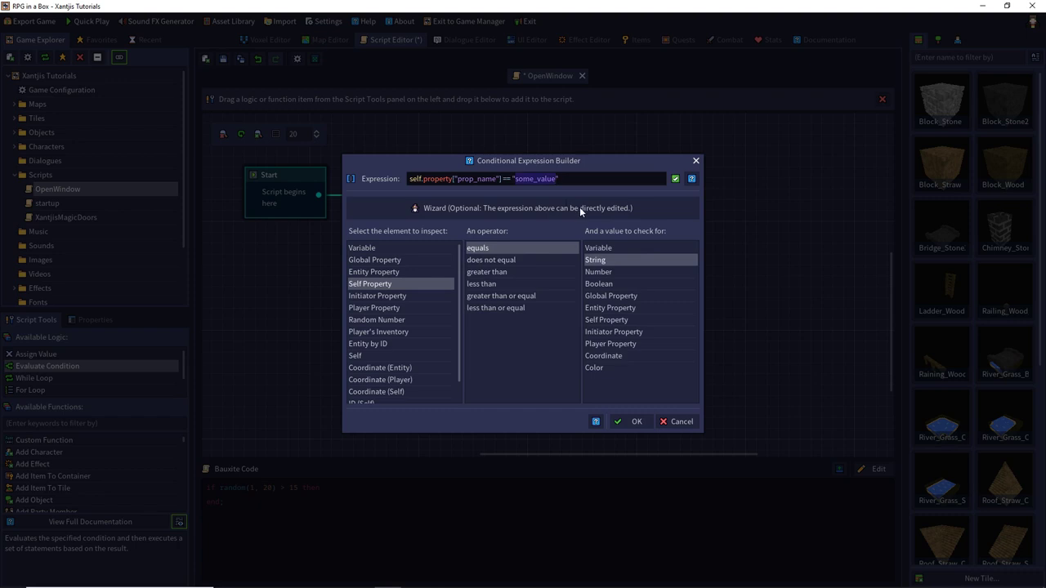
text(clodes)
key(BackSpace)
key(BackSpace)
key(BackSpace)
text(sed)
key(shift+Left)
key(shift+Left)
key(shift+Left)
key(shift+Left)
key(shift+Left)
key(shift+Left)
key(shift+Left)
key(shift+Left)
key(shift+Left)
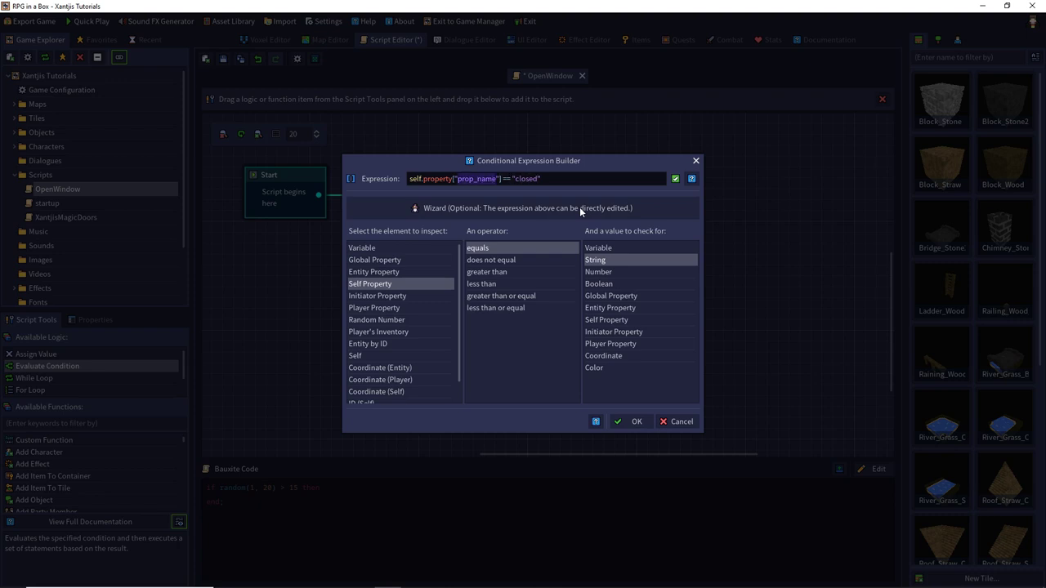
text(state)
click(633, 421)
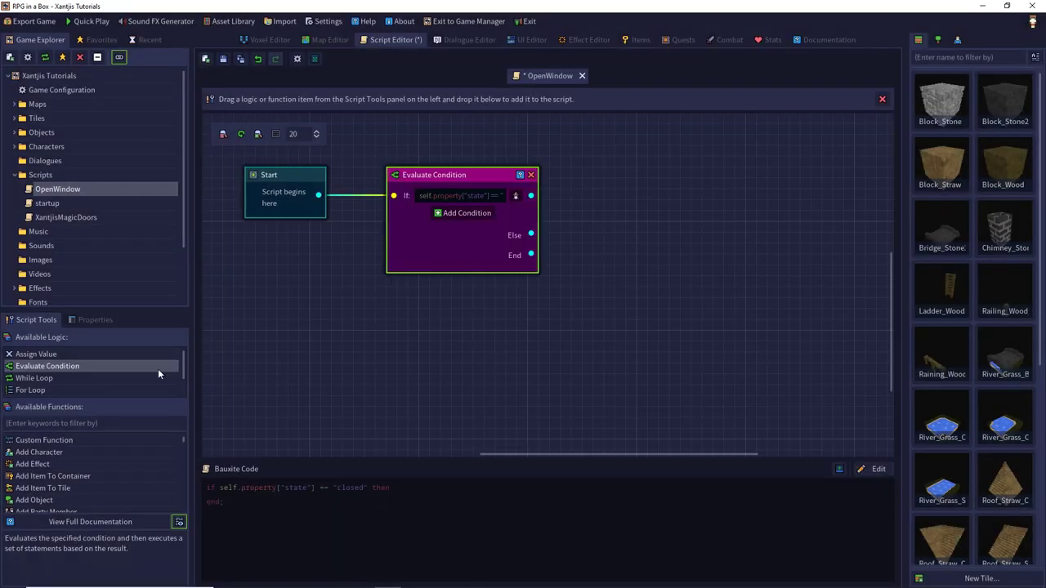
- Find the animation functions and add a Play Animation node on self beside the condition, with the animation name open
click(100, 423)
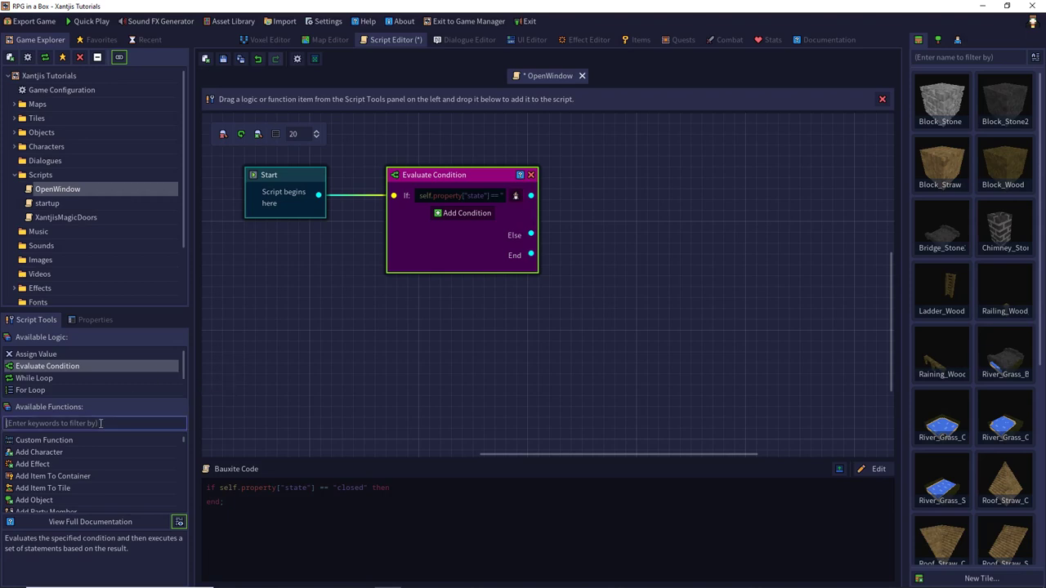
text(ani)
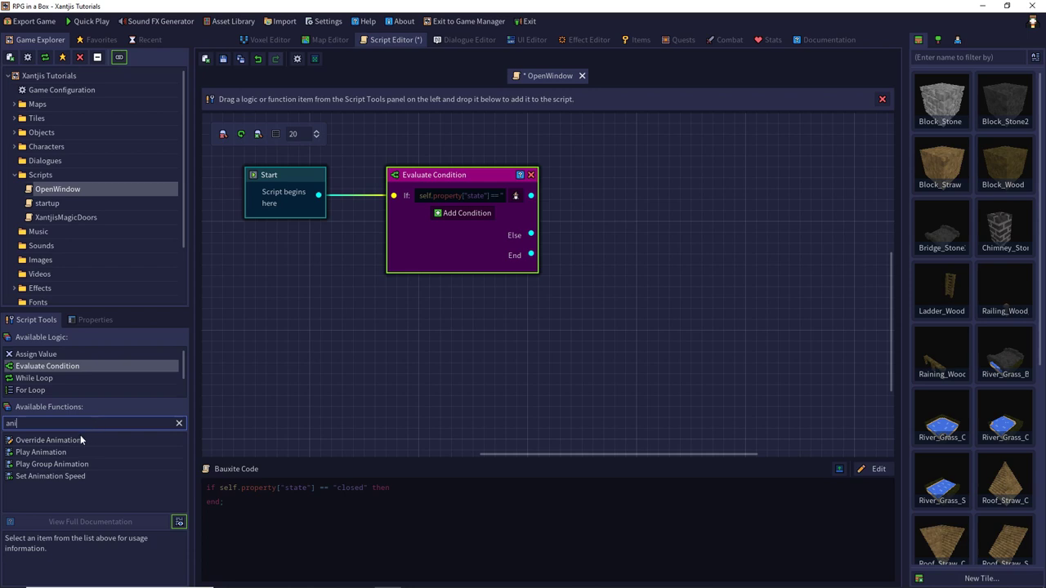
drag(39, 453, 630, 176)
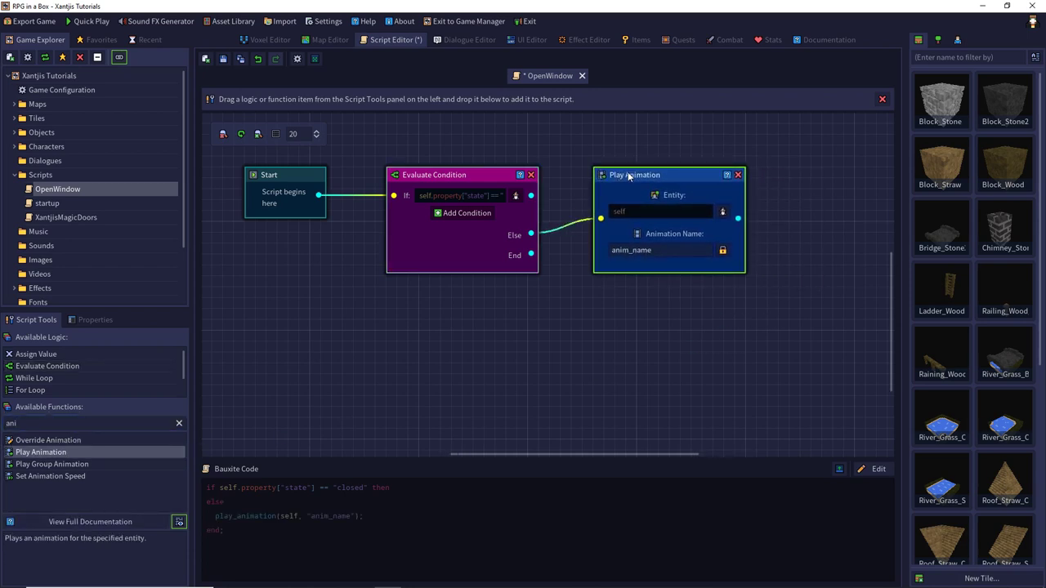
click(679, 252)
double_click(680, 254)
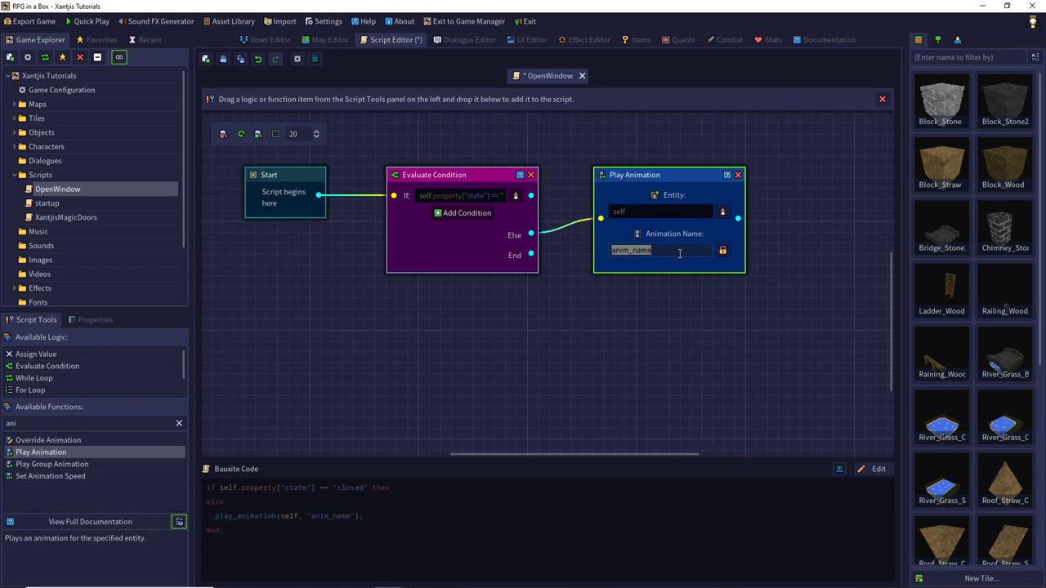
text(open)
- Add a second Play Animation node on self and enter colsed as its animation name
click(61, 454)
drag(41, 452, 651, 352)
drag(701, 427, 642, 433)
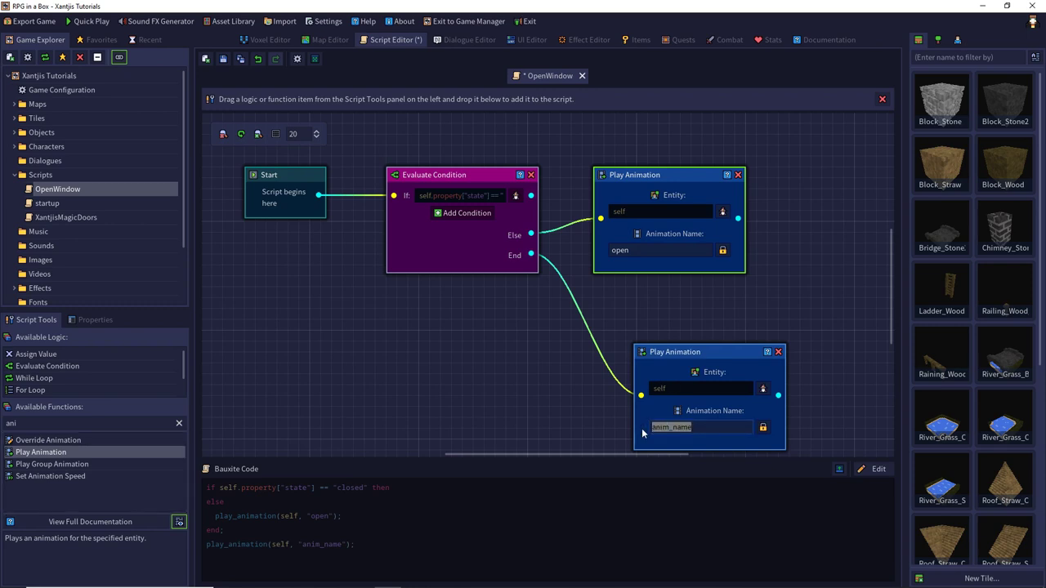
text(colsed)
- Align the second Play Animation node below the first, then connect the If output to the open animation and Else to the second one
drag(696, 353, 657, 311)
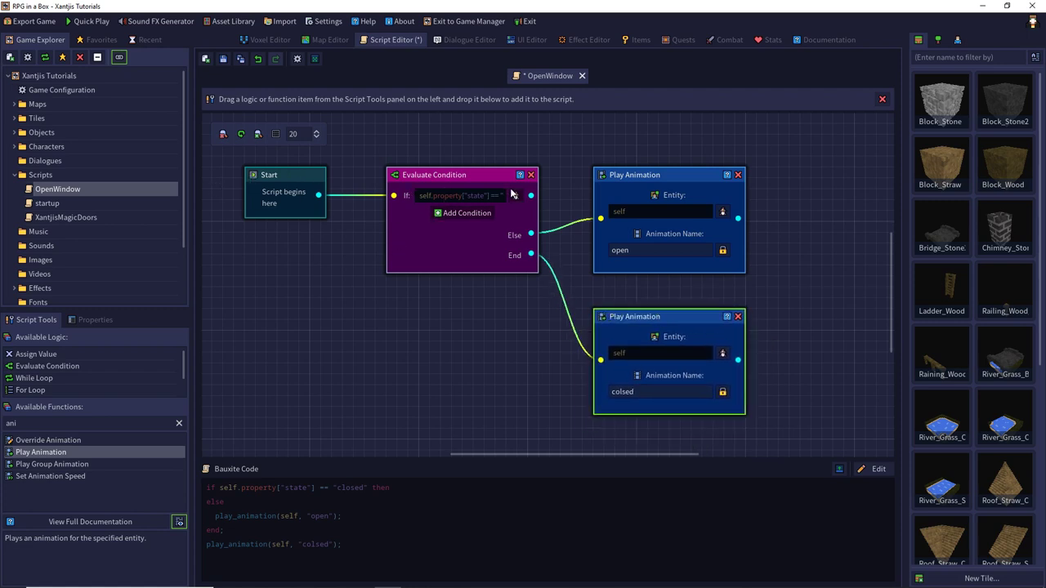
drag(531, 195, 601, 218)
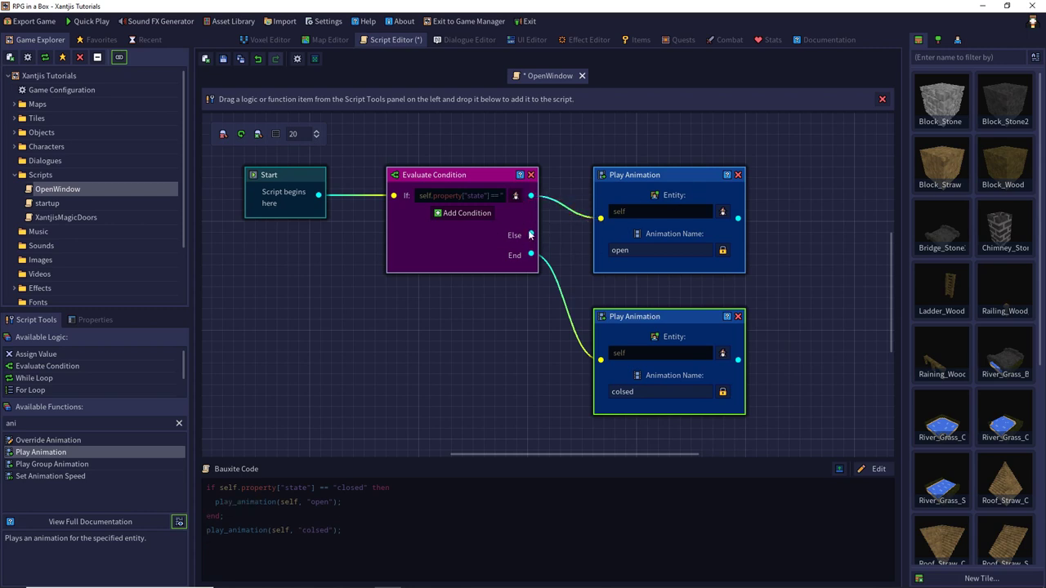
drag(531, 234, 601, 359)
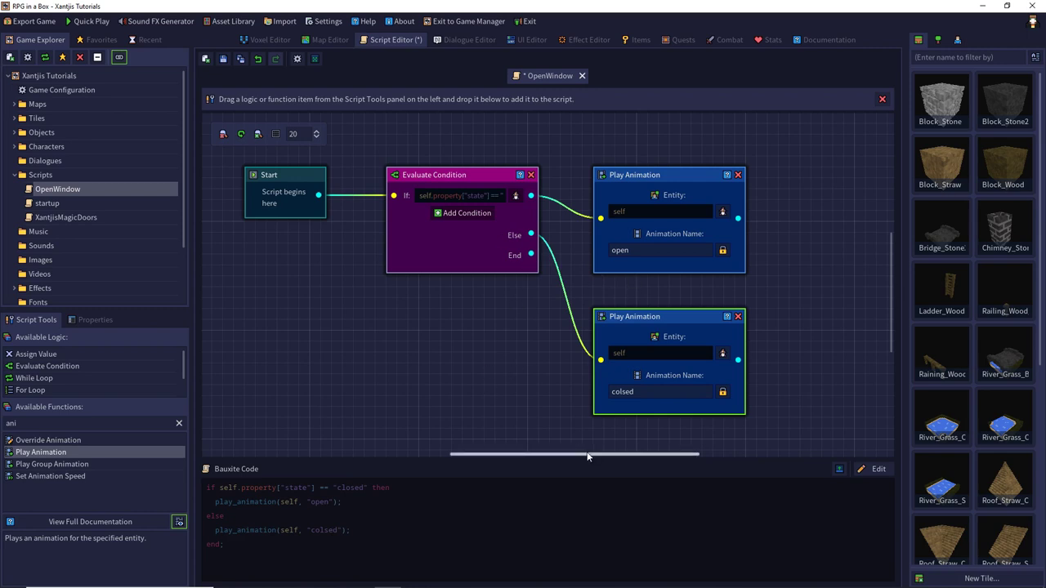
- Add an Assign Value node directly after the open Play Animation node
drag(575, 455, 671, 455)
click(575, 226)
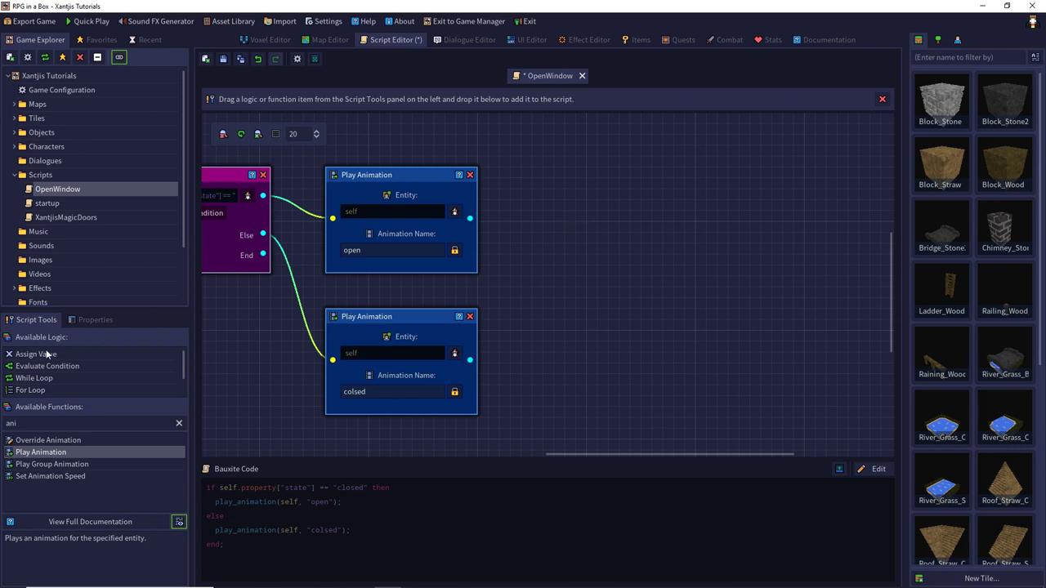
drag(47, 354, 599, 201)
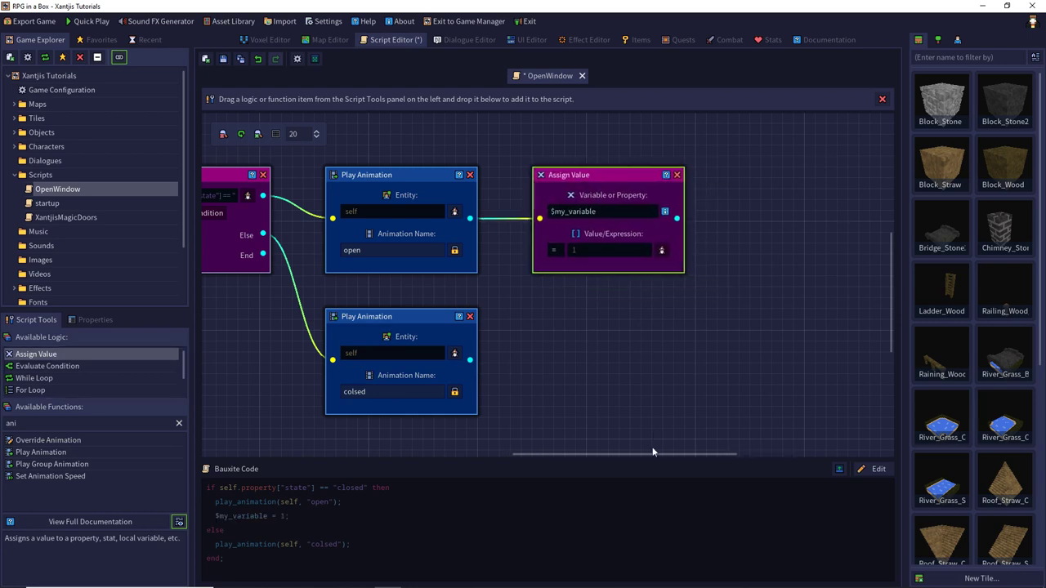
- Copy self.property["state"] from the Evaluate Condition node's expression and close the expression builder
drag(652, 452, 609, 452)
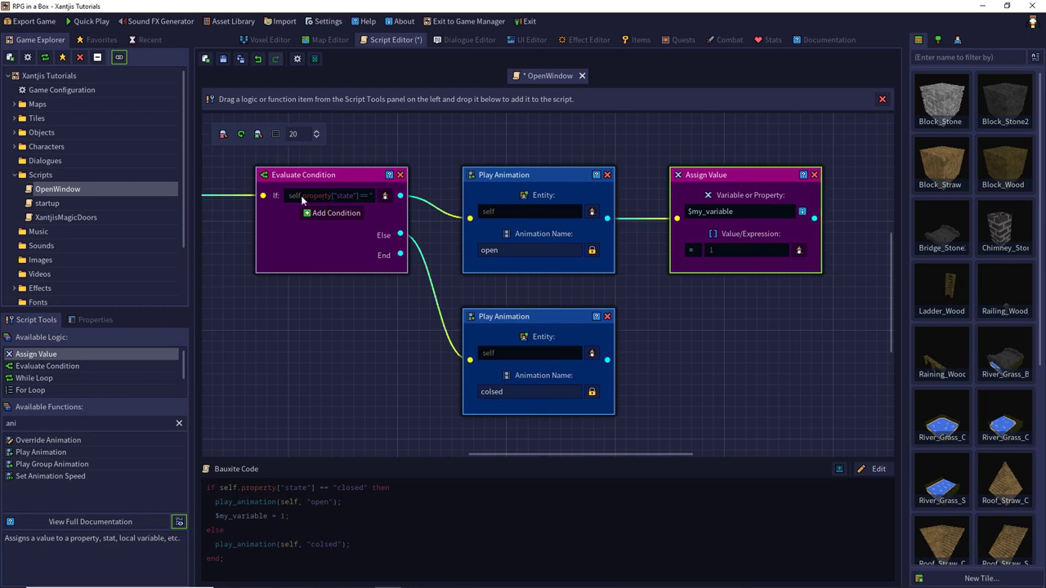
click(382, 195)
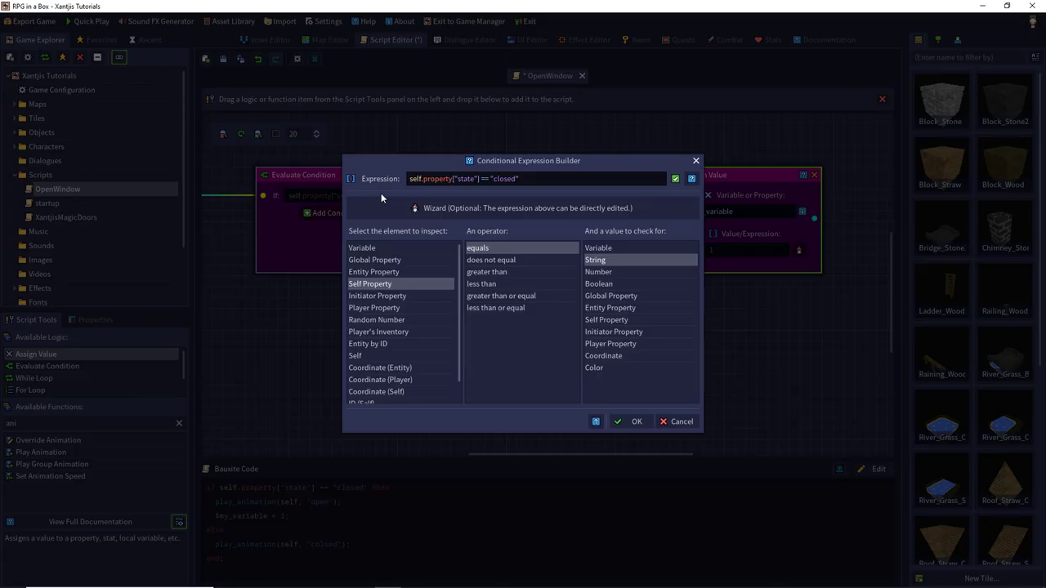
click(480, 178)
drag(480, 178, 419, 181)
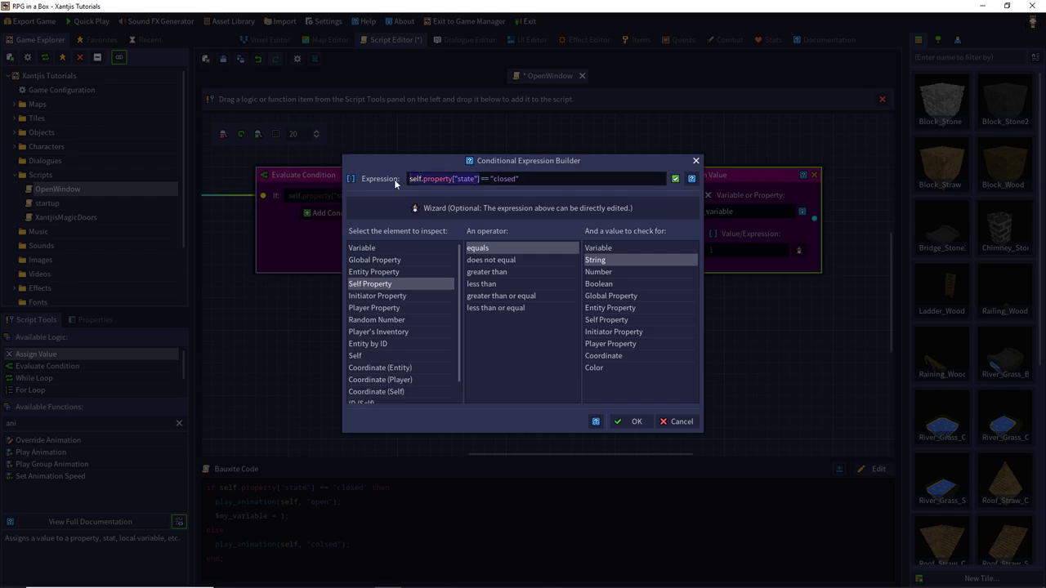
click(631, 421)
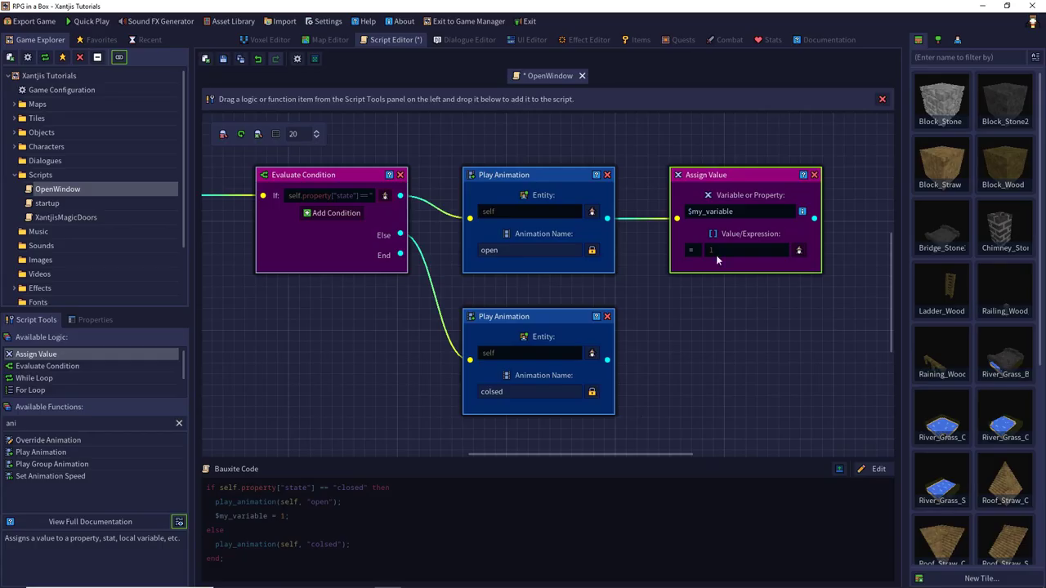
- Make the Assign Value node after the open animation set self.property["state"] to the string "open"
triple_click(740, 210)
text(self.property["state"])
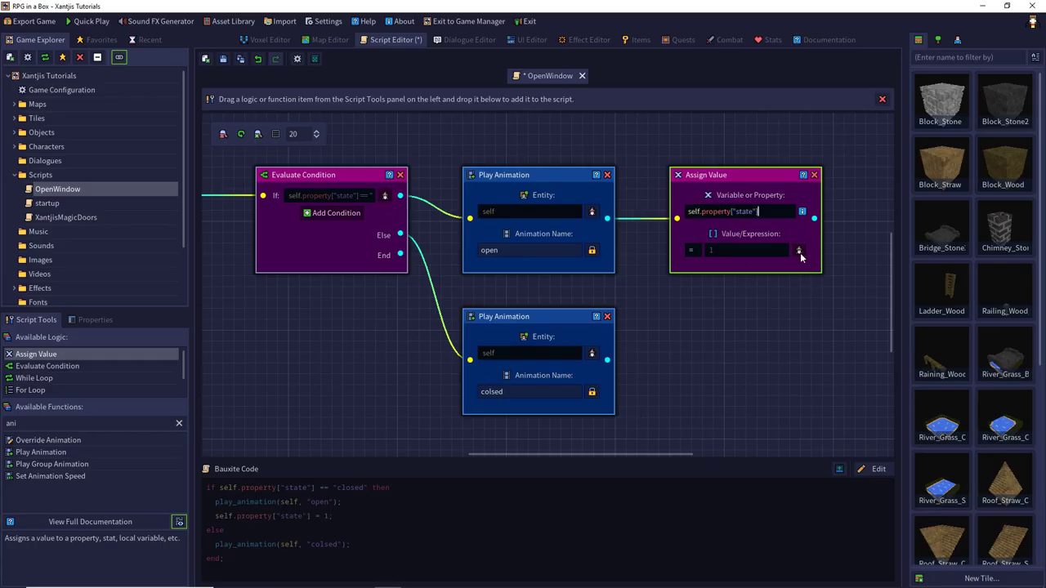
click(732, 252)
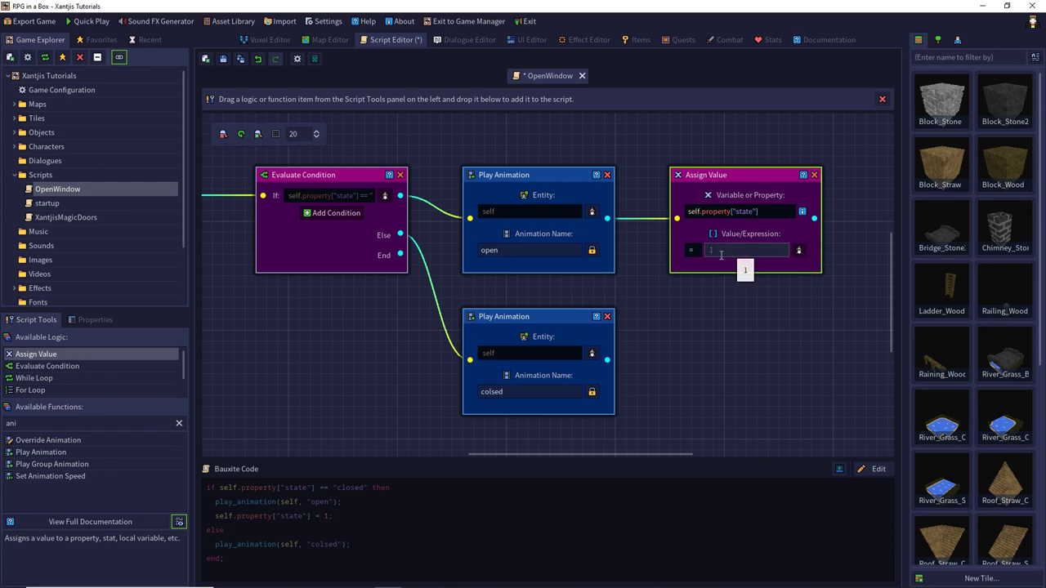
click(696, 253)
click(725, 248)
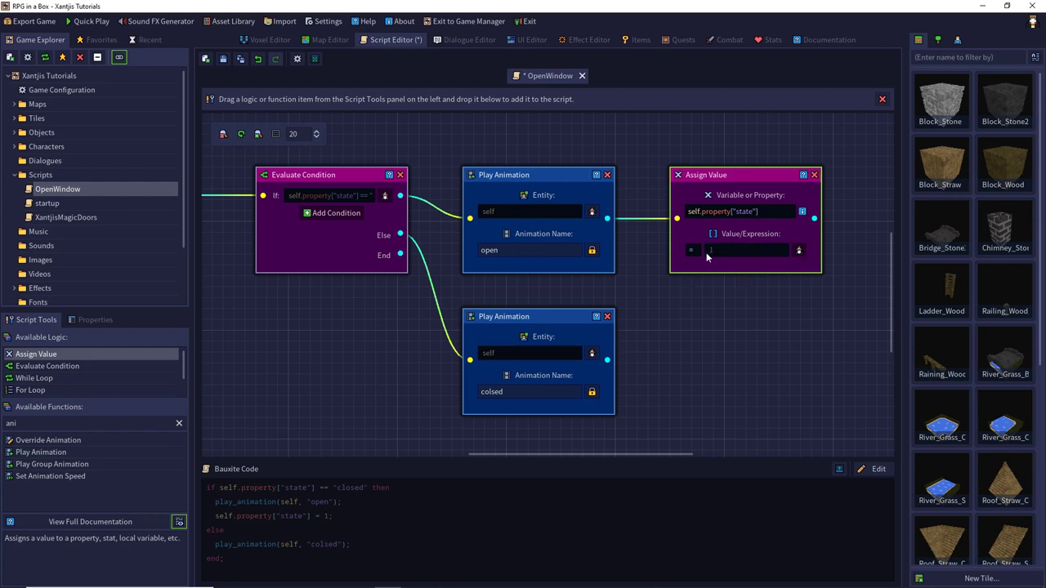
click(798, 250)
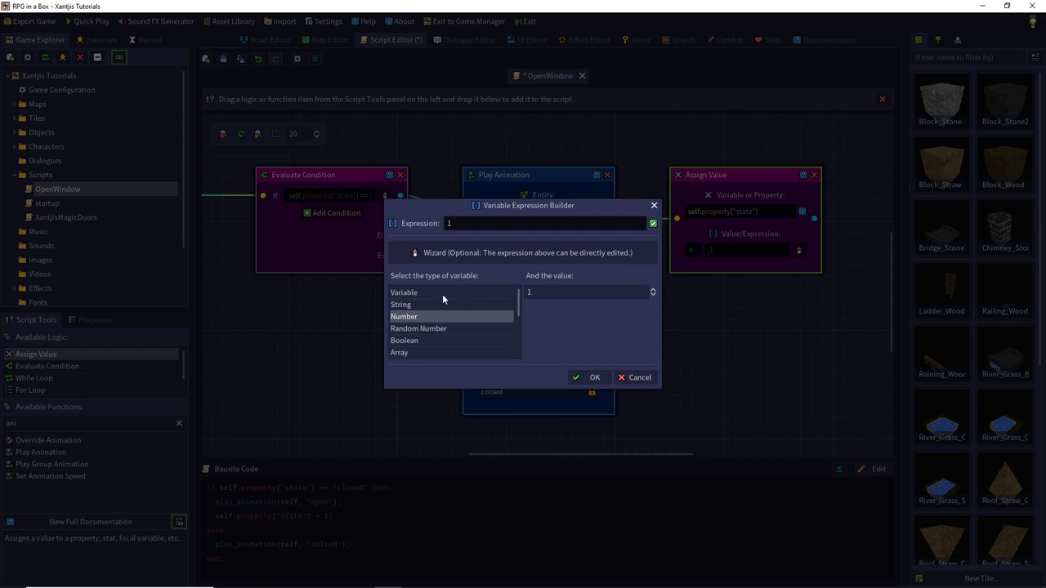
click(402, 304)
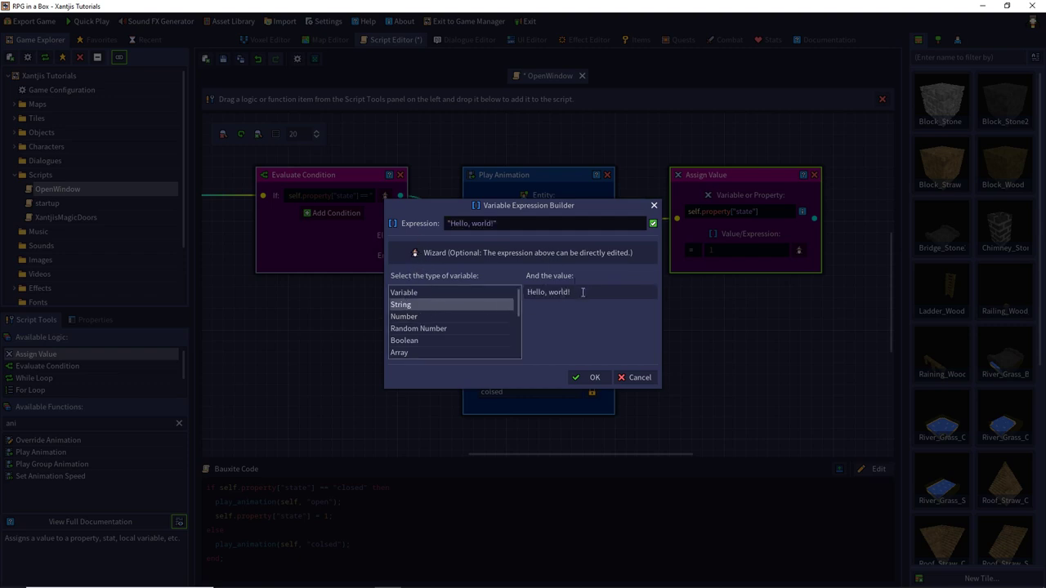
drag(583, 292, 455, 295)
text(open)
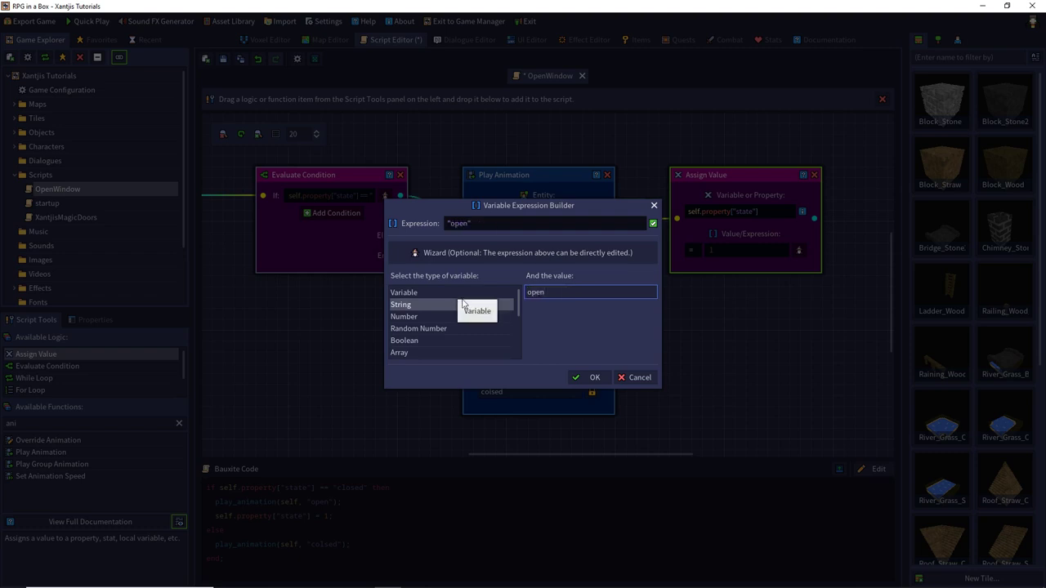
click(592, 377)
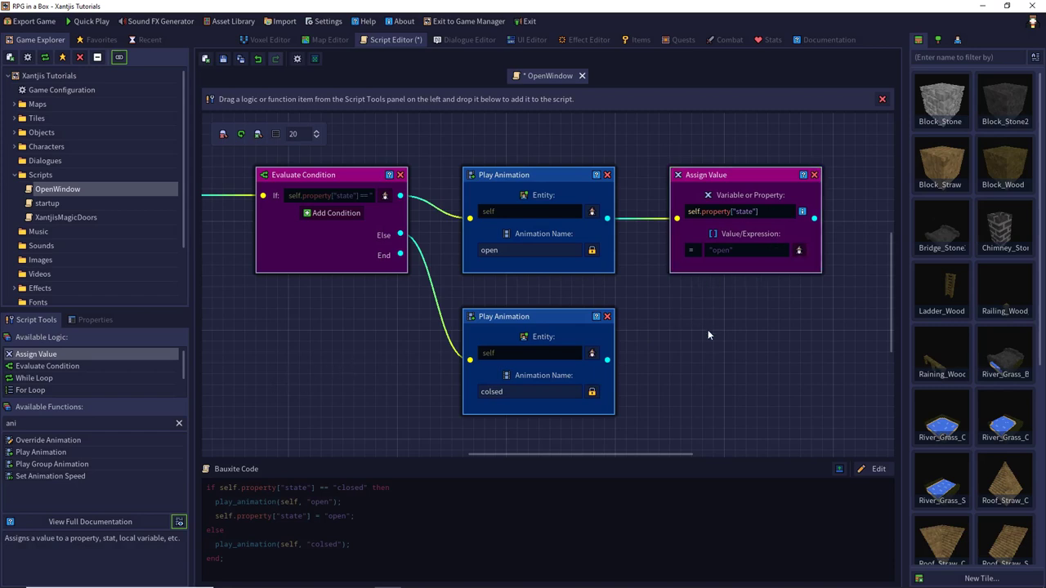
- Add an Assign Value node after the second Play Animation node, with self.property["state"] copied from the first one as its property
drag(38, 356, 691, 314)
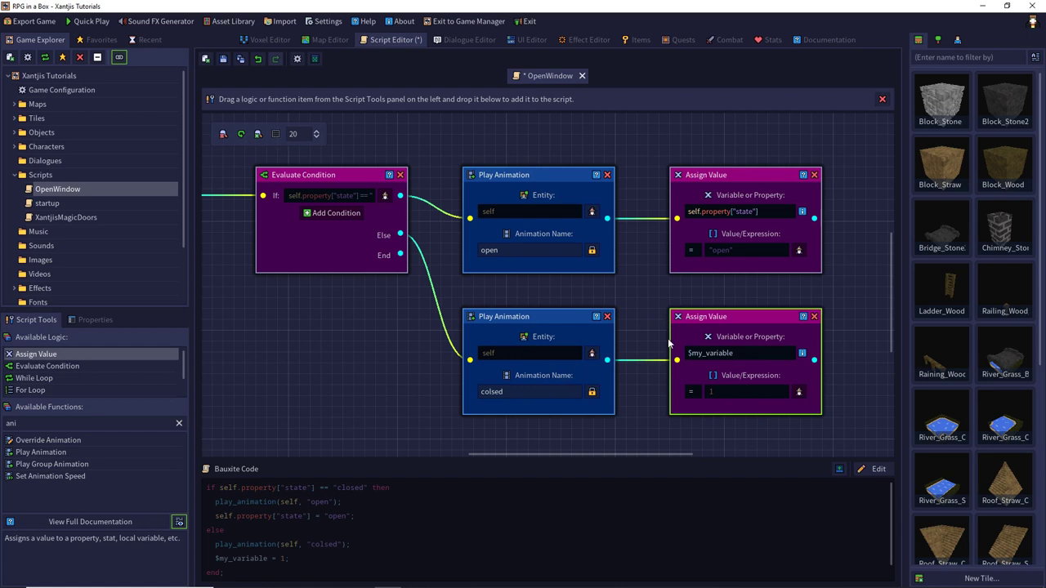
click(754, 355)
drag(786, 210, 676, 216)
key(ctrl+c)
drag(756, 353, 686, 353)
key(ctrl+v)
- Set the value expression of the second Assign Value node to "closed"
click(751, 391)
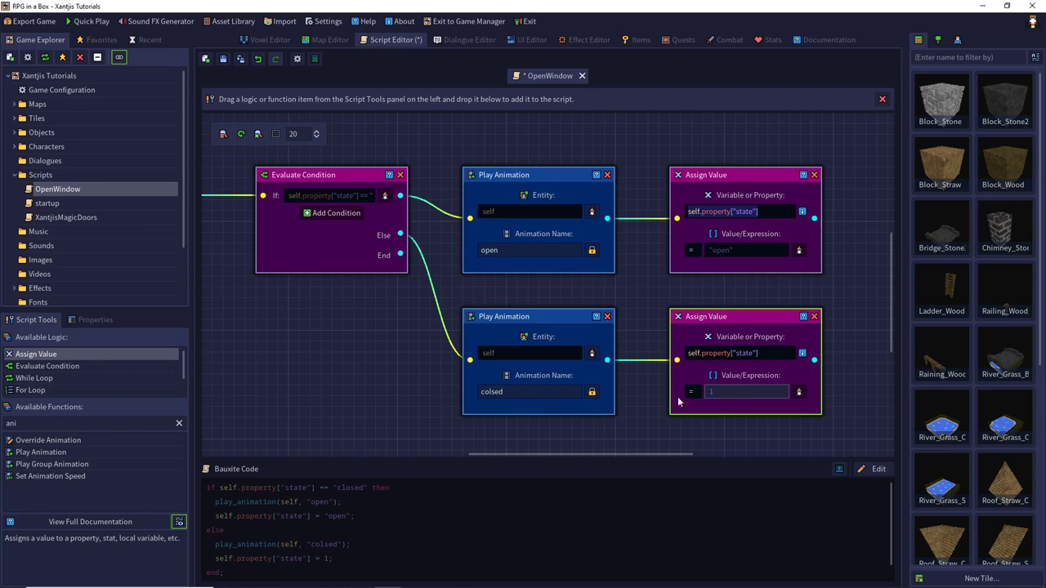
click(798, 392)
drag(485, 228, 432, 233)
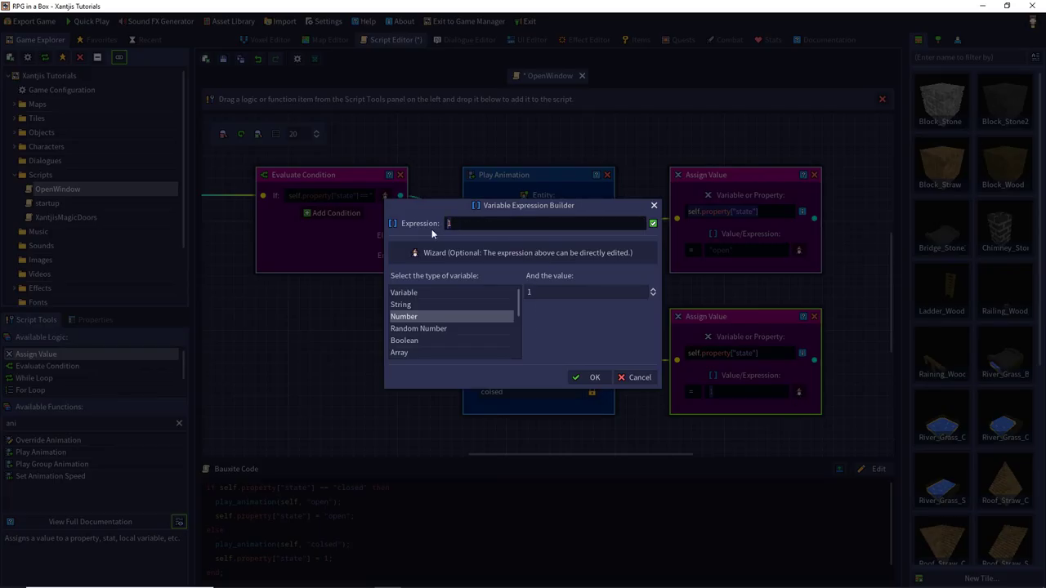
text("closed")
key(Return)
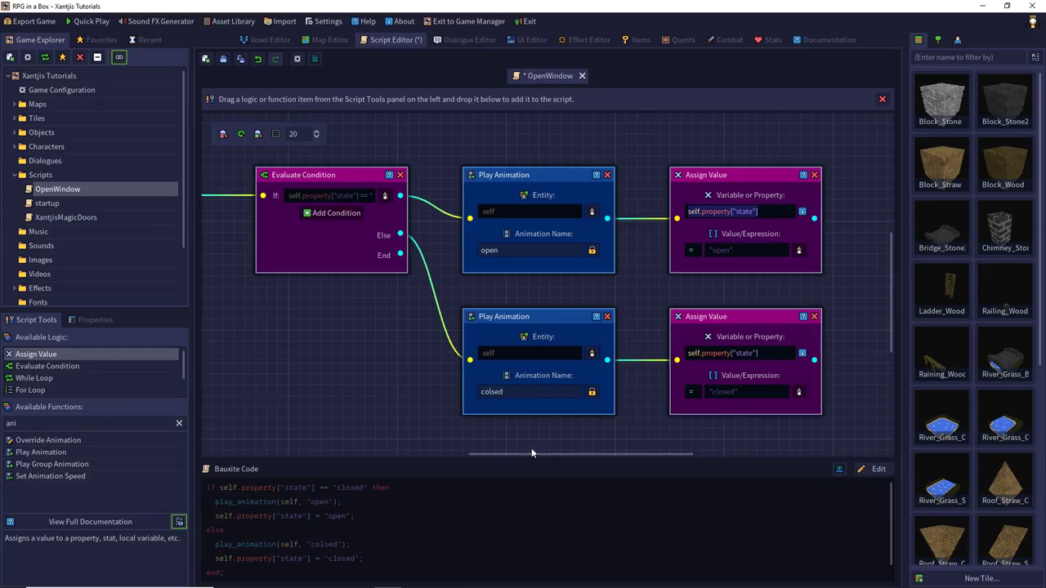
- Correct the second Play Animation node's animation name to closed and save the OpenWindow script
drag(525, 453, 481, 453)
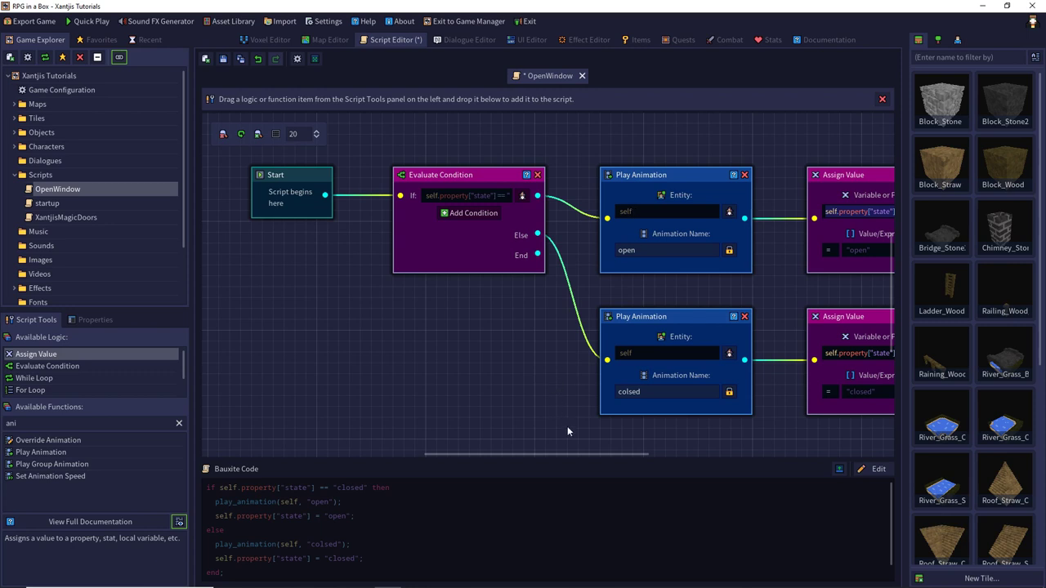
scroll(567, 425, right, 5)
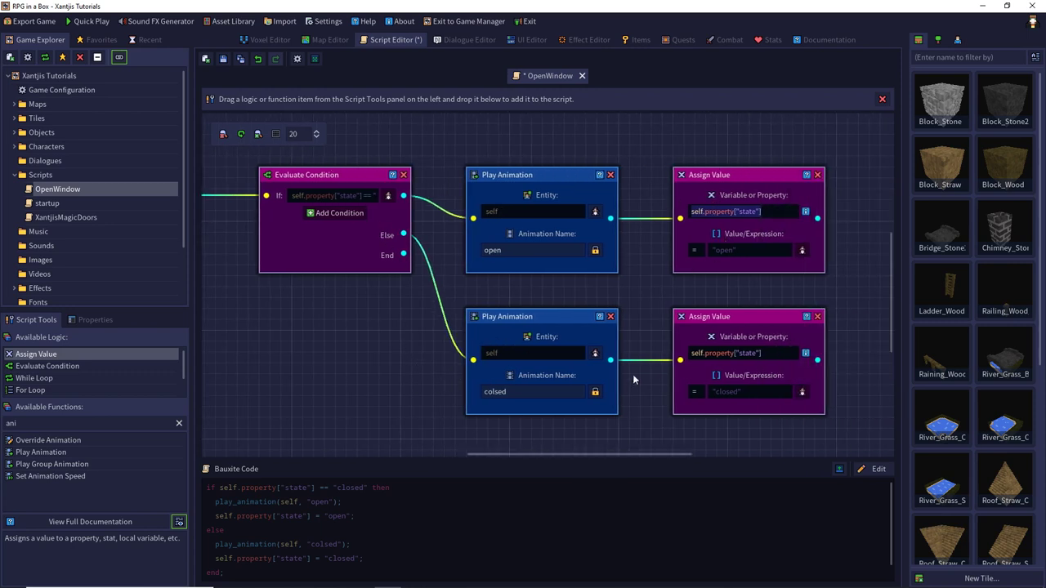
click(525, 391)
double_click(536, 395)
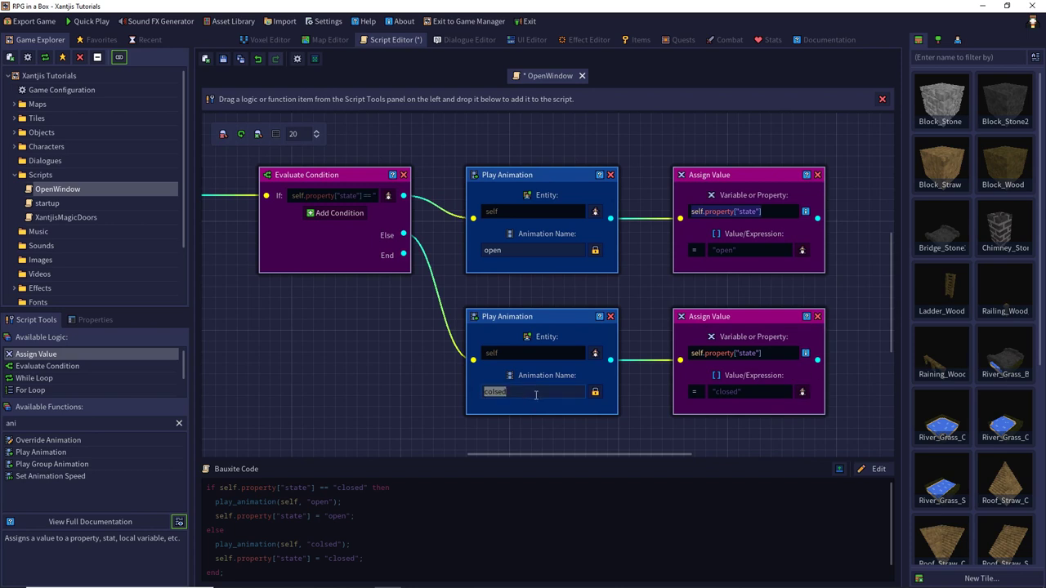
text(closed)
click(412, 349)
click(223, 59)
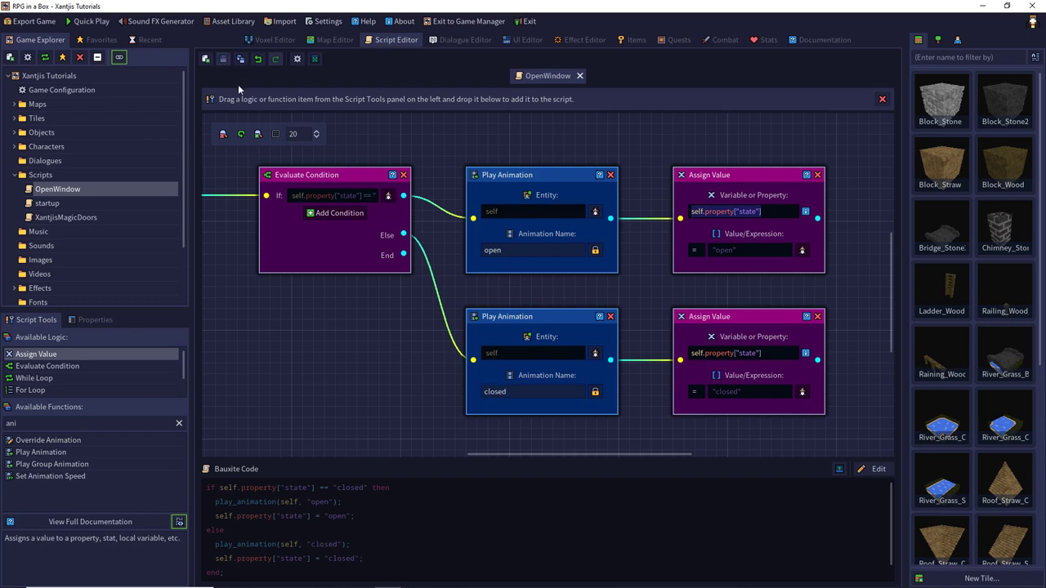
- Assign OpenWindow as the default script of the Window_Wood_Frame object and save the model
click(938, 41)
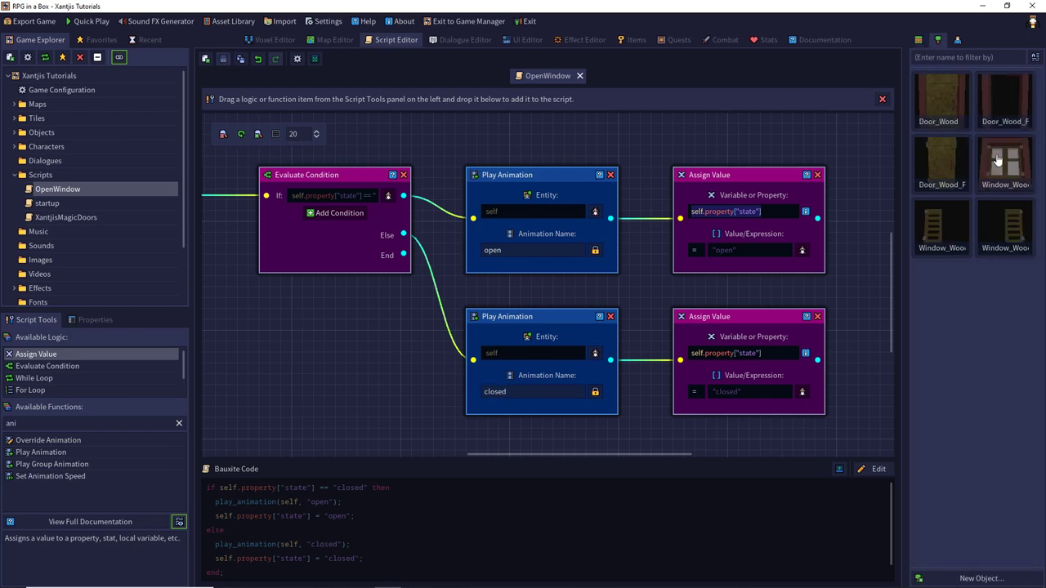
double_click(997, 161)
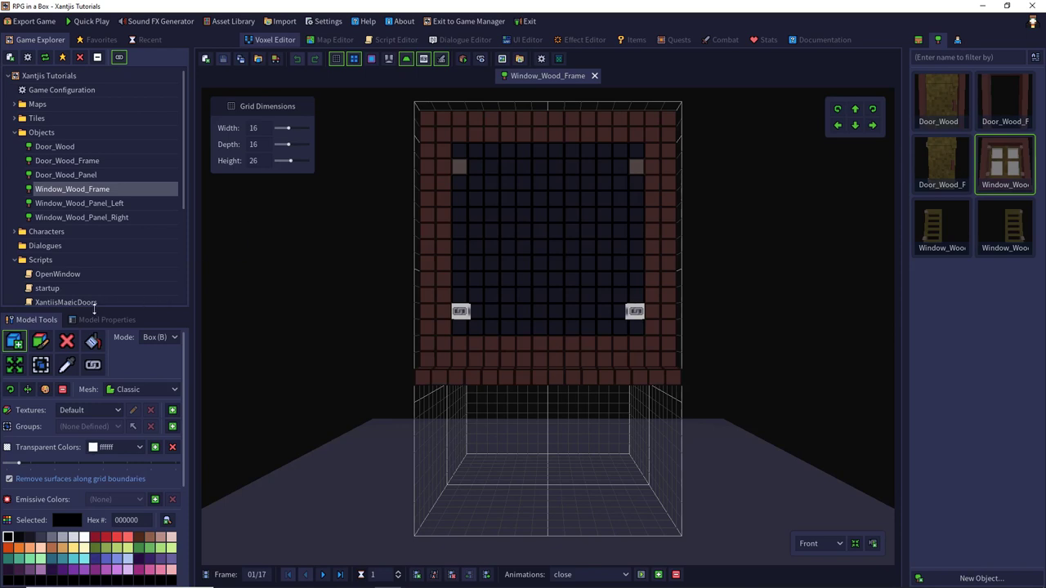
click(91, 318)
scroll(104, 423, down, 8)
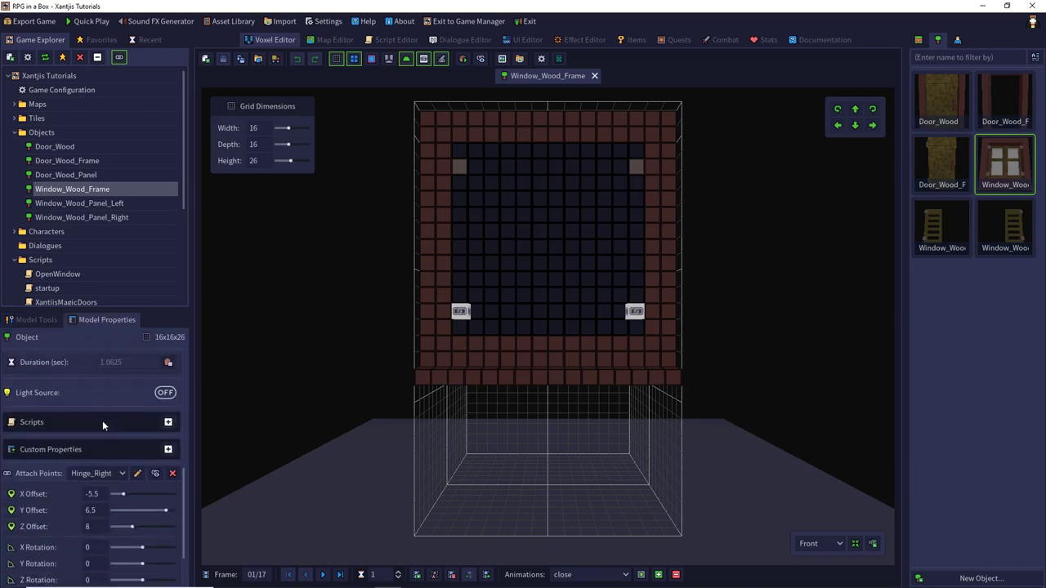
scroll(102, 420, down, 3)
scroll(91, 406, up, 4)
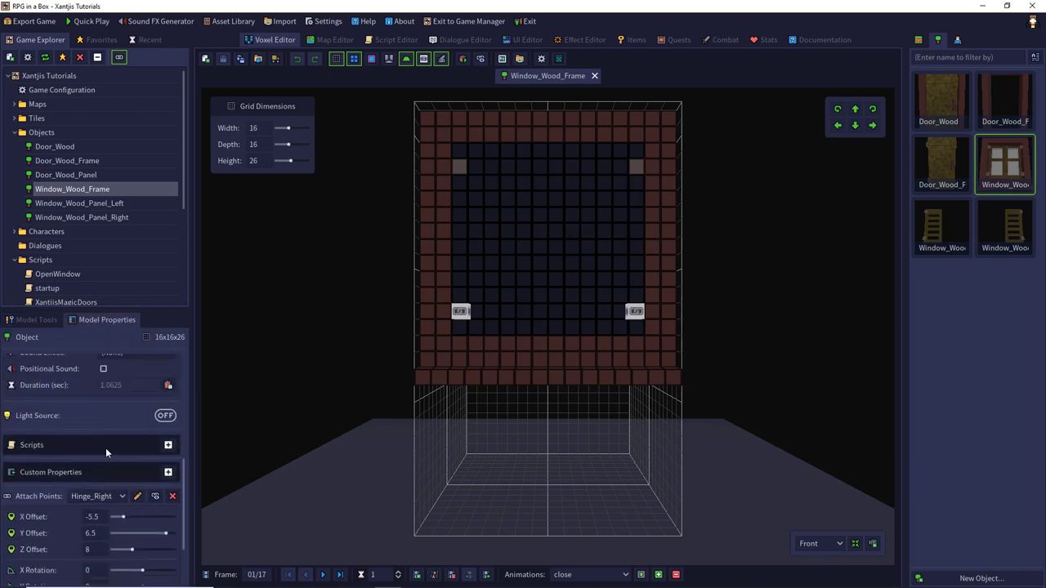
click(105, 447)
click(114, 489)
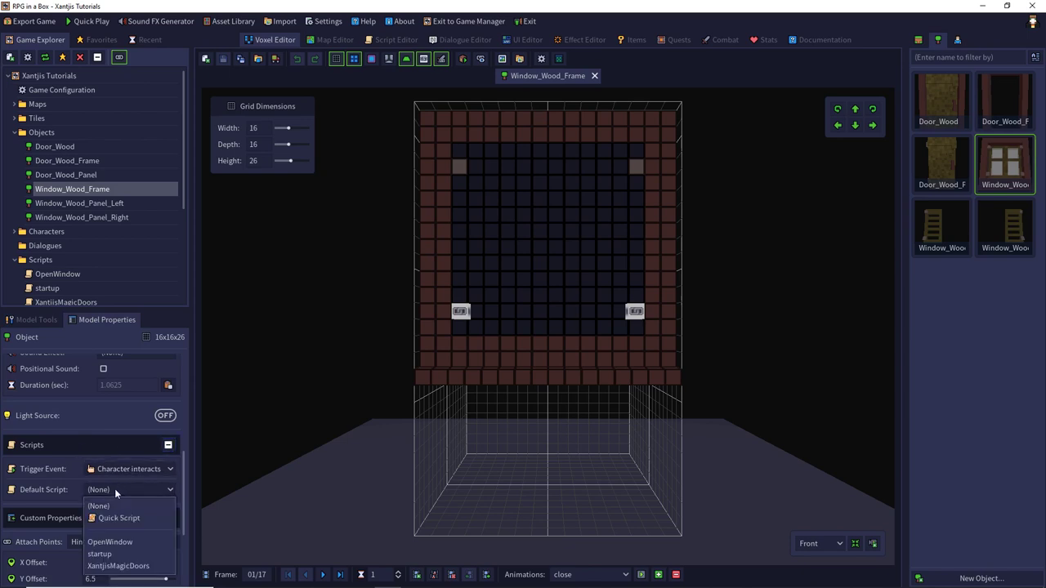
click(107, 541)
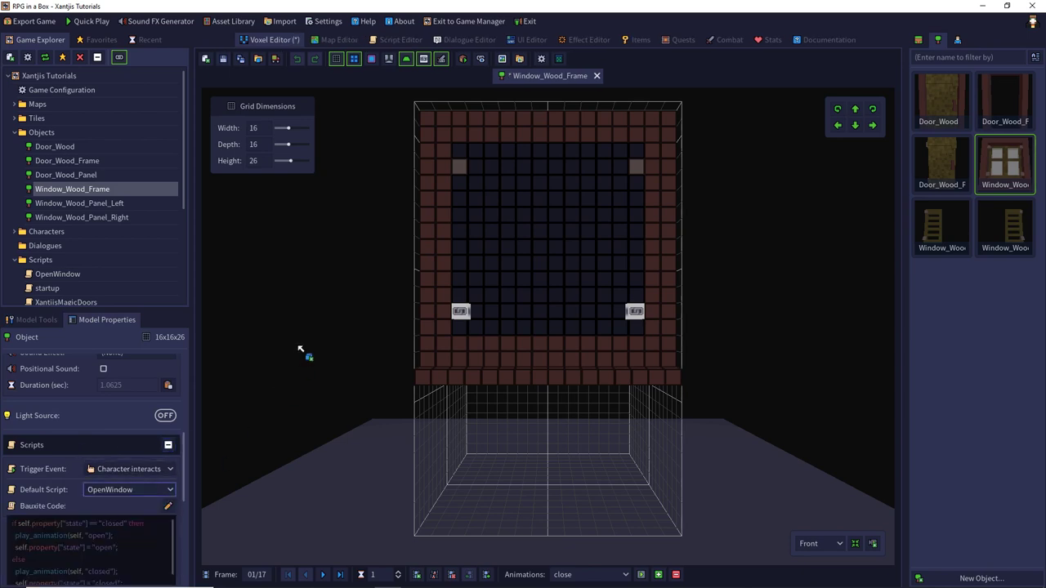
key(ctrl+s)
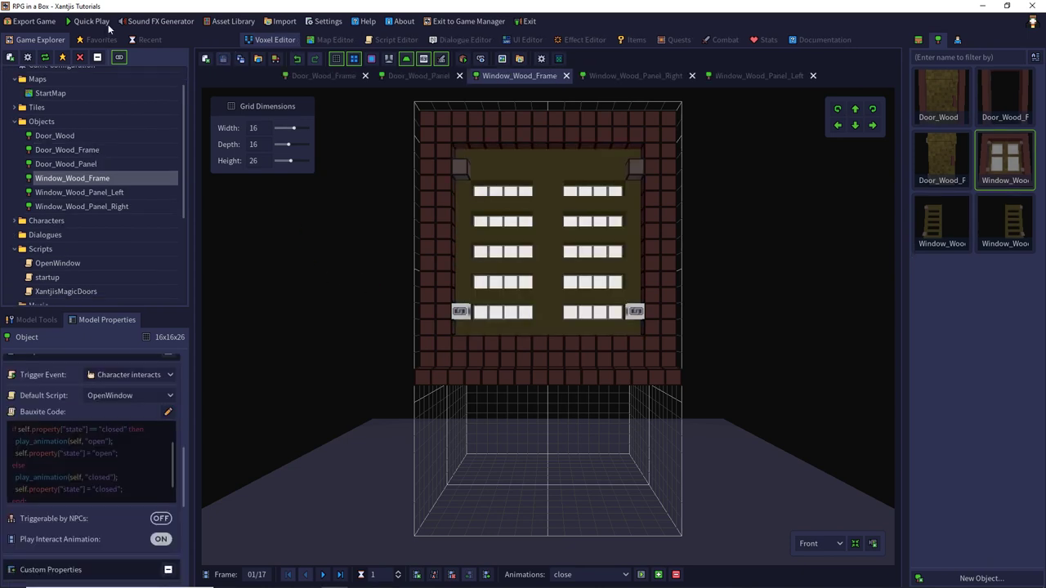
- Play-test the game by walking the character to the door and the nearest window, then quit back to the editor
click(101, 22)
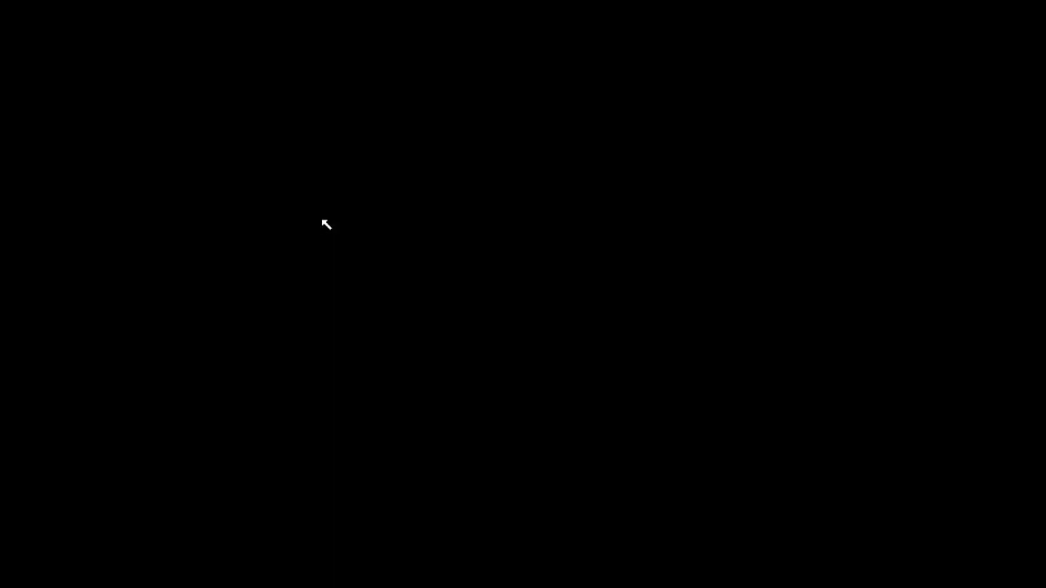
click(155, 129)
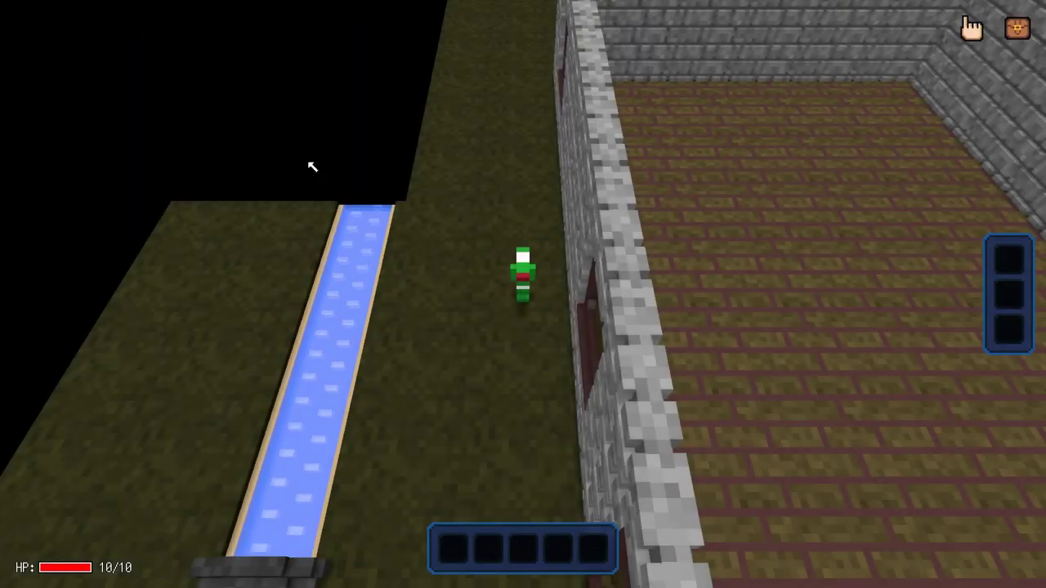
middle_drag(312, 167, 568, 204)
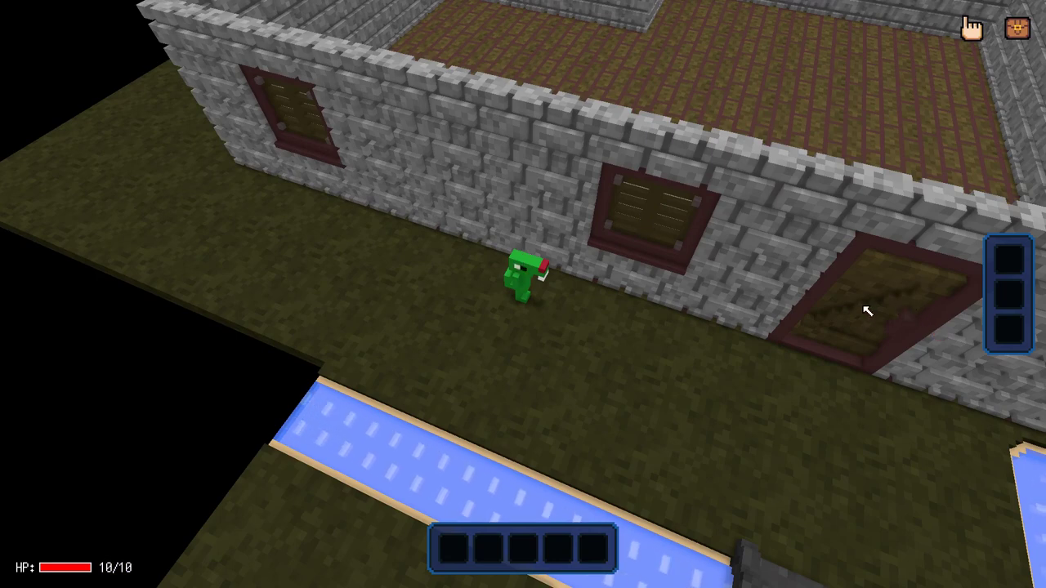
middle_drag(672, 347, 683, 330)
click(688, 335)
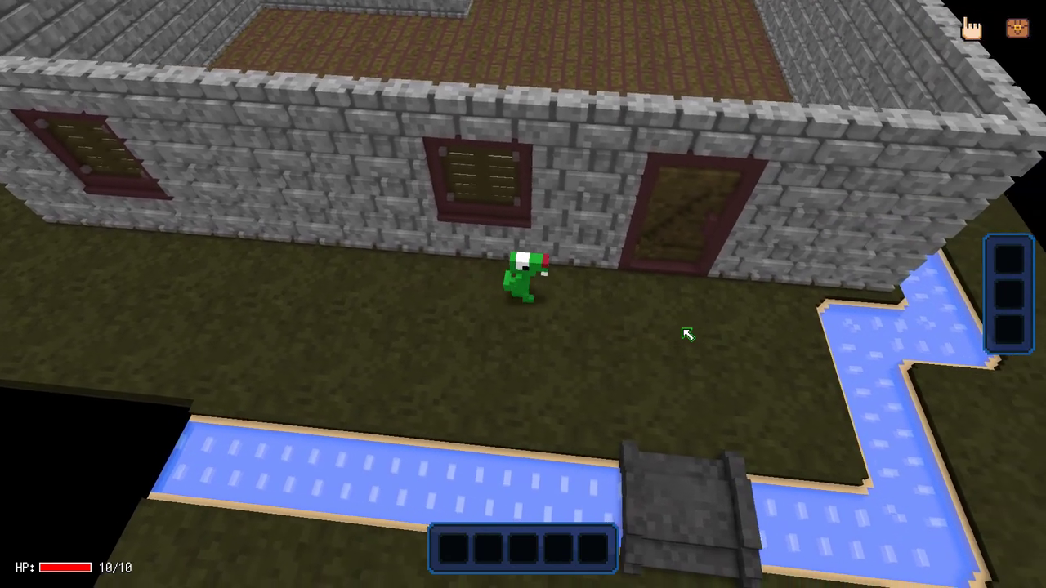
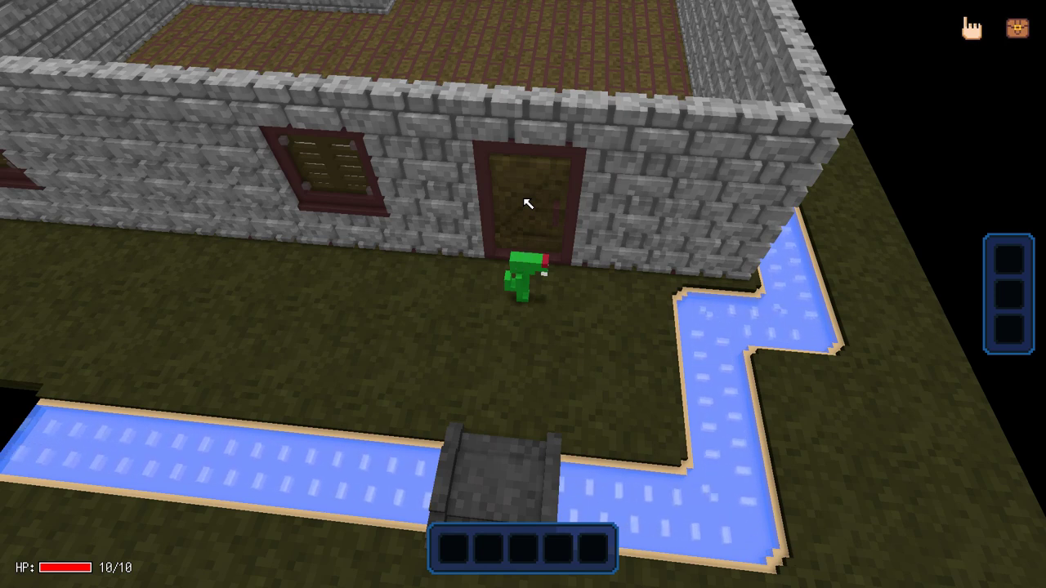
click(490, 212)
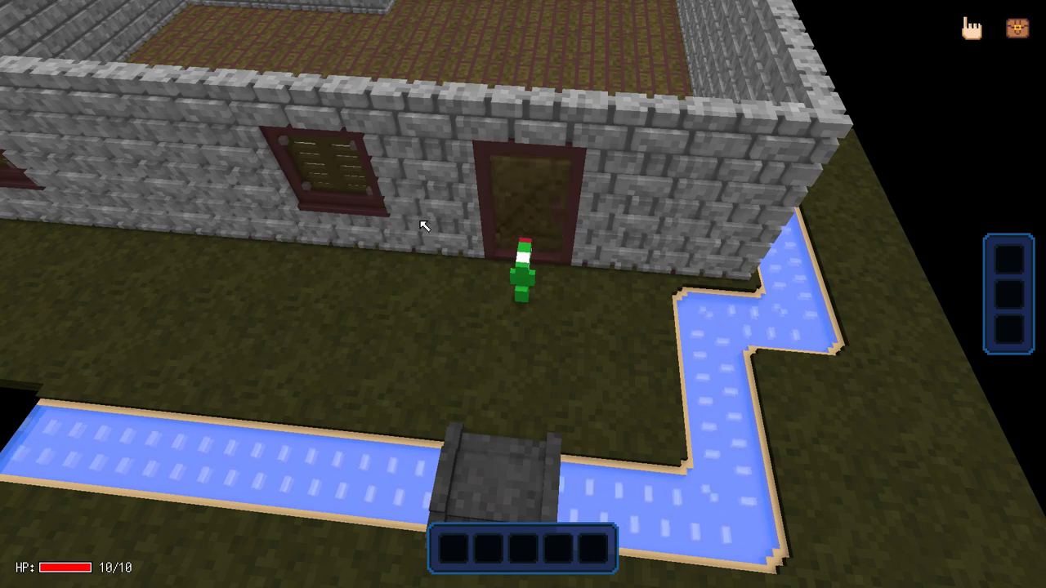
click(394, 260)
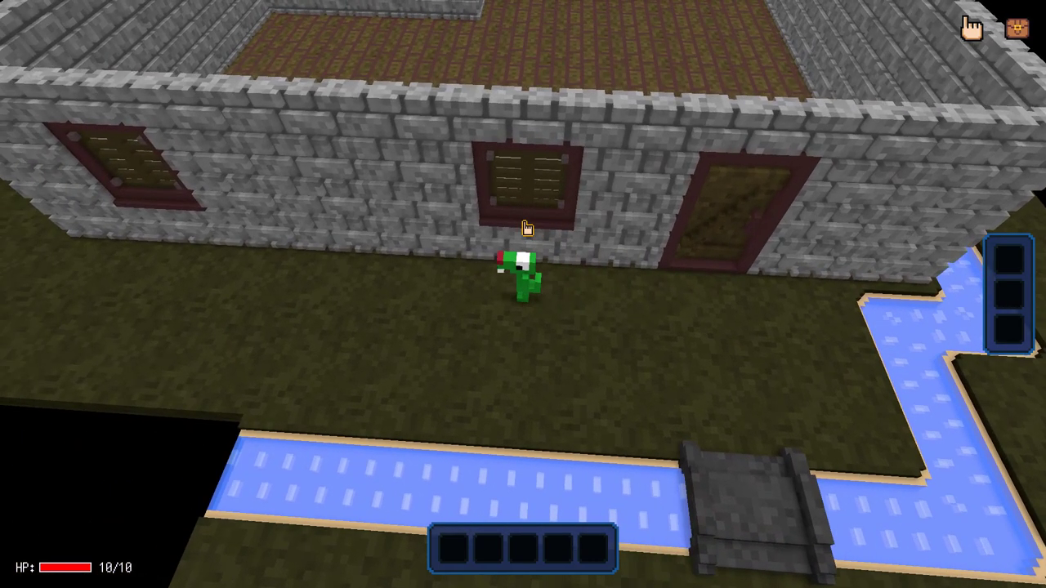
key(Escape)
click(167, 205)
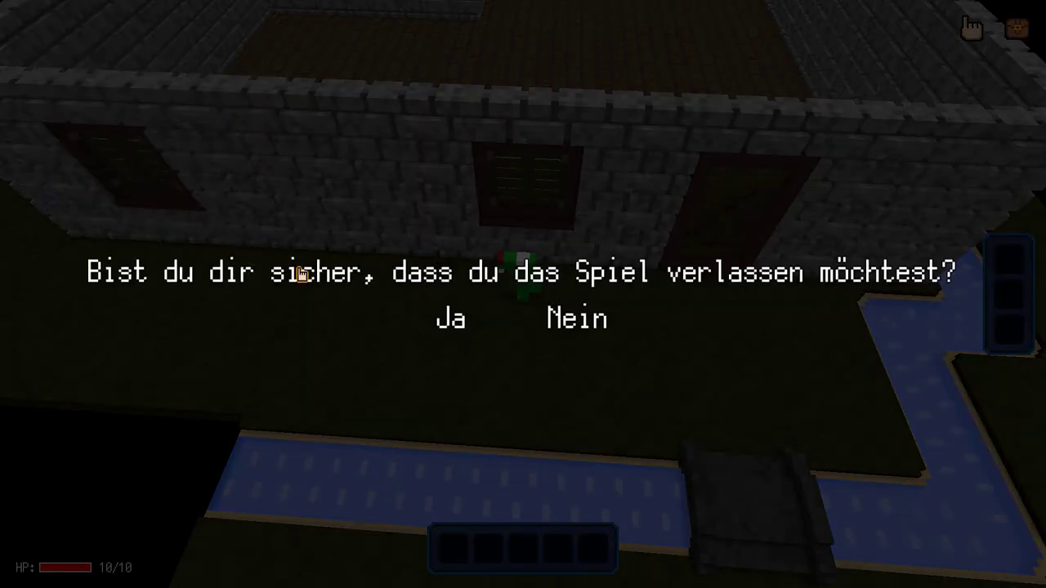
click(448, 322)
- Add an Interact Only navigation path through the StartMap building's wall at the window nearest the door
click(335, 38)
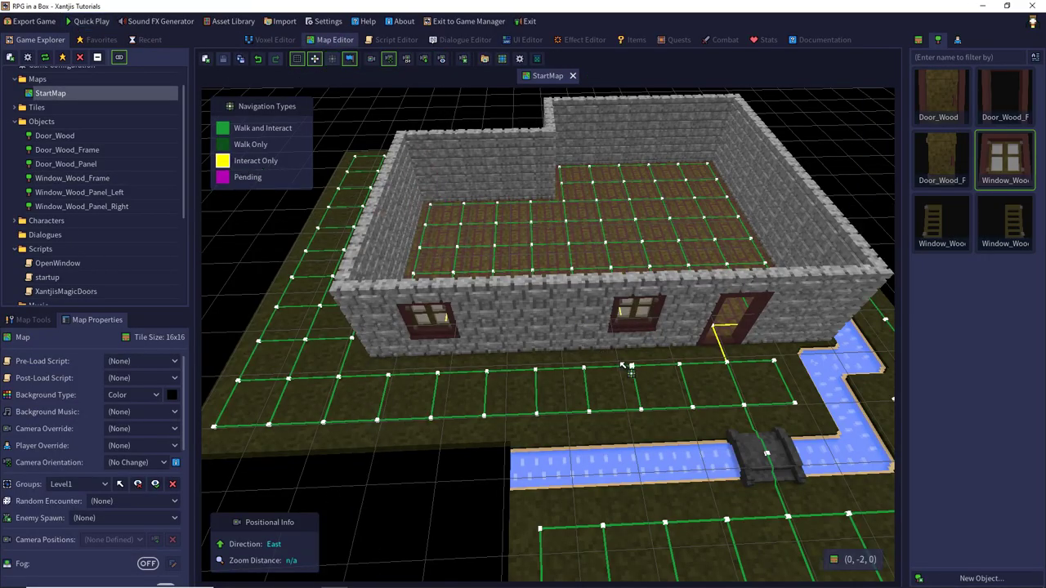
drag(596, 263, 659, 249)
middle_drag(658, 249, 442, 316)
scroll(460, 287, down, 2)
scroll(457, 327, up, 2)
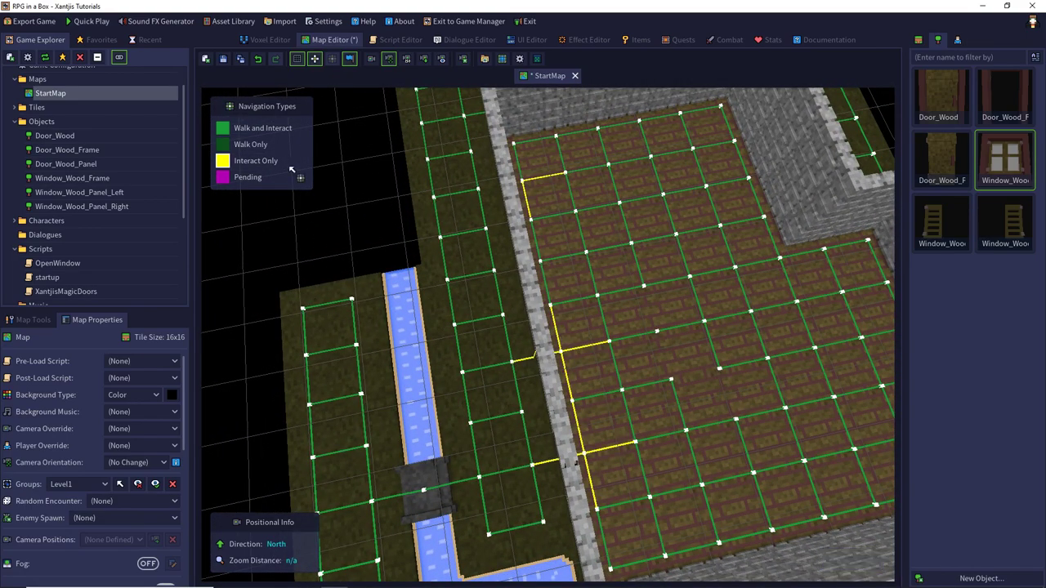
- Change the Interact Only paths on the building's interior floor to Walk and Interact, leaving the wall crossings as they are
click(222, 130)
middle_drag(667, 291, 631, 275)
key(d)
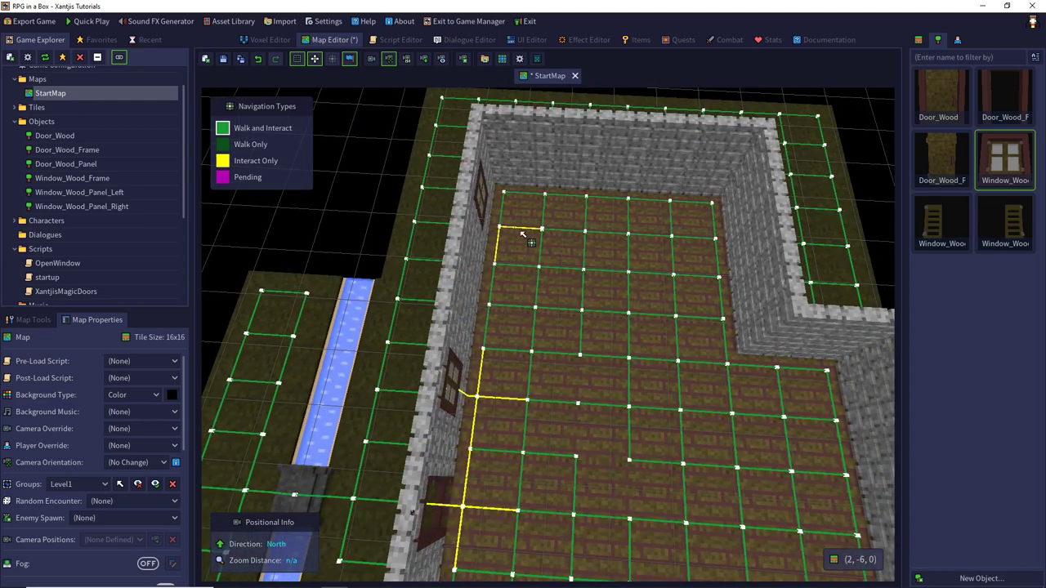
mouse_move(501, 230)
mouse_down()
mouse_move(474, 515)
mouse_move(533, 515)
mouse_up()
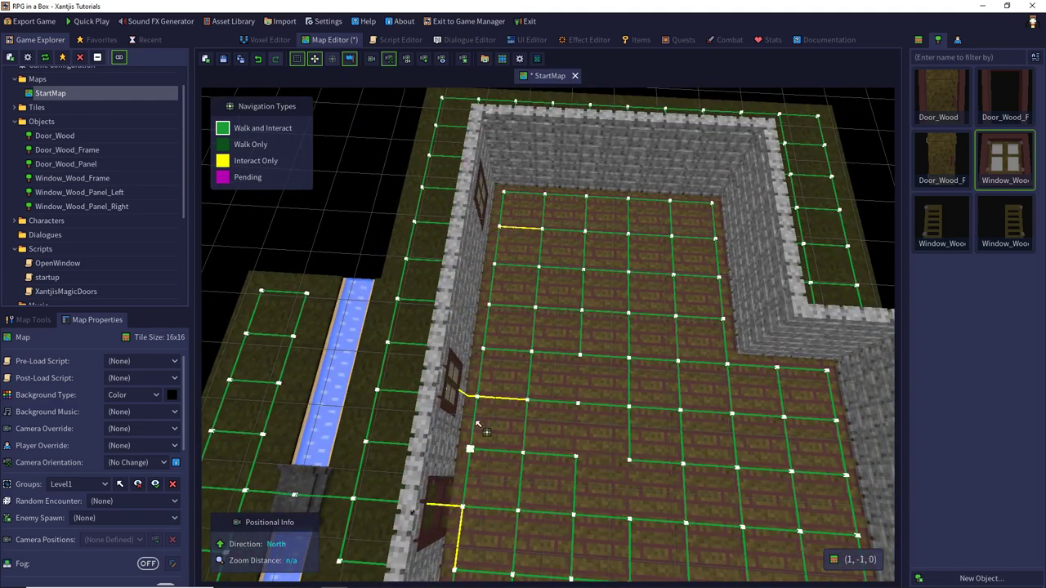
drag(477, 400, 525, 399)
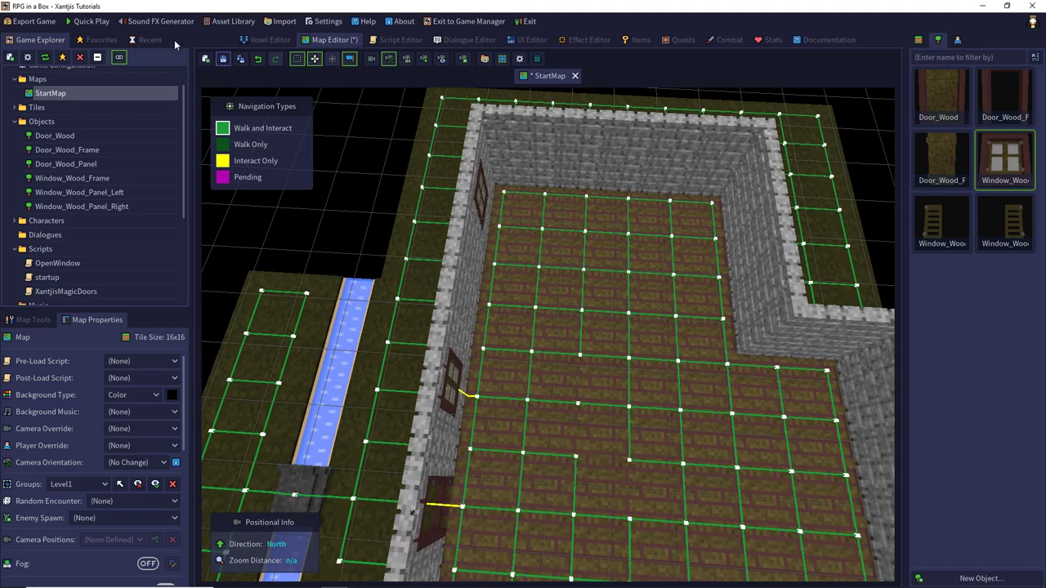
- Play-test a new game by interacting with the window nearest the door, close the debug console and quit back to the editor
click(86, 21)
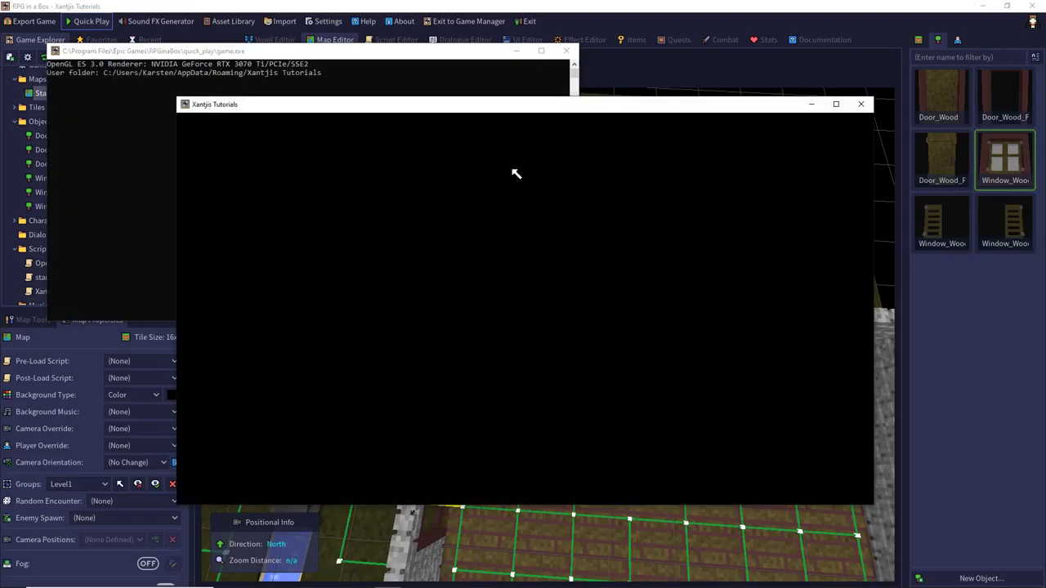
click(178, 122)
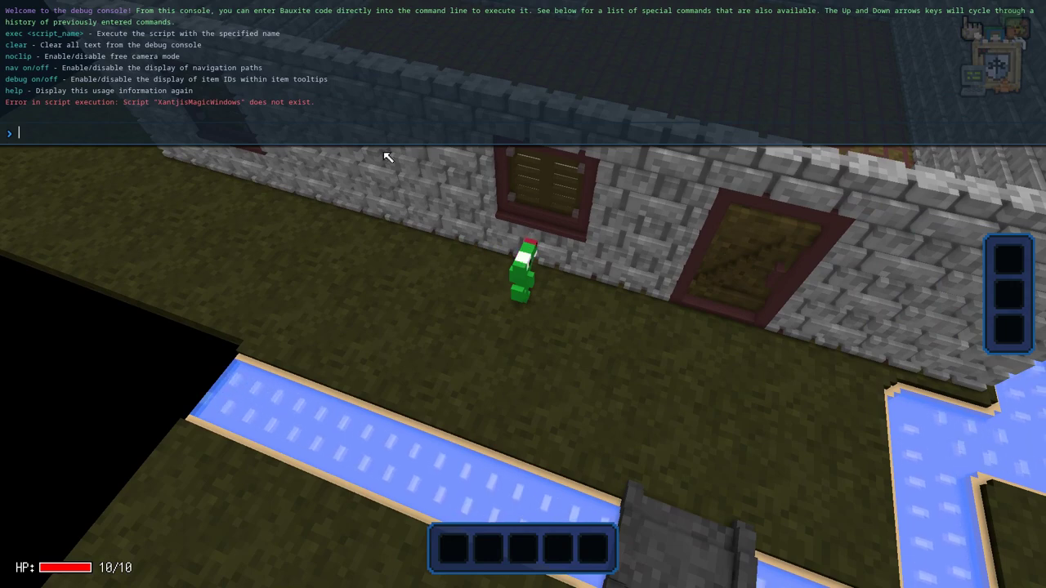
key(Escape)
key(Escape)
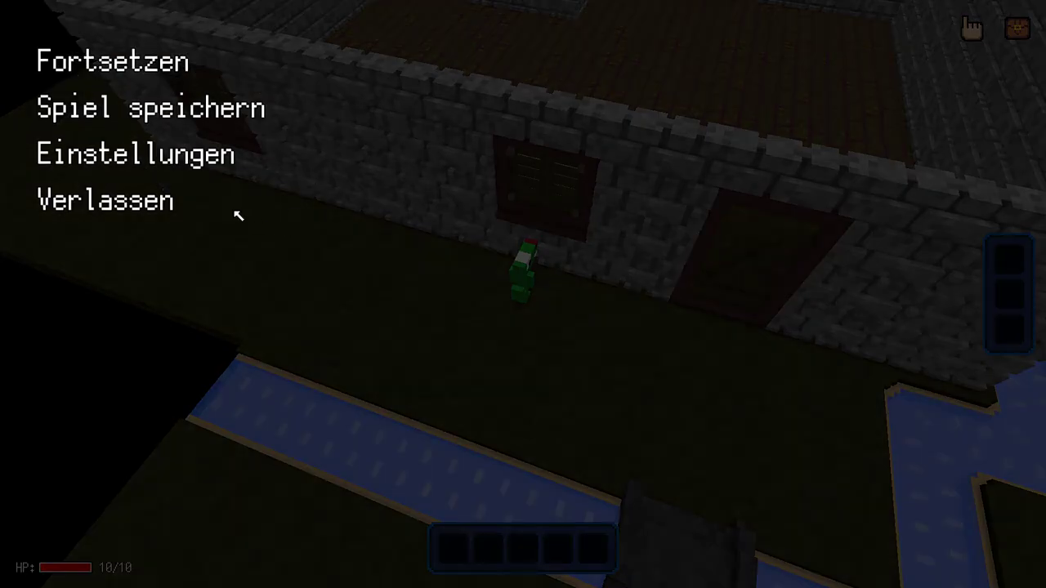
click(159, 201)
click(455, 324)
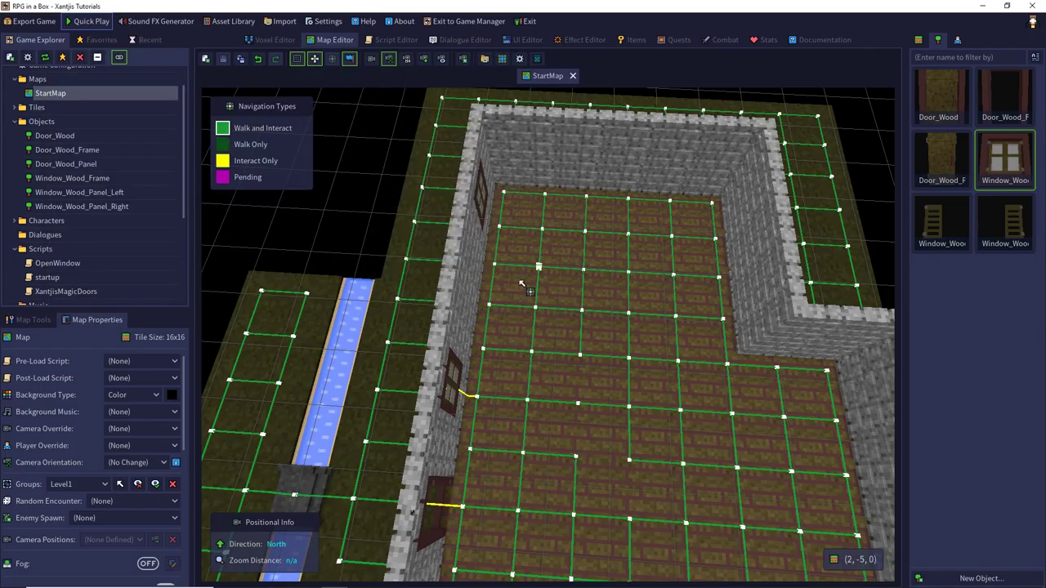
- Delete both placed Window_Wood_Frame objects from the StartMap building's front wall
middle_drag(522, 283, 678, 273)
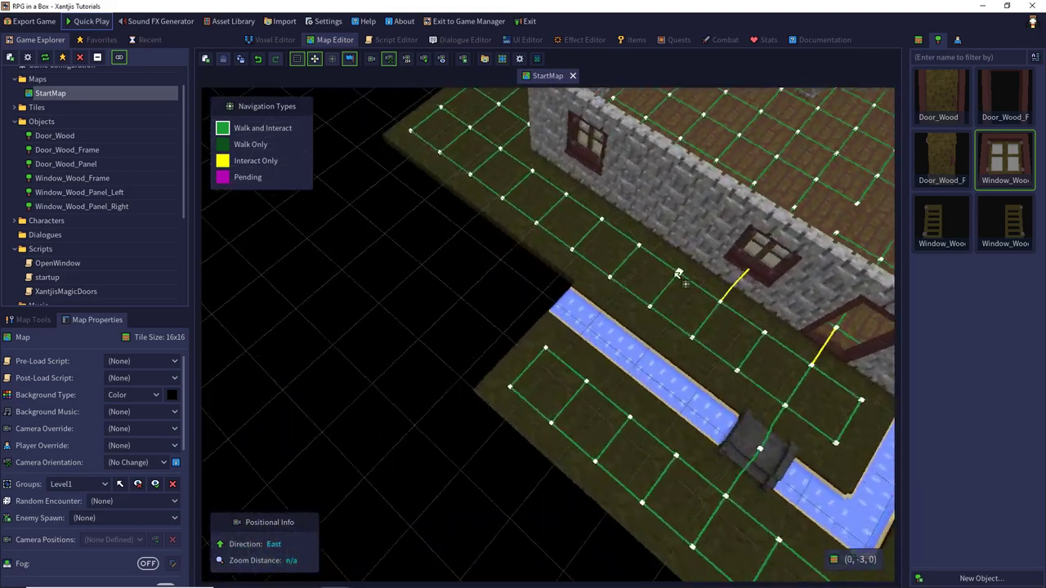
scroll(678, 273, down, 5)
click(33, 320)
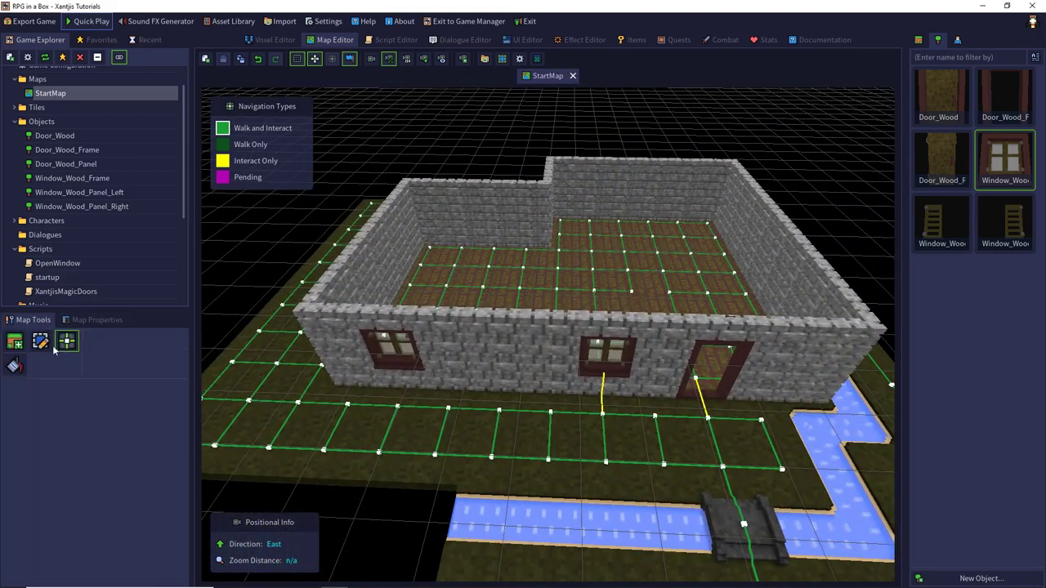
click(41, 341)
click(392, 360)
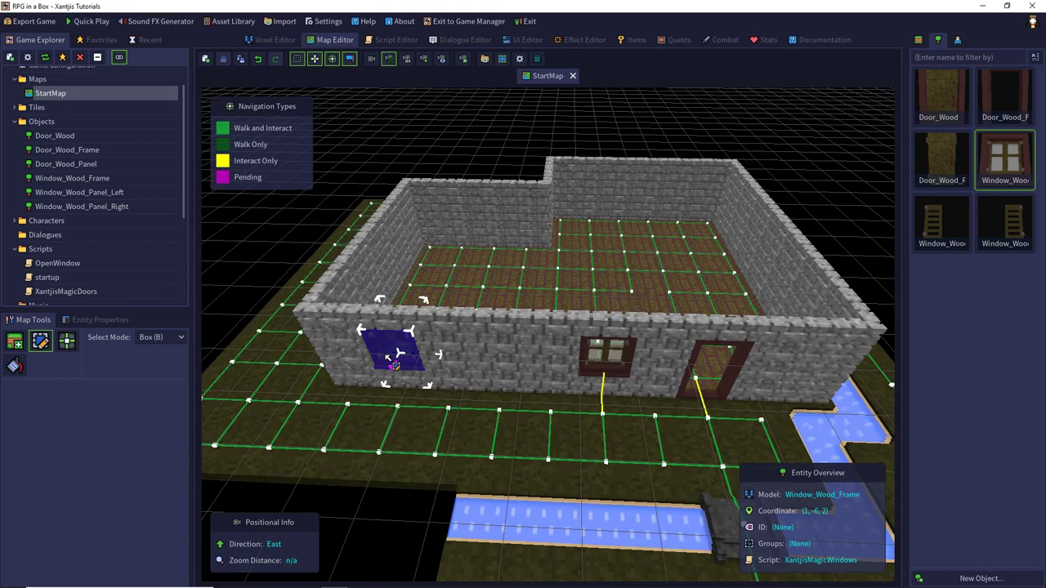
key(Delete)
click(609, 355)
key(Delete)
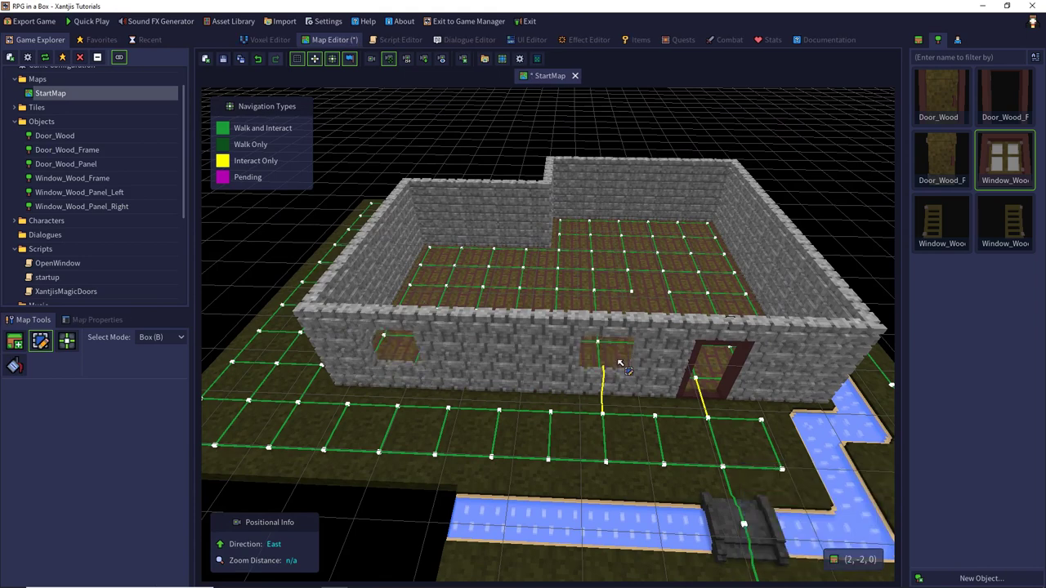
- Place fresh Window_Wood_Frame objects in the two empty window openings of the building's front wall
click(989, 174)
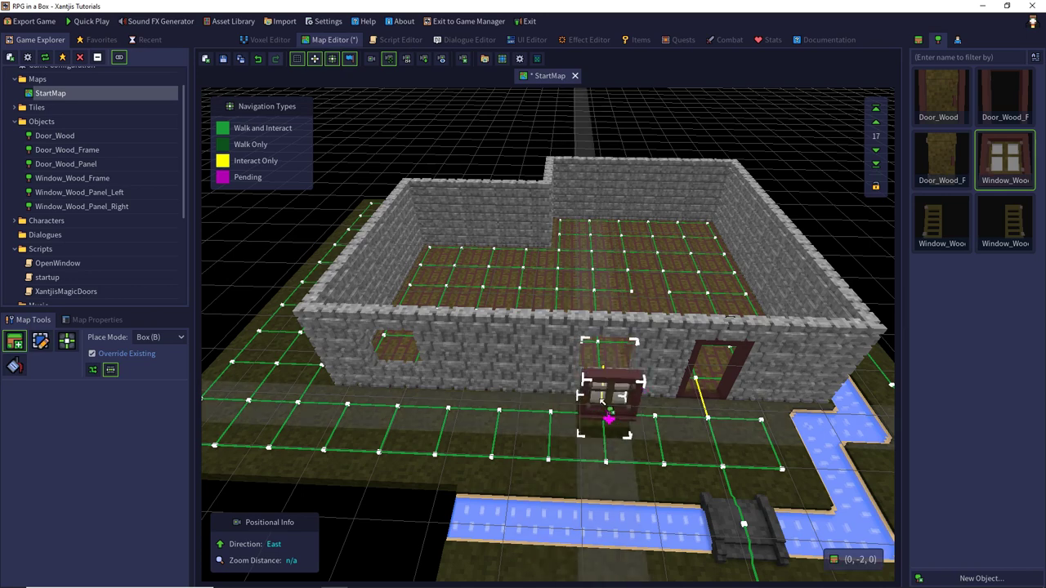
click(605, 402)
click(412, 374)
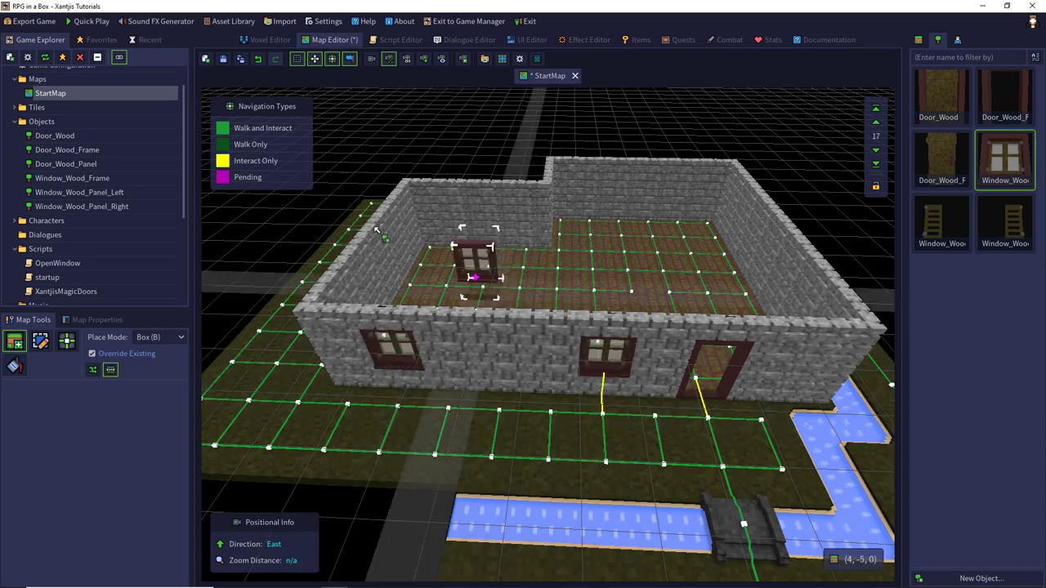
- Play-test a new game, toggle the shutters of the window nearest the door several times, and quit back to the editor
click(91, 22)
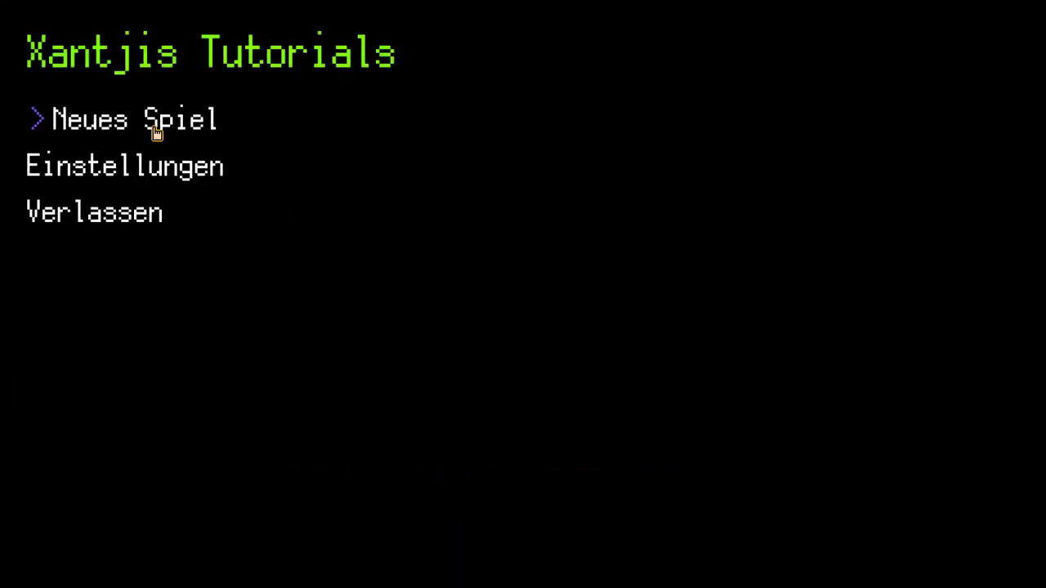
click(156, 131)
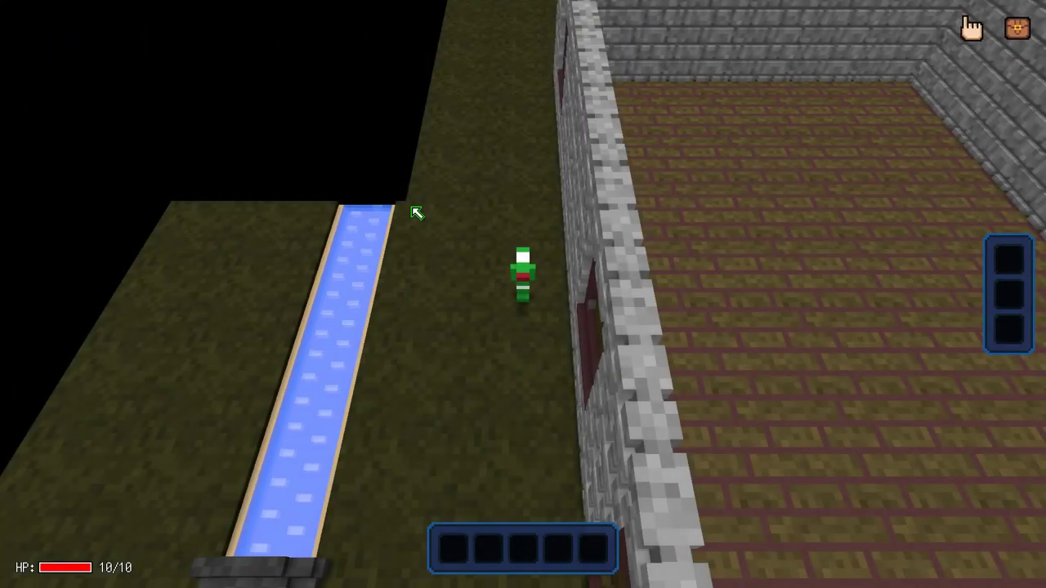
middle_drag(413, 208, 598, 212)
click(619, 238)
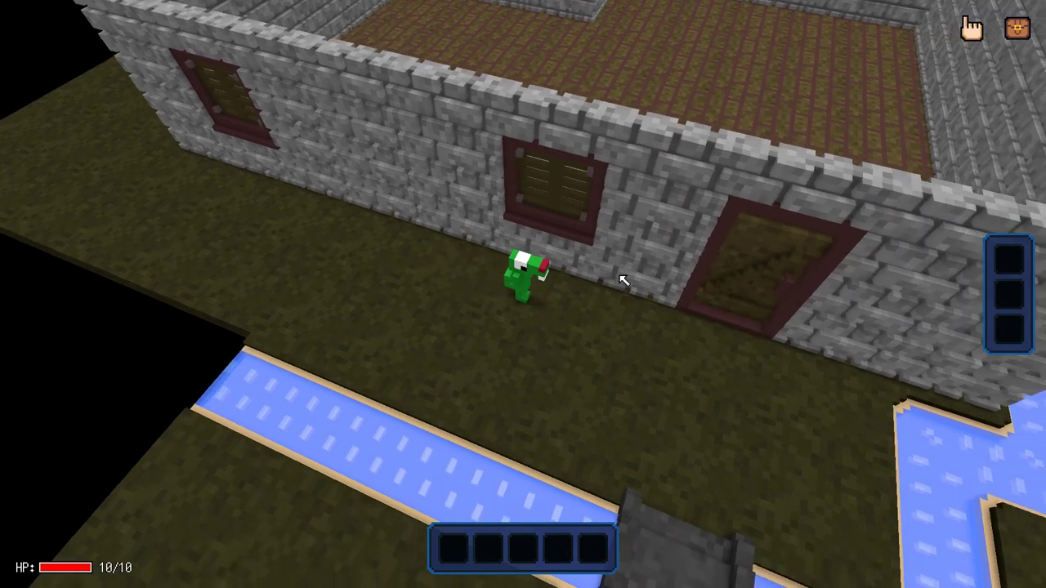
click(544, 220)
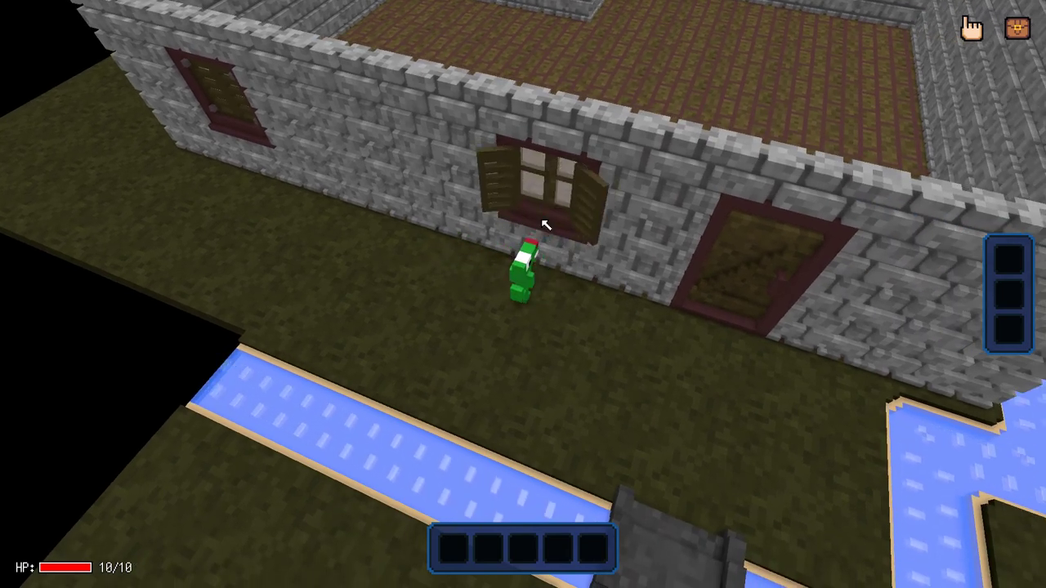
click(541, 225)
click(540, 229)
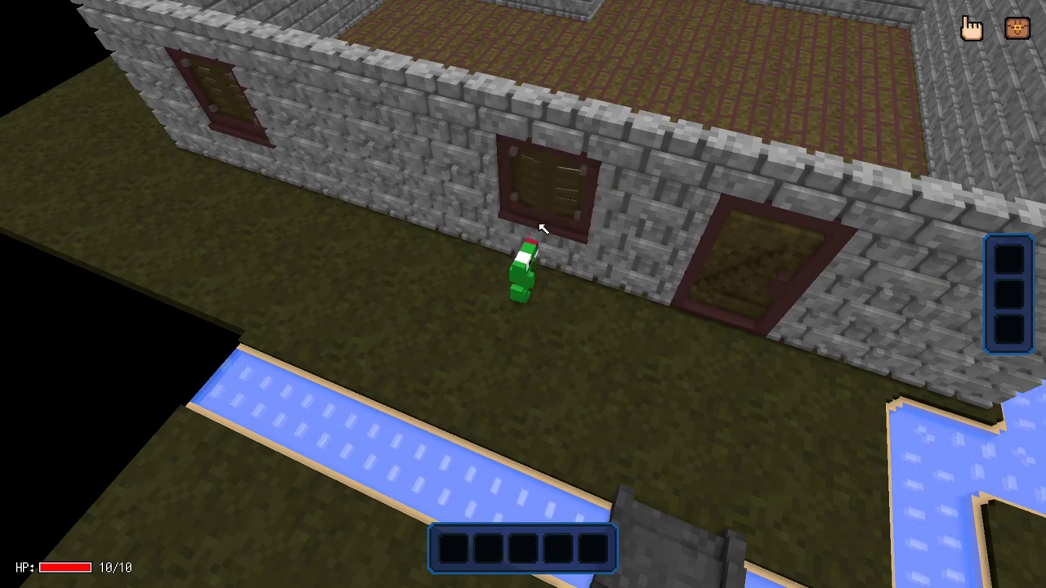
click(541, 229)
key(Escape)
click(162, 214)
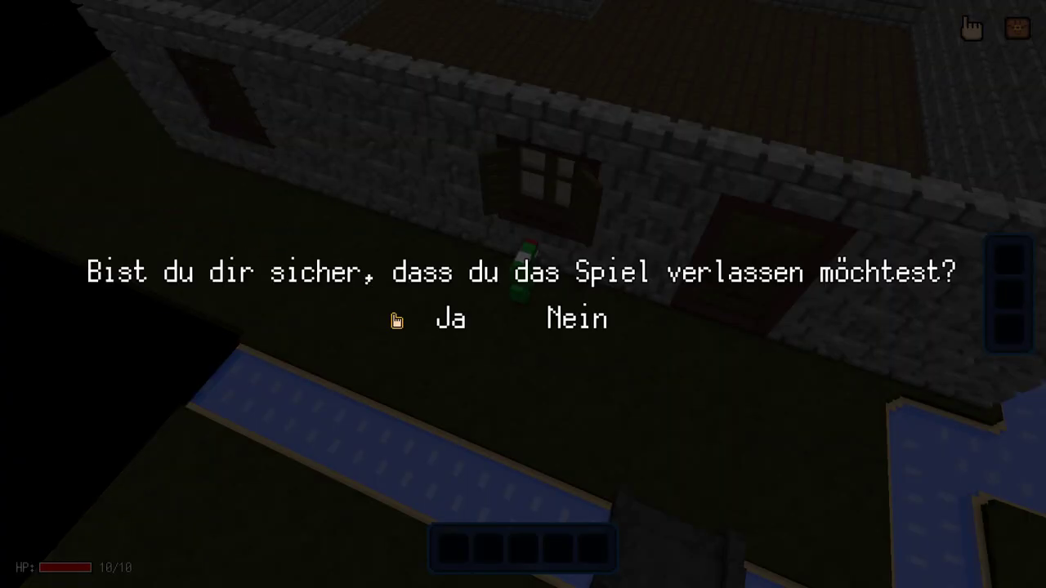
click(435, 315)
- Check the Window_Wood_Frame animation name, set the Else branch's Play Animation in the OpenWindow script to close, and save the script
click(397, 40)
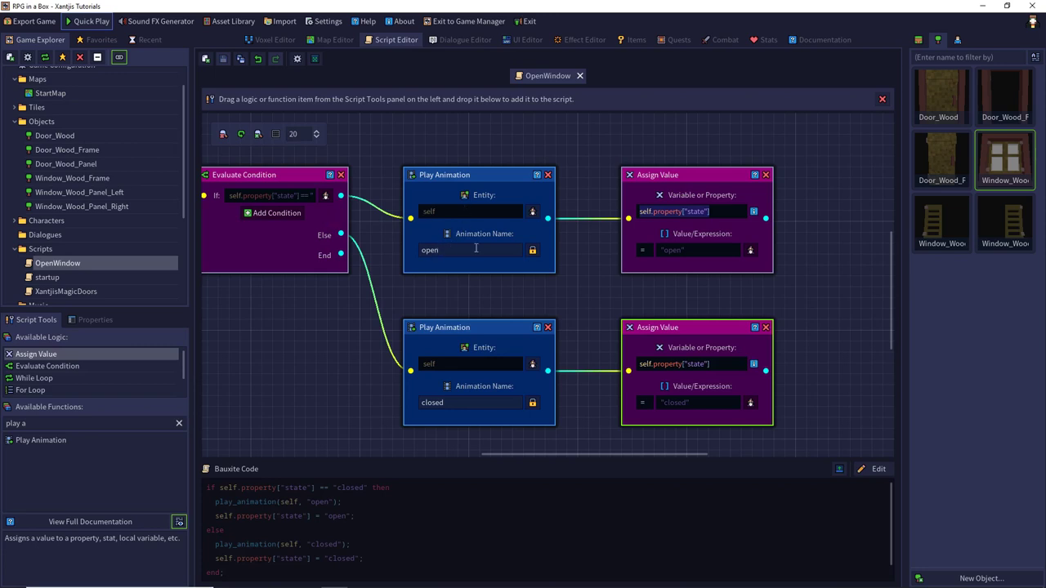
click(717, 212)
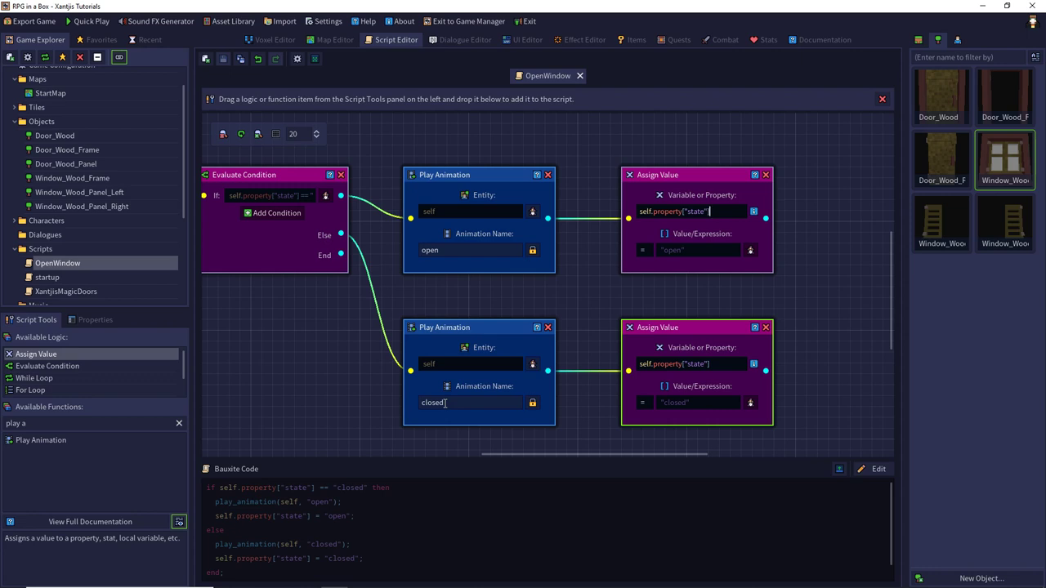
double_click(475, 406)
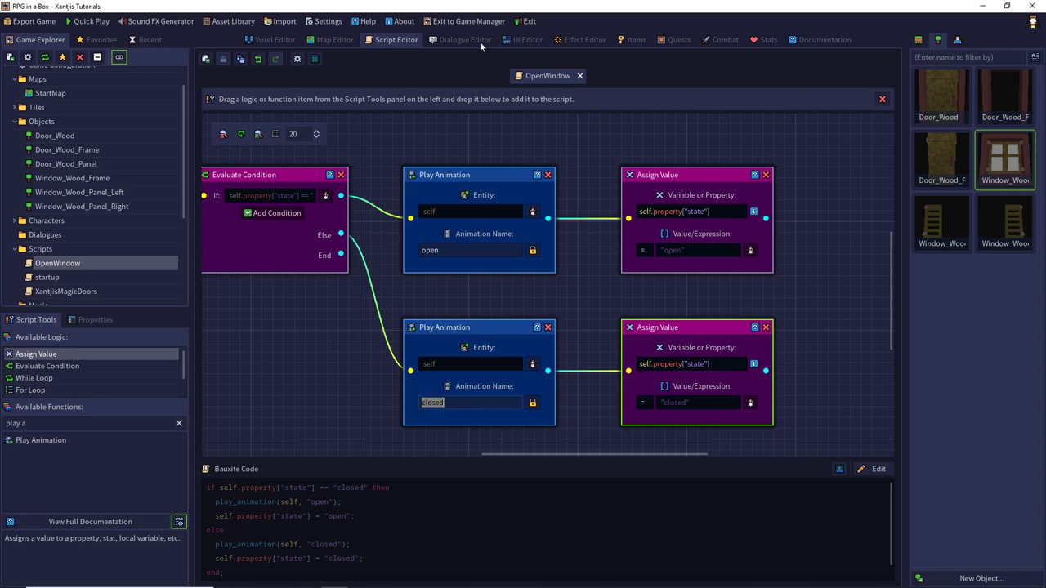
click(335, 40)
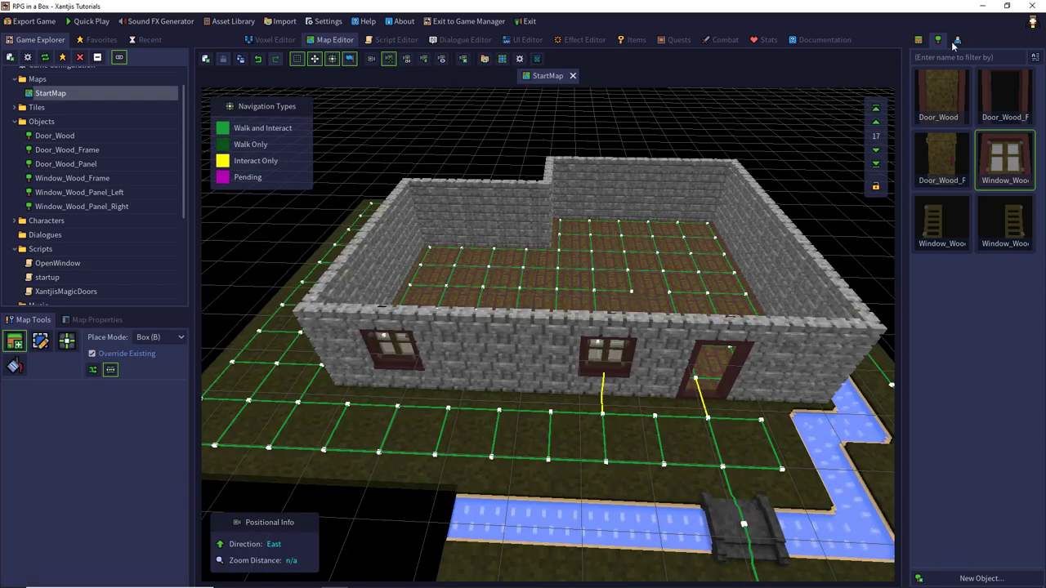
double_click(1009, 153)
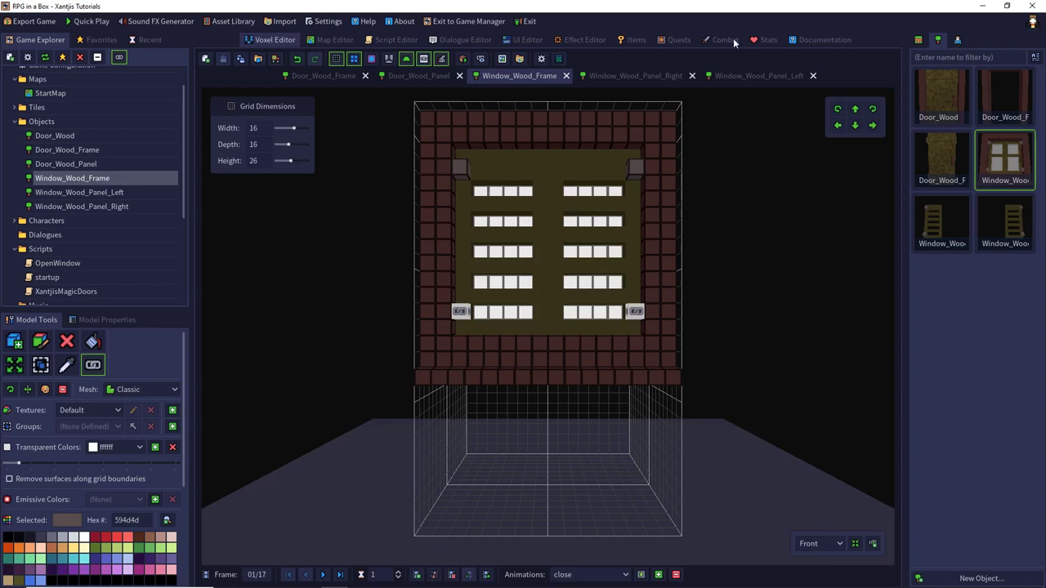
click(566, 75)
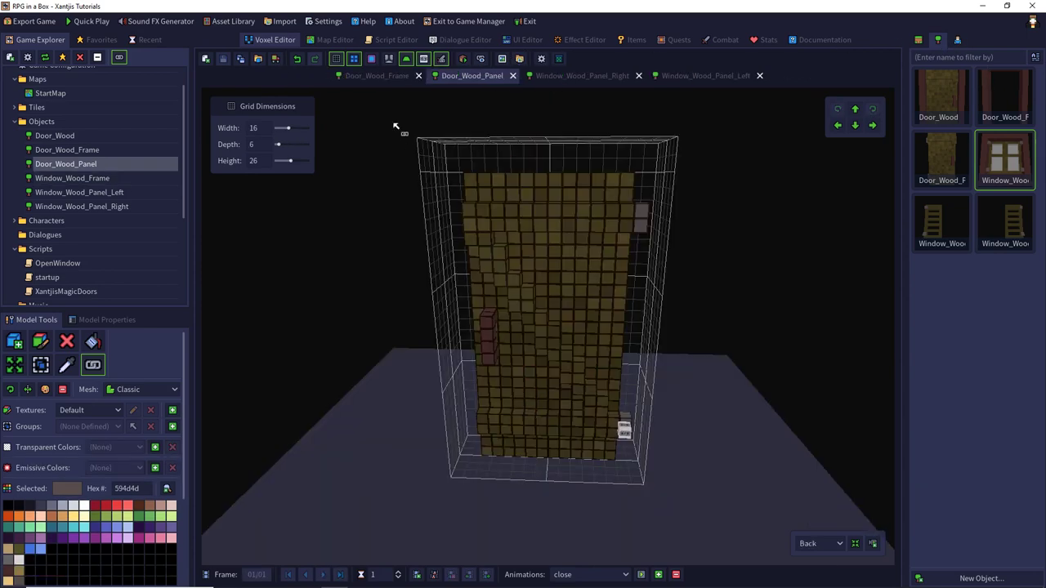
click(390, 40)
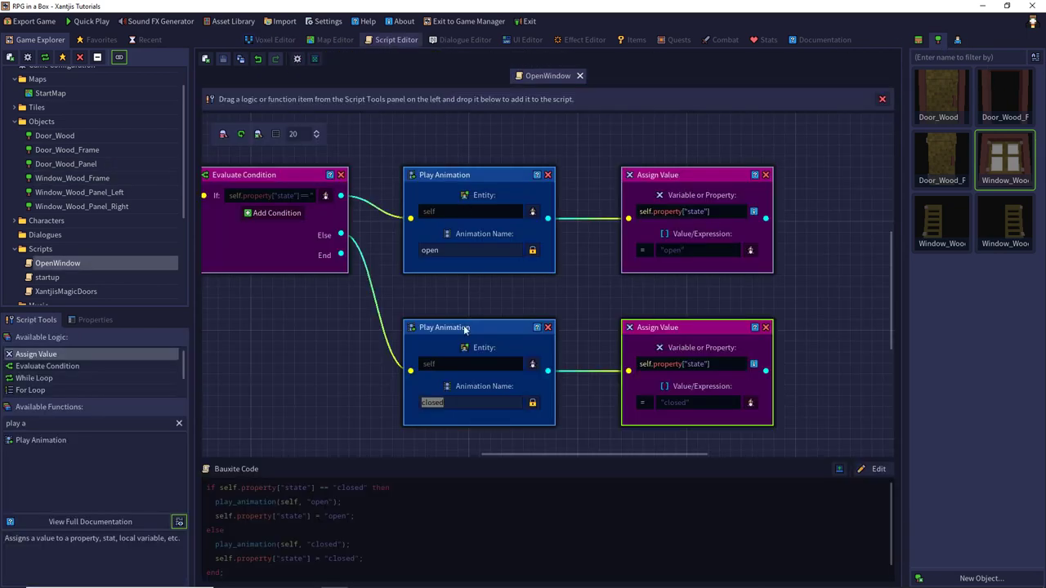
click(446, 404)
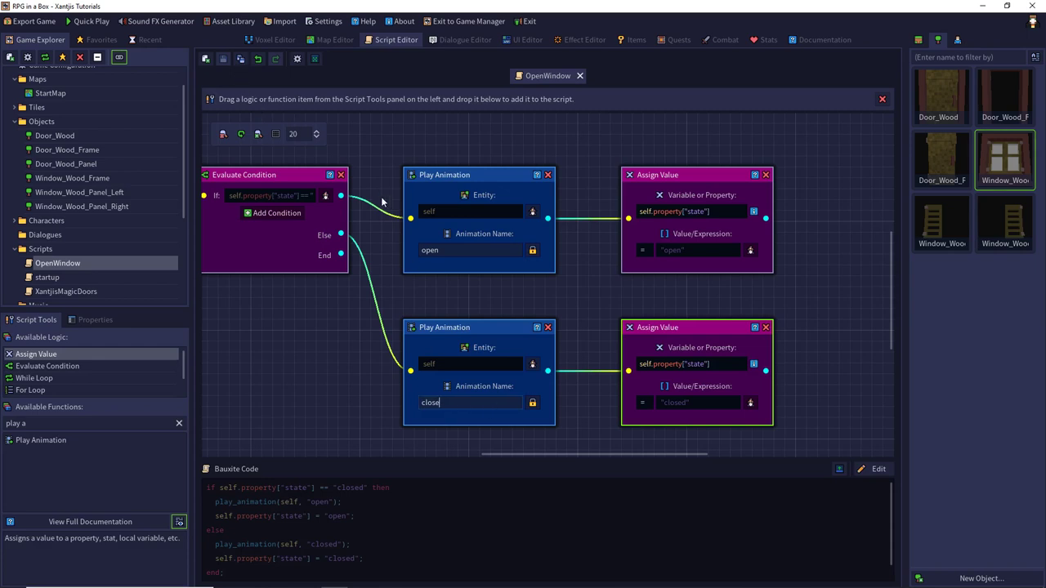
click(357, 135)
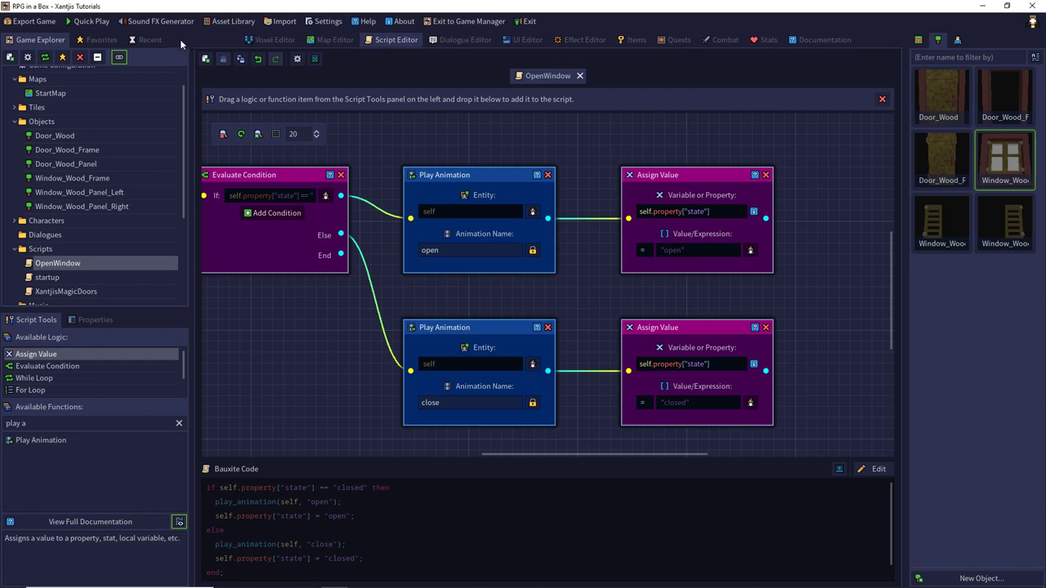
- Play-test the corrected OpenWindow script by repeatedly opening and closing the window nearest the door, then quit the game
click(278, 40)
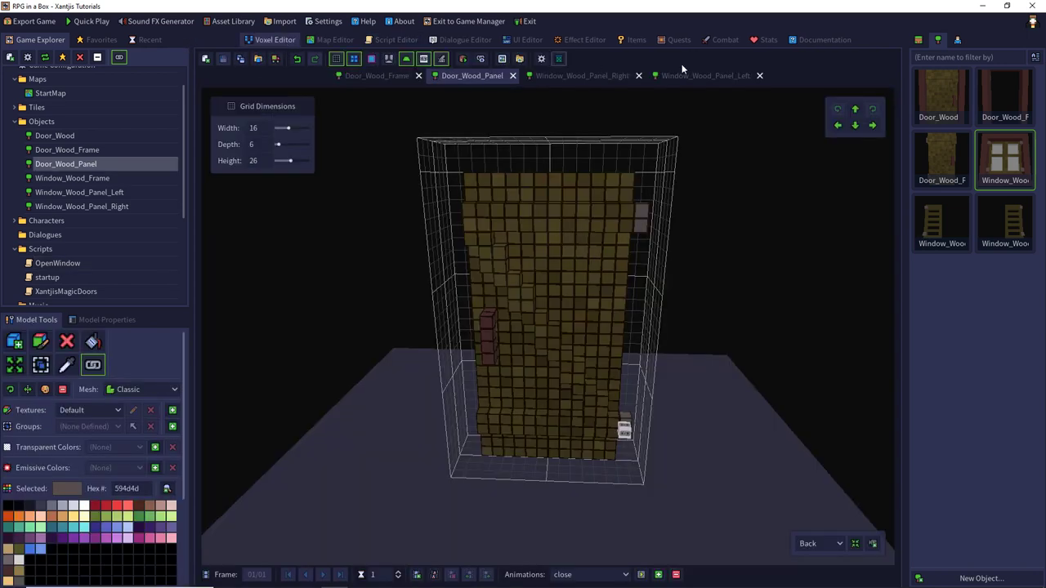
click(89, 22)
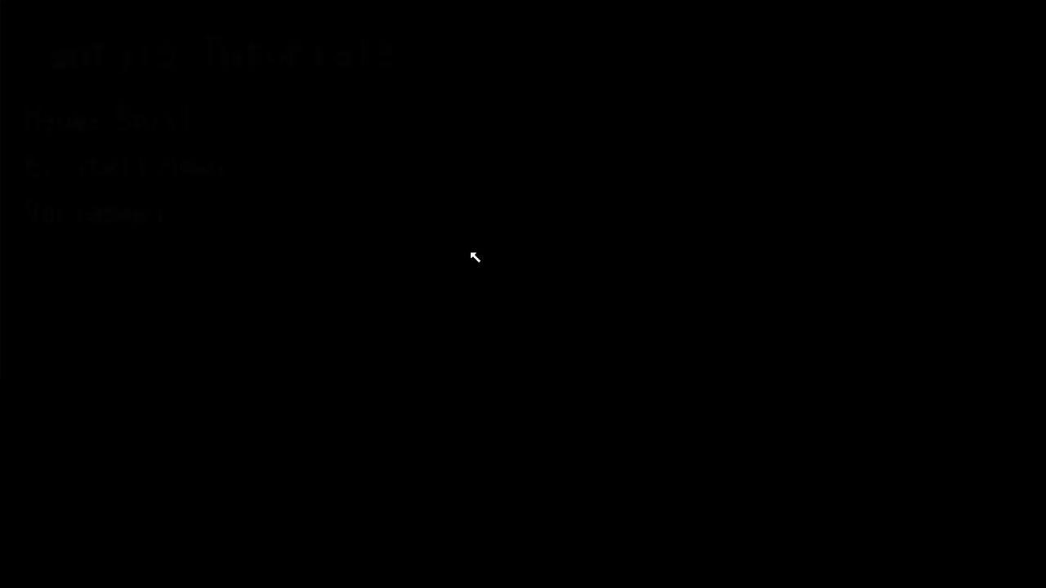
click(126, 123)
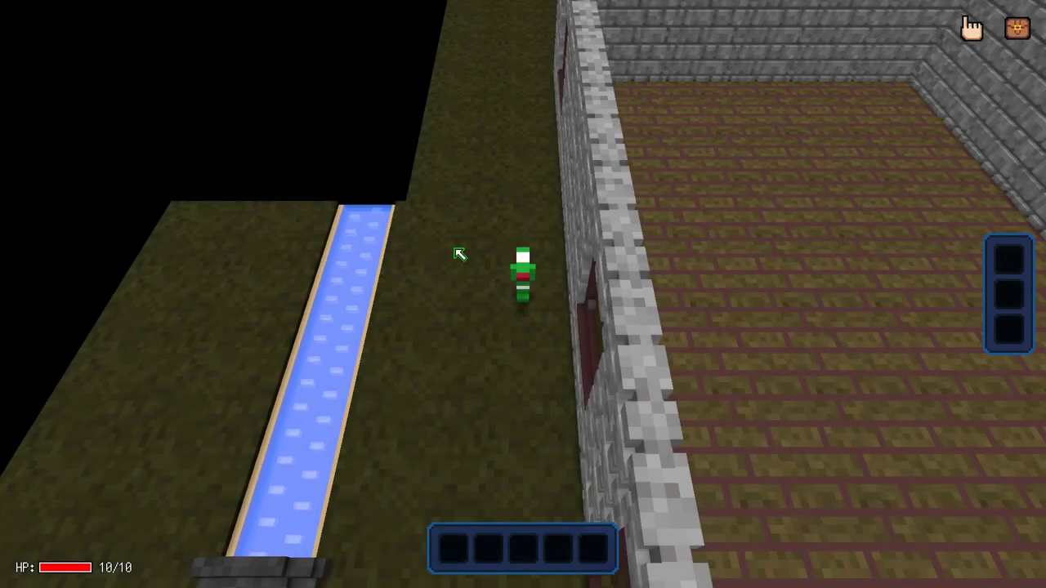
middle_drag(454, 250, 595, 237)
click(596, 238)
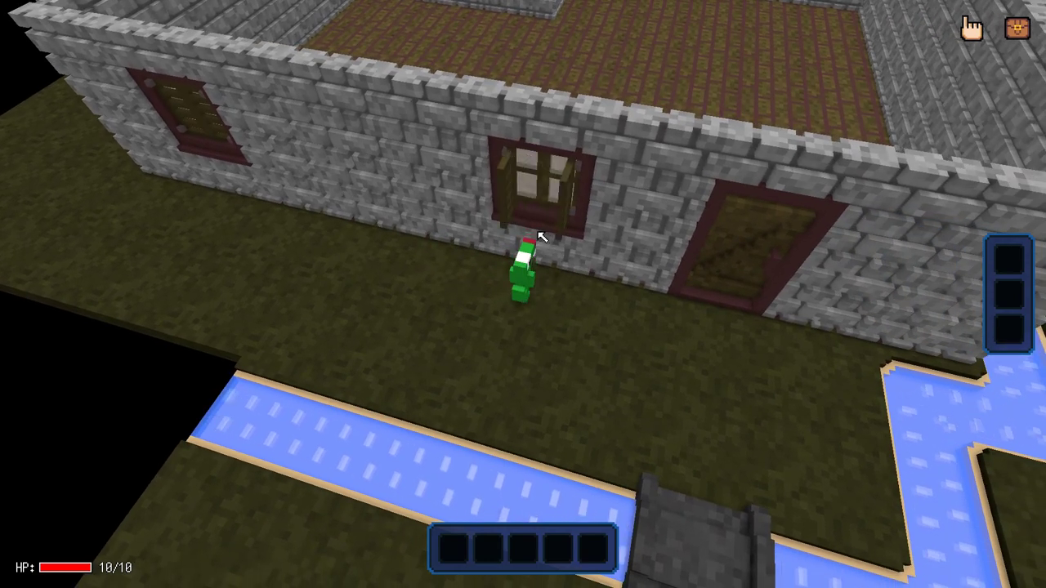
click(540, 230)
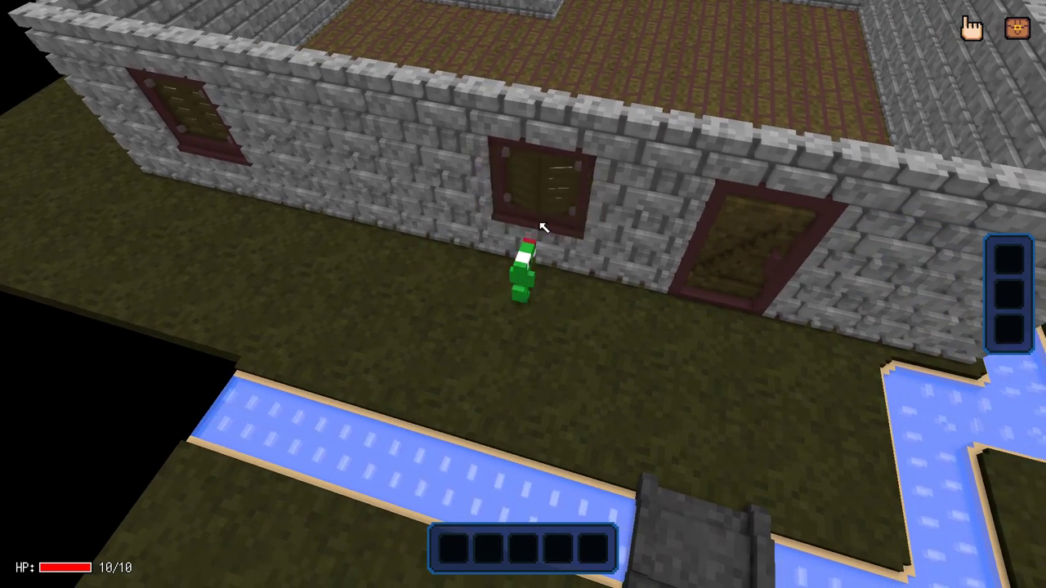
click(544, 228)
click(542, 225)
middle_drag(559, 358, 598, 331)
key(Escape)
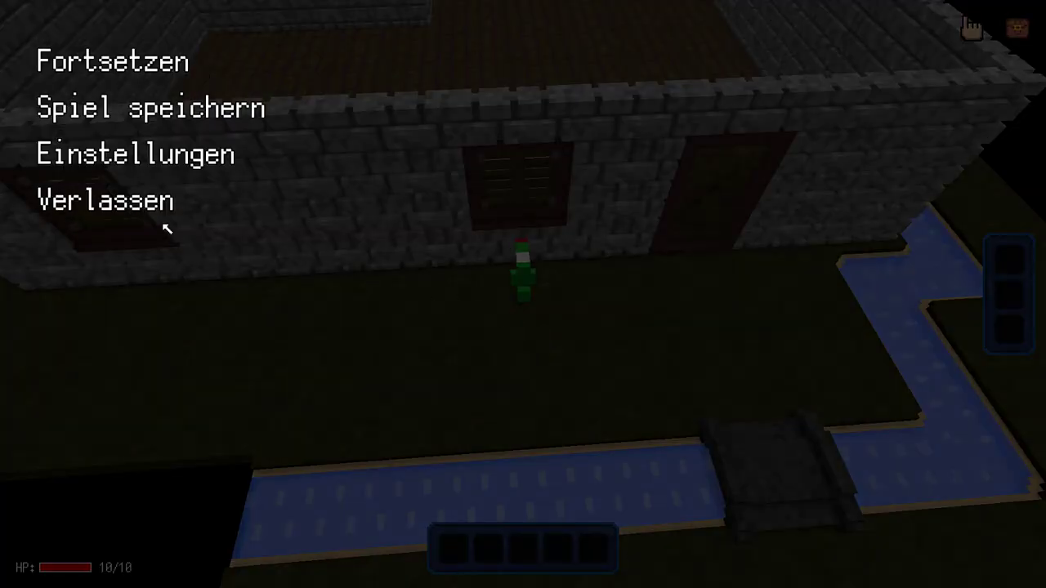
click(147, 204)
click(455, 331)
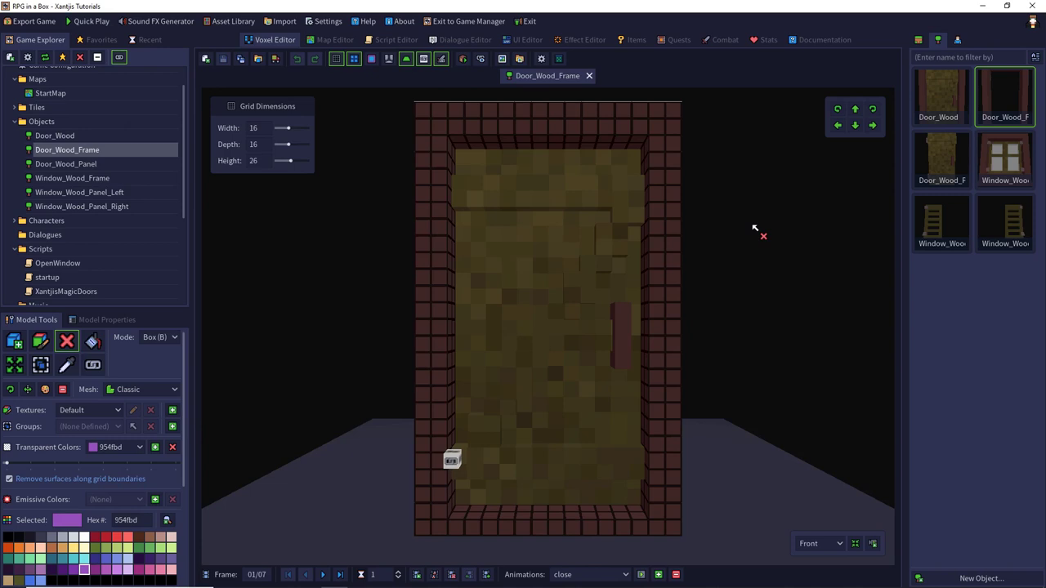
- Fill the opening of the Door_Wood_Frame model with a flat box of voxels in the dark color 191824
right_drag(754, 229, 744, 275)
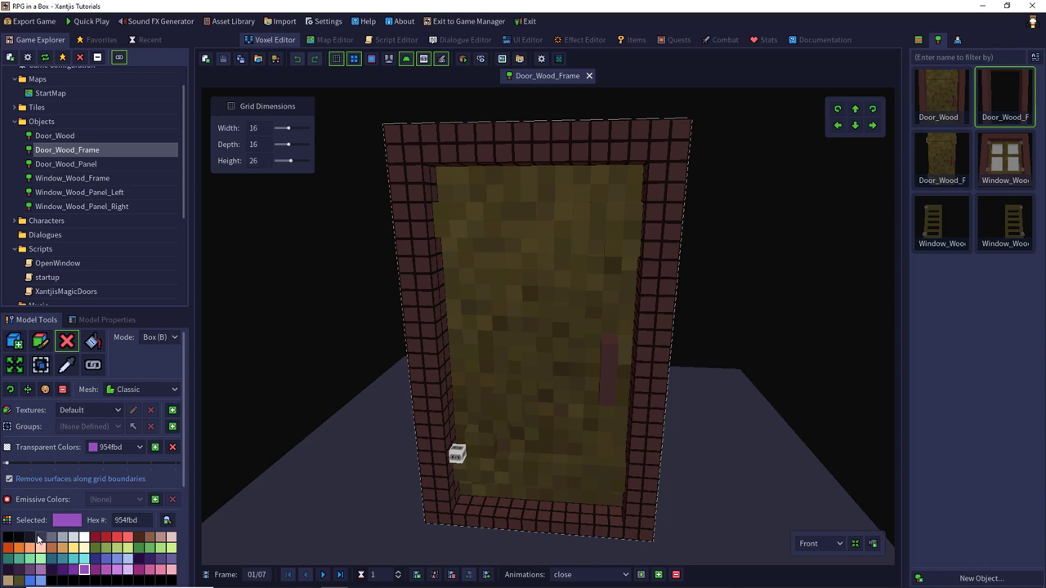
click(19, 538)
click(29, 537)
click(15, 340)
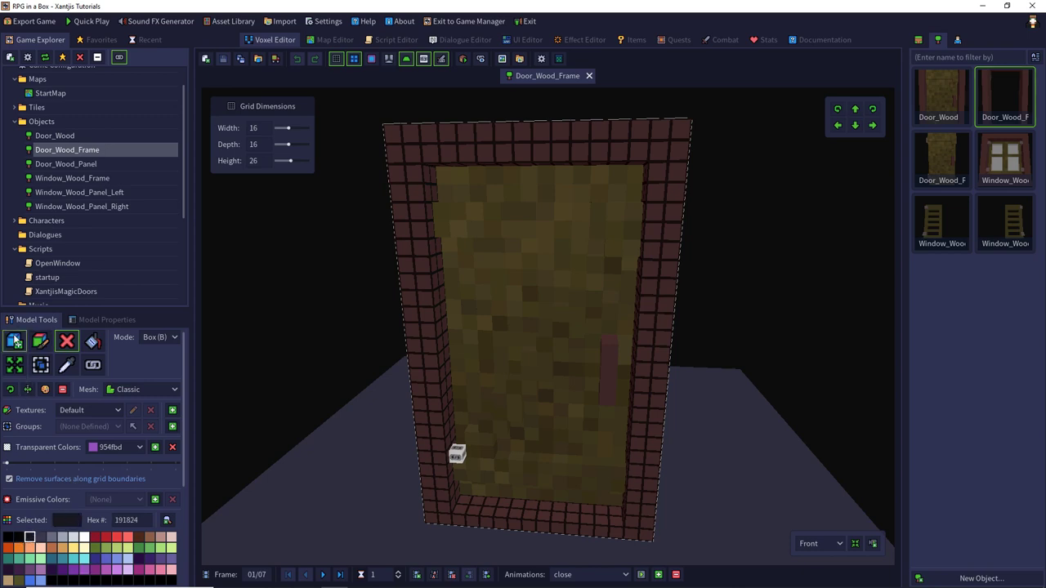
middle_drag(364, 264, 403, 211)
drag(406, 175, 543, 524)
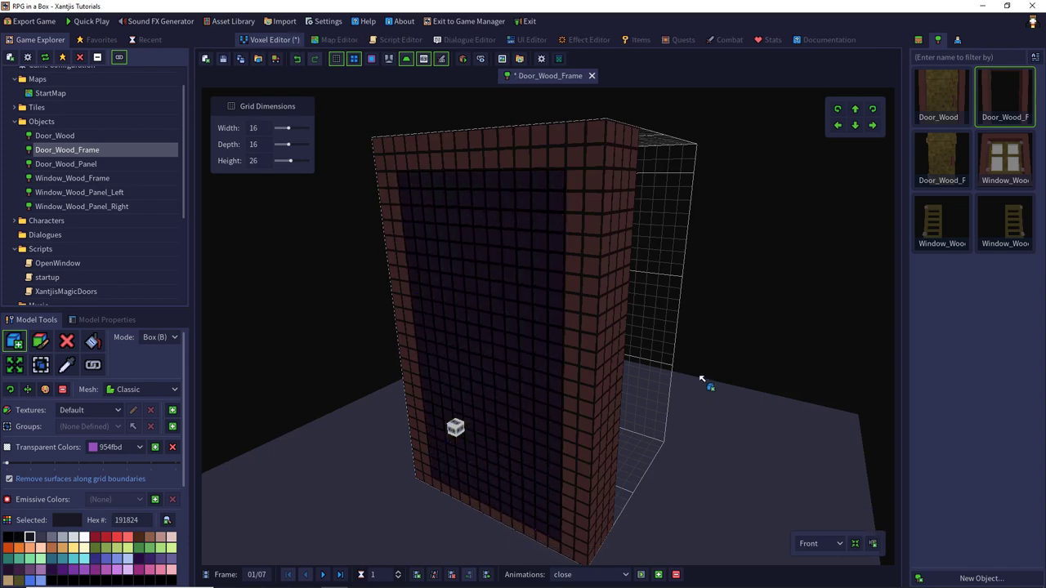
- Fill the opening on the back side of Door_Wood_Frame with a box of voxels in color 191824
right_drag(701, 381, 430, 371)
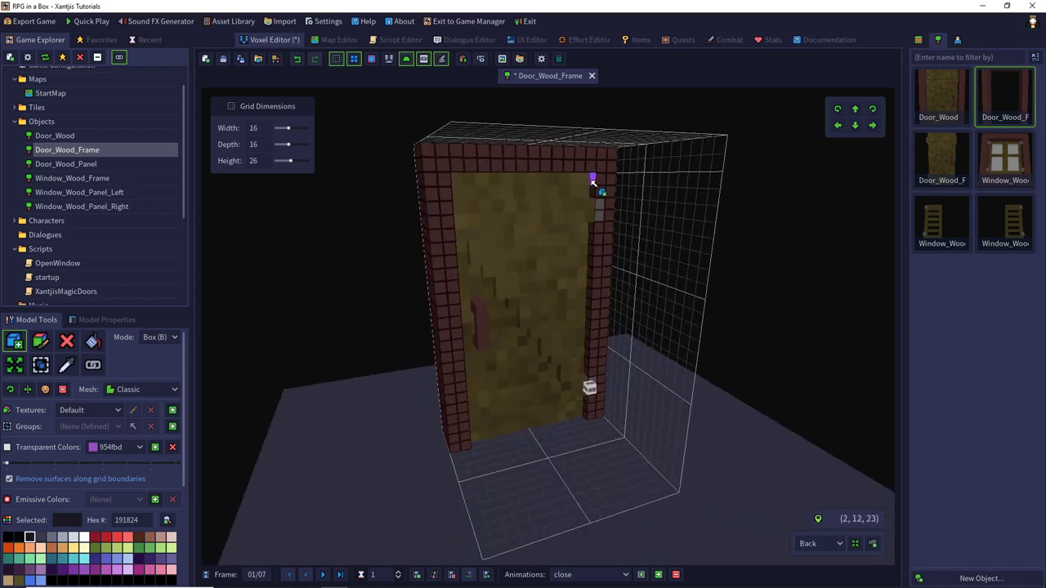
drag(595, 178, 477, 444)
right_drag(360, 252, 610, 243)
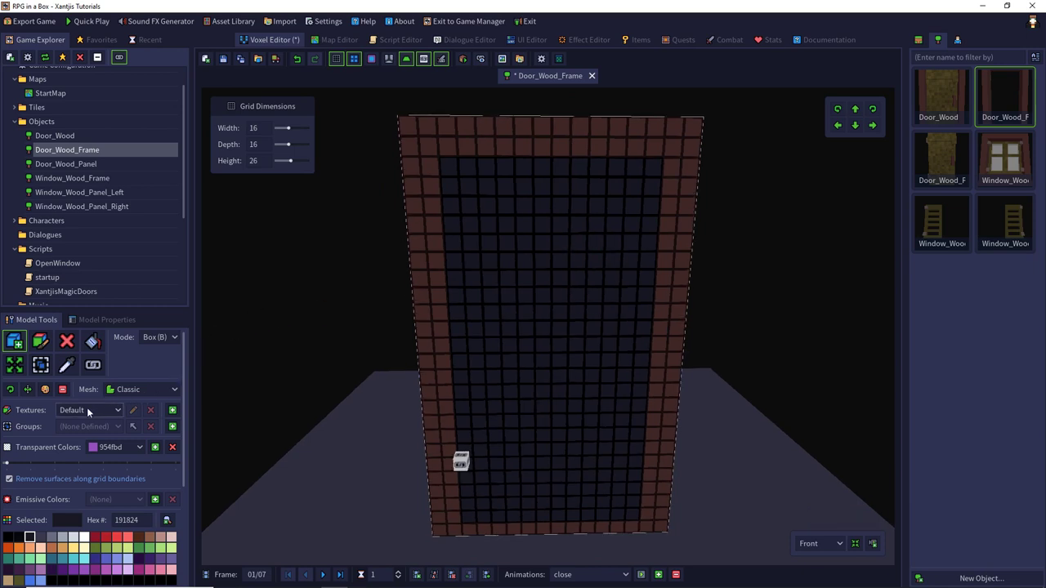
- Replace transparent color 954fbd with 191824 in Door_Wood_Frame, make it fully transparent, and save the model
click(171, 410)
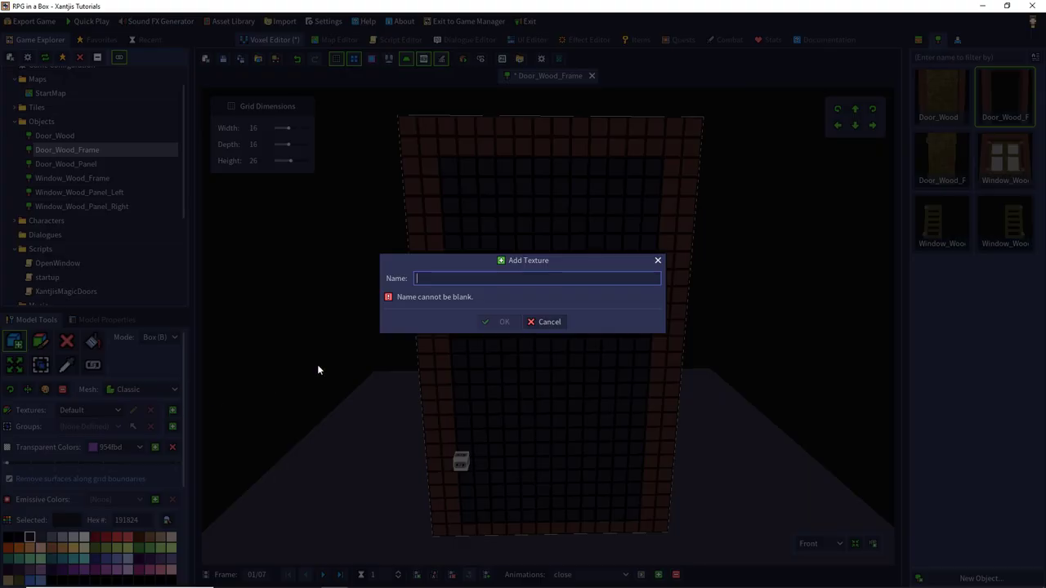
click(545, 321)
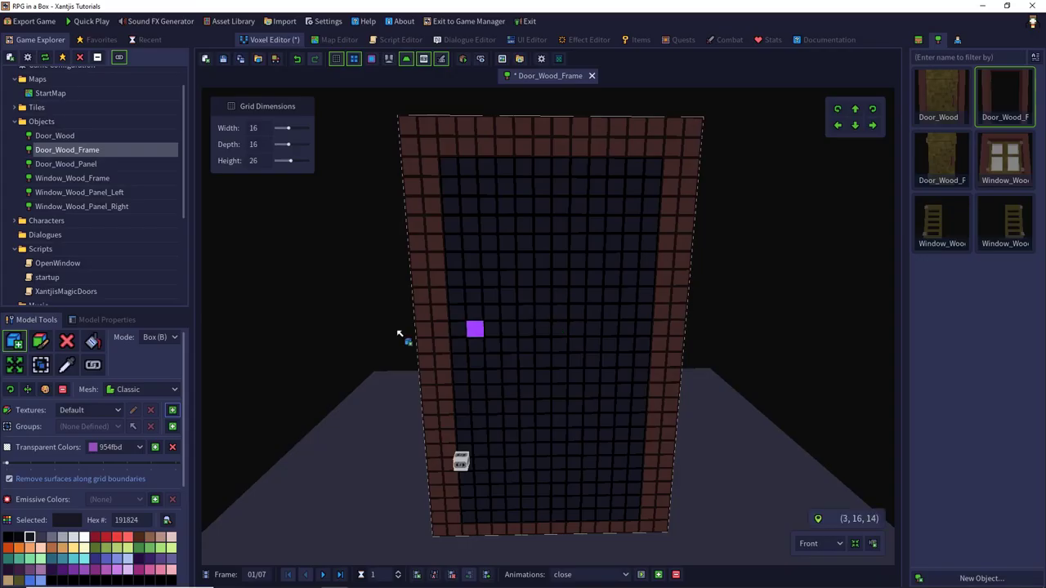
click(171, 448)
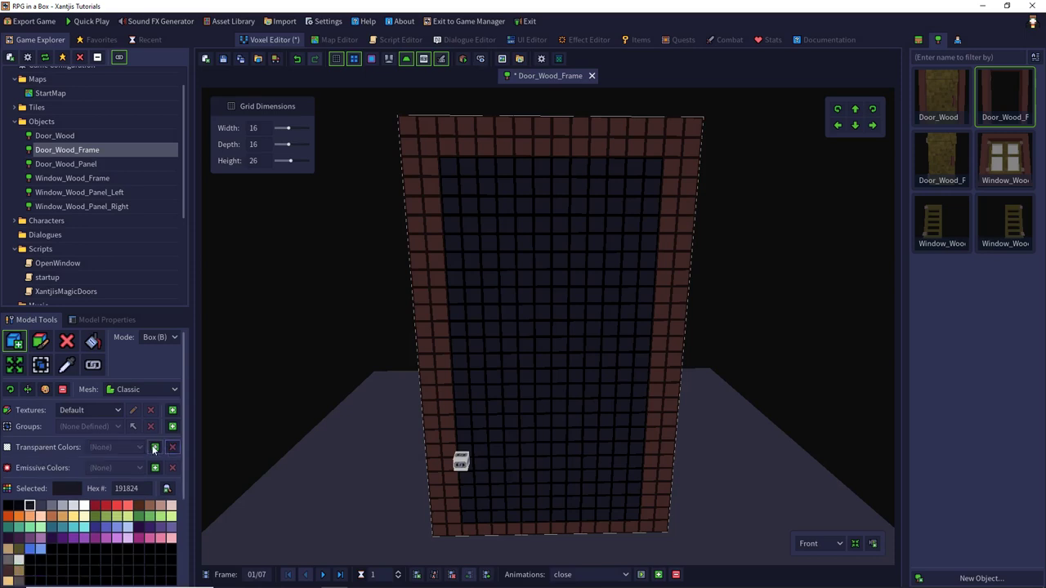
click(66, 365)
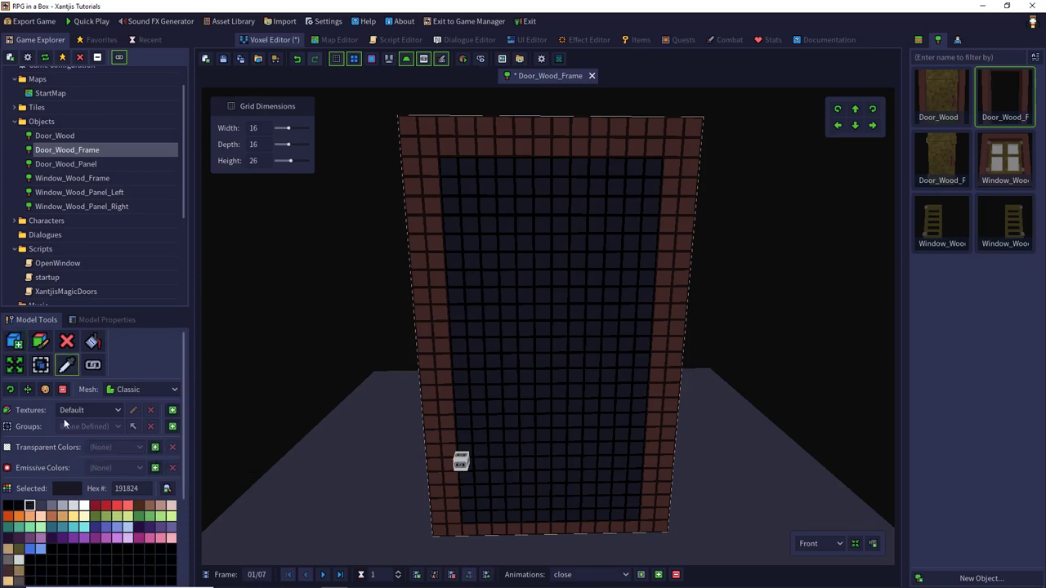
click(154, 448)
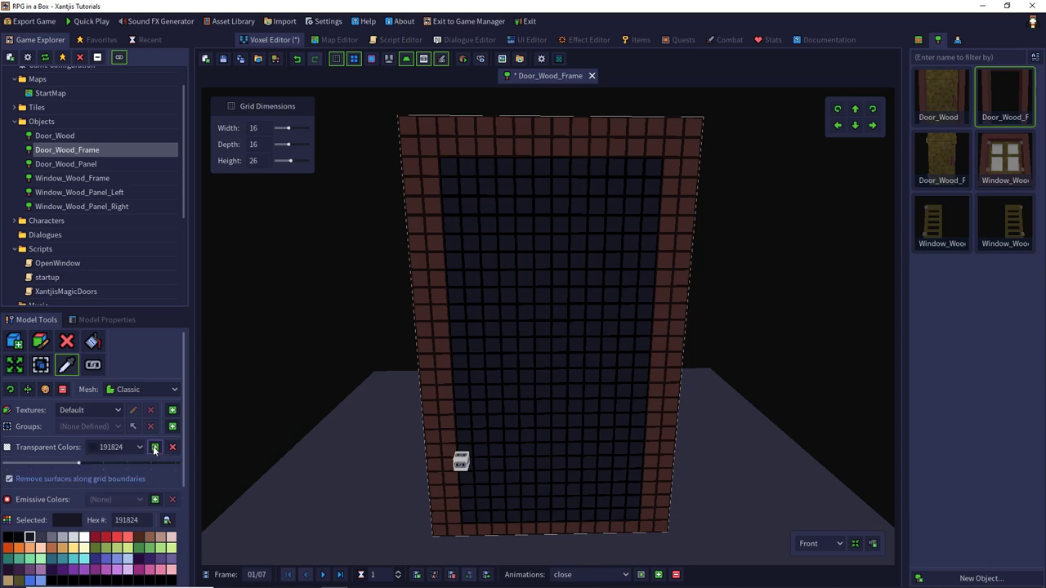
drag(78, 462, 20, 463)
click(240, 60)
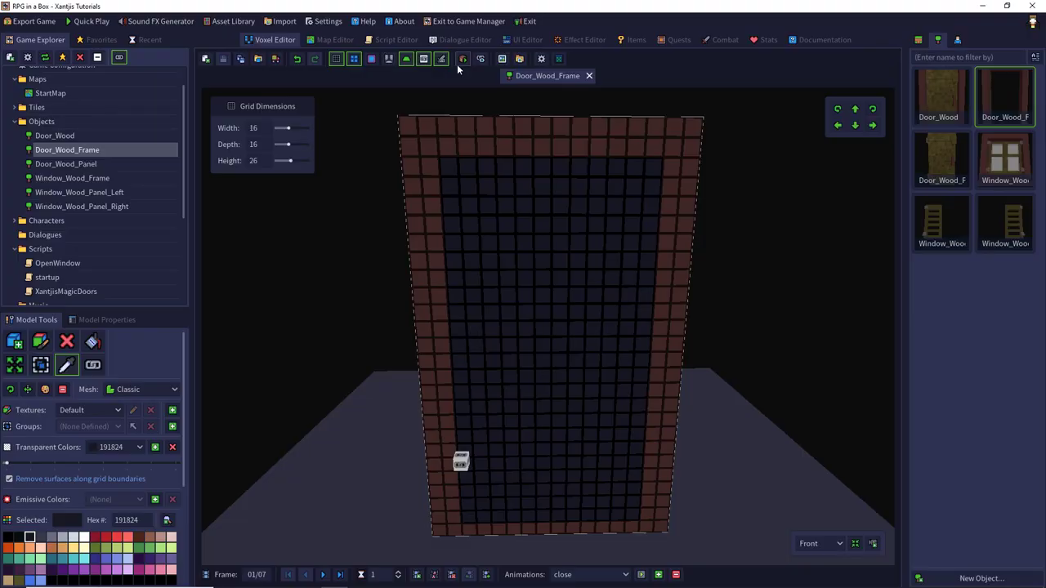
- Preview Door_Wood_Frame without the editing grid and inspect the doorway from both sides
click(459, 60)
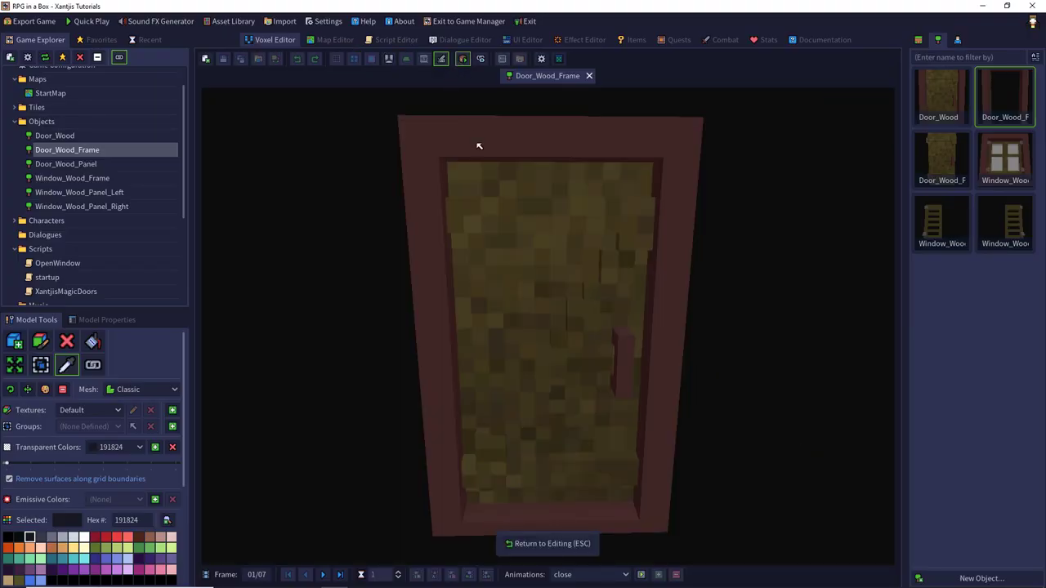
right_drag(572, 229, 465, 236)
middle_drag(493, 249, 347, 265)
right_drag(345, 265, 575, 247)
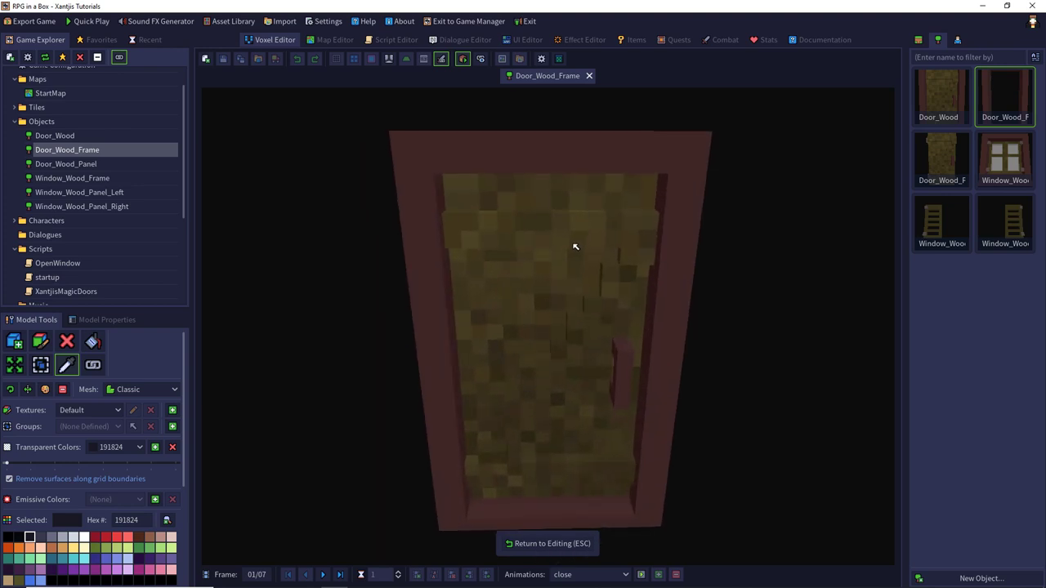
- Open Window_Wood_Frame and box-fill its front opening and entire back side with 191824 voxels
double_click(1013, 162)
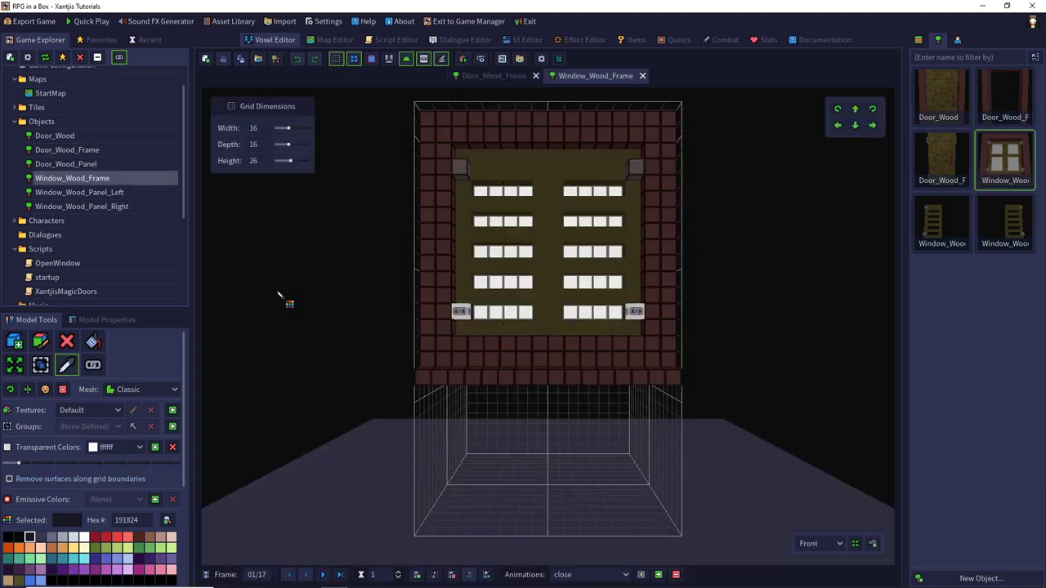
right_drag(334, 238, 301, 313)
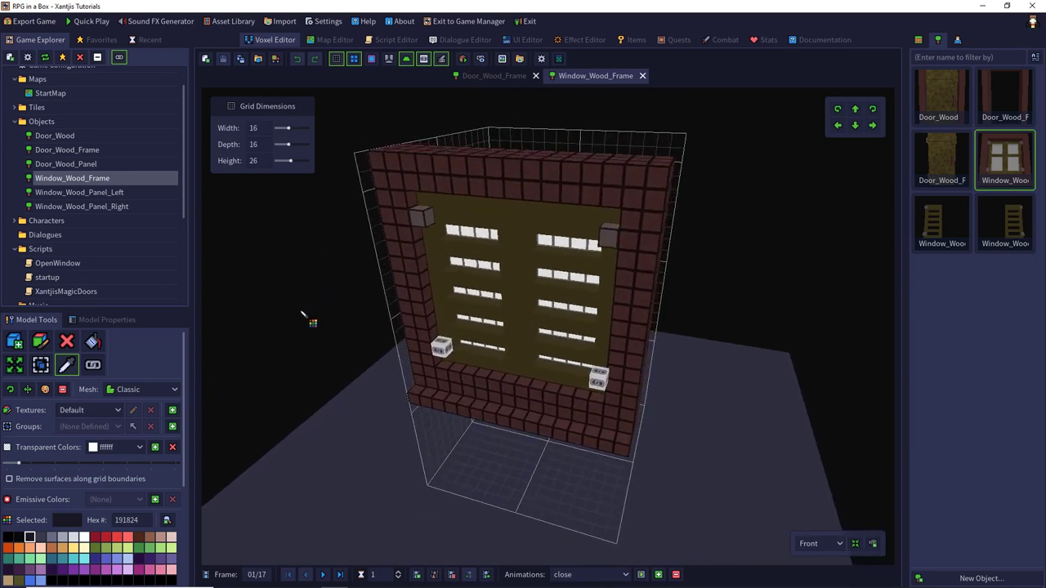
click(14, 341)
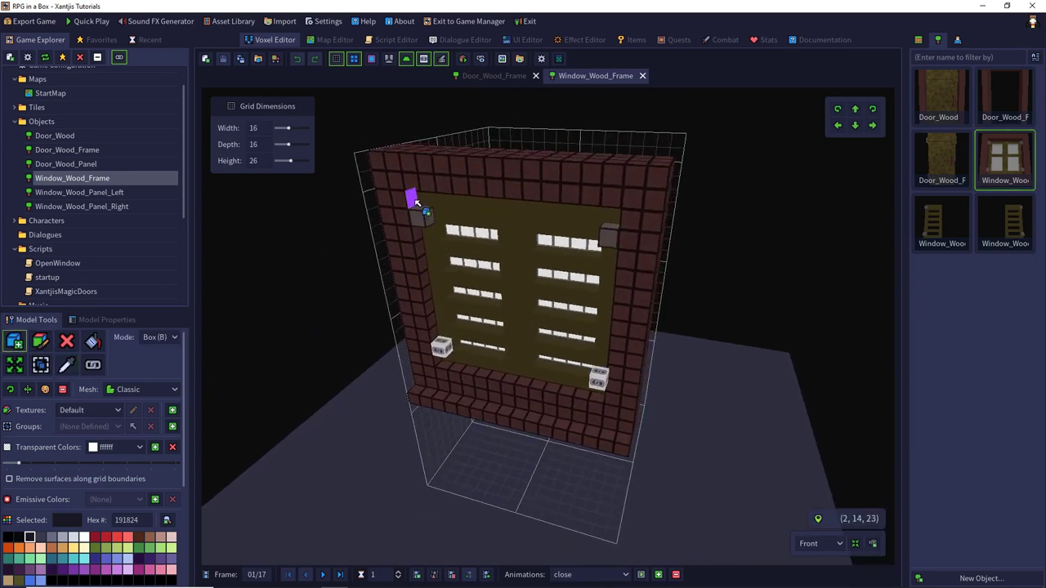
drag(416, 202, 597, 396)
right_drag(598, 395, 510, 303)
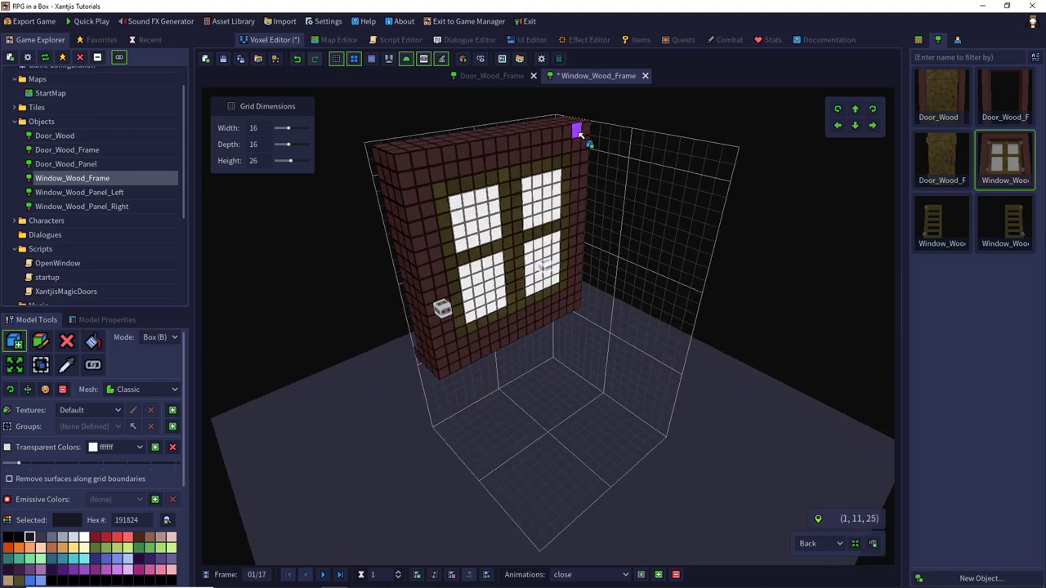
drag(583, 133, 438, 366)
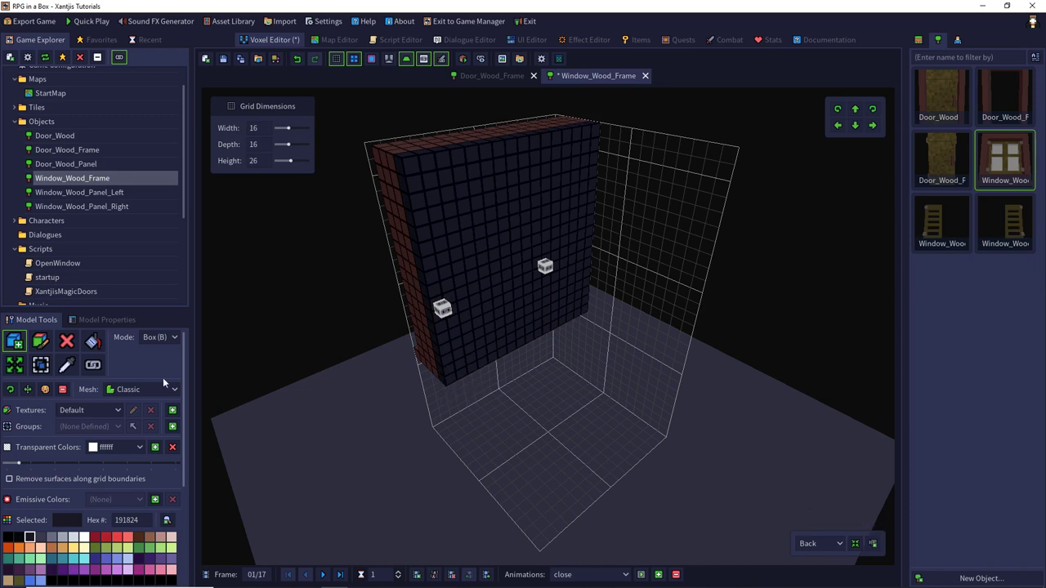
- Add 191824 as a fully transparent color in Window_Wood_Frame, enable removing surfaces along grid boundaries, and save the model
click(155, 448)
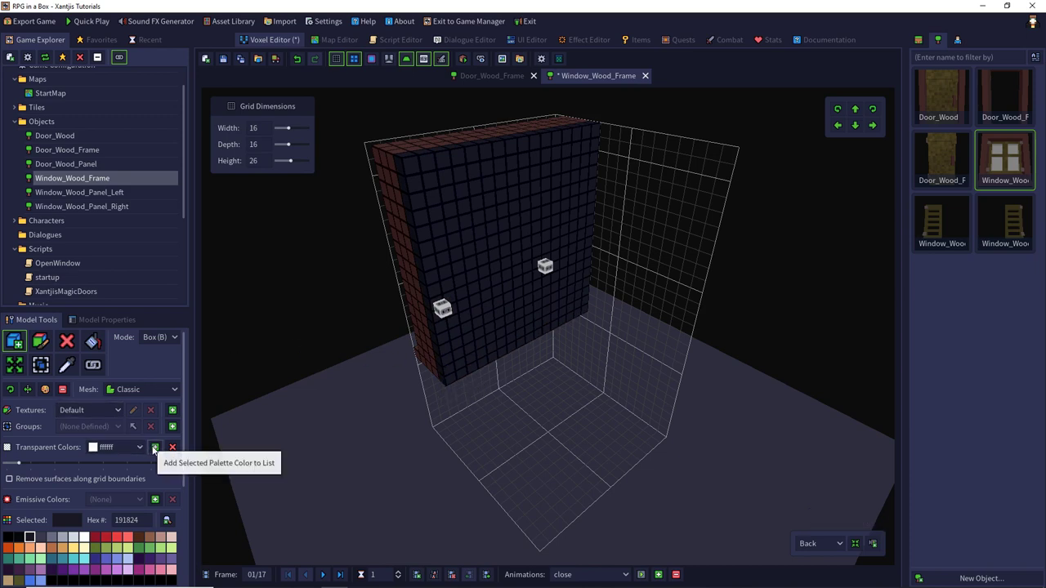
click(155, 448)
drag(78, 463, 5, 463)
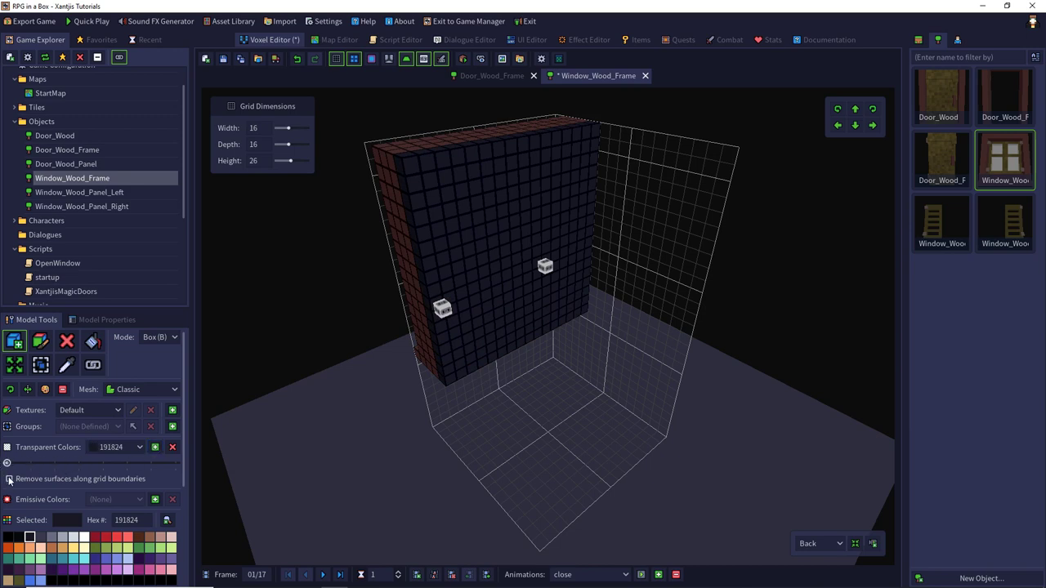
click(9, 480)
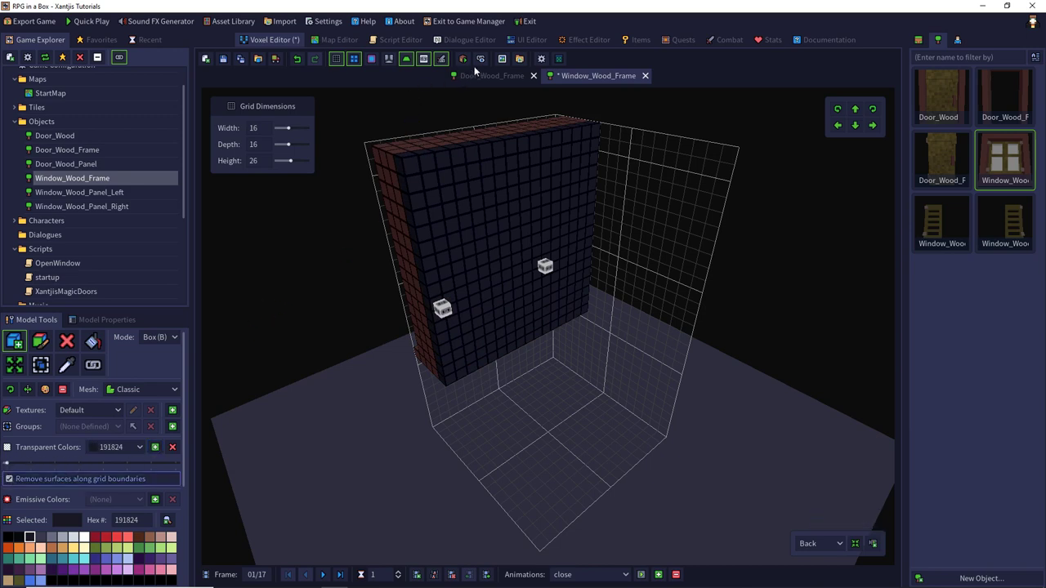
click(223, 59)
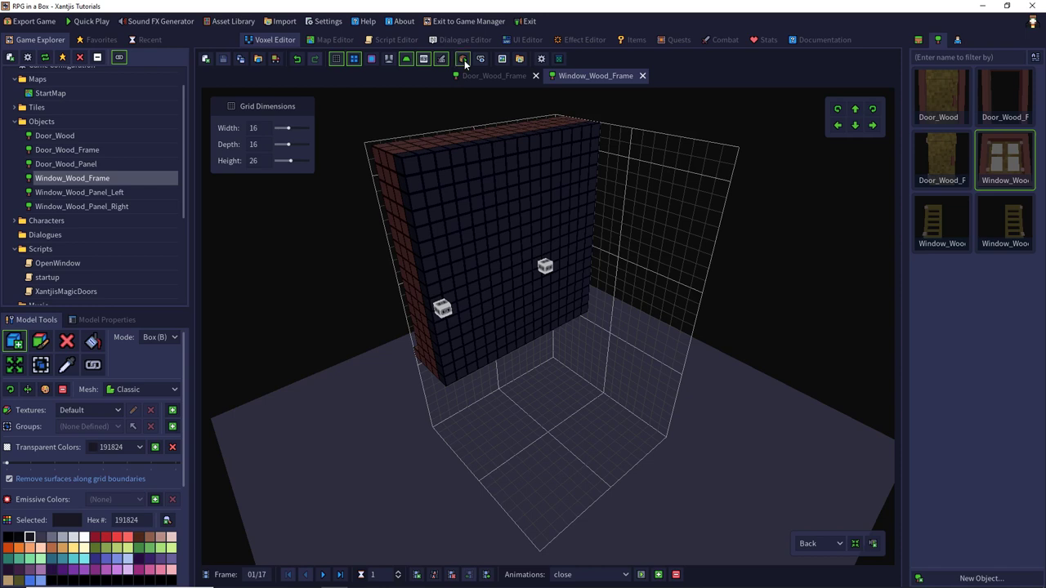
- Preview Window_Wood_Frame, inspect the shutters and glass from front and back, and return to editing
click(462, 60)
mouse_move(515, 184)
middle_down()
mouse_move(729, 170)
mouse_move(517, 173)
middle_up()
right_drag(516, 174, 426, 198)
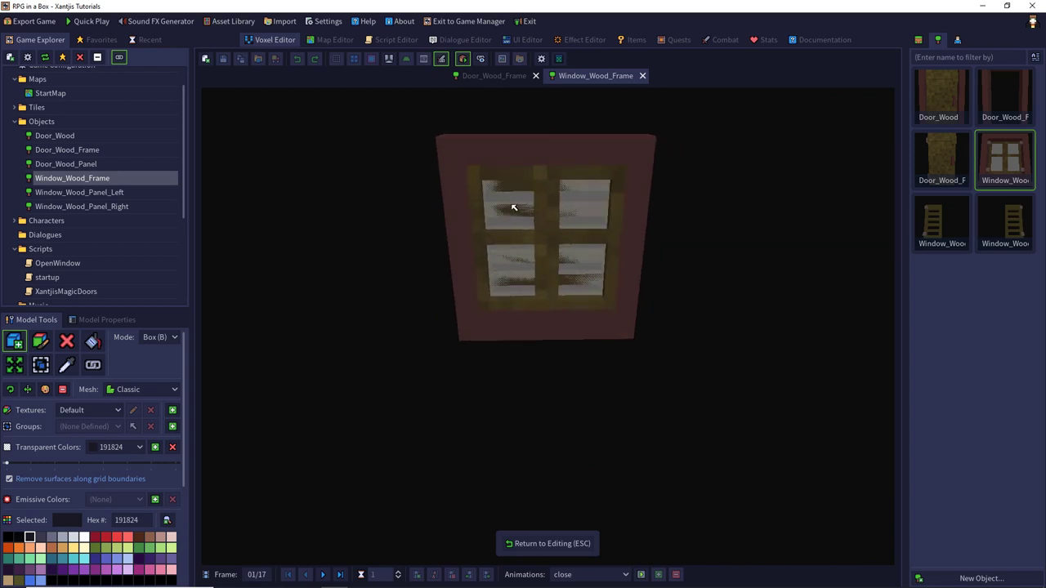
right_drag(513, 208, 733, 202)
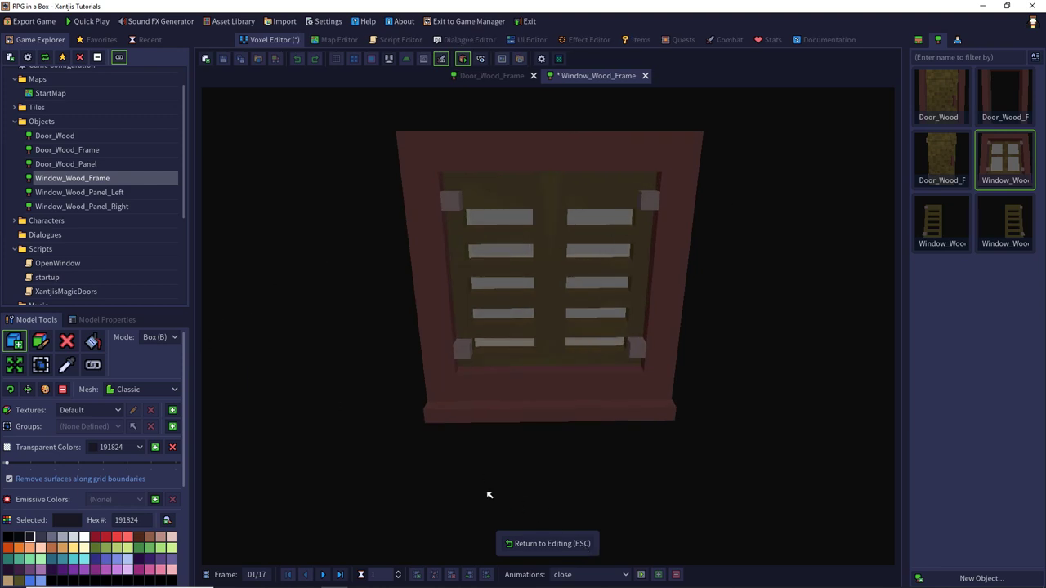
click(548, 544)
- Review the hinge attach points of Window_Wood_Frame, save the model, and check its script and custom state property
click(107, 320)
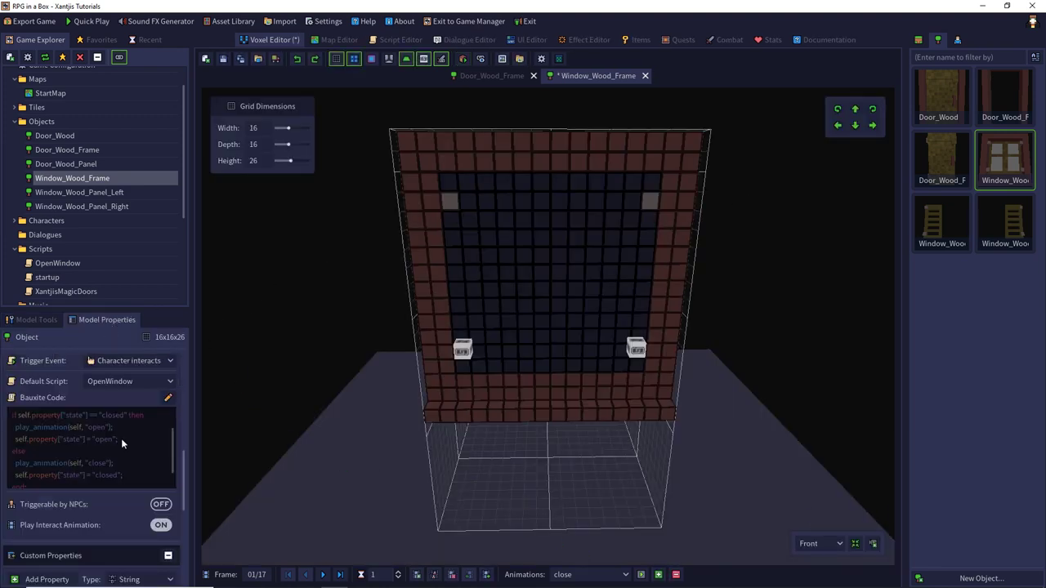
scroll(114, 460, down, 5)
scroll(147, 446, down, 3)
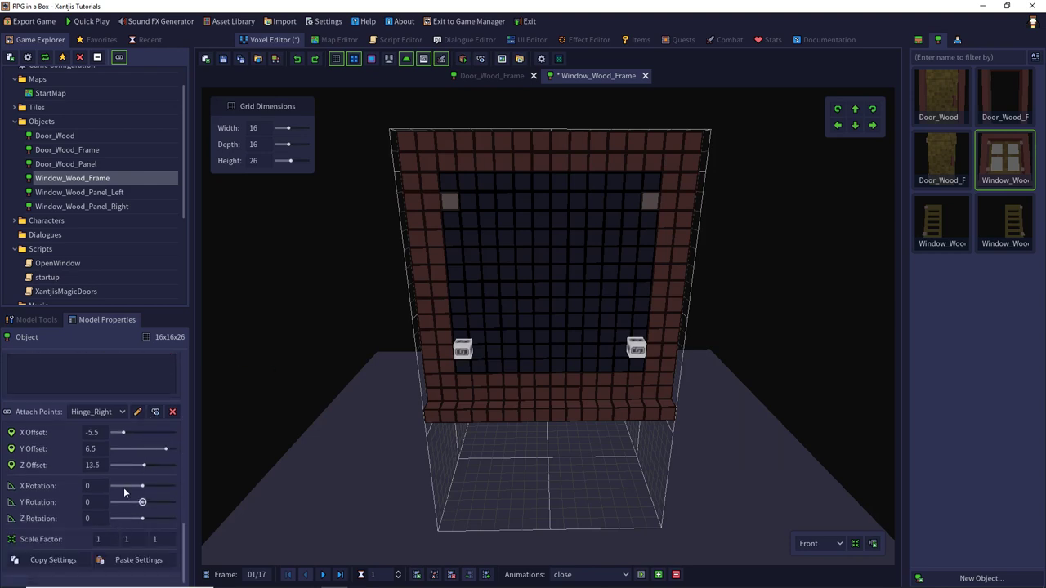
click(99, 412)
click(93, 441)
right_drag(257, 319, 264, 348)
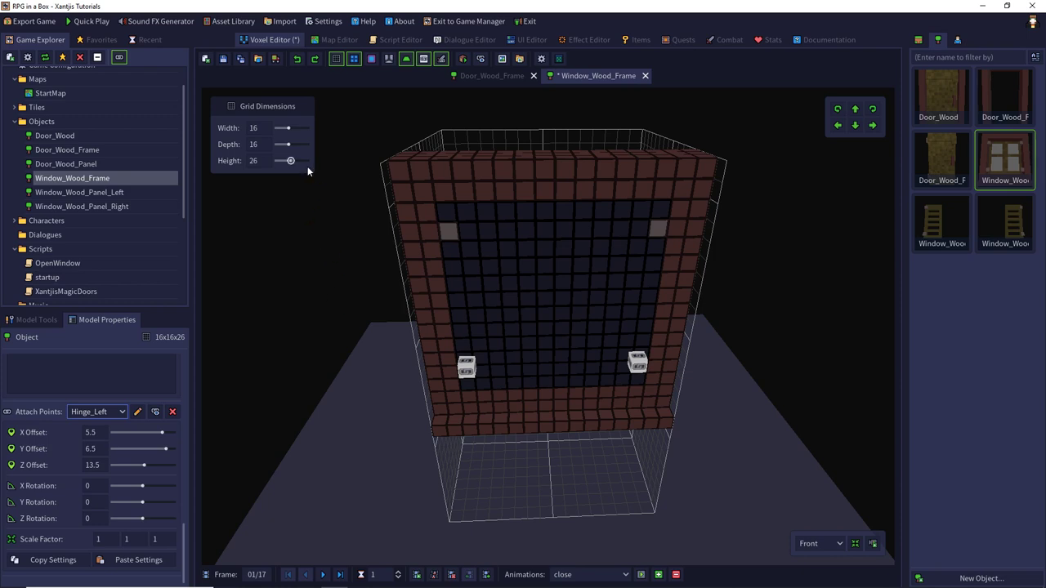
click(223, 58)
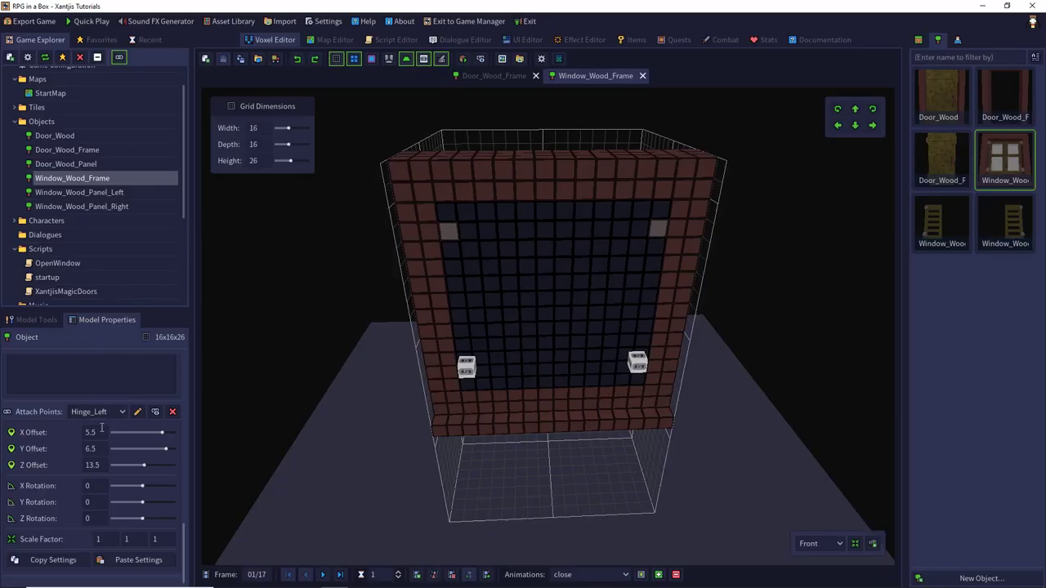
scroll(101, 474, up, 10)
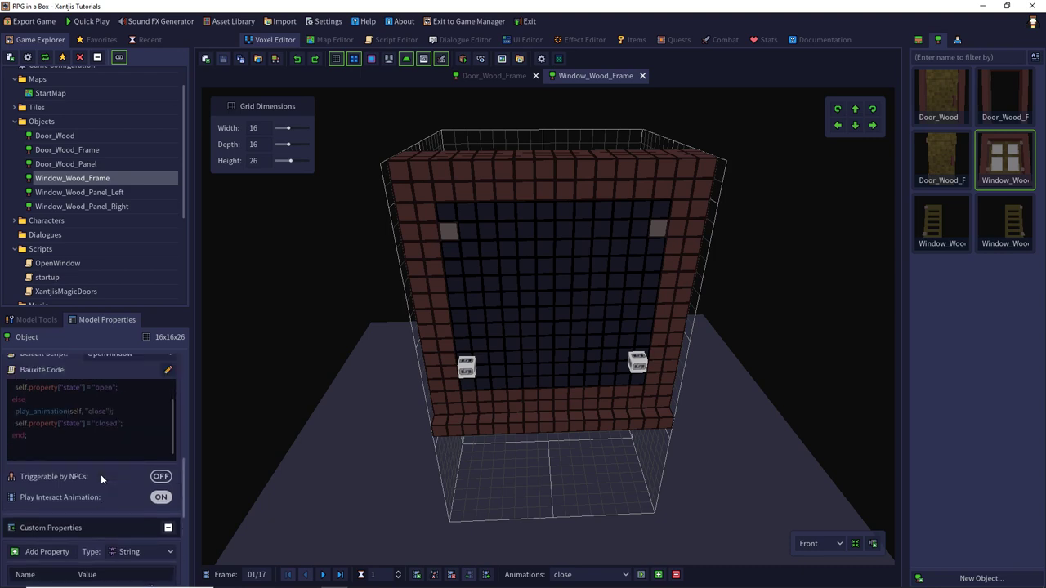
scroll(87, 470, down, 2)
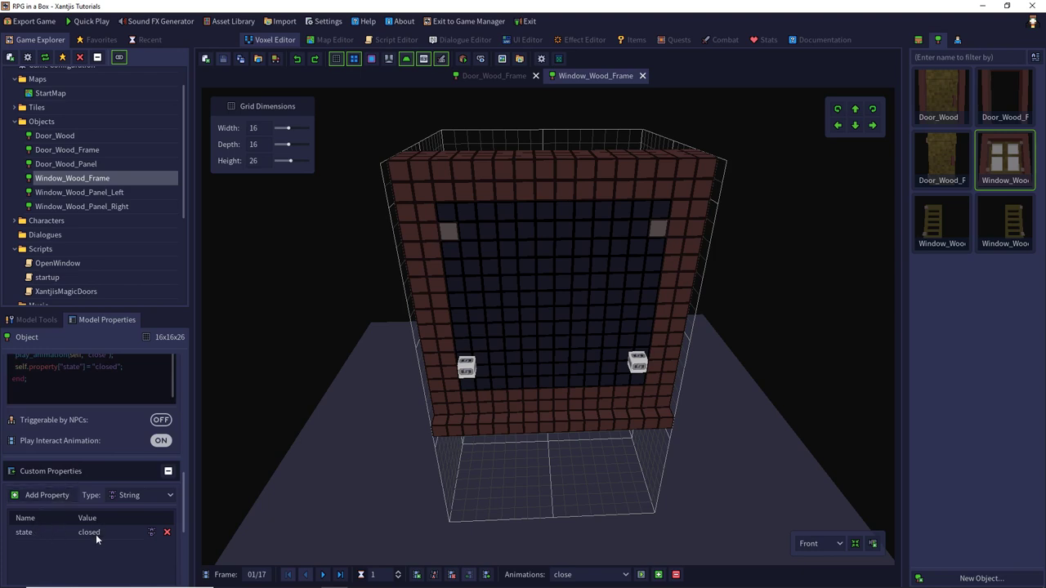
- Play-test a new game, turn the camera toward the wall with the door, and toggle the shutters of the window nearest the door
click(95, 23)
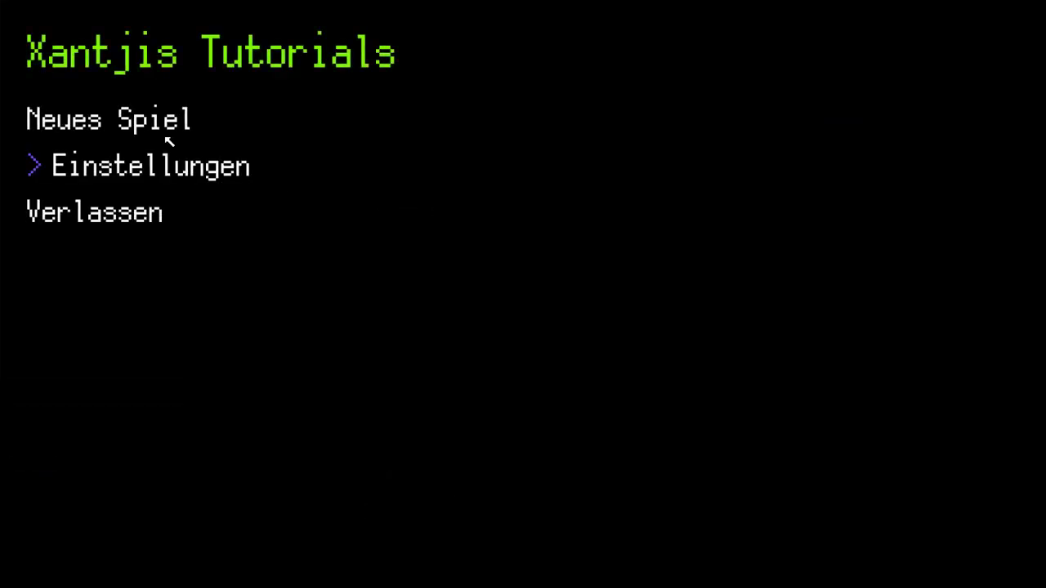
click(217, 139)
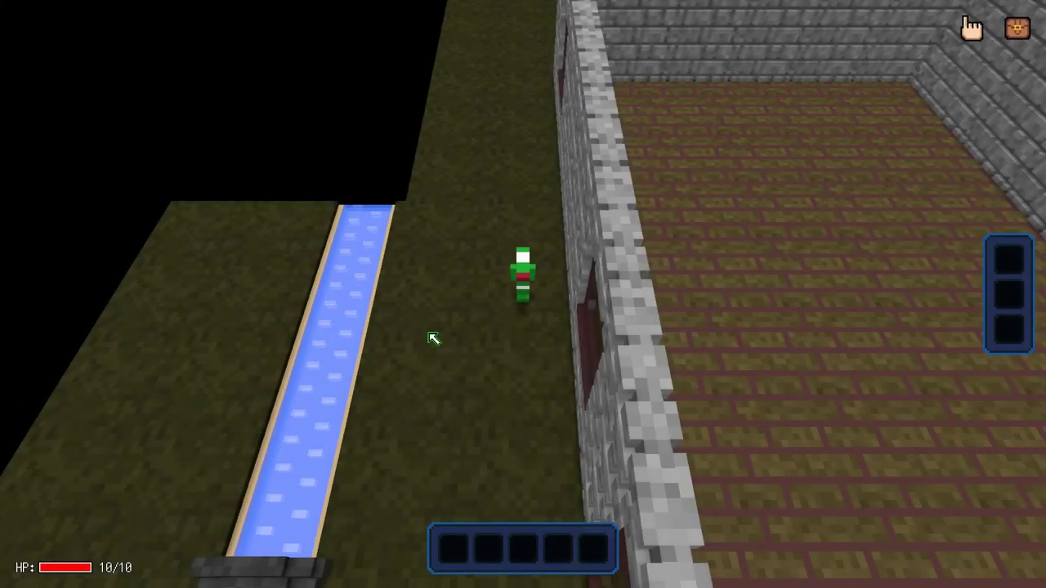
key(e)
click(624, 199)
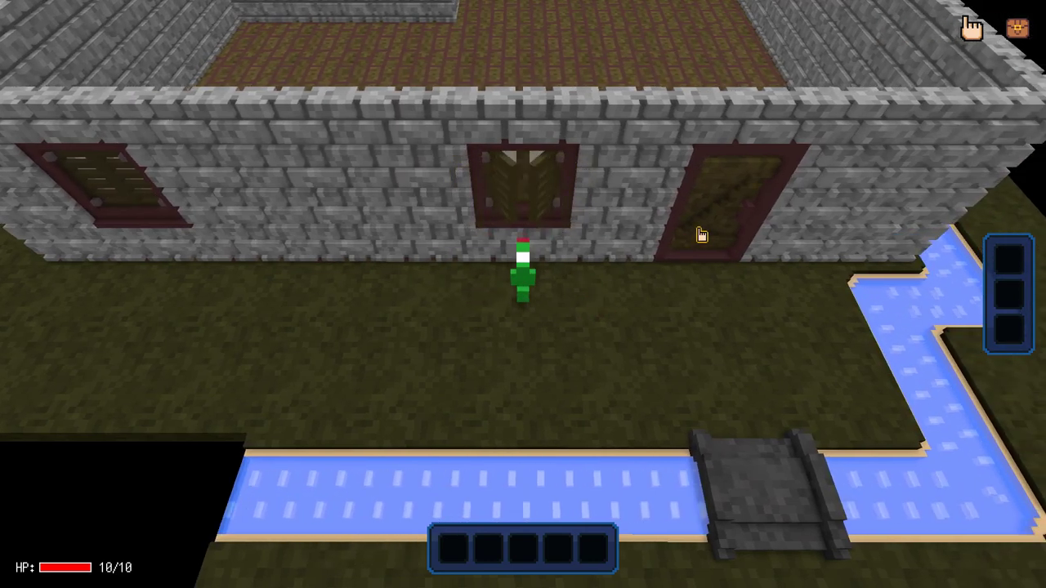
- Open the house's wooden front door and walk the character into the doorway
click(700, 234)
click(566, 258)
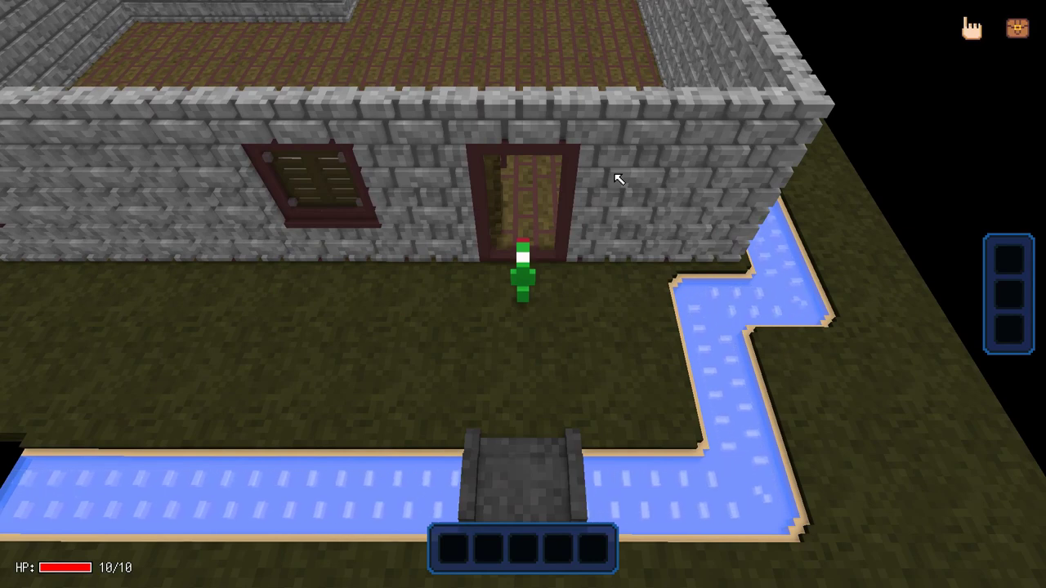
key(w)
key(a)
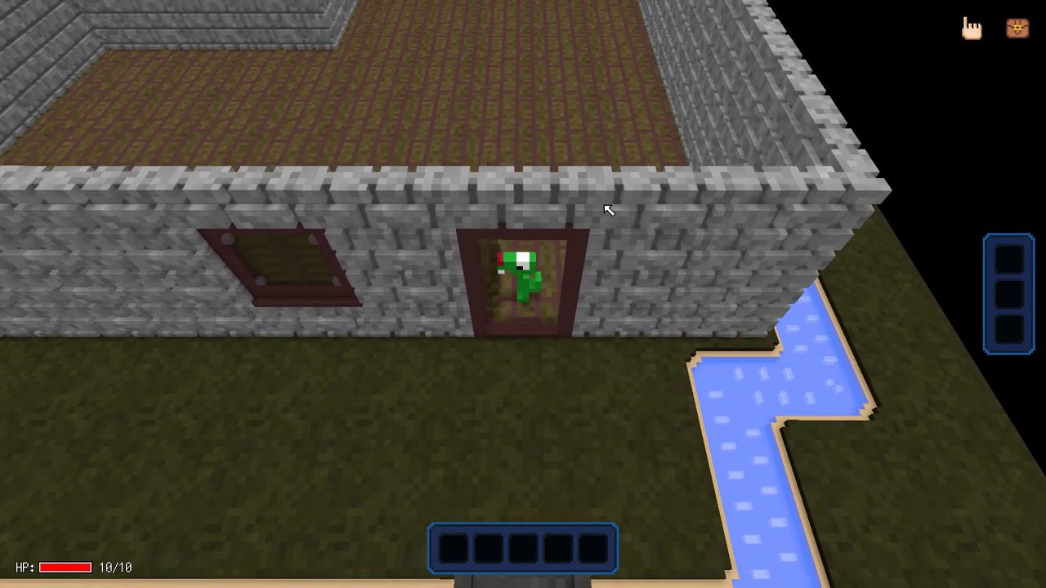
- Turn on the navigation path display by running nav on in the debug console
key(Escape)
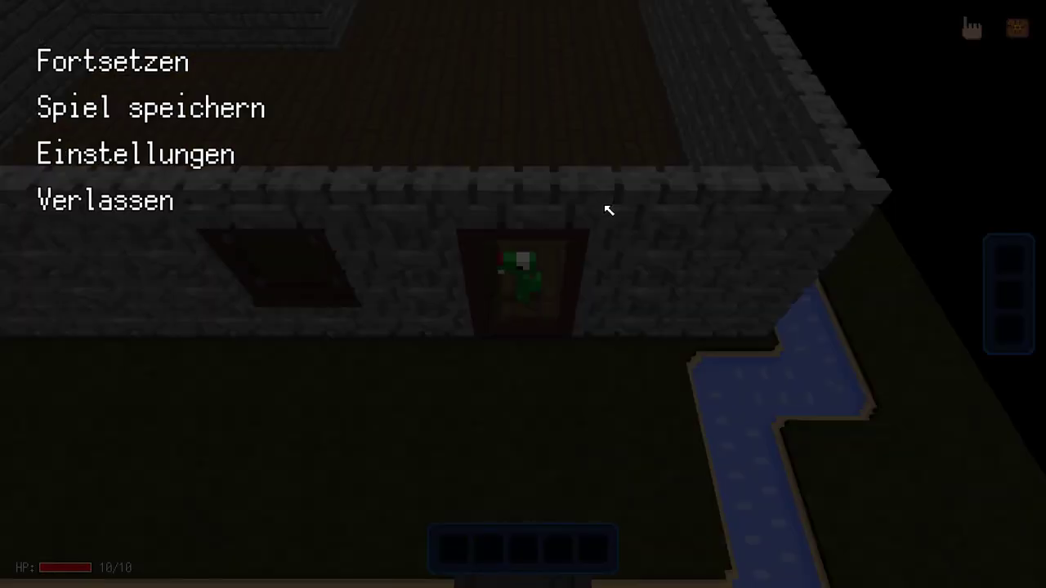
key(Escape)
key(grave)
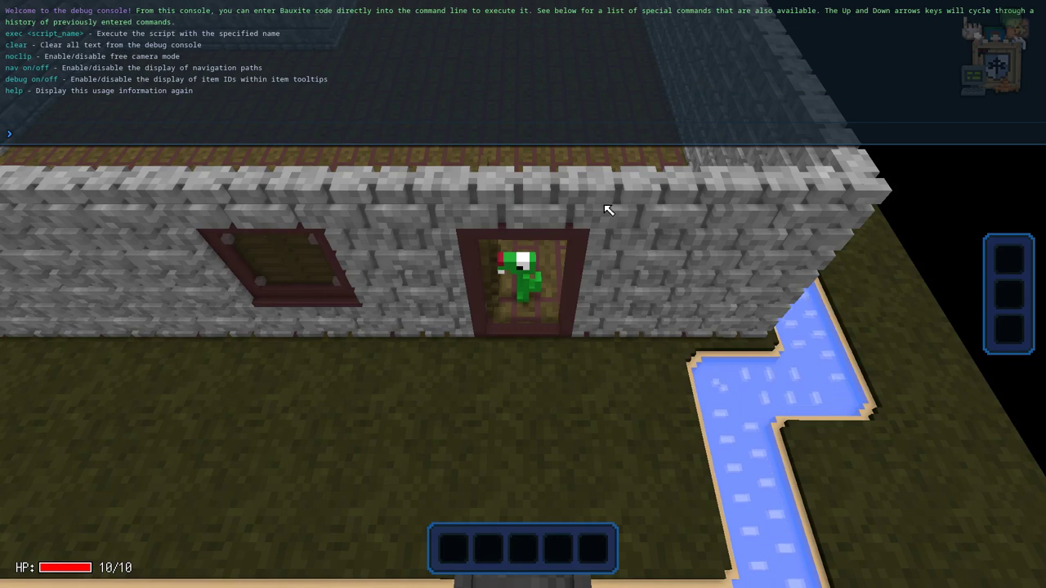
text(nav on)
key(Return)
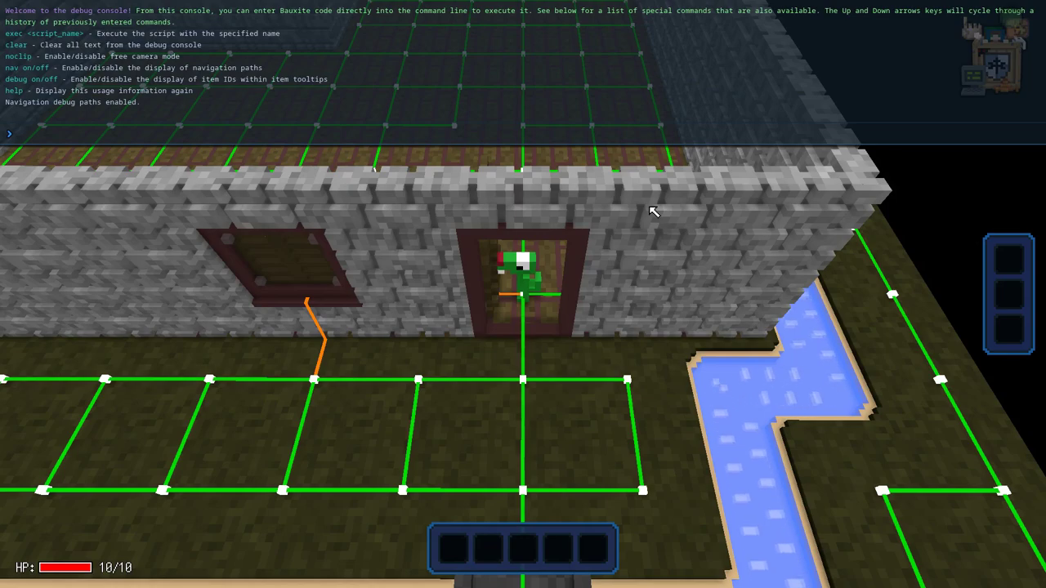
key(grave)
- Walk the character out through the doorway, operate the door from outside and walk back into the house
middle_drag(636, 165, 385, 155)
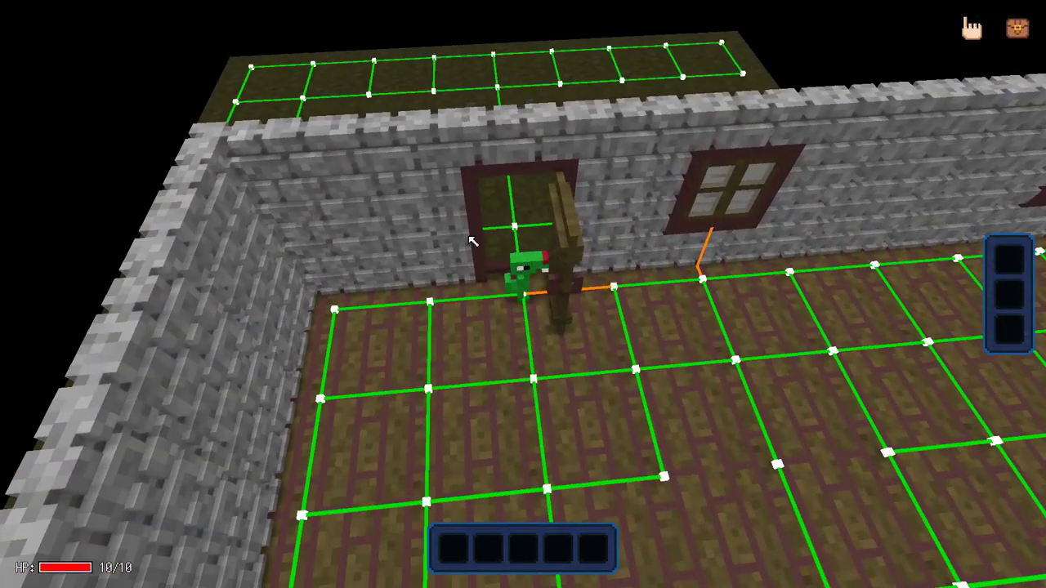
scroll(574, 255, up, 5)
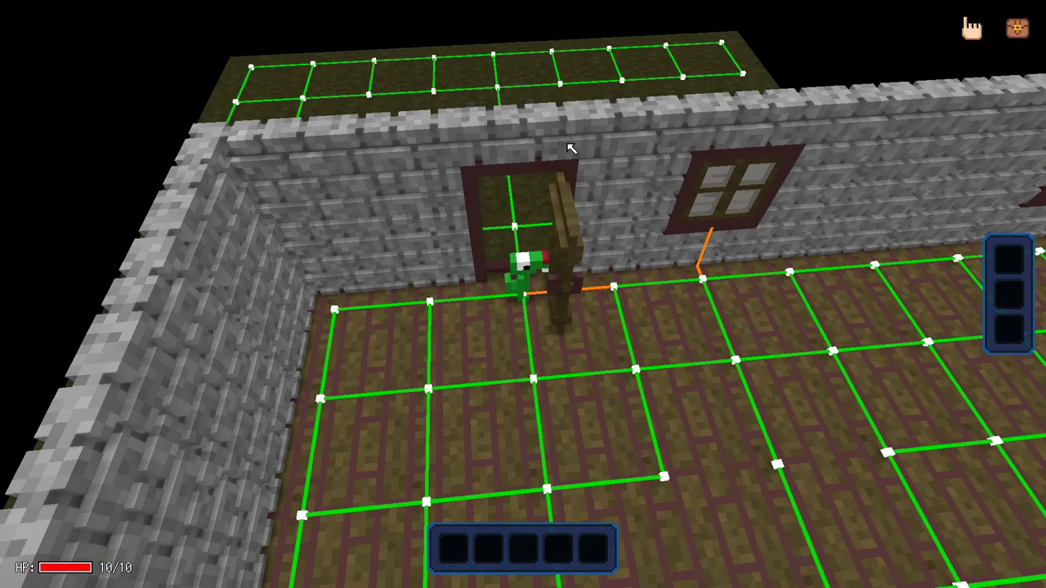
scroll(572, 245, down, 5)
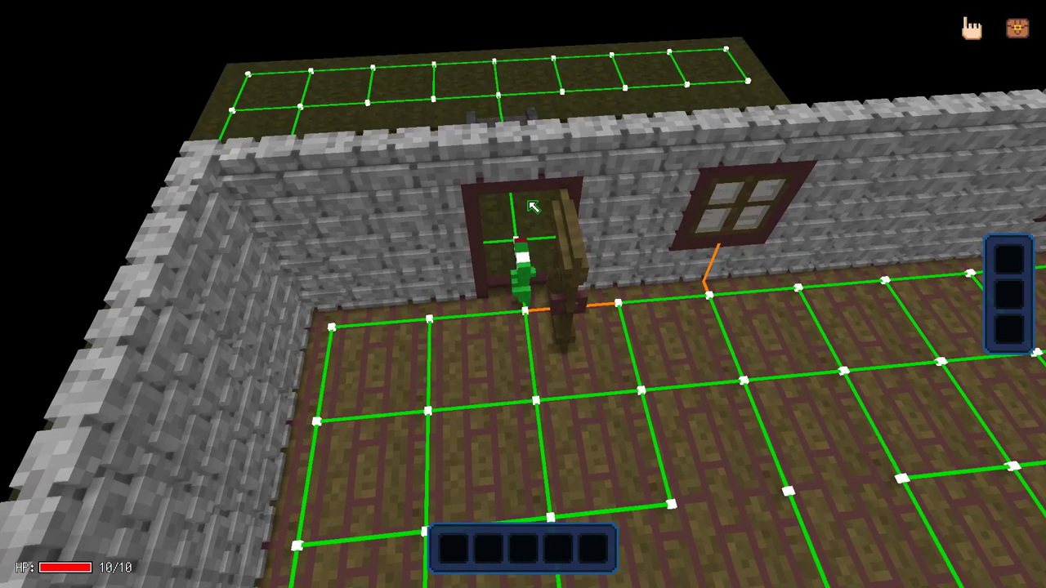
click(533, 206)
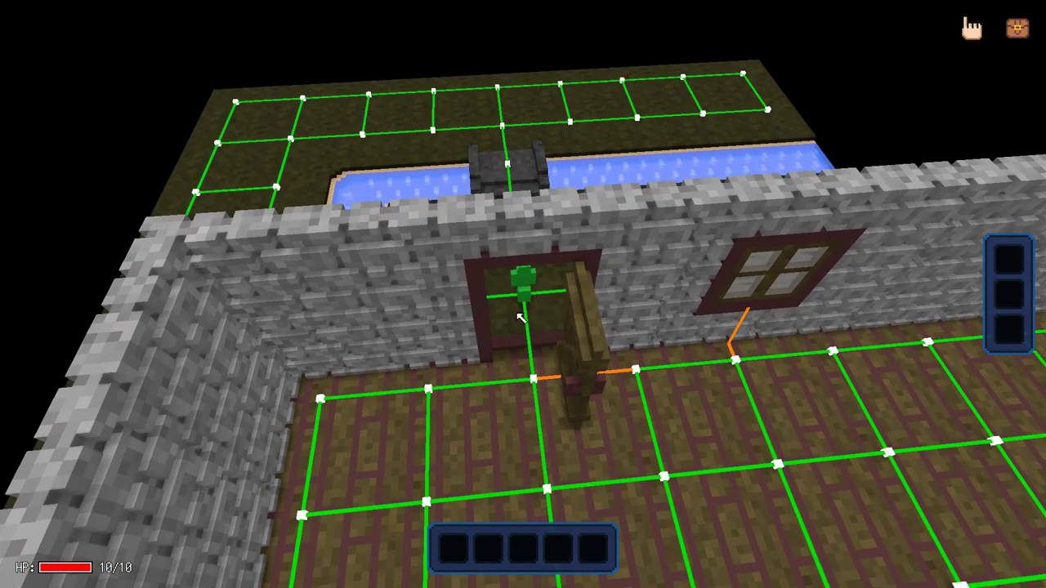
click(491, 346)
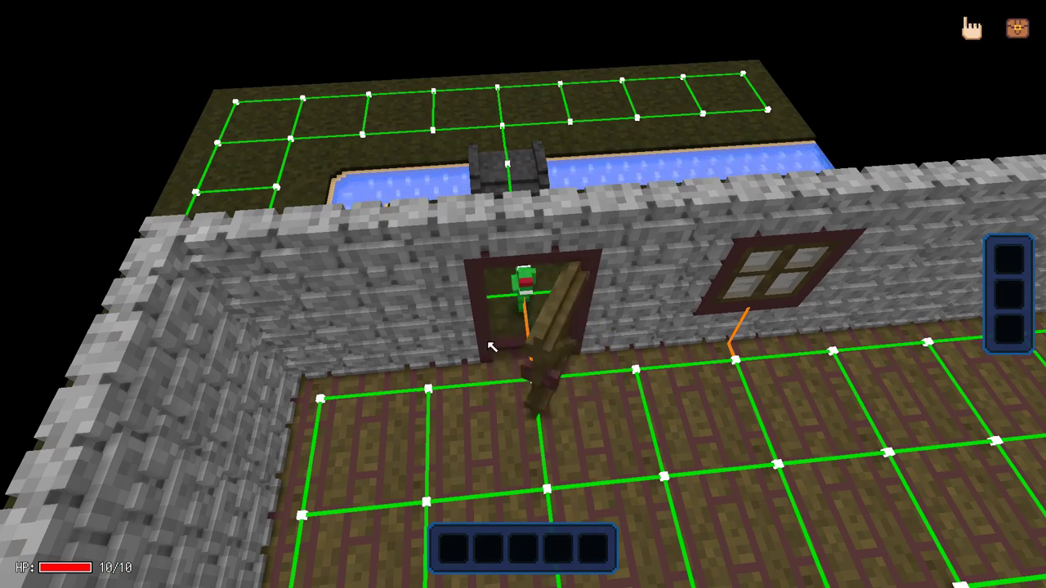
click(522, 307)
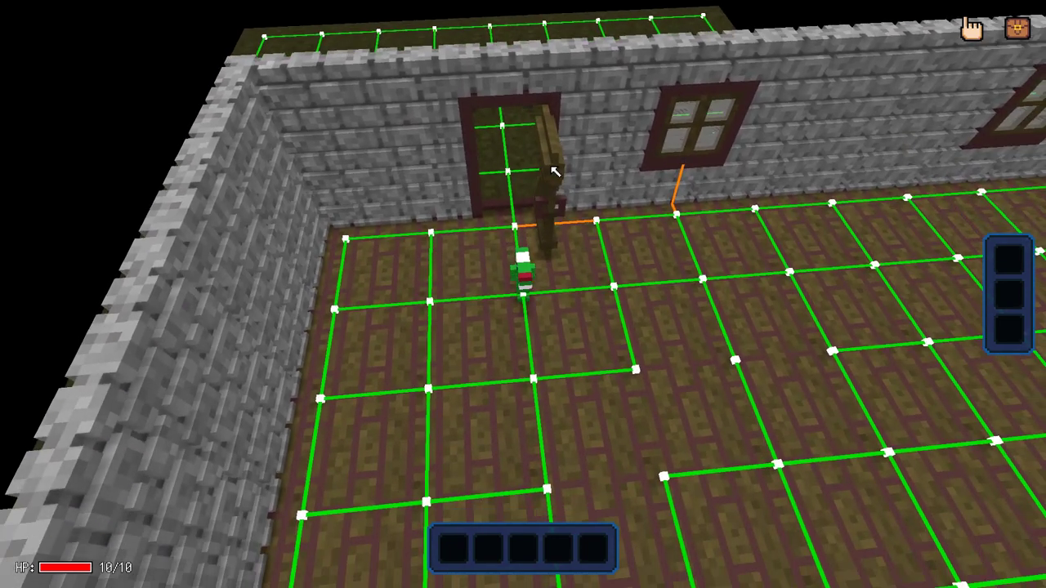
- Close, reopen and close the door from inside the house to examine its effect on the navigation paths
click(472, 173)
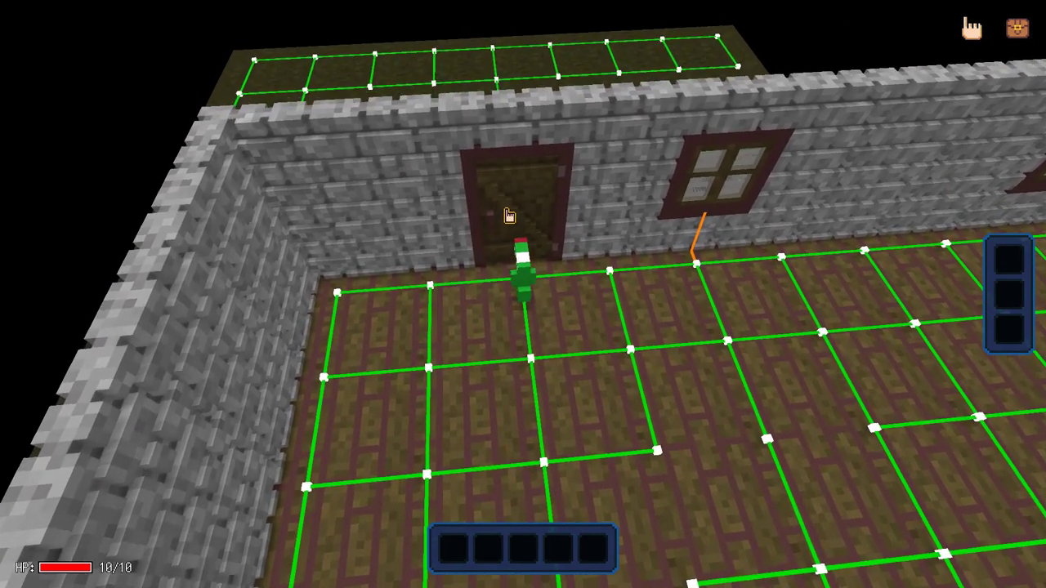
click(520, 225)
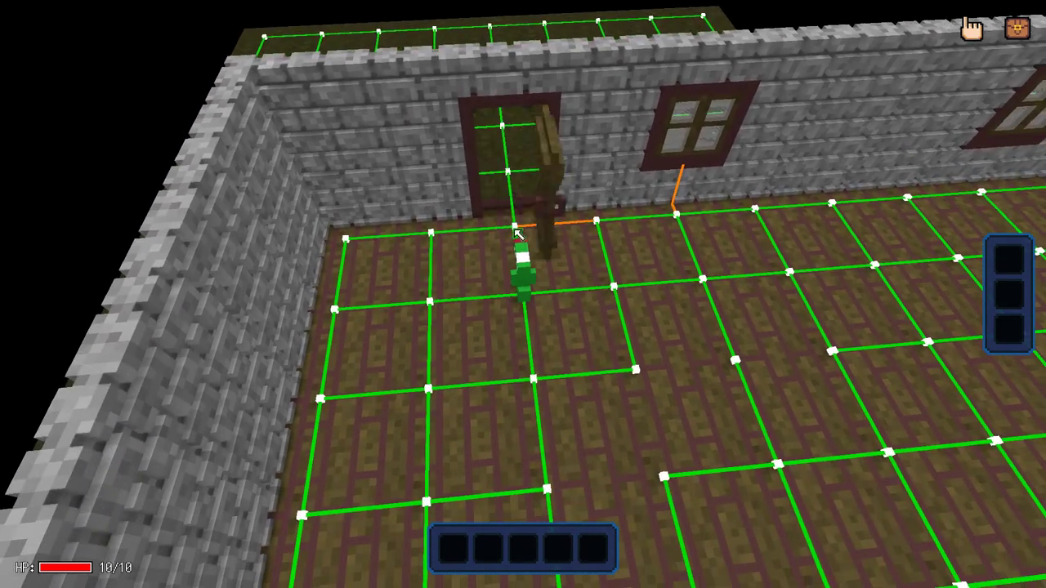
click(475, 160)
click(517, 215)
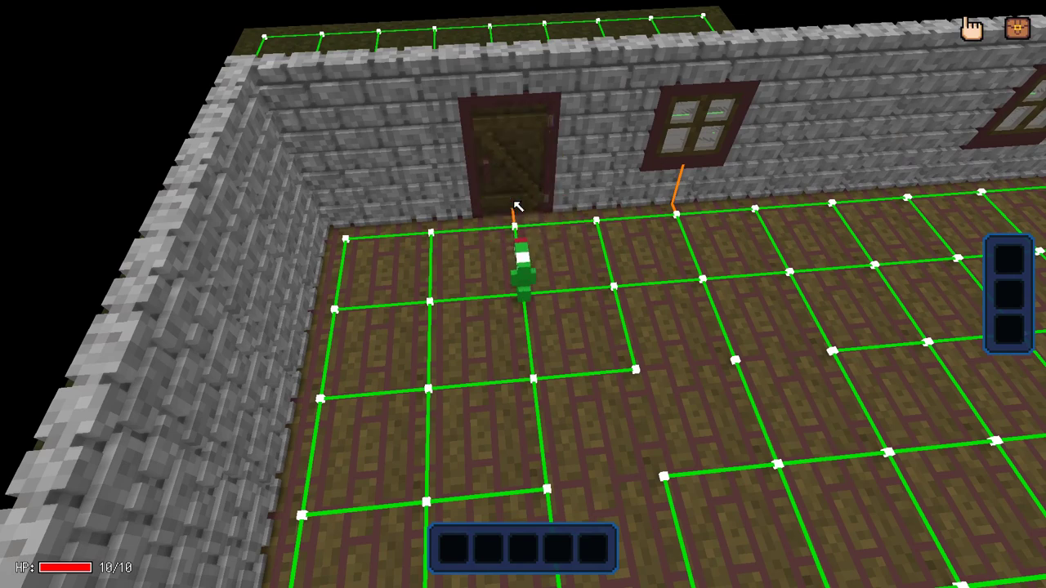
- Quit the running game and return to the editor
key(Escape)
click(148, 200)
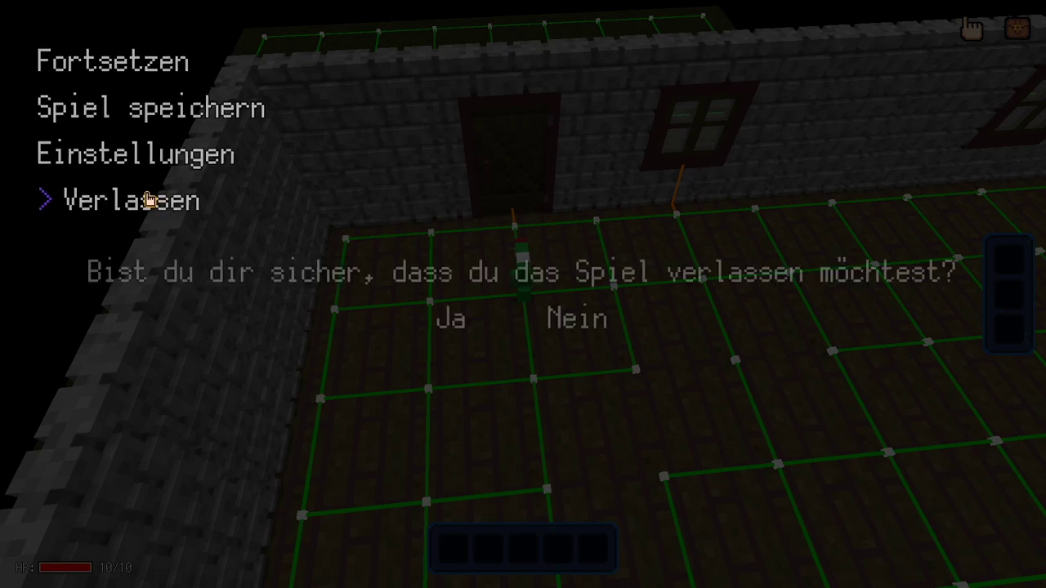
click(436, 325)
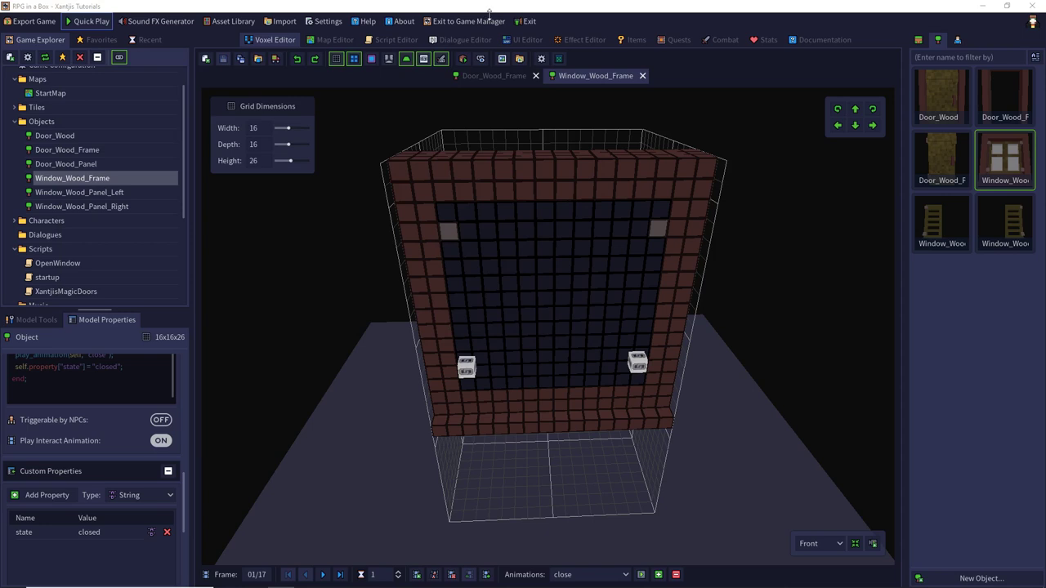
- Open the Stairs_Stone2 tile model and return to StartMap with that tile selected
click(920, 39)
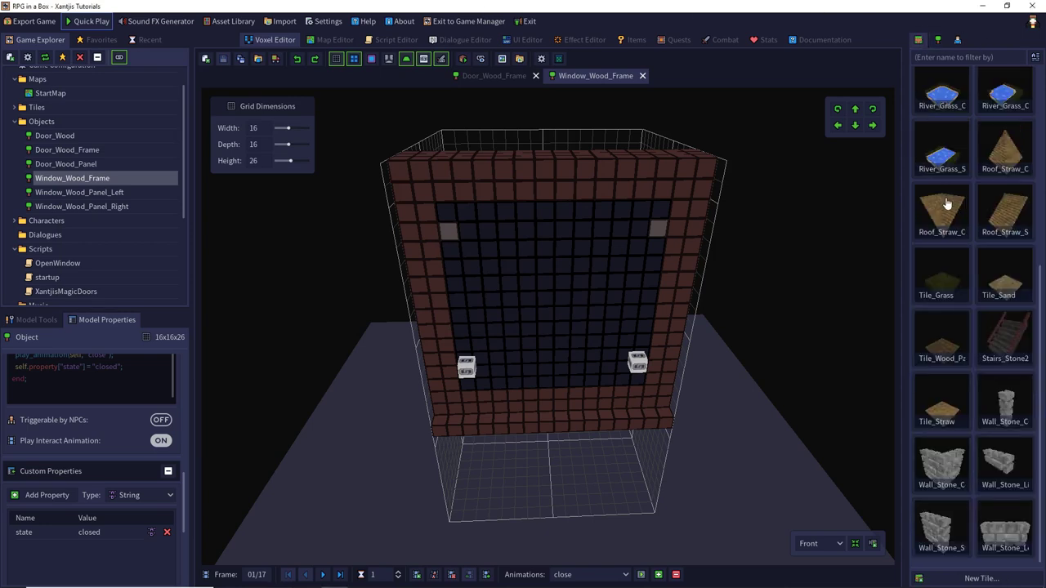
double_click(1010, 327)
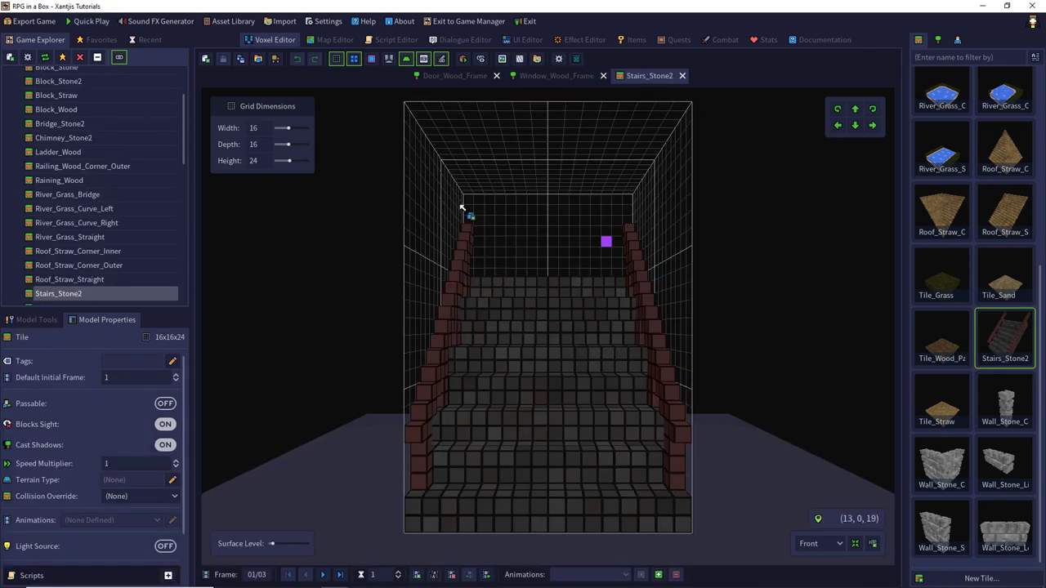
click(331, 40)
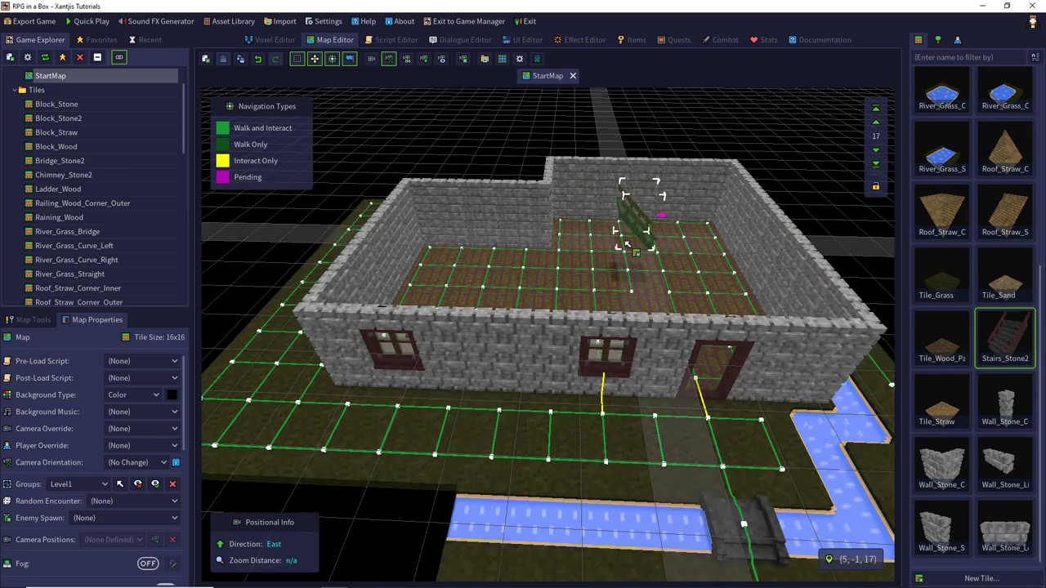
- Sample the placement height from the parquet floor, the top of the stone wall and the wall's base
key(h)
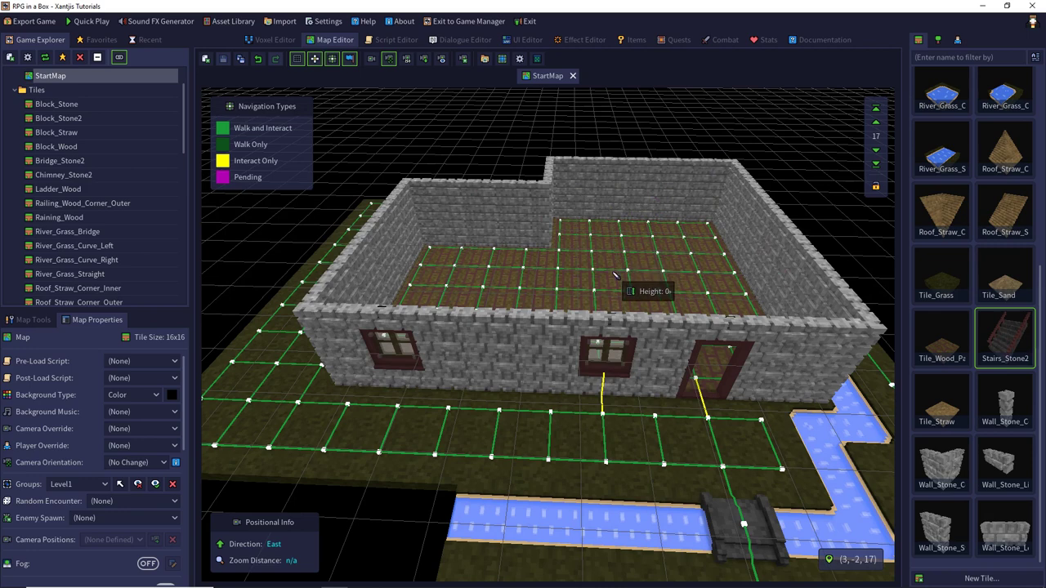
click(615, 275)
shift+click(646, 325)
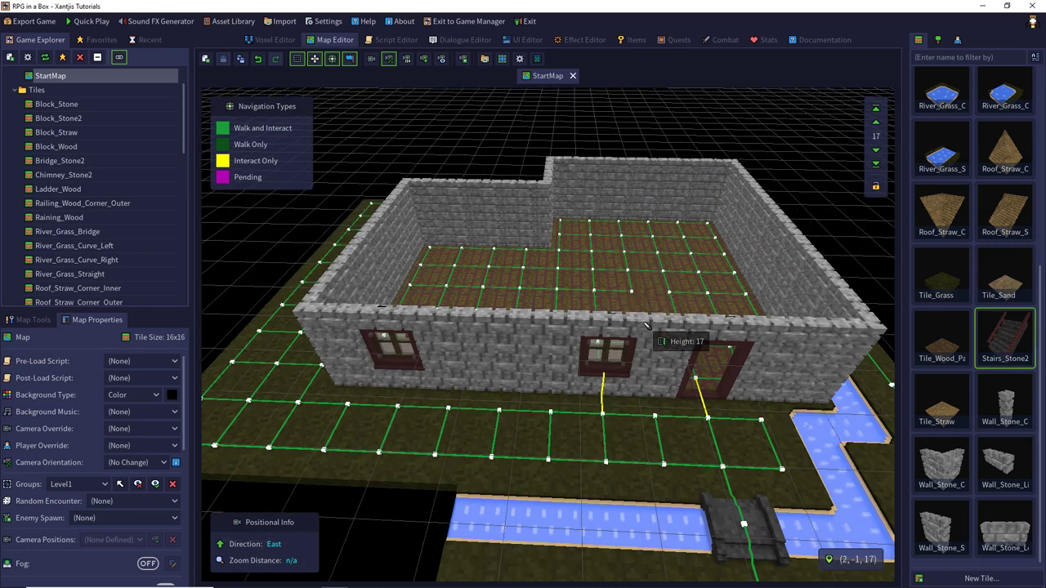
shift+click(507, 373)
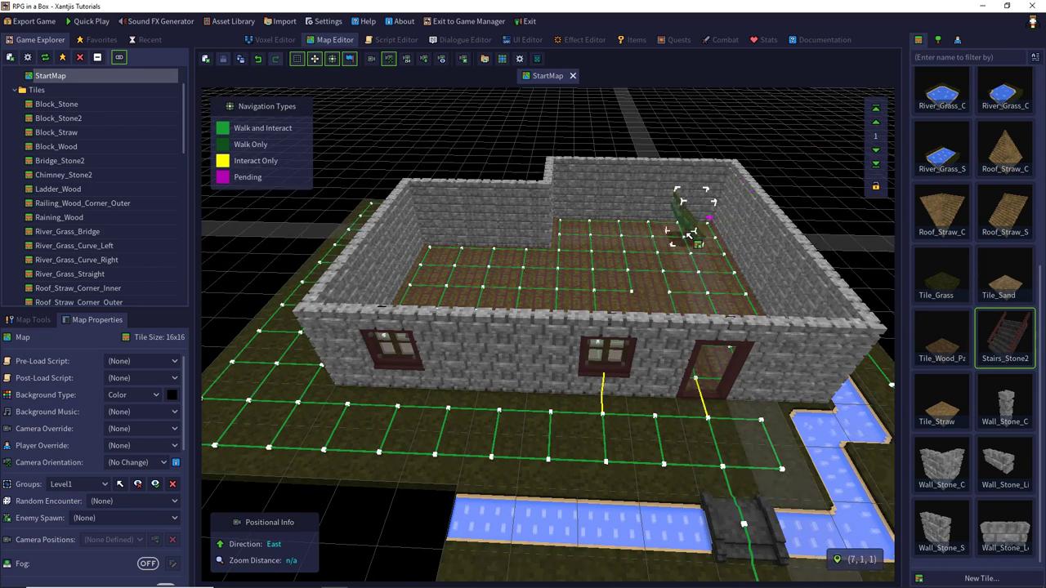
- Step the map's placement height up and down through several levels, ending at height 0
shift+scroll(688, 235, up, 5)
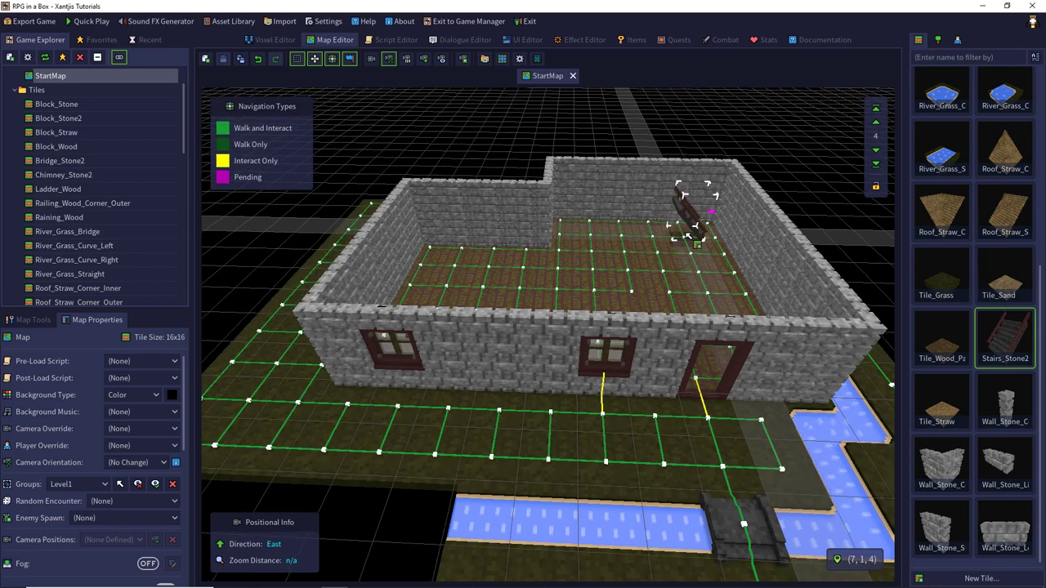
shift+scroll(689, 235, down, 16)
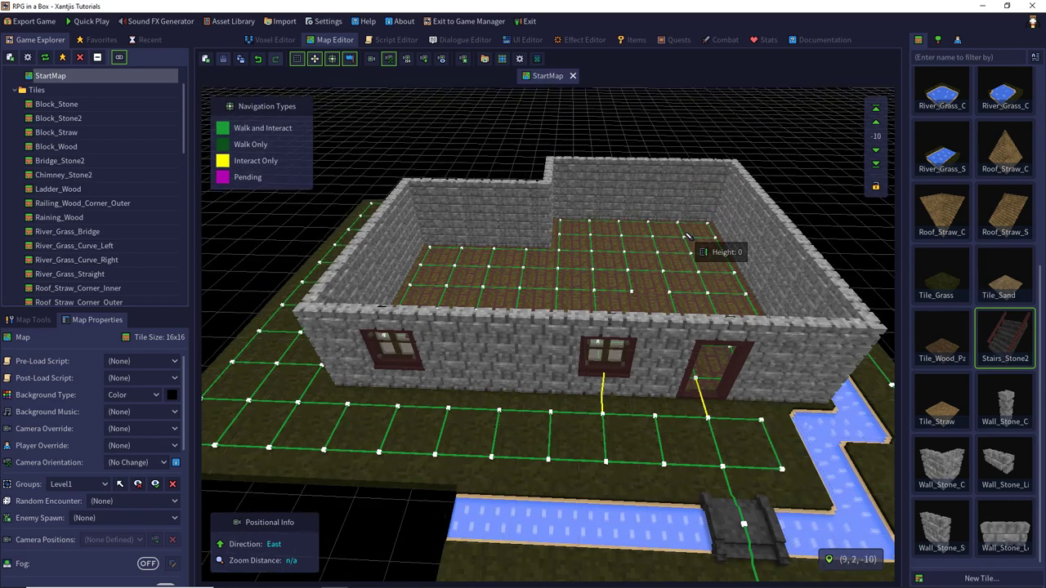
shift+scroll(689, 235, up, 16)
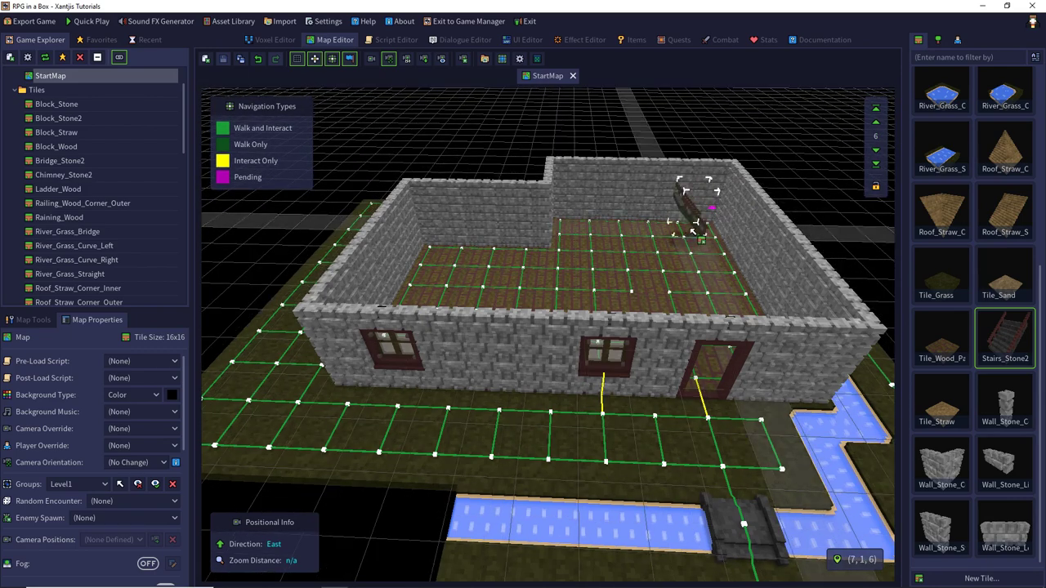
shift+scroll(687, 245, down, 6)
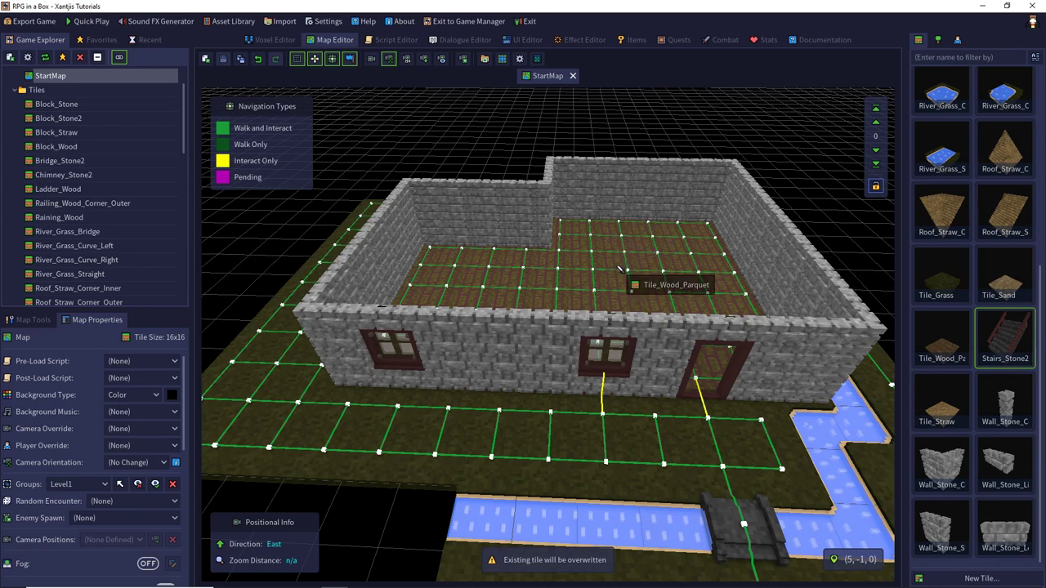
- Pick the parquet floor tile and a stone wall tile from the map as brushes, and clear the selection
ctrl+click(619, 269)
ctrl+click(659, 192)
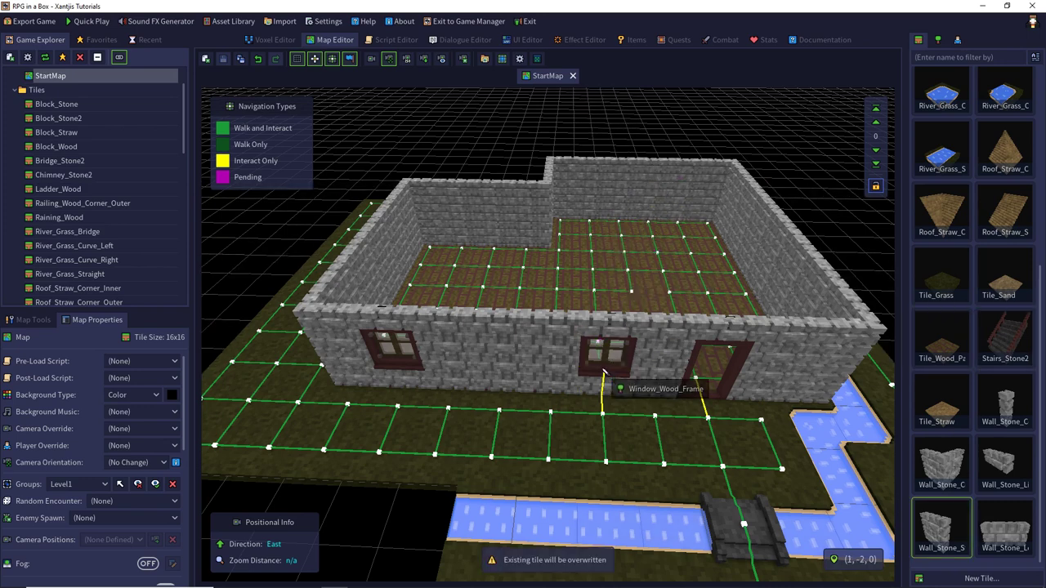
key(Escape)
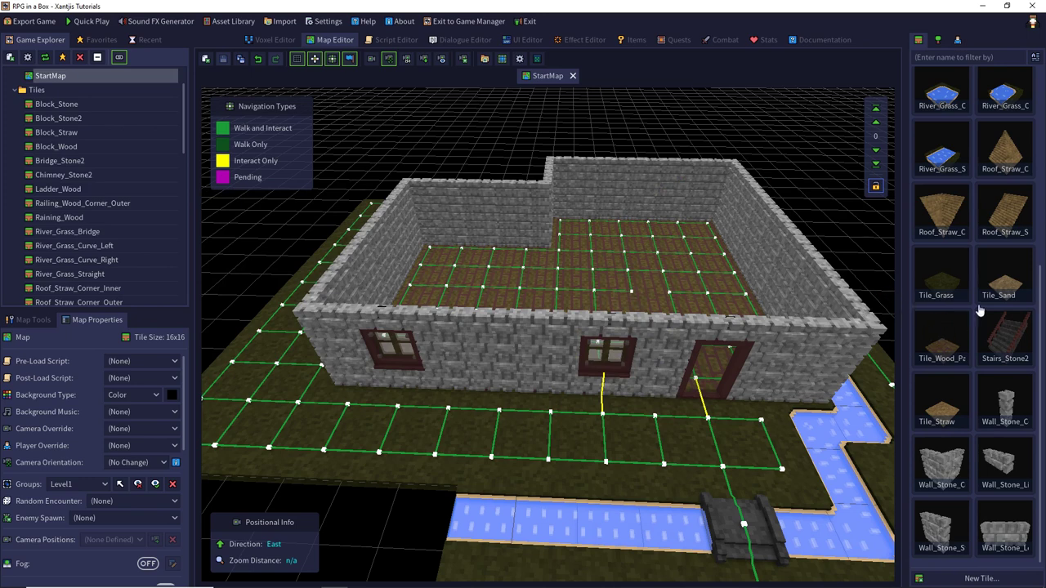
- Build a two-tile-wide staircase from Stairs_Stone2 tiles inside the house, with flights at heights 1 and 17
click(1019, 332)
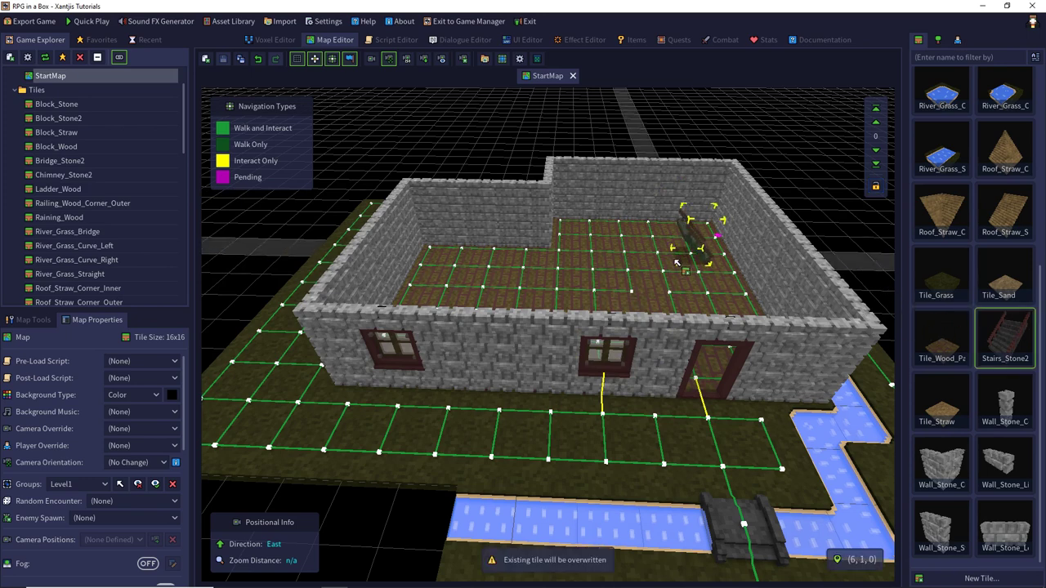
click(876, 122)
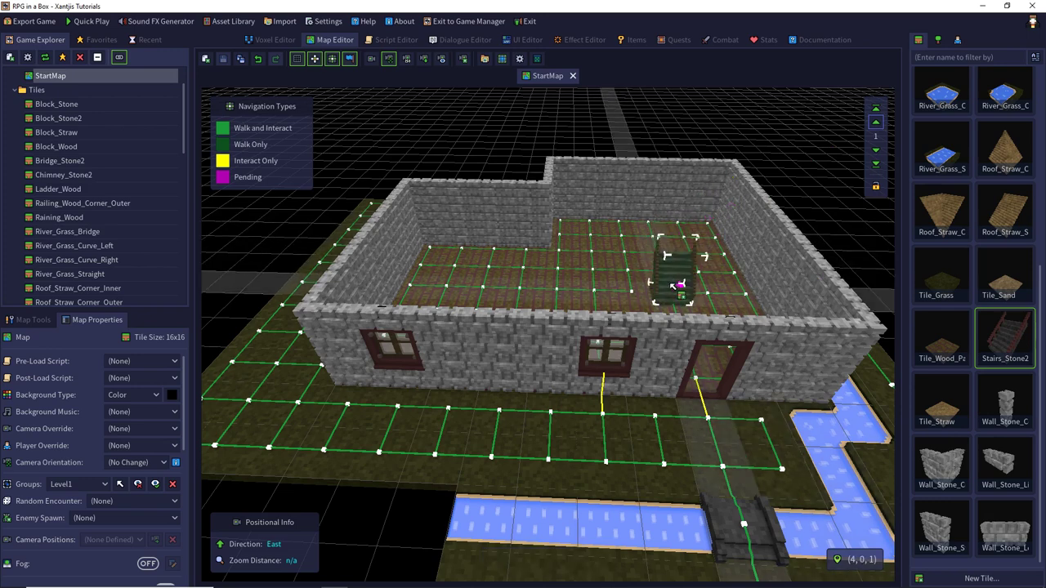
click(672, 284)
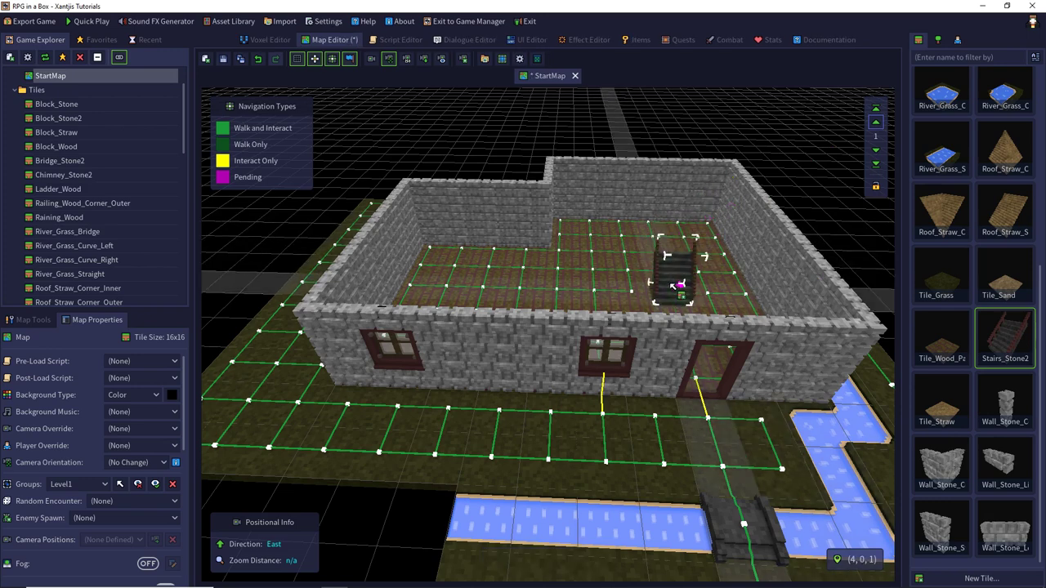
click(875, 108)
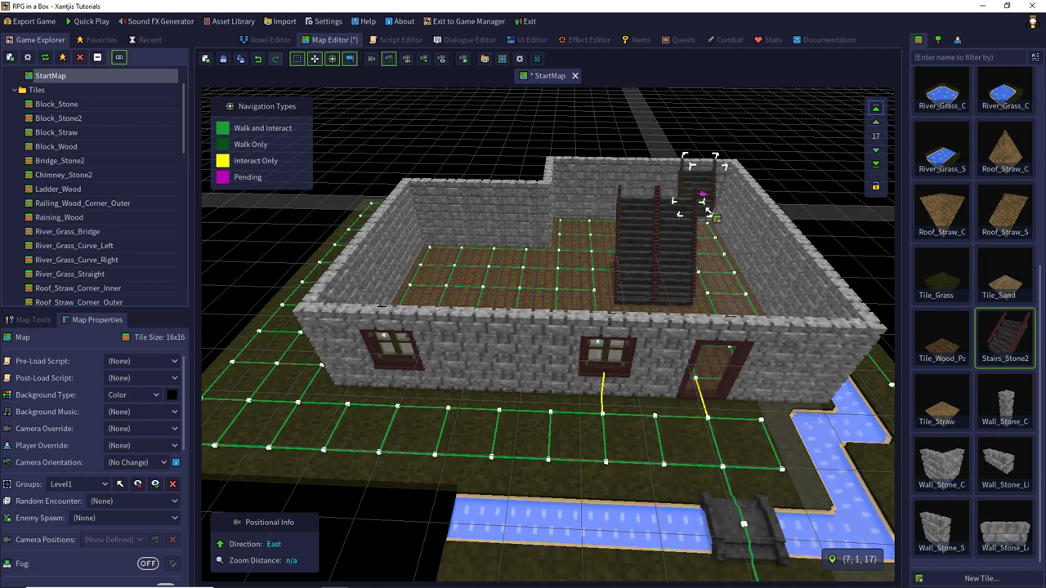
click(387, 62)
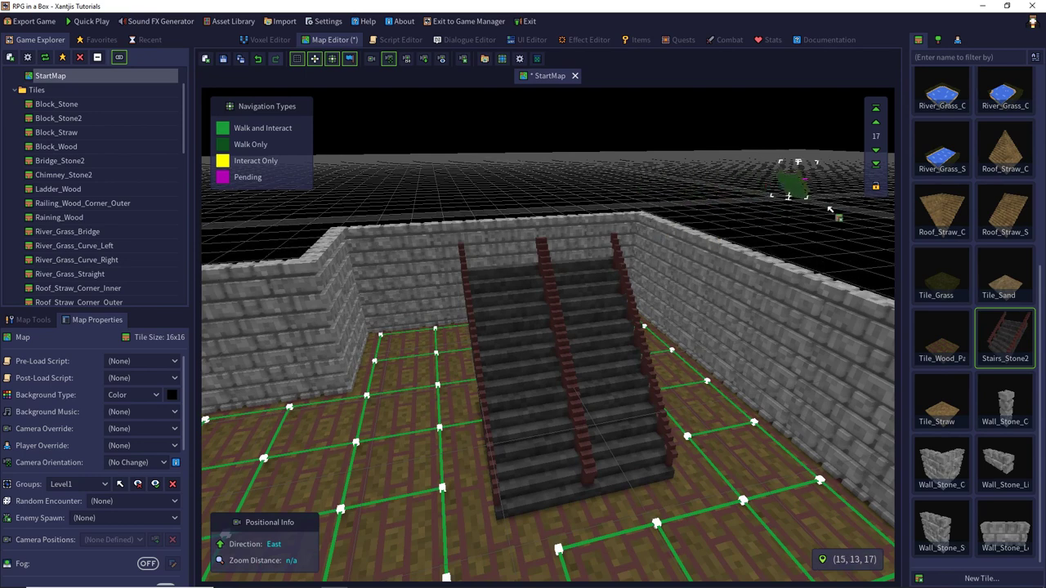
- Open the Stairs_Stone2 model and display its second frame
double_click(1002, 337)
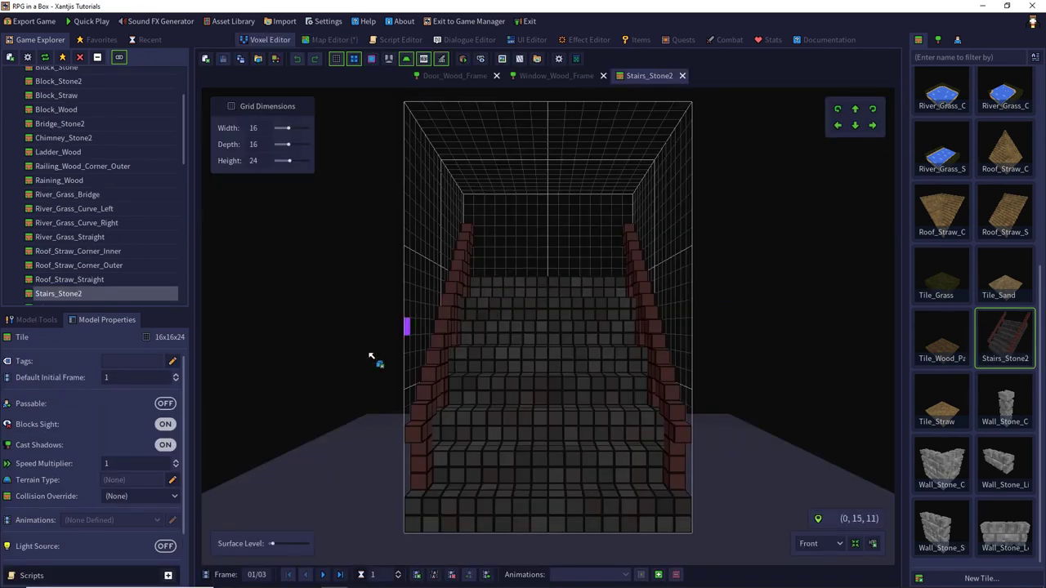
click(324, 575)
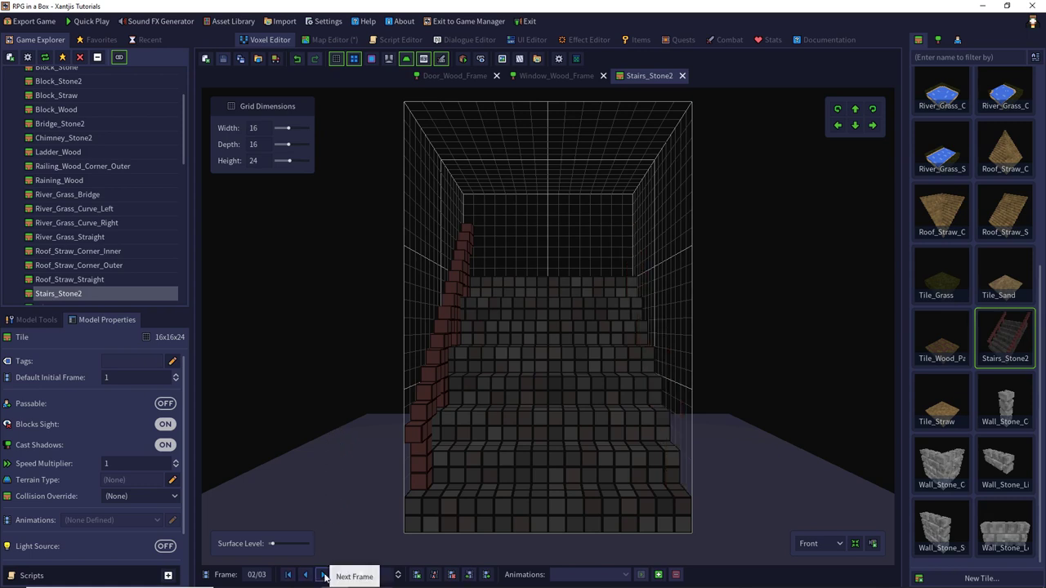
- Look through the remaining frames of the Stairs_Stone2 model and return to its first frame
click(322, 575)
click(304, 575)
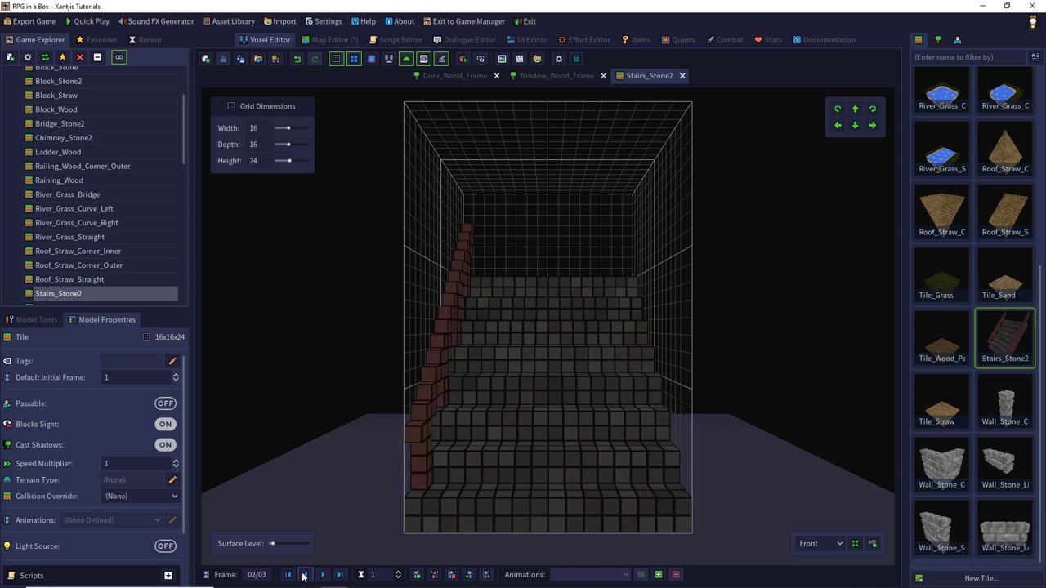
click(304, 575)
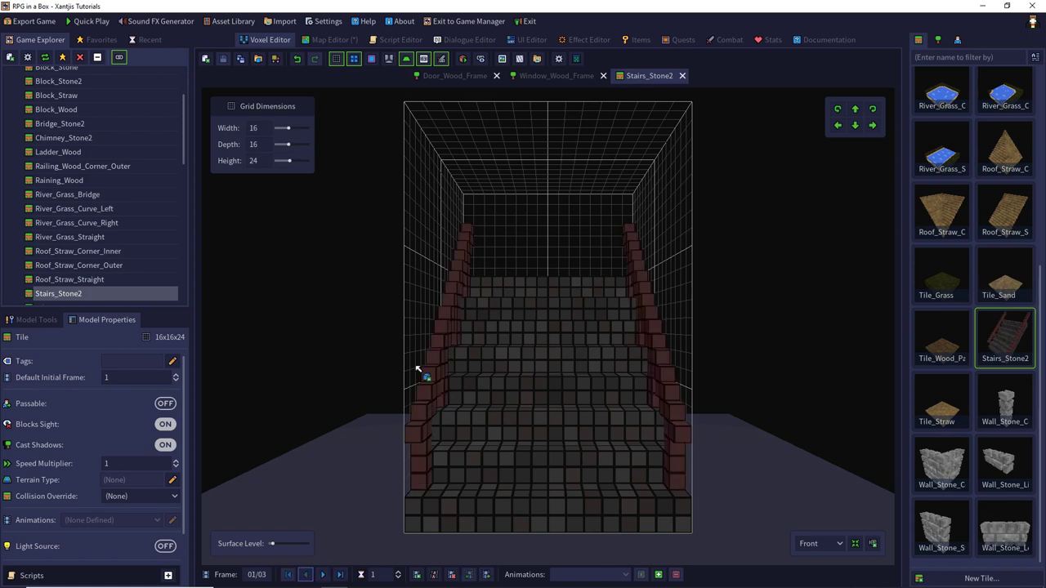
- On StartMap, set the initial frame of both Stairs_Stone2 tiles in the staircase's left column to 2, removing their inner railing
click(342, 41)
click(33, 321)
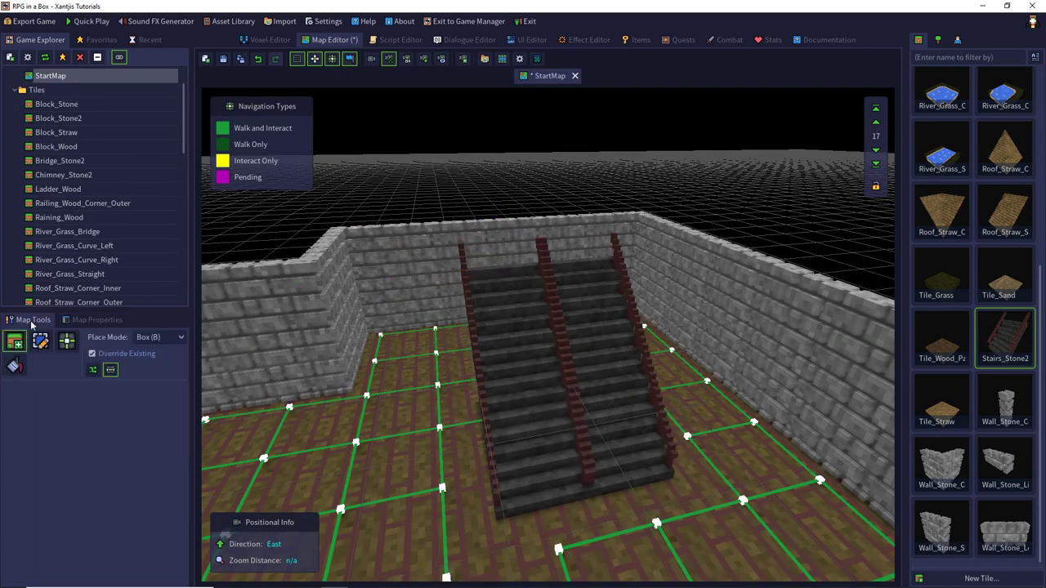
click(40, 342)
click(559, 363)
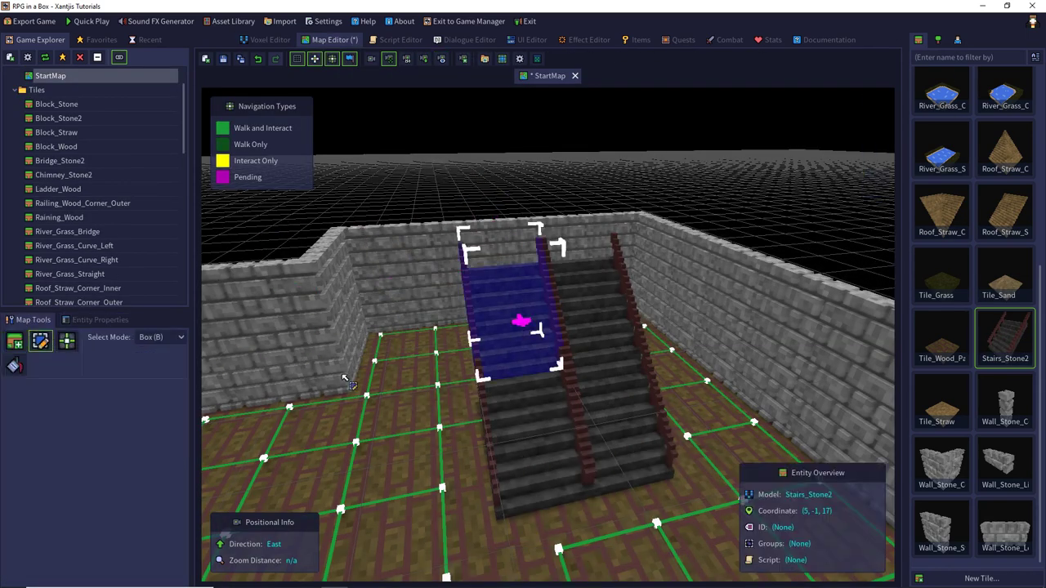
click(98, 321)
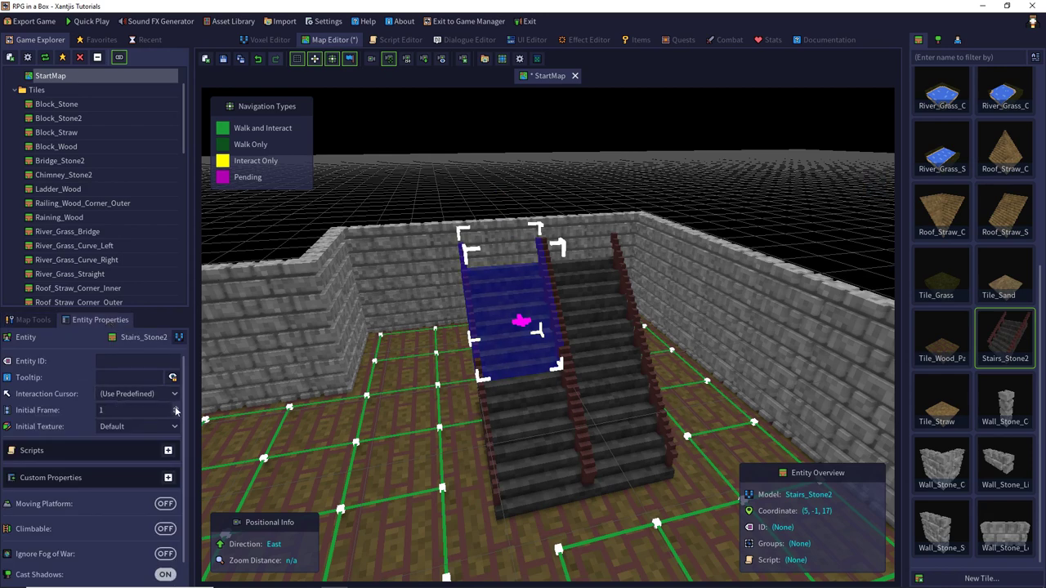
click(555, 441)
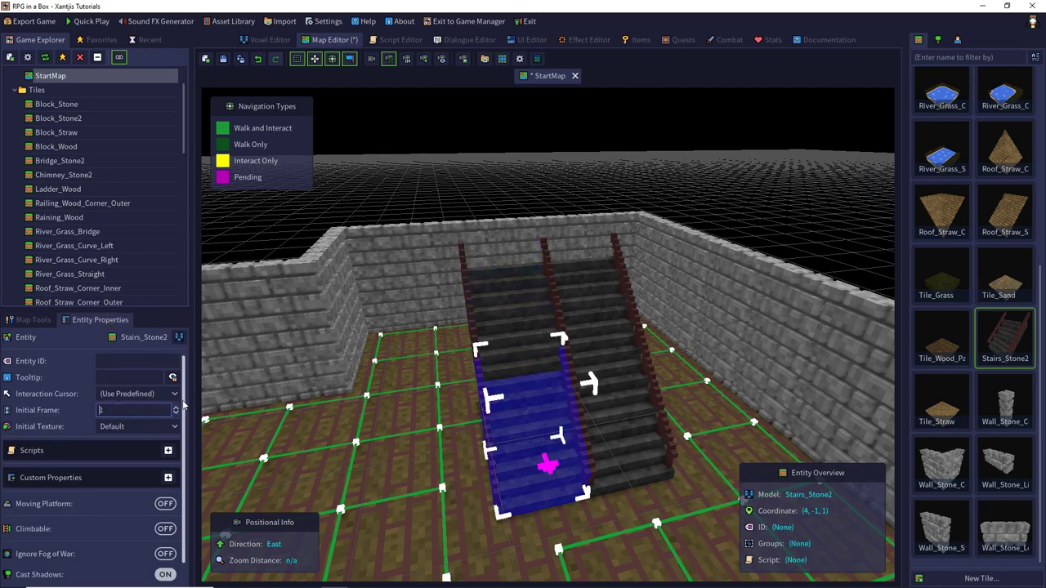
- Set the initial frame of both Stairs_Stone2 tiles in the staircase's right column to 3, removing their inner railing
click(588, 302)
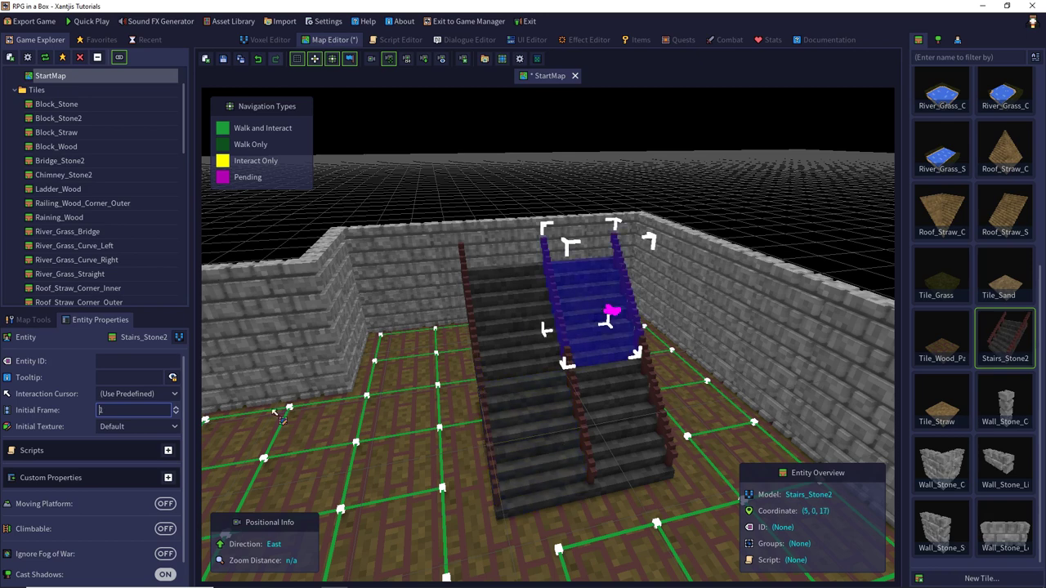
click(178, 410)
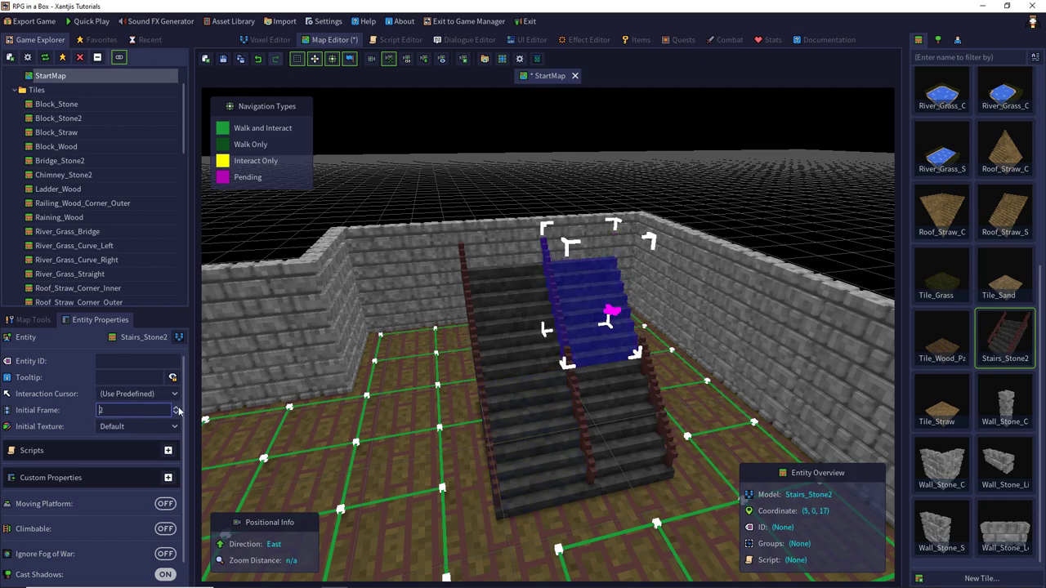
click(178, 409)
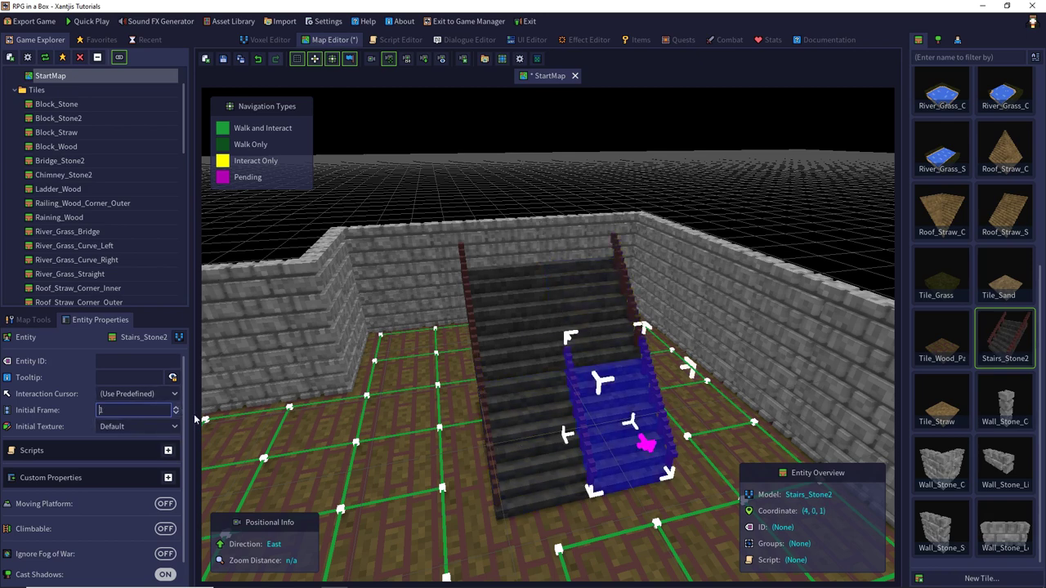
click(178, 410)
click(178, 409)
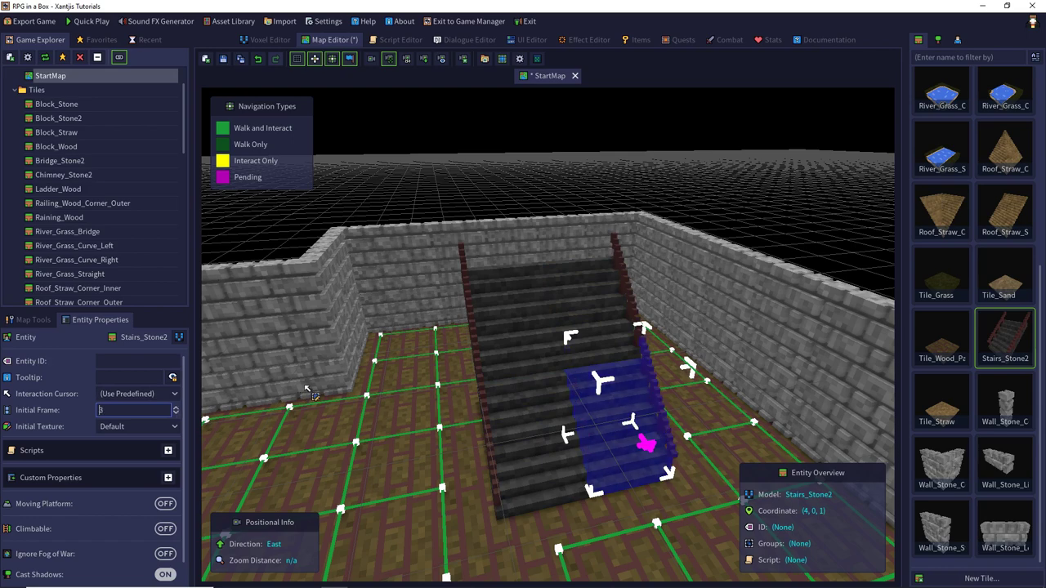
- Connect the floor navigation paths in front of the staircase with the Walk and Interact type
scroll(320, 390, down, 2)
click(219, 131)
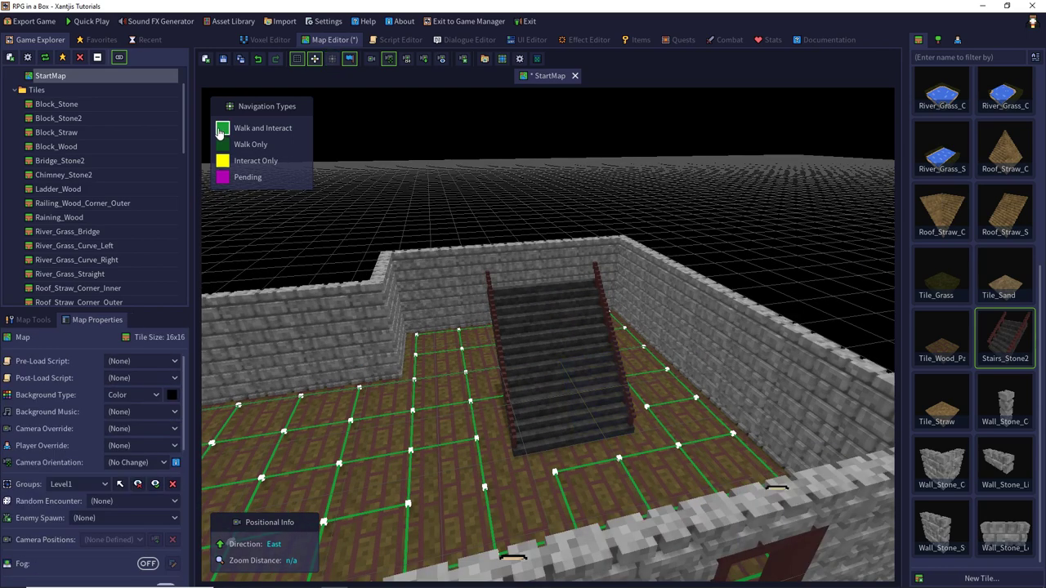
drag(446, 513, 537, 501)
middle_drag(467, 397, 290, 439)
scroll(512, 365, down, 3)
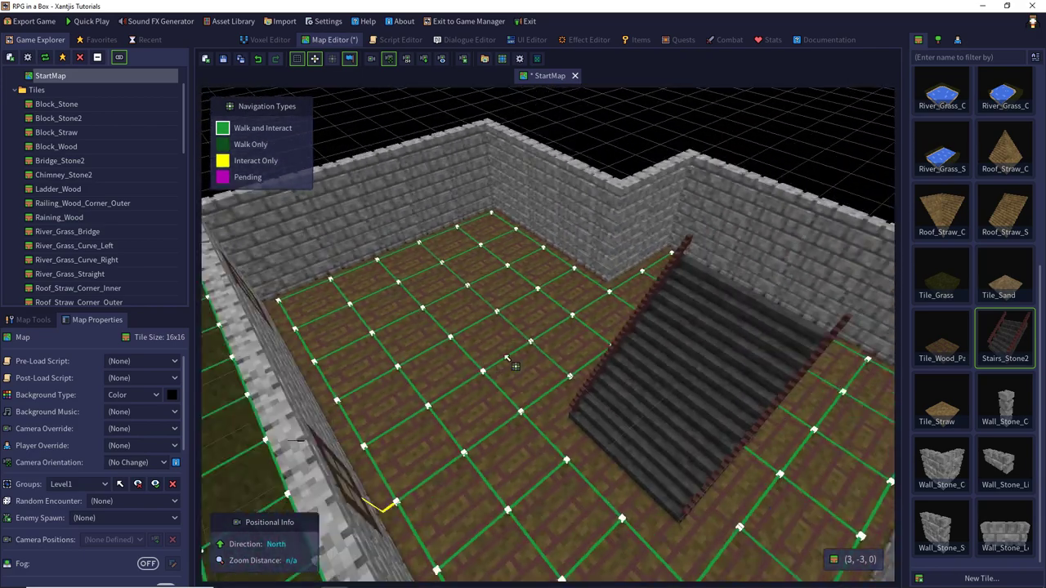
- Cover the house with a Tile_Wood_Parquet upper floor at locked height 34, leaving an opening above the staircase
click(942, 350)
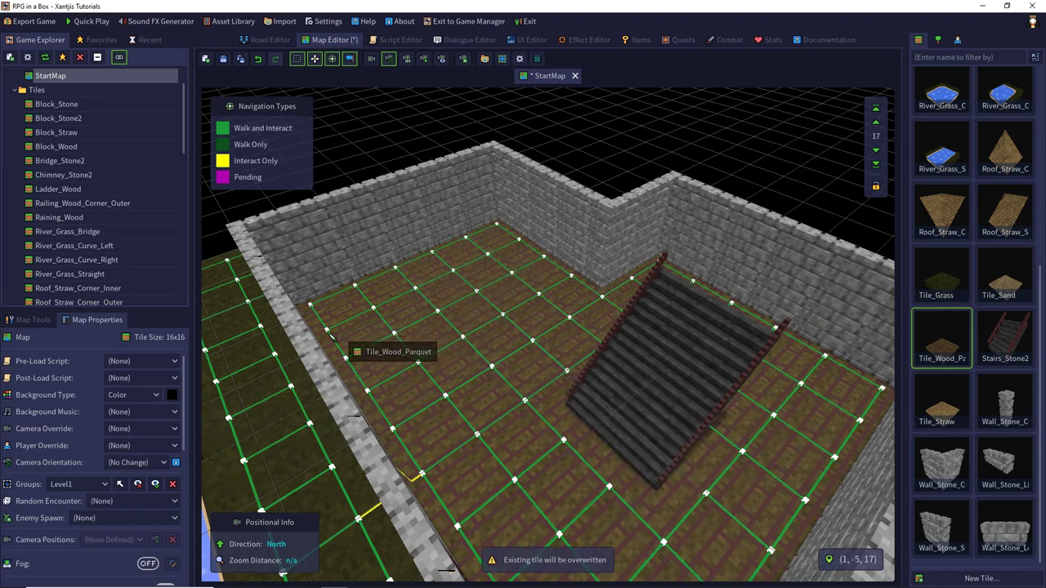
ctrl+click(299, 339)
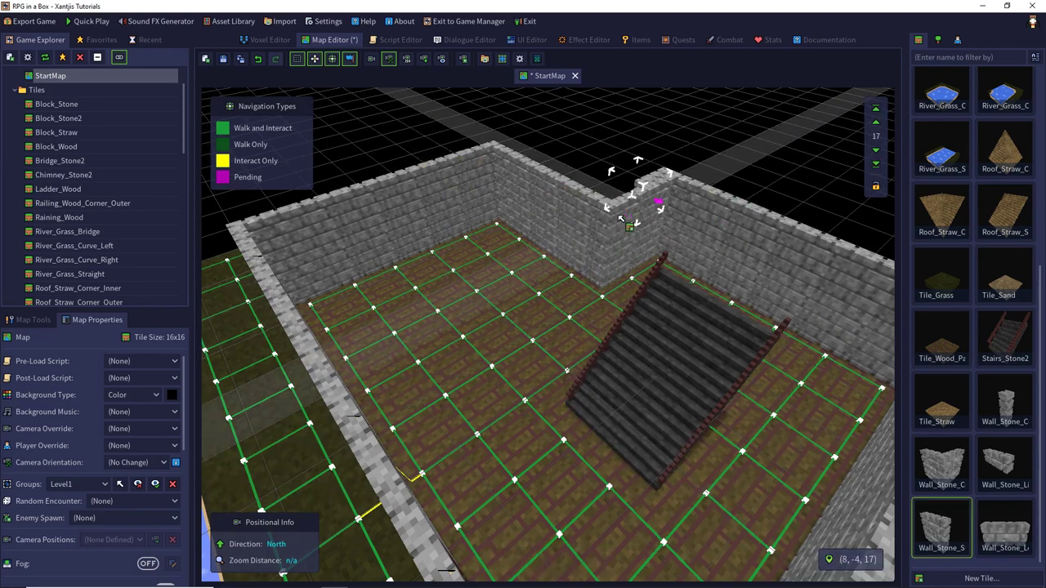
click(456, 362)
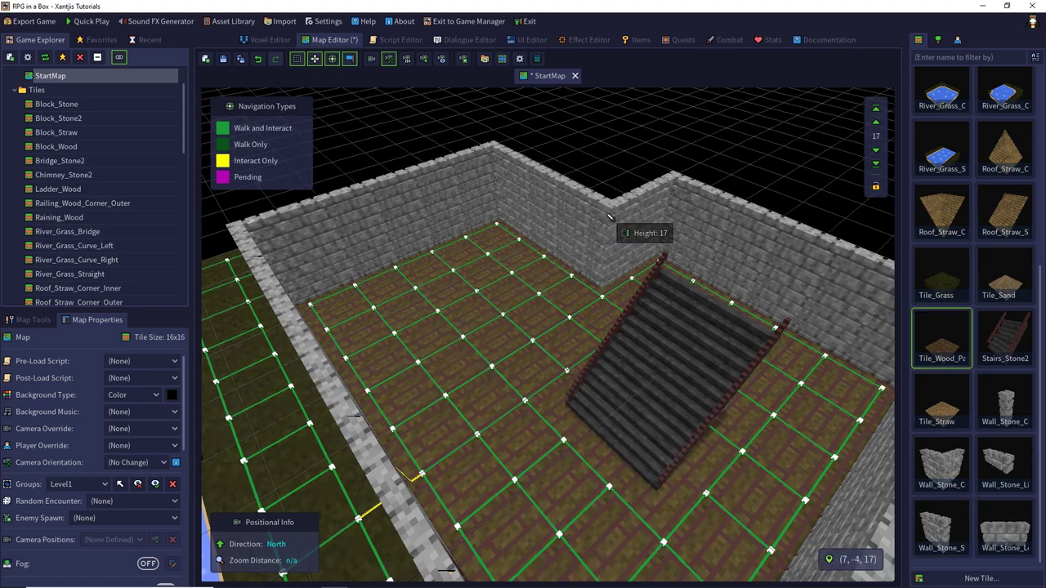
click(876, 123)
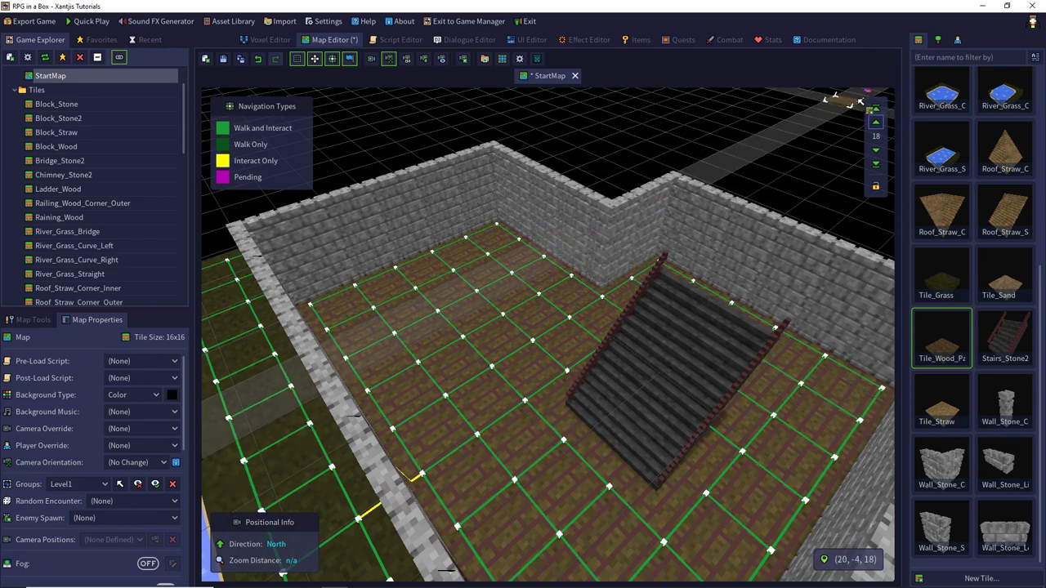
click(875, 110)
click(874, 190)
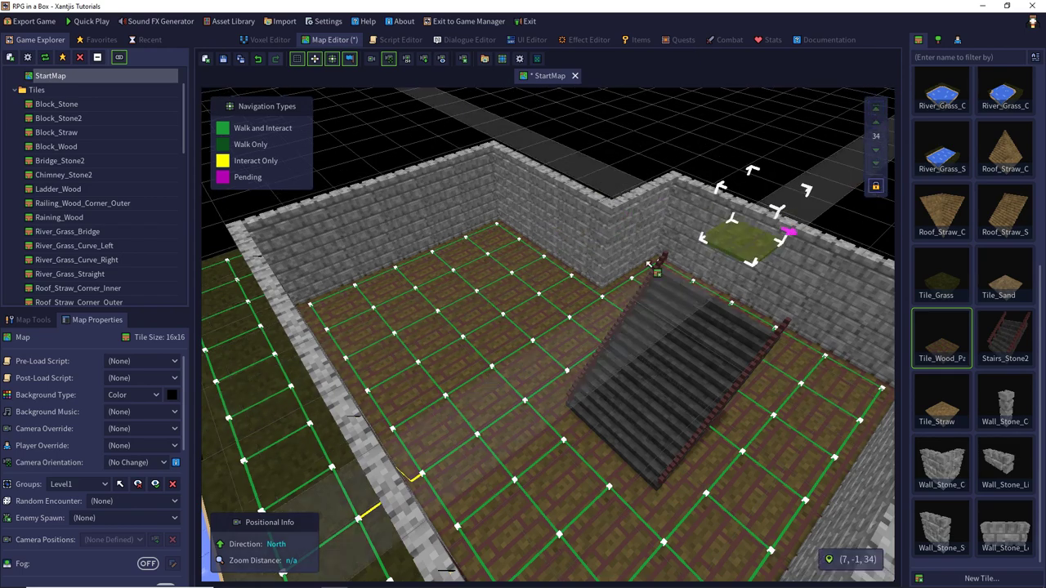
drag(499, 176, 561, 431)
middle_drag(685, 233, 631, 191)
mouse_move(631, 191)
mouse_down()
mouse_move(771, 234)
mouse_move(794, 262)
mouse_move(806, 303)
mouse_move(761, 451)
mouse_move(785, 531)
mouse_up()
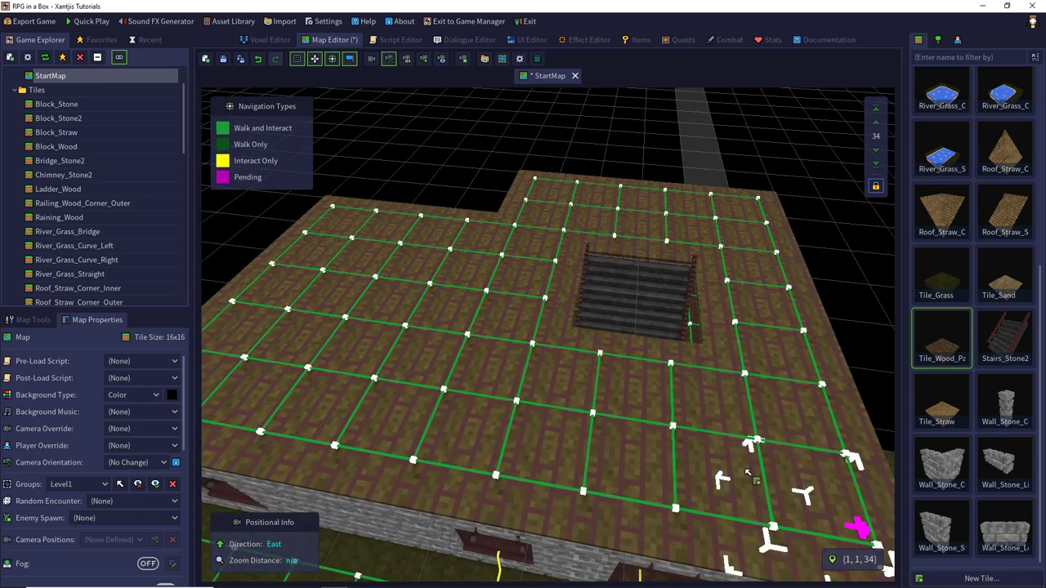
- Build straight stone walls around the upper floor's edges at height 35, leaving the corners open
click(990, 524)
click(952, 532)
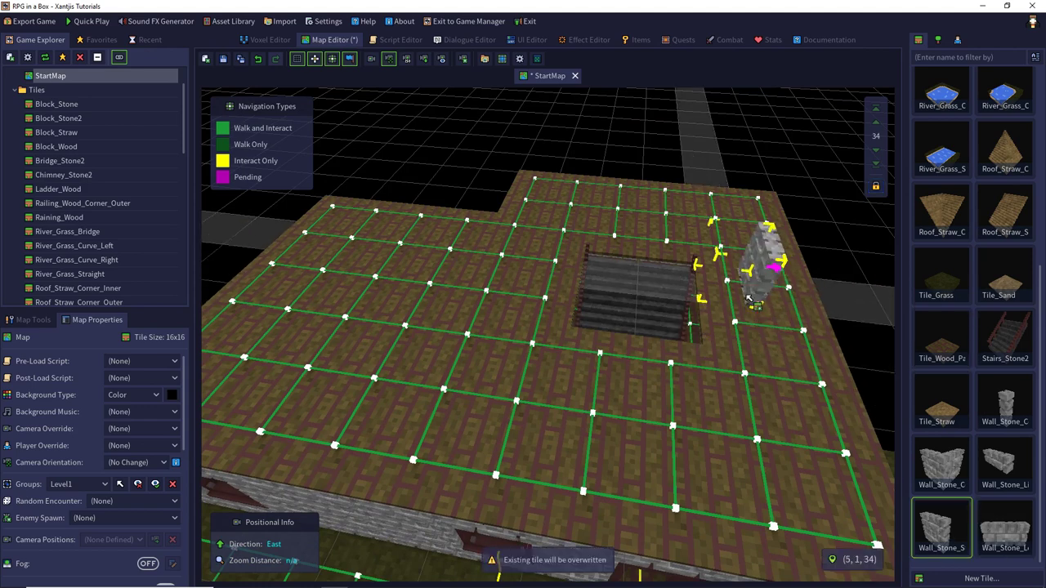
click(875, 122)
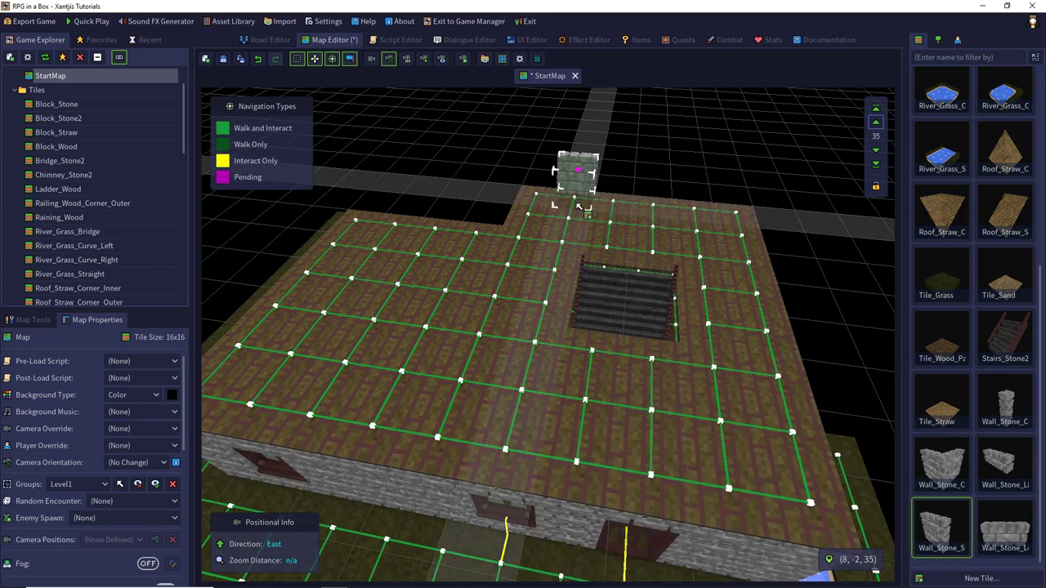
mouse_move(580, 209)
mouse_down()
mouse_move(661, 179)
mouse_move(727, 181)
mouse_up()
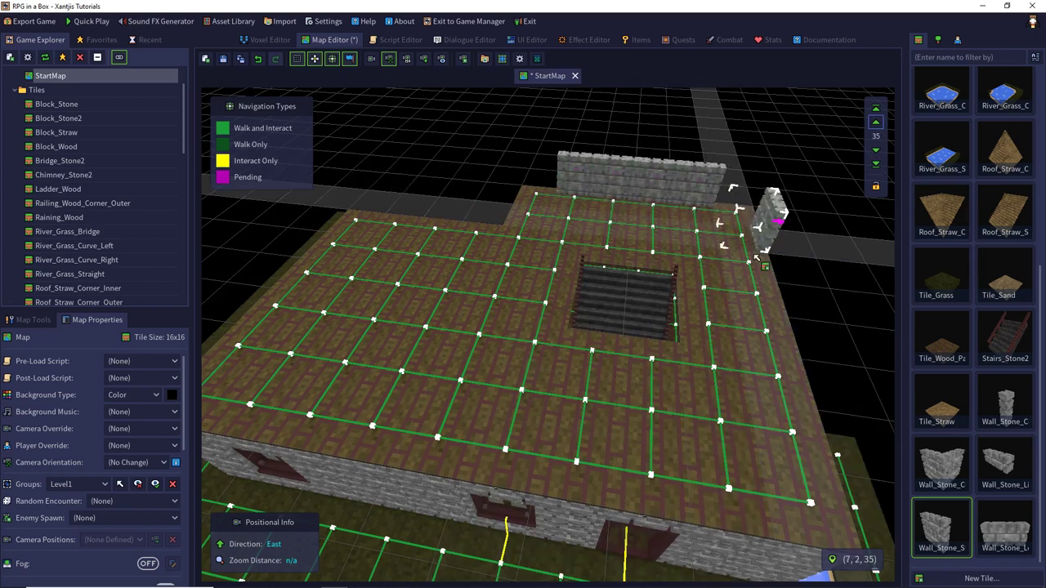
mouse_move(756, 258)
mouse_down()
mouse_move(754, 390)
mouse_move(772, 523)
mouse_move(691, 484)
mouse_move(262, 408)
mouse_move(236, 368)
mouse_move(343, 246)
mouse_move(425, 230)
mouse_up()
key(r)
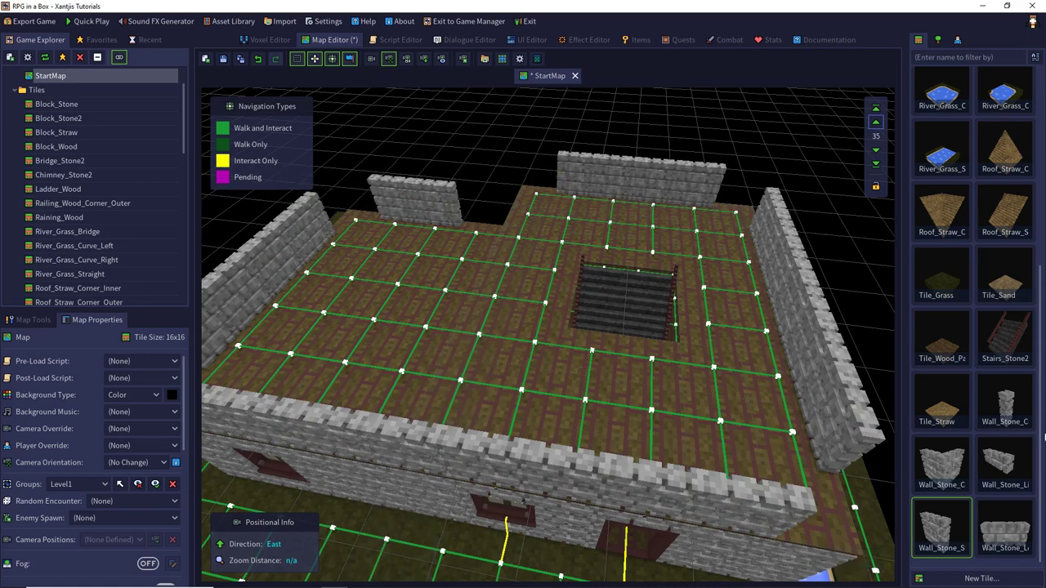
- Close the corners of the upper-floor walls at height 35 with rotated stone corner tiles, using the small corner piece at the notch
click(938, 483)
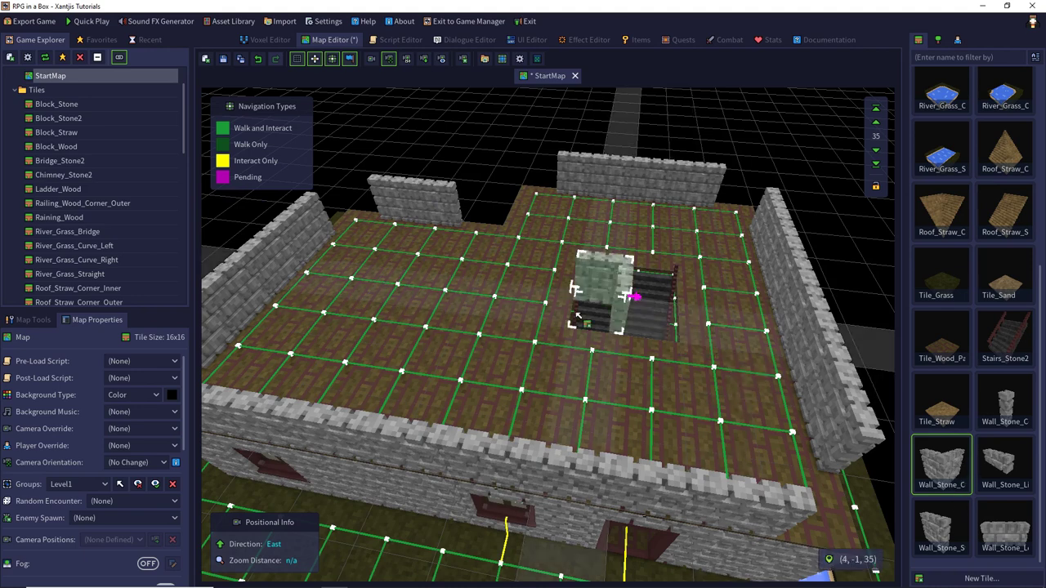
key(r)
key(r)
key(r)
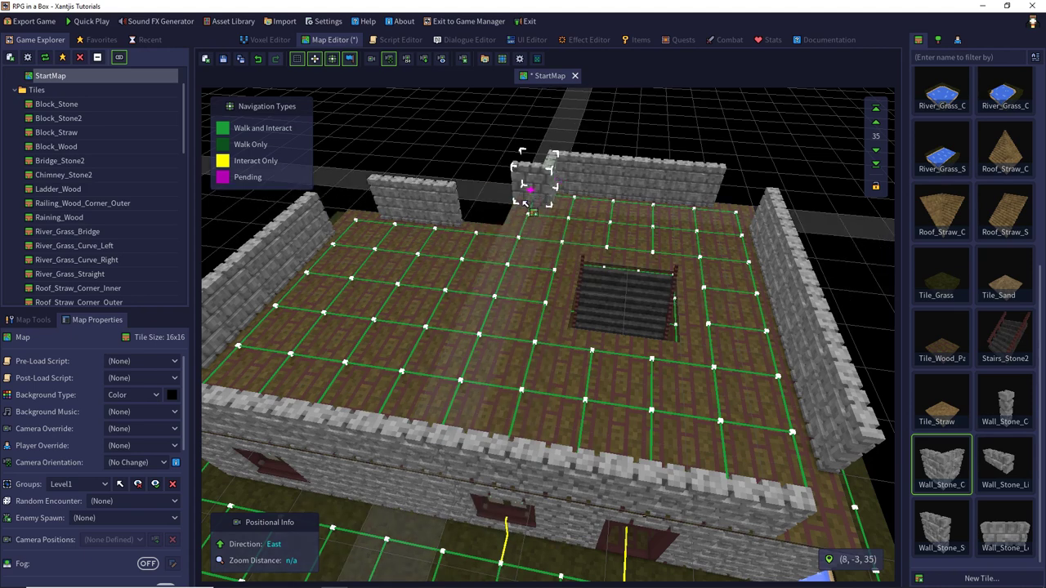
click(515, 205)
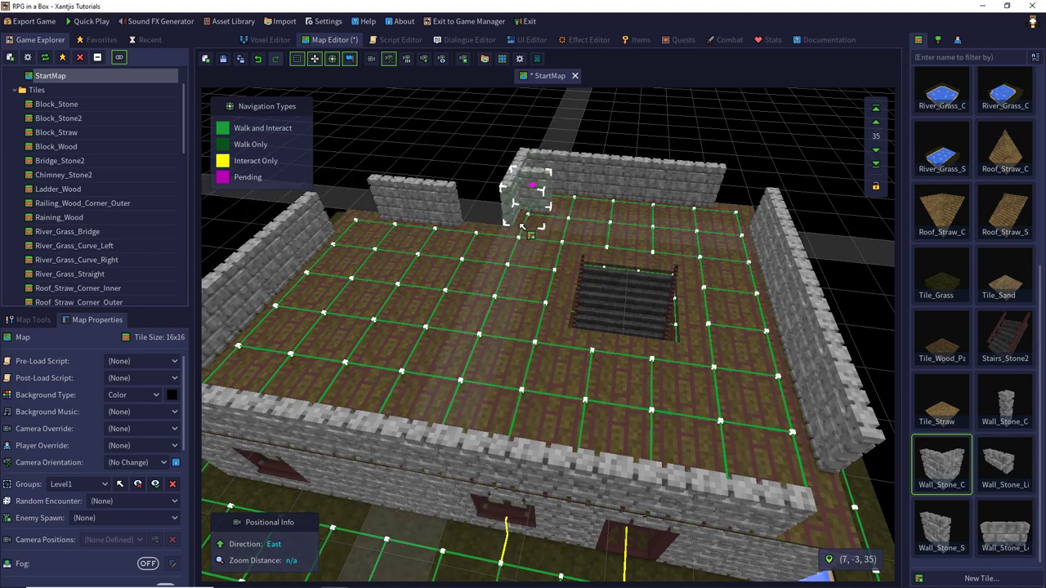
click(744, 186)
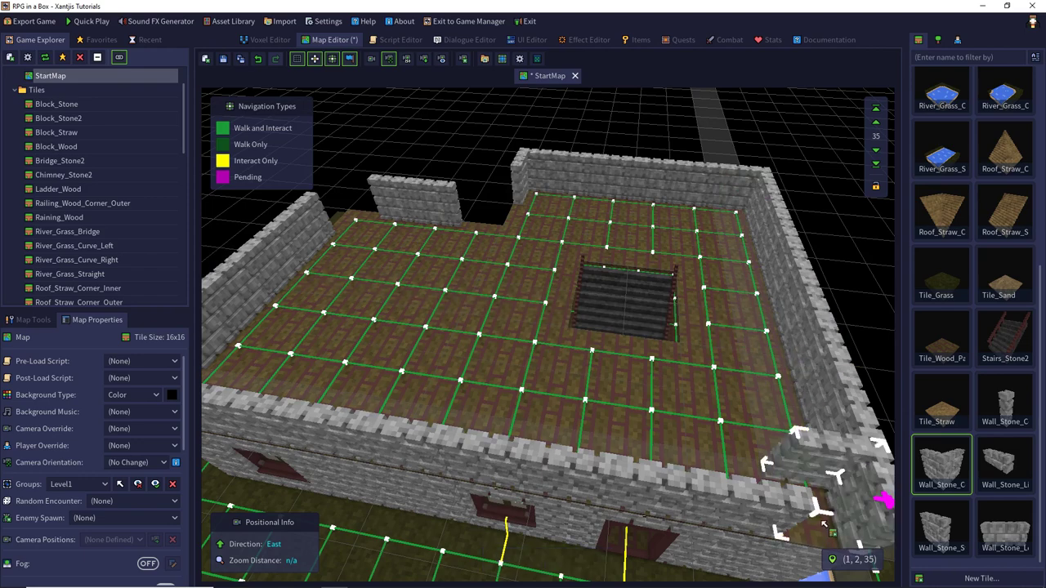
middle_drag(361, 359, 315, 352)
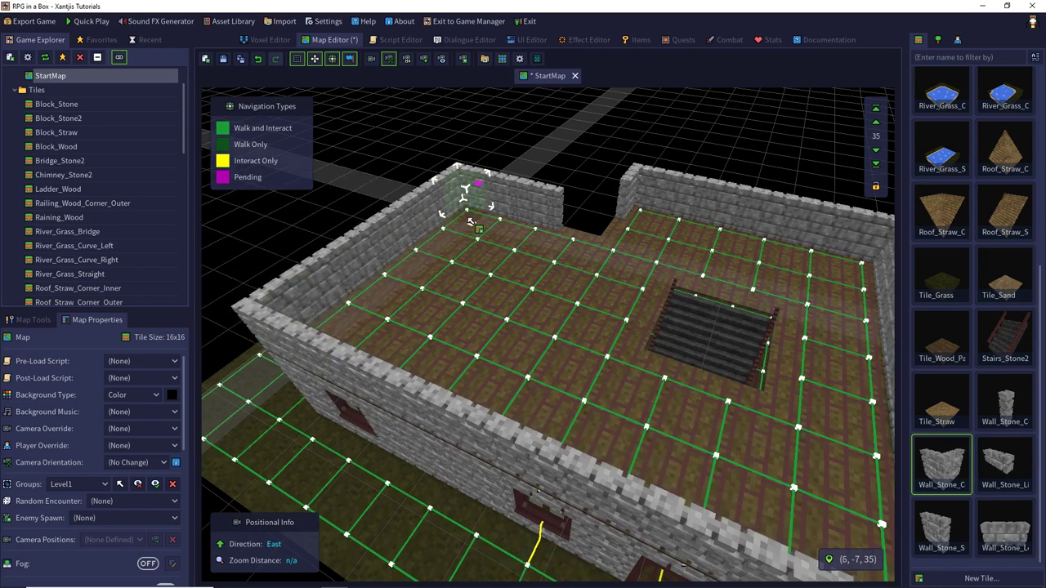
click(464, 192)
click(982, 425)
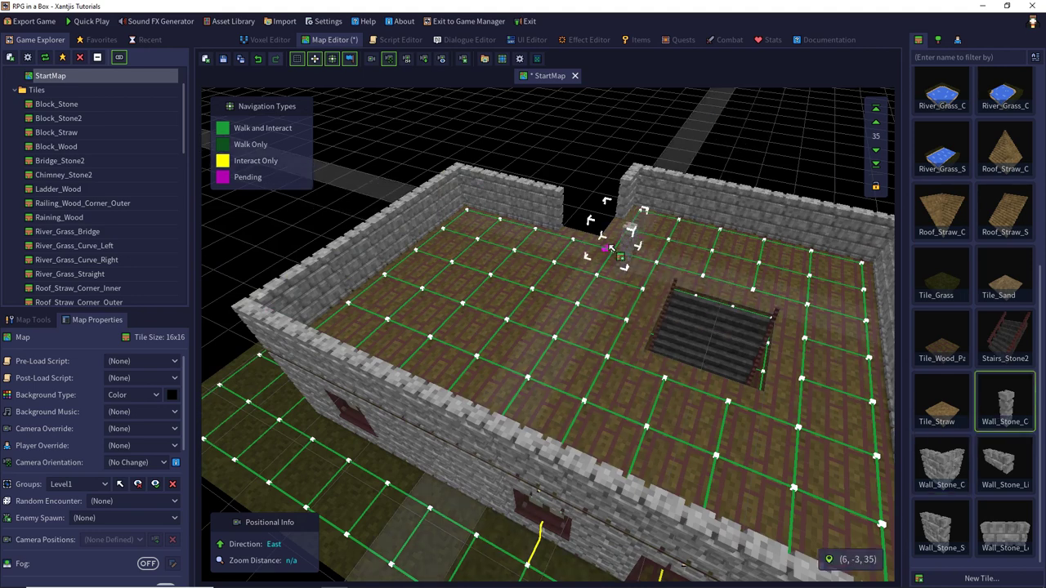
- Add a second course of straight stone walls at height 51 along every side of the upper floor, including the notch
click(949, 508)
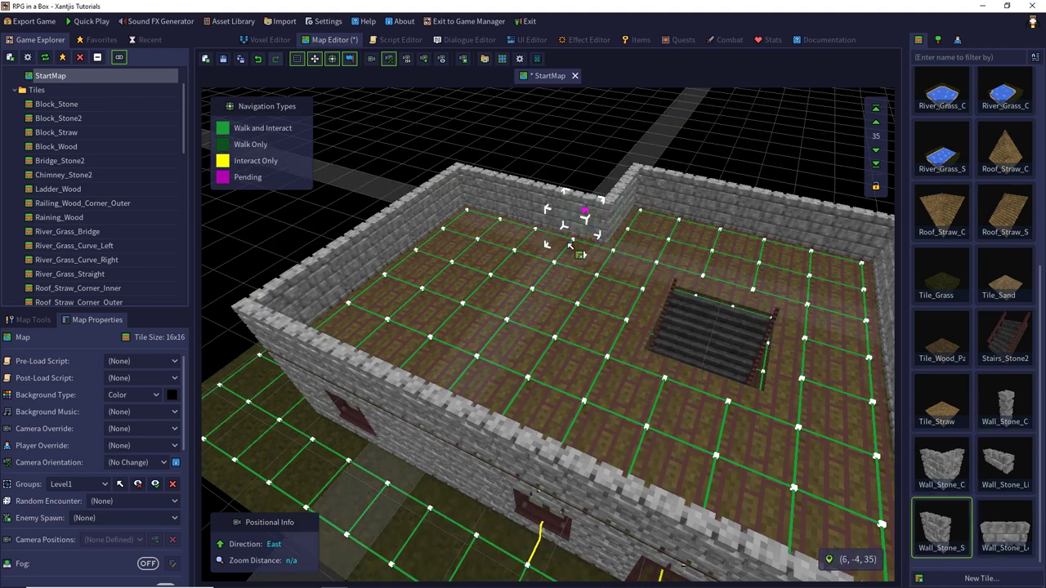
click(576, 214)
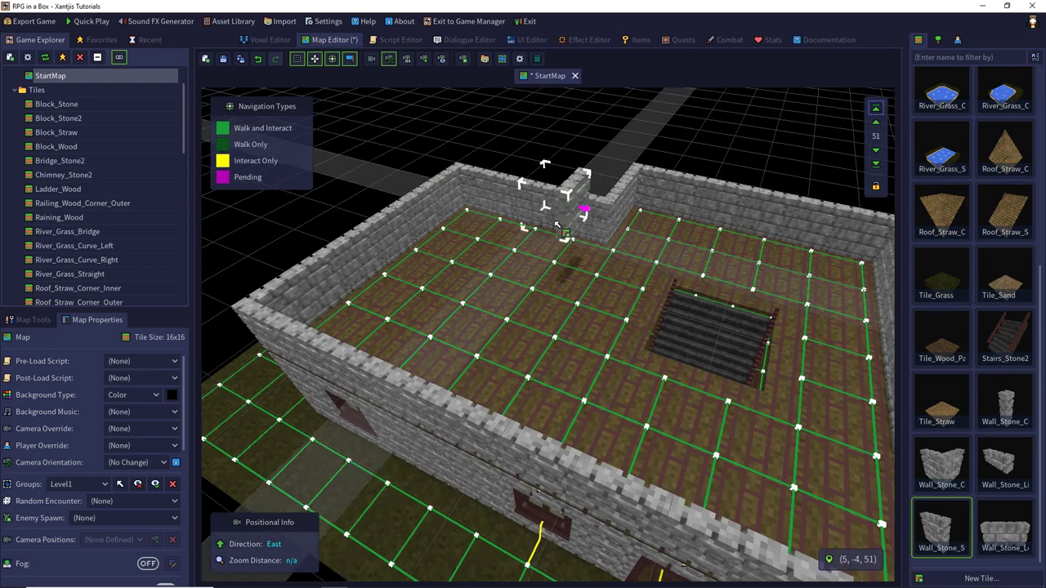
mouse_move(566, 210)
mouse_down()
mouse_move(558, 200)
mouse_move(449, 199)
mouse_move(442, 186)
mouse_move(362, 245)
mouse_move(324, 339)
mouse_move(614, 459)
mouse_up()
middle_drag(633, 422, 776, 315)
drag(613, 317, 700, 314)
key(r)
drag(758, 255, 691, 139)
middle_drag(670, 131, 612, 108)
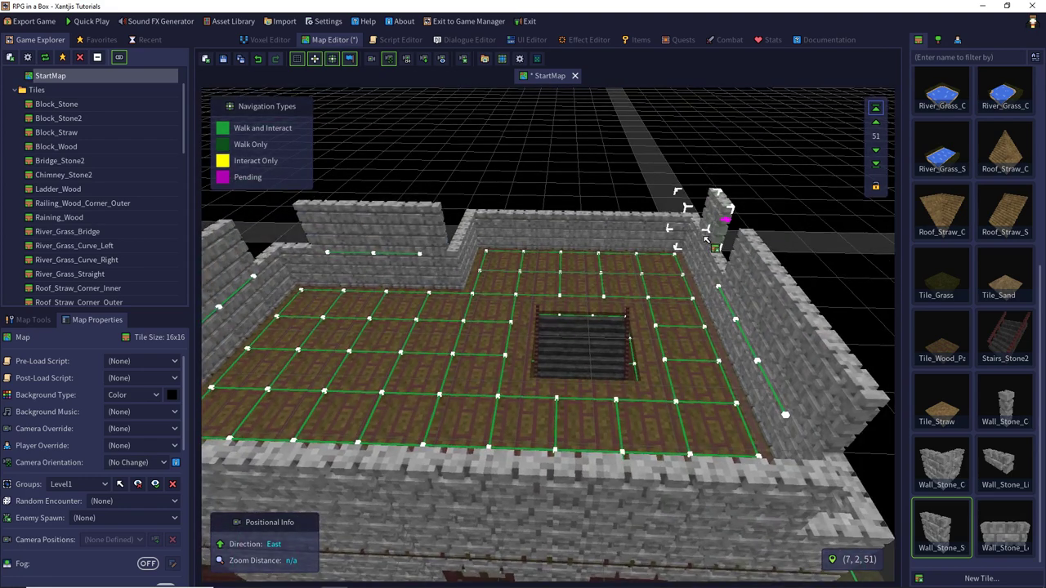
mouse_move(717, 262)
mouse_down()
mouse_move(700, 235)
mouse_move(532, 222)
mouse_up()
key(r)
click(475, 235)
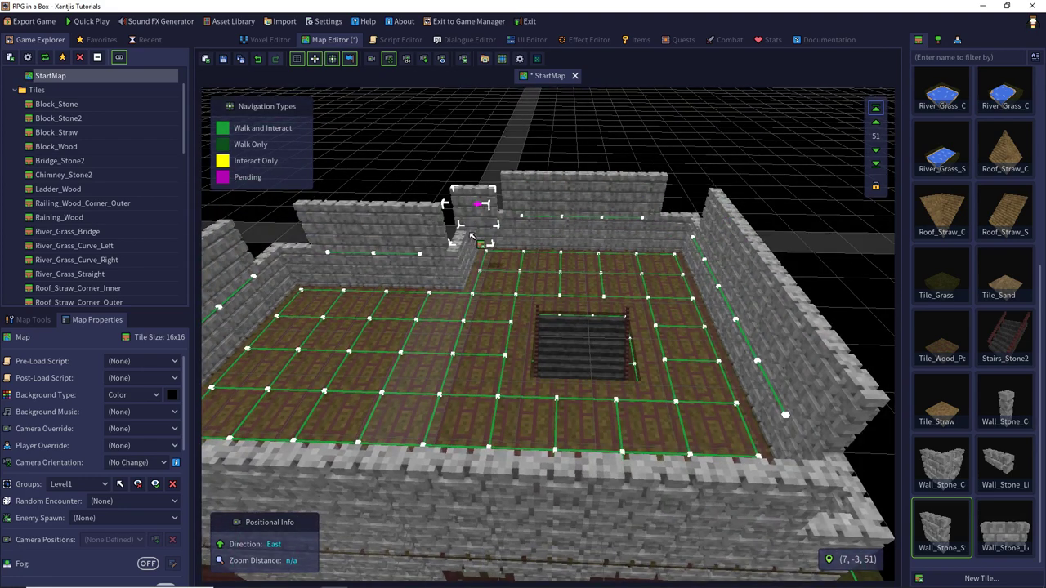
- Fill the notch at height 51 with the small stone corner piece and close the east-side corners with rotated stone corner tiles
click(998, 402)
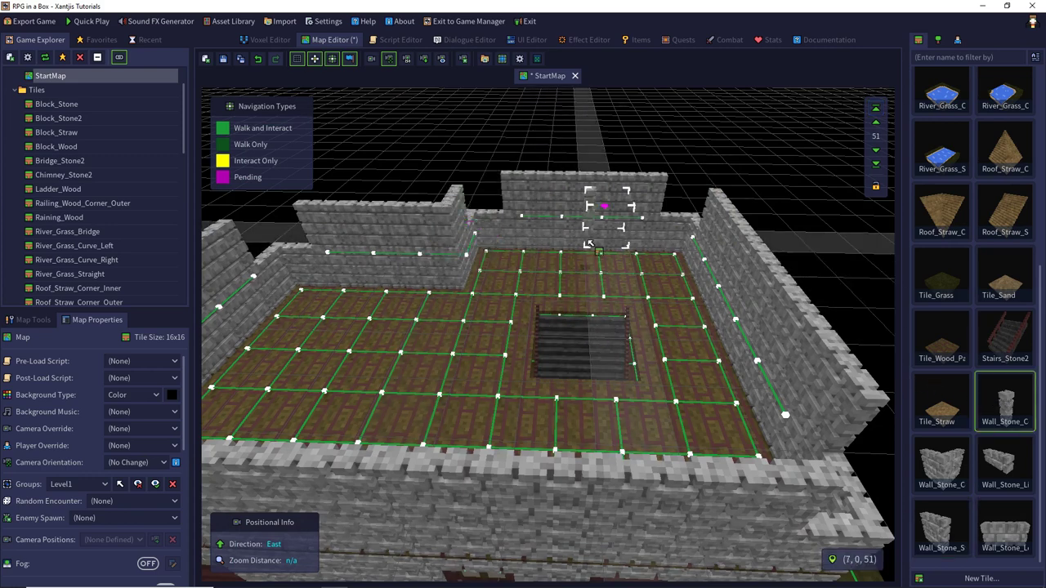
click(961, 464)
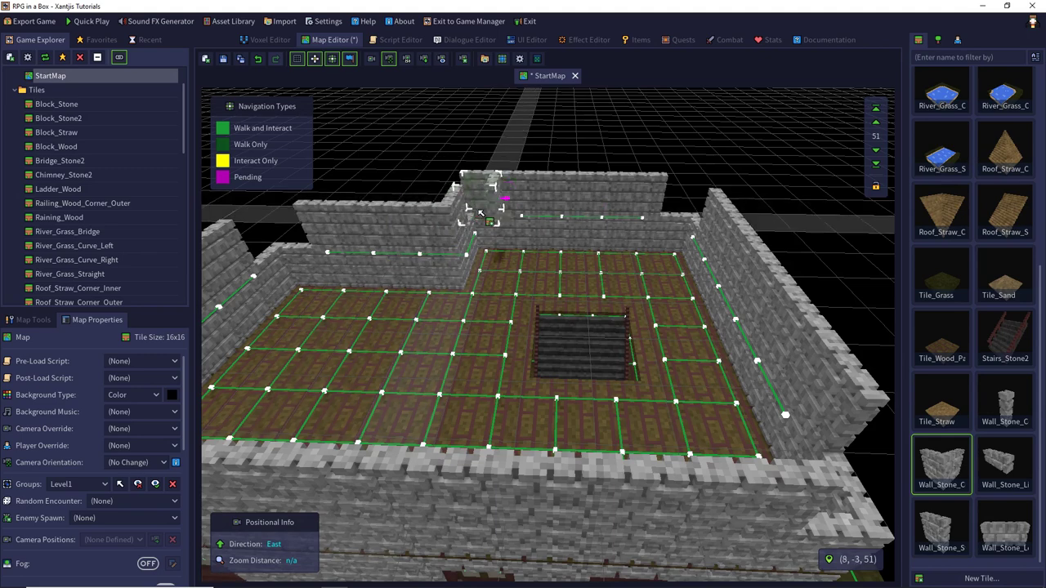
key(r)
key(r)
click(711, 176)
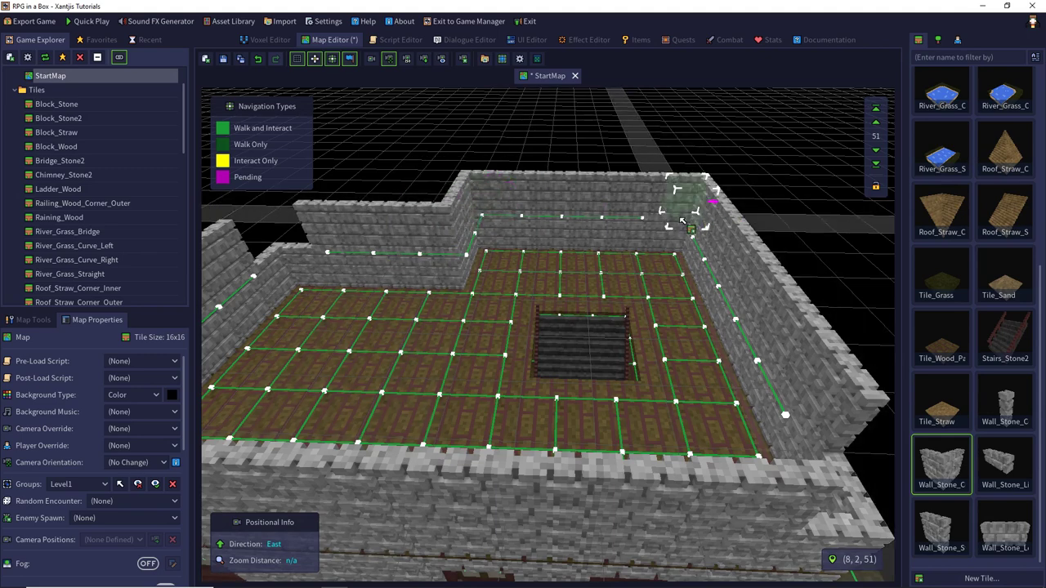
- Close the remaining southwest, northeast and northwest corners of the second wall course at height 51 with rotated stone corner tiles
key(r)
middle_drag(801, 464, 567, 266)
key(r)
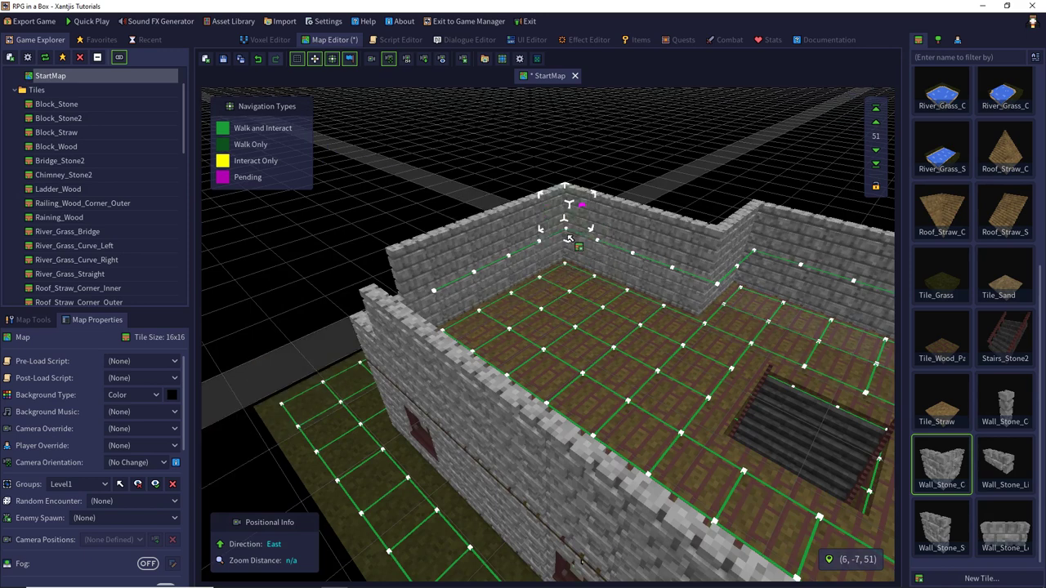
click(567, 235)
key(r)
key(r)
key(r)
click(399, 292)
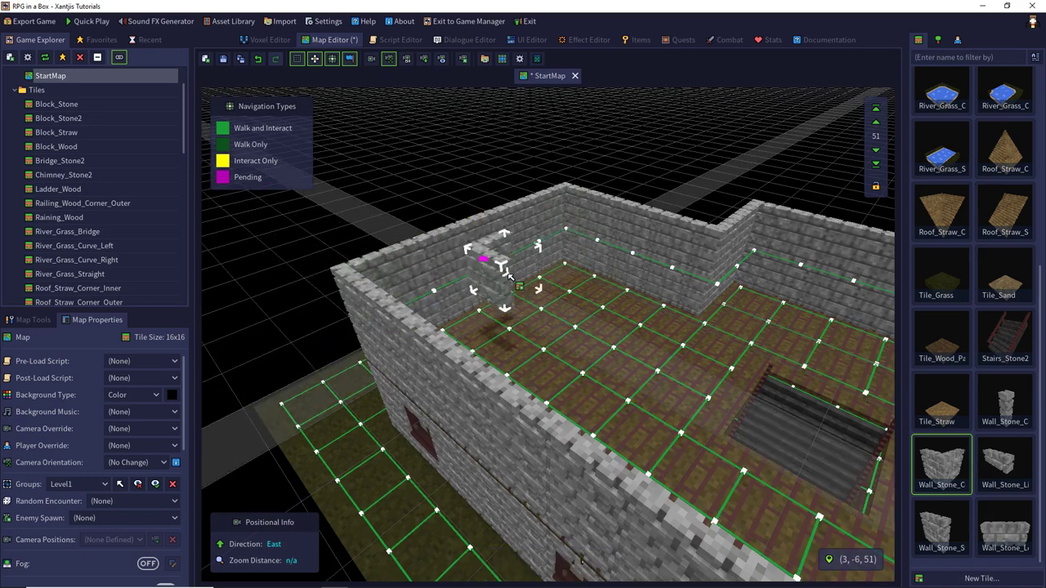
- Remove the navigation points from the tops of the upper-floor wall tiles with the navigation tool
click(224, 133)
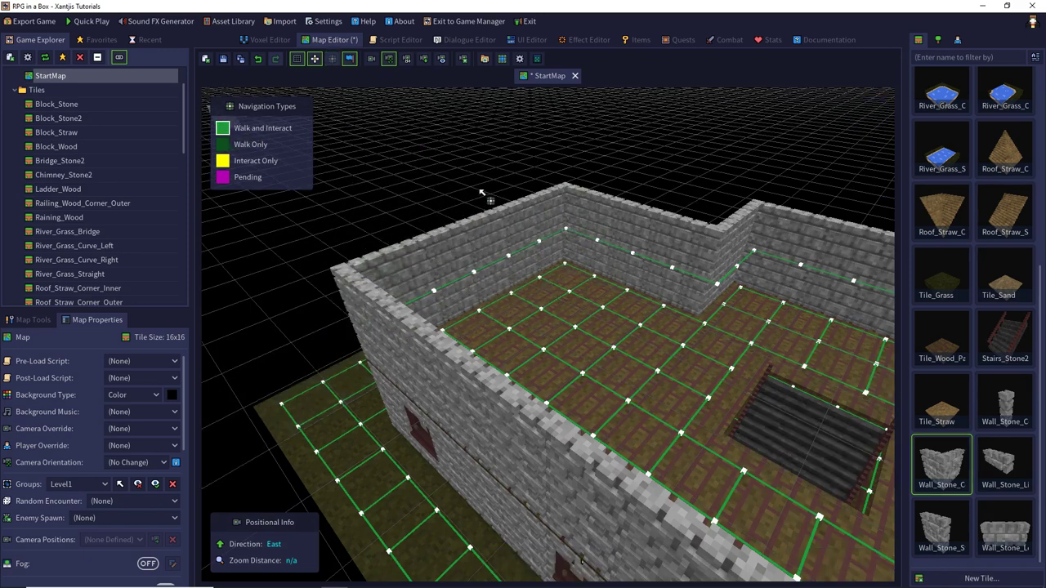
middle_drag(481, 193, 452, 188)
click(33, 320)
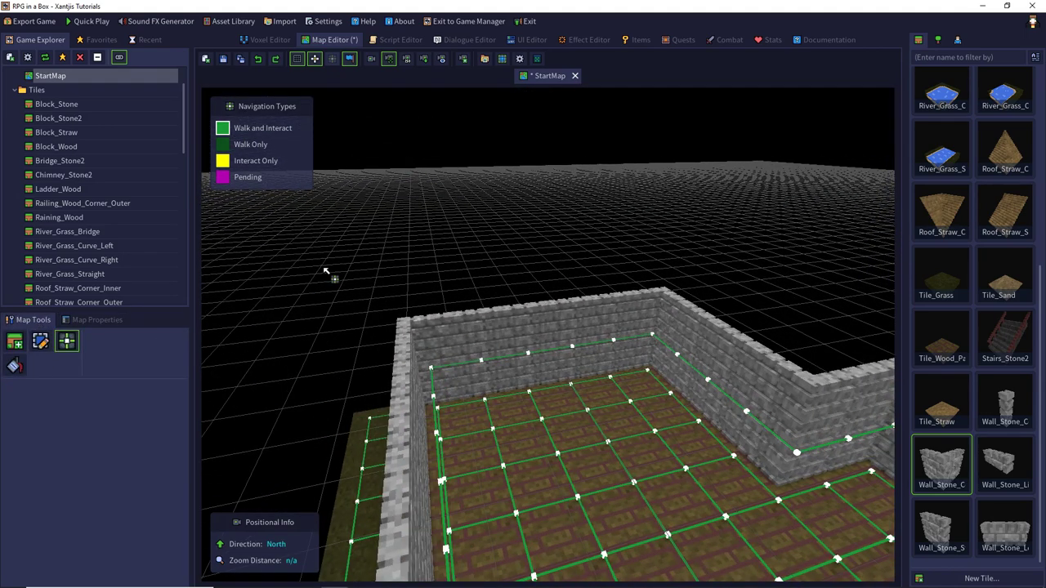
click(223, 149)
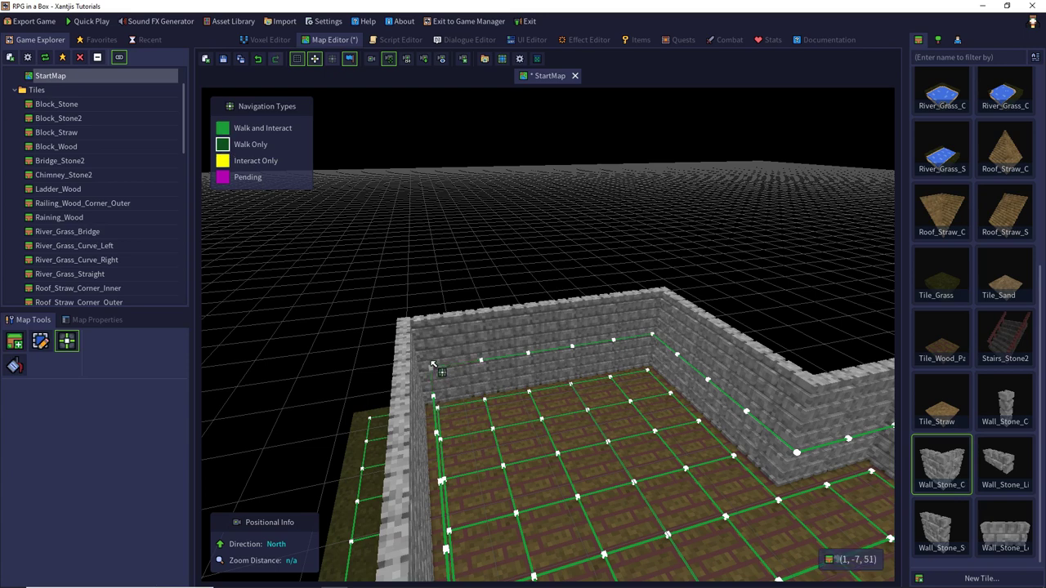
drag(434, 364, 528, 345)
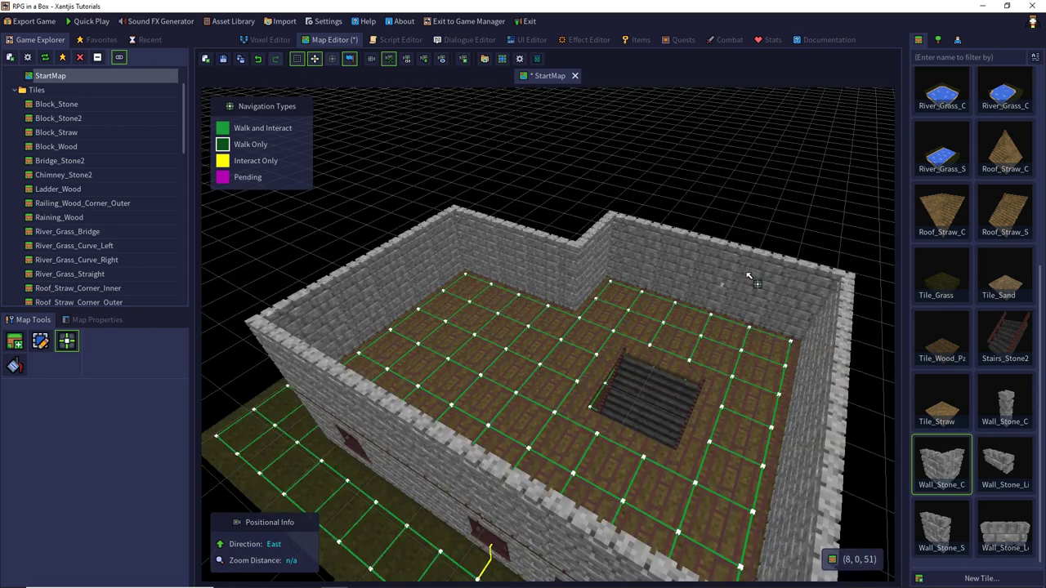
- Continue the staircase with two-wide Stairs_Stone2 tiles at heights 35 and 51, and set their initial frames to drop the inner railings
click(1000, 335)
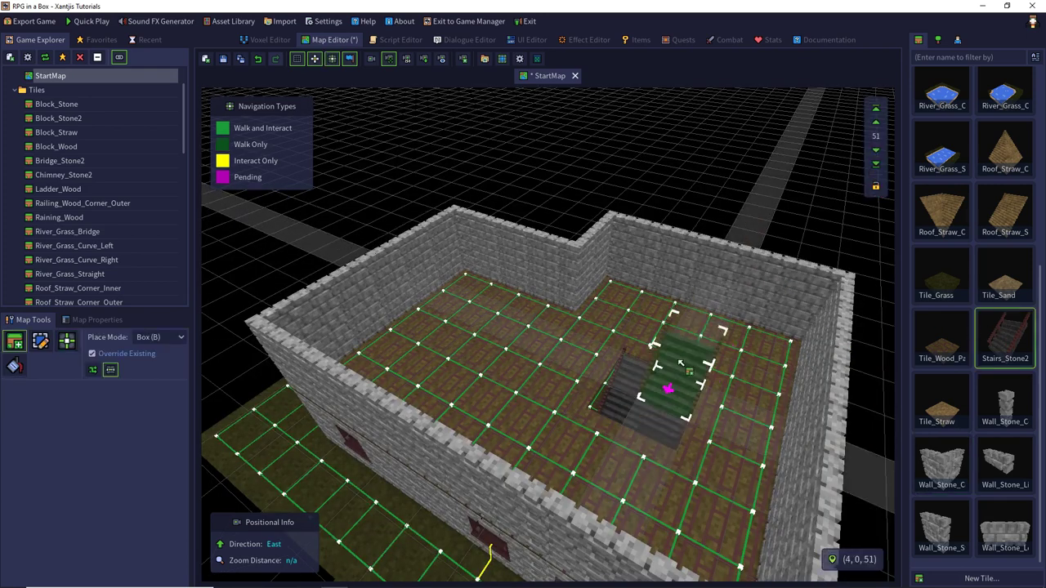
ctrl+click(539, 365)
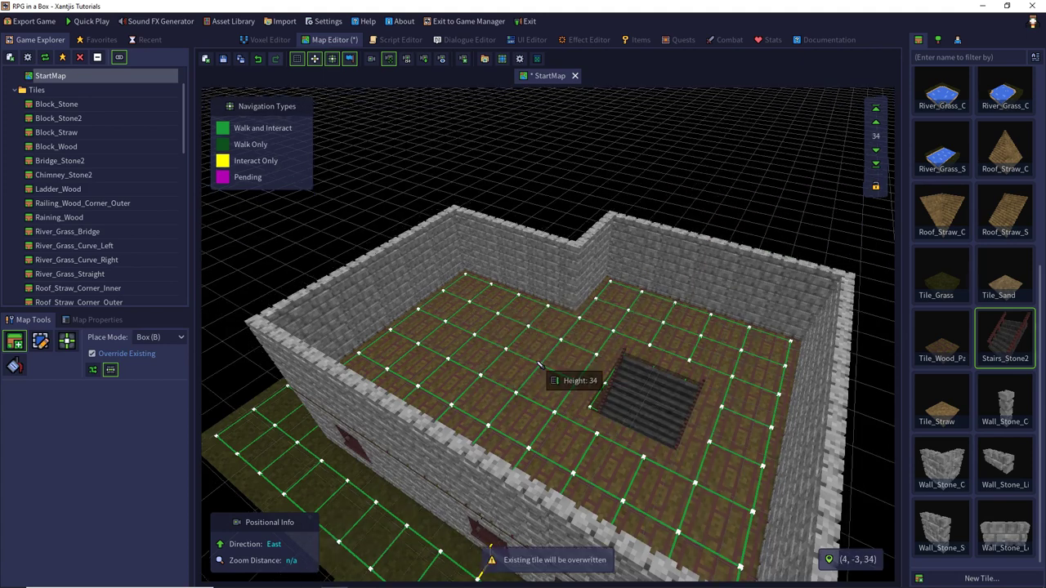
click(876, 122)
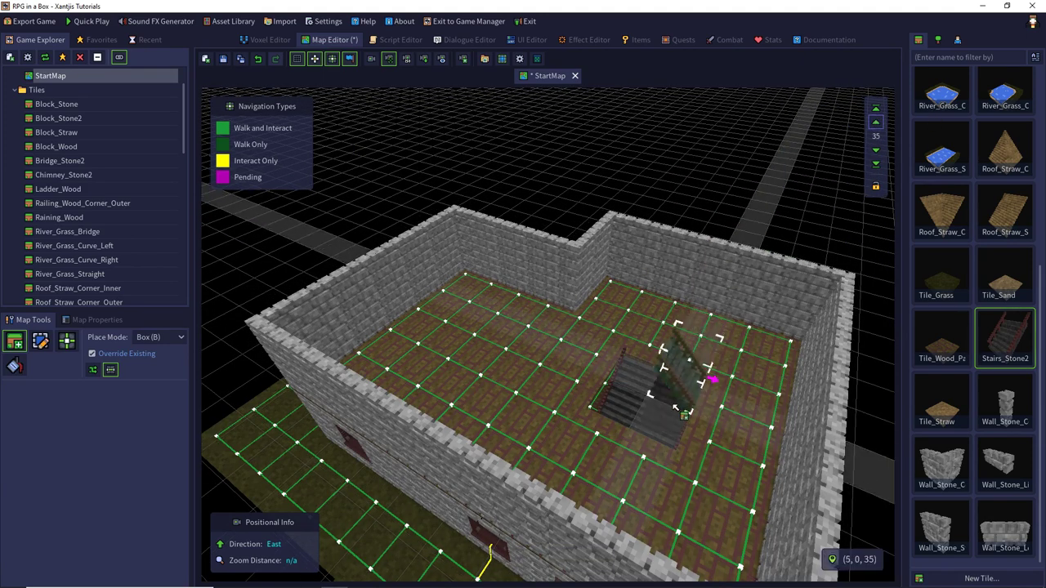
click(875, 108)
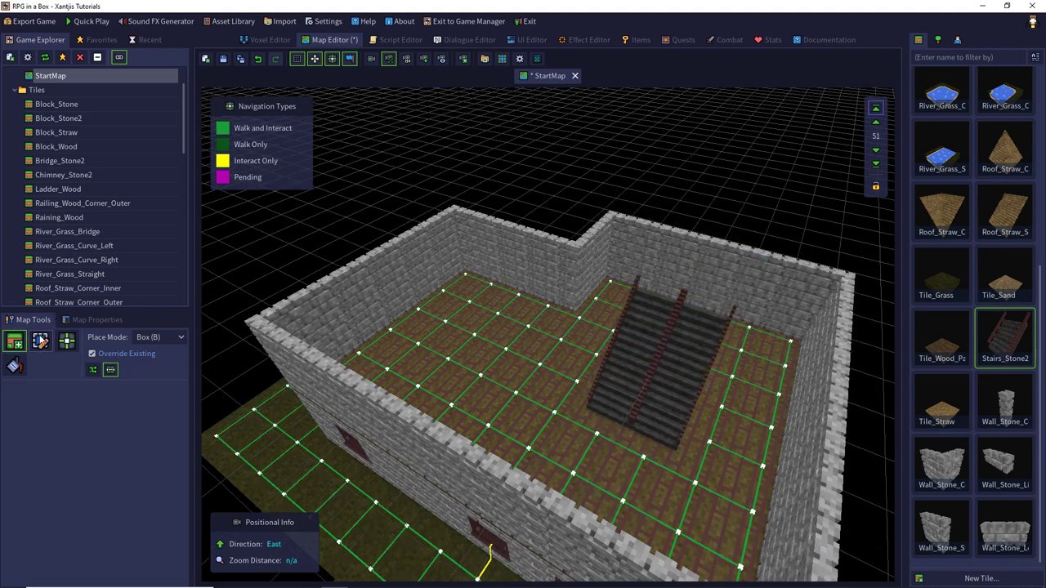
click(40, 341)
click(102, 321)
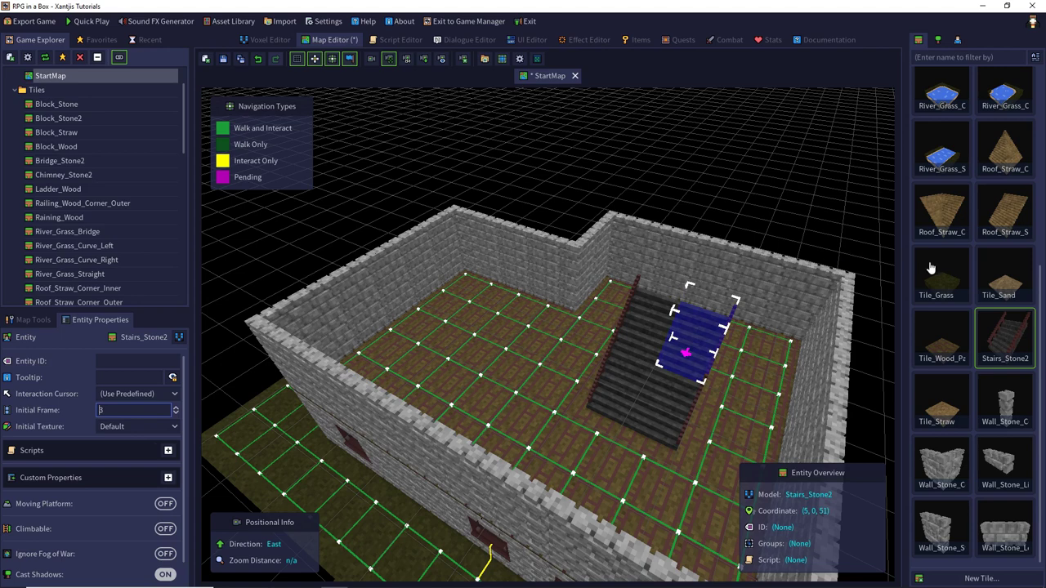
- Cover the upper floor with Tile_Wood_Parquet tiles at height 67, leaving an opening above the new stairs
click(940, 336)
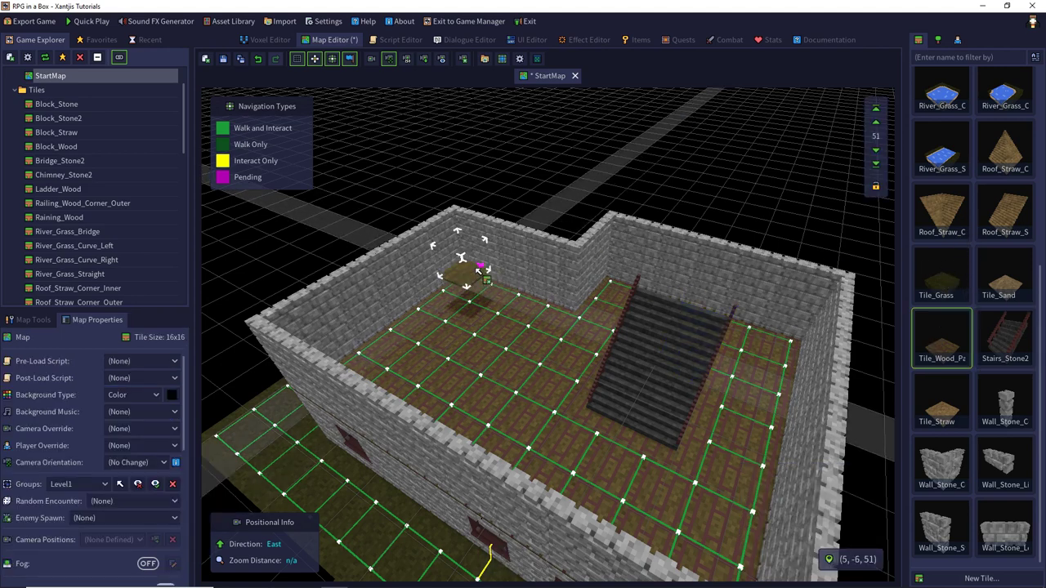
click(875, 108)
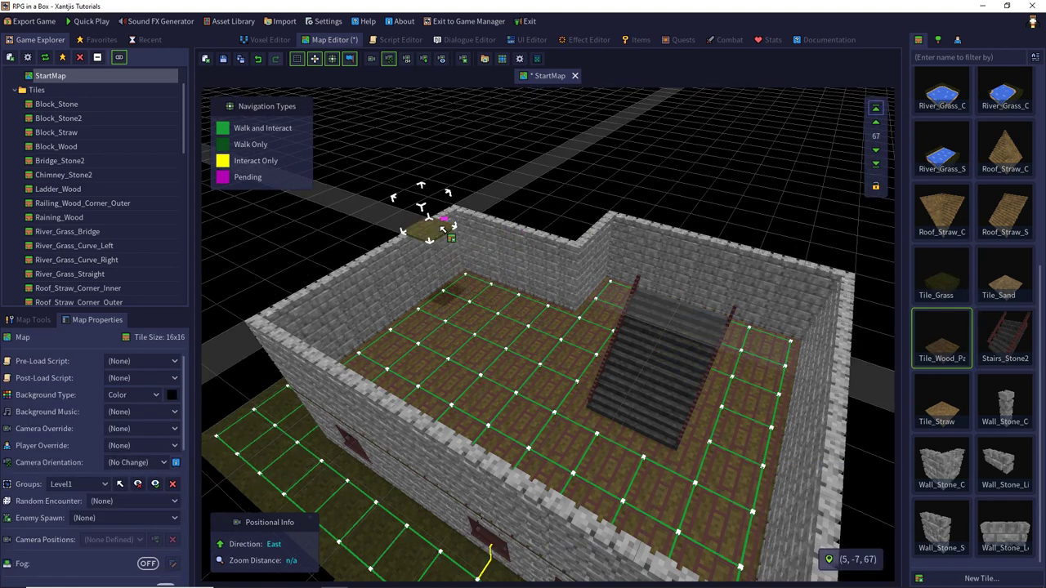
mouse_move(446, 247)
mouse_down()
mouse_move(420, 338)
mouse_move(487, 428)
mouse_up()
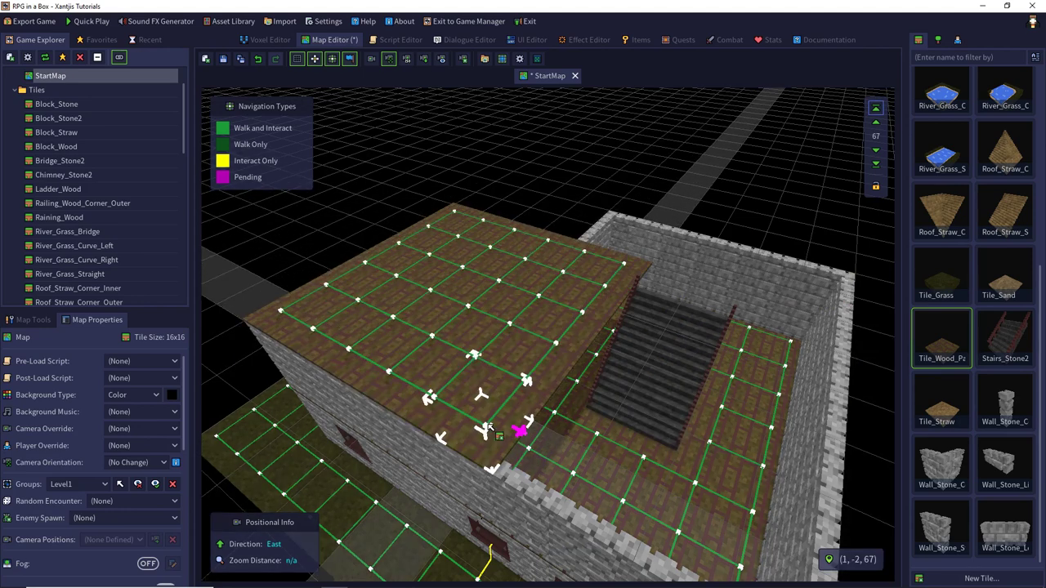
drag(605, 353, 713, 547)
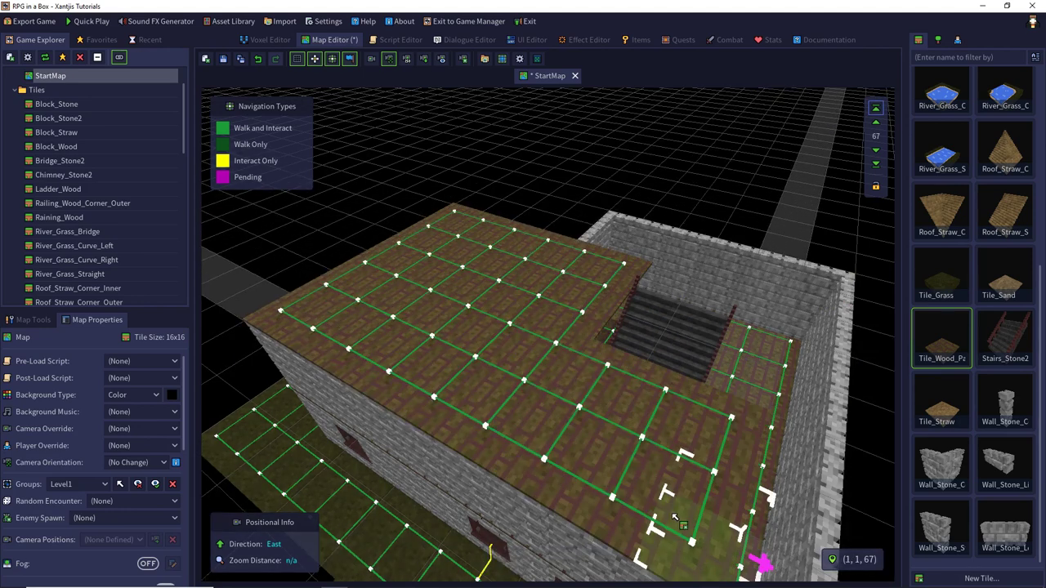
mouse_move(618, 226)
mouse_down()
mouse_move(817, 241)
mouse_move(883, 287)
mouse_move(815, 322)
mouse_up()
mouse_move(815, 322)
middle_down()
mouse_move(776, 286)
mouse_move(787, 310)
middle_up()
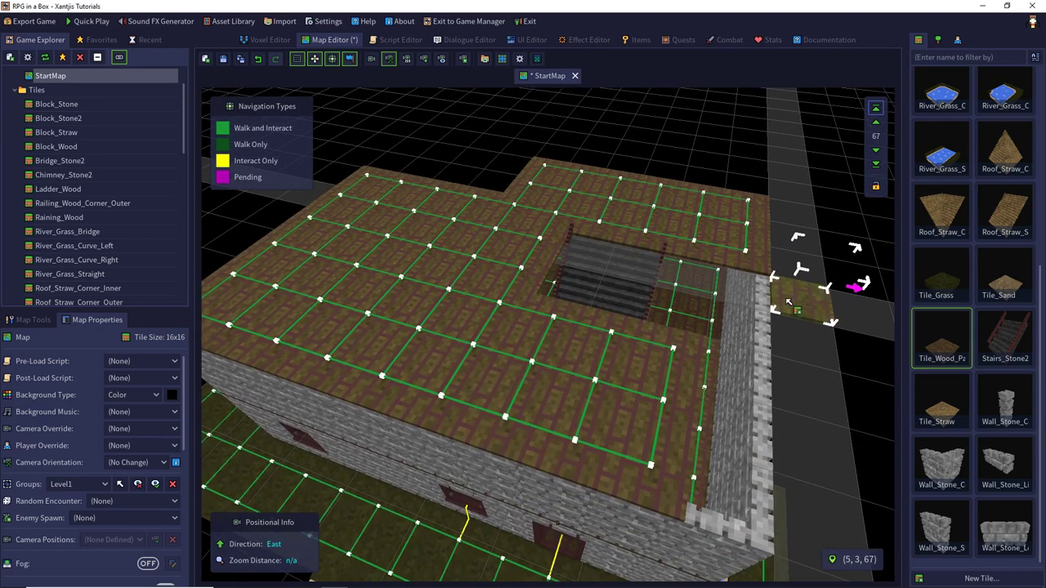
mouse_move(768, 302)
mouse_down()
mouse_move(754, 298)
mouse_move(687, 456)
mouse_up()
click(689, 460)
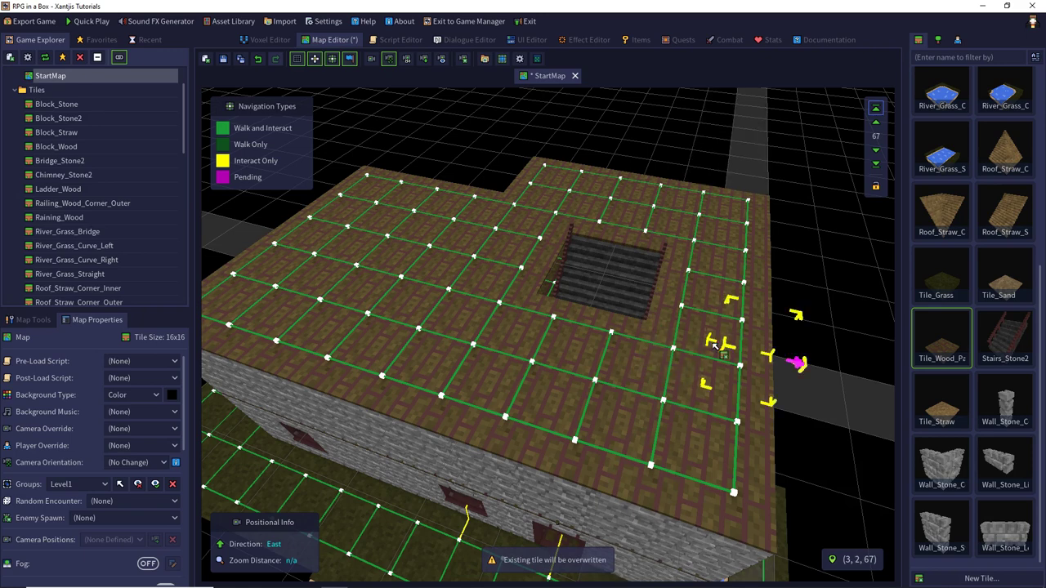
- Place rotated Roof_Straw_Corner_Outer tiles at height 68 on the five outer corners of the top floor
click(992, 157)
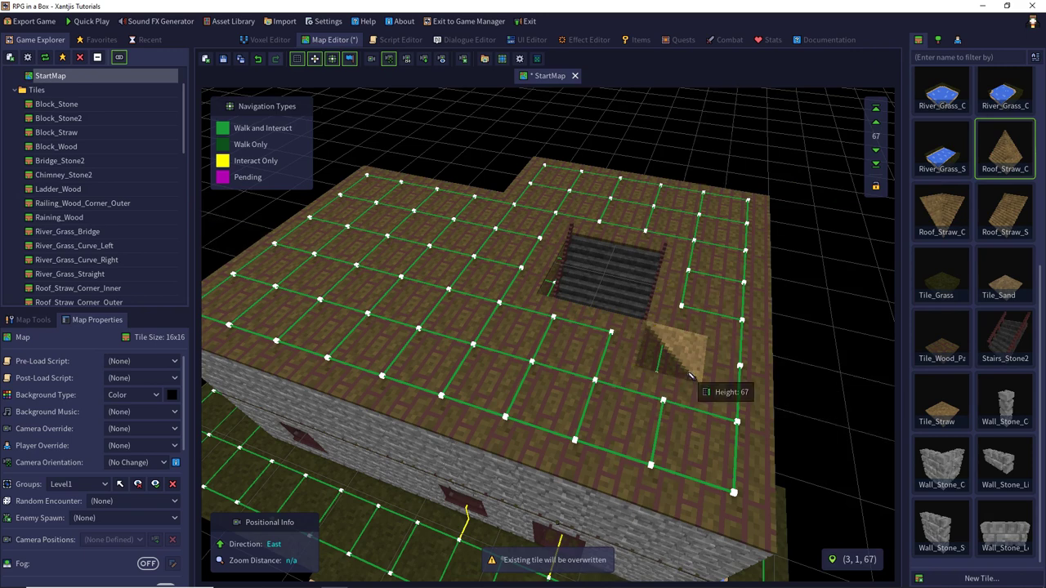
click(874, 122)
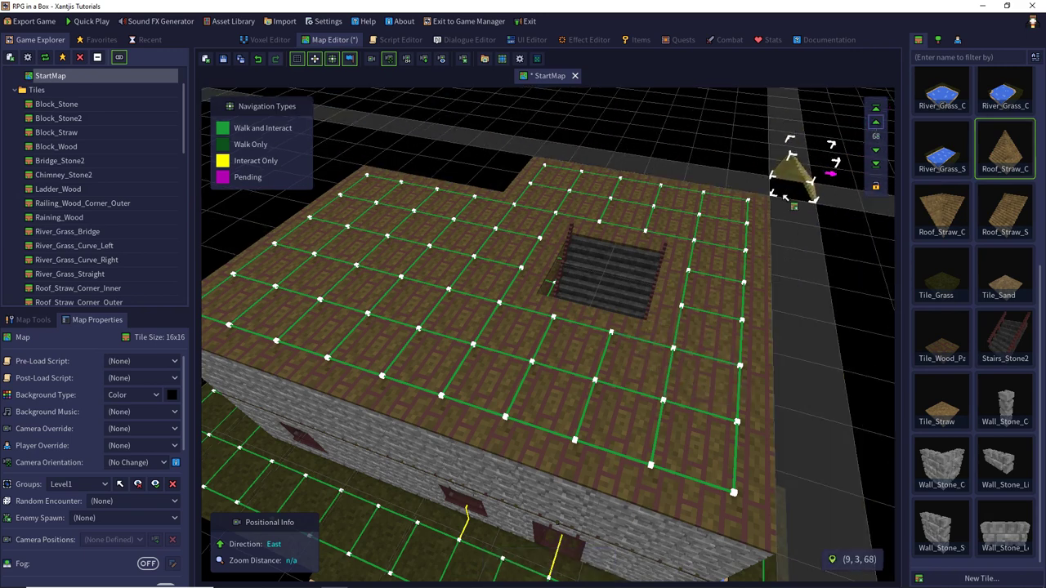
click(760, 205)
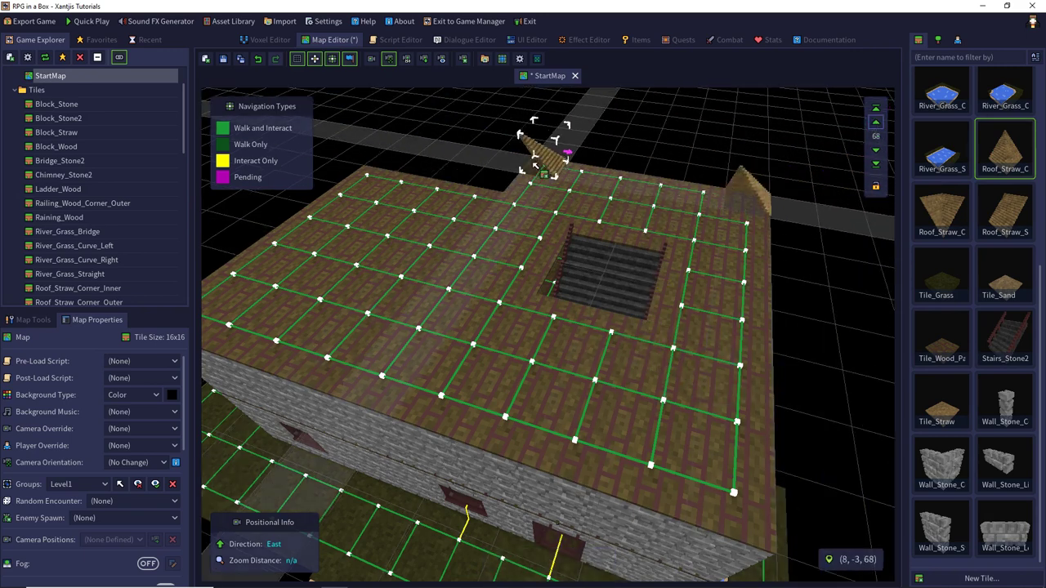
click(543, 170)
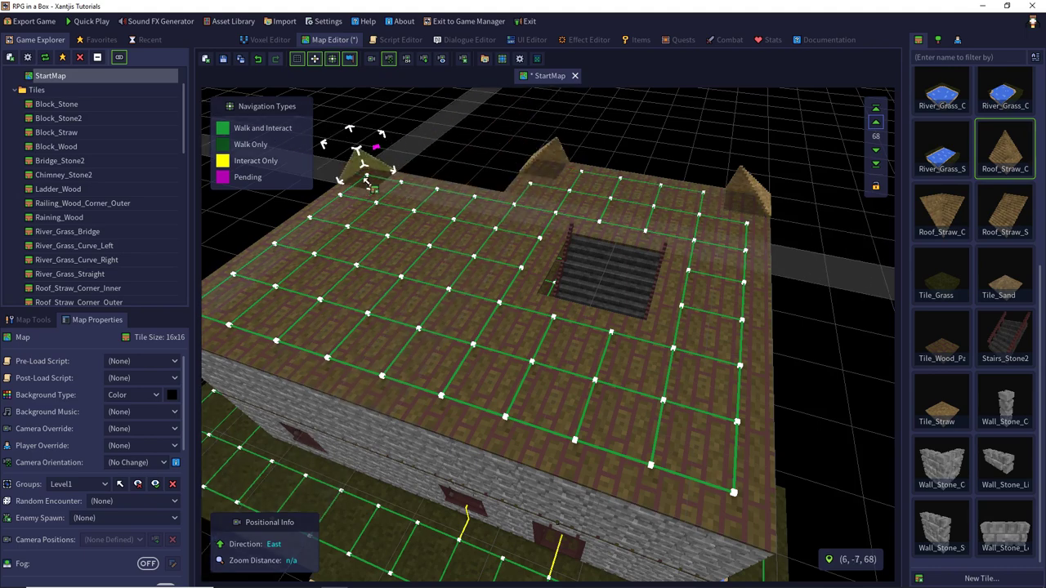
click(364, 183)
key(r)
middle_drag(244, 297, 232, 296)
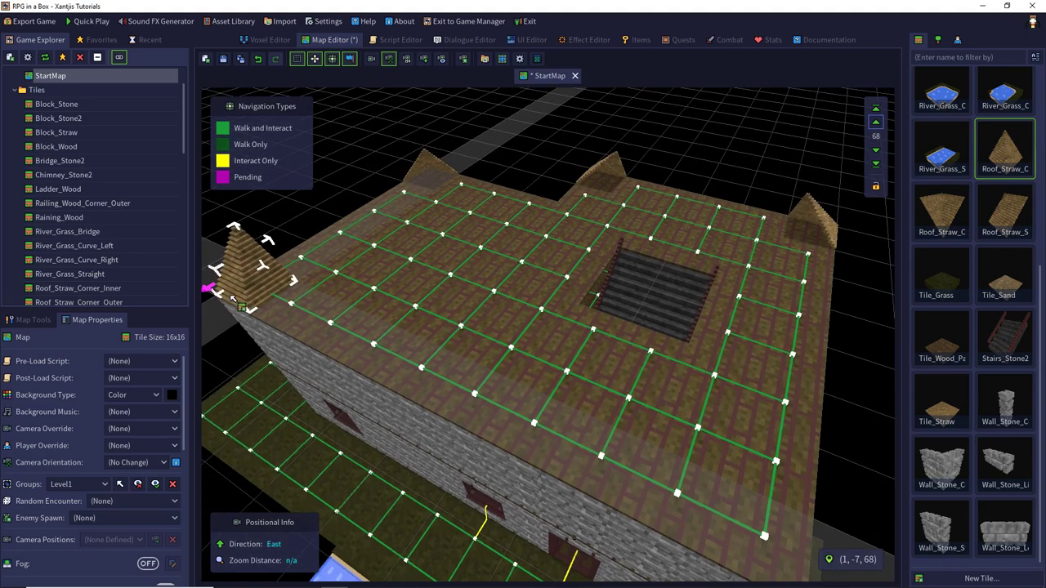
key(r)
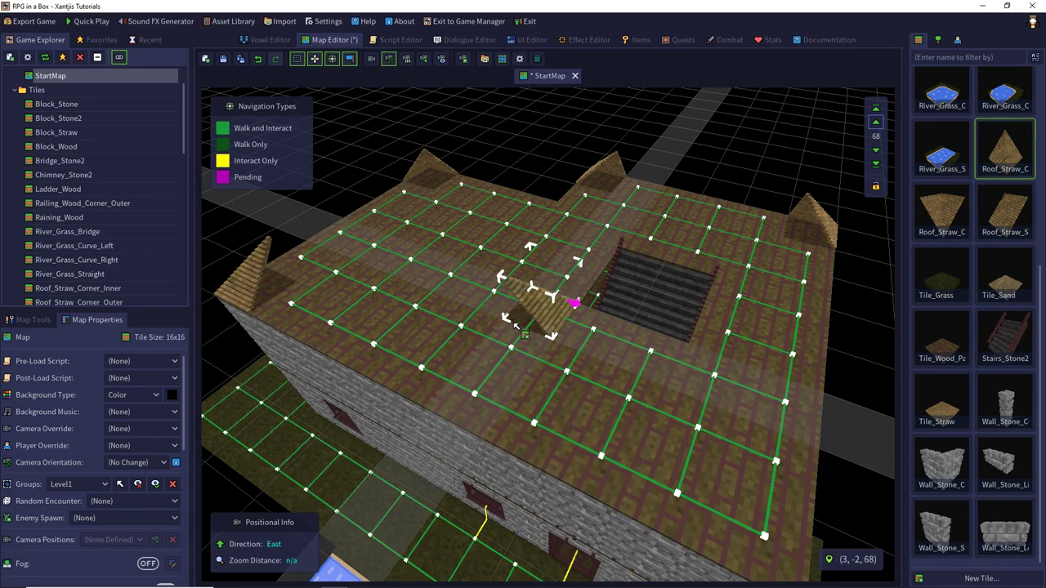
key(r)
key(r)
middle_drag(523, 324, 616, 357)
key(r)
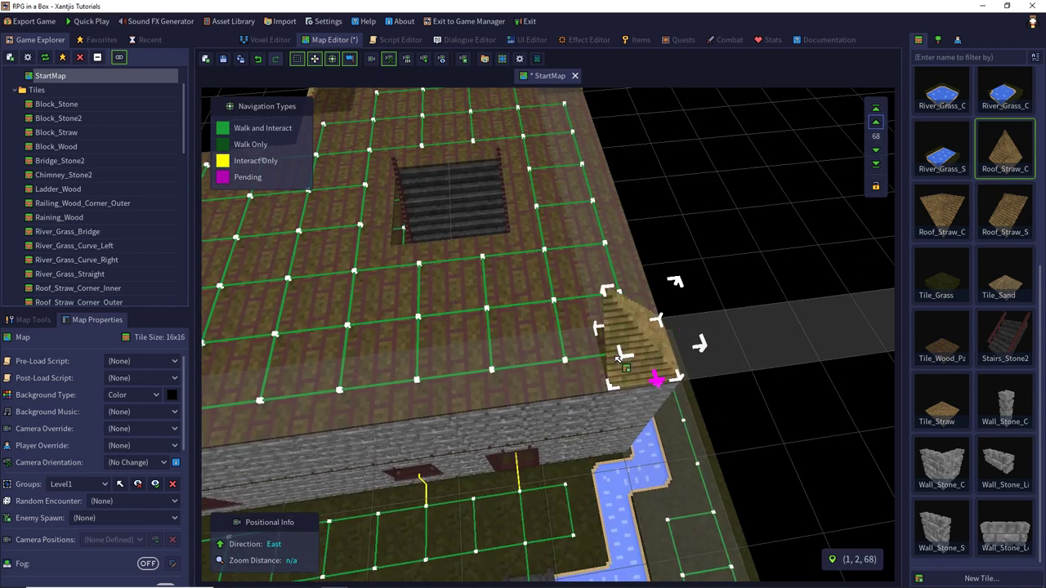
click(618, 358)
- Line the south, east and notch edges with straight straw roof tiles at height 68, and fill the notch with Roof_Straw_Corner_Inner
click(1010, 209)
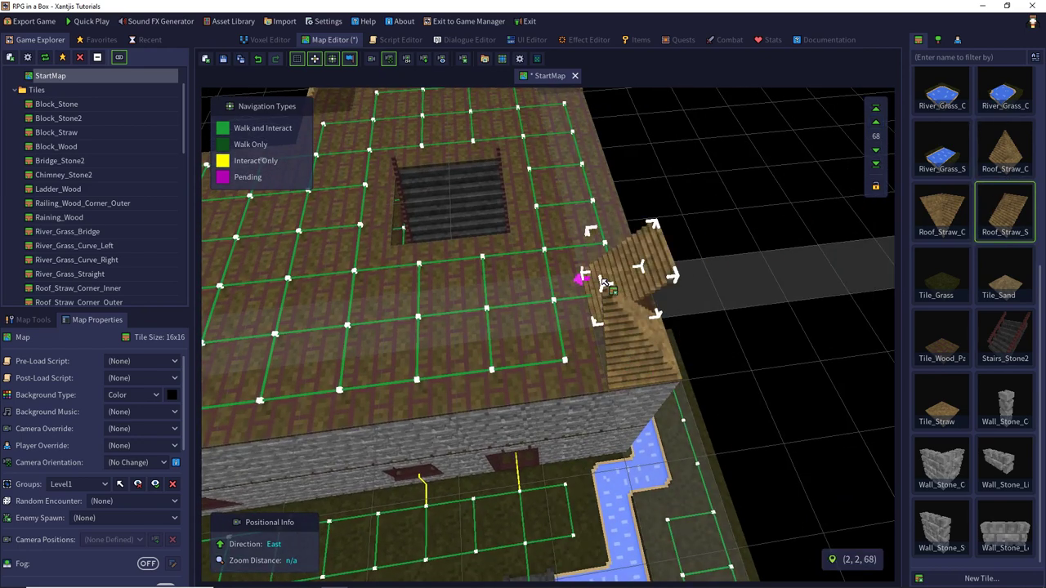
drag(602, 283, 560, 108)
middle_drag(550, 225, 551, 195)
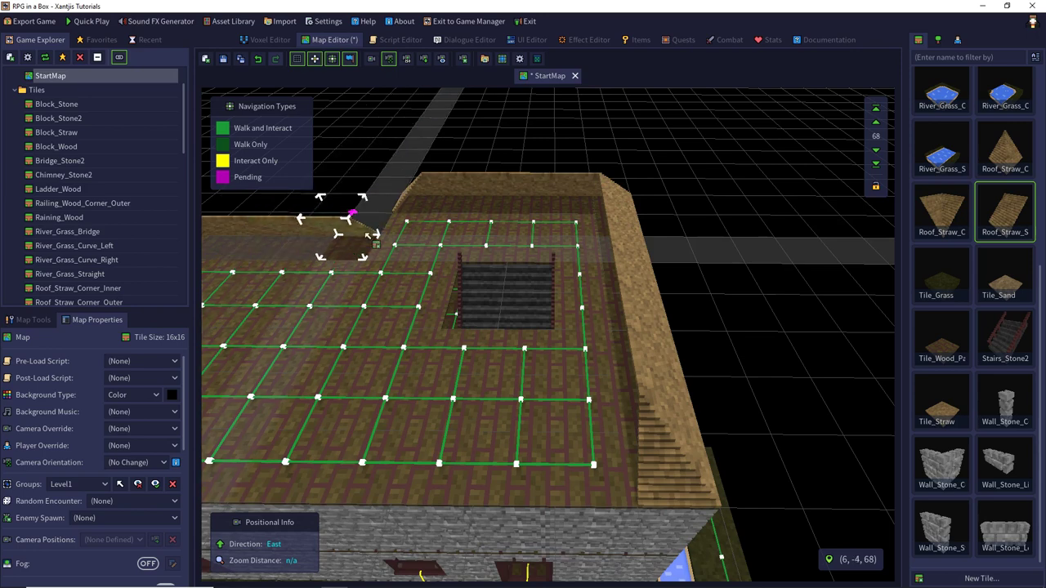
click(943, 219)
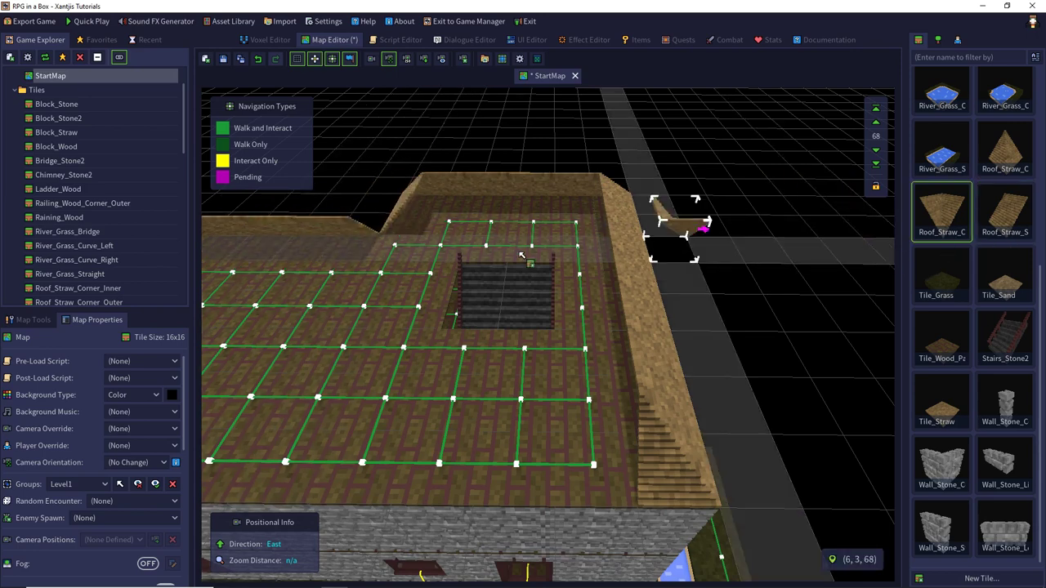
middle_drag(401, 259, 308, 254)
- Line the north and west edges with rotated straight straw roof tiles at height 68, closing the roof's first layer
click(998, 229)
key(r)
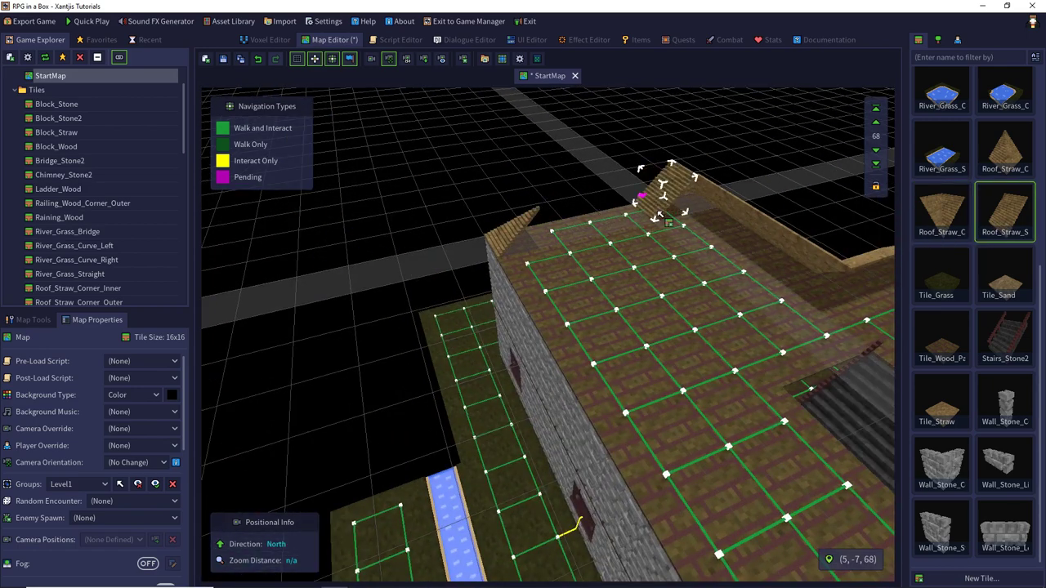
key(r)
drag(670, 214, 554, 239)
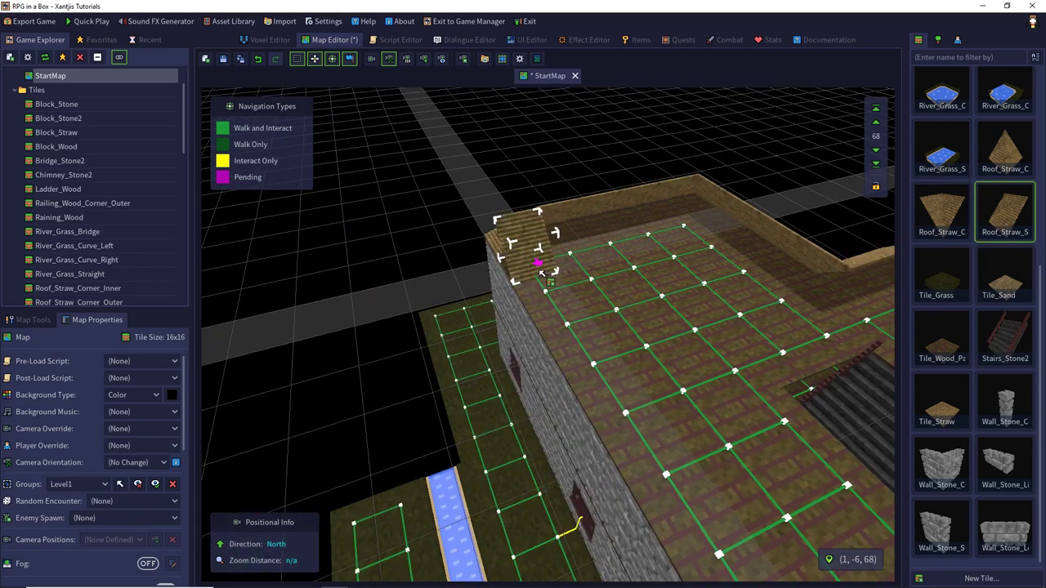
key(e)
key(e)
middle_drag(736, 347, 825, 421)
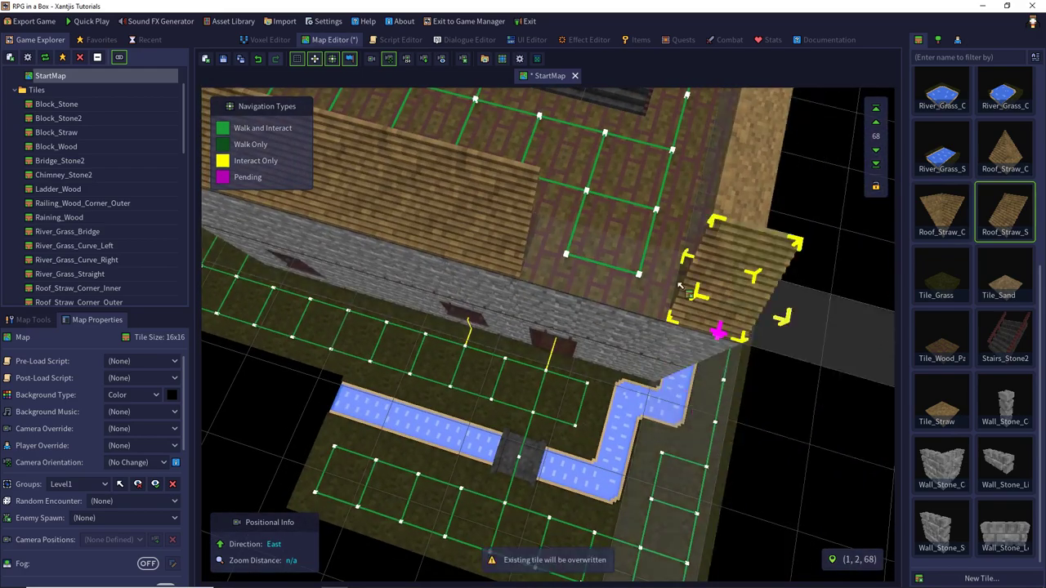
drag(665, 255, 595, 243)
middle_drag(641, 254, 571, 135)
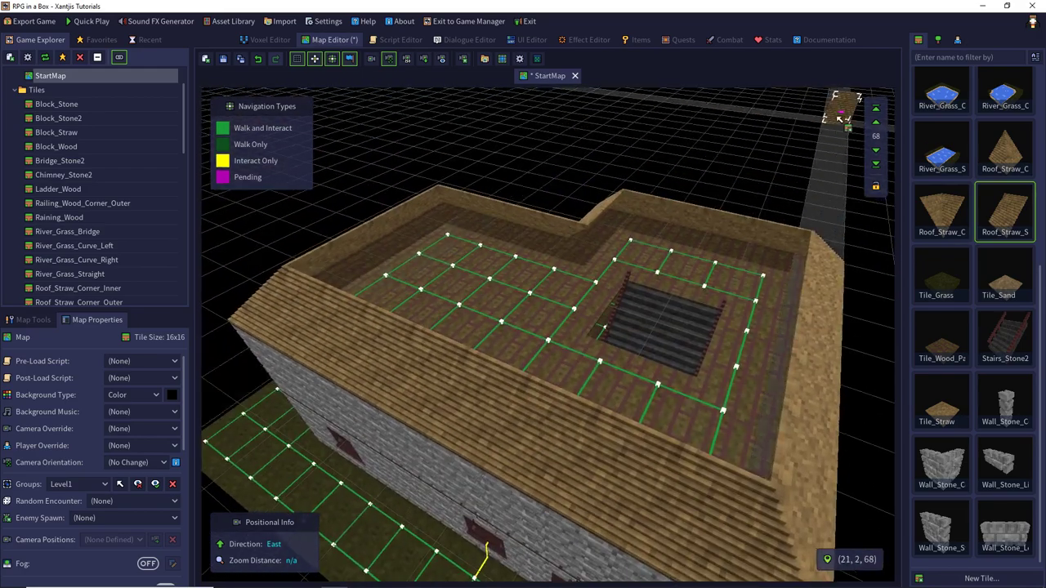
- Start the roof's second layer at height 84 with straight straw roof tiles along the front side and, rotated, along the adjoining end side
click(876, 109)
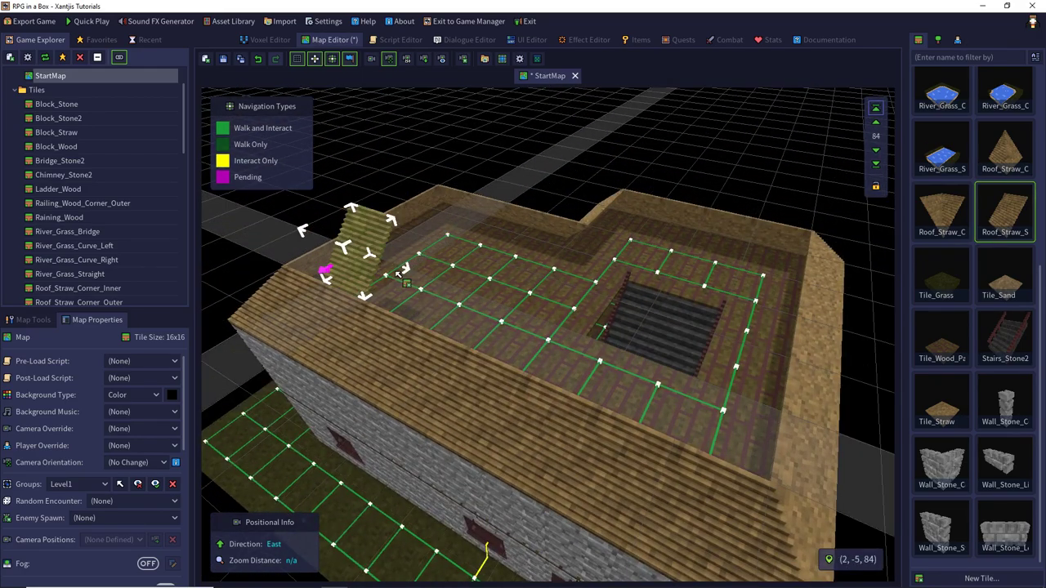
mouse_move(398, 275)
mouse_down()
mouse_move(618, 304)
mouse_move(690, 339)
mouse_move(679, 394)
mouse_up()
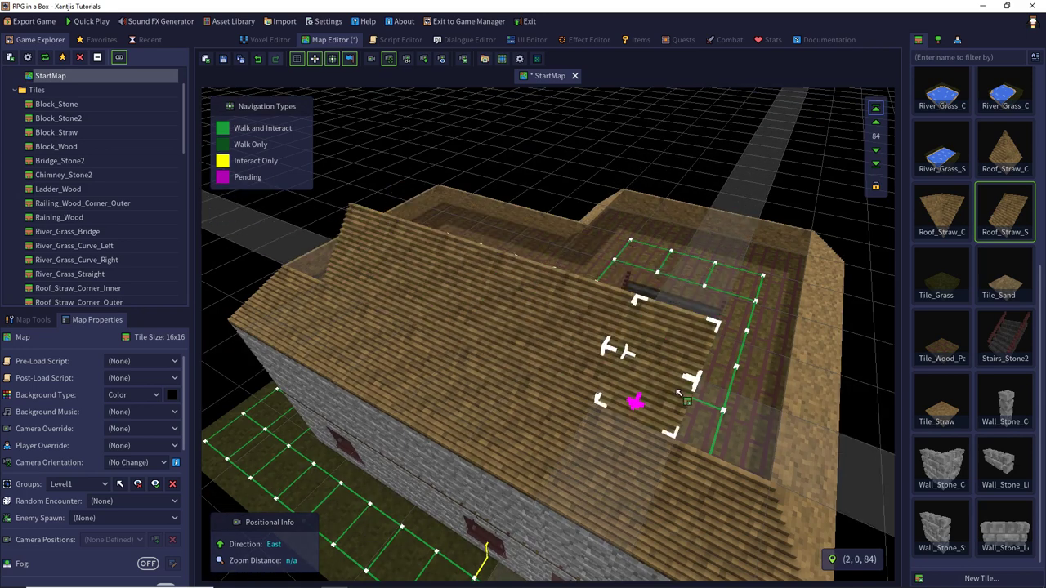
right_click(740, 367)
right_click(740, 367)
right_click(741, 367)
drag(740, 367, 777, 267)
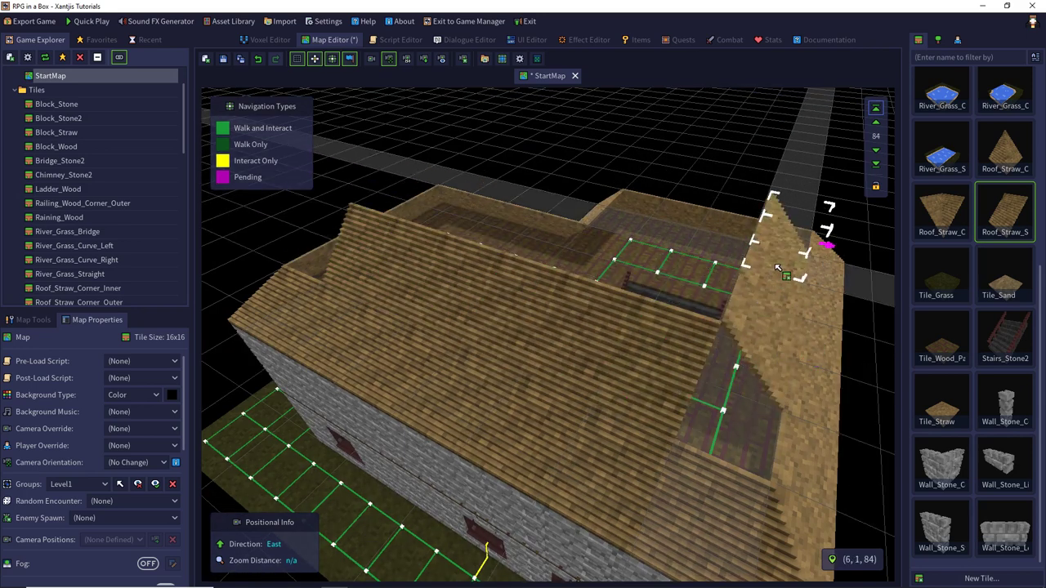
- Line the remaining far, notch and end sides of the roof with rotated straight straw roof tiles at height 84
right_click(756, 205)
right_click(756, 205)
right_click(744, 219)
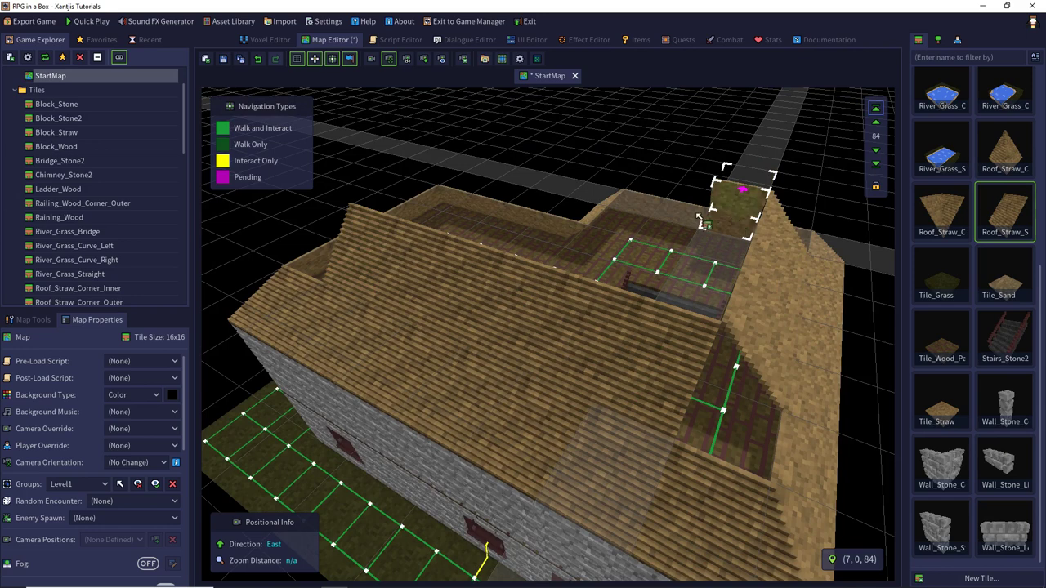
mouse_move(700, 219)
mouse_down()
mouse_move(560, 227)
mouse_move(401, 209)
mouse_move(362, 216)
mouse_move(359, 253)
mouse_up()
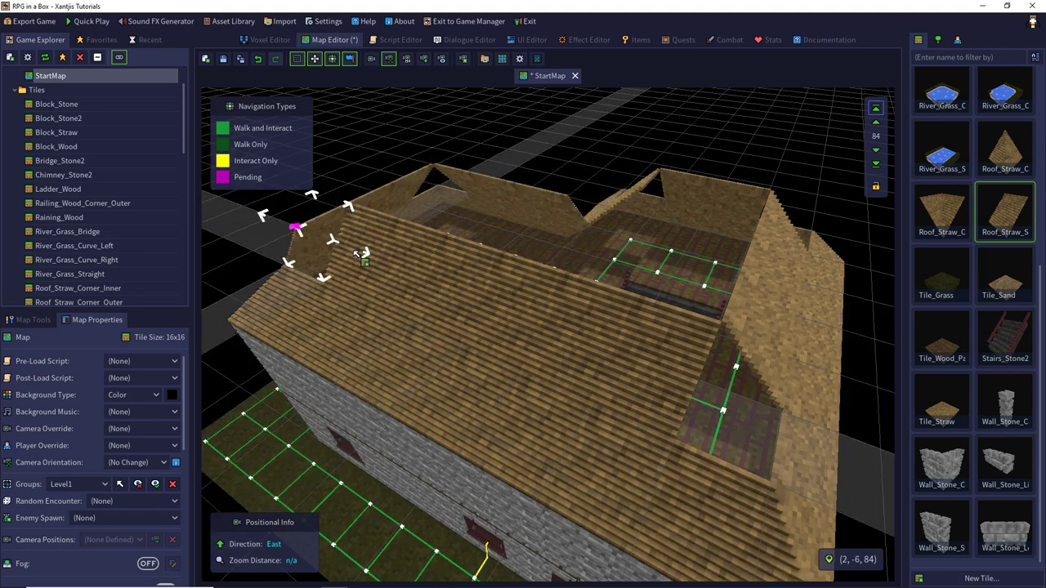
key(ctrl+z)
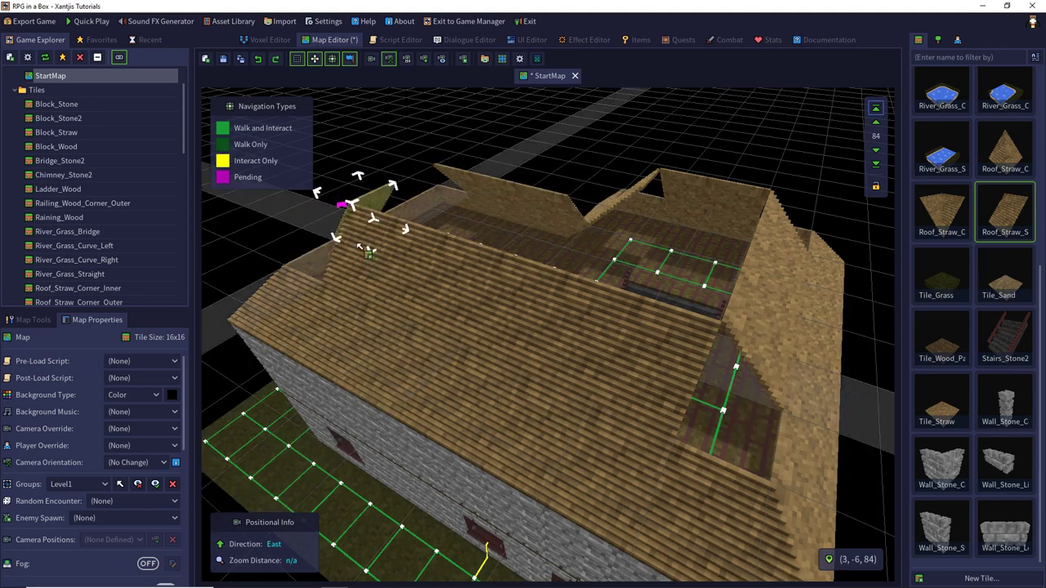
click(392, 229)
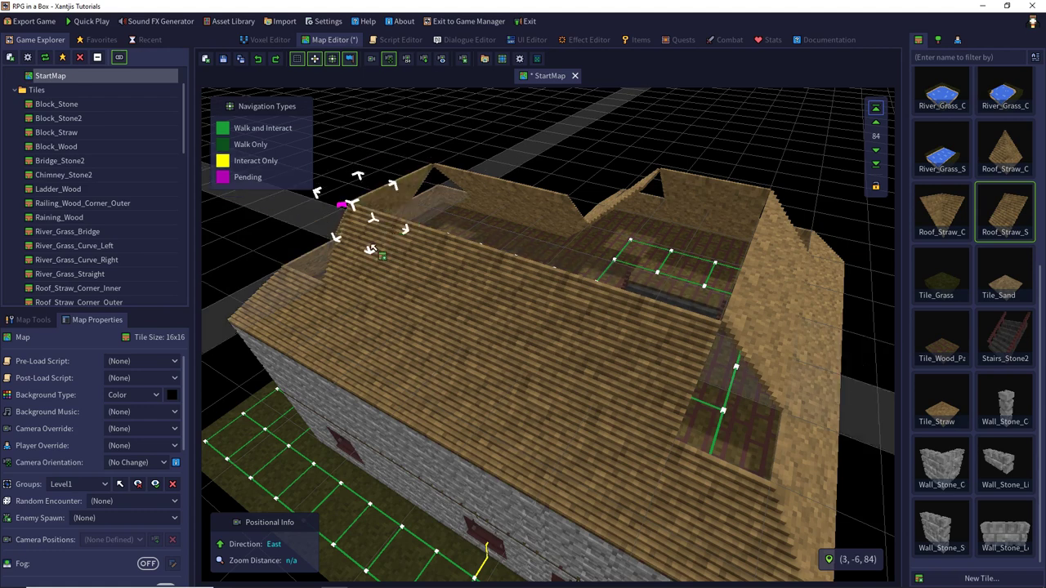
- Fill the open corners of the height 84 layer with outer-corner straw roof tiles and the notch with the inner-corner one
click(952, 219)
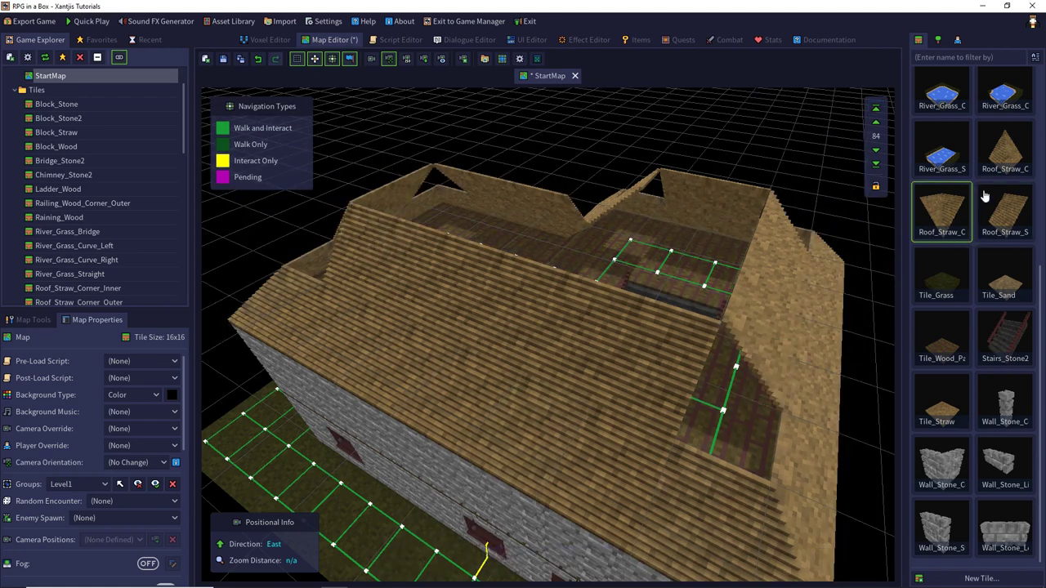
click(1005, 149)
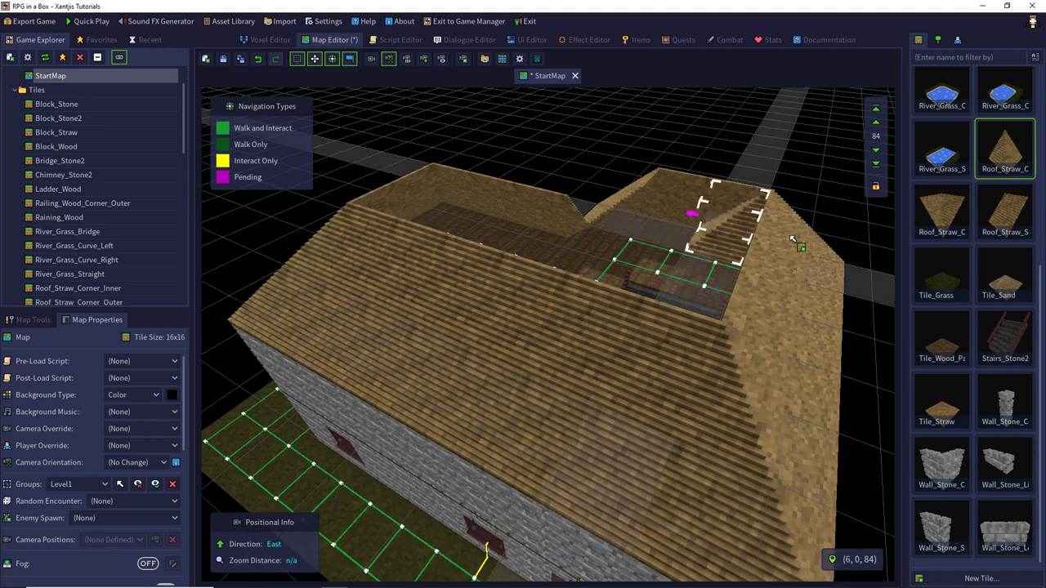
click(918, 219)
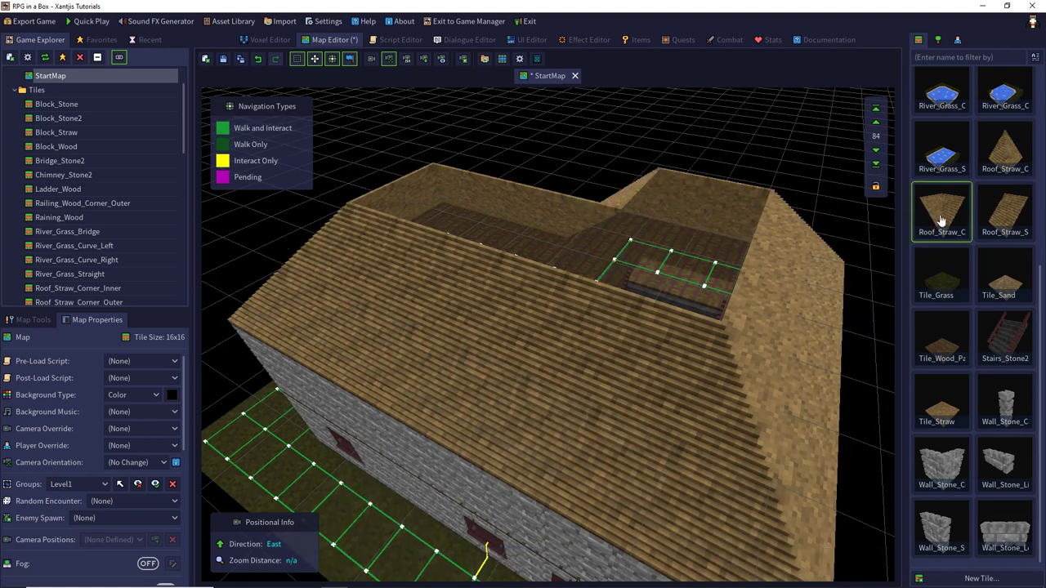
click(1006, 214)
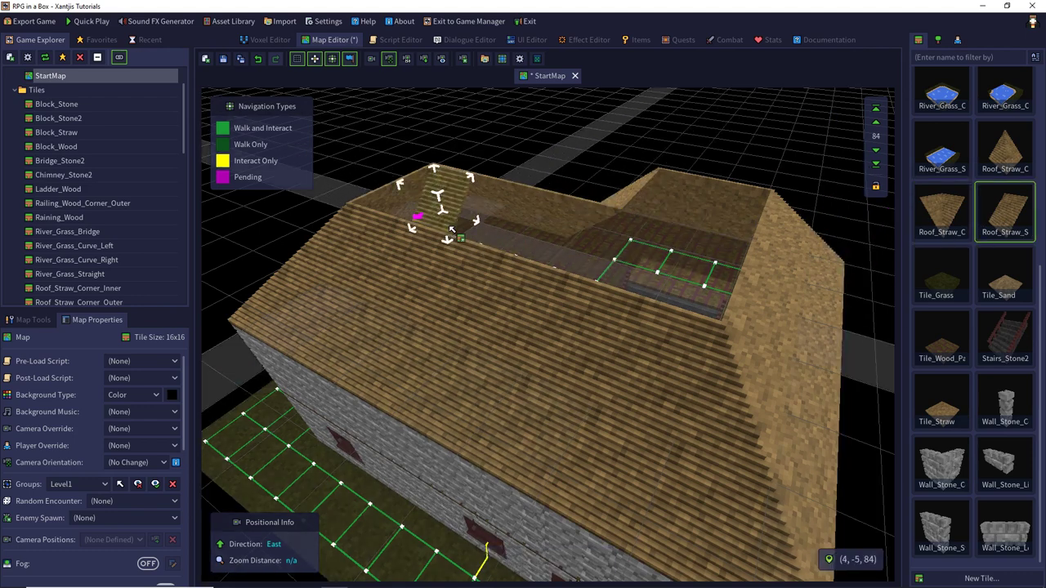
click(428, 215)
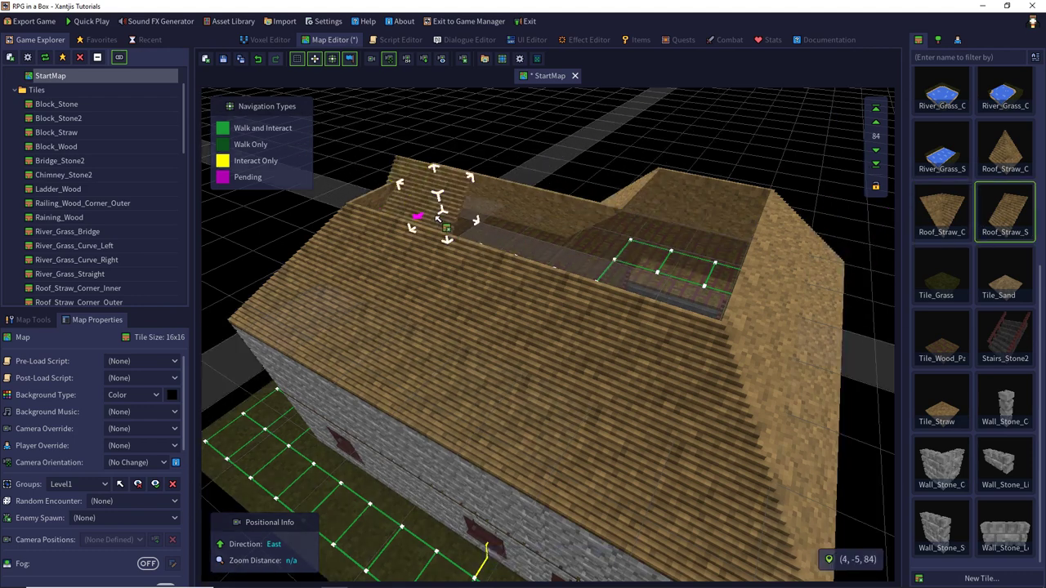
click(436, 219)
scroll(466, 234, down, 3)
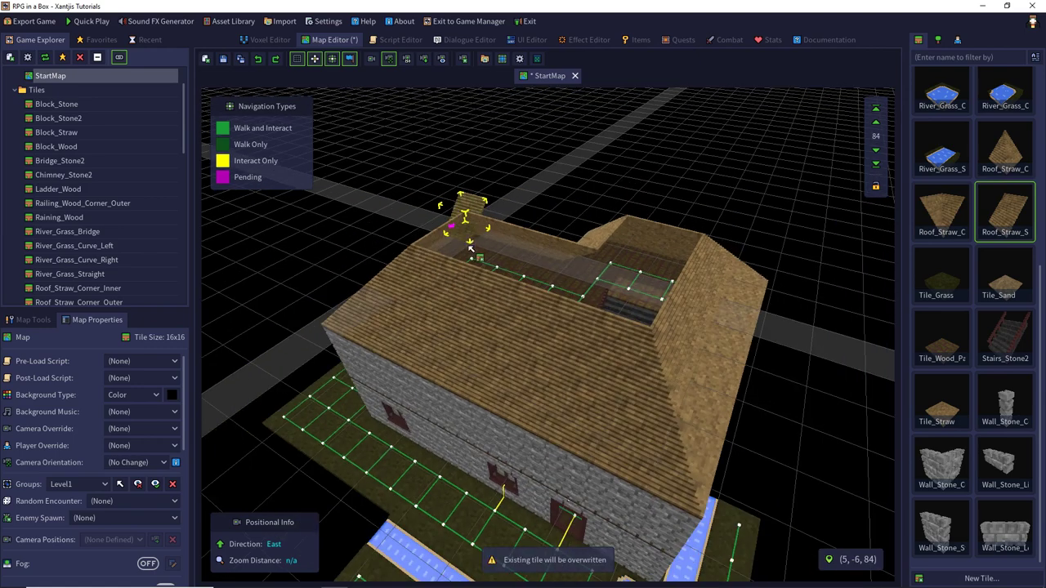
- Raise the editing height to 100 and line the front side and adjoining end side with straight straw roof tiles
click(875, 108)
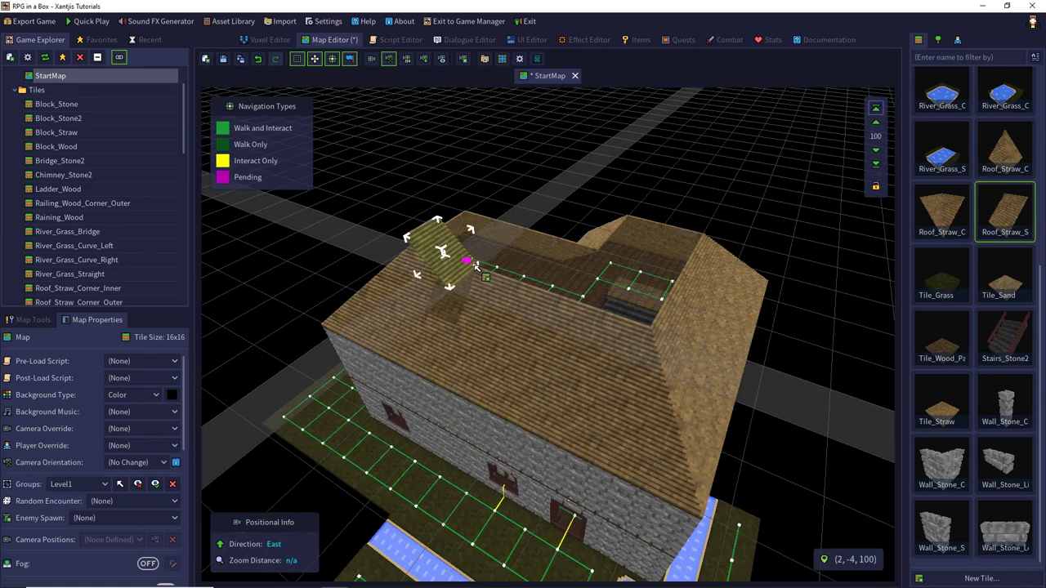
drag(496, 253, 590, 300)
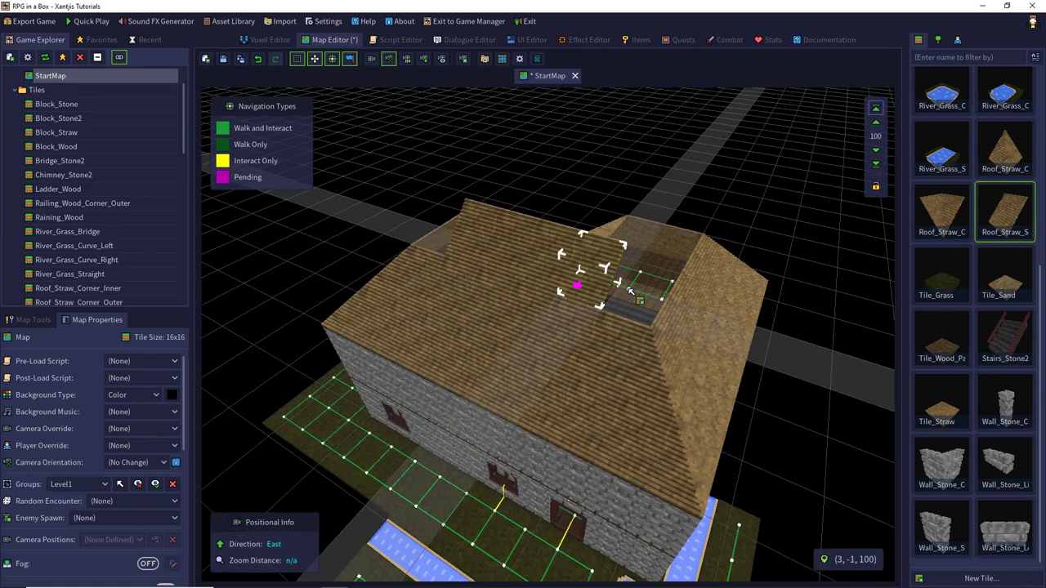
key(r)
key(r)
key(r)
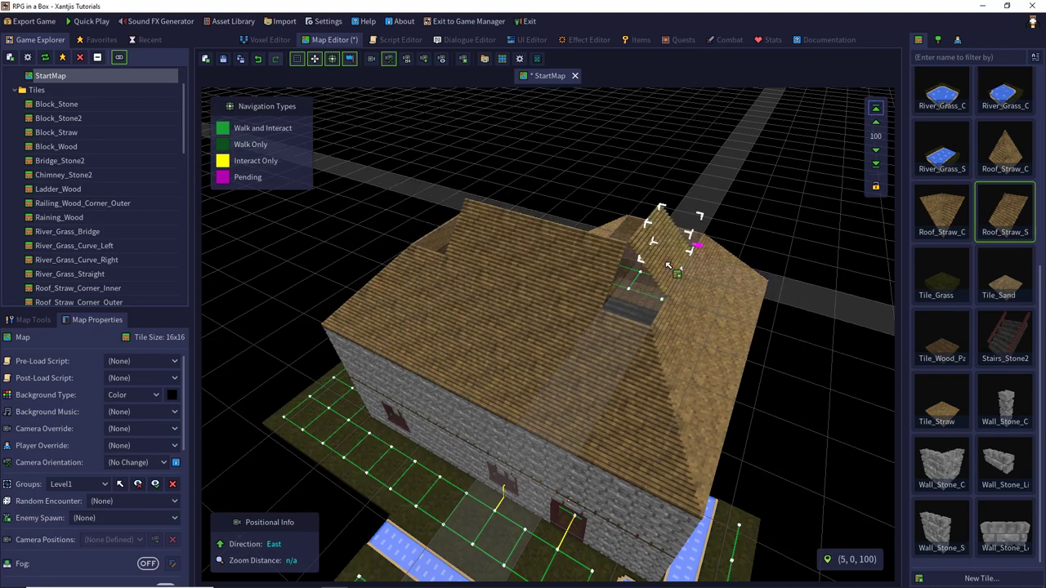
- Line the back side and the side facing the notch with rotated straight straw roof tiles at height 100
right_drag(675, 237, 263, 230)
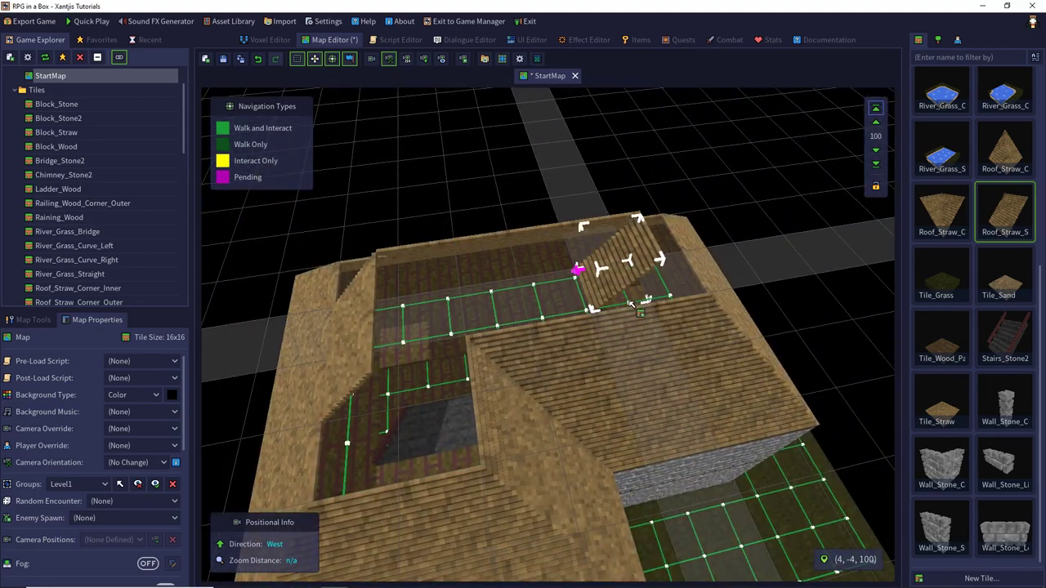
key(r)
key(r)
key(r)
drag(615, 296, 525, 306)
key(r)
key(r)
key(r)
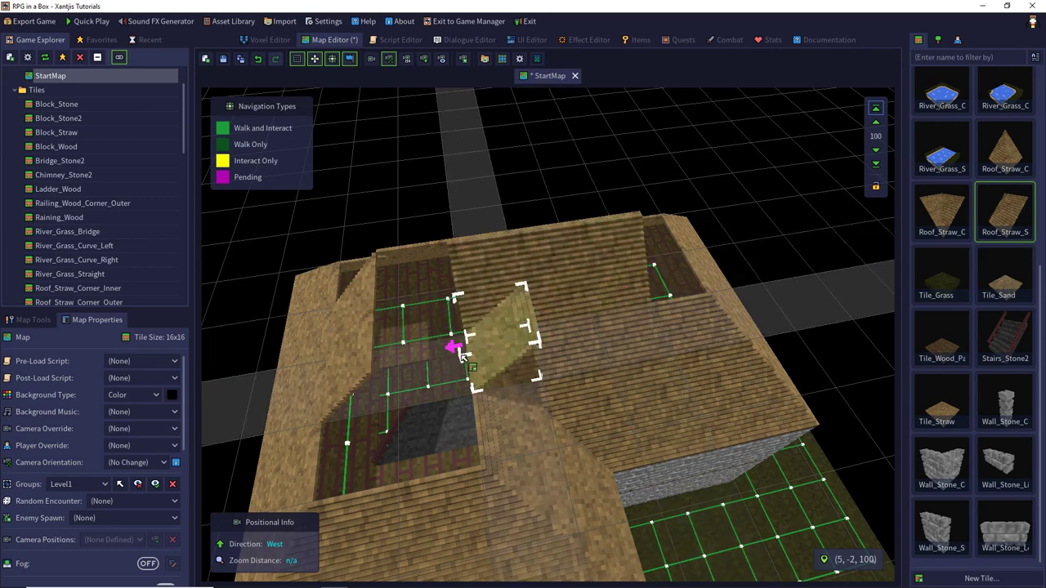
click(427, 349)
- Close the roof at height 100 with an inner-corner straw tile at the notch and rotated outer-corner straw tiles at the ridge ends
click(957, 206)
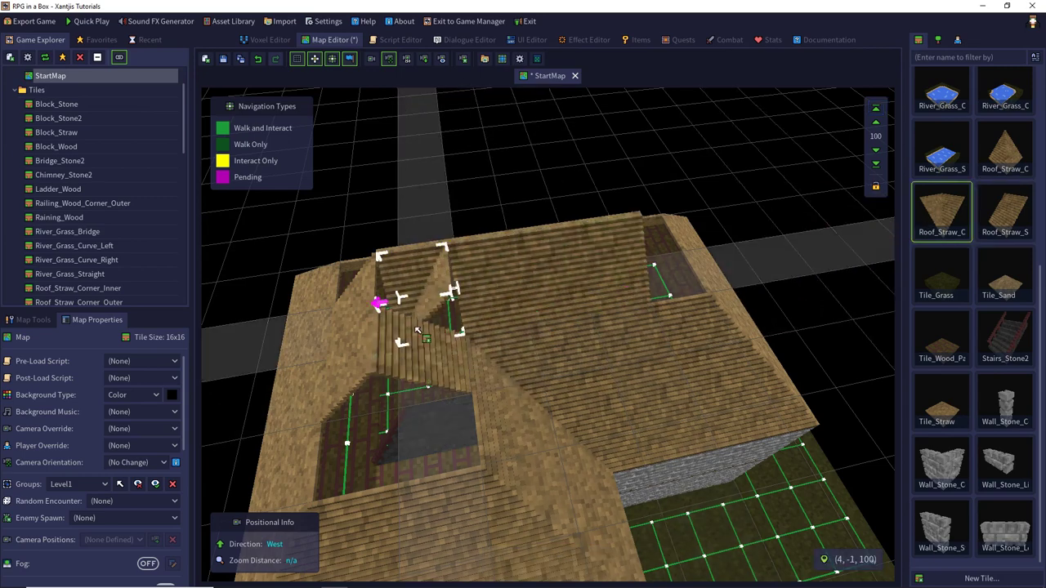
click(425, 327)
click(1005, 149)
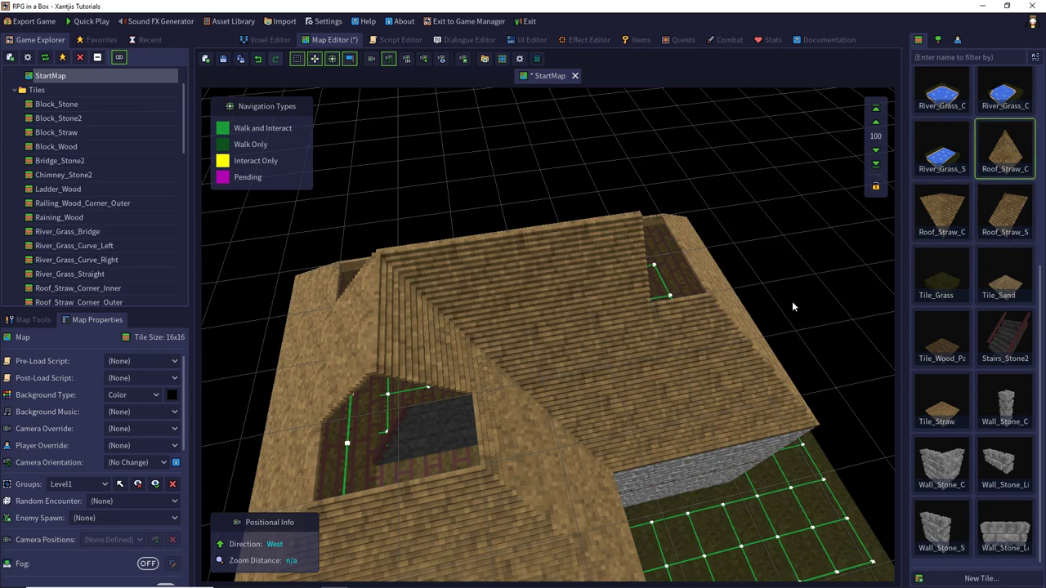
click(426, 433)
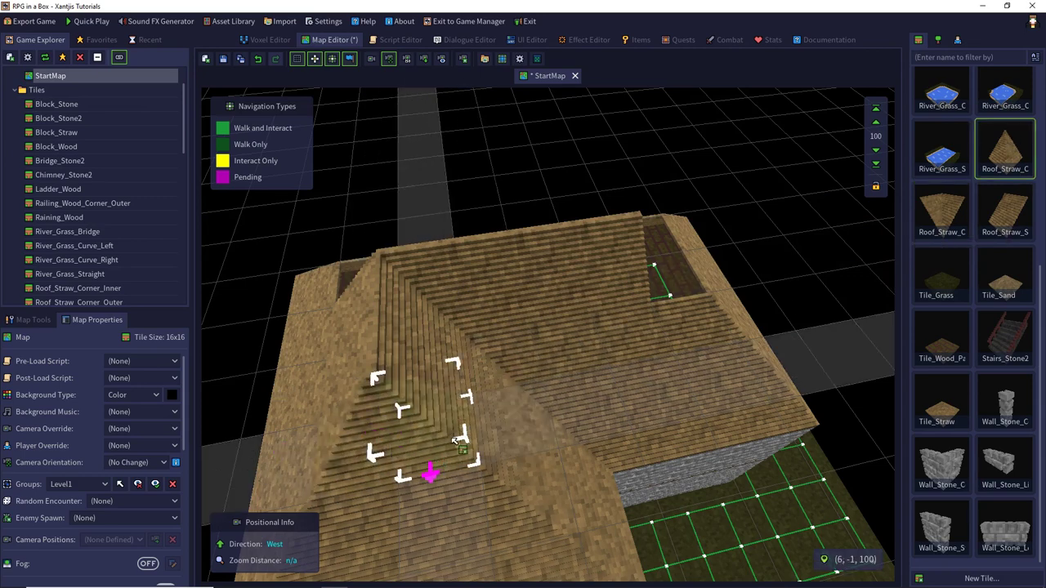
click(667, 237)
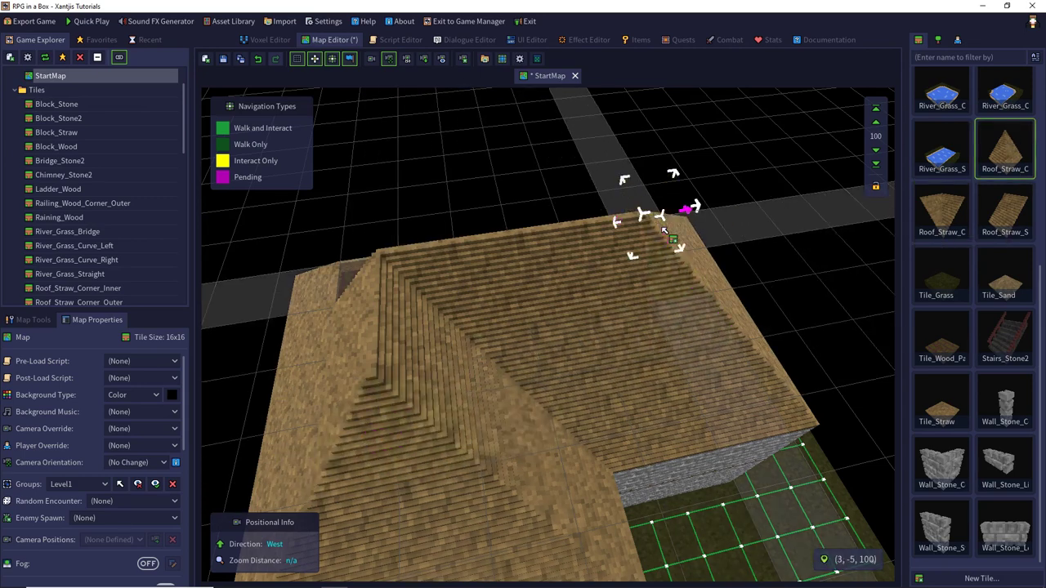
key(r)
- Check the finished roof from the front of the house and save StartMap
middle_drag(441, 229, 607, 268)
right_drag(606, 270, 901, 210)
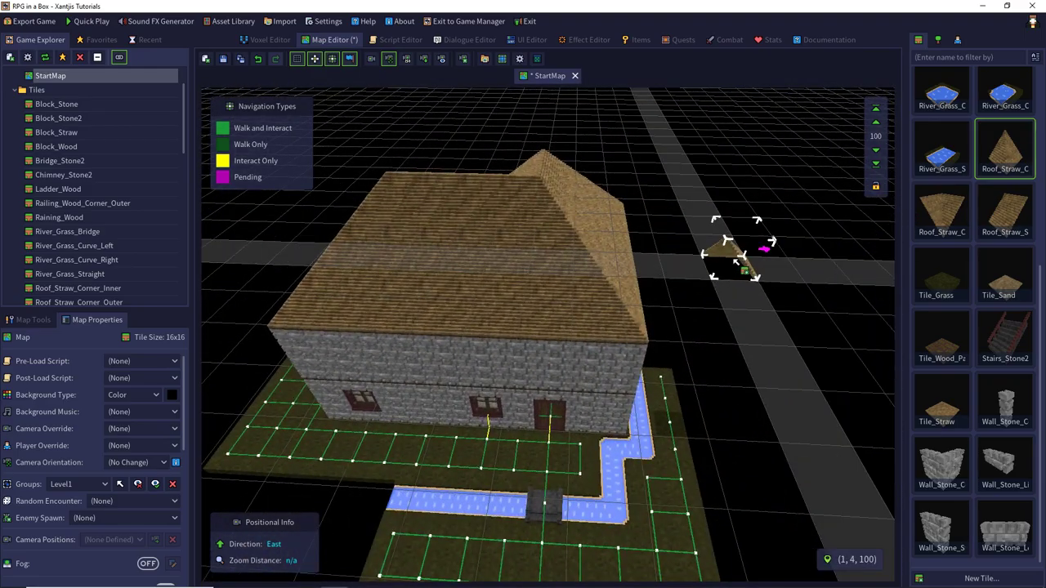
click(223, 61)
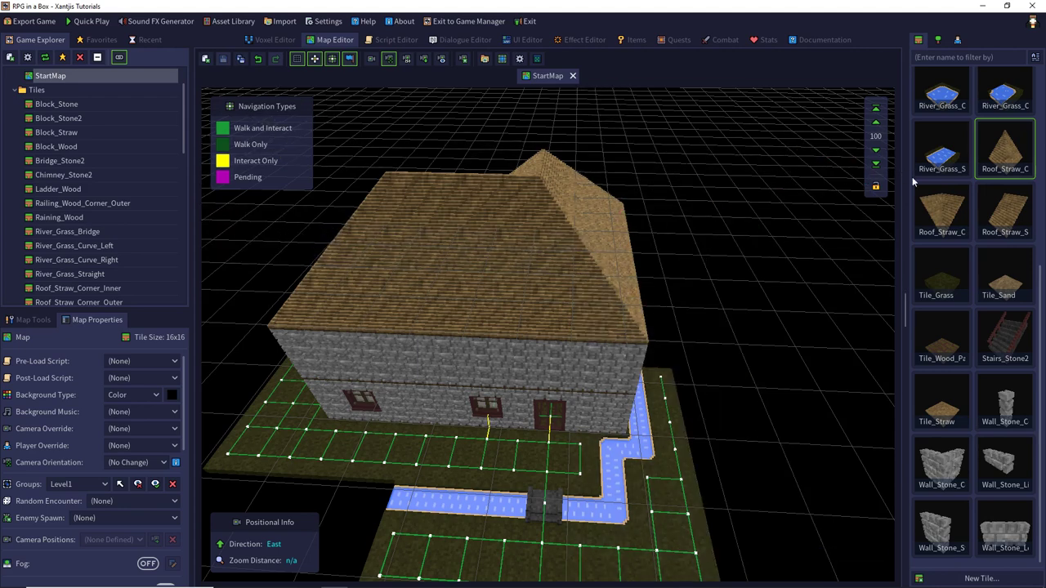
- Browse the tile palette and filter it by name with "Blo" and with "Woo", clearing the filter each time
scroll(987, 302, up, 5)
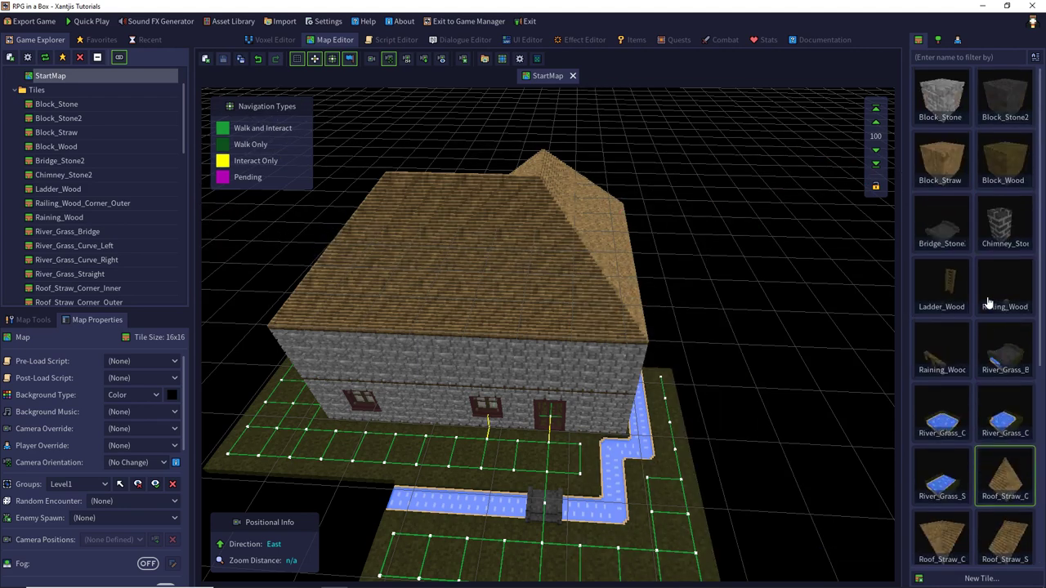
scroll(988, 302, down, 5)
scroll(987, 303, up, 4)
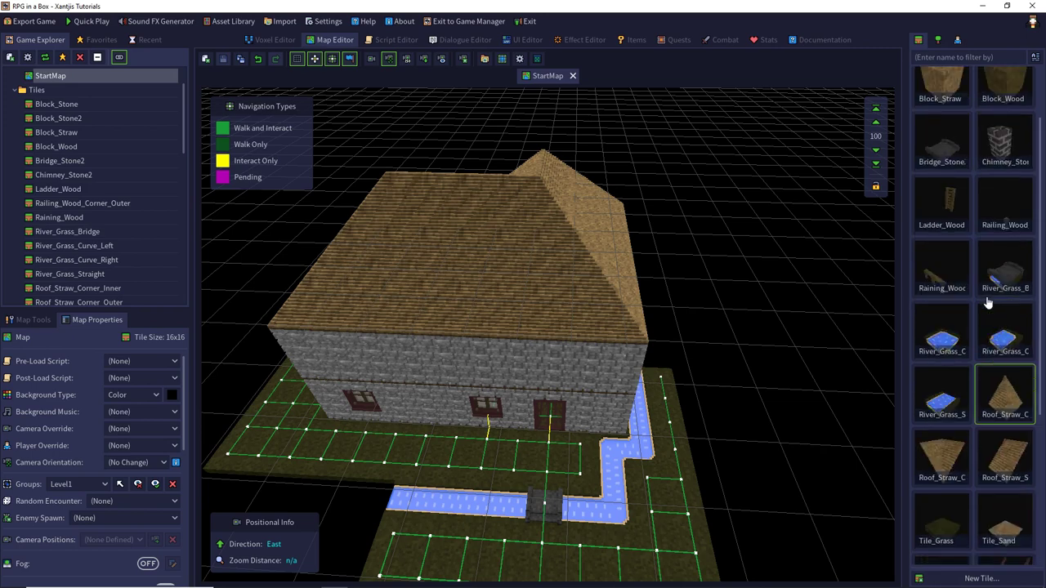
scroll(988, 303, up, 1)
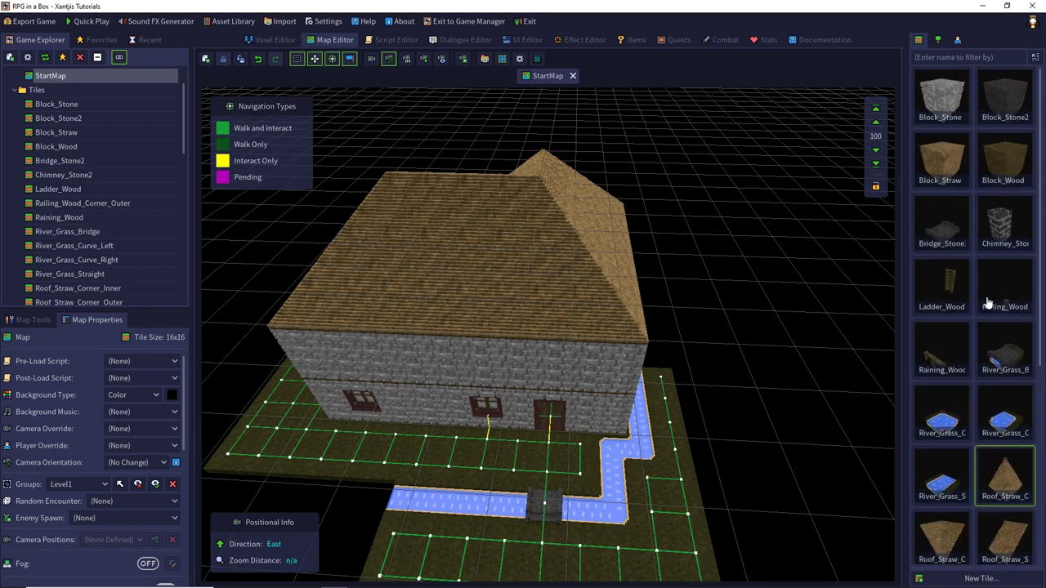
click(970, 58)
text(Blo)
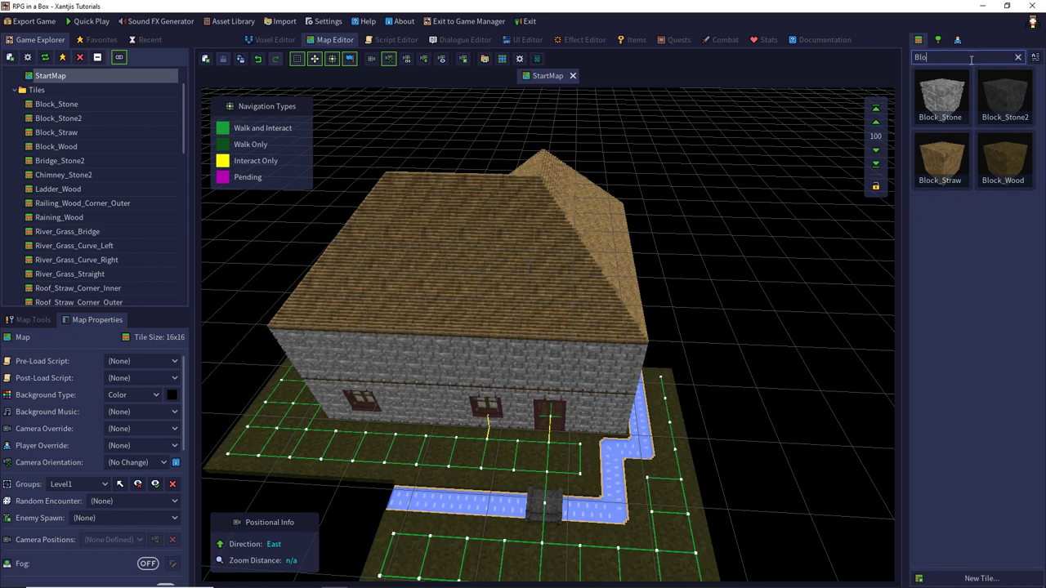
key(BackSpace)
key(BackSpace)
key(BackSpace)
text(Woo)
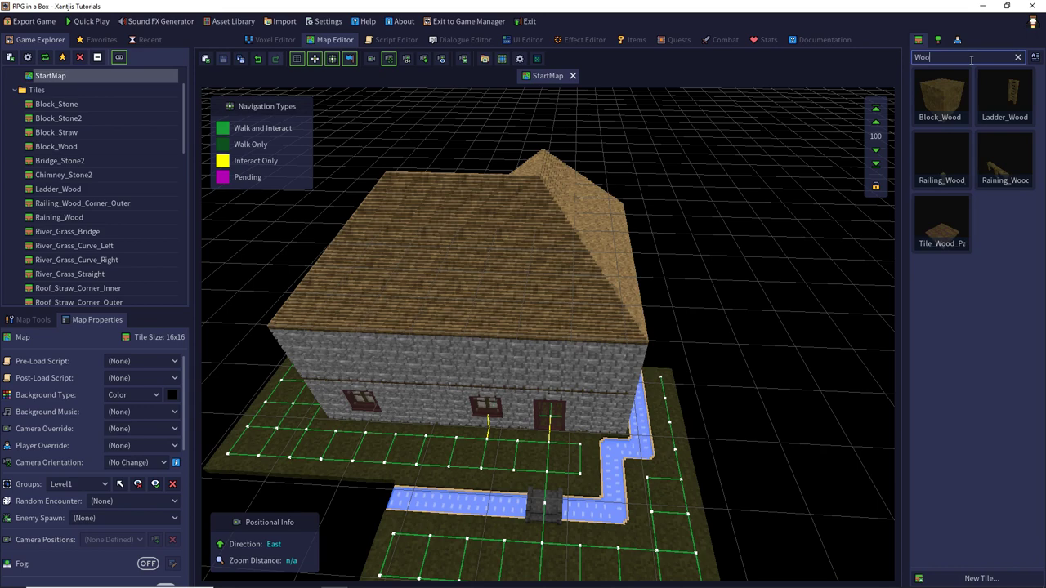
key(BackSpace)
key(BackSpace)
key(BackSpace)
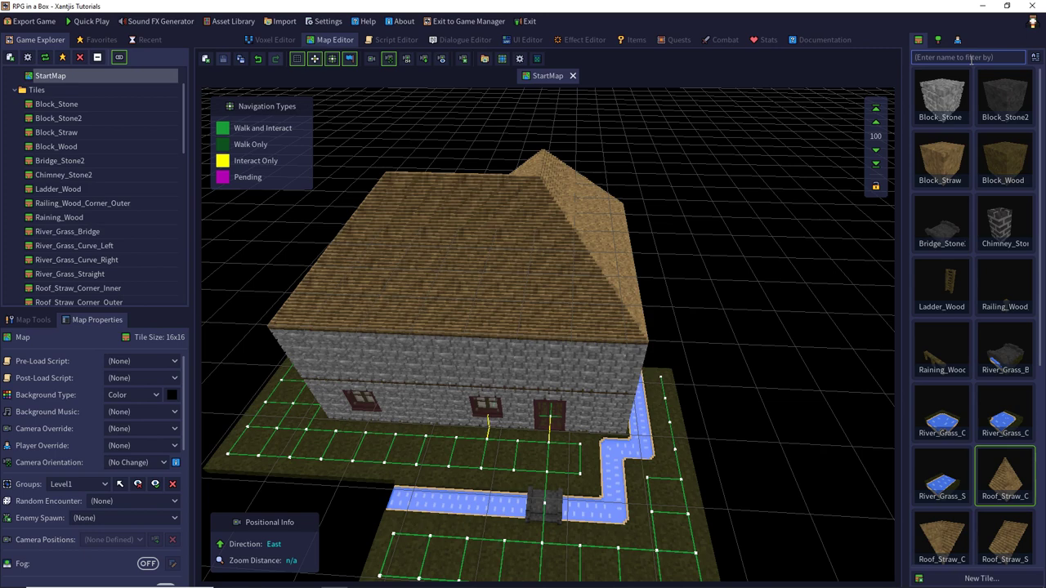
- Switch the tile palette to Tag List and give the Block_Stone tile the tags Block and Stone
click(1034, 59)
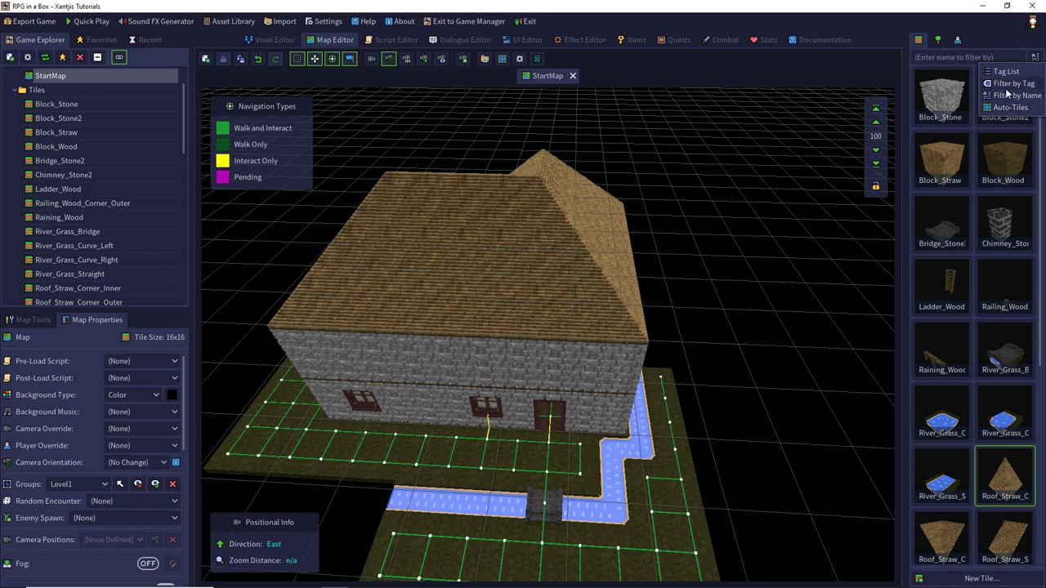
click(1011, 76)
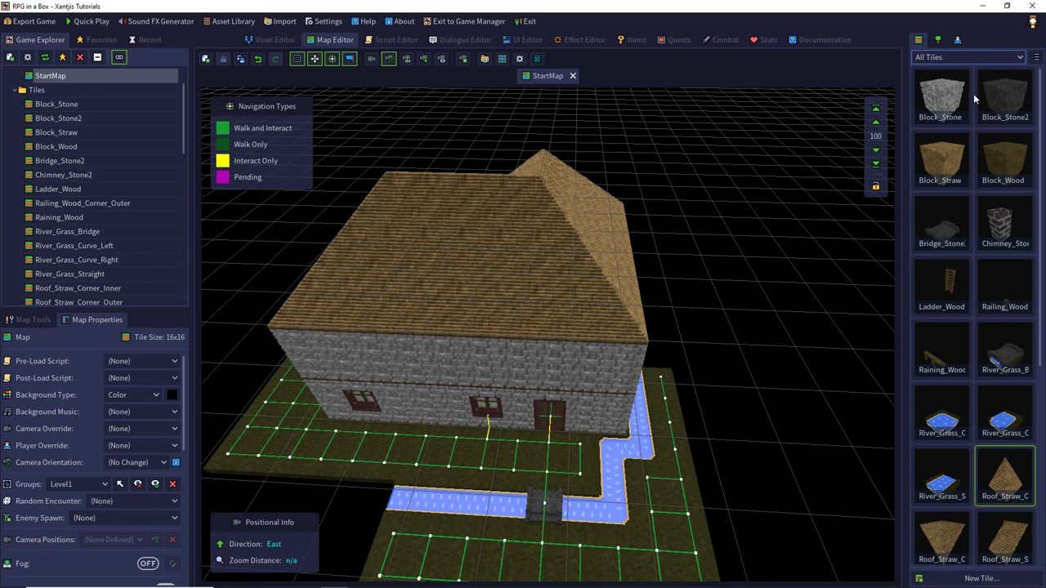
double_click(940, 96)
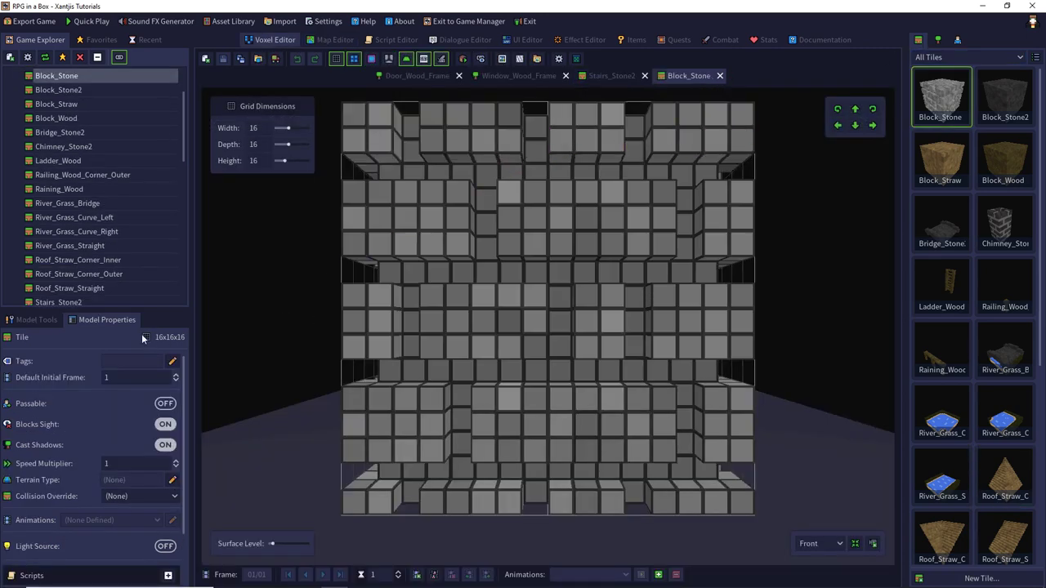
click(172, 364)
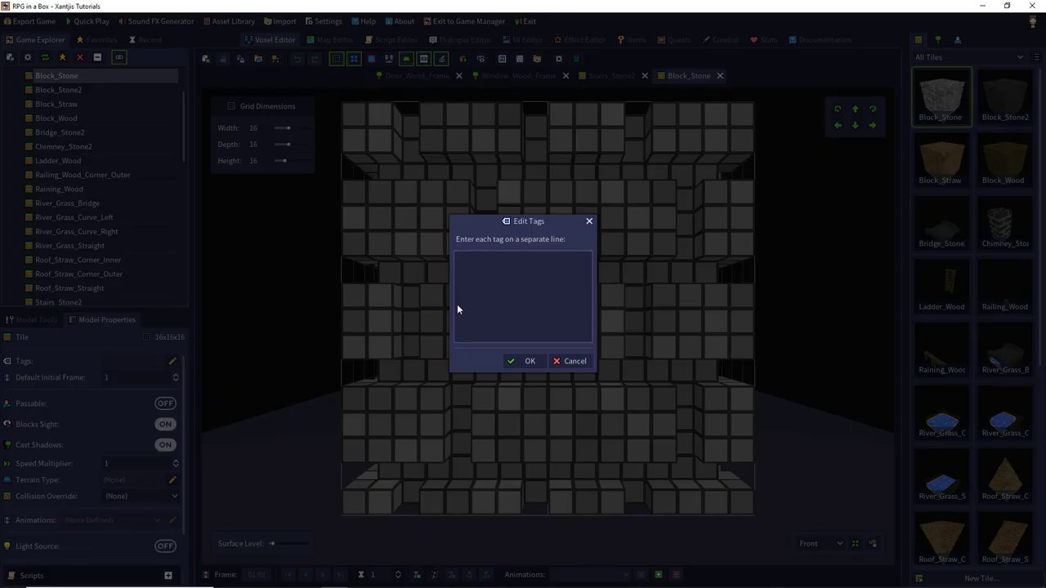
text(Block)
click(529, 361)
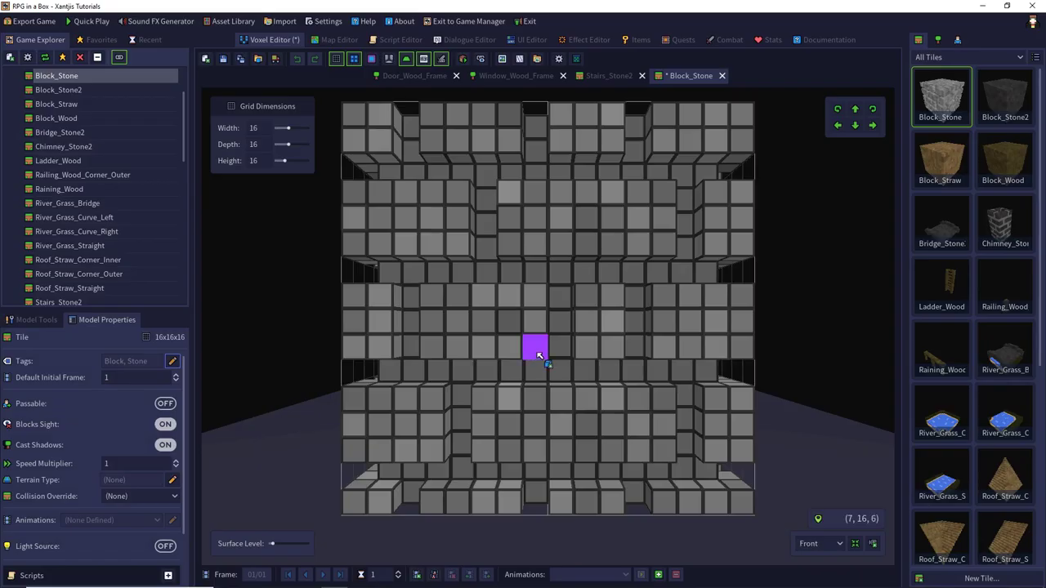
- Save the Block_Stone tile with its new tags
click(940, 226)
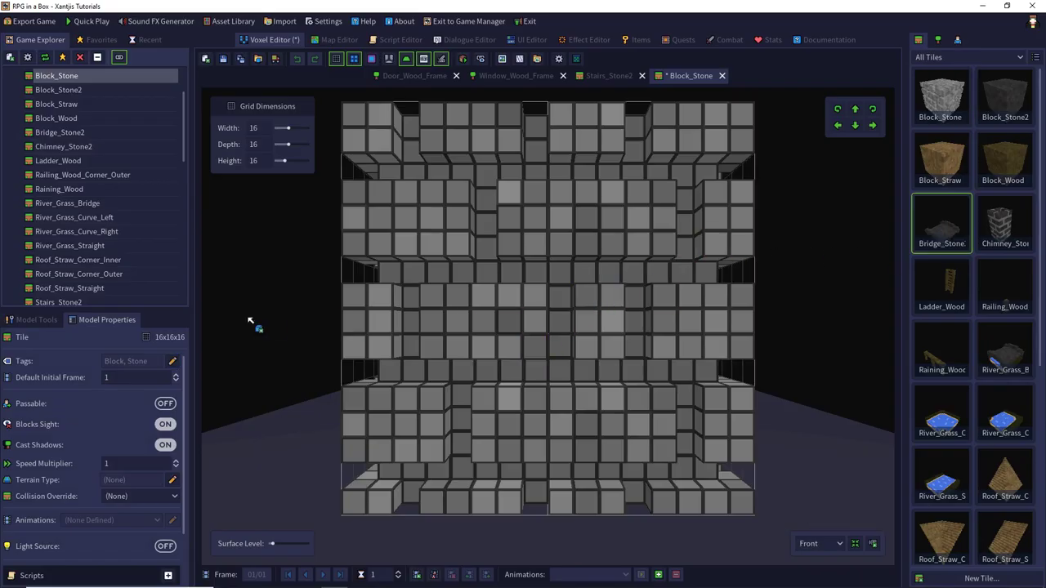
click(173, 361)
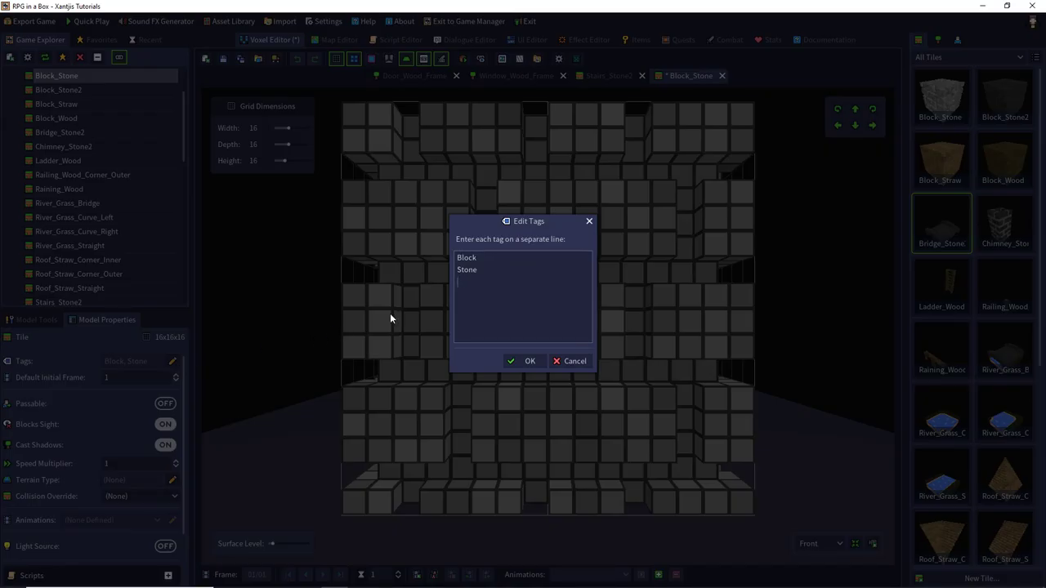
key(Escape)
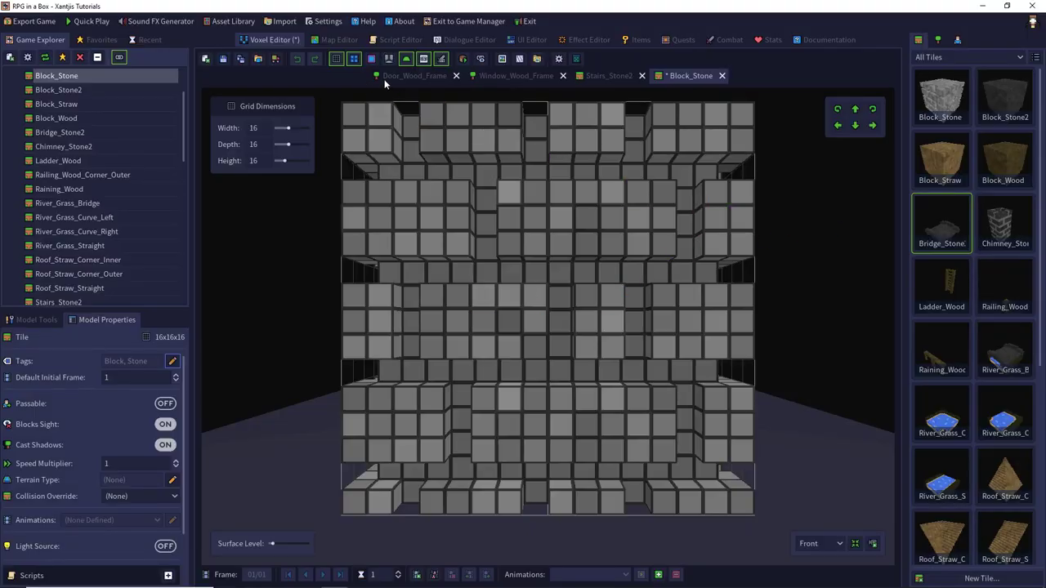
click(223, 58)
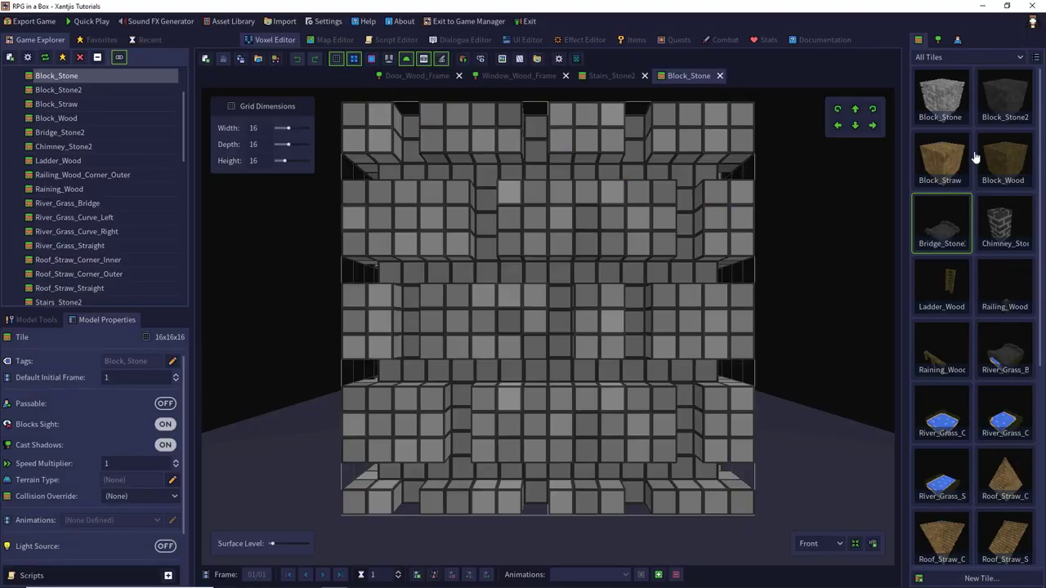
- Open the Ladder_Wood tile, give it the tags Ladder and Wood, and save it
double_click(945, 281)
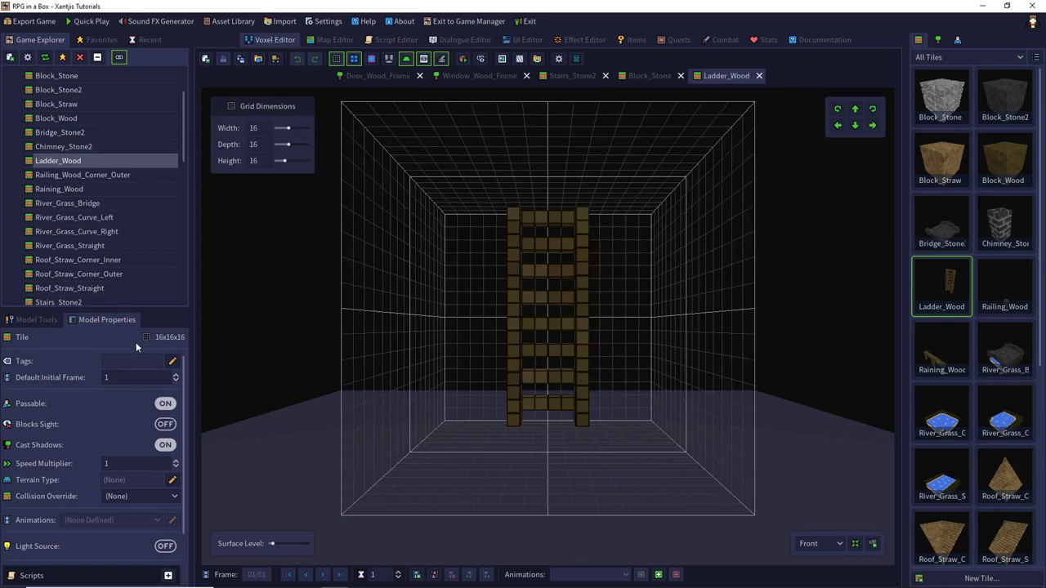
click(173, 363)
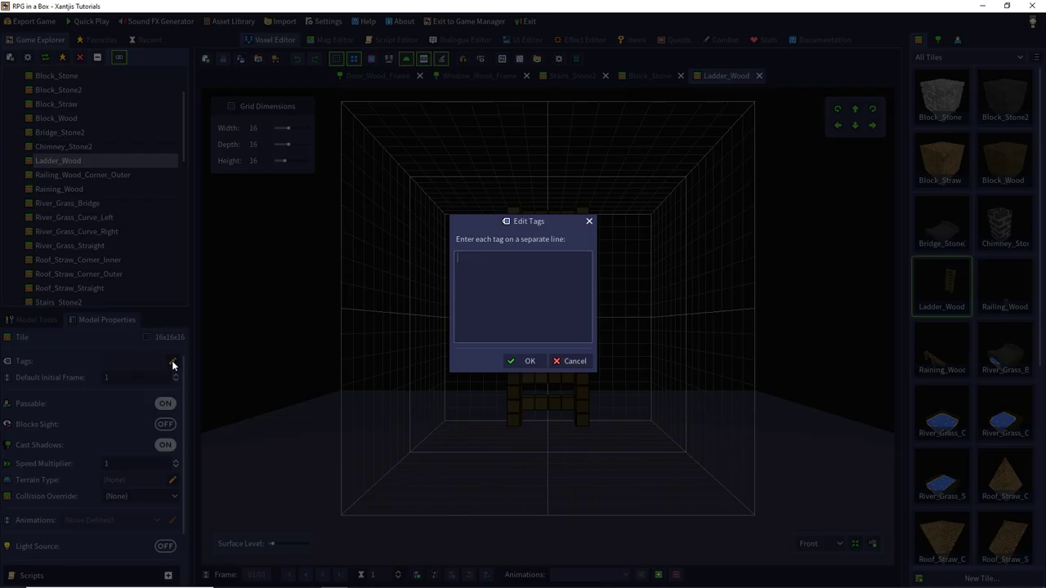
click(515, 362)
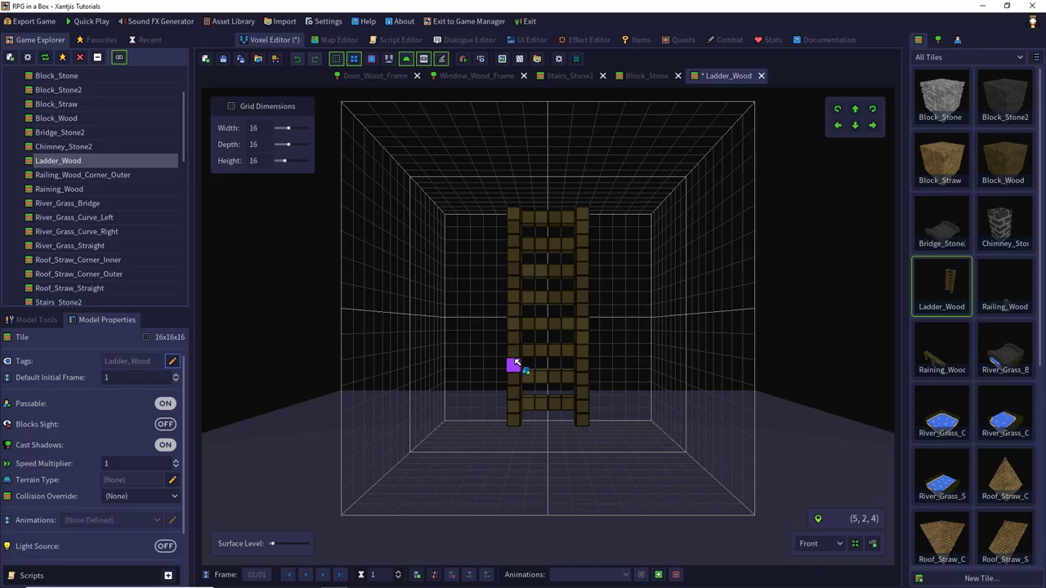
- Open the Raining_Wood tile, give it the tags Railing and Wood, and save and close it
double_click(936, 359)
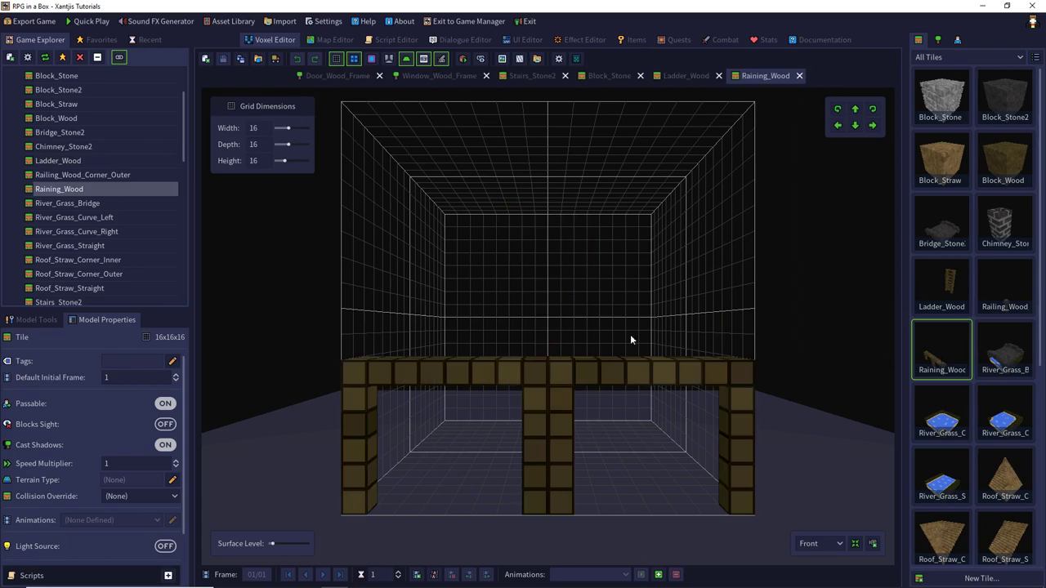
click(173, 362)
text(Raini)
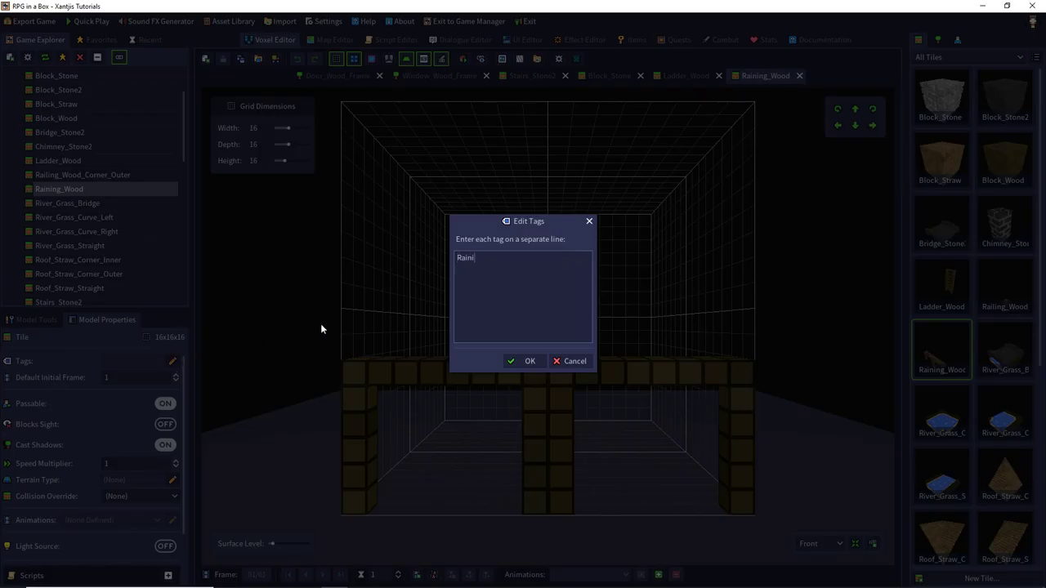
key(BackSpace)
key(BackSpace)
text(ling)
key(Return)
text(Wood)
click(525, 361)
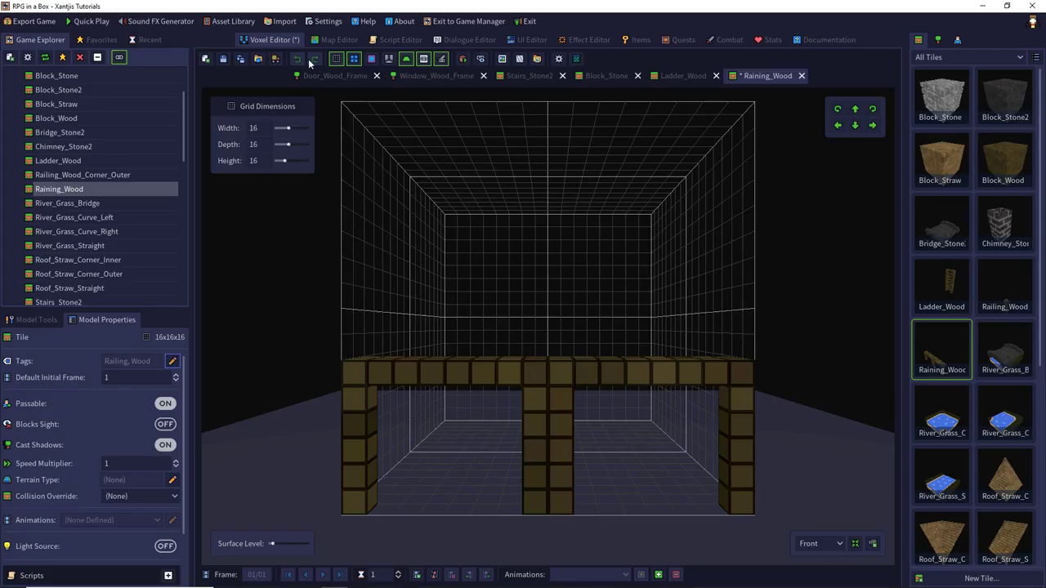
click(223, 58)
click(800, 75)
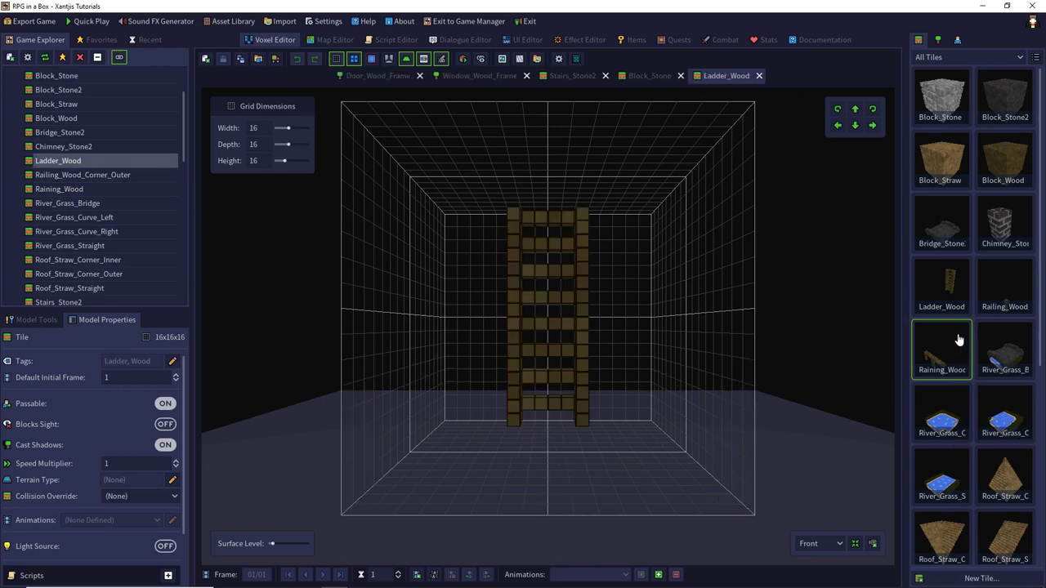
- Open the Block_Wood tile, give it the tags Block and Wood, and save it
scroll(958, 339, down, 2)
scroll(960, 337, up, 2)
double_click(999, 160)
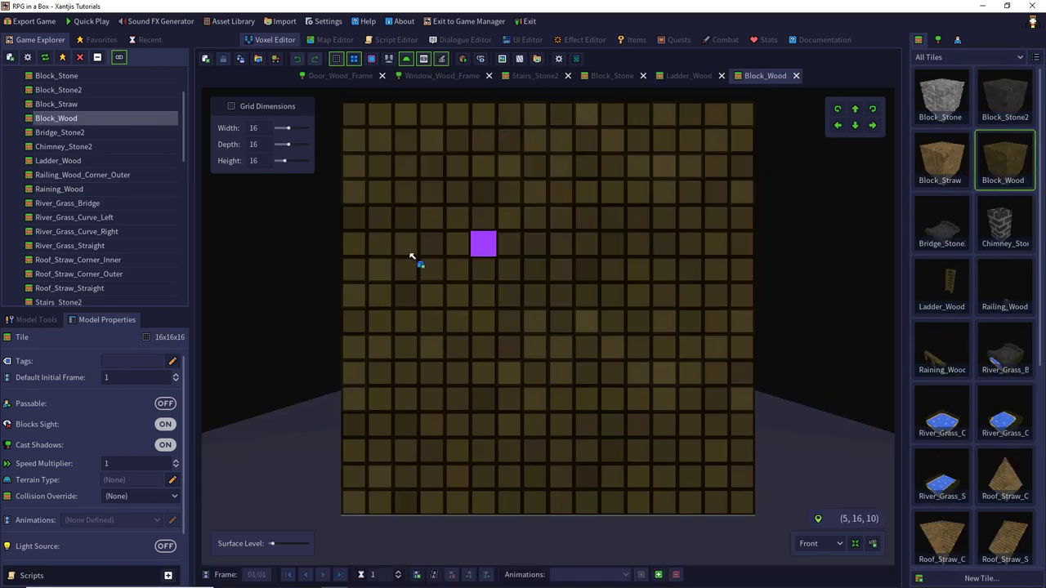
click(173, 362)
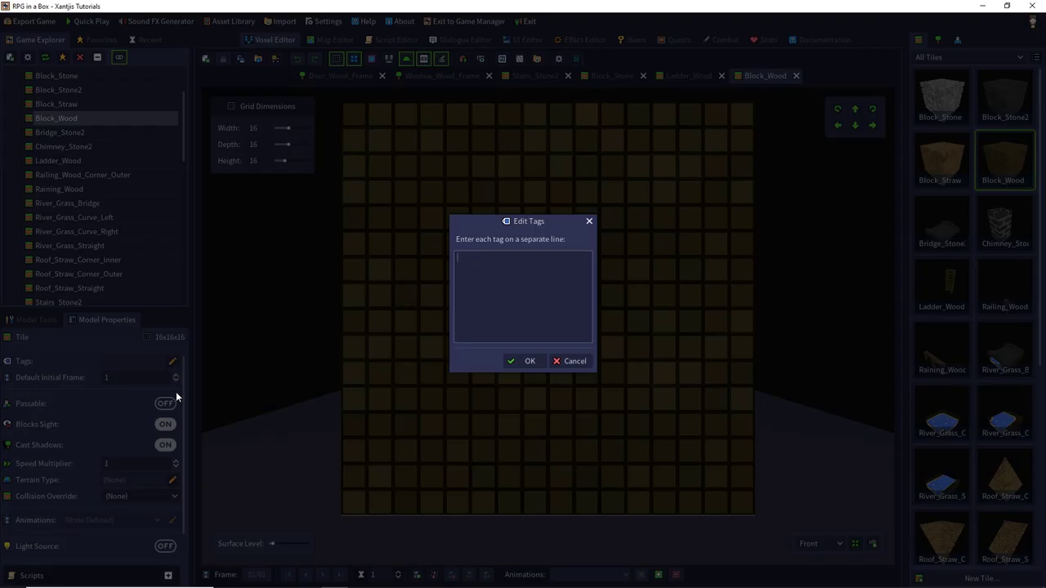
text(Block)
key(Return)
text(Wood)
click(526, 363)
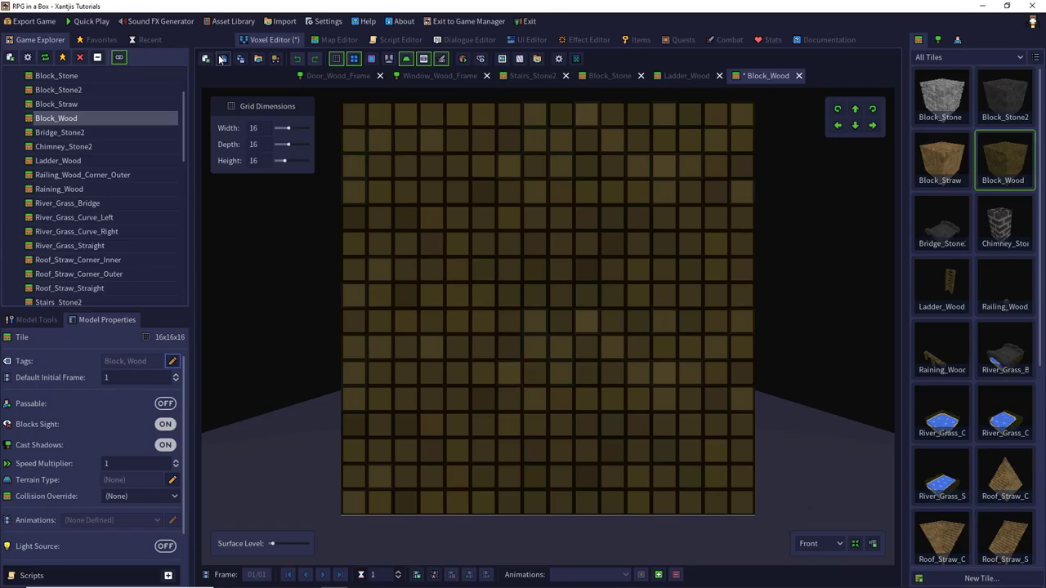
key(ctrl+s)
- Return to StartMap, filter the tile palette by the Wood tag, and reset it to All Tiles
click(338, 38)
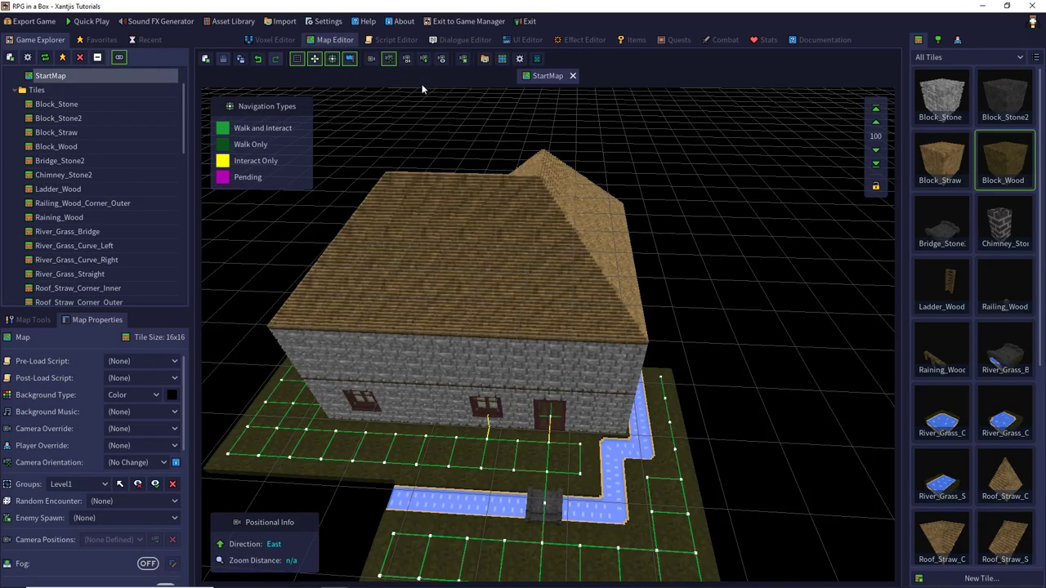
click(1036, 57)
click(1011, 74)
click(1008, 62)
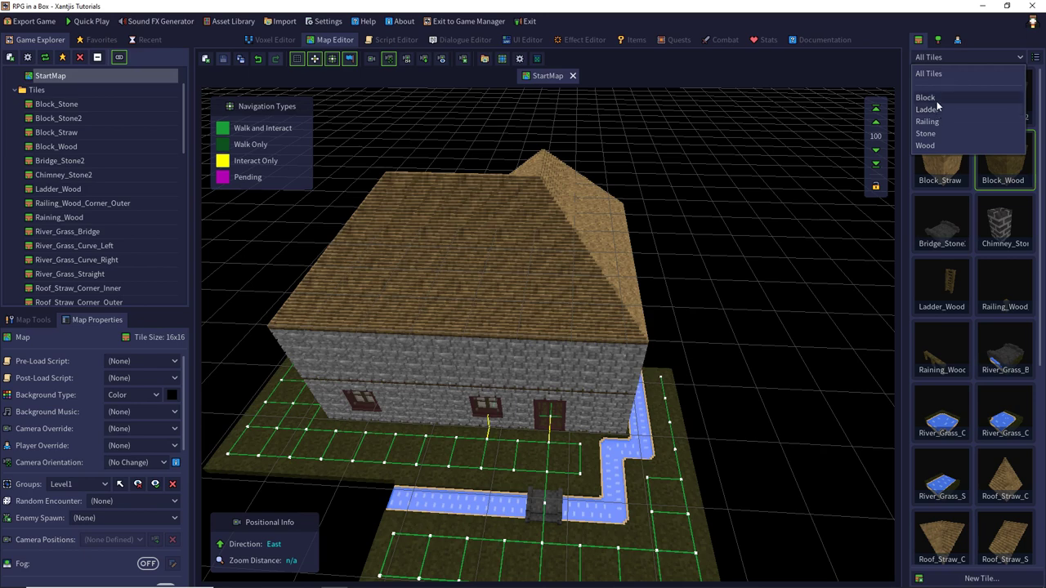
click(927, 146)
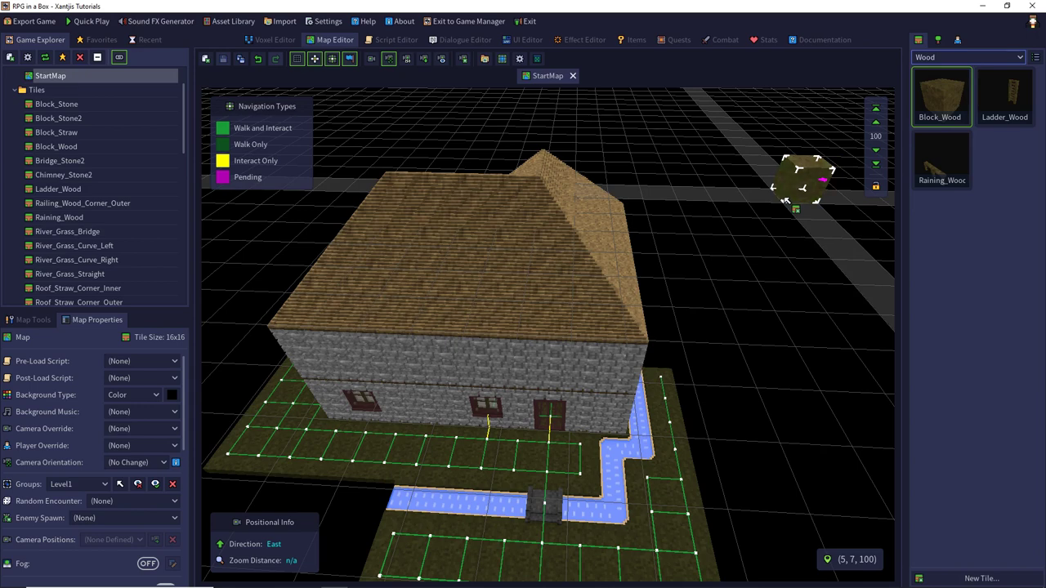
click(1016, 58)
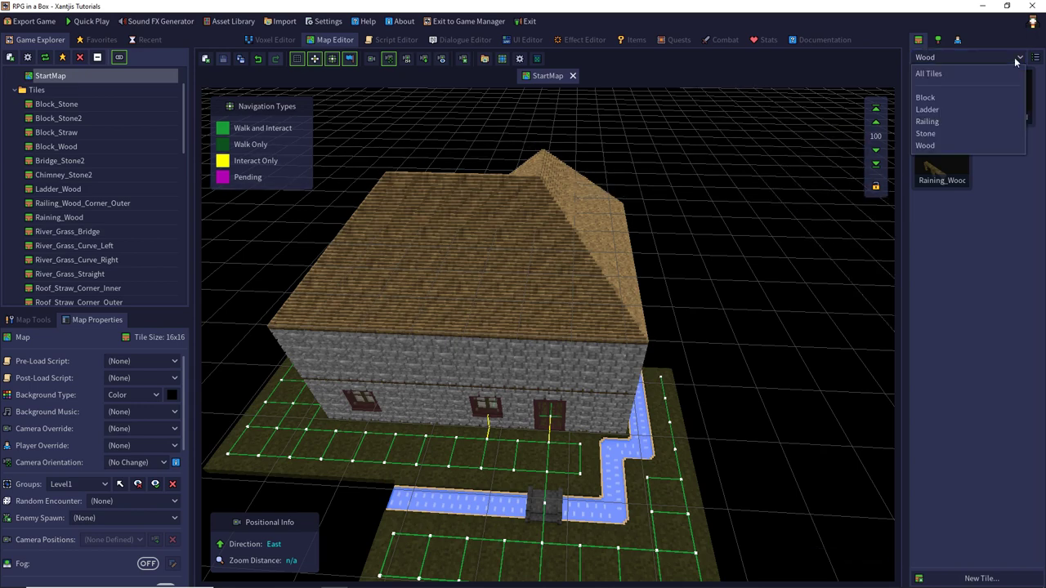
click(948, 77)
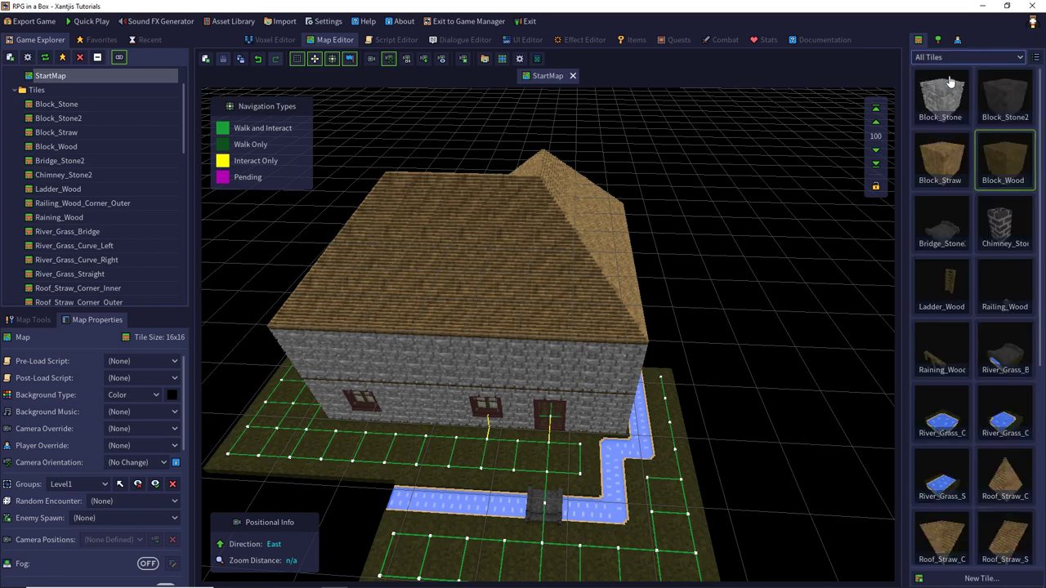
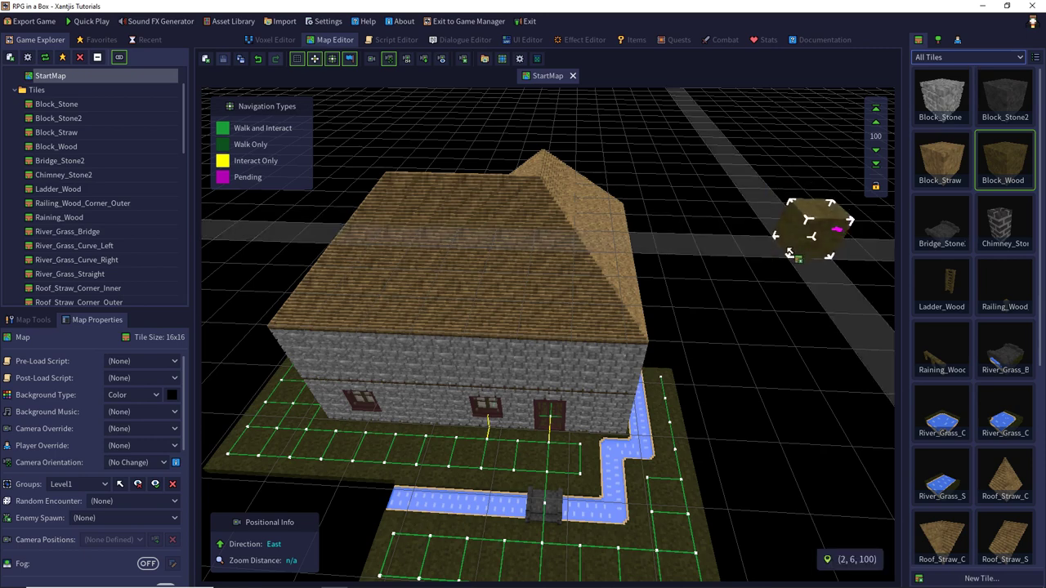
- Close and reopen StartMap, and bring up the map's selection tool in Box mode
click(574, 75)
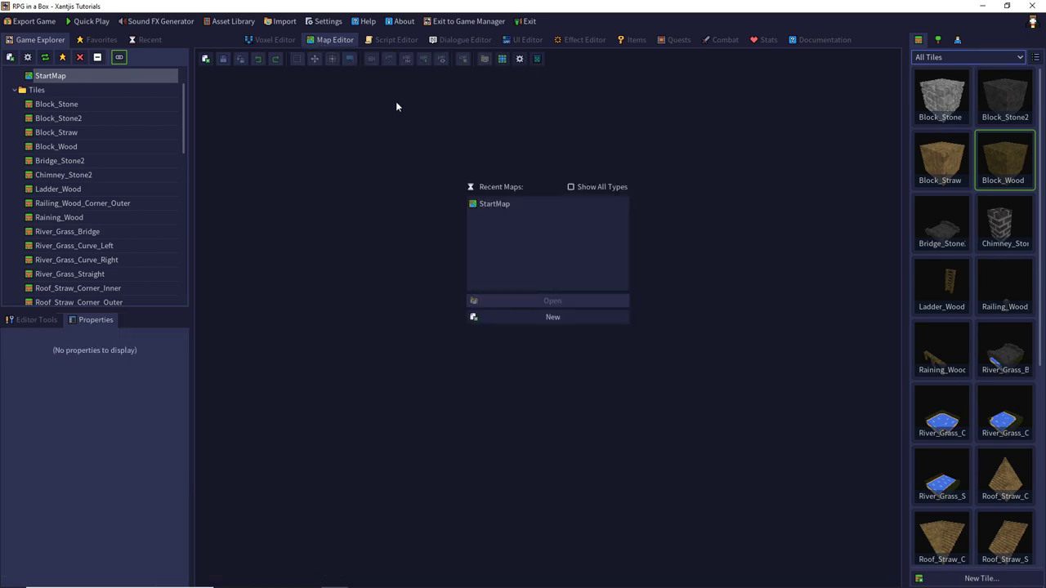
click(493, 206)
double_click(494, 206)
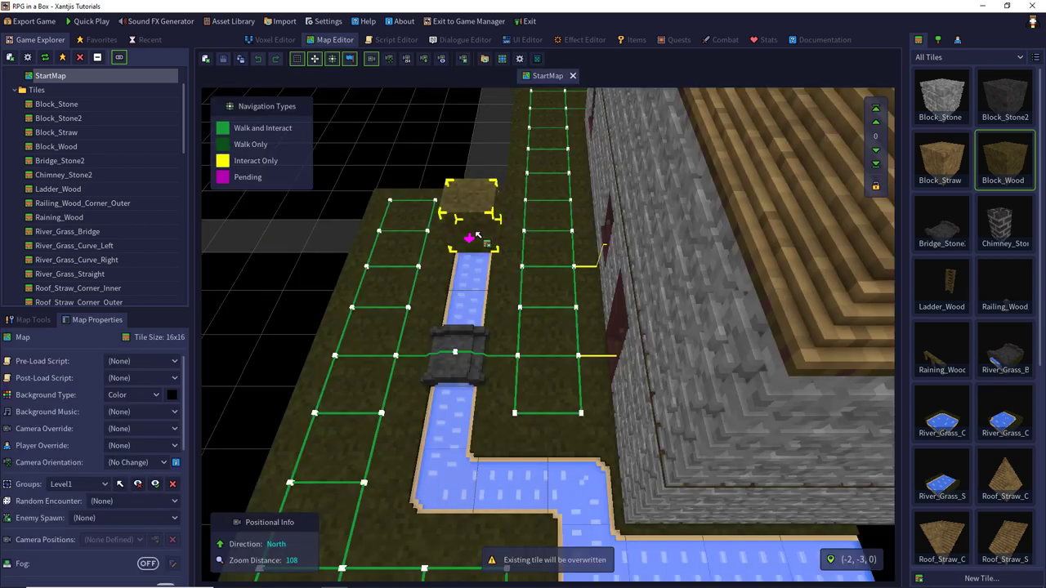
scroll(482, 204, down, 4)
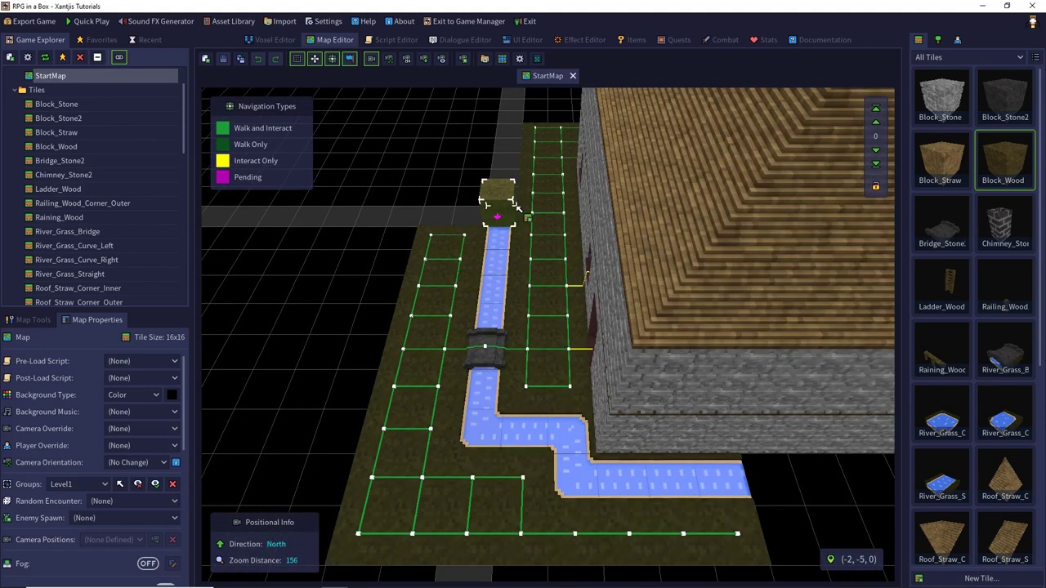
click(33, 319)
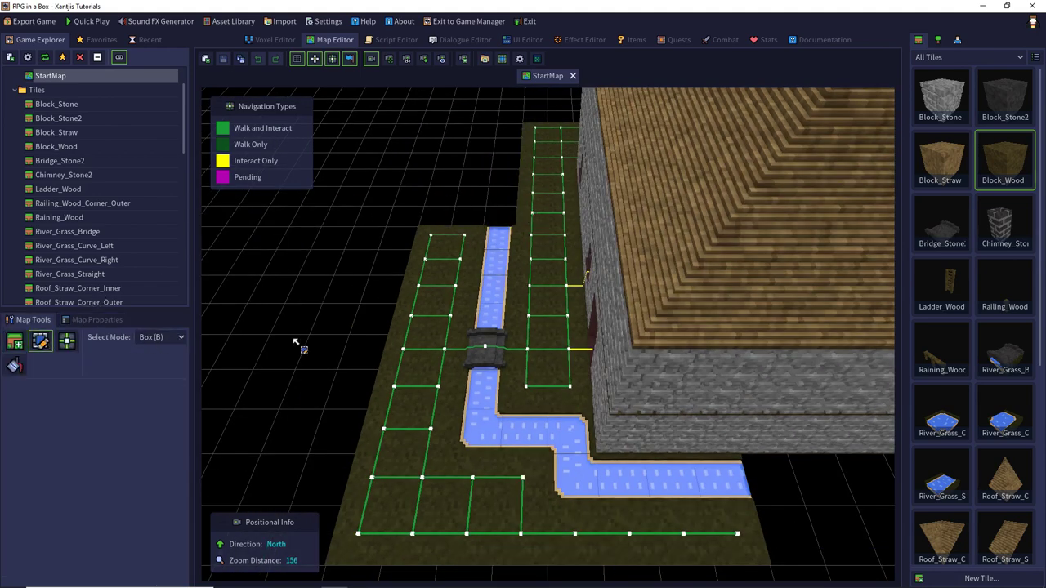
- Switch to the free-look camera and go through the front of the house into the ground-floor room with the stairs
middle_drag(407, 308, 560, 217)
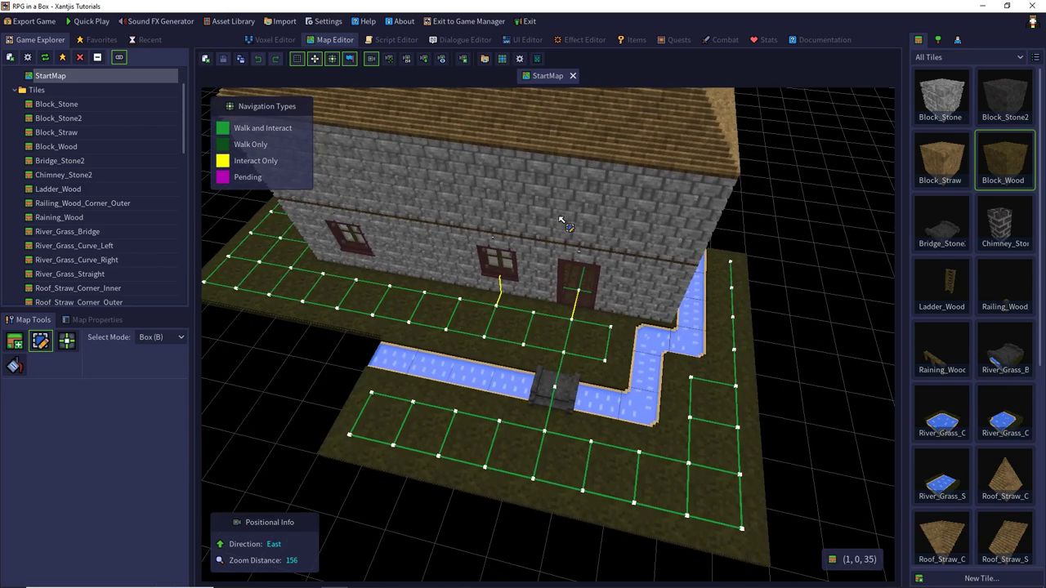
click(390, 58)
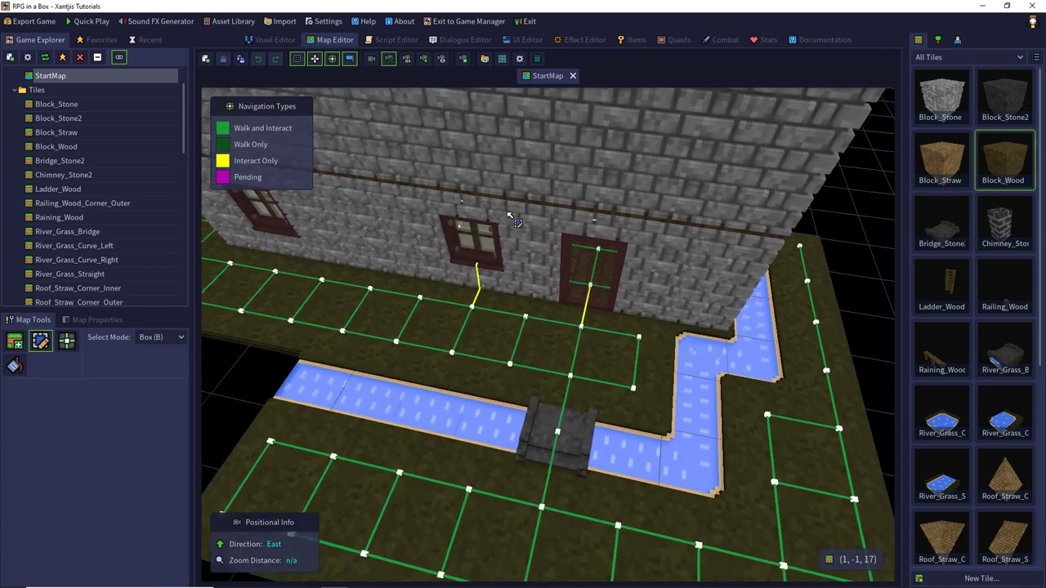
key(w)
middle_drag(508, 215, 701, 163)
key(a)
key(s)
key(w)
key(s)
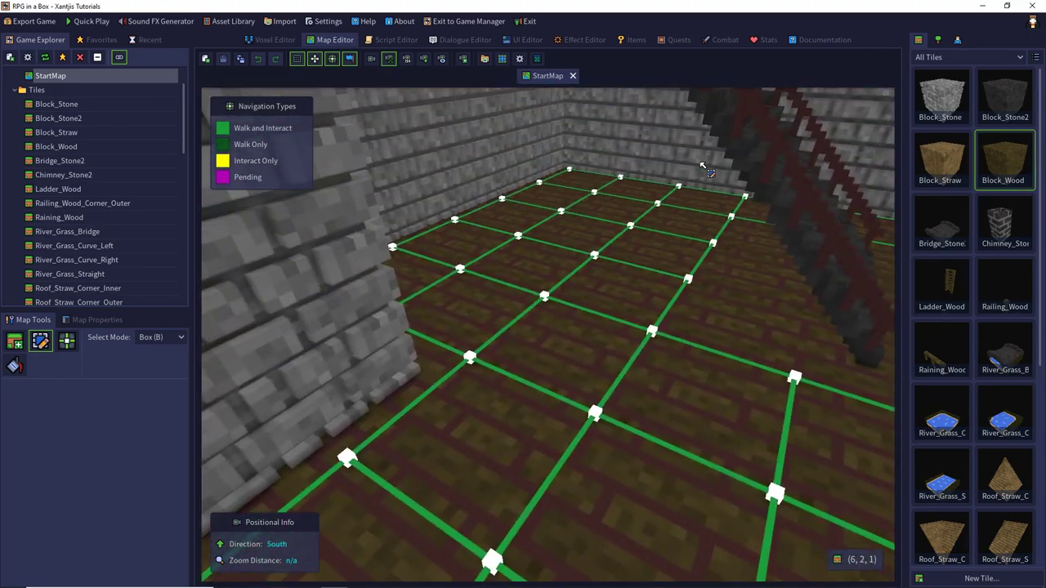
drag(570, 180, 603, 376)
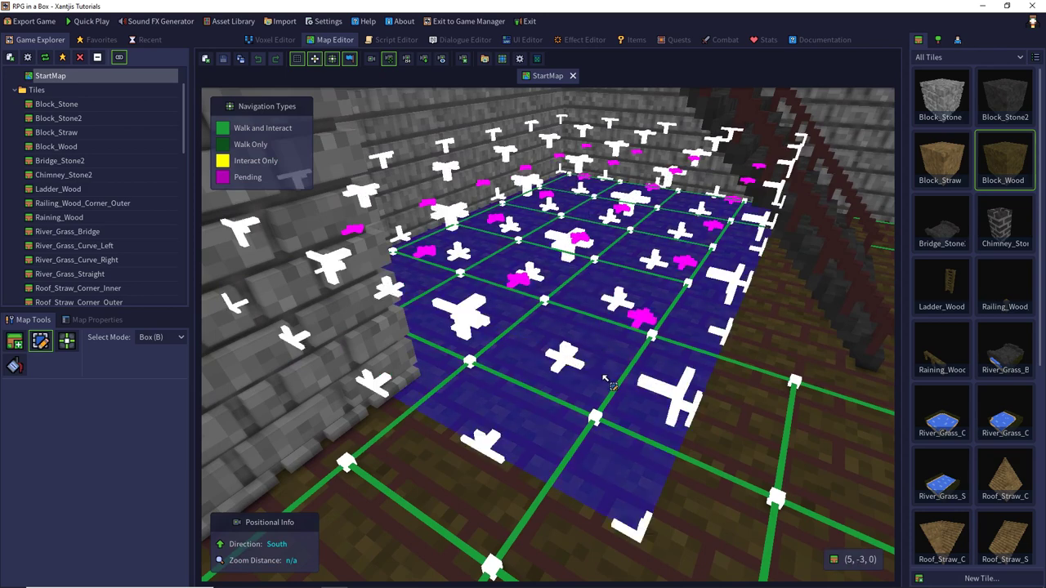
right_drag(609, 383, 748, 237)
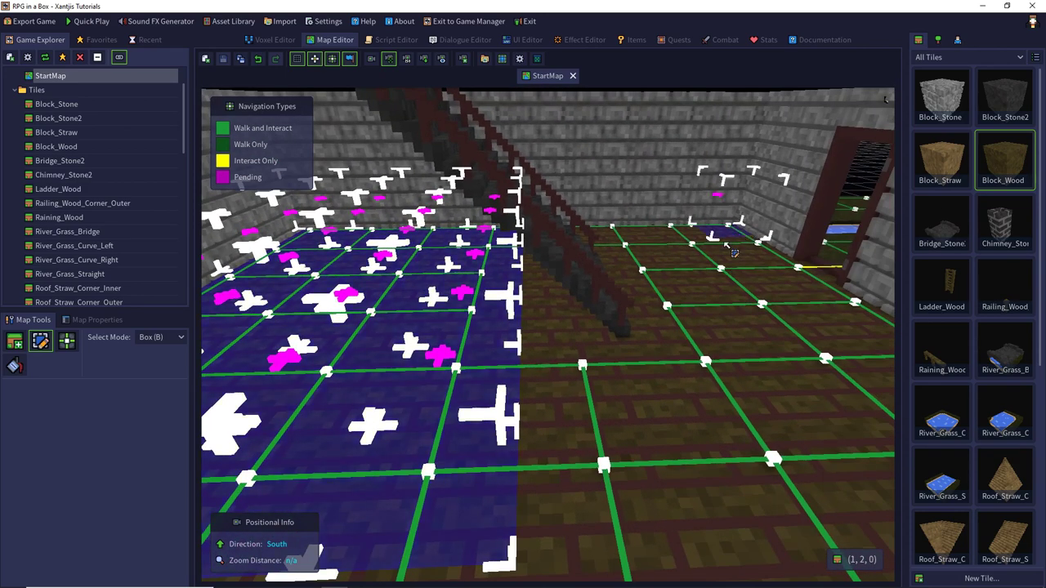
drag(735, 253, 596, 481)
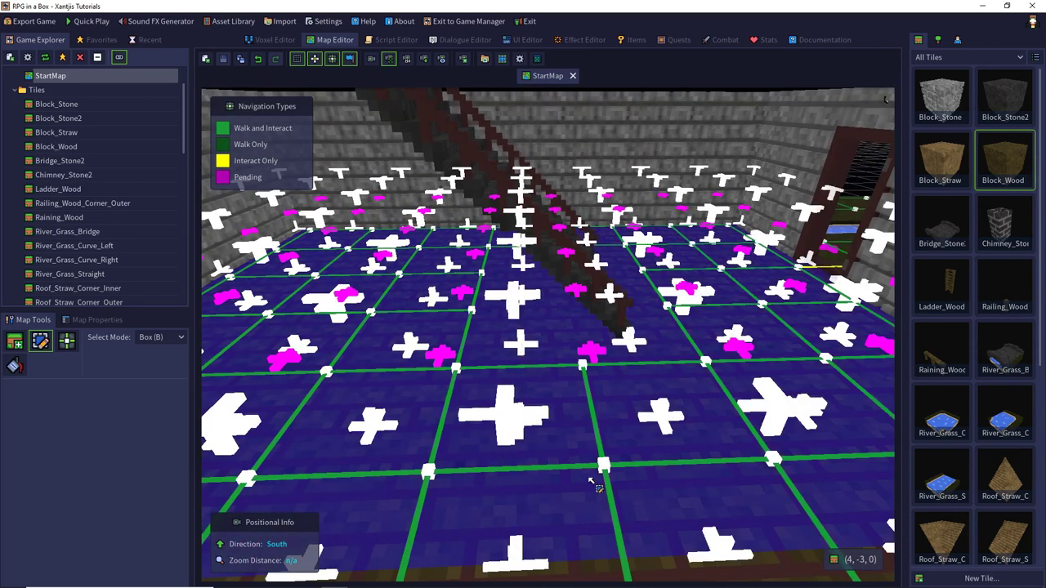
click(563, 226)
click(479, 167)
click(482, 149)
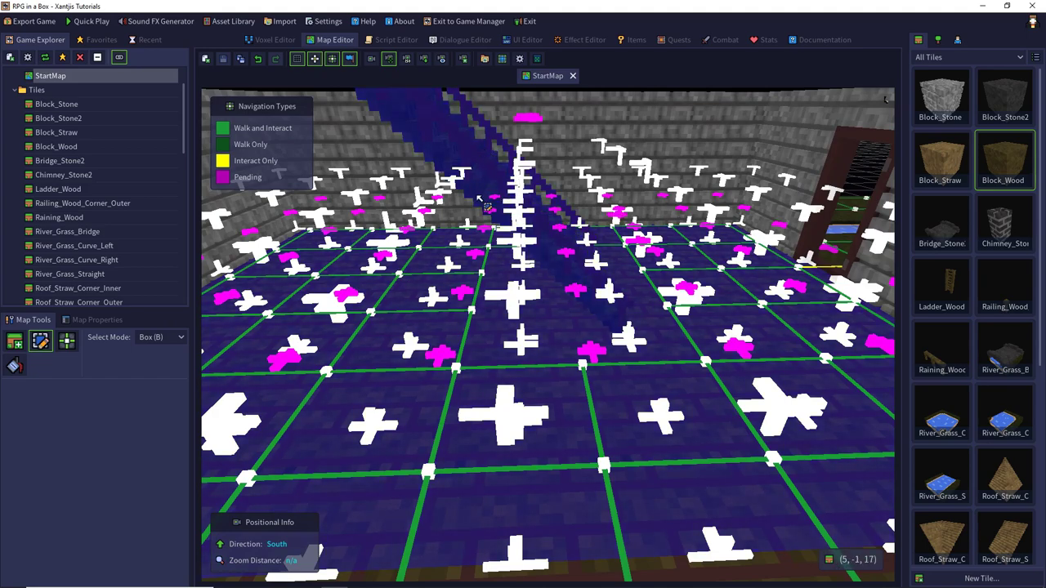
right_drag(480, 200, 912, 204)
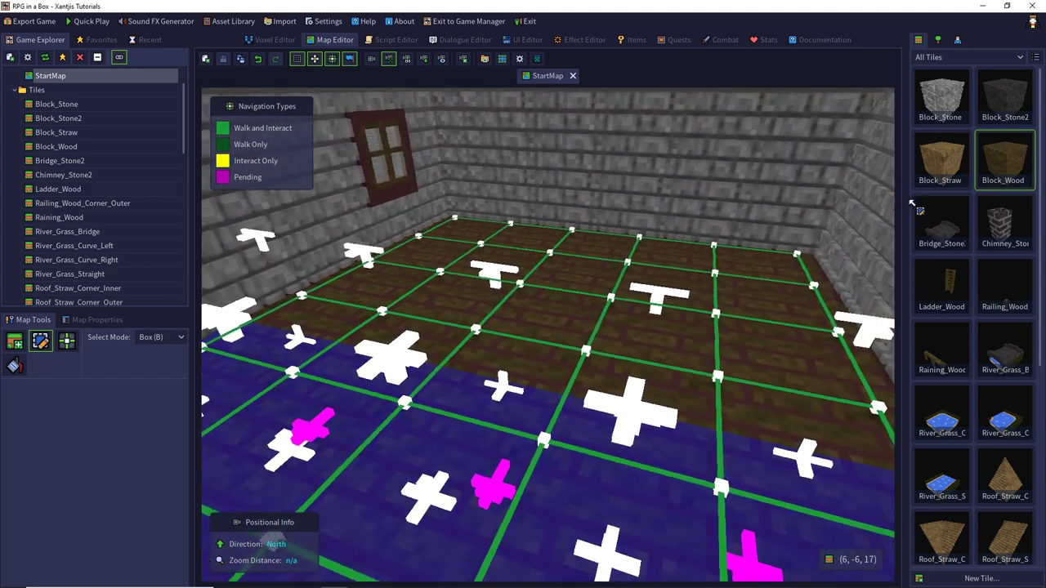
drag(806, 244, 315, 319)
key(Escape)
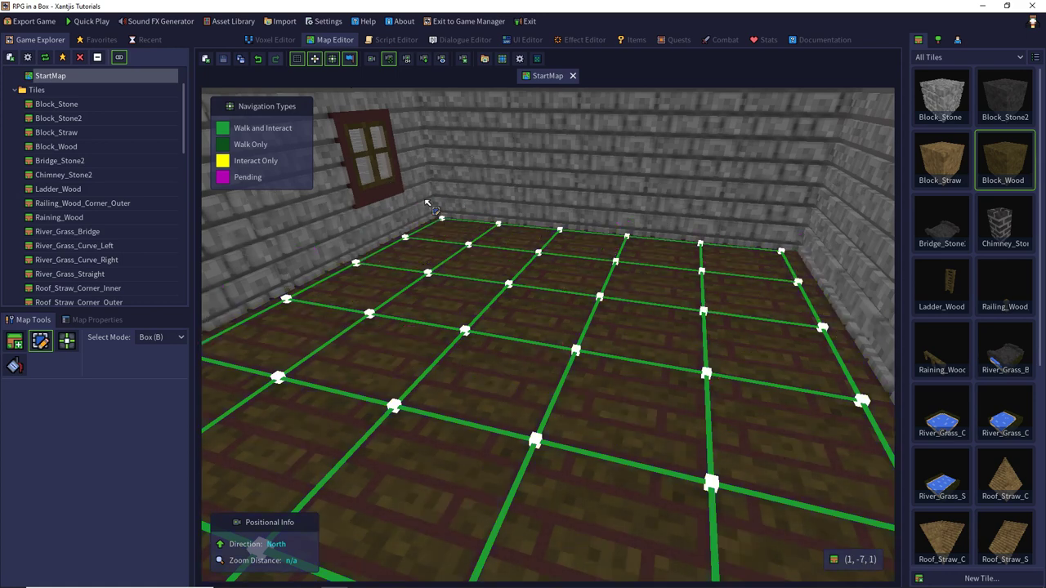
- Select all the ground-floor tiles inside the house, adding the staircase tiles to the selection
drag(450, 223, 816, 466)
middle_drag(792, 438, 201, 374)
middle_drag(360, 341, 313, 326)
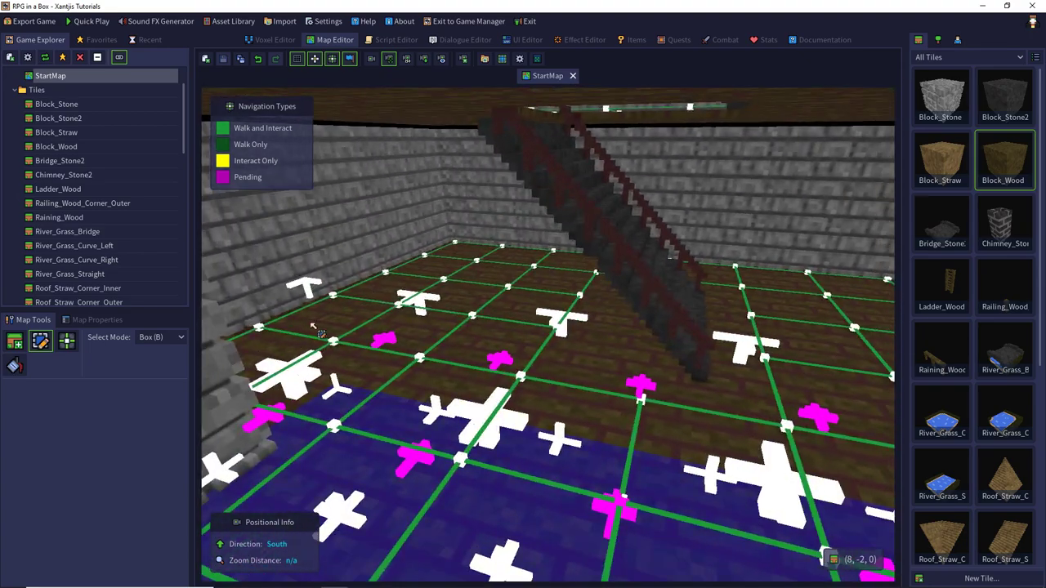
shift+drag(453, 244, 659, 460)
middle_drag(610, 419, 645, 414)
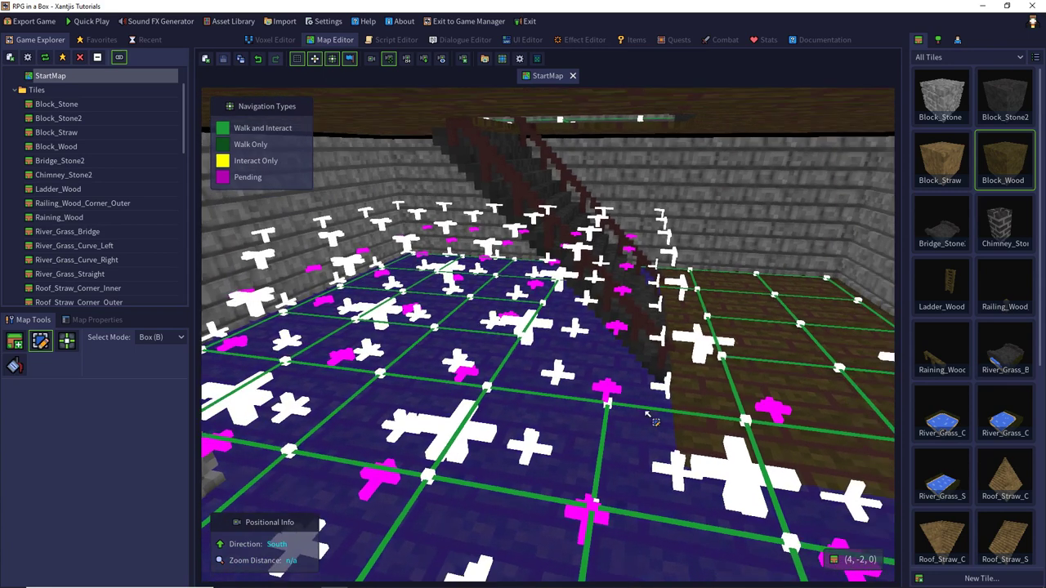
right_drag(654, 421, 687, 405)
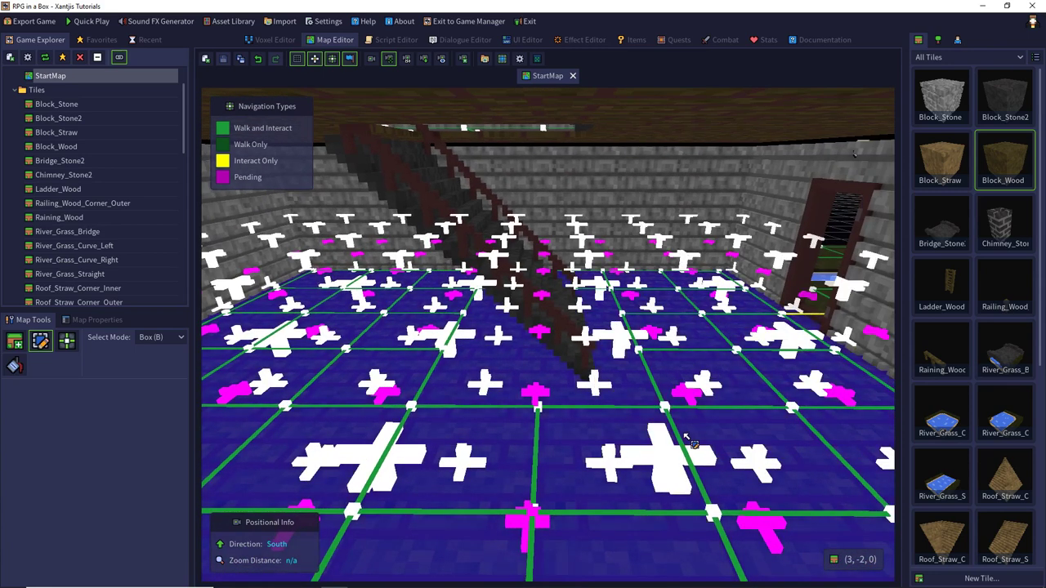
shift+click(563, 324)
shift+click(555, 275)
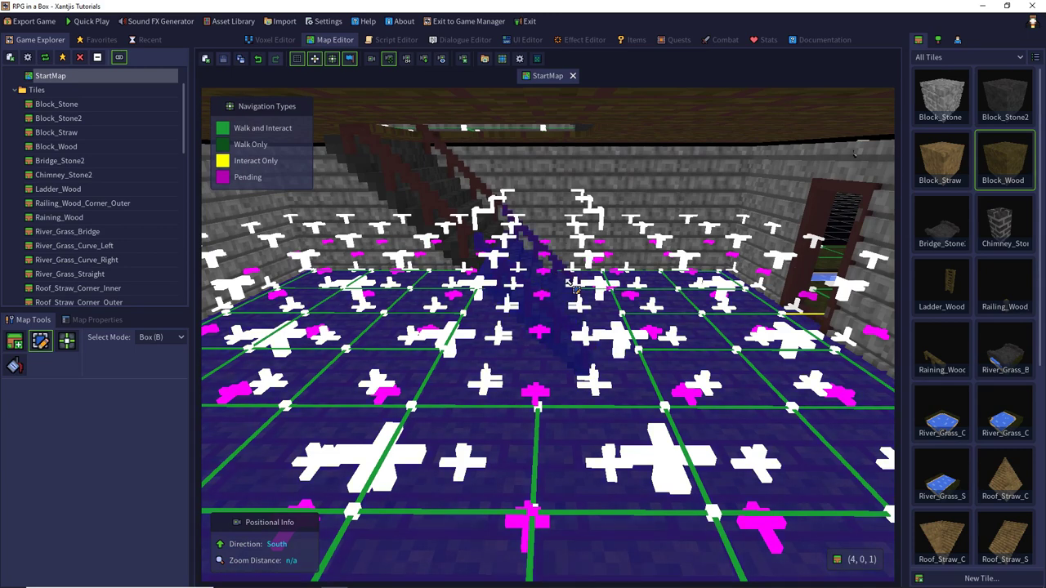
- Add the selected ground-floor tiles to a group named Level1 and check the group list in the map properties
right_click(619, 358)
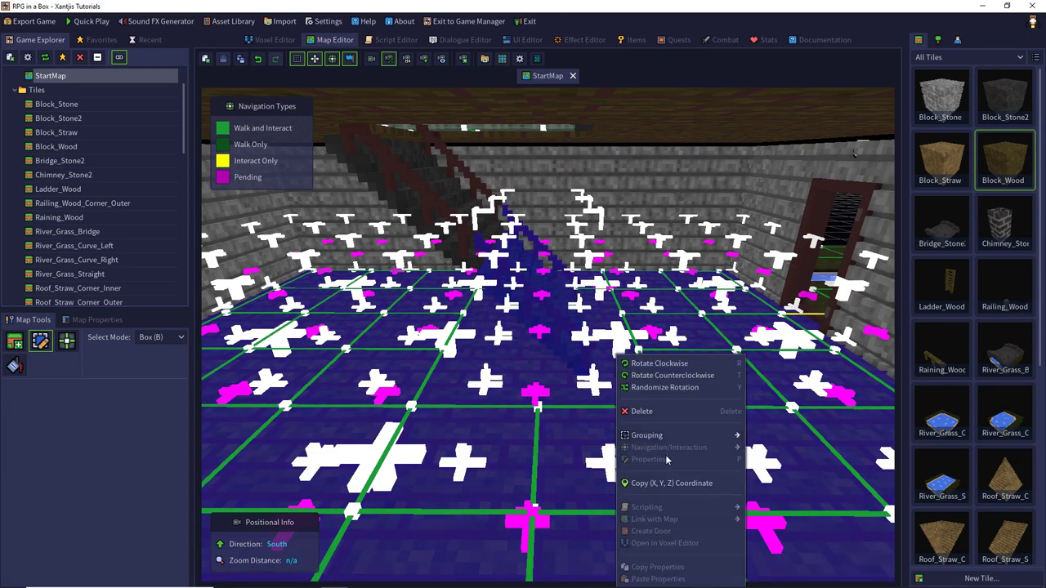
mouse_move(658, 436)
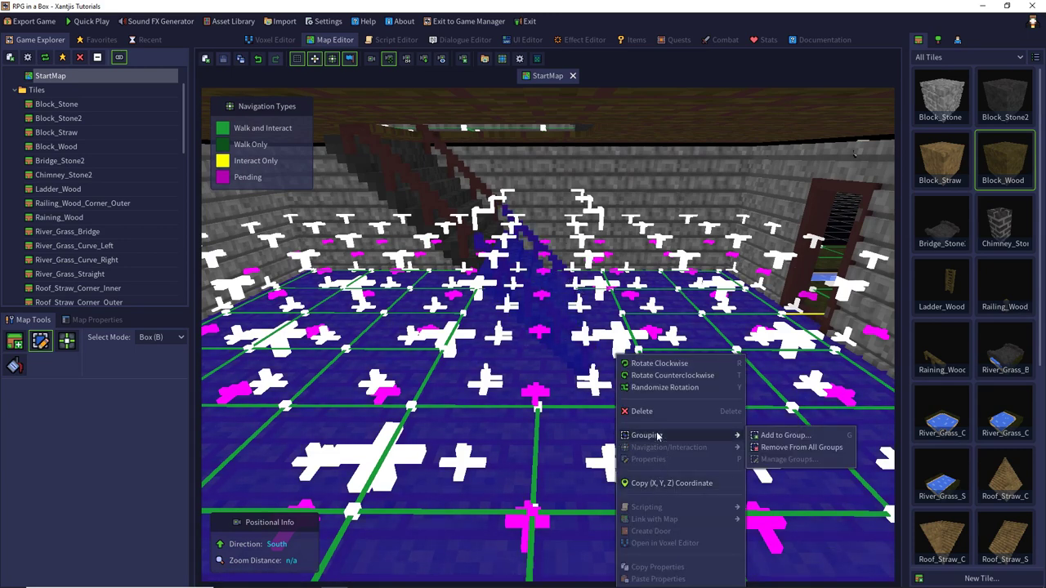
click(805, 438)
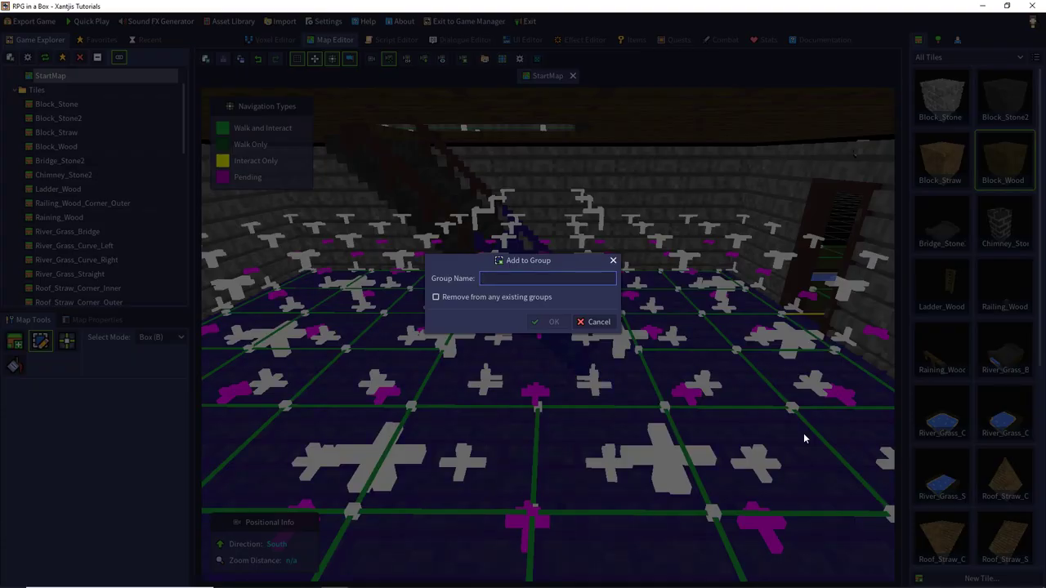
text(Level1)
key(Return)
click(82, 322)
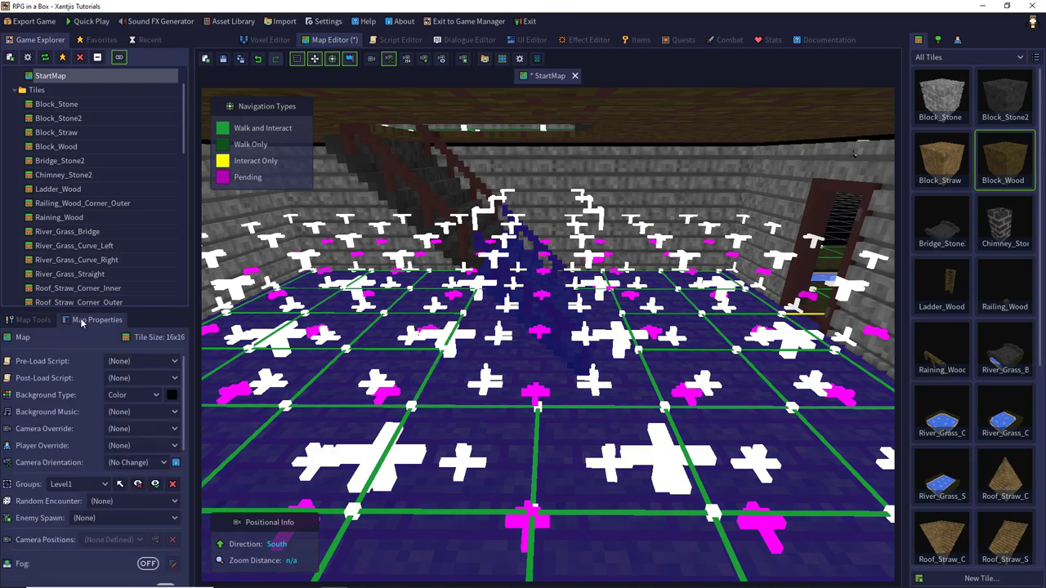
click(92, 480)
click(94, 483)
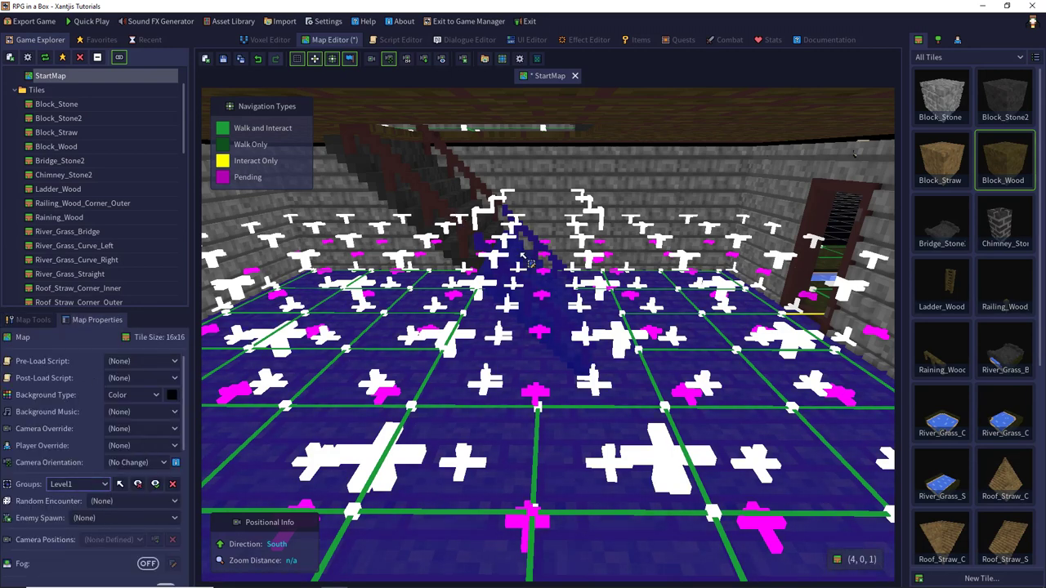
- Go up to the second floor and select all of its floor tiles together with the staircase leading to the attic
middle_drag(523, 256, 532, 211)
key(s)
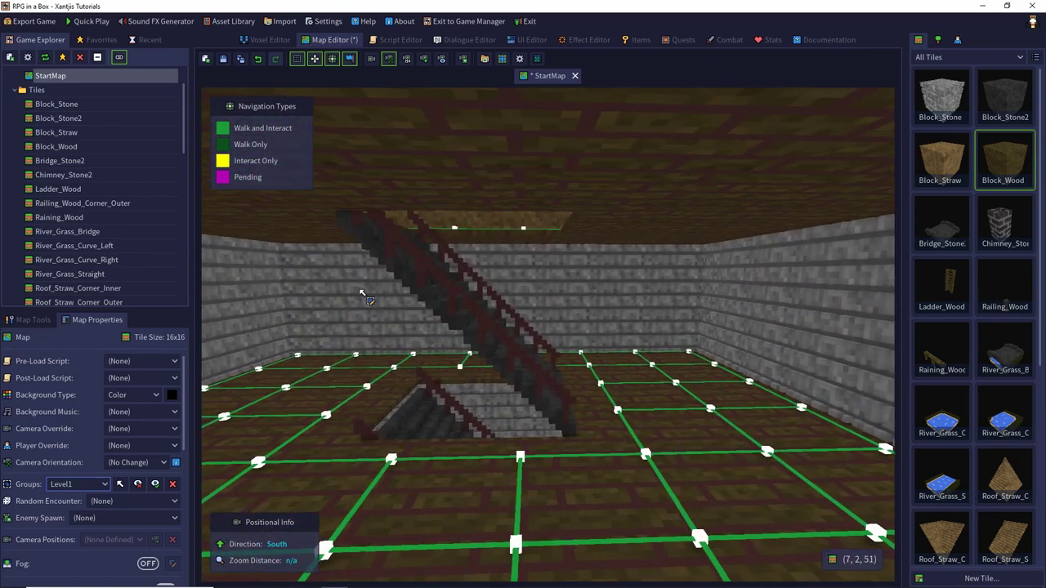
right_drag(364, 315, 272, 313)
key(a)
key(a)
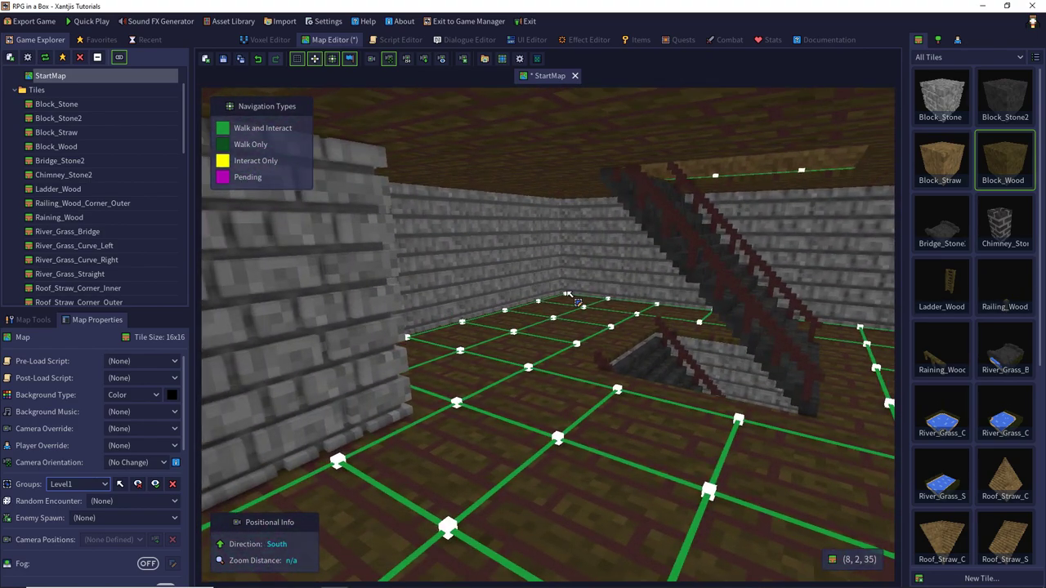
drag(566, 293, 565, 320)
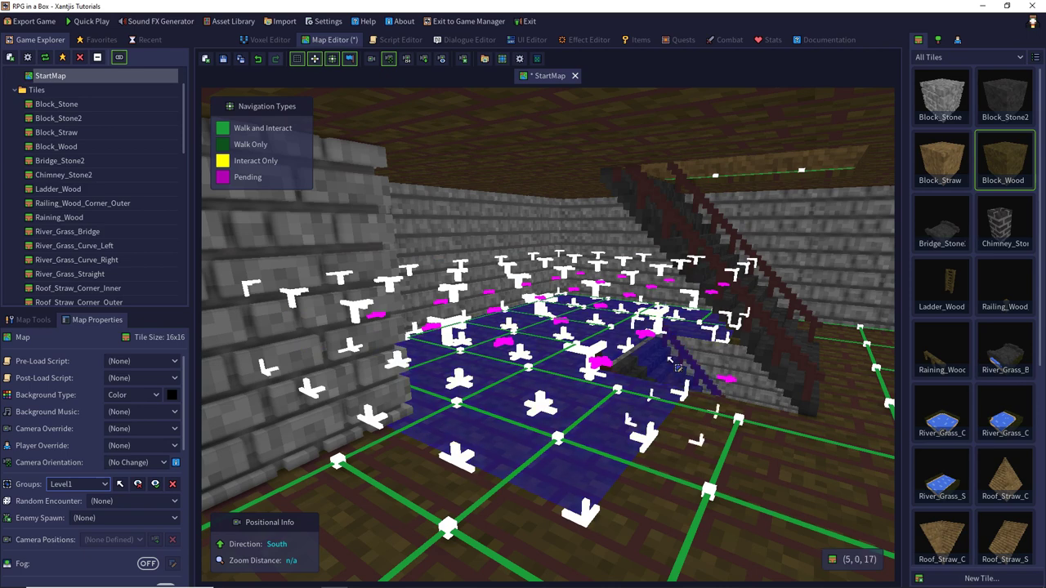
middle_drag(642, 334, 721, 329)
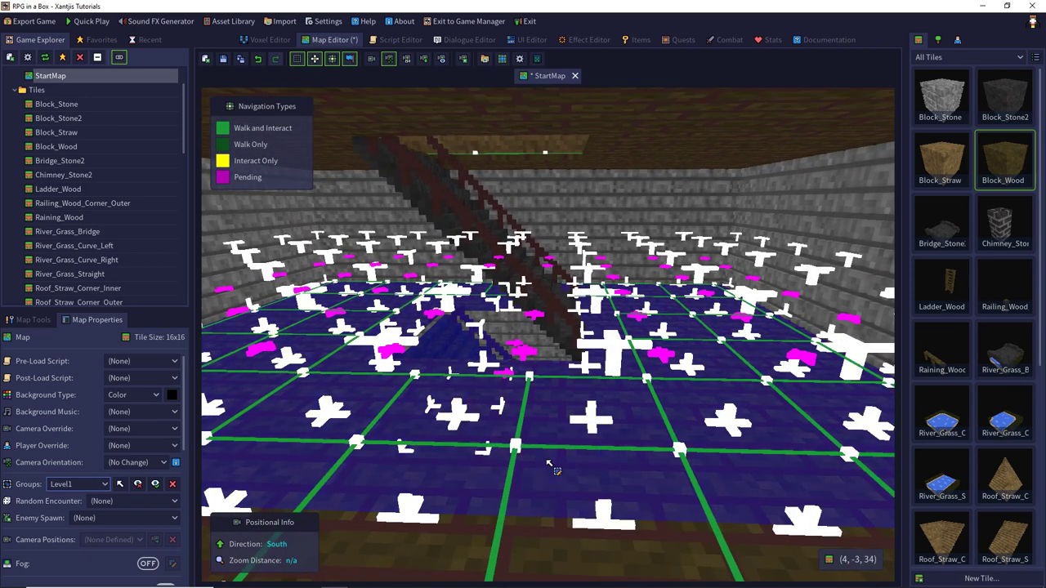
right_drag(553, 331, 1039, 326)
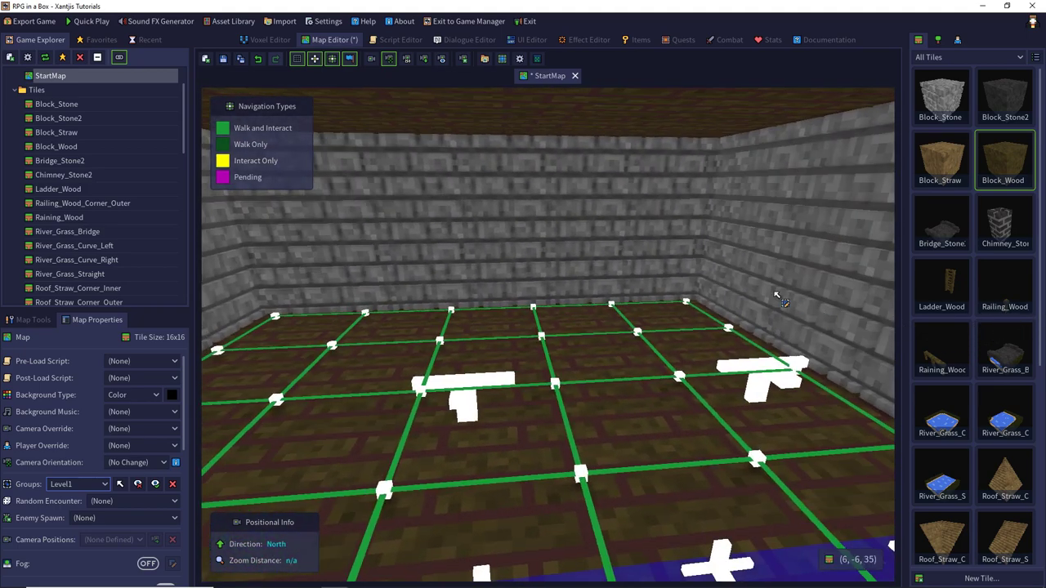
right_drag(604, 398, 512, 384)
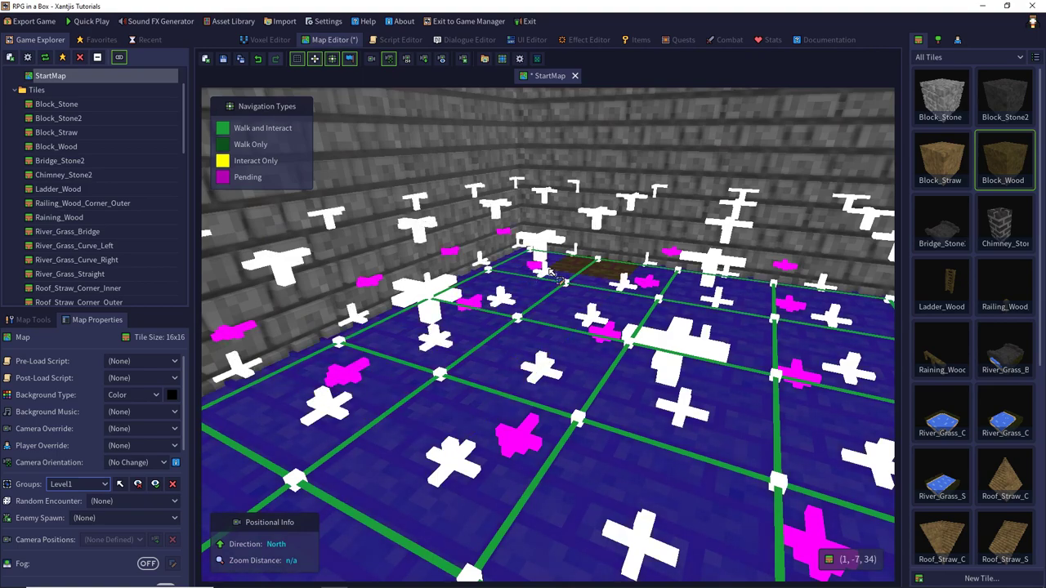
right_drag(581, 279, 196, 263)
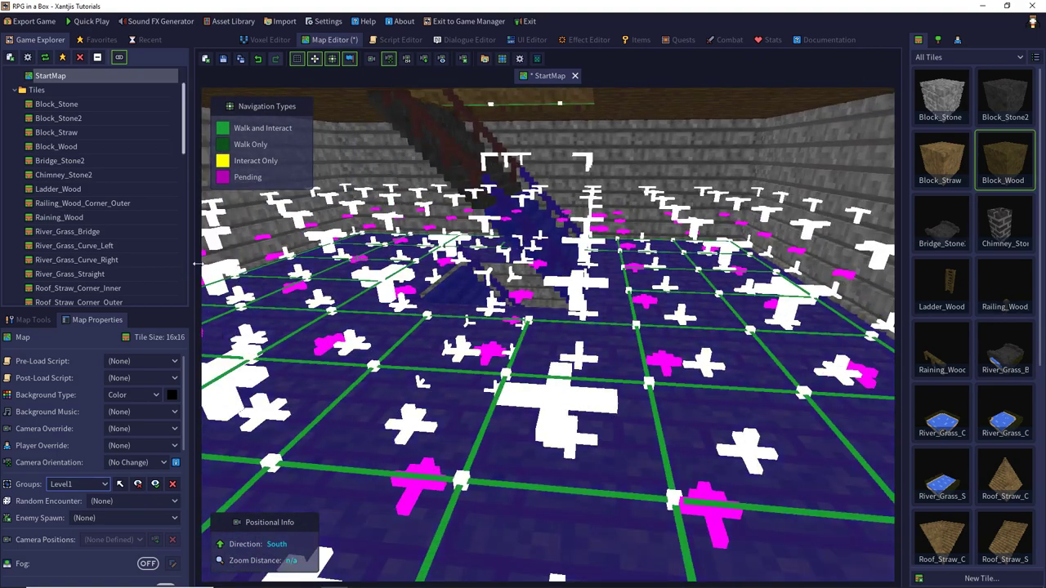
- Add the selected second-floor tiles and stairs to a group named Level2
right_click(535, 353)
mouse_move(578, 433)
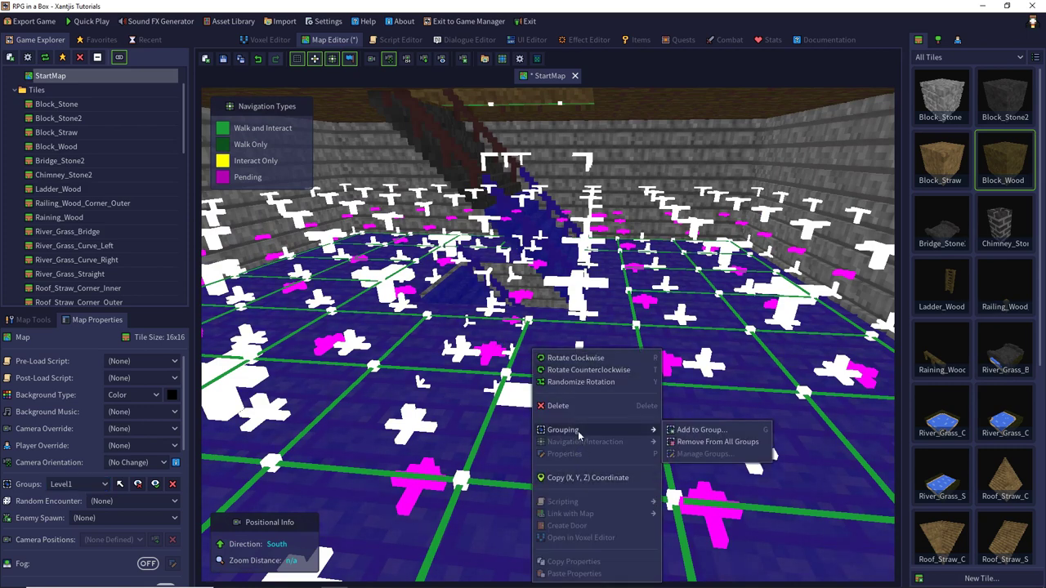
click(700, 430)
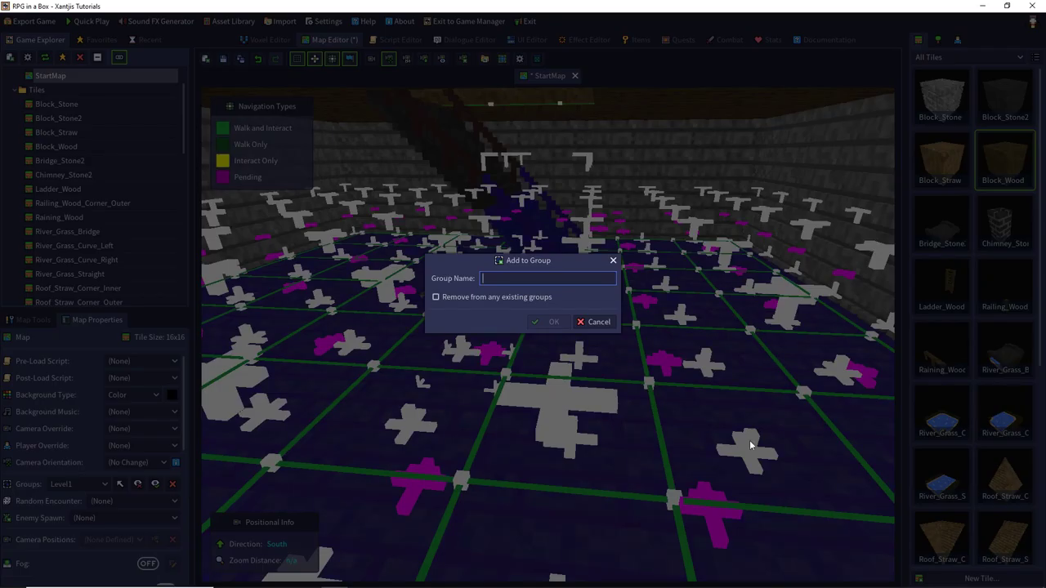
text(Level2)
key(Return)
- Clear the selection, go up to the attic, and select all the floor tiles under the straw roof
middle_drag(649, 319, 649, 272)
scroll(649, 425, down, 3)
key(Escape)
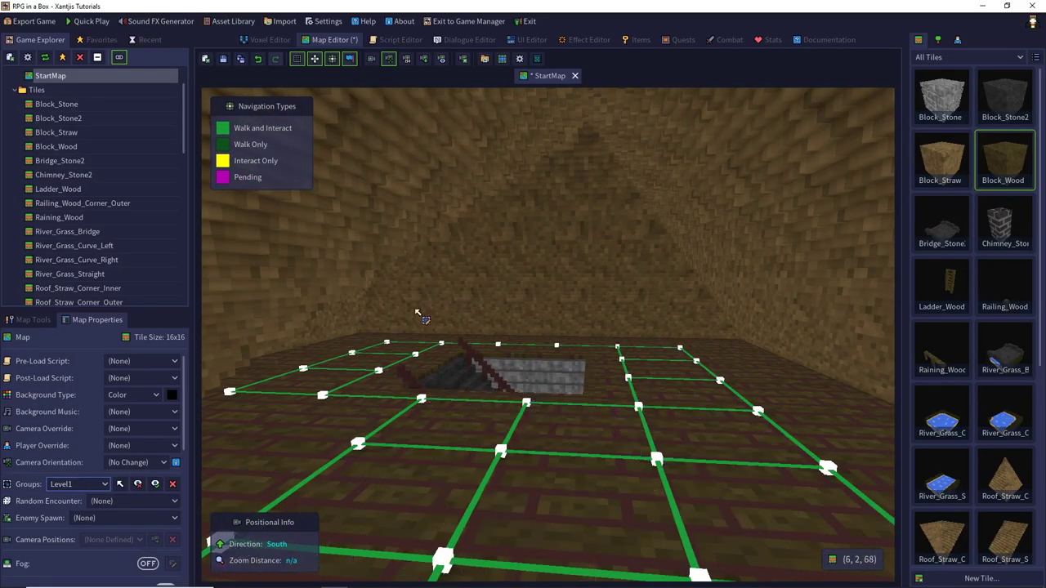
drag(361, 336, 630, 421)
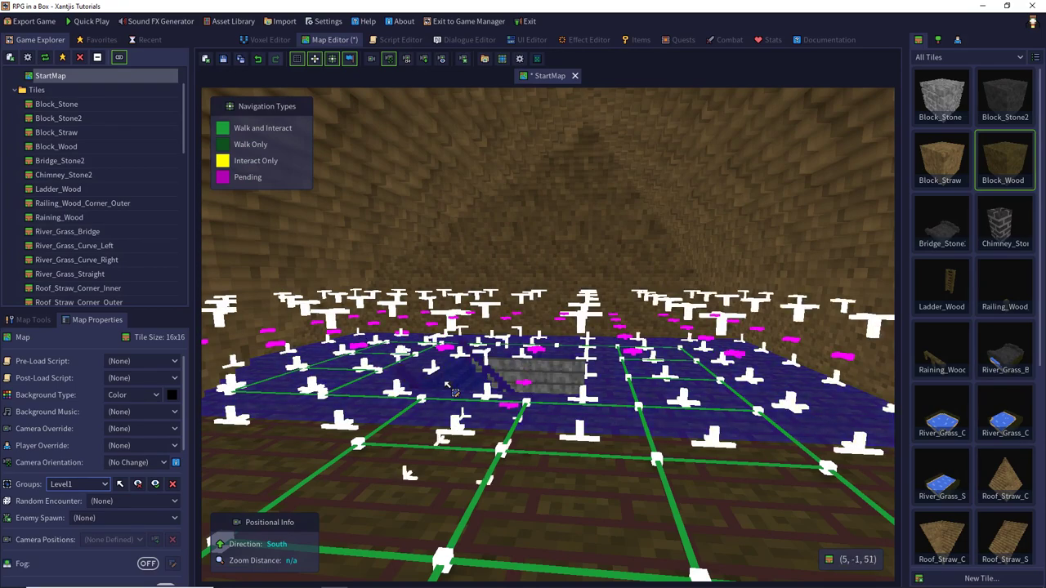
middle_drag(447, 383, 210, 344)
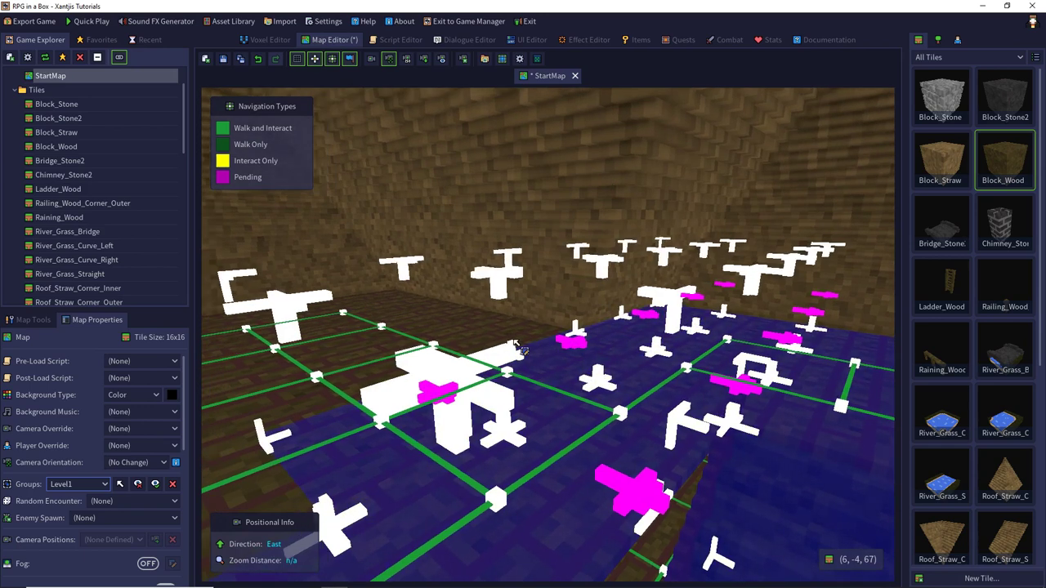
right_drag(515, 346, 363, 369)
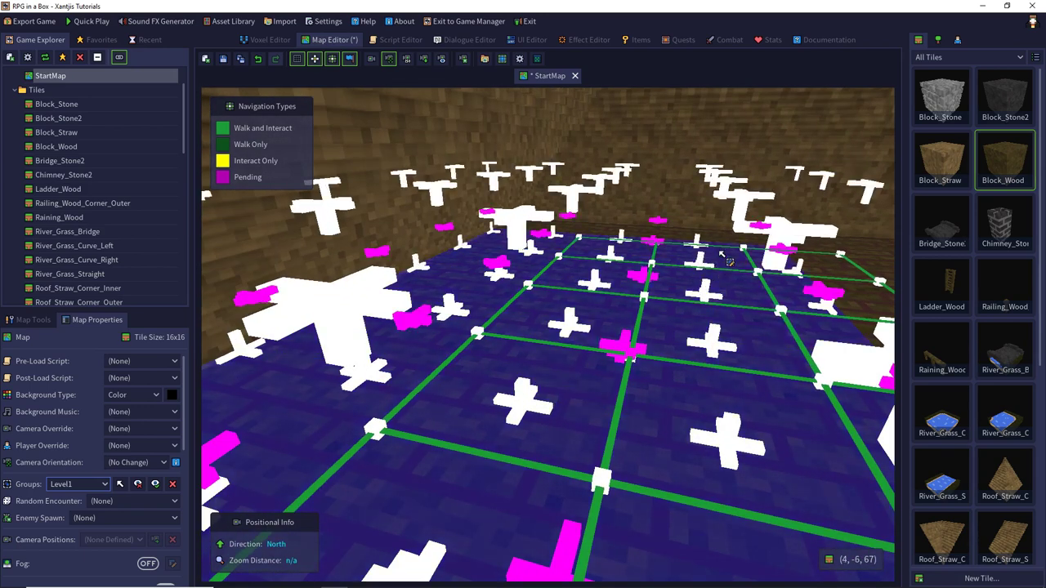
right_drag(693, 266, 731, 237)
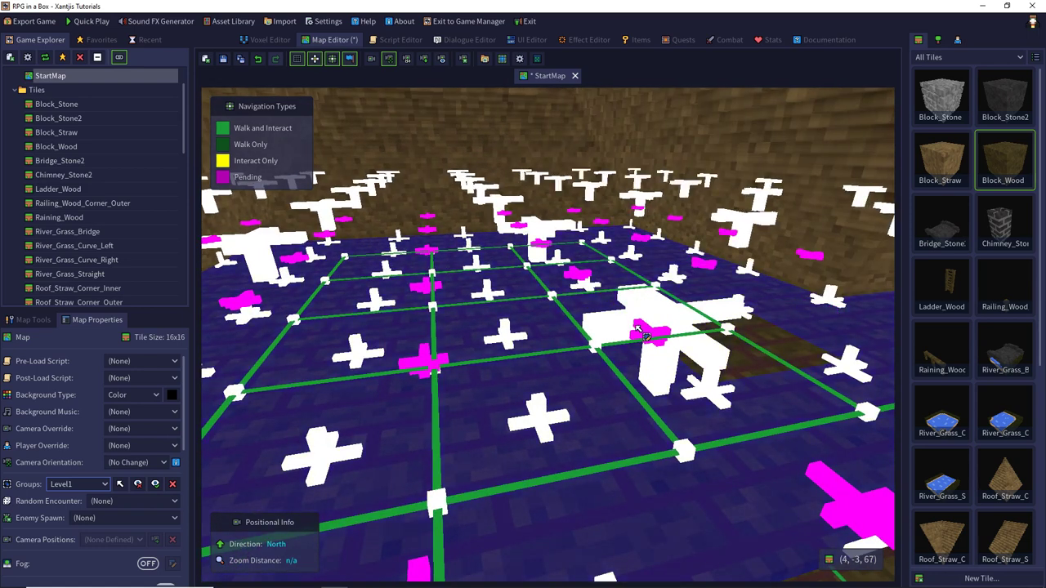
- Add the selected attic floor tiles to a group named Level3
right_click(520, 327)
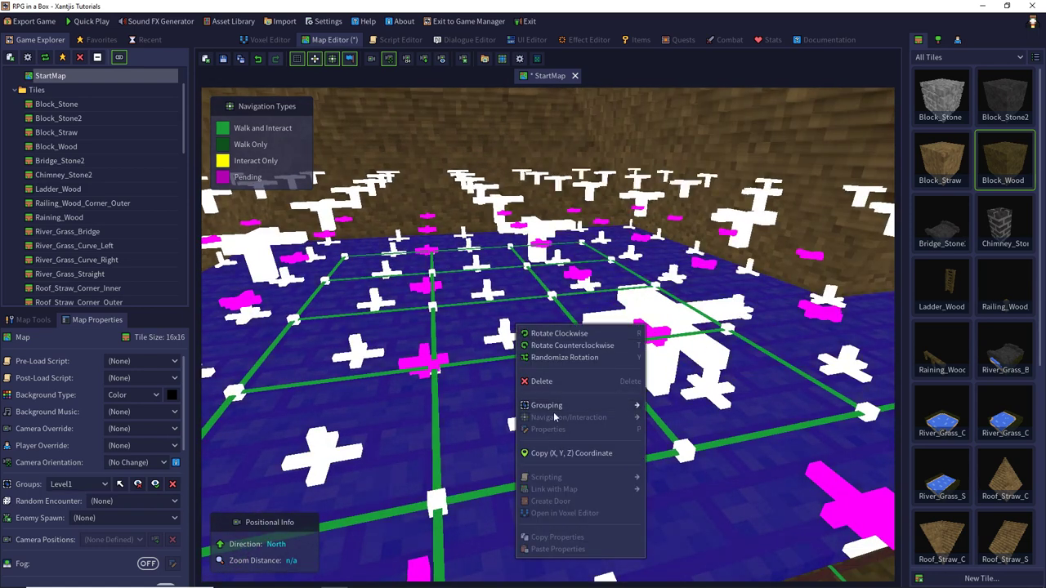
mouse_move(556, 406)
click(679, 405)
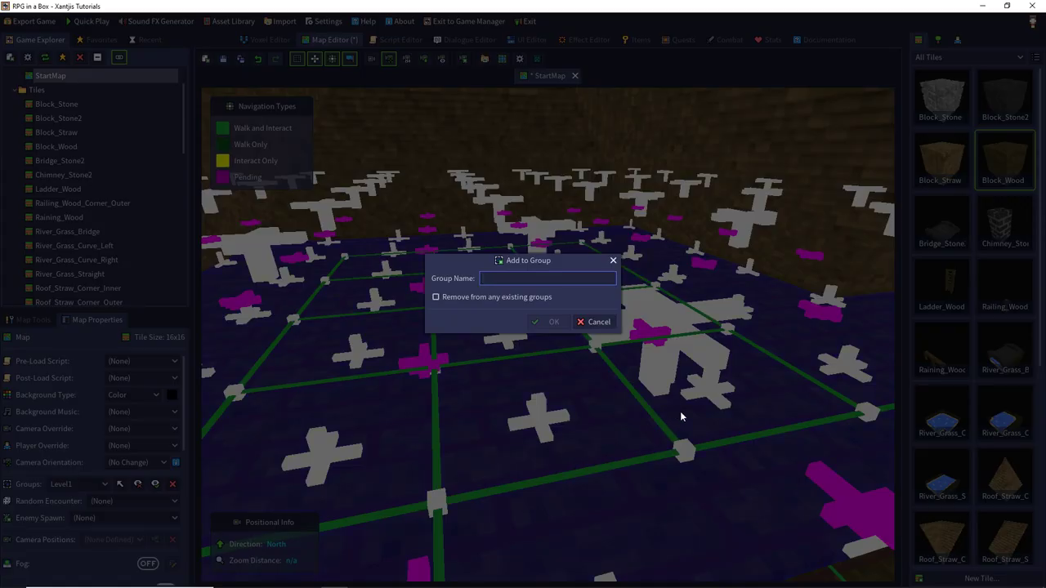
text(Level3)
key(Return)
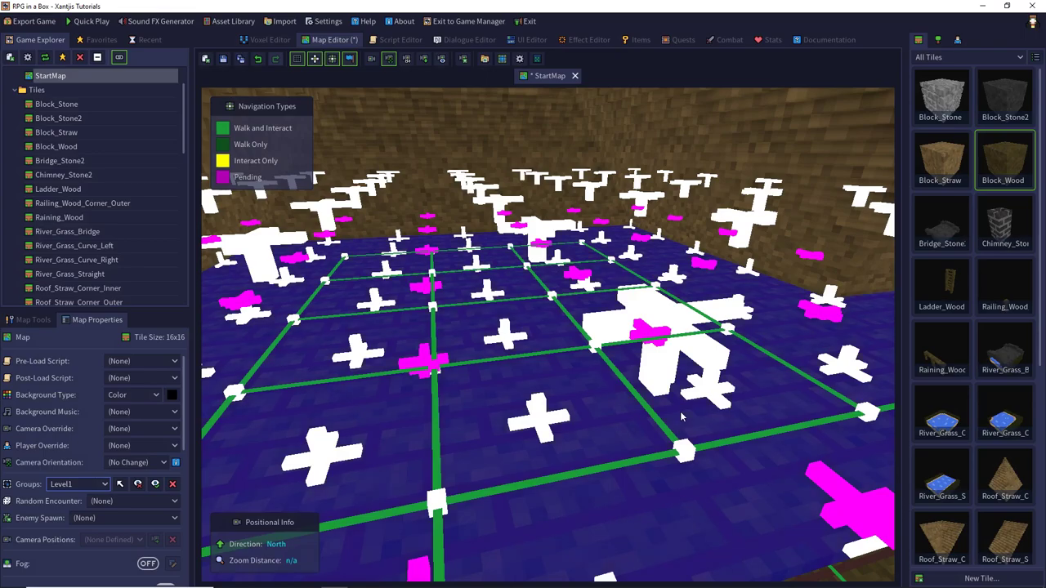
- Go outside above the house and select all the straw roof tiles on every side, including the corners
middle_drag(680, 417, 828, 378)
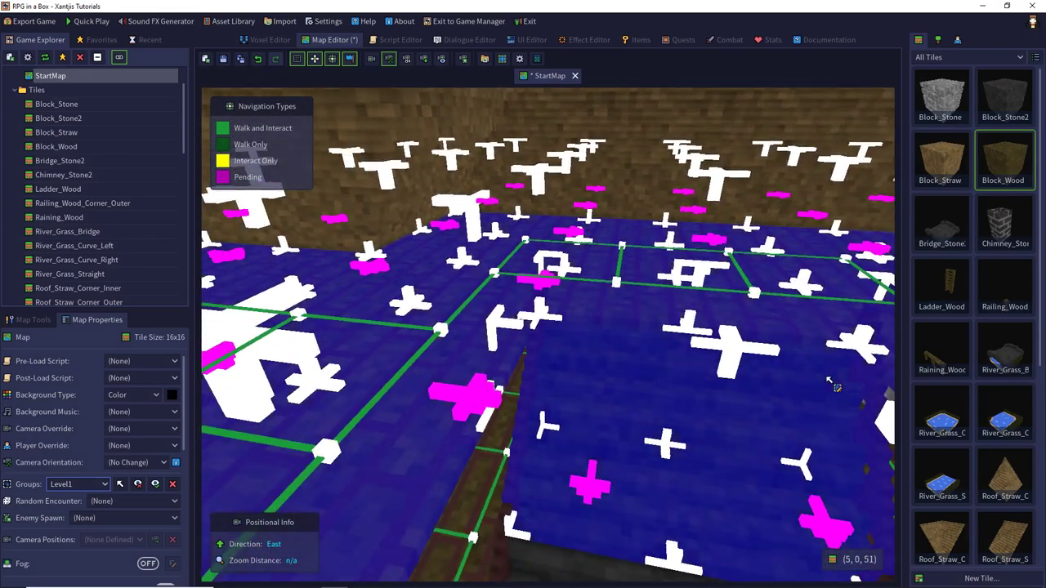
scroll(833, 384, down, 10)
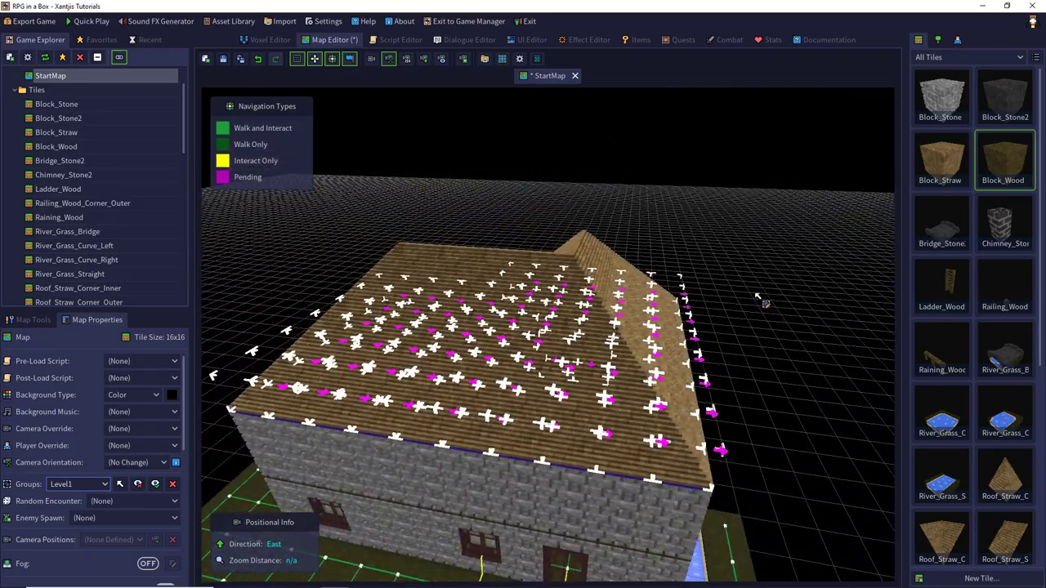
key(w)
middle_drag(726, 261, 742, 299)
right_drag(741, 300, 716, 309)
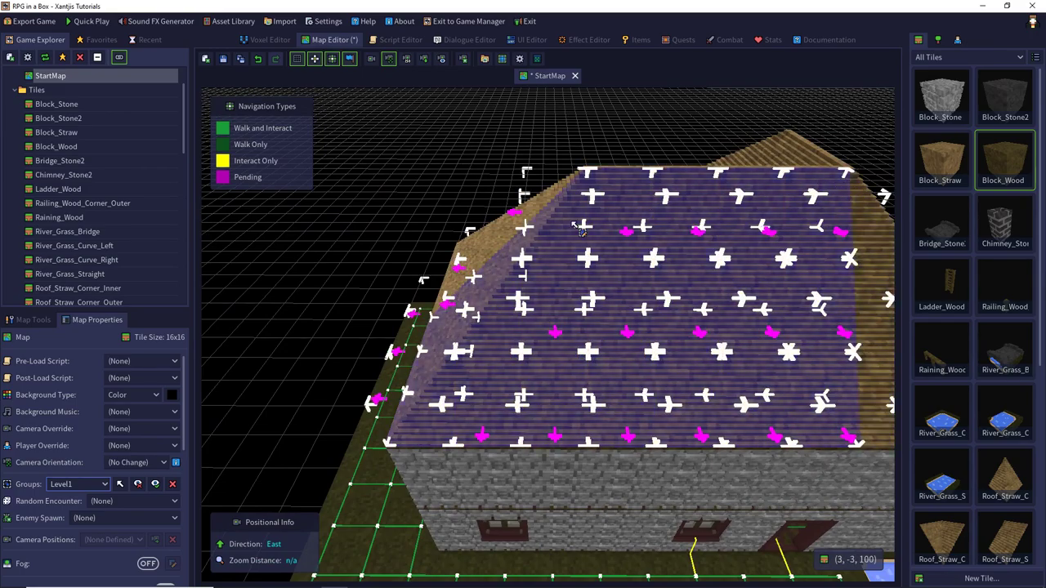
mouse_move(577, 227)
right_down()
mouse_move(691, 217)
mouse_move(743, 243)
mouse_move(389, 436)
mouse_move(573, 247)
right_up()
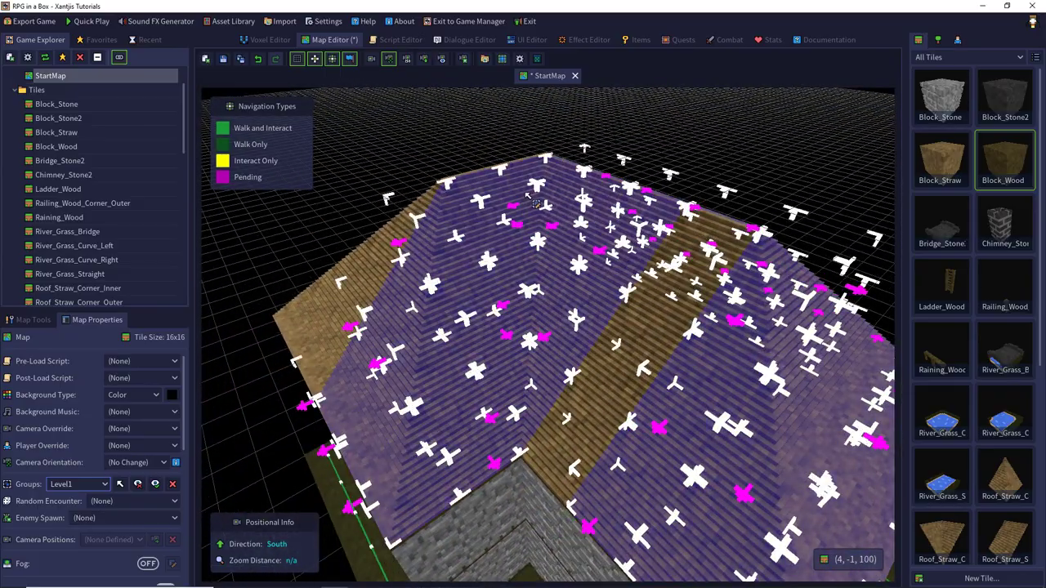
right_drag(645, 352, 701, 329)
right_drag(510, 443, 497, 469)
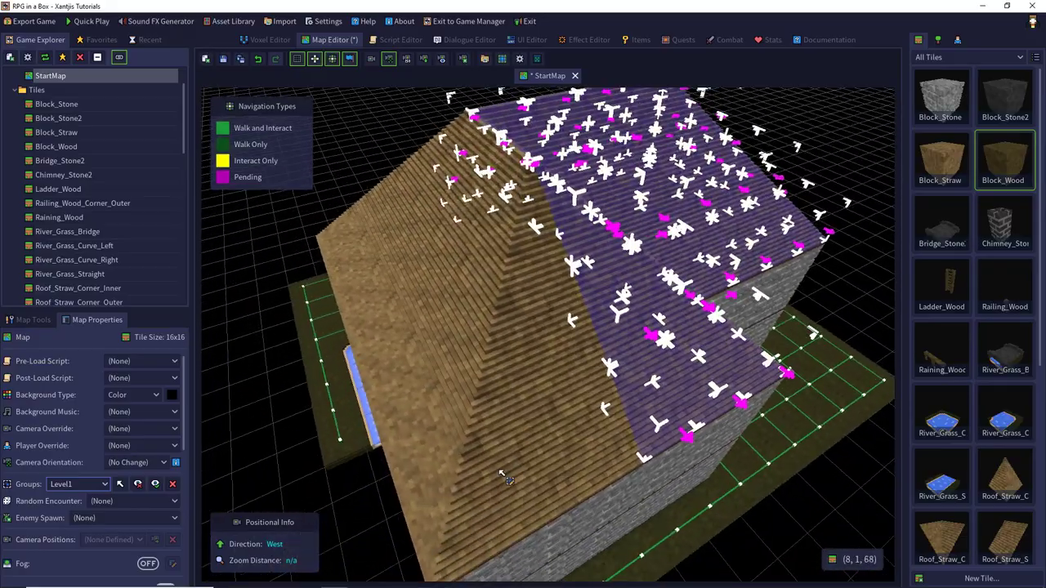
mouse_move(456, 520)
mouse_down()
mouse_move(445, 484)
mouse_move(456, 175)
mouse_up()
right_drag(394, 241, 395, 462)
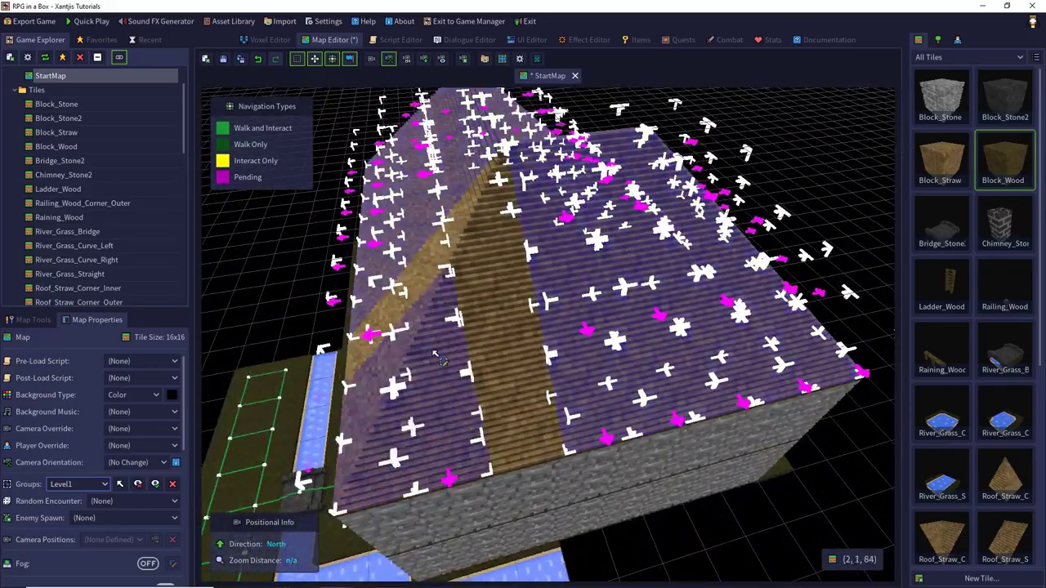
- Add the selected roof tiles to a group named Level3-hide
right_click(485, 226)
mouse_move(535, 306)
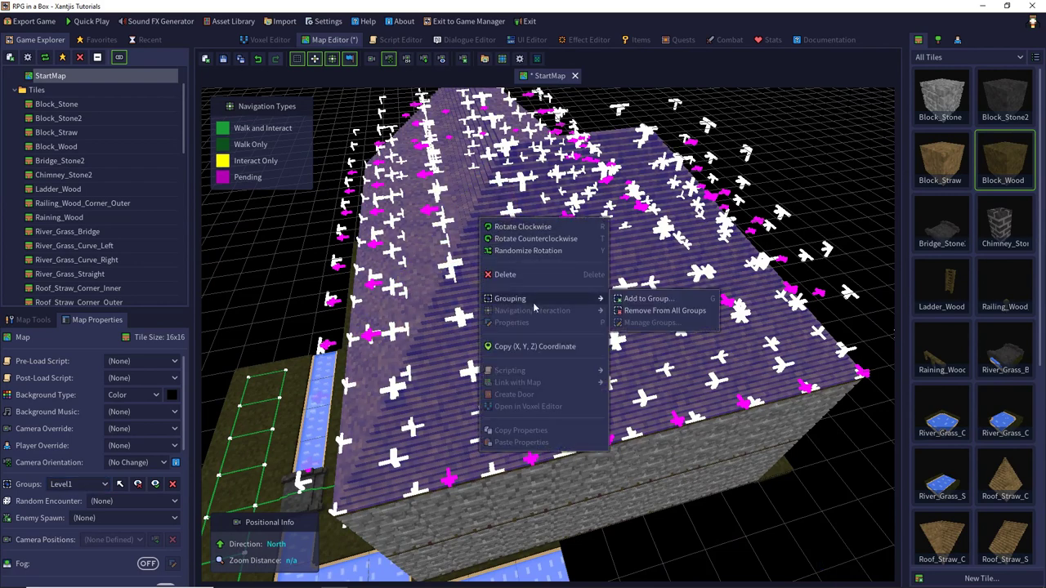
click(642, 299)
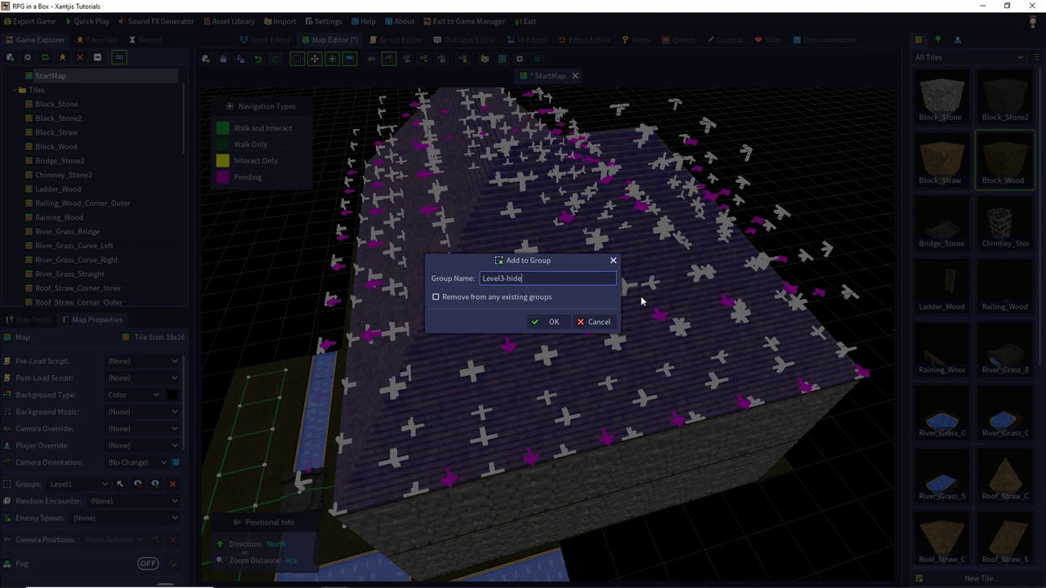
key(Return)
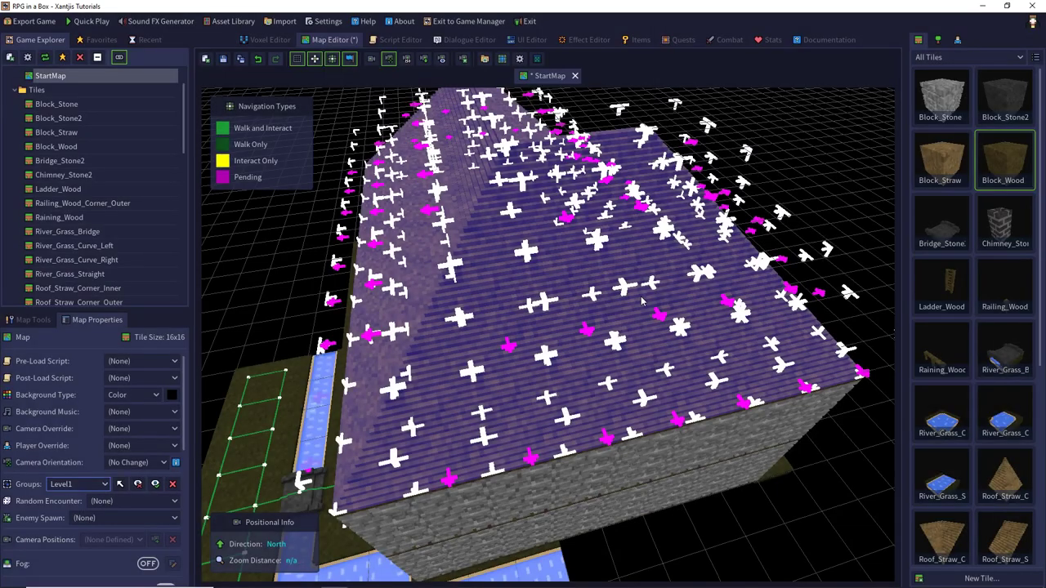
- Clear the selection, check which group a single straw roof tile belongs to, and deselect it again
click(826, 141)
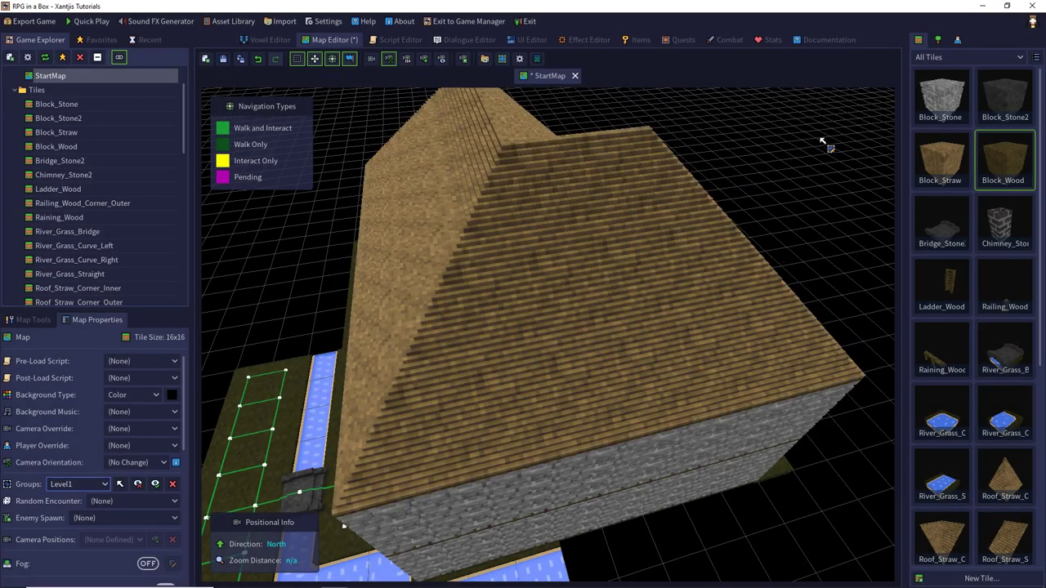
click(667, 245)
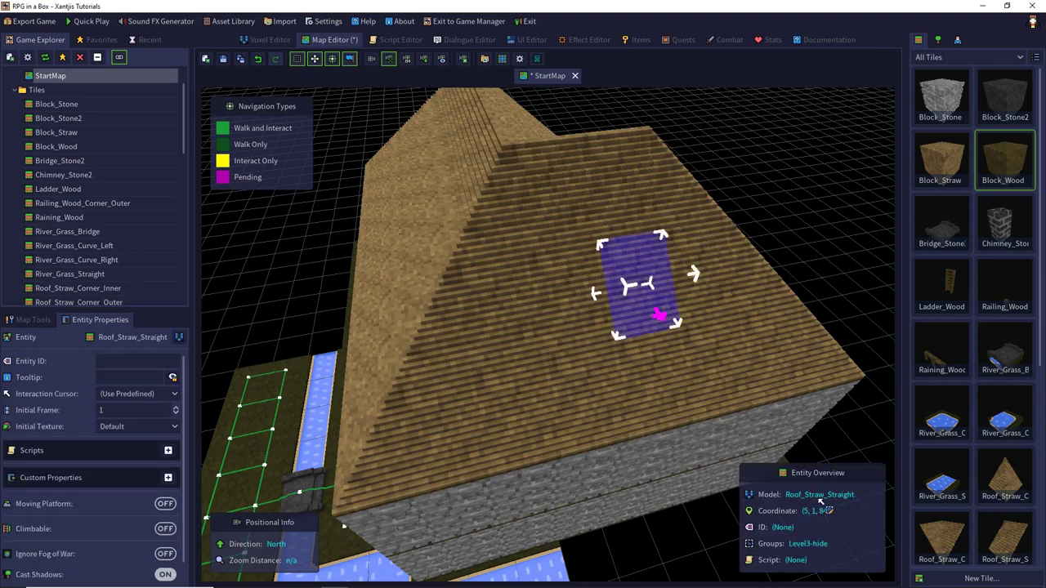
click(782, 218)
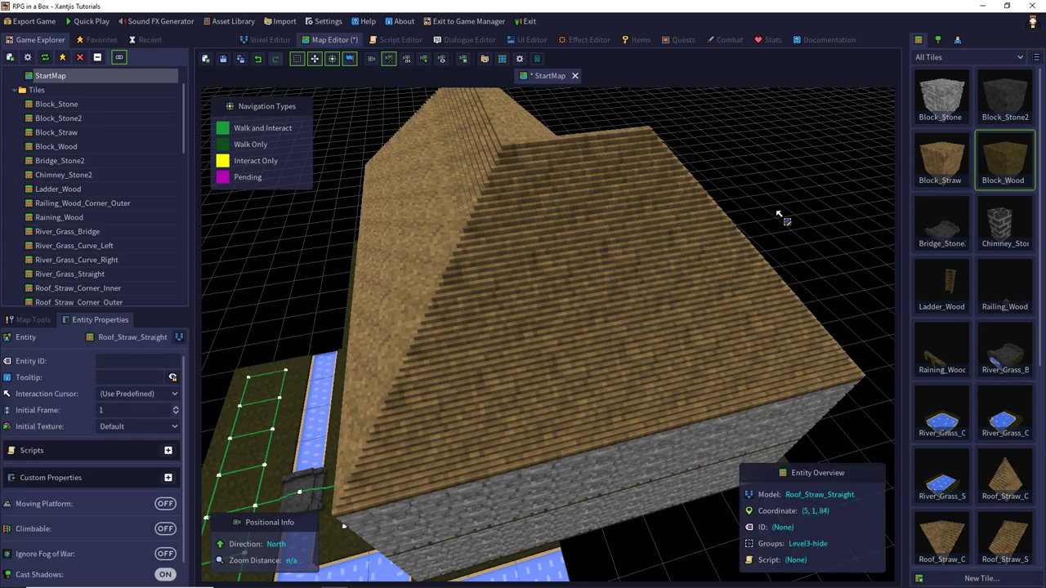
- Select all tiles of the Level3-hide group and add those of the Level3 group to the selection to check their members
click(81, 485)
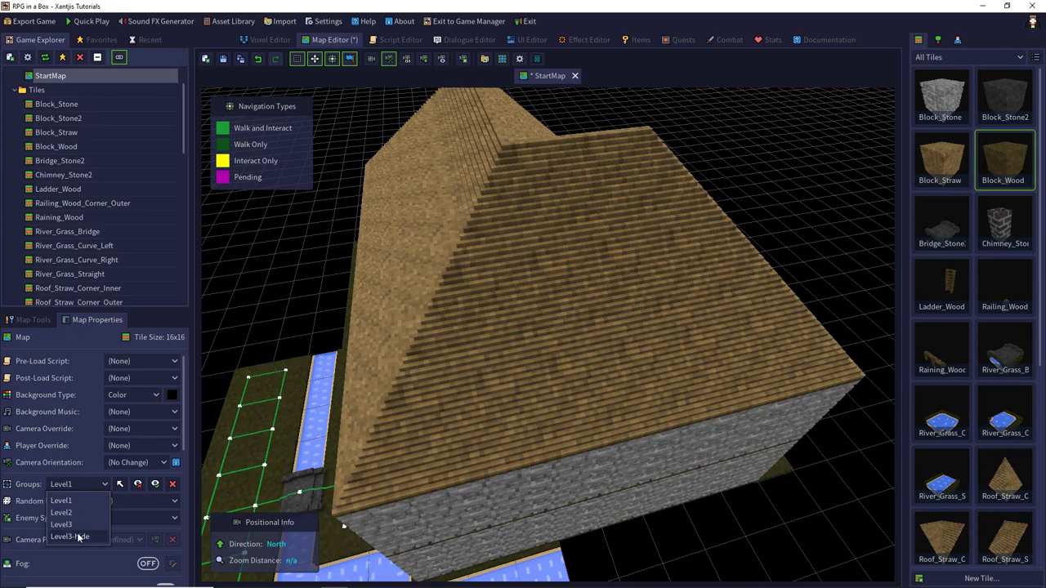
click(70, 537)
click(121, 484)
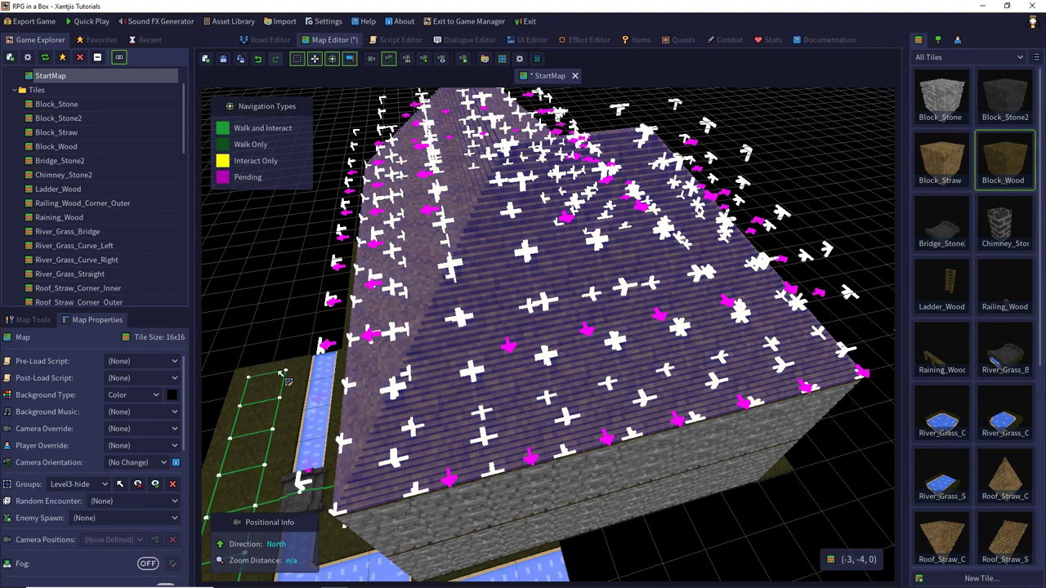
click(105, 486)
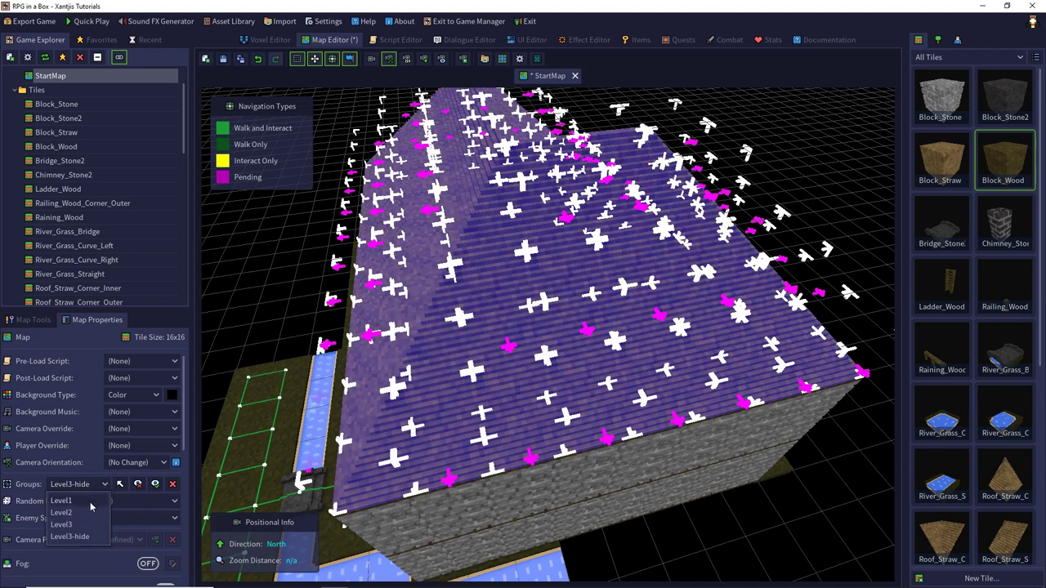
click(75, 525)
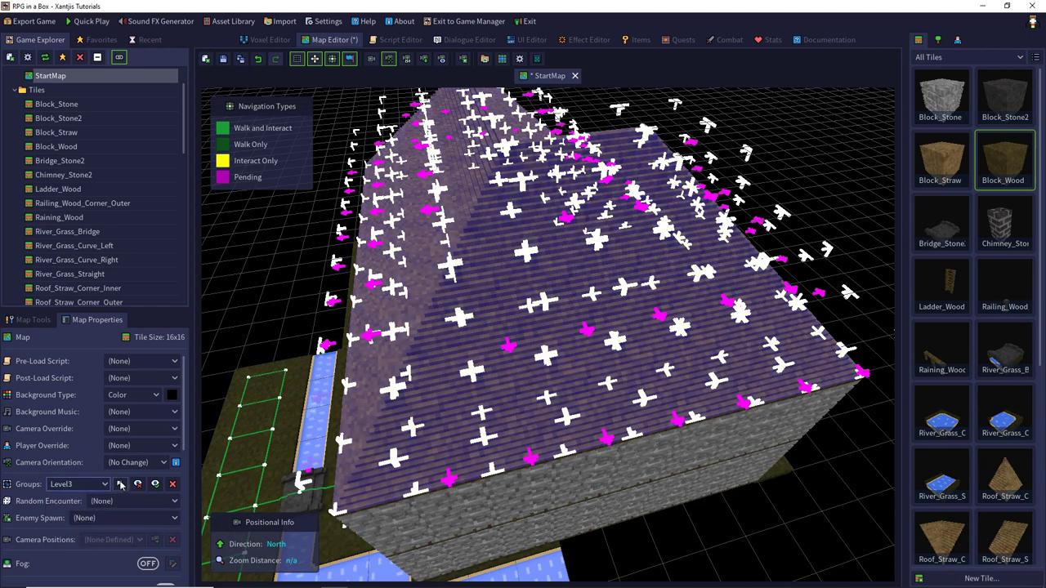
click(120, 483)
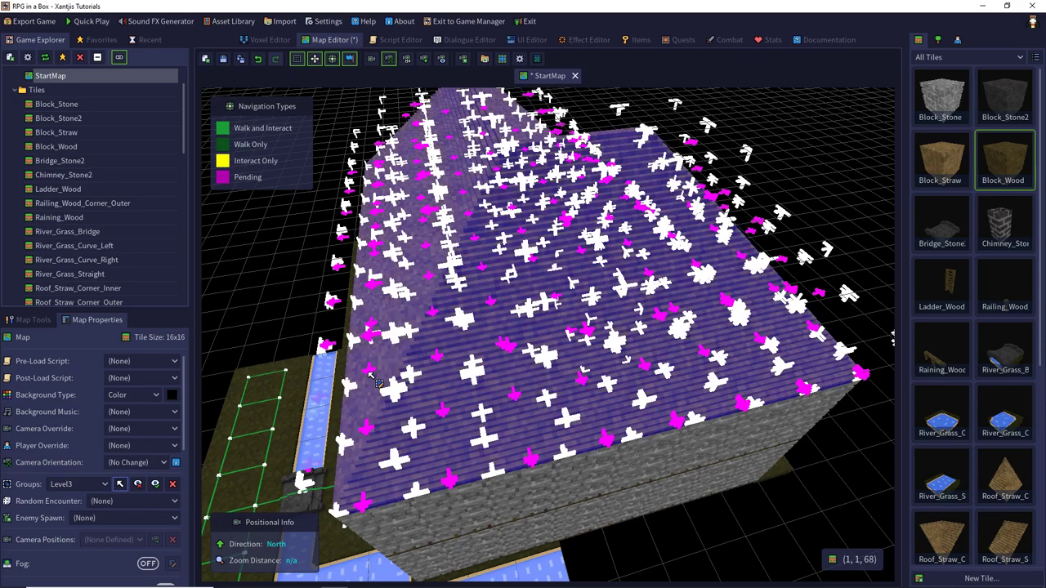
- Inspect the group assignment of the stone stairs leading up to the attic
scroll(427, 361, up, 8)
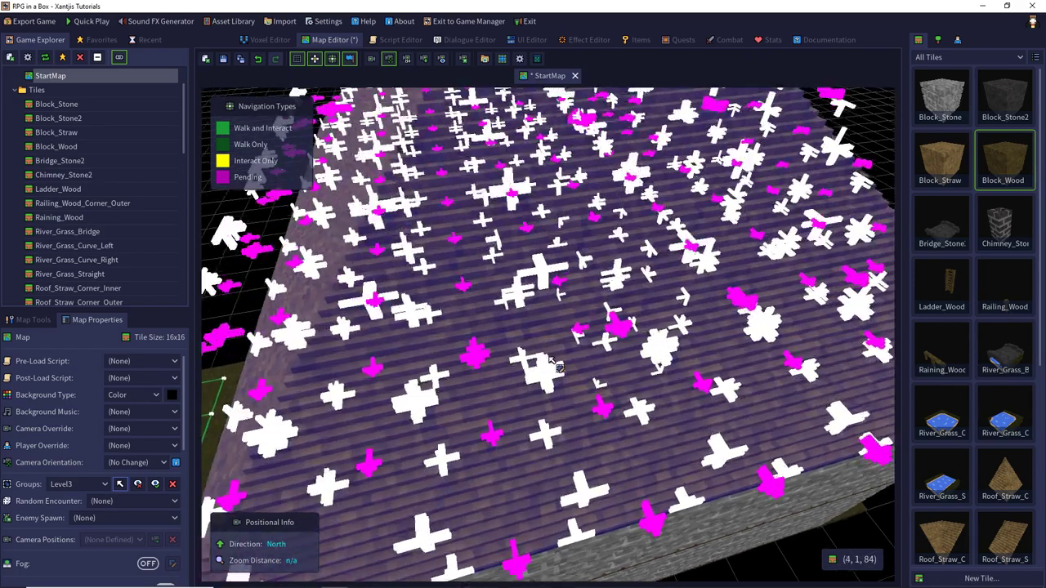
scroll(585, 362, up, 4)
scroll(612, 327, down, 3)
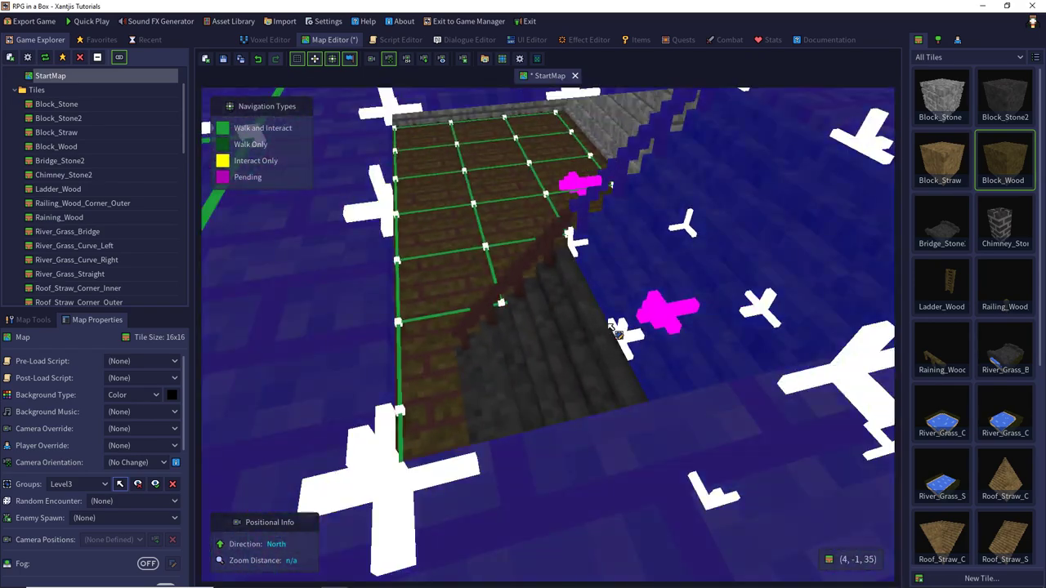
click(658, 241)
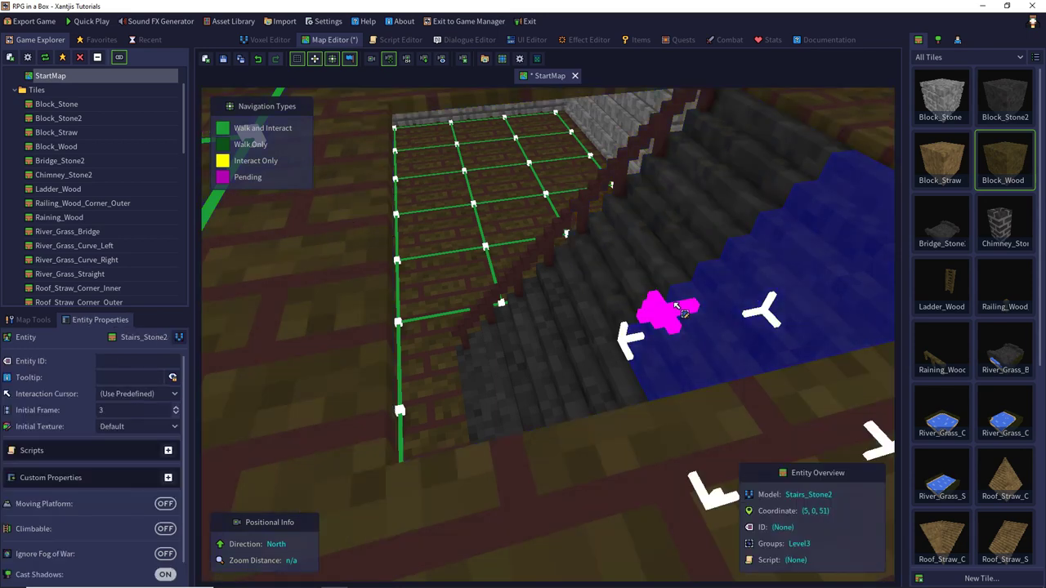
scroll(446, 310, down, 6)
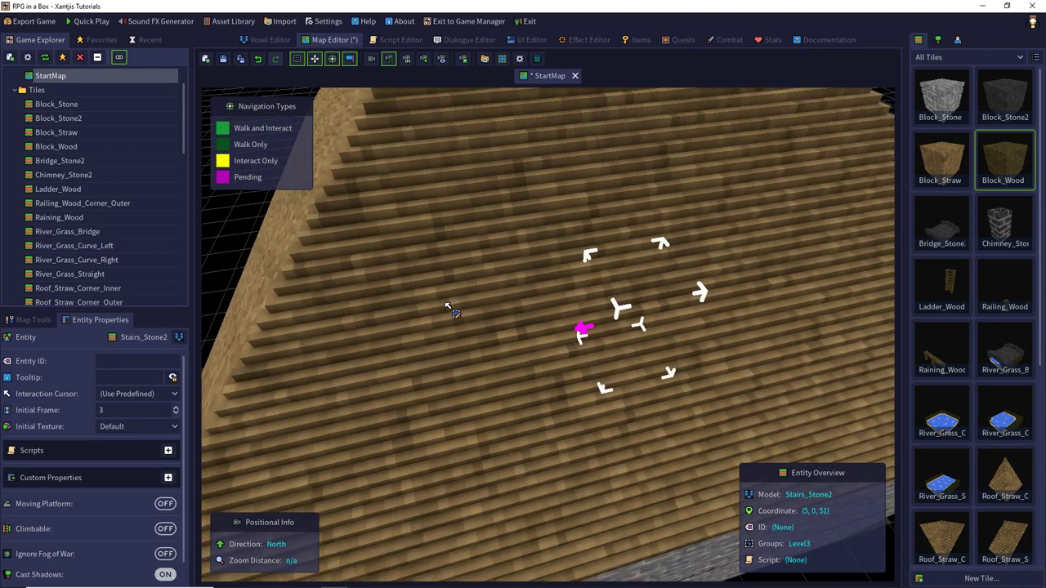
scroll(448, 308, down, 2)
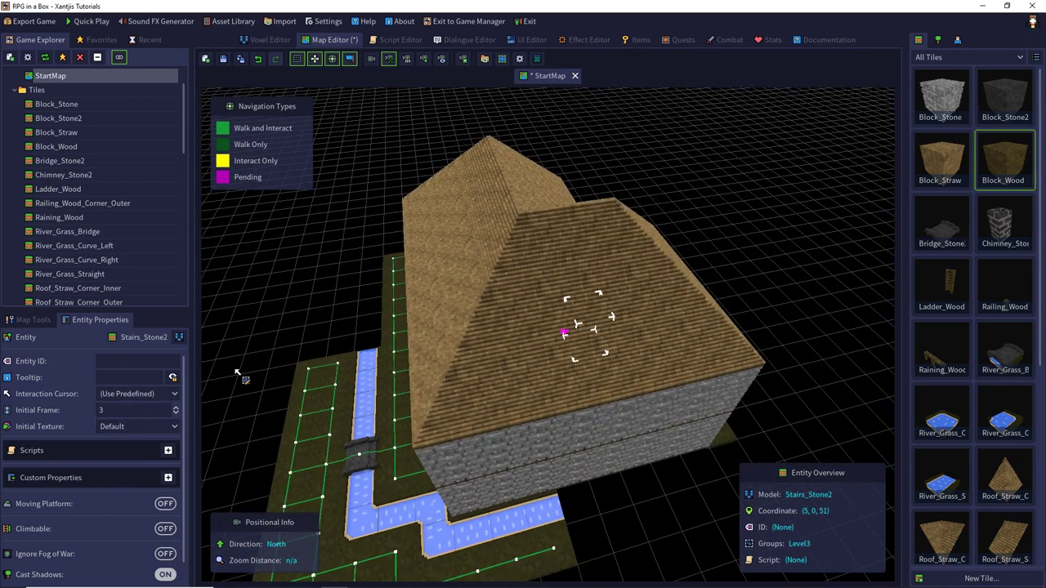
scroll(103, 469, down, 1)
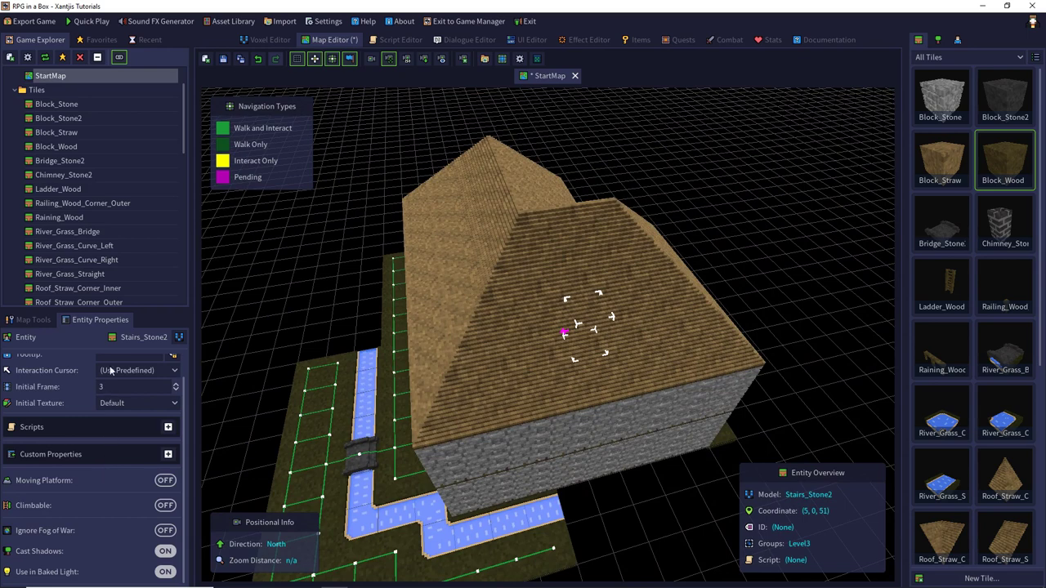
click(24, 320)
click(94, 319)
scroll(118, 444, up, 1)
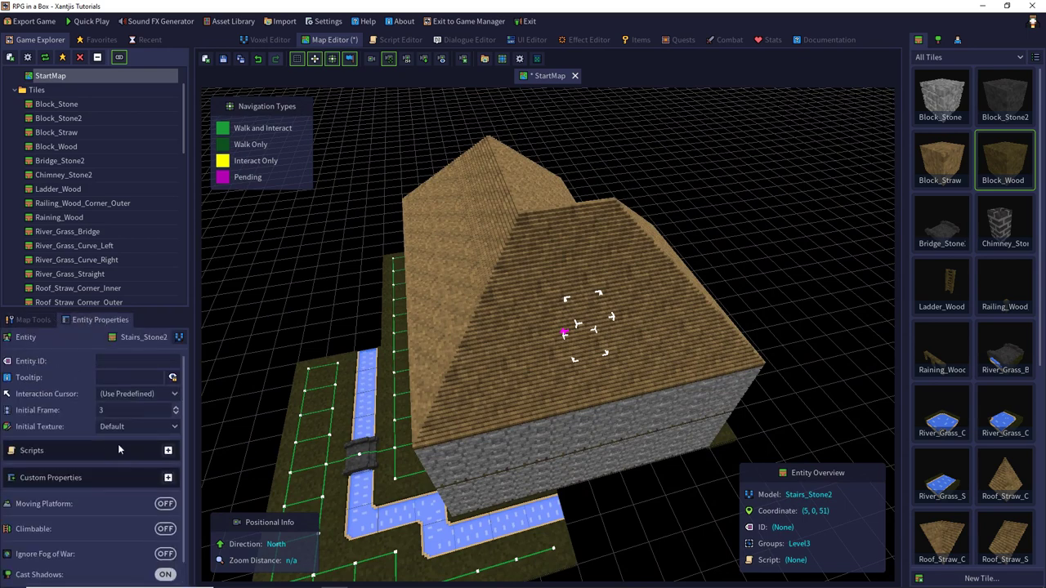
click(26, 320)
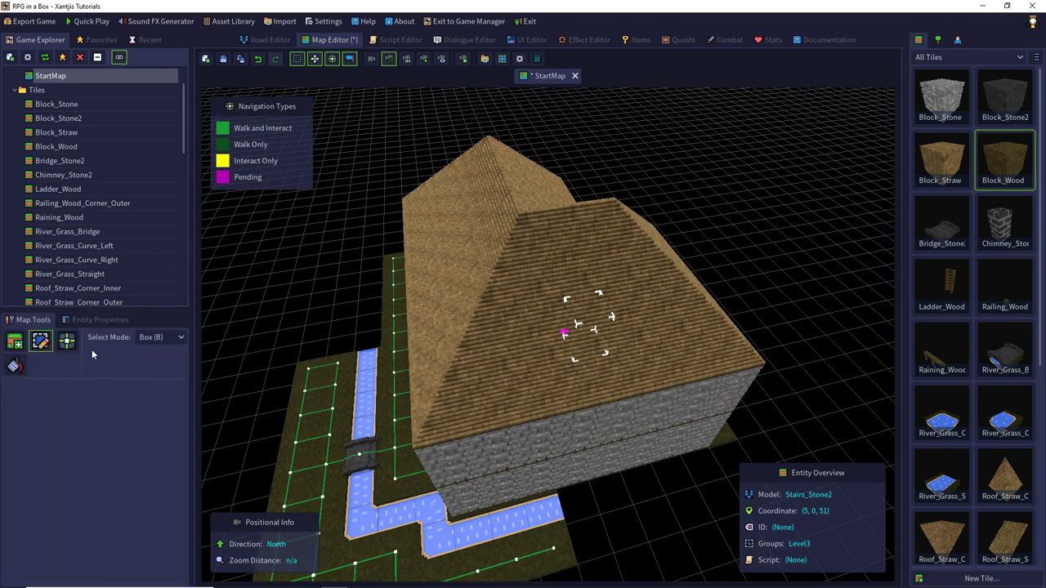
click(94, 320)
scroll(139, 437, down, 1)
- Deselect the stairs and select every roof tile in the Level3-hide group
click(319, 296)
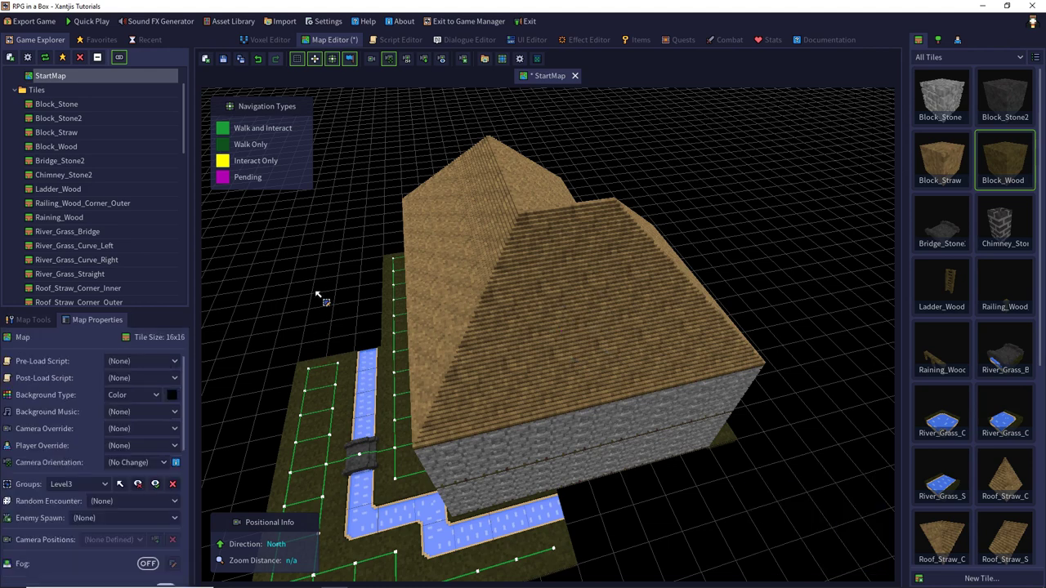
click(95, 486)
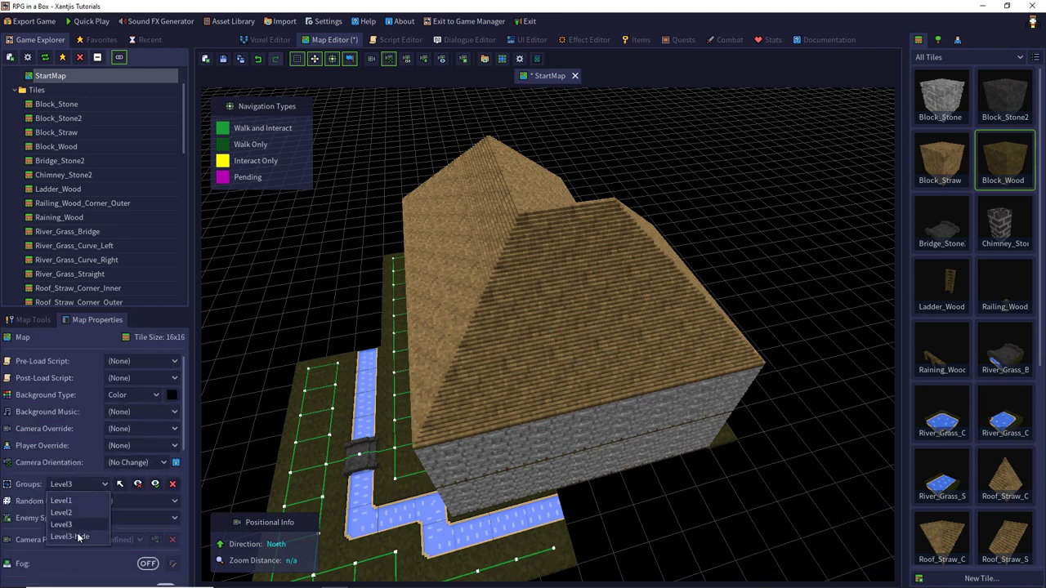
click(77, 536)
click(120, 484)
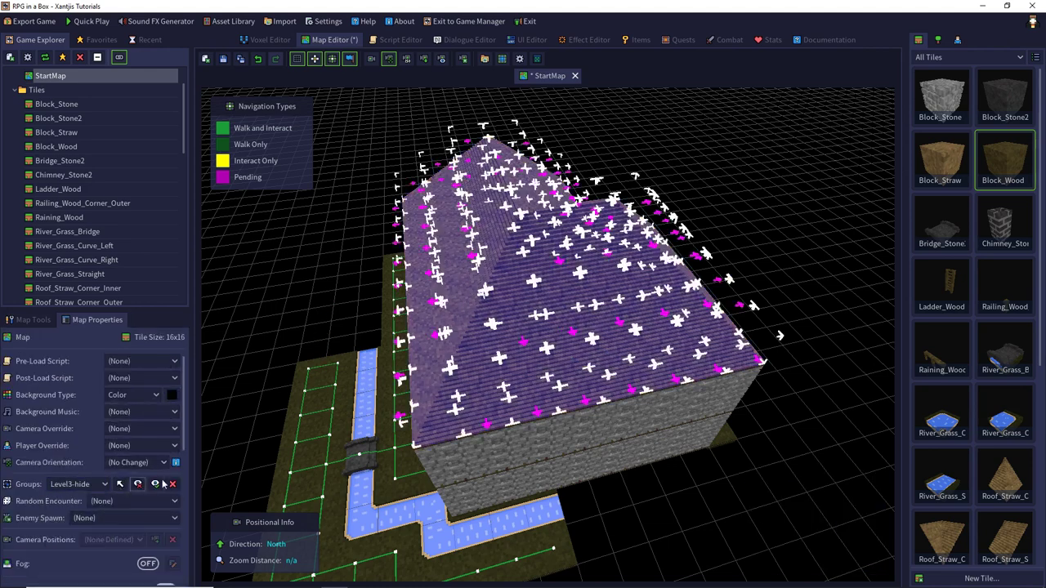
- Inside the attic, add all the wooden floor tiles around the stairwell to the roof selection using Box selection
scroll(506, 320, up, 5)
scroll(503, 317, up, 4)
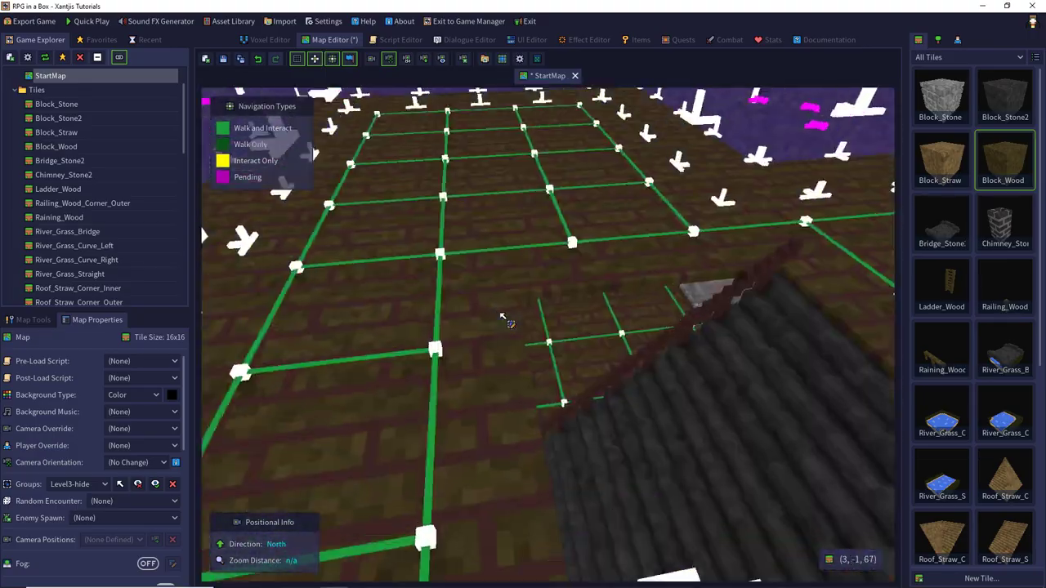
middle_drag(502, 316, 523, 261)
scroll(491, 276, down, 3)
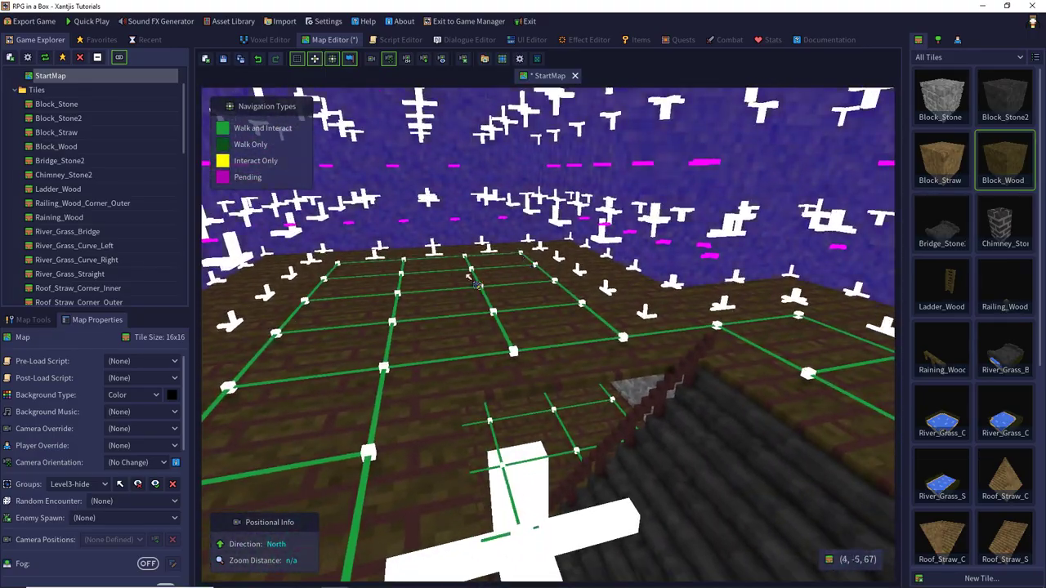
click(31, 320)
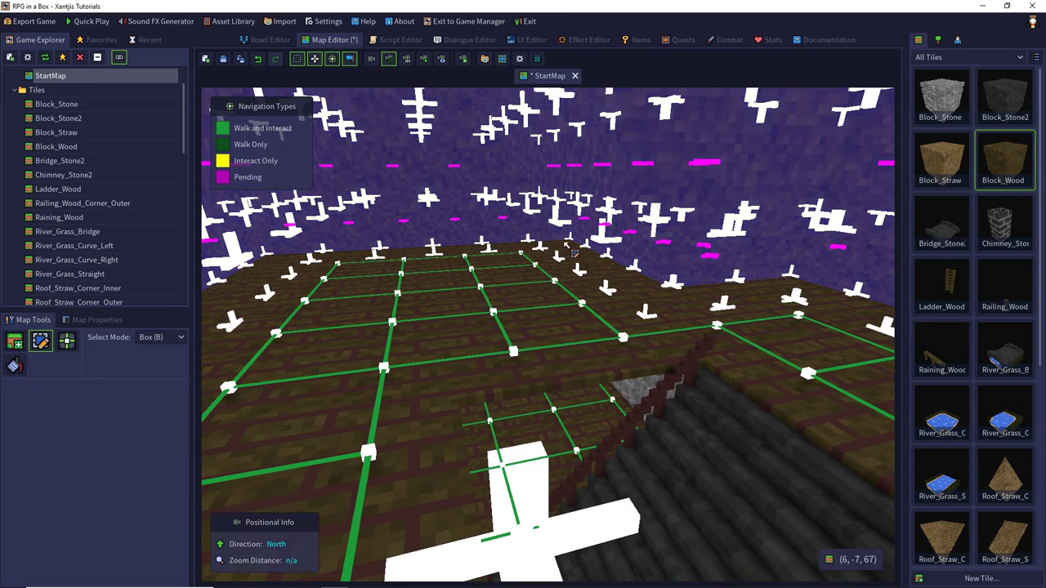
drag(568, 246, 202, 346)
middle_drag(433, 311, 727, 303)
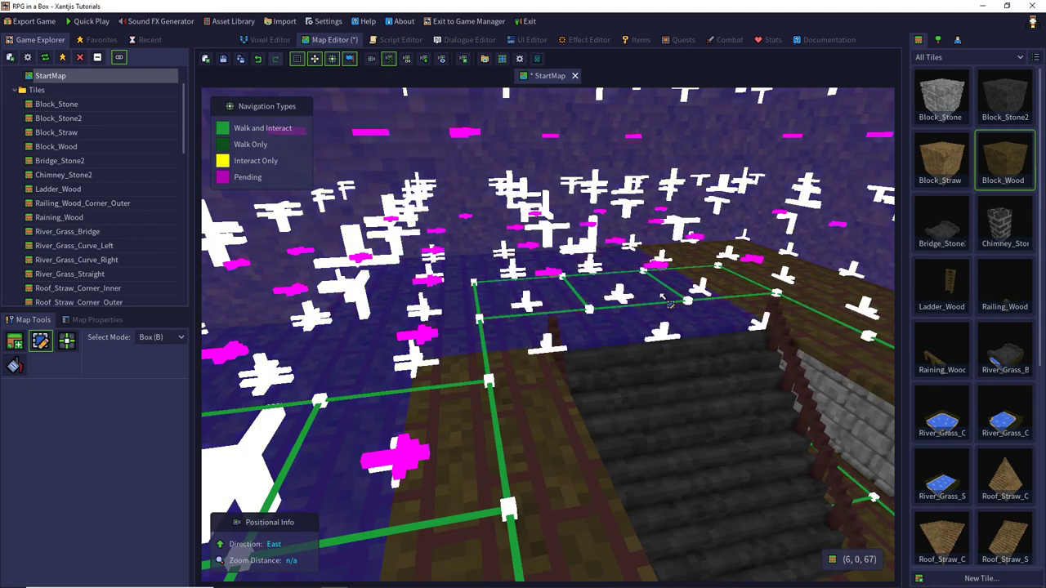
middle_drag(515, 399, 696, 351)
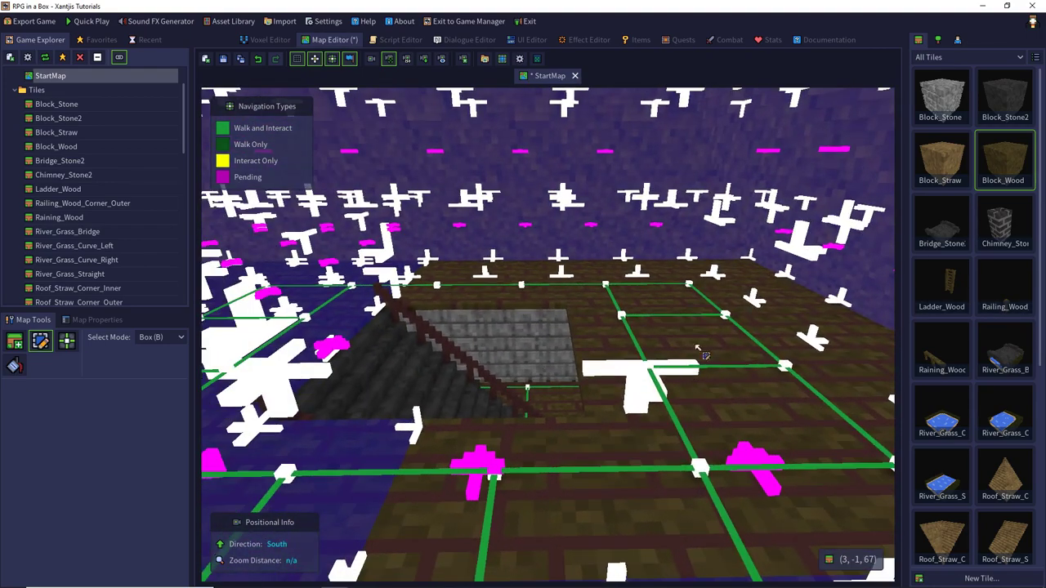
drag(752, 263, 516, 481)
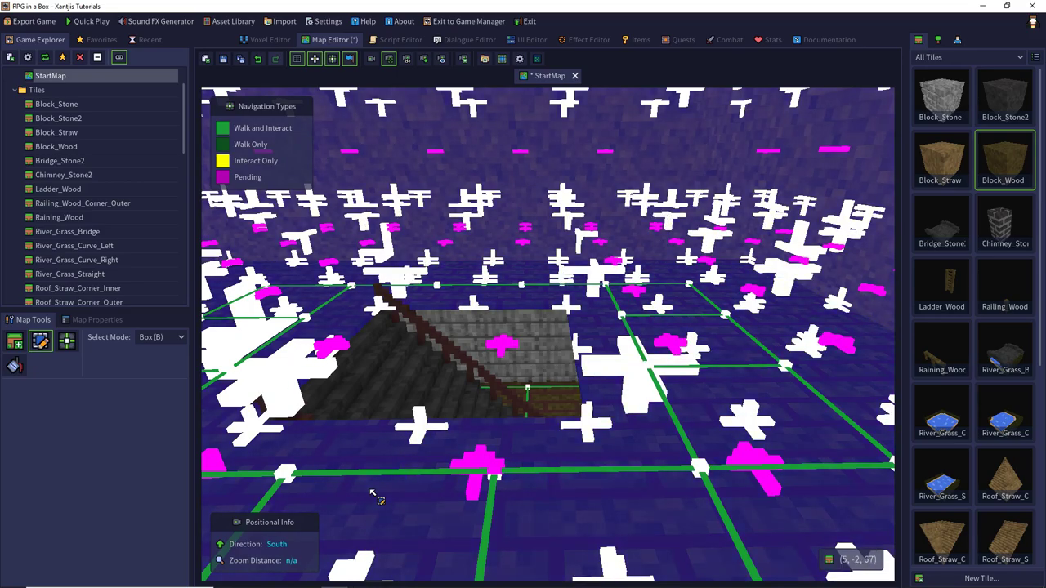
- Add the selected roof and attic floor tiles to a group named Level2-hide, keeping their existing groups
middle_drag(377, 500, 169, 337)
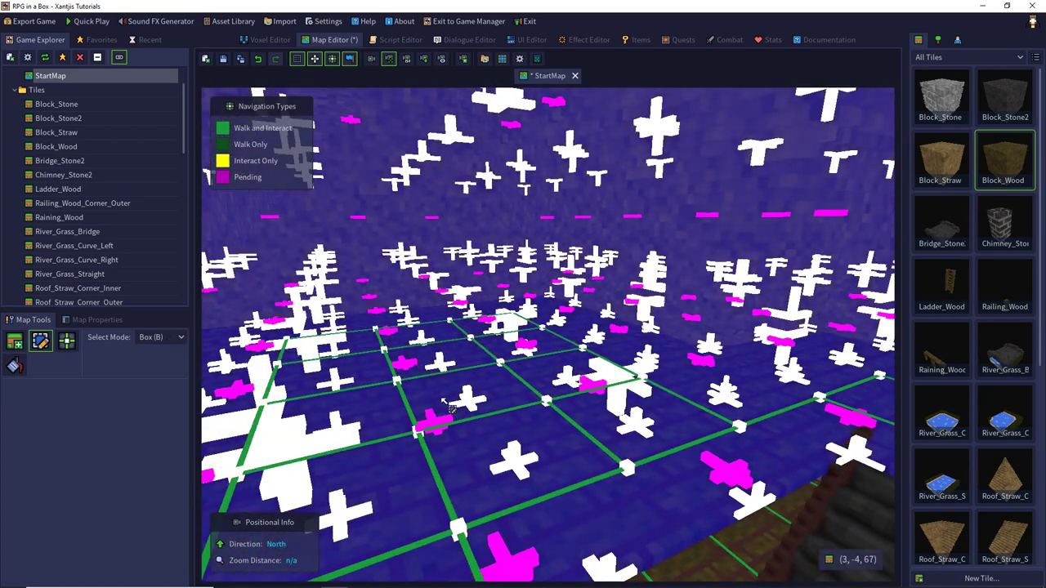
right_click(463, 361)
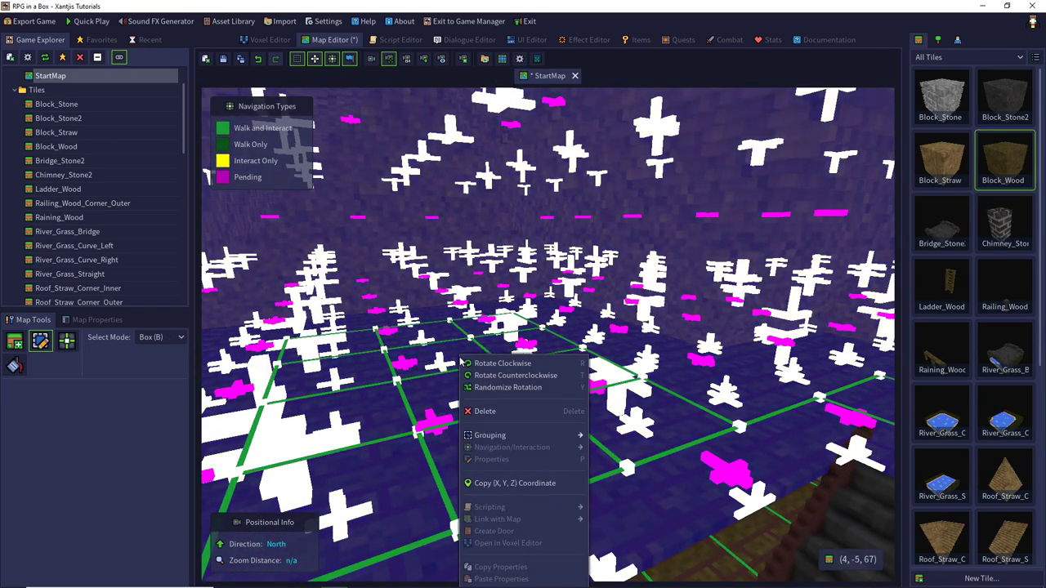
mouse_move(511, 445)
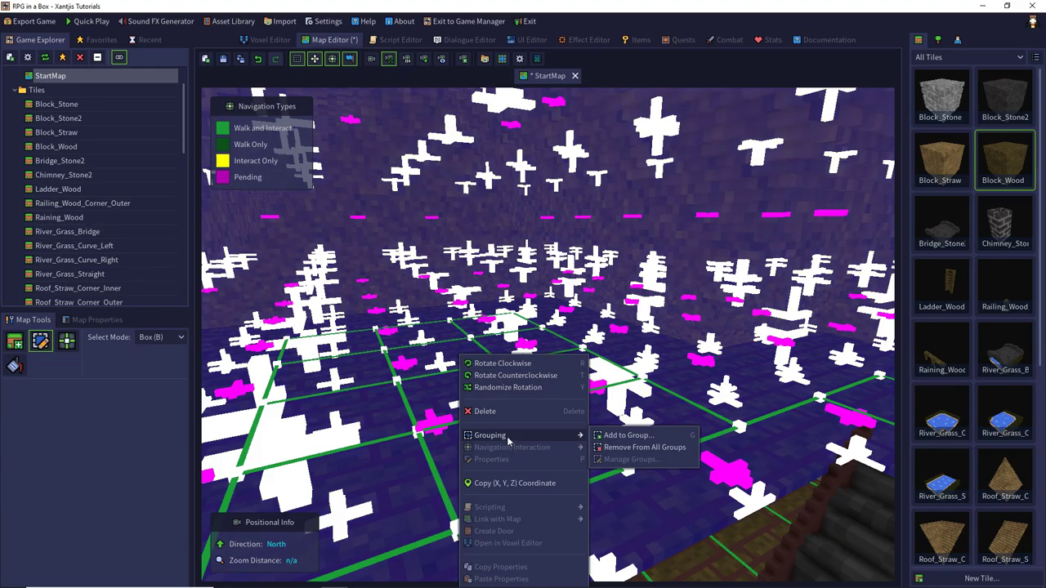
click(626, 436)
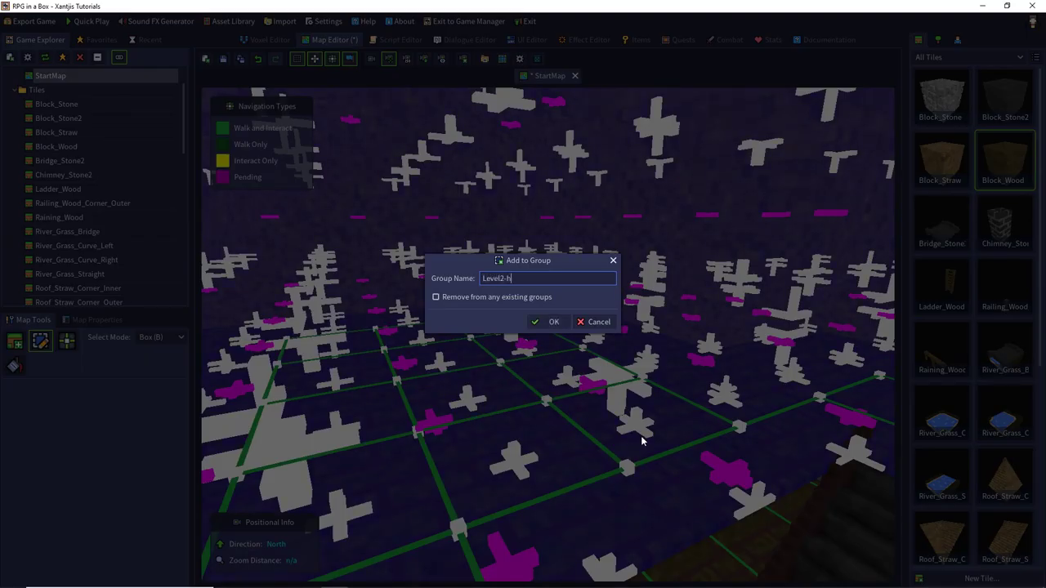
key(Return)
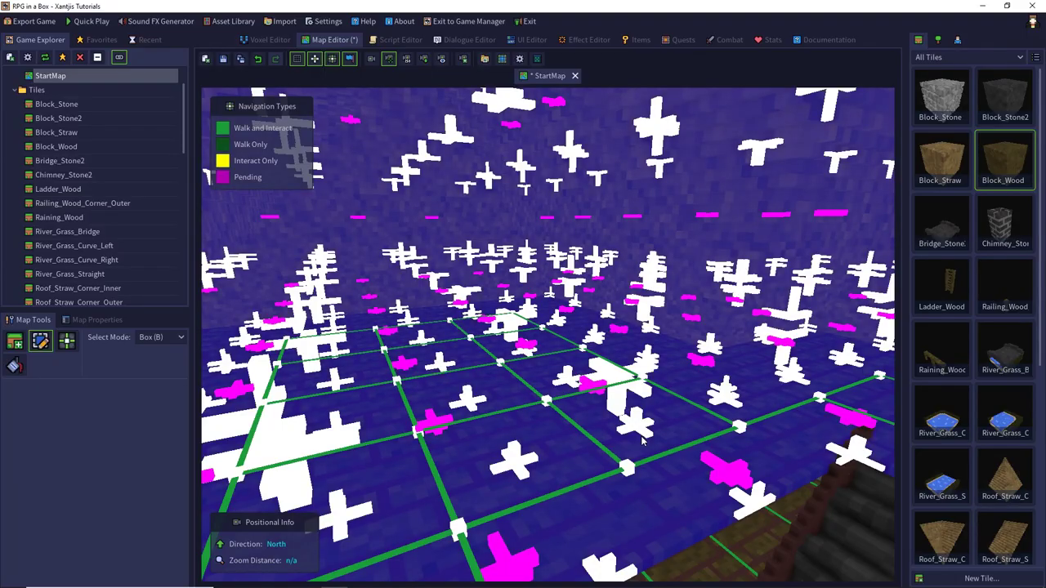
- Hide the Level3-hide group on the map
scroll(642, 441, down, 6)
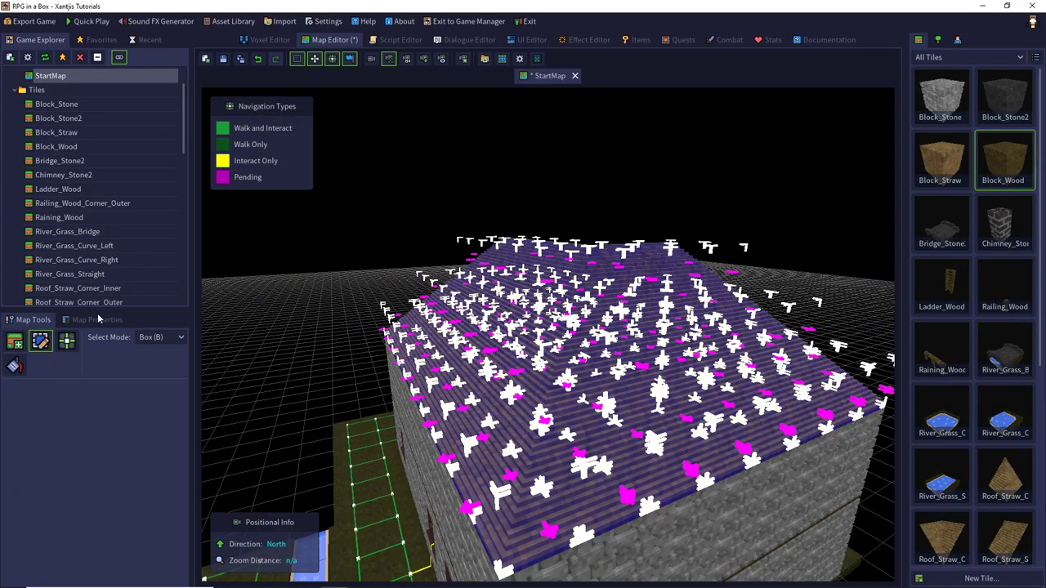
click(98, 319)
click(137, 485)
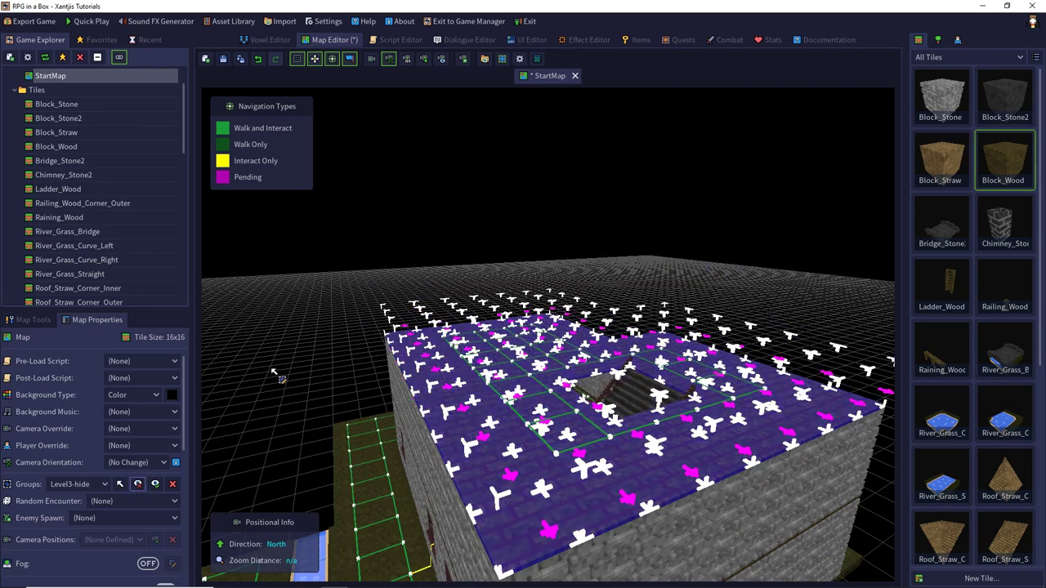
- Hide the Level2-hide group and look over the house's second floor from above
middle_drag(381, 260, 535, 358)
click(80, 484)
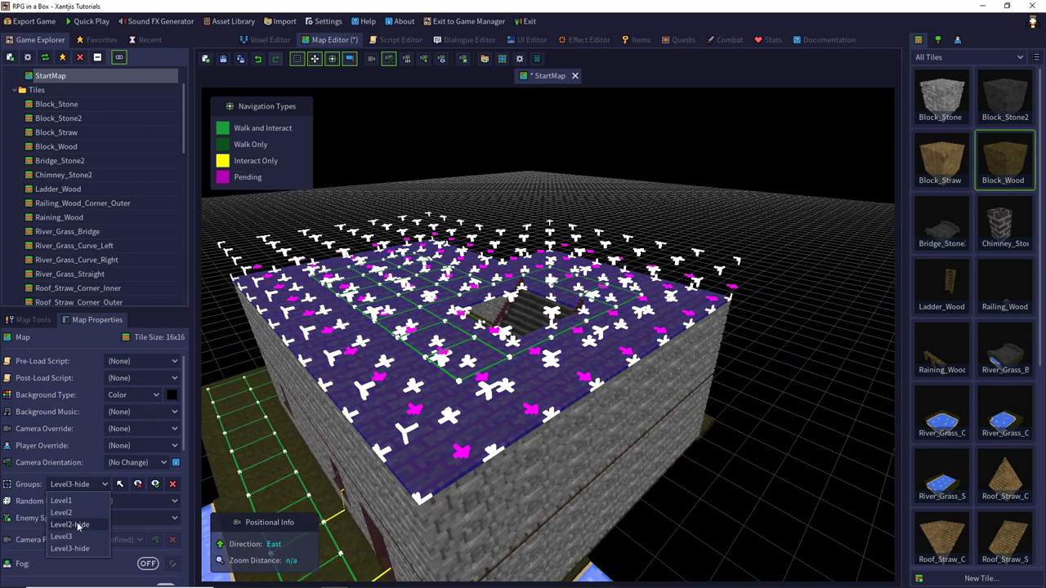
click(77, 522)
click(137, 485)
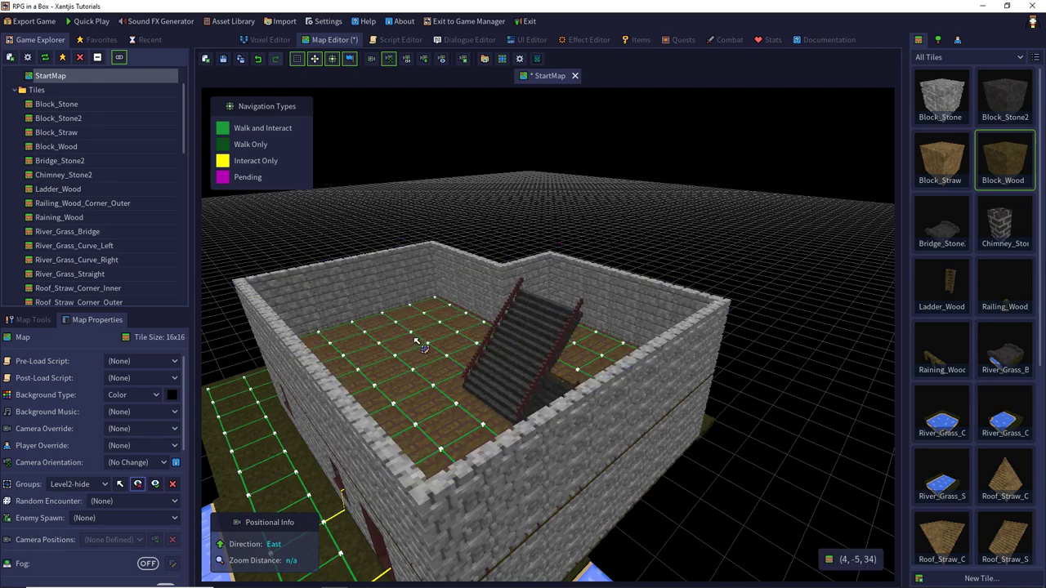
scroll(481, 361, up, 3)
key(a)
key(w)
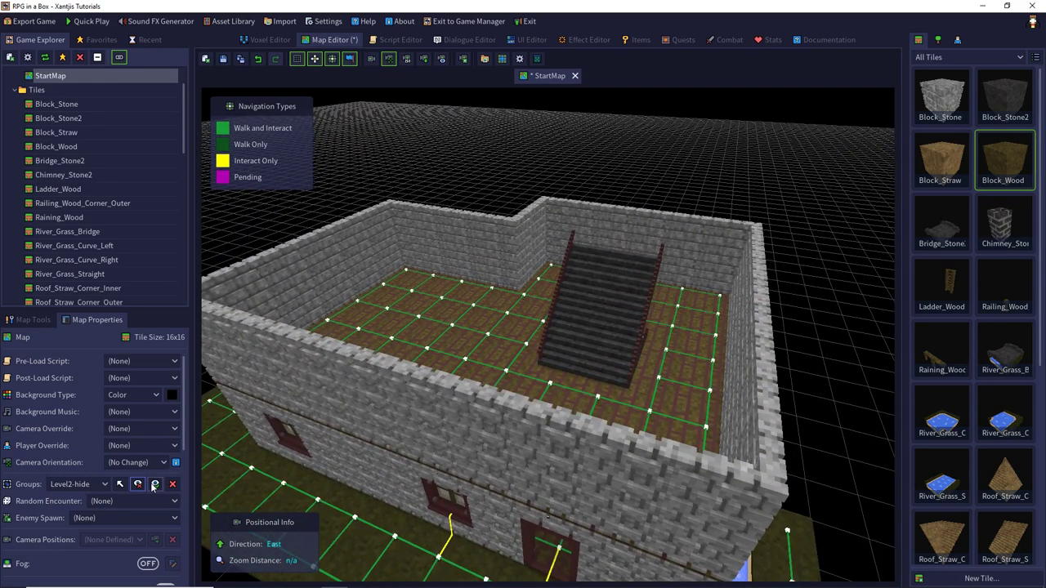
- Show the Level2-hide group again and hide the Level3-hide group to check which tiles it covers
click(154, 485)
click(105, 485)
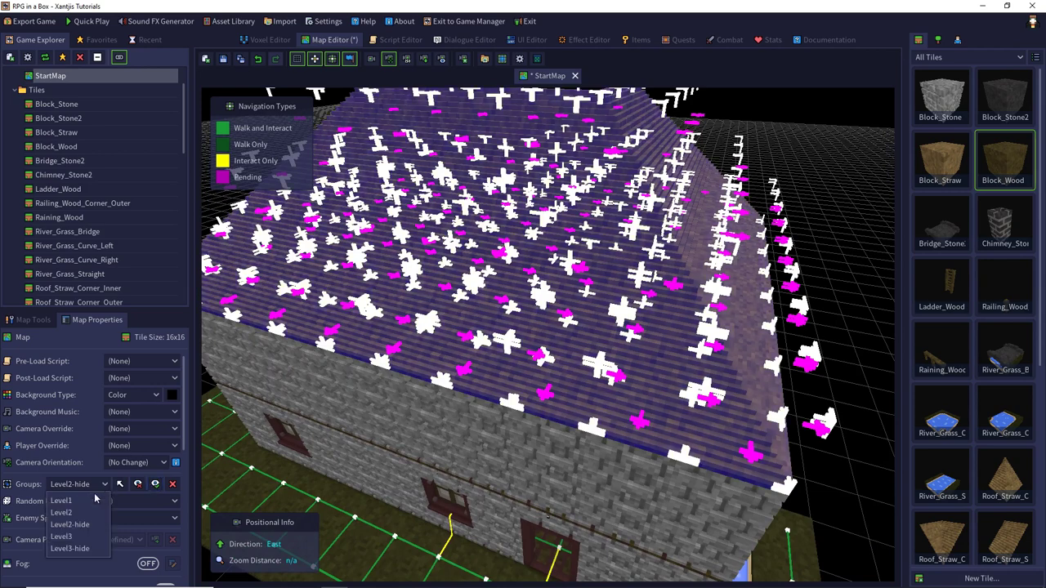
click(78, 552)
click(139, 485)
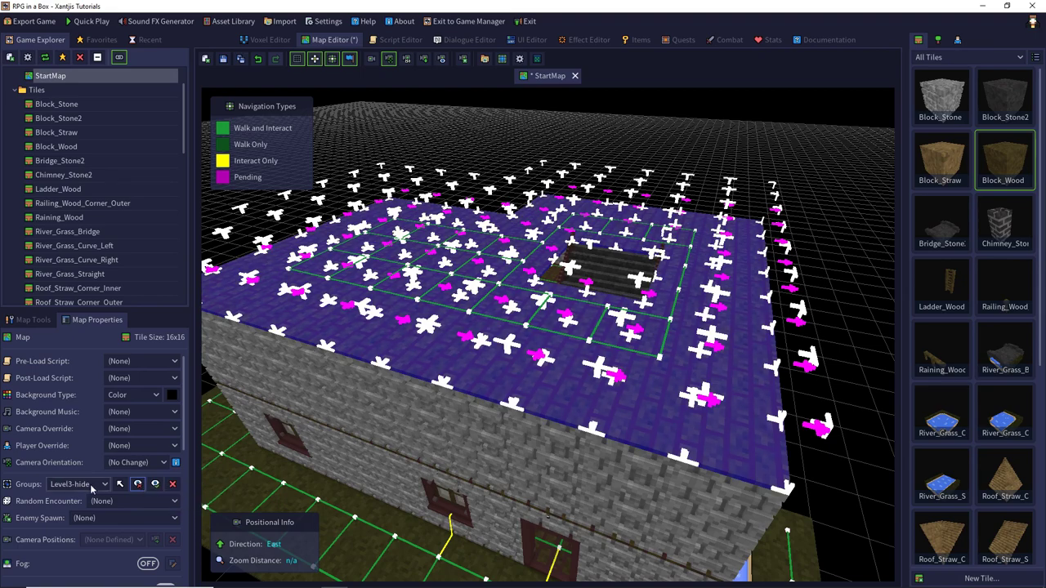
- Make the Level3-hide tiles visible again and remove the Level3-hide group from the map
click(172, 484)
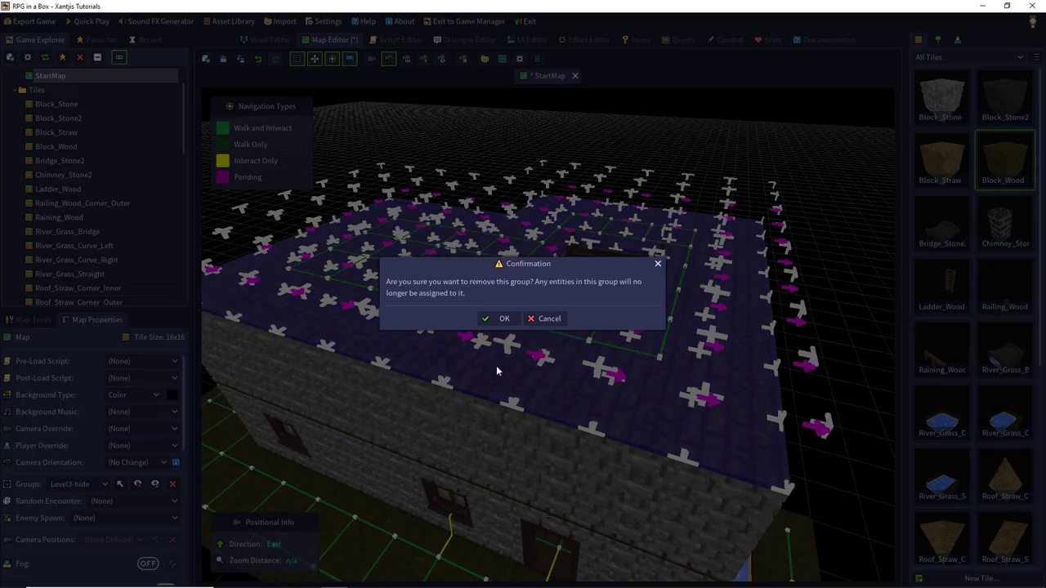
click(548, 318)
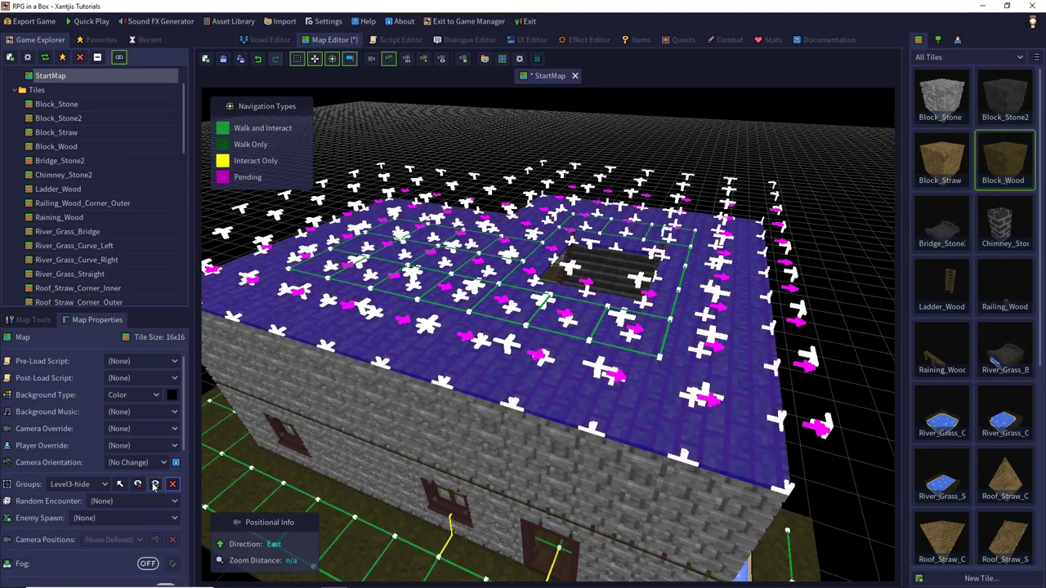
click(154, 484)
click(172, 484)
click(498, 319)
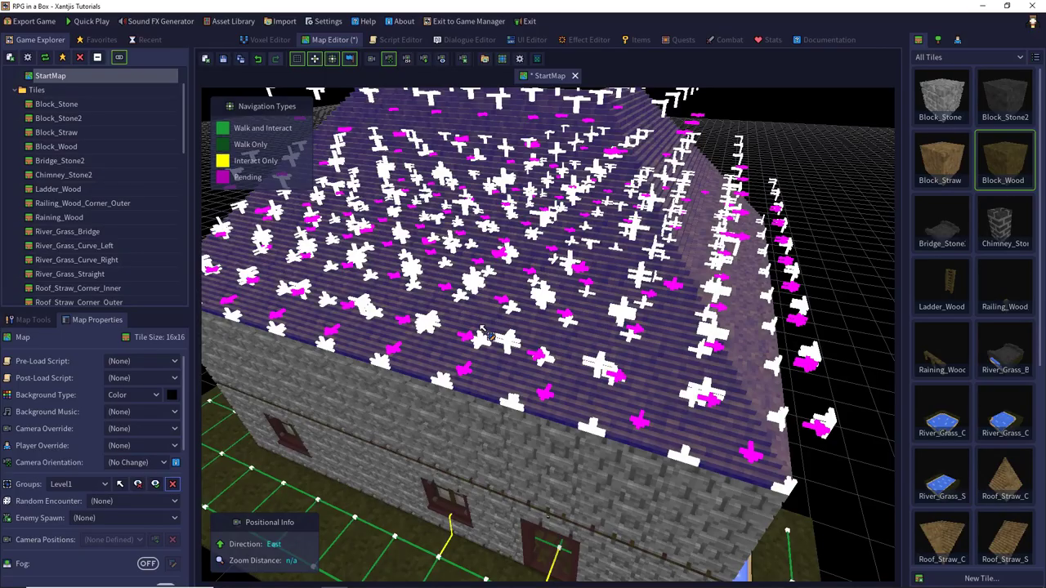
key(Escape)
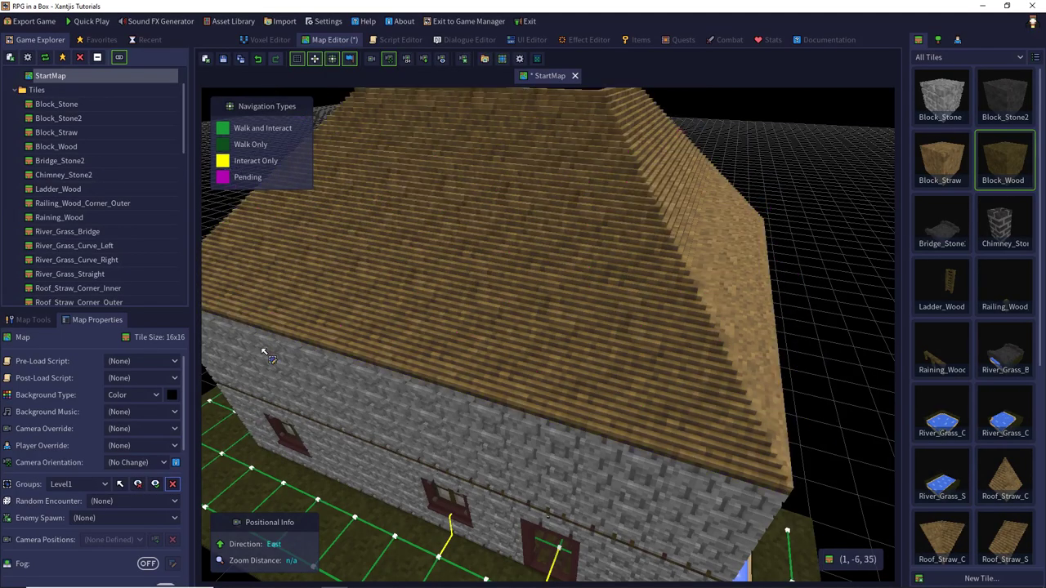
- Select the inner roof tiles of both house wings with Box selection, leaving out the outermost row along the eaves
middle_drag(300, 306, 287, 344)
scroll(286, 345, down, 5)
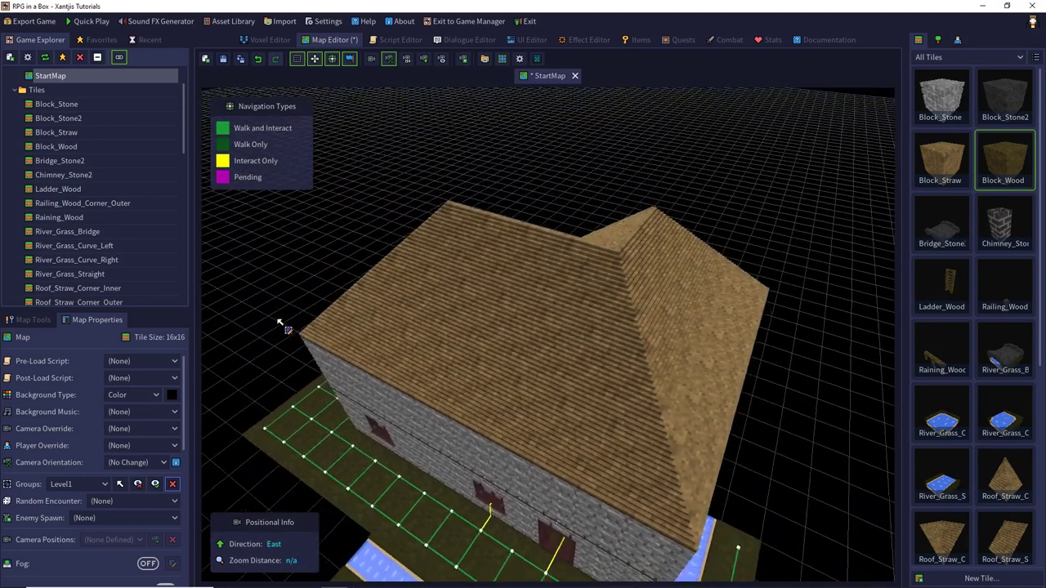
click(33, 319)
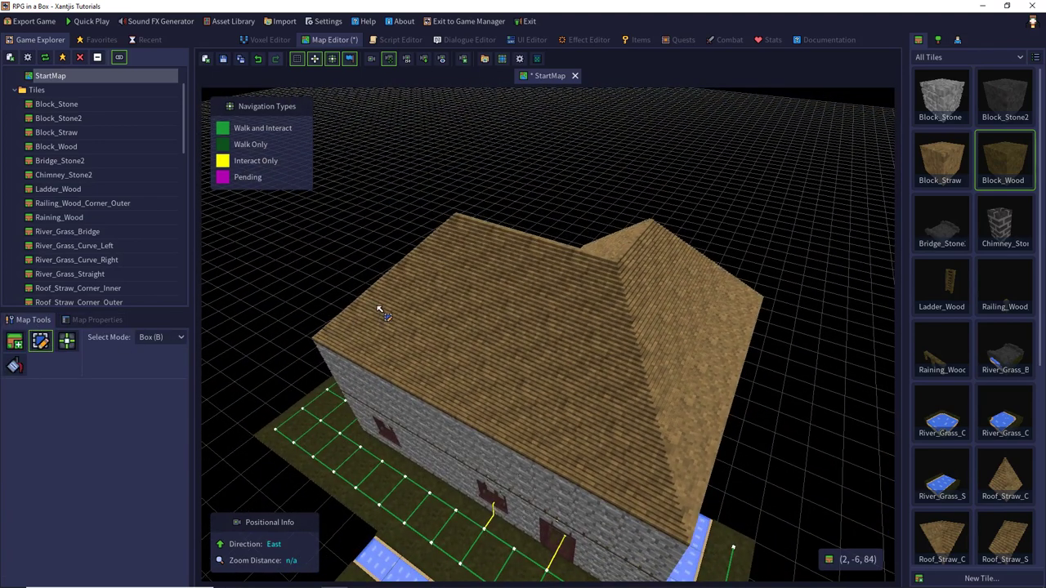
drag(378, 305, 693, 276)
right_drag(693, 276, 602, 290)
middle_drag(565, 301, 373, 334)
shift+drag(685, 402, 621, 427)
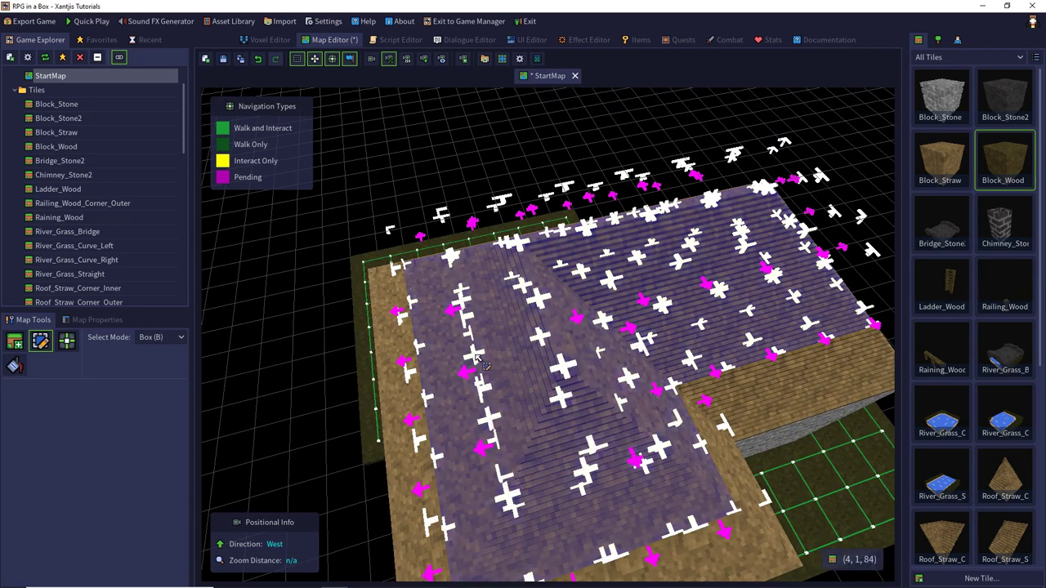
- Add the selected inner roof tiles to a group named Level3-hide, keeping their existing groups
right_click(513, 342)
mouse_move(589, 419)
click(677, 420)
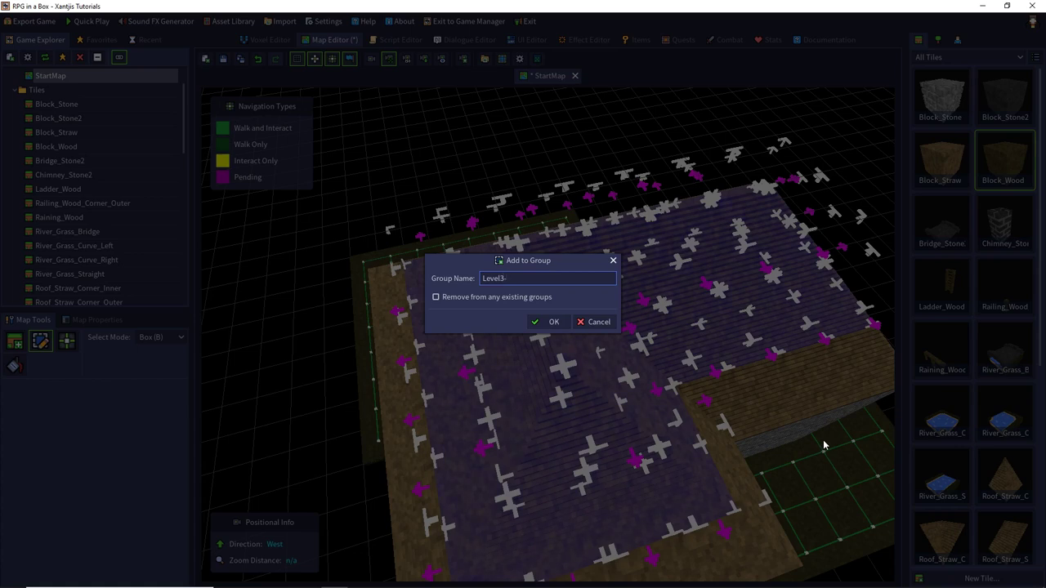
key(Return)
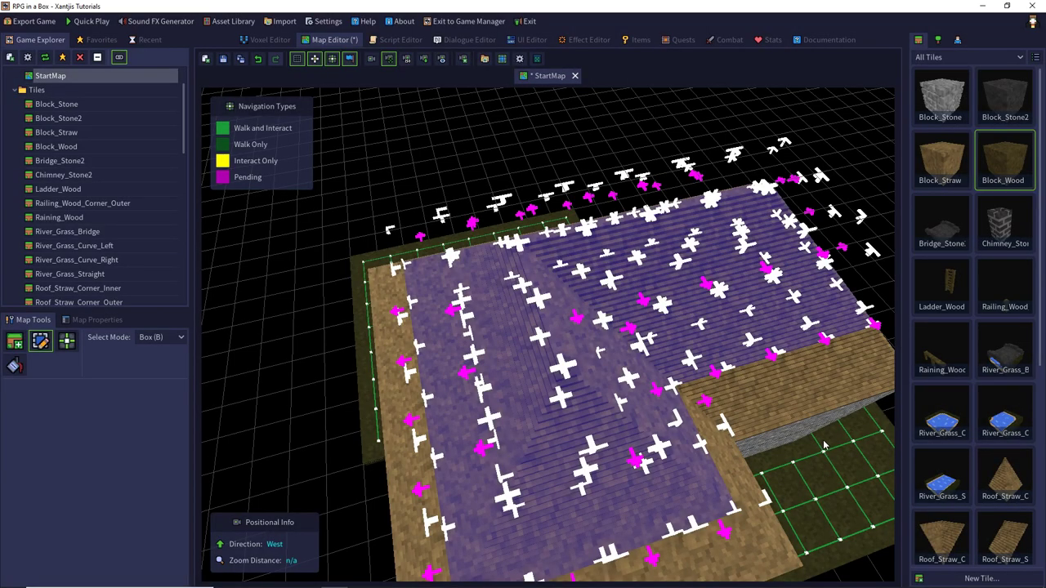
- Hide the Level3-hide group to check the view onto the attic floor
click(97, 319)
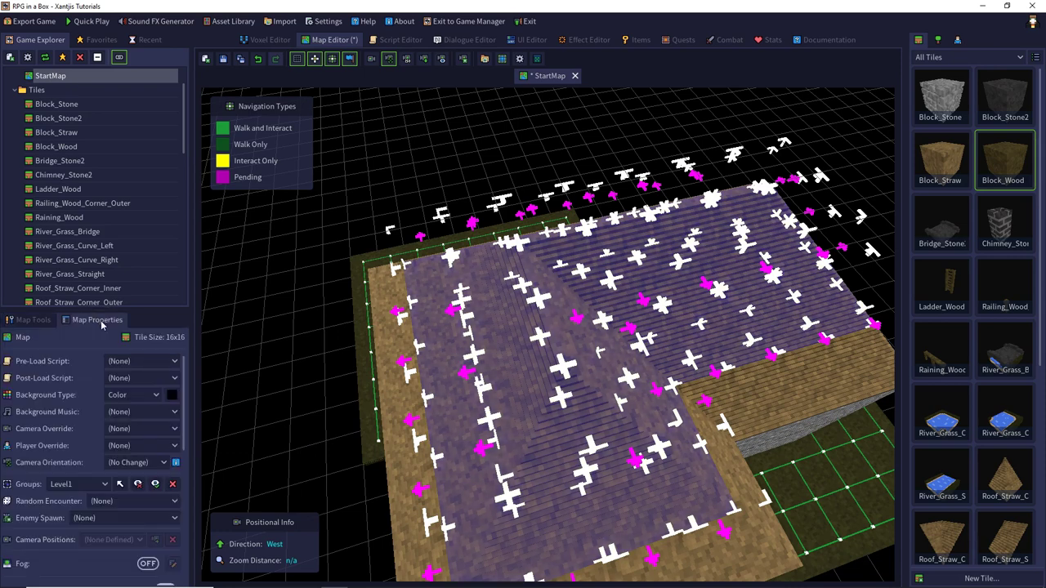
click(104, 483)
click(70, 549)
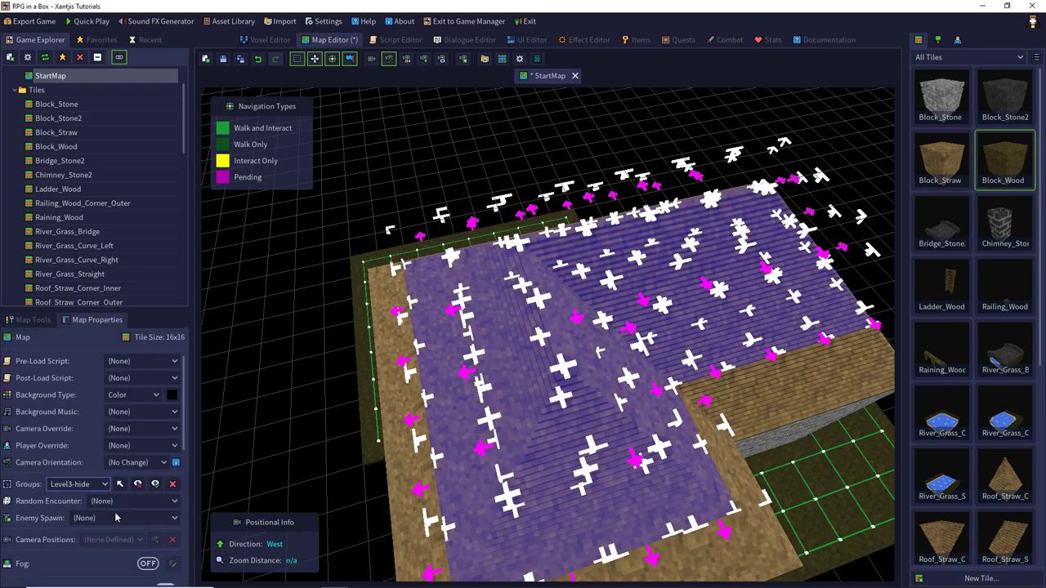
click(139, 484)
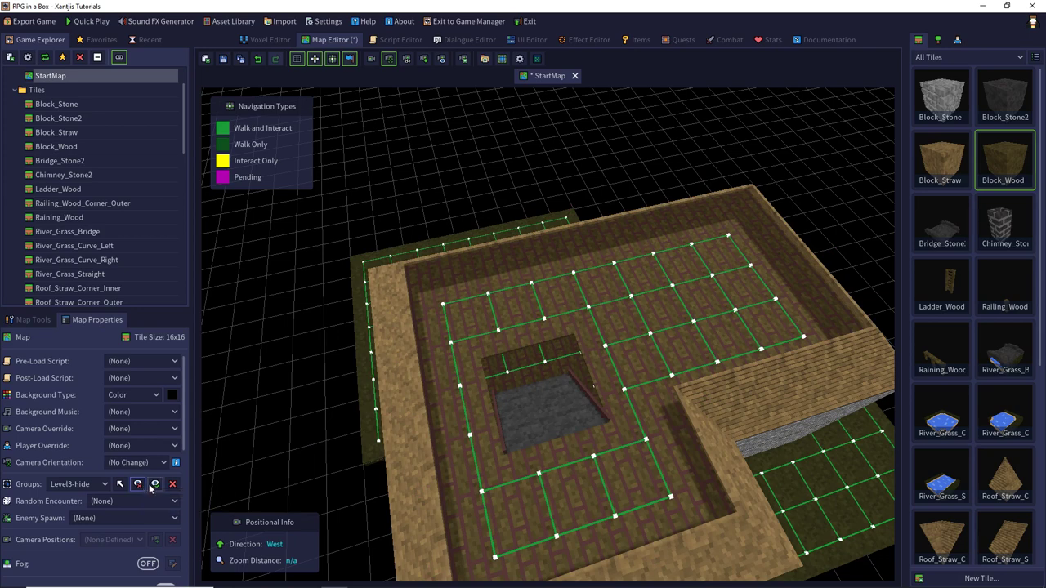
- Hide the Level2-hide group as well, look at the house from another side, and show that group again
click(90, 485)
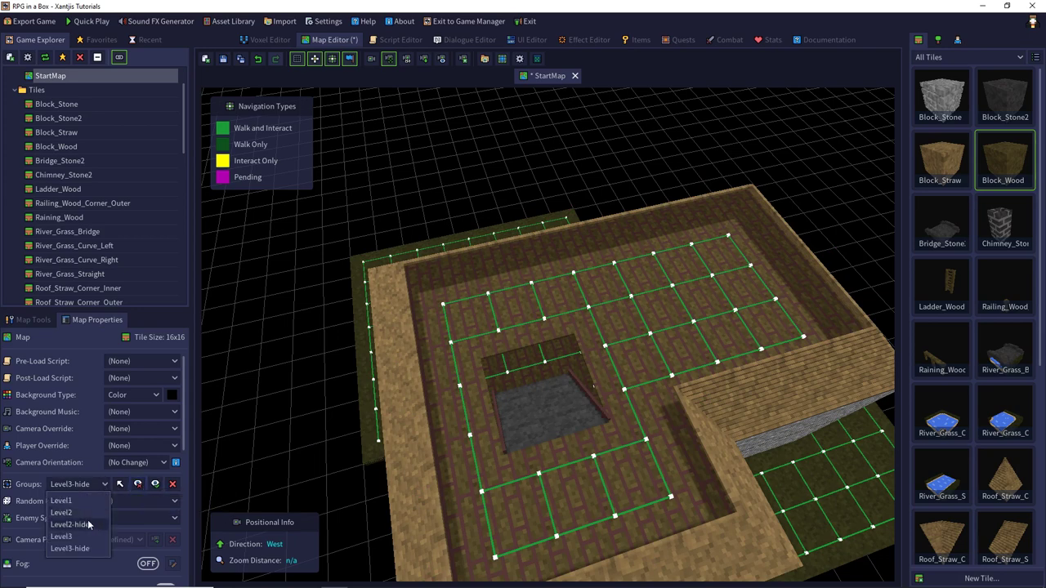
click(85, 516)
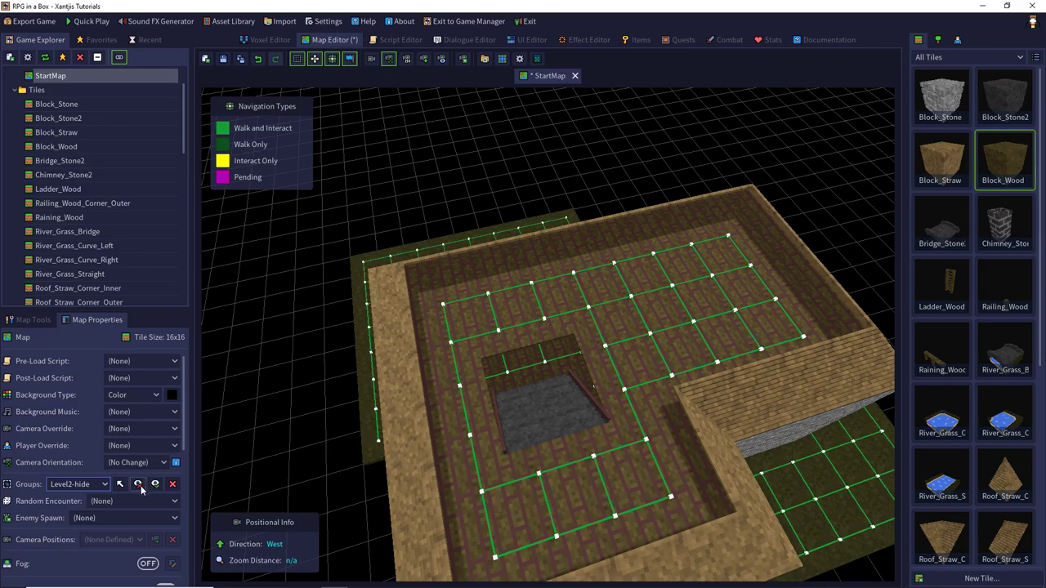
click(139, 485)
middle_drag(391, 368, 362, 378)
click(156, 486)
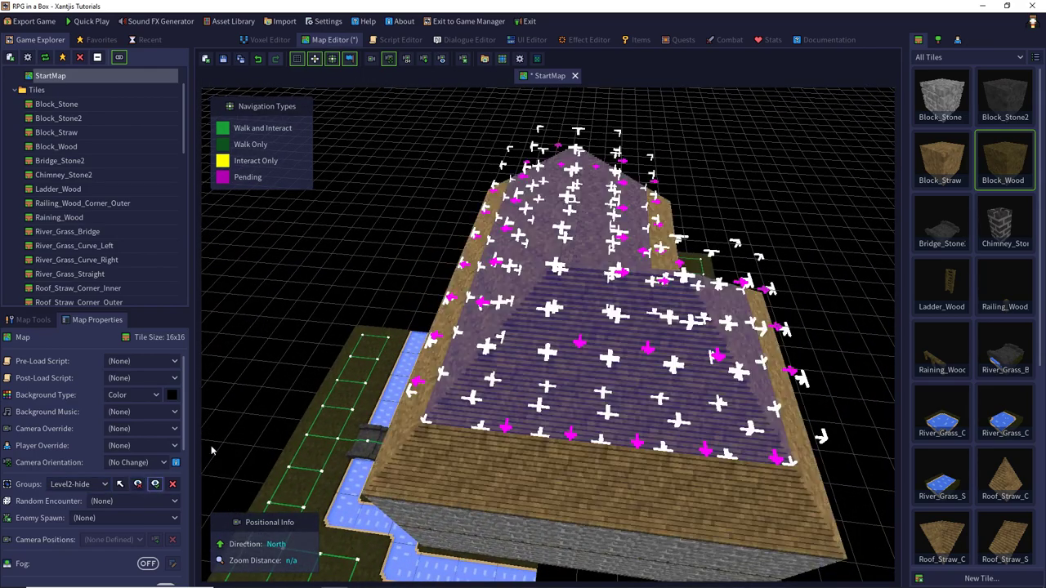
- Select all tiles in the Level2-hide group and undo the clearing of that selection
click(120, 484)
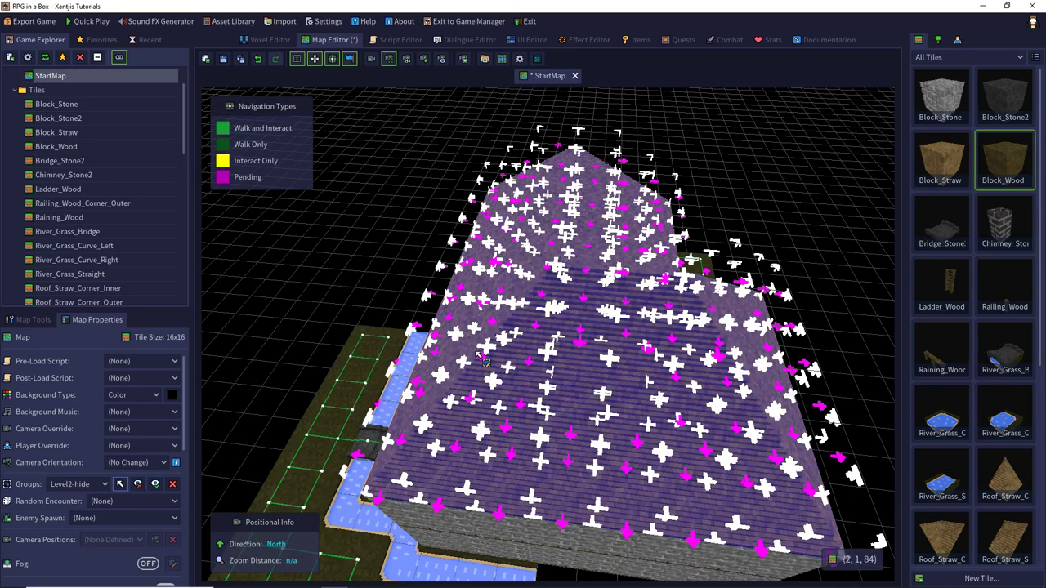
middle_drag(478, 356, 608, 362)
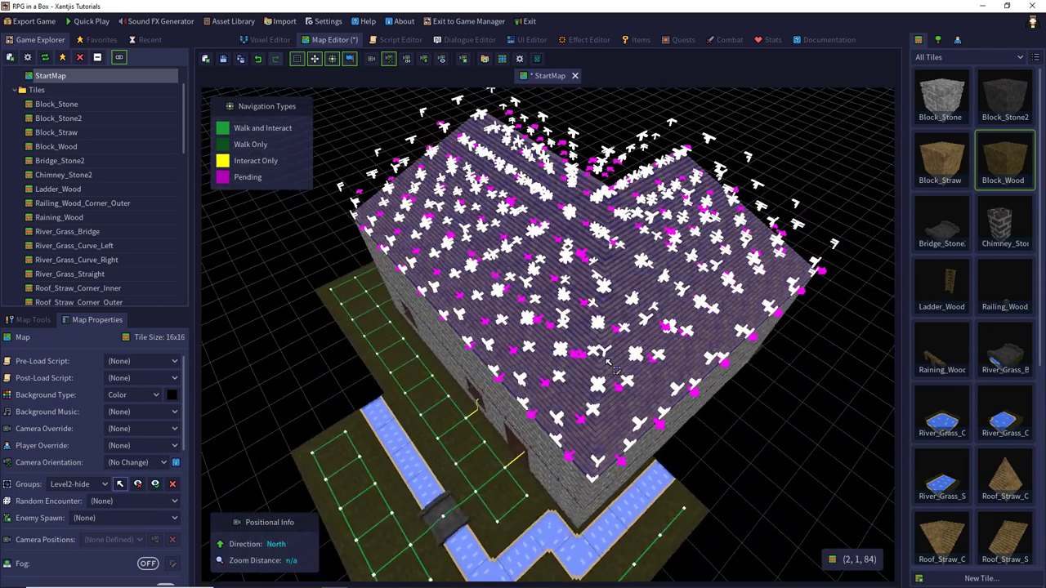
click(30, 320)
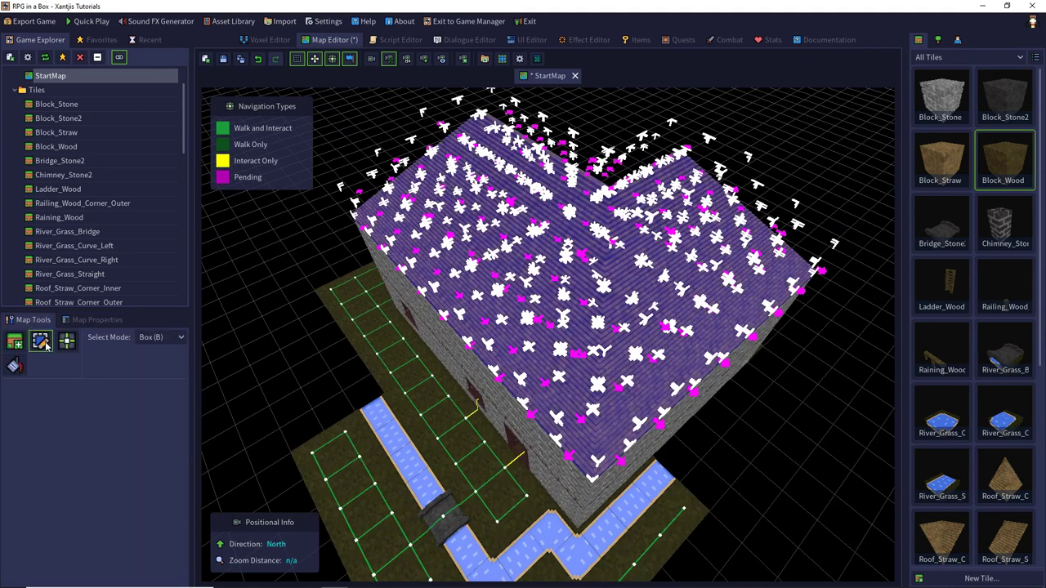
key(Escape)
scroll(477, 310, up, 3)
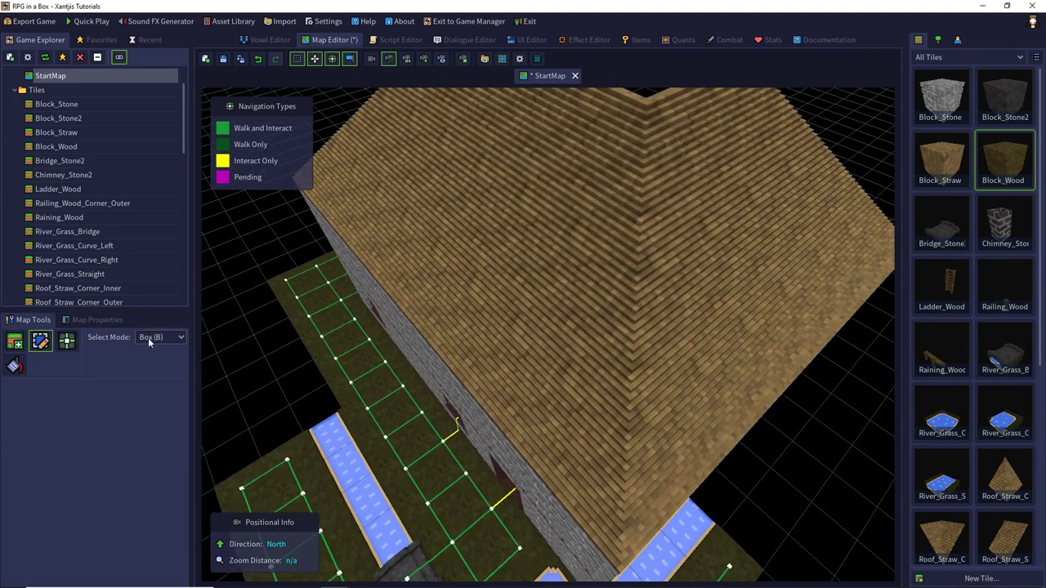
click(106, 322)
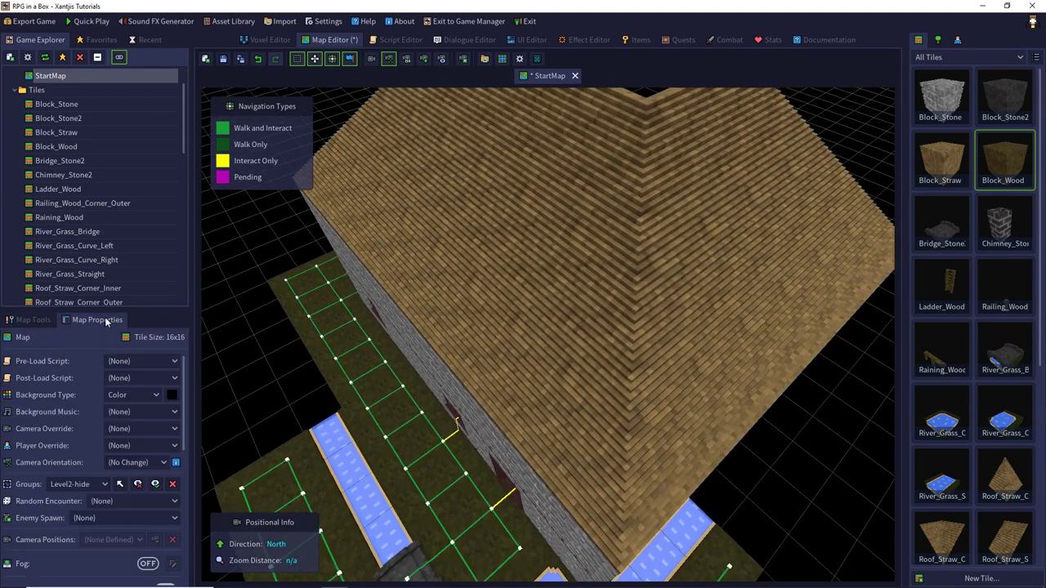
click(258, 59)
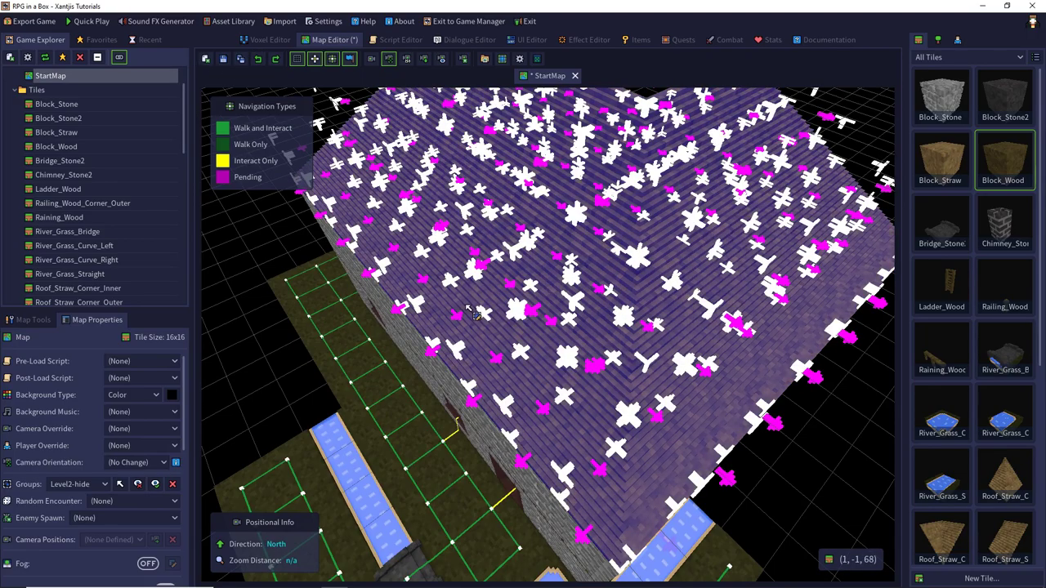
- Inspect the second floor's walls, ceiling and stairs from inside and reselect all tiles in the Level2-hide group
scroll(479, 310, up, 6)
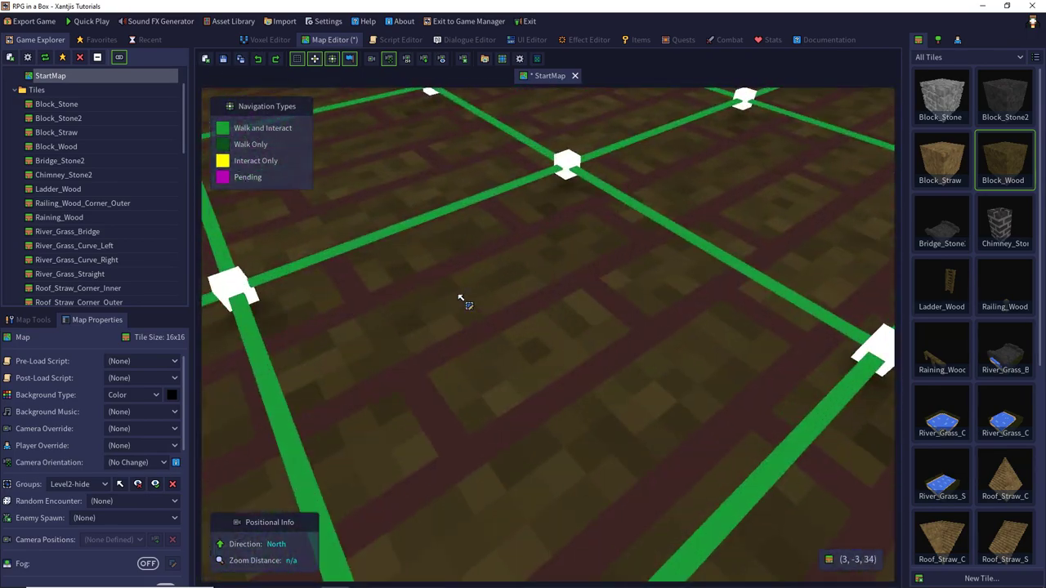
scroll(458, 298, up, 2)
middle_drag(459, 297, 386, 214)
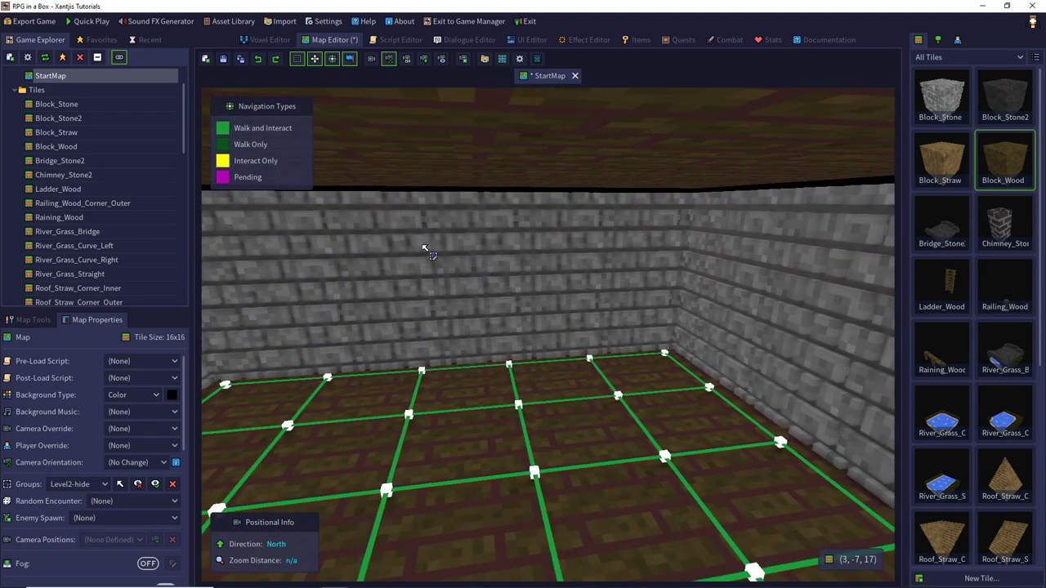
scroll(429, 243, down, 7)
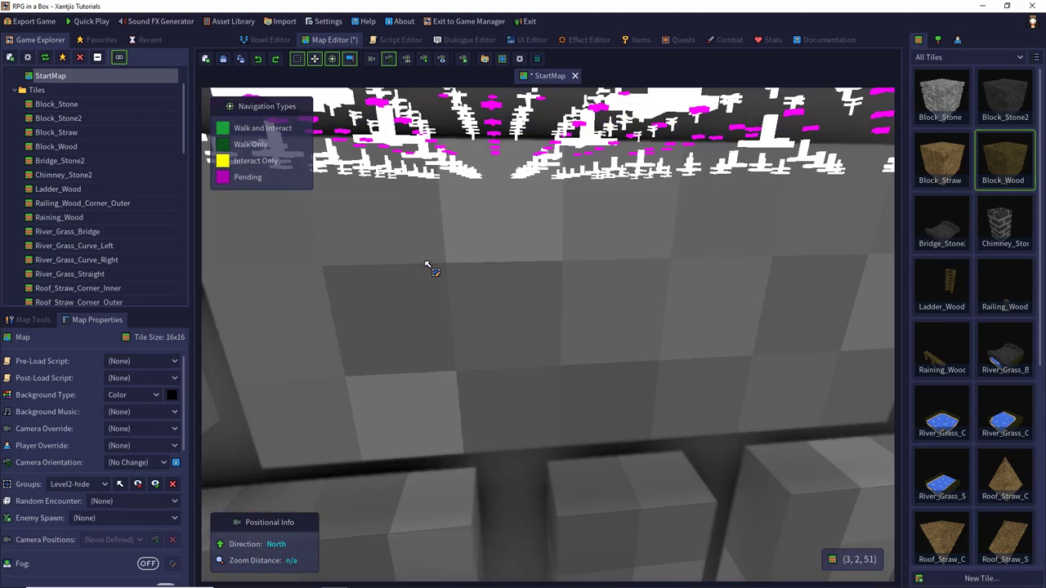
scroll(426, 265, up, 3)
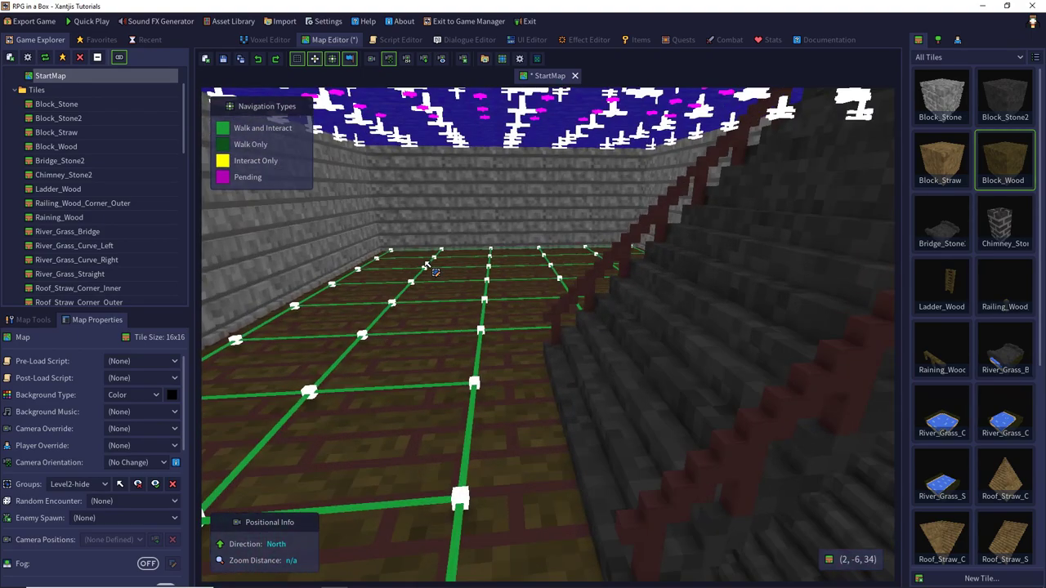
click(120, 484)
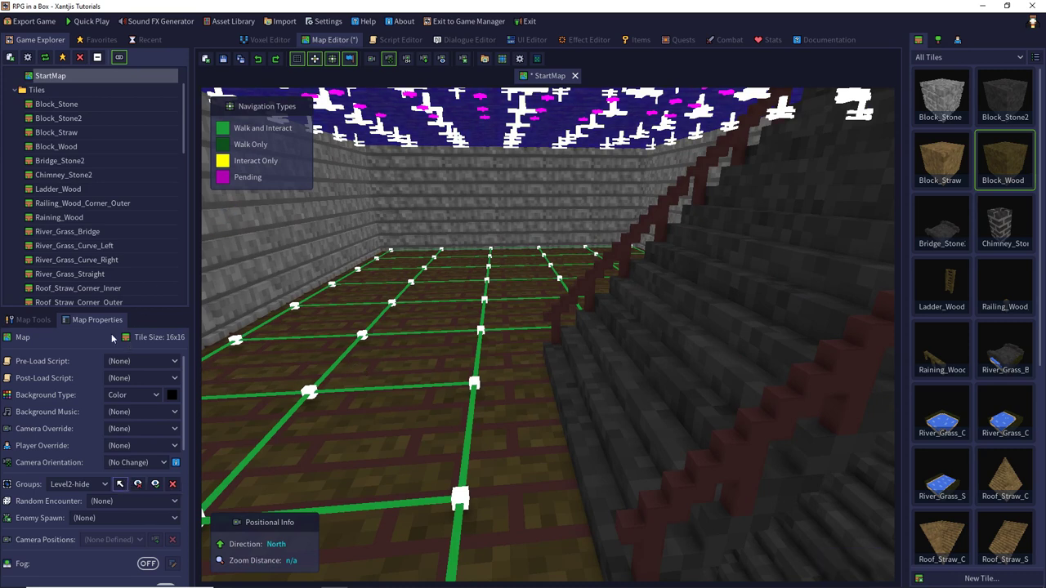
- Using Box selection, add the second-floor stone wall tiles running from the house corner at the river to the selection
click(35, 322)
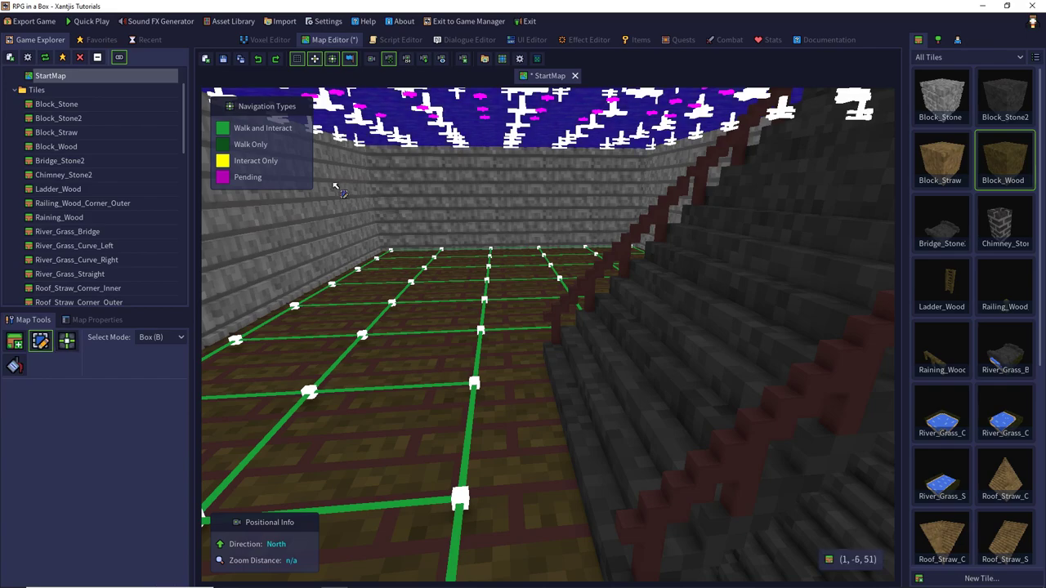
key(s)
middle_drag(388, 182, 546, 279)
right_drag(546, 281, 507, 278)
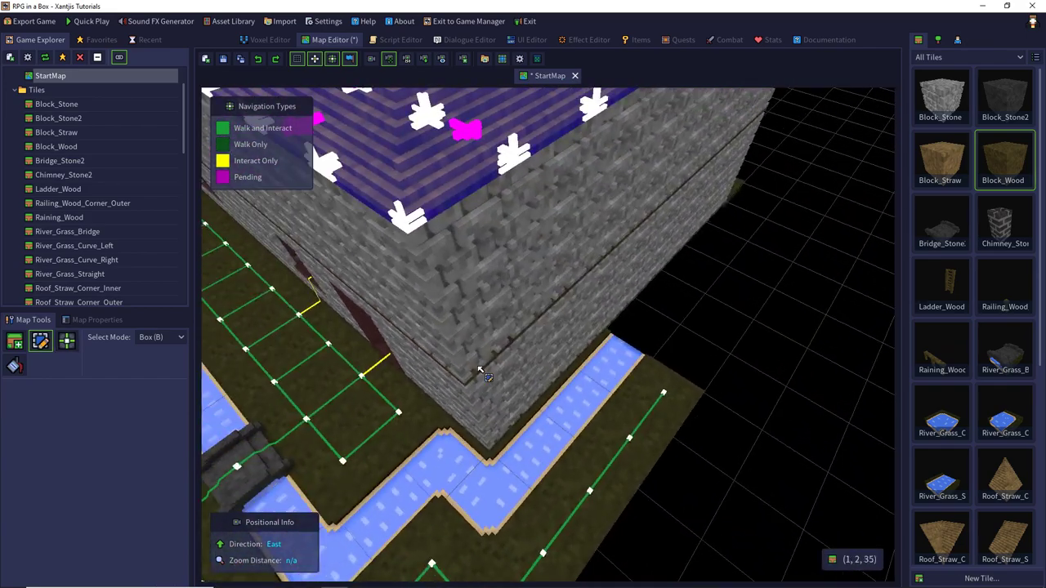
drag(486, 372, 740, 94)
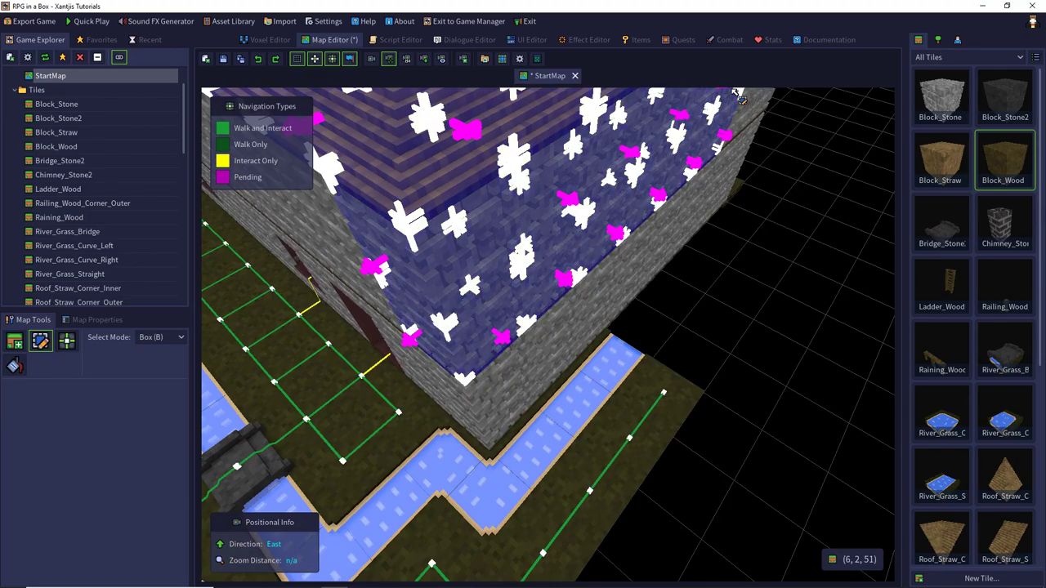
- Extend the selection with the rest of that second-floor wall and the adjoining stone wall around the next house corner
key(d)
middle_drag(724, 208, 507, 141)
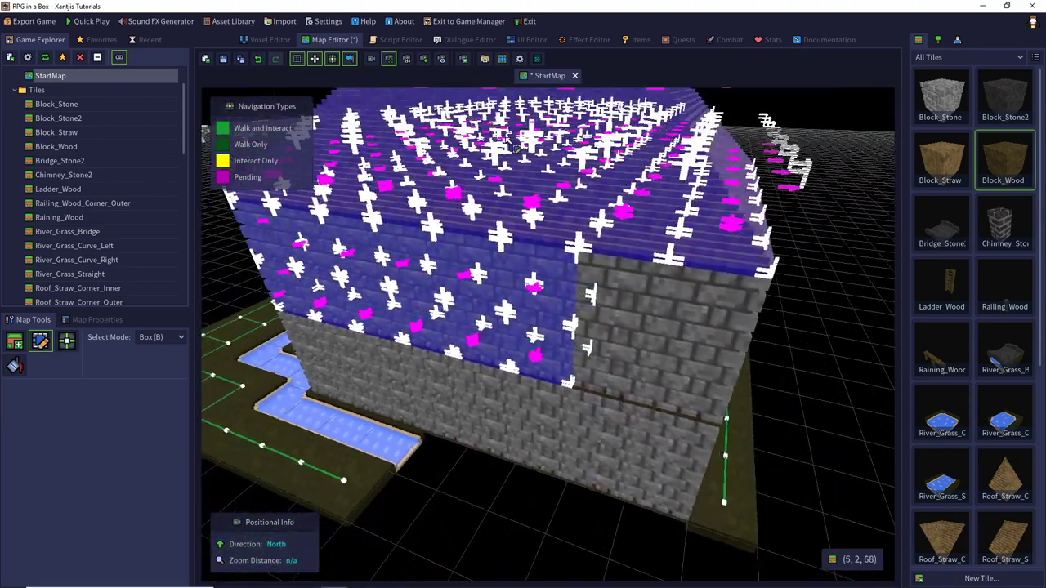
right_drag(513, 145, 461, 143)
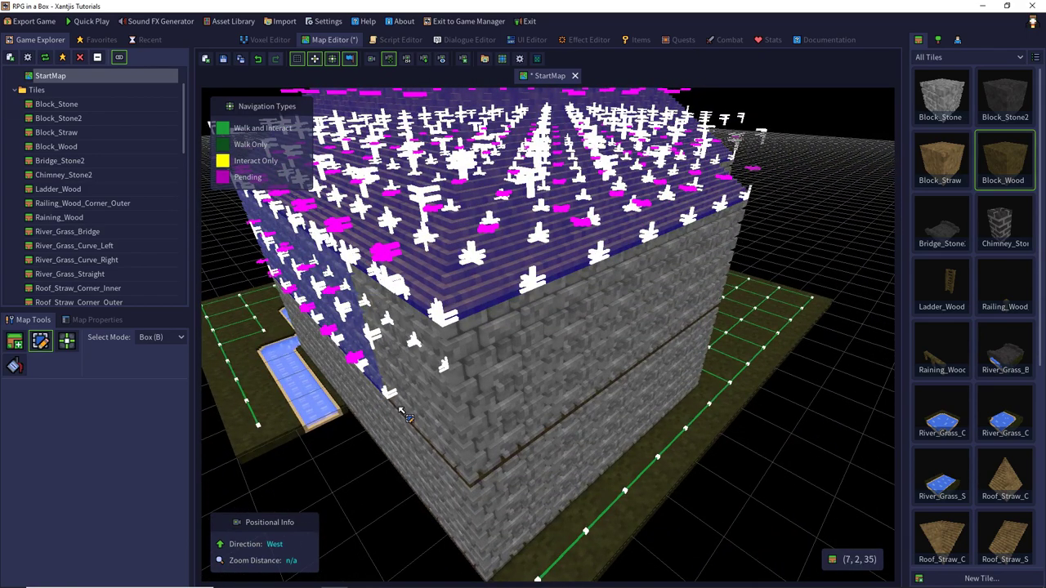
key(s)
key(a)
key(w)
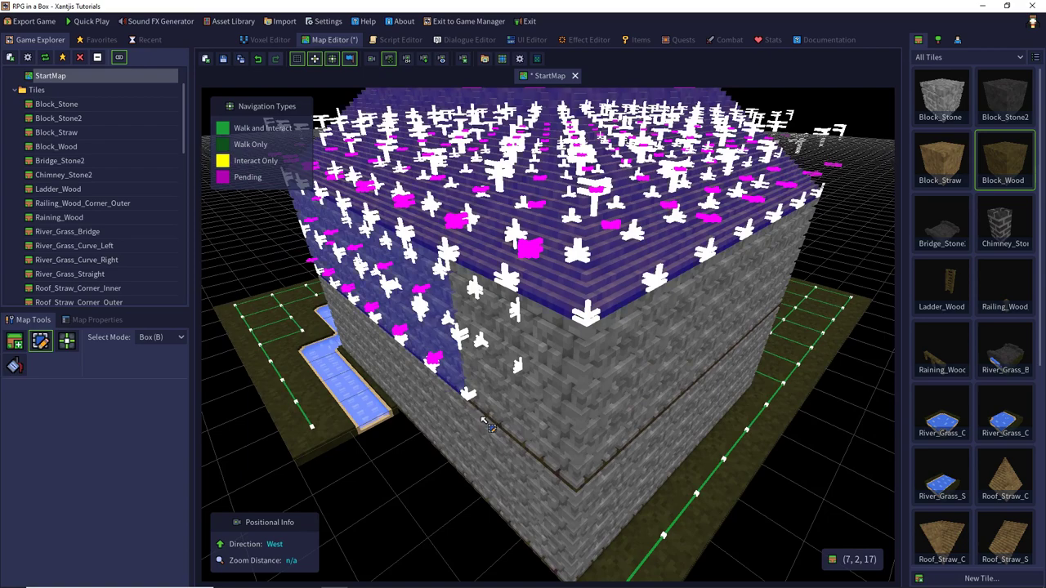
drag(488, 419, 805, 225)
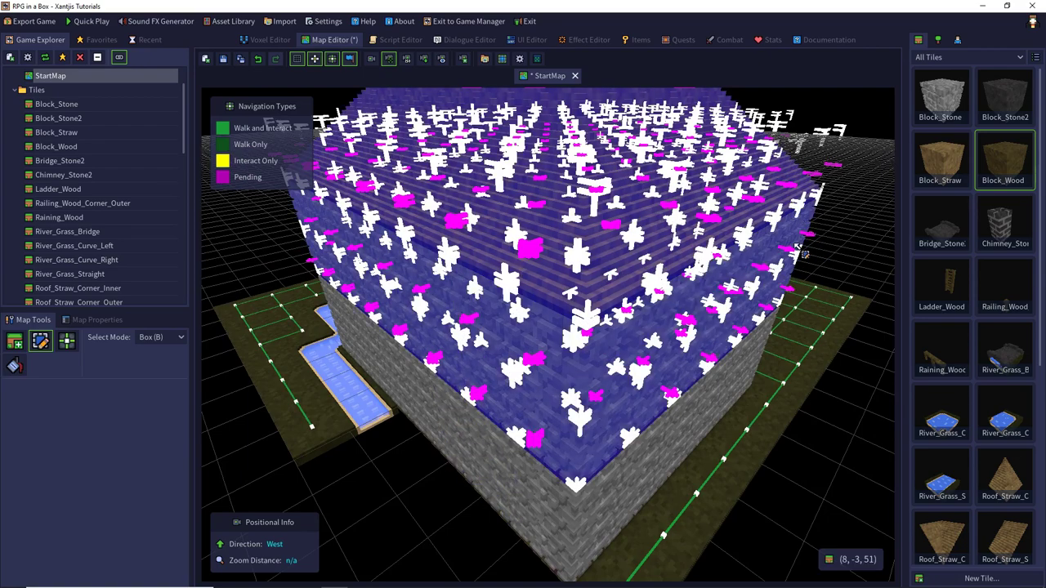
- Extend the box selection with the remaining second-floor stone wall tiles, from the recessed corner around to the side with the doors
key(d)
right_drag(796, 244, 540, 261)
key(d)
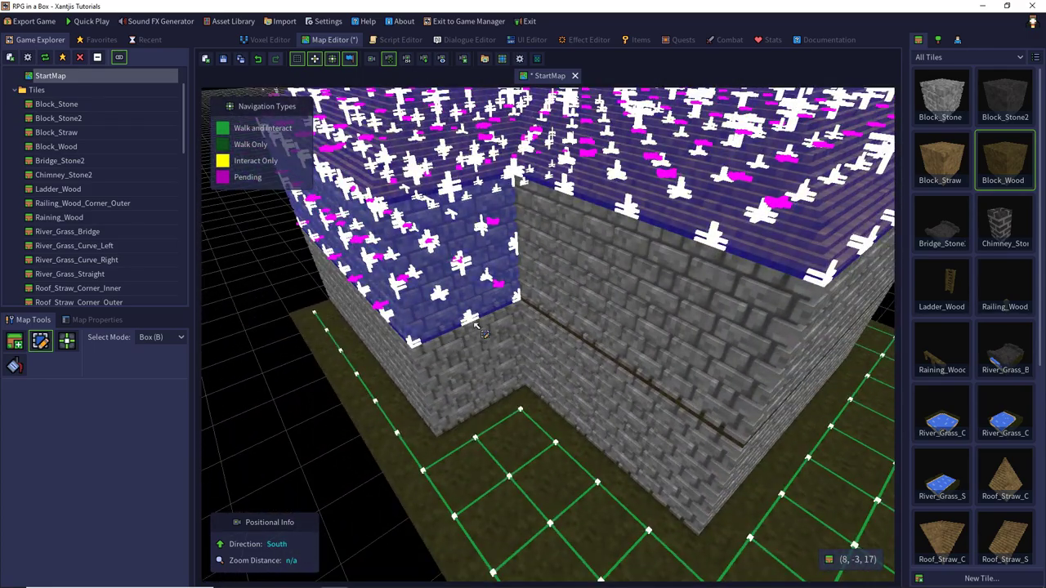
drag(535, 313, 850, 282)
right_drag(850, 282, 644, 266)
scroll(643, 265, up, 2)
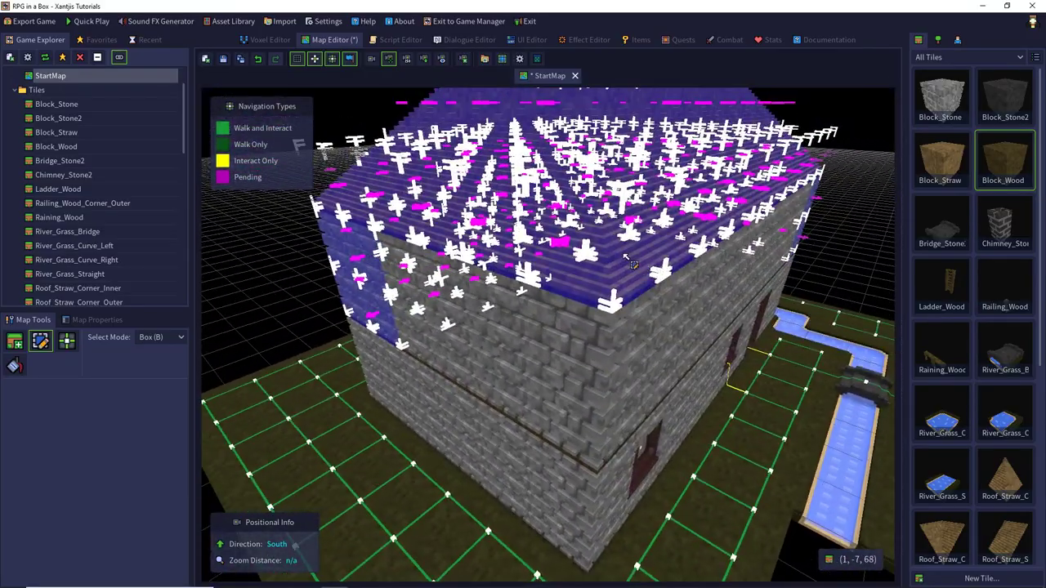
drag(433, 372, 808, 200)
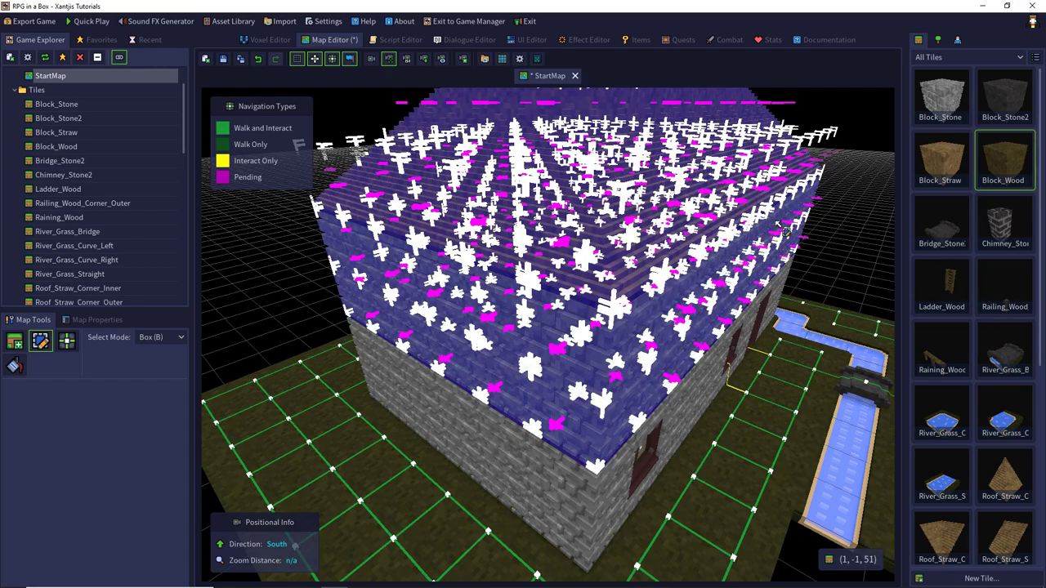
- Add the unselected stair tiles that lead up from the second floor to the current selection
key(w)
middle_drag(786, 225, 846, 163)
scroll(850, 168, down, 6)
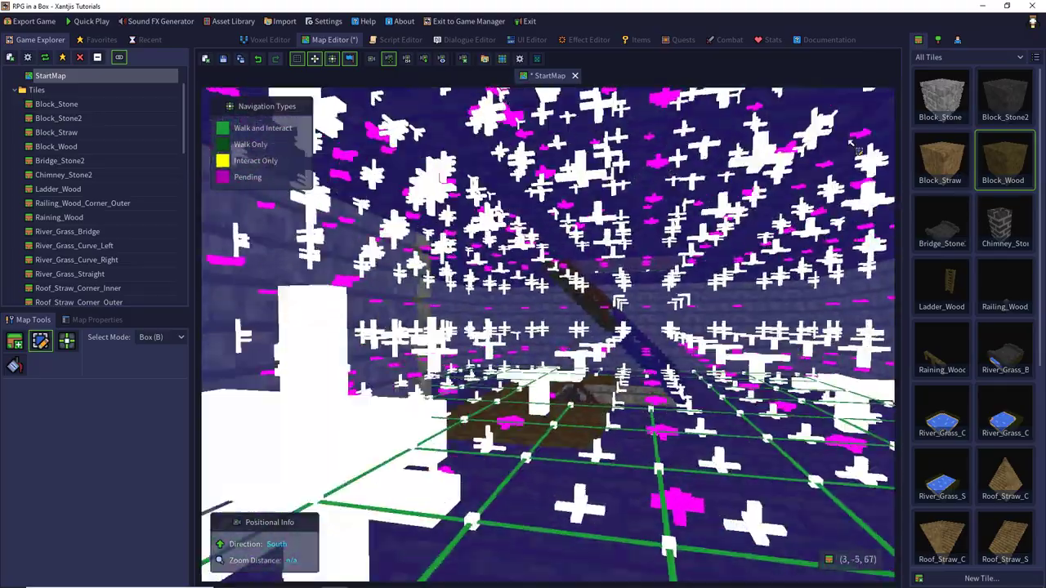
scroll(840, 227, down, 1)
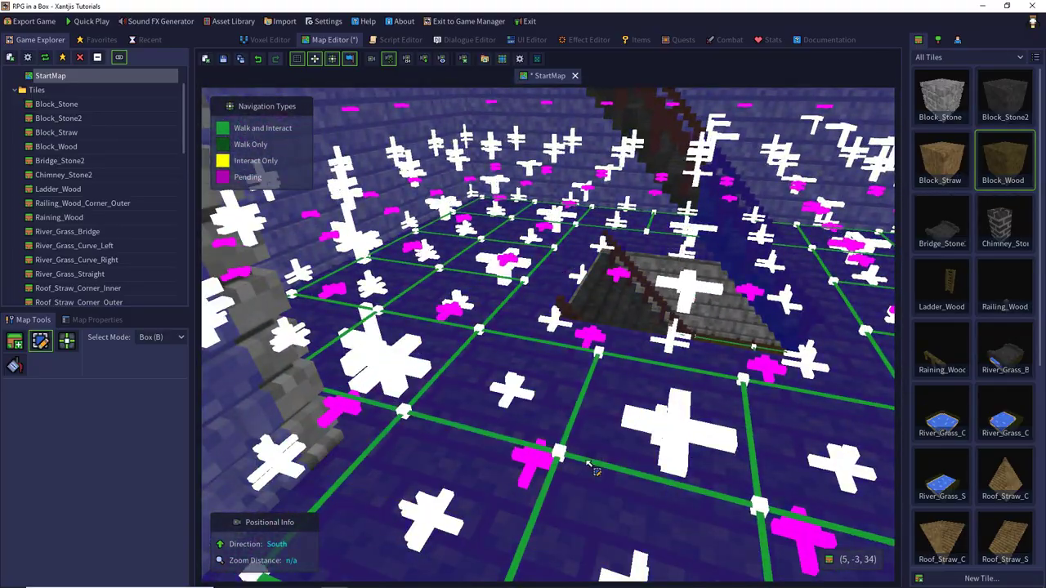
middle_drag(639, 303, 639, 240)
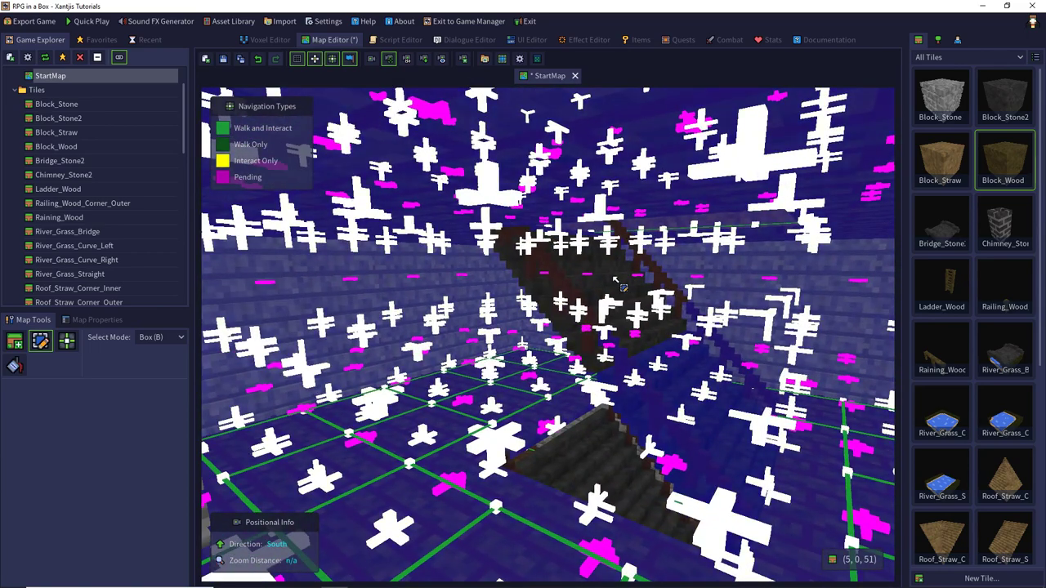
shift+click(614, 278)
shift+click(582, 304)
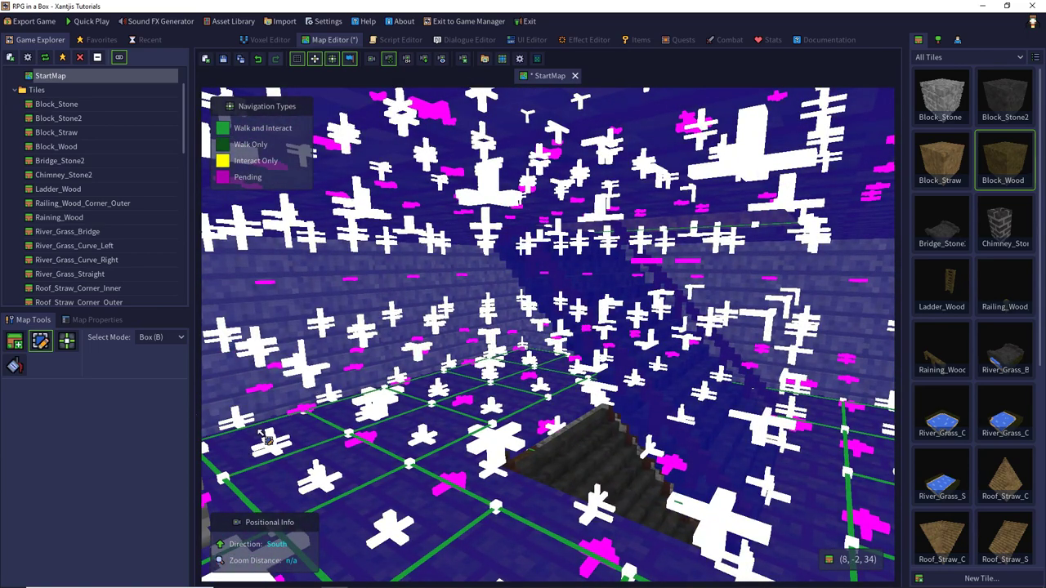
- Add all selected tiles to the group Level1-hide and save the map
right_click(400, 339)
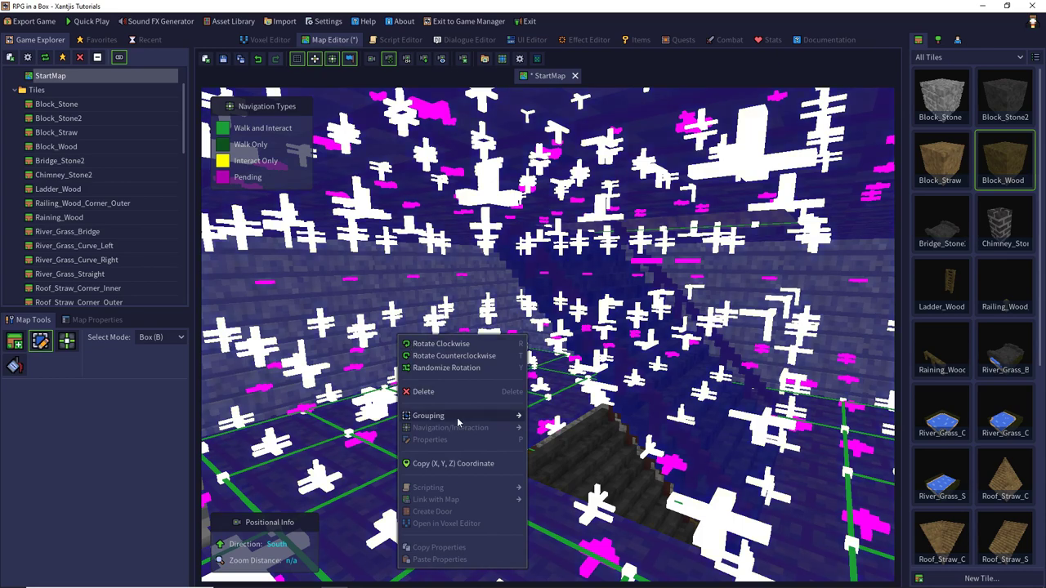
mouse_move(517, 419)
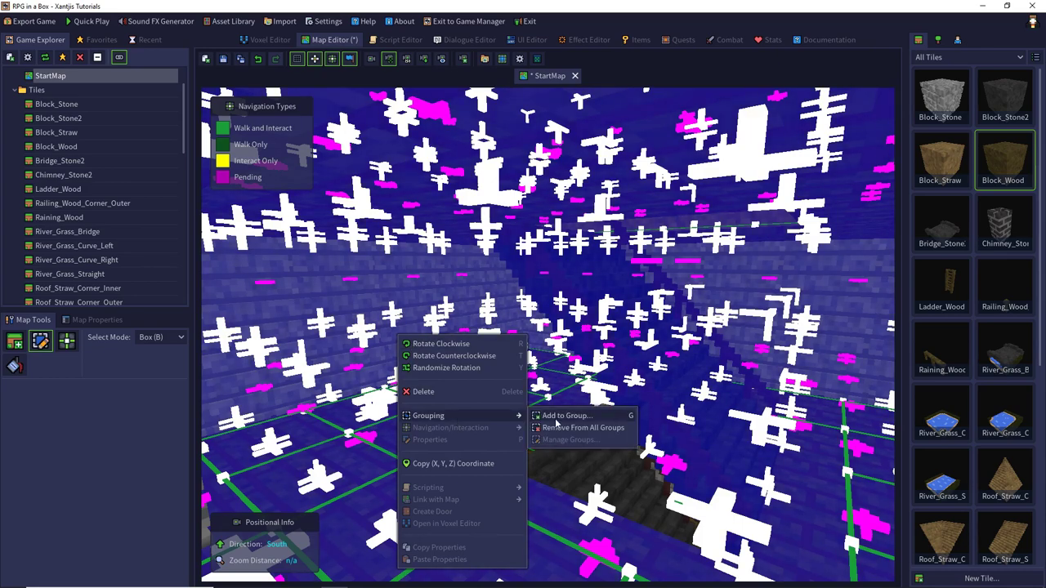
click(564, 416)
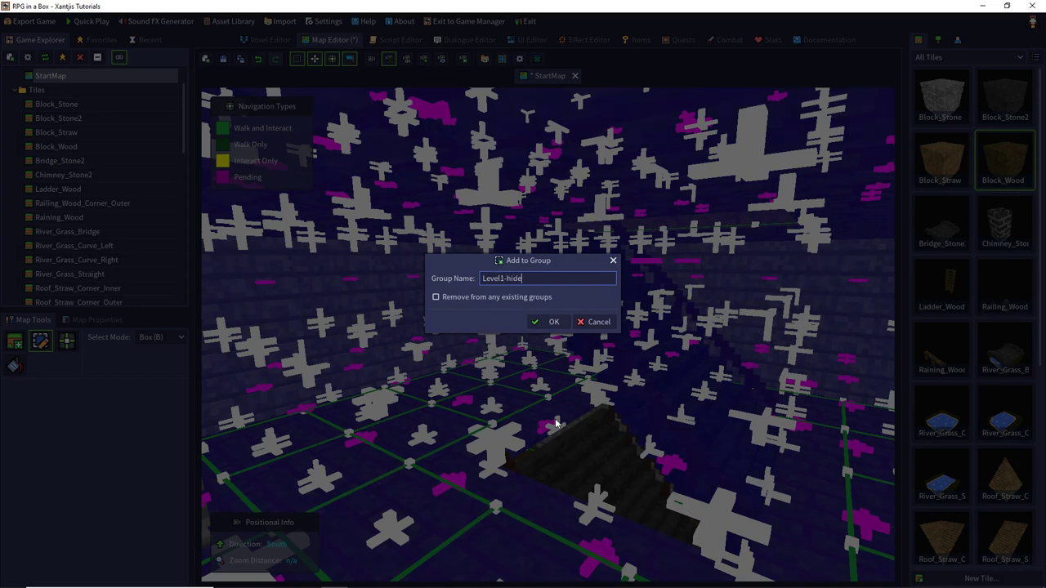
click(553, 322)
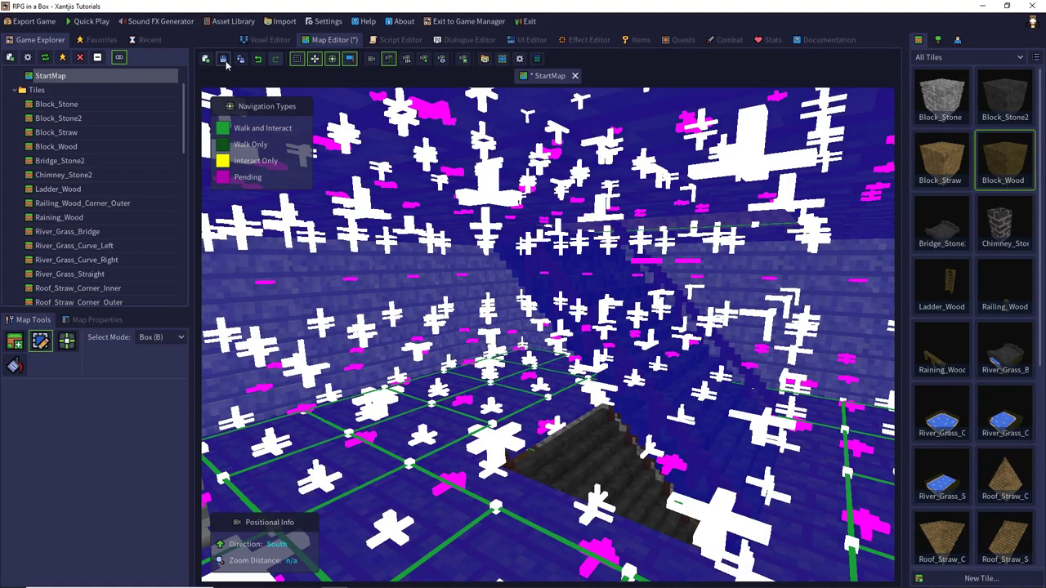
key(ctrl+s)
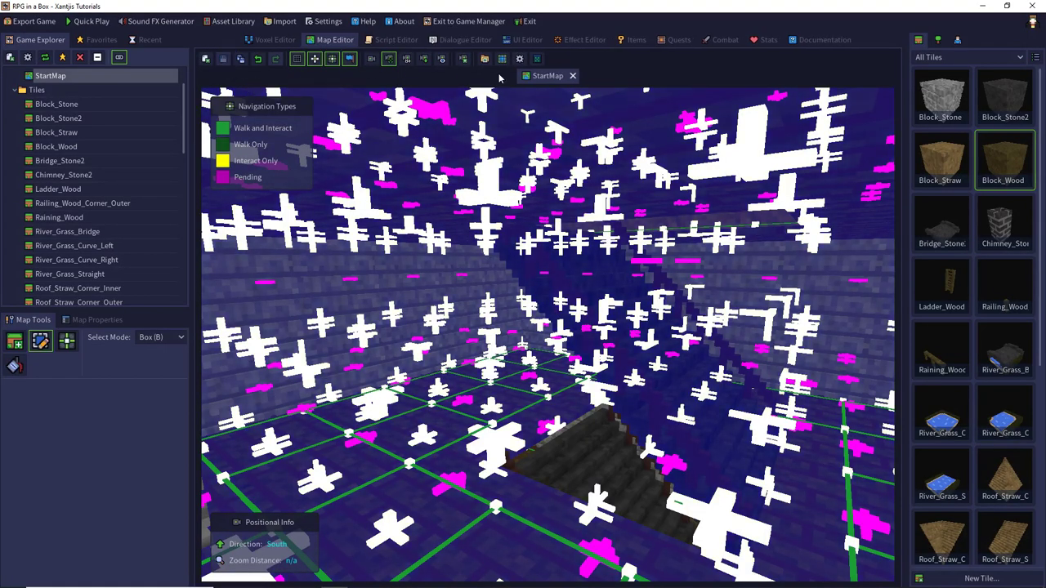
- Close and reopen StartMap, and check the grouping options for several selected roof tiles at the house corner
click(573, 76)
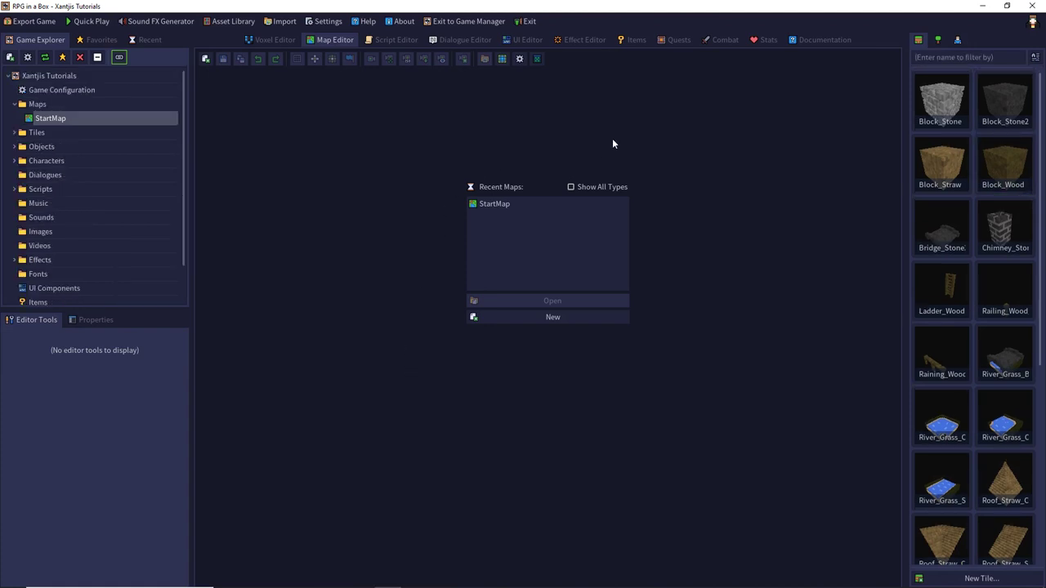
double_click(525, 204)
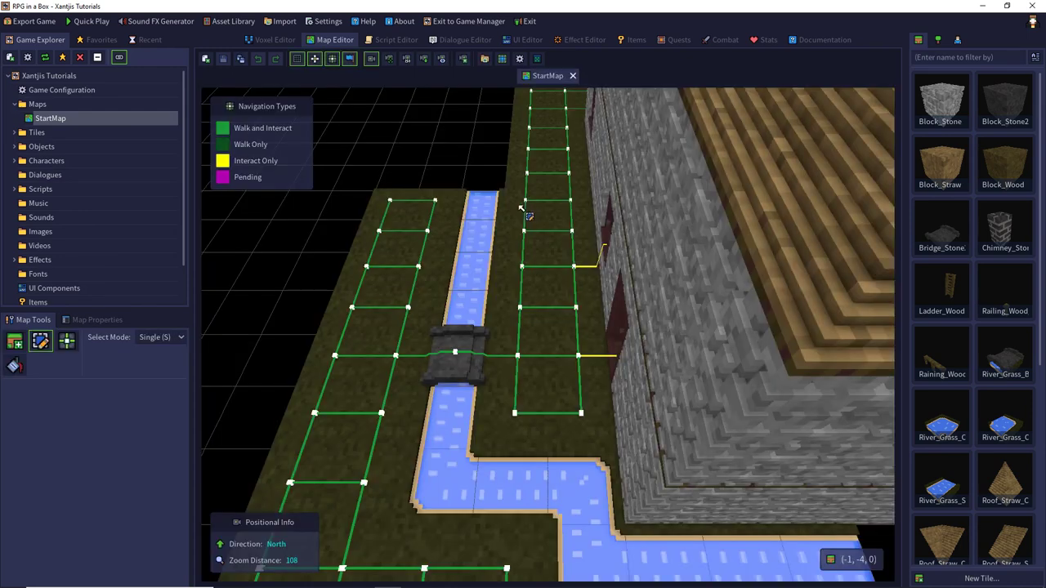
scroll(519, 209, down, 4)
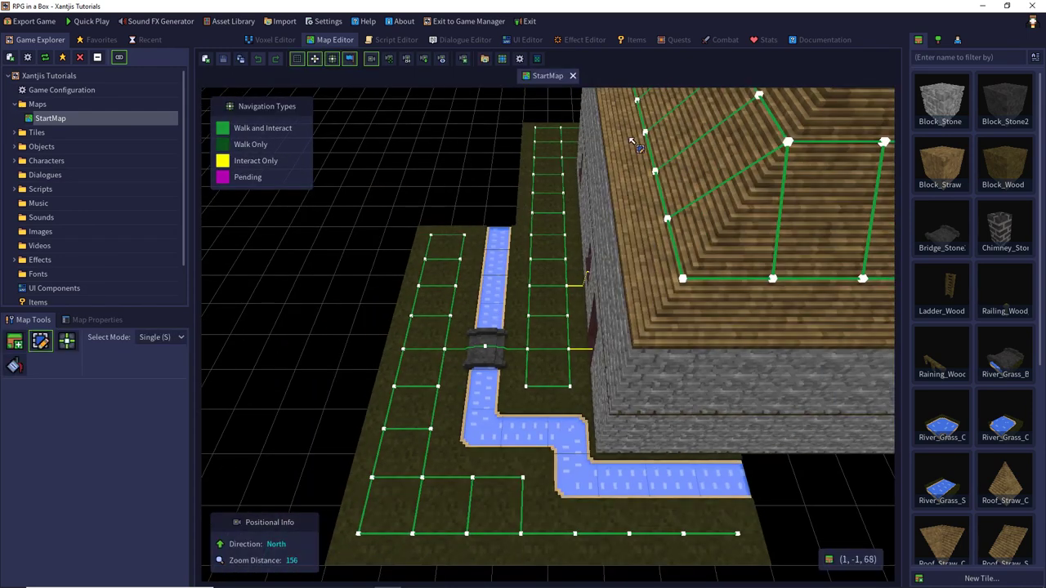
mouse_move(612, 151)
mouse_down()
mouse_move(762, 294)
mouse_move(813, 187)
mouse_up()
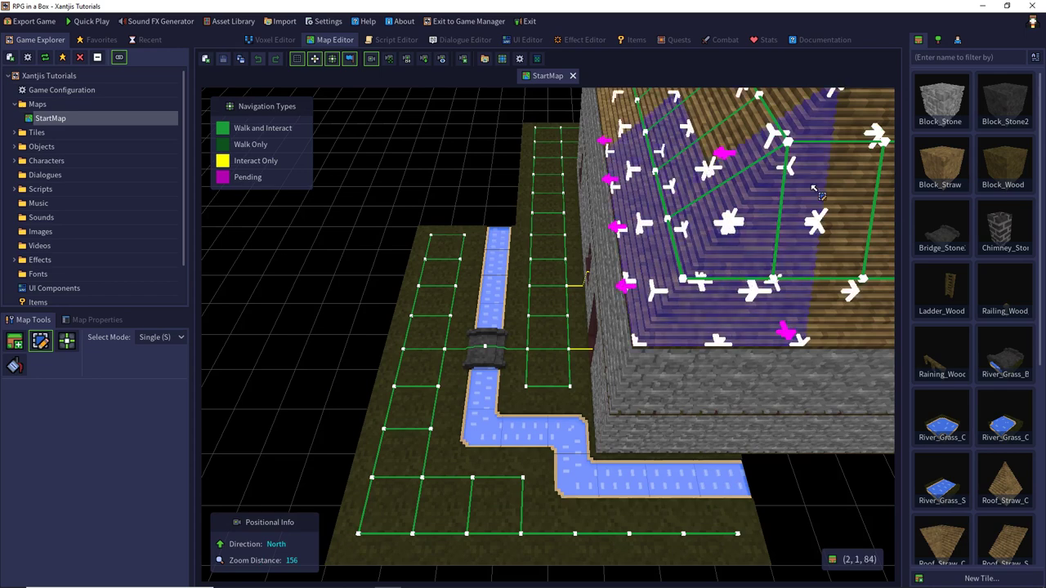
right_click(771, 197)
mouse_move(813, 279)
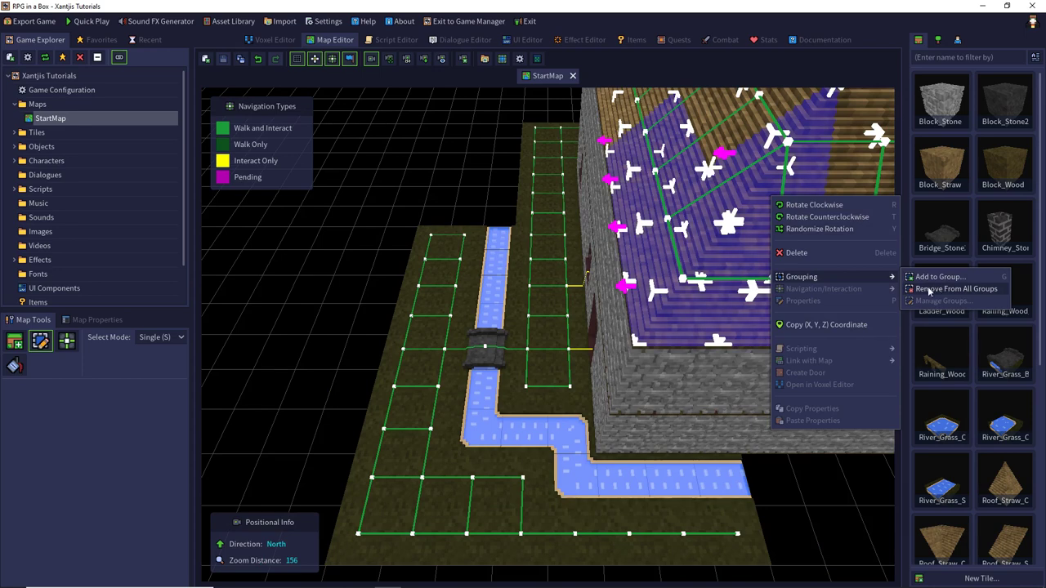
click(640, 217)
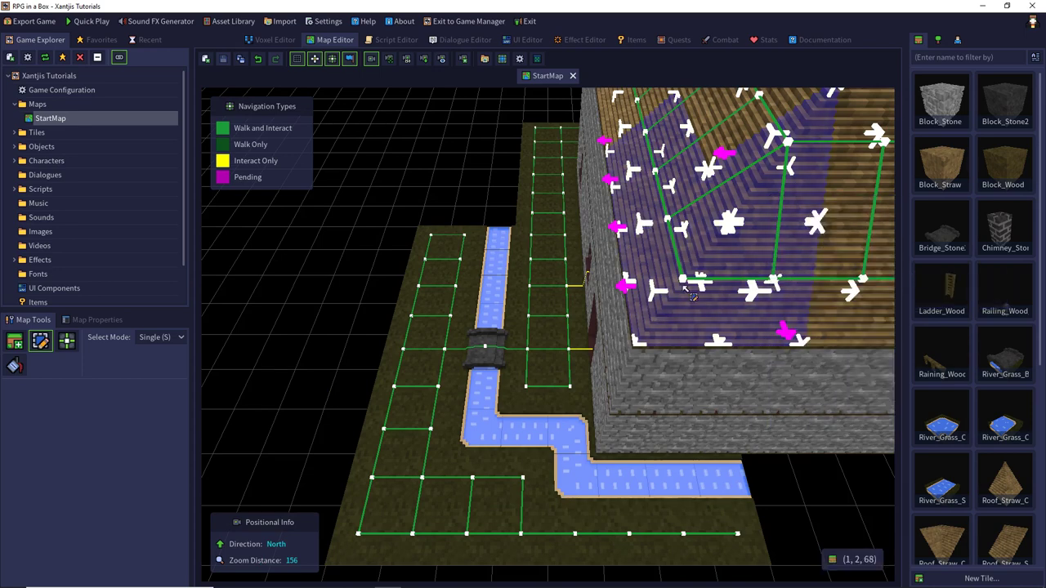
- Select only two adjacent roof tiles at the house corner and check their grouping options
click(691, 295)
ctrl+click(662, 237)
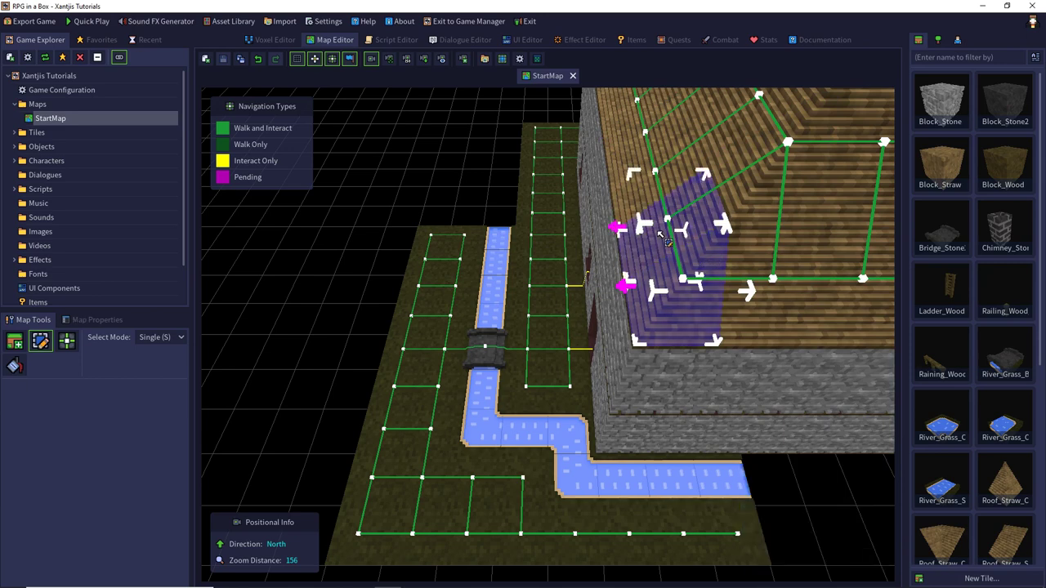
right_click(659, 233)
mouse_move(734, 316)
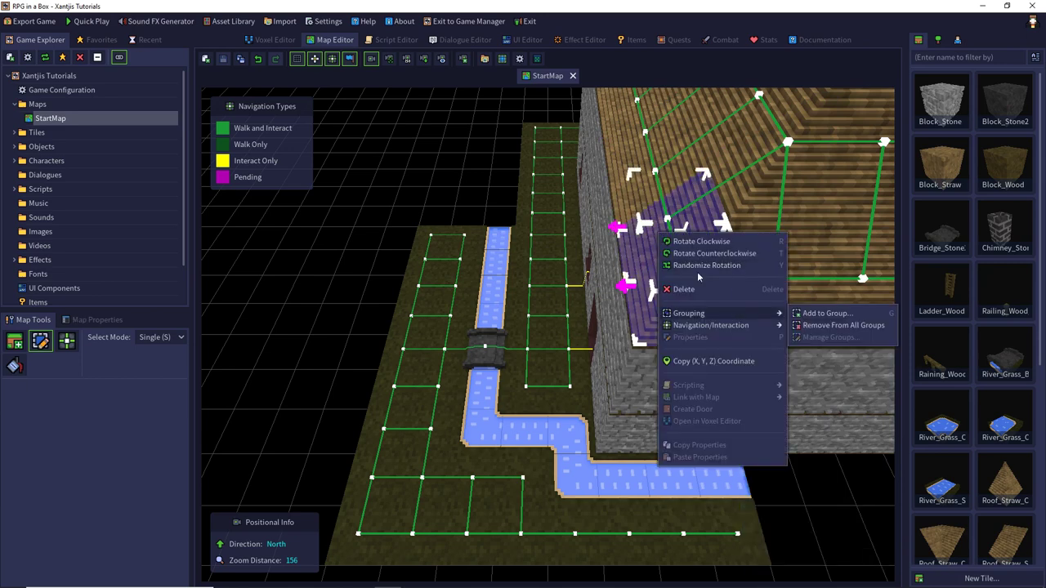
- Select only the inner corner roof tile and bring up Manage Groups for it
click(651, 209)
click(683, 286)
right_click(685, 282)
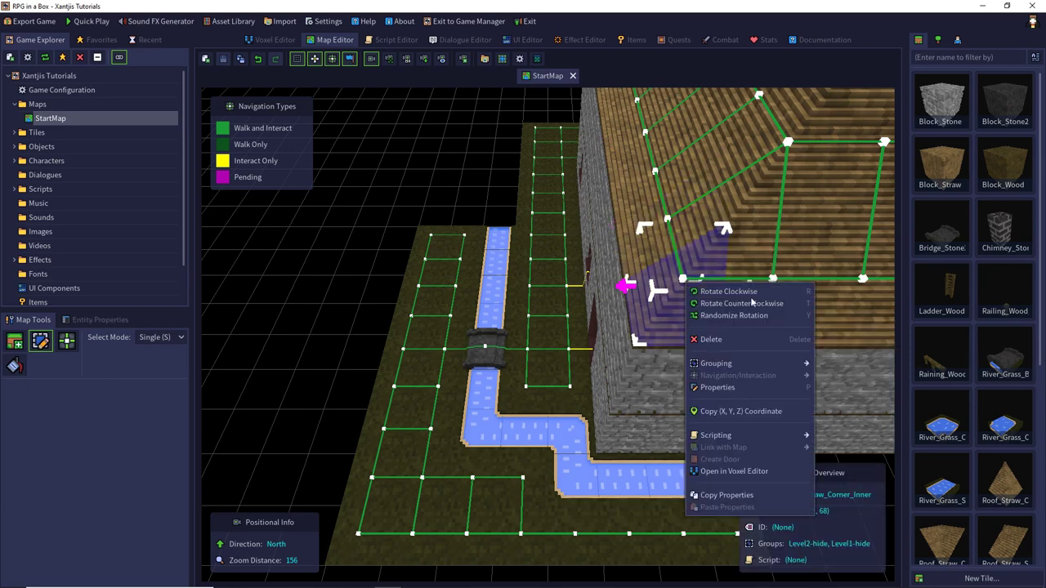
mouse_move(745, 366)
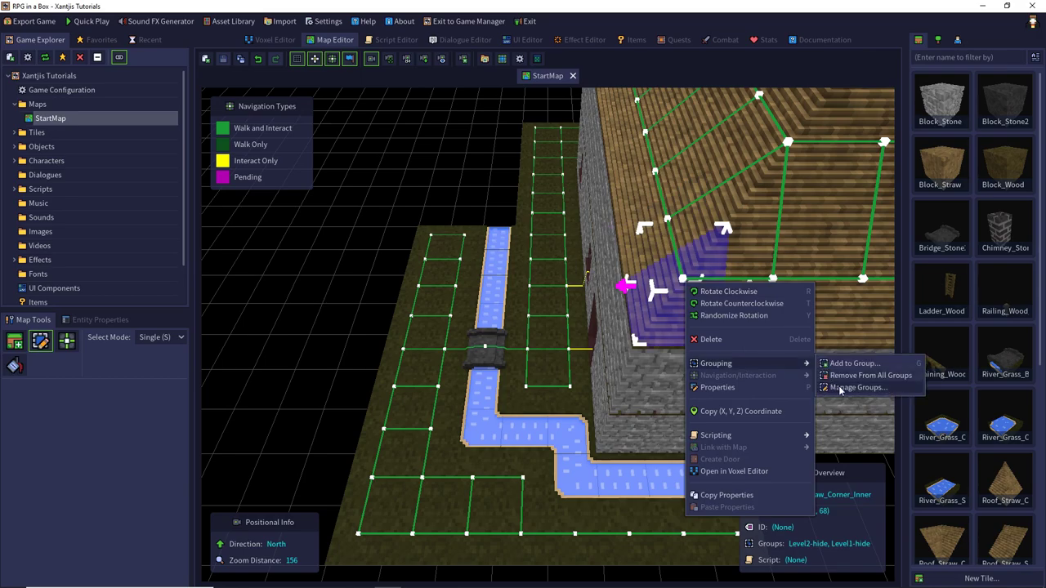
click(840, 390)
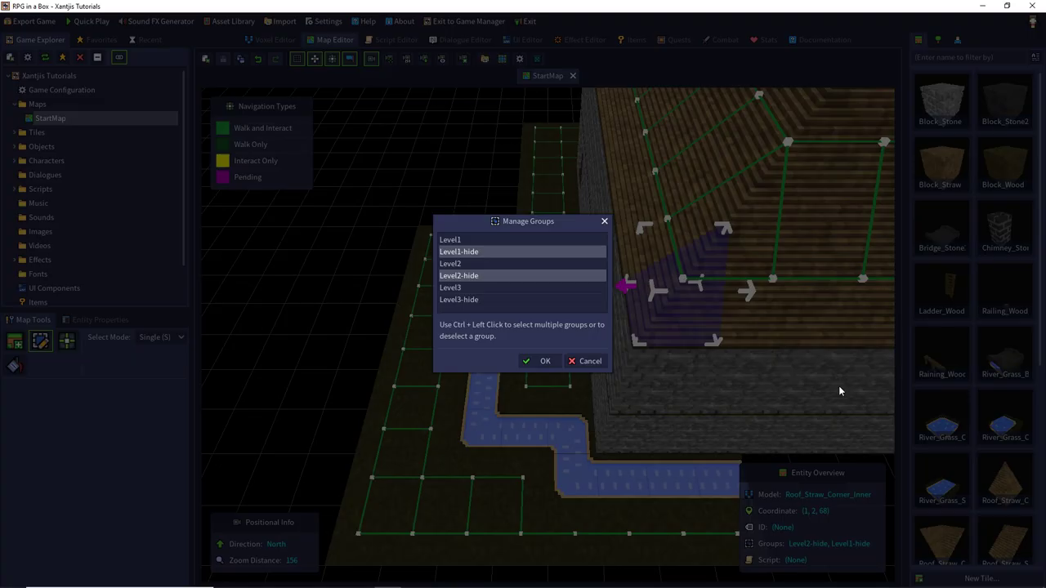
- Try selecting ranges of groups for the corner roof tile, from Level1 through Level3-hide and from Level1-hide through Level3
click(480, 241)
shift+click(478, 301)
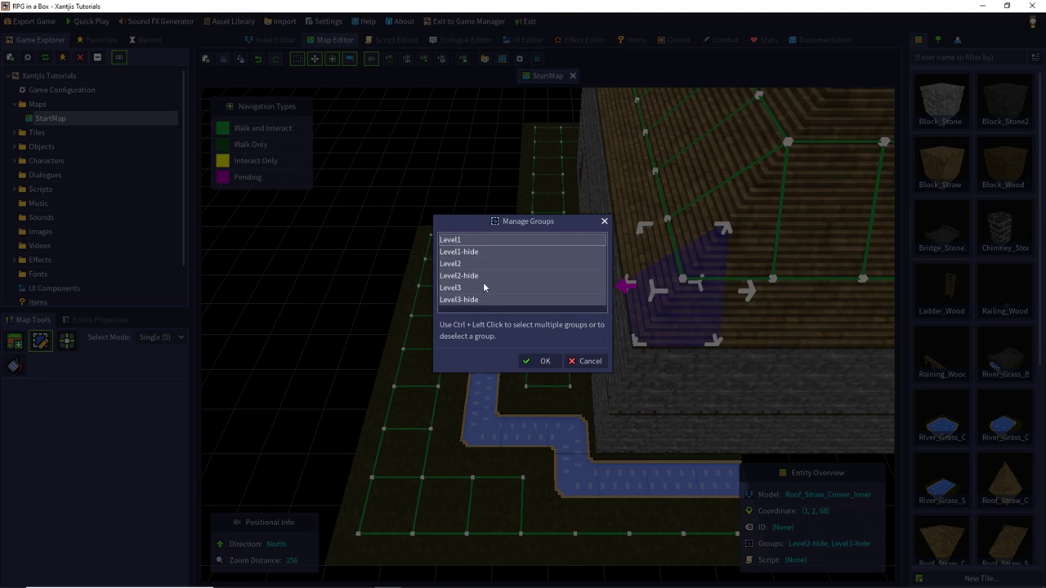
click(490, 252)
shift+click(488, 282)
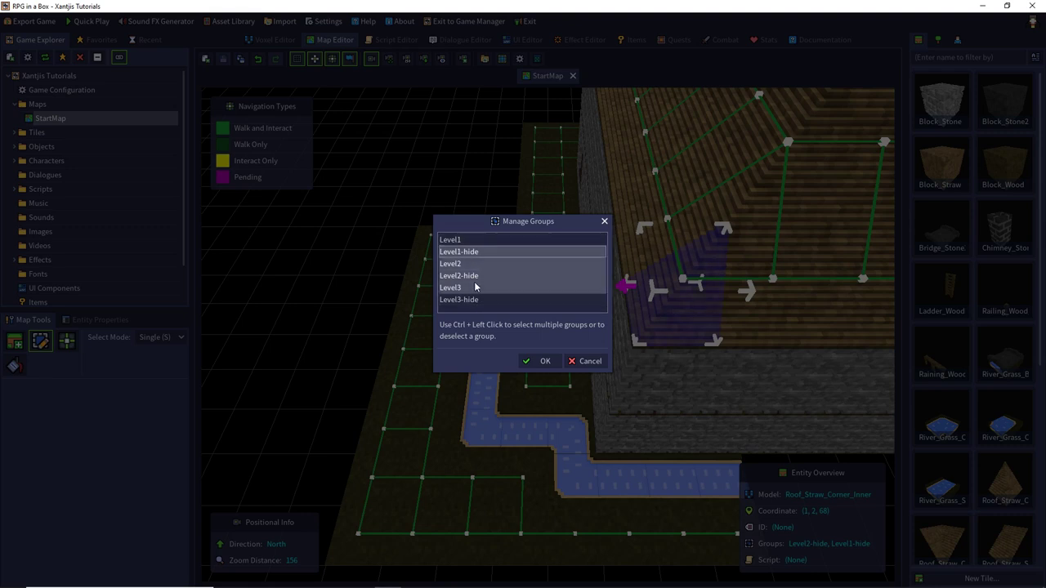
- Try adding and removing individual groups one by one in the corner roof tile's group selection
click(487, 261)
ctrl+click(479, 241)
ctrl+click(490, 253)
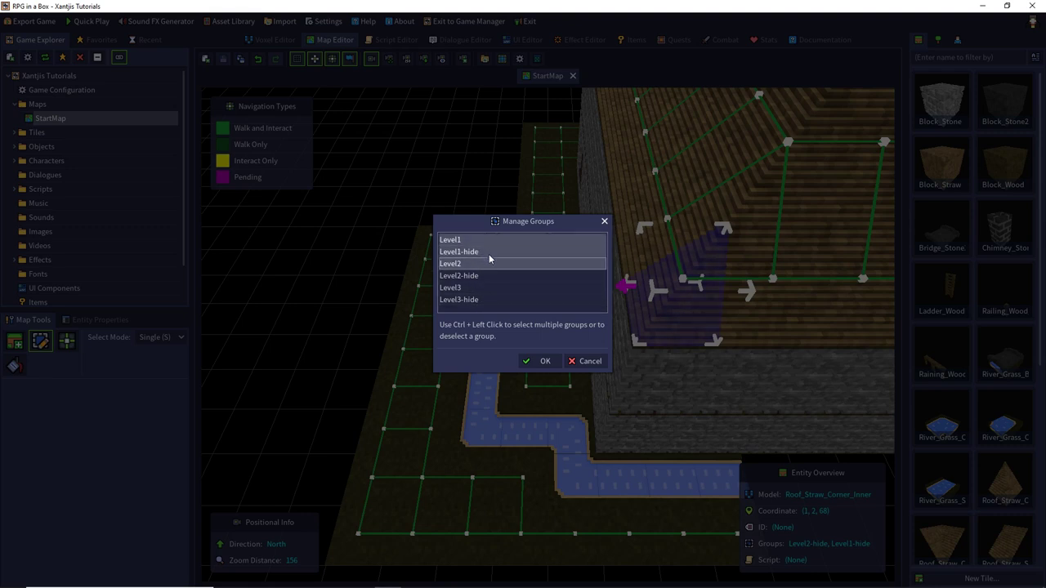
ctrl+click(491, 278)
ctrl+click(482, 300)
ctrl+click(488, 275)
ctrl+click(492, 252)
ctrl+click(495, 241)
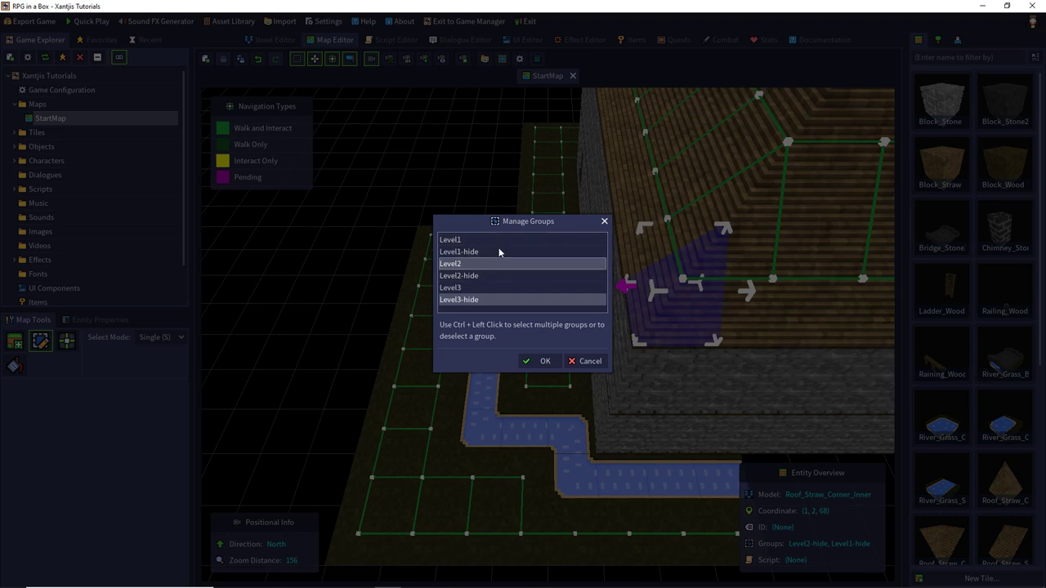
ctrl+click(500, 251)
ctrl+click(495, 277)
ctrl+click(489, 288)
ctrl+click(491, 277)
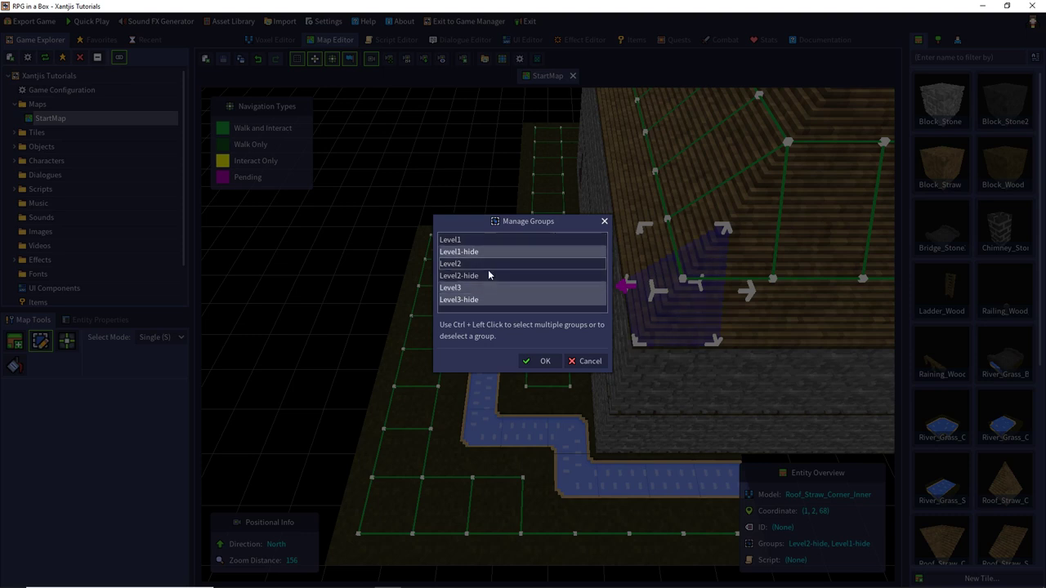
ctrl+click(487, 287)
ctrl+click(487, 300)
ctrl+click(486, 253)
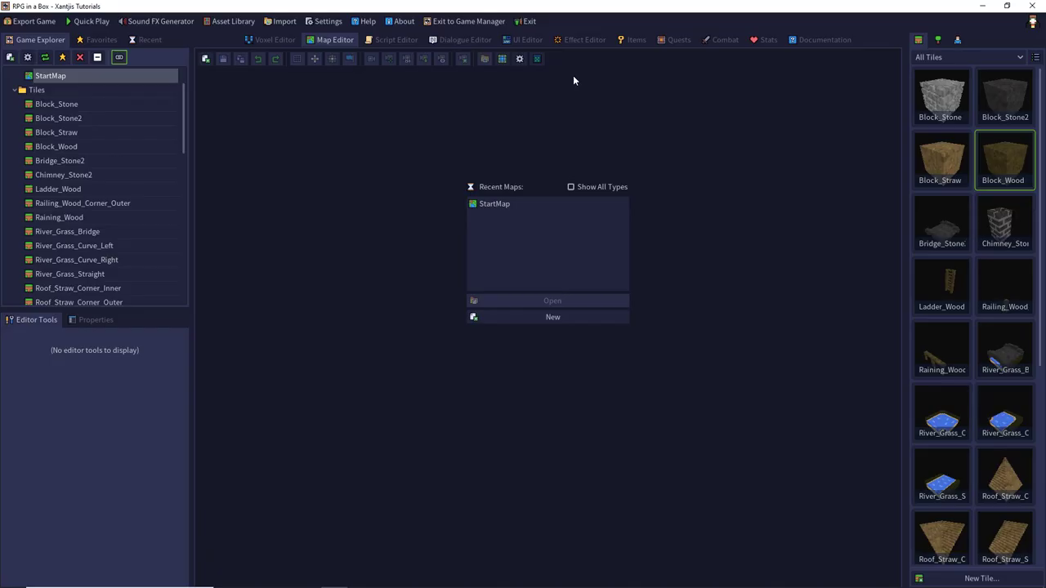
- Quick-play a new game and walk the character through the door into the house to check that the upper floors hide
click(100, 22)
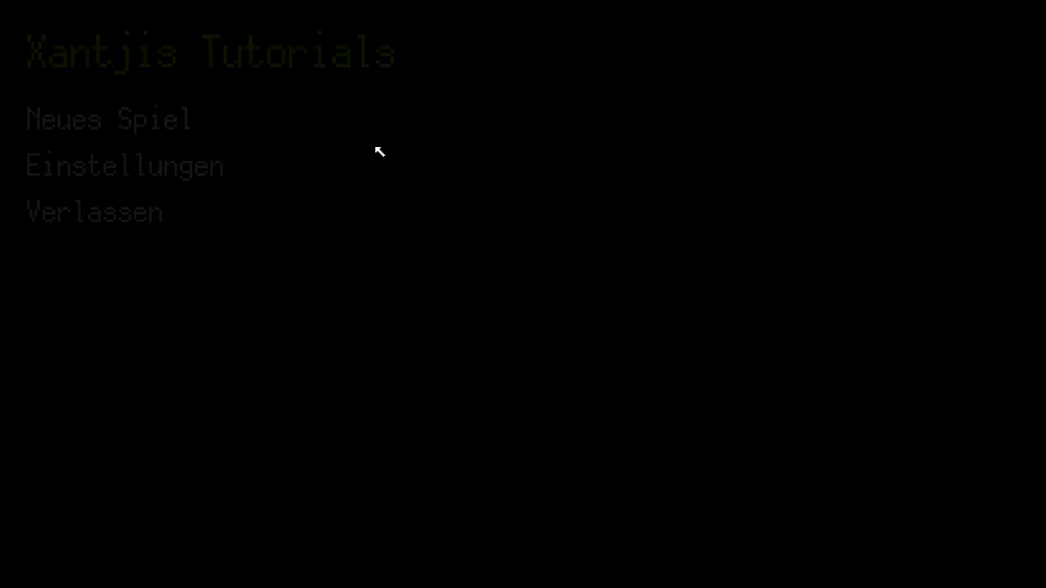
click(163, 119)
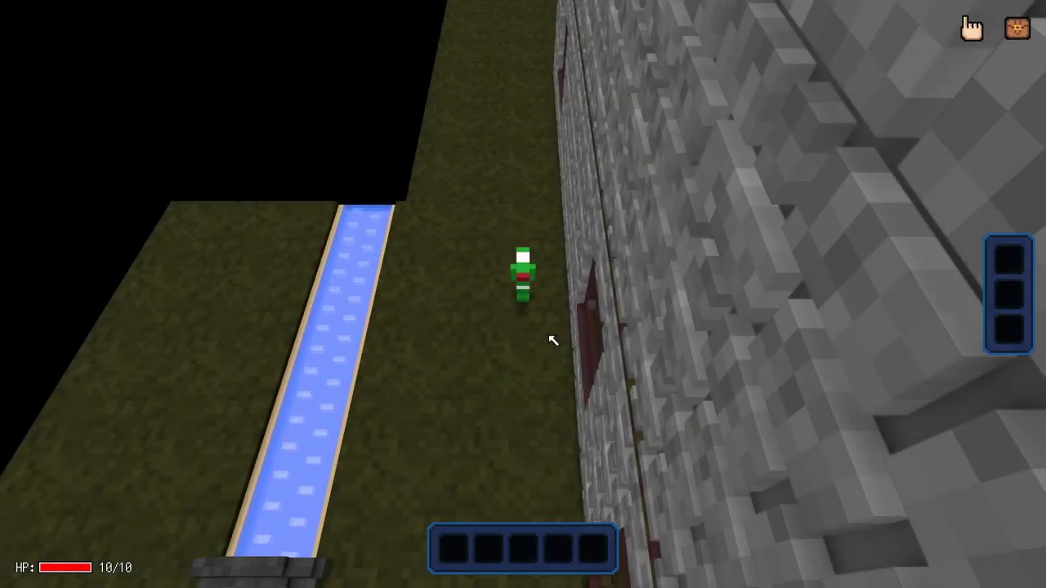
middle_drag(551, 337, 748, 260)
click(760, 244)
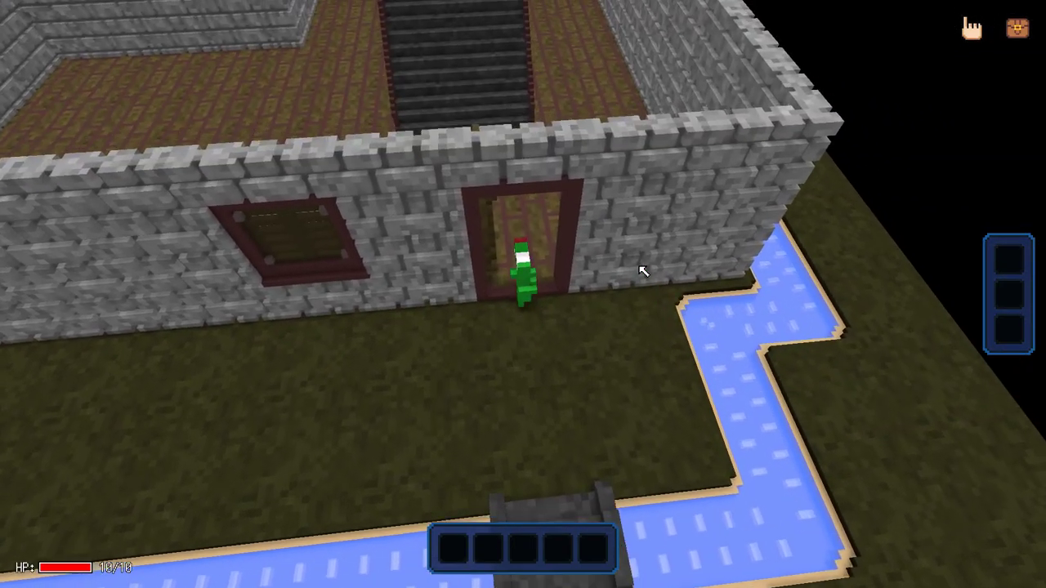
scroll(644, 271, down, 3)
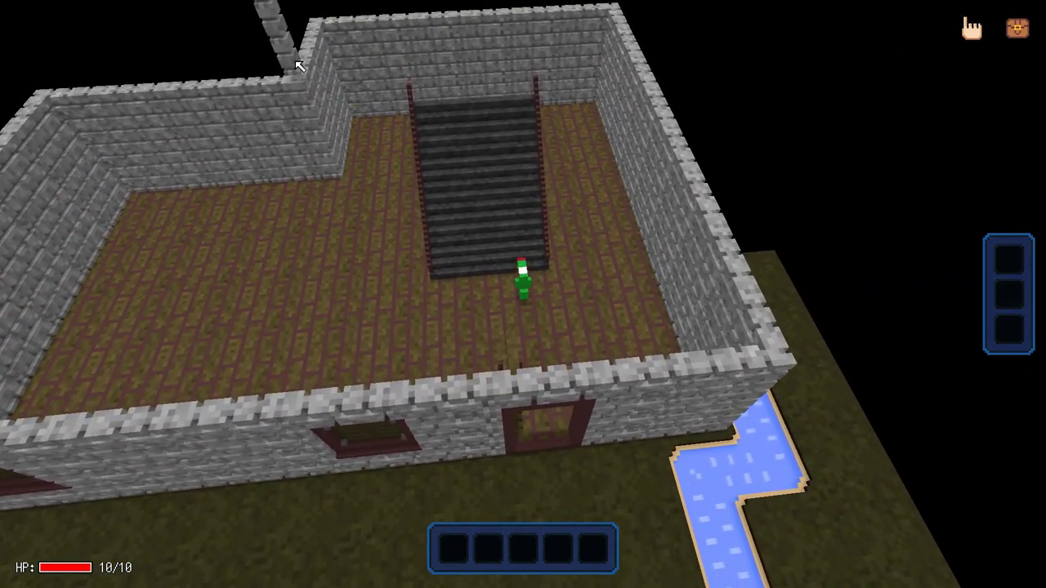
key(Escape)
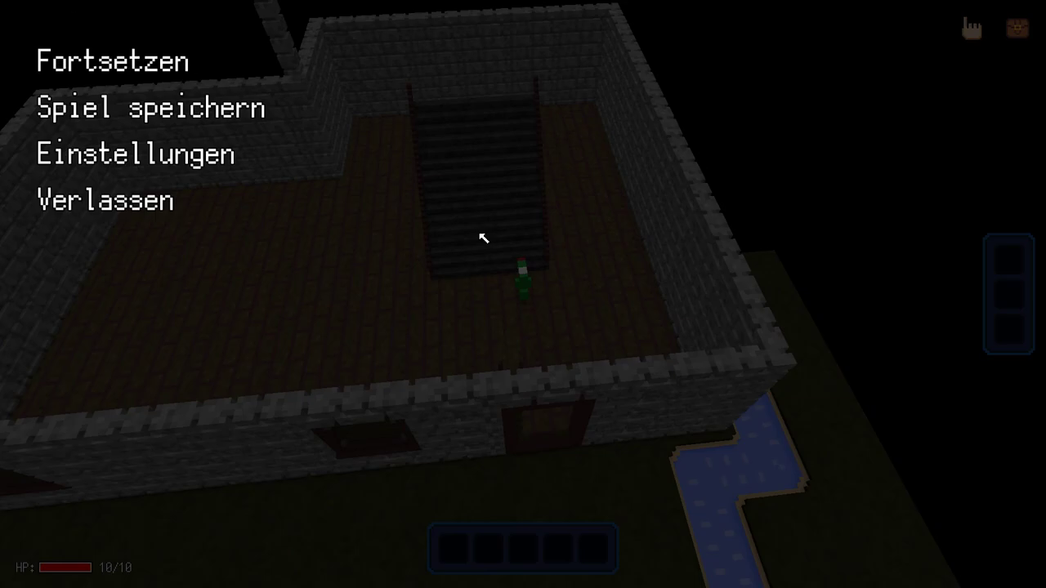
- Leave the game preview and open StartMap in the map editor
click(145, 202)
click(477, 327)
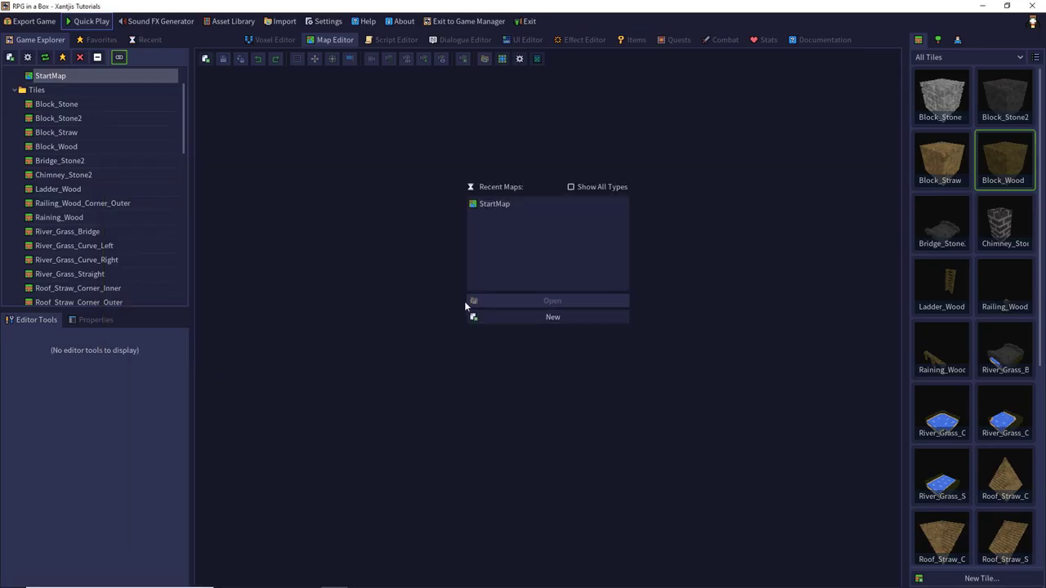
click(396, 40)
click(337, 40)
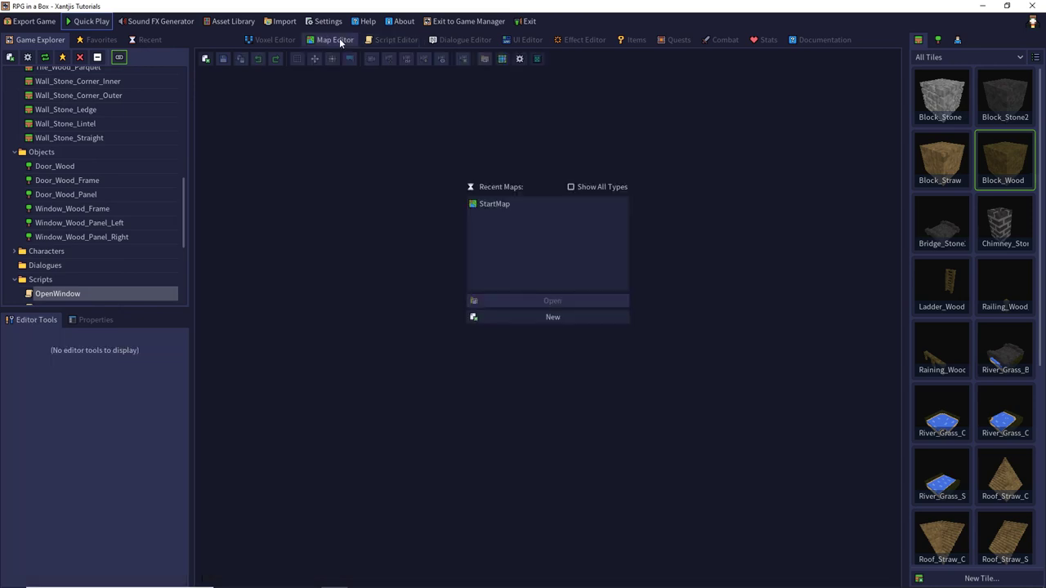
double_click(494, 206)
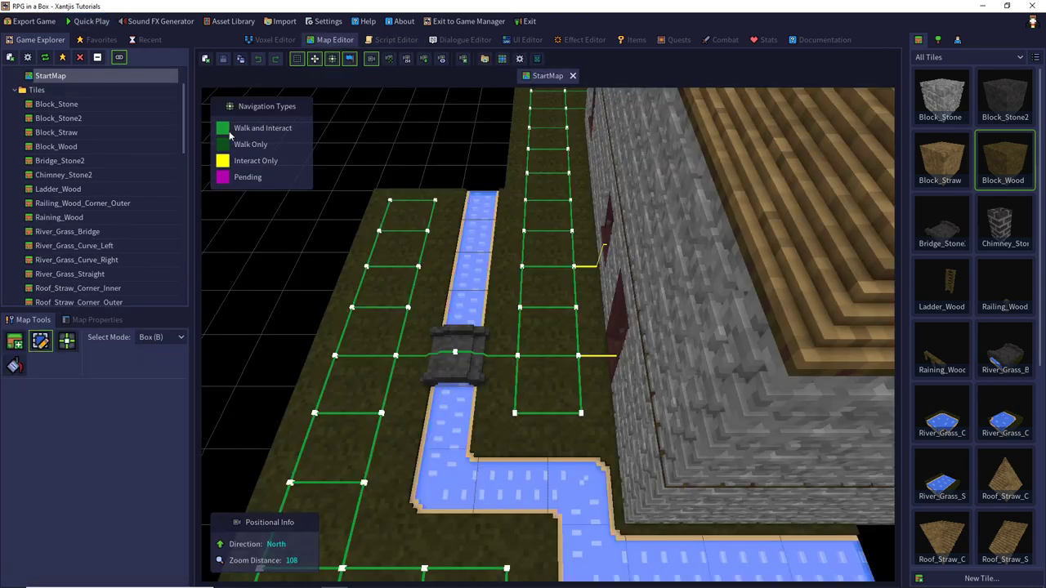
- Draw two Walk and Interact navigation paths up the lower staircase and link them to each other across the steps
click(228, 132)
middle_drag(360, 251, 559, 128)
click(389, 58)
key(w)
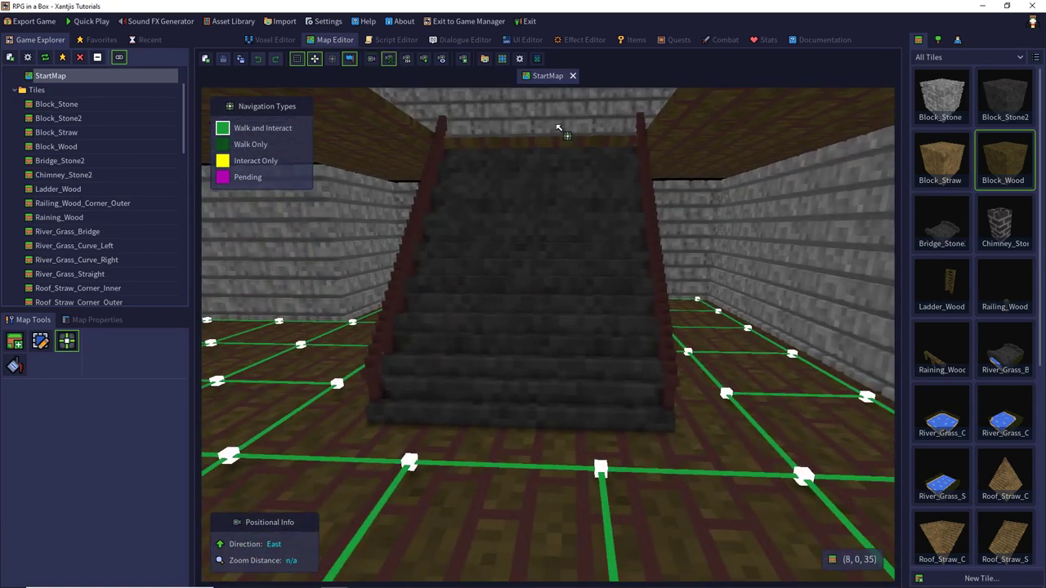
drag(599, 466, 593, 152)
drag(408, 462, 512, 143)
drag(475, 325, 558, 326)
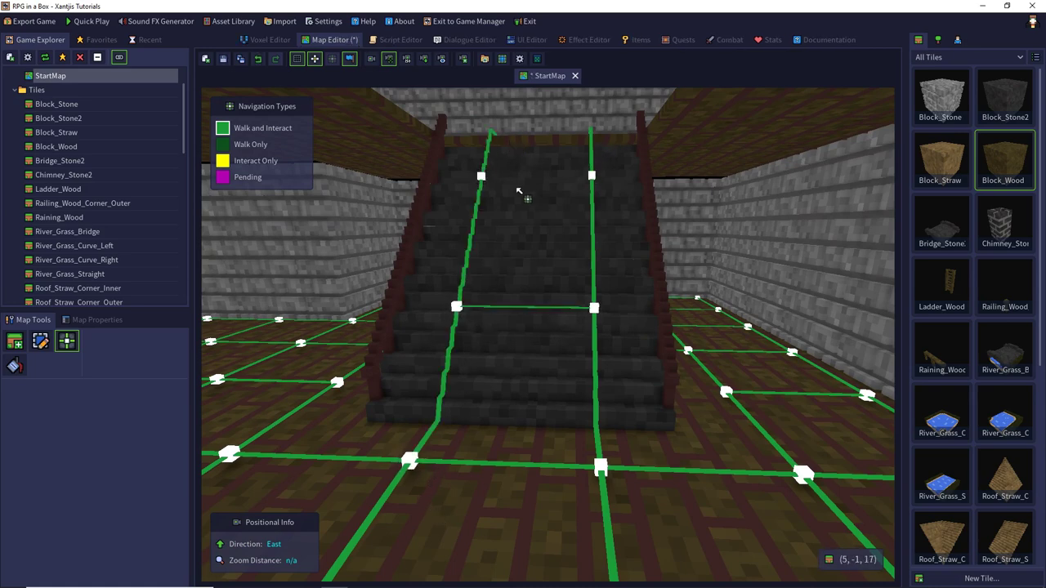
drag(516, 191, 578, 197)
- Connect the upper staircase to the floors at both ends with two cross-linked Walk and Interact navigation paths
middle_drag(559, 244, 574, 377)
middle_drag(576, 444, 592, 390)
key(w)
right_drag(594, 393, 593, 261)
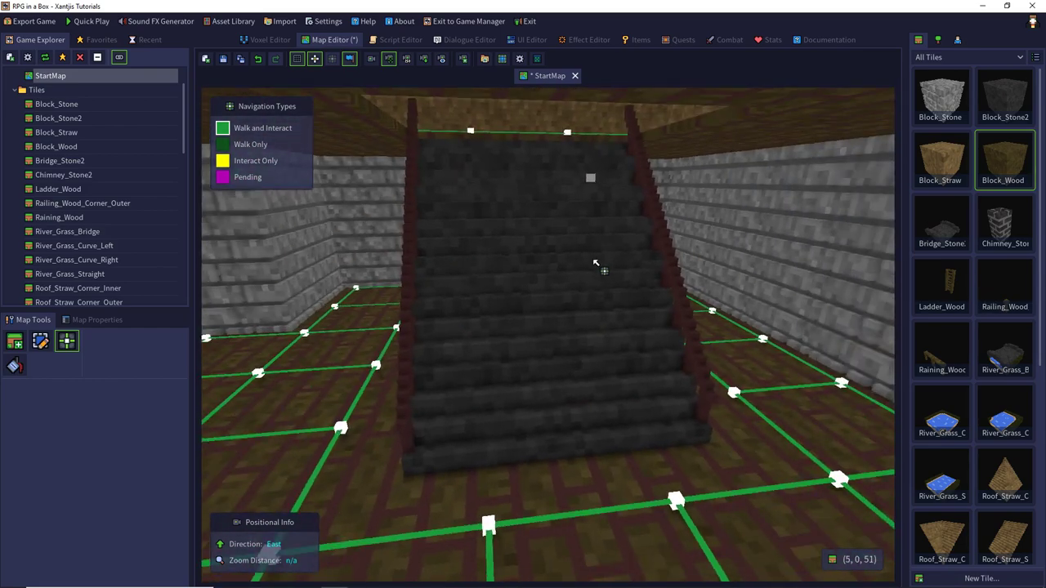
drag(490, 521, 469, 211)
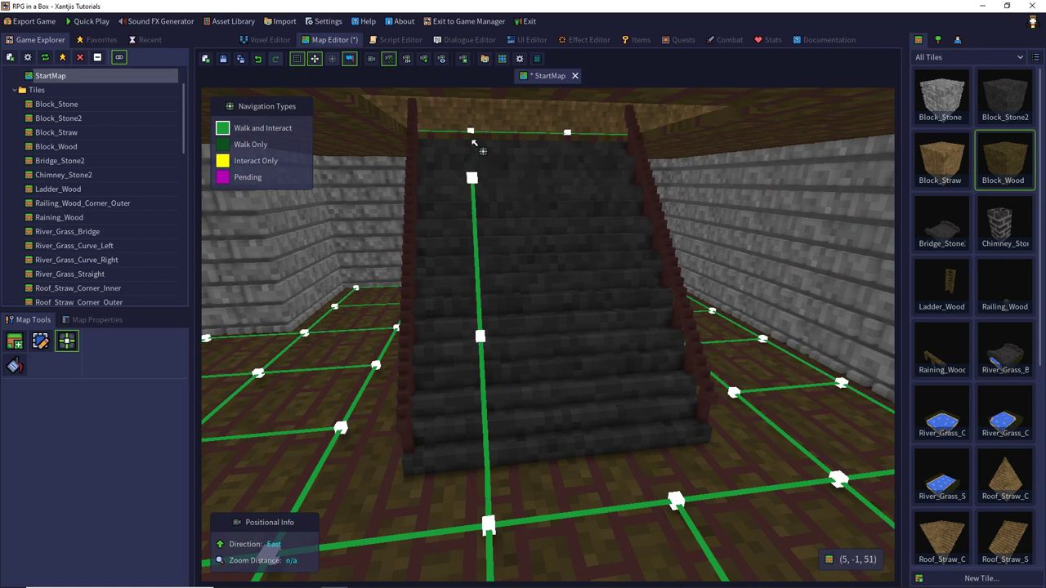
drag(567, 139, 696, 464)
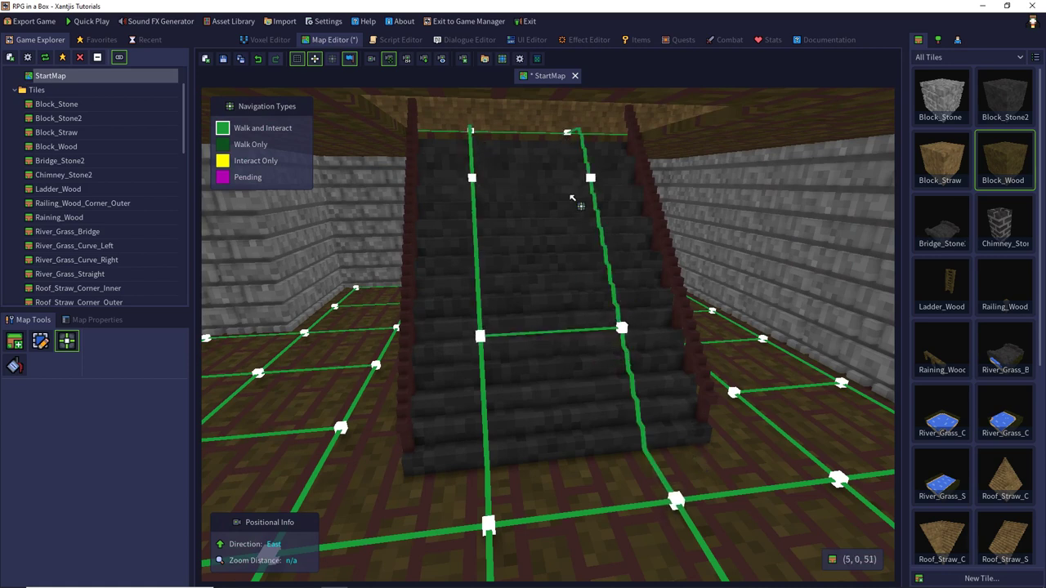
- Run a quick play test and send the character through the house's front door
click(92, 25)
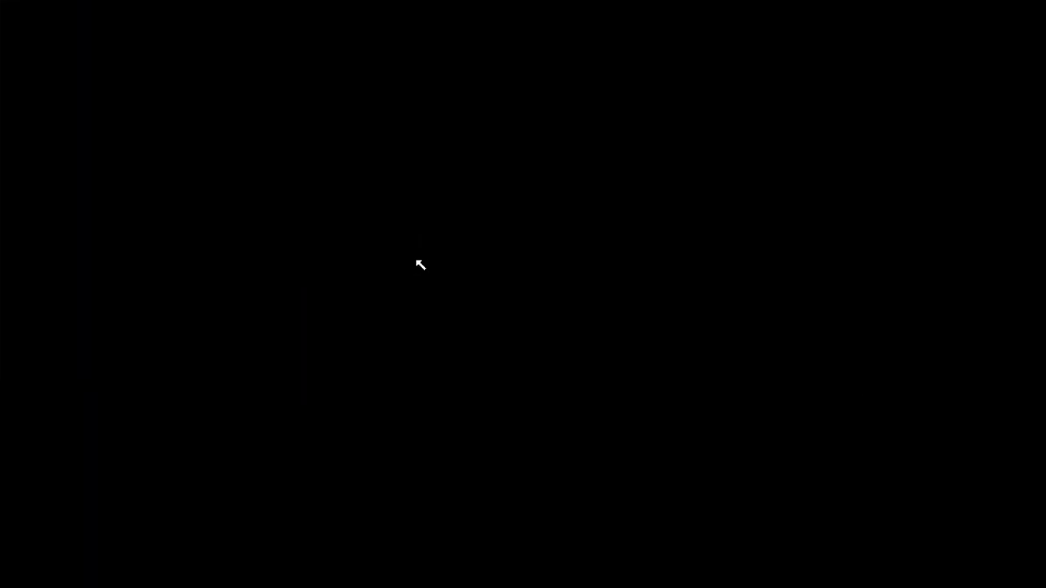
click(163, 117)
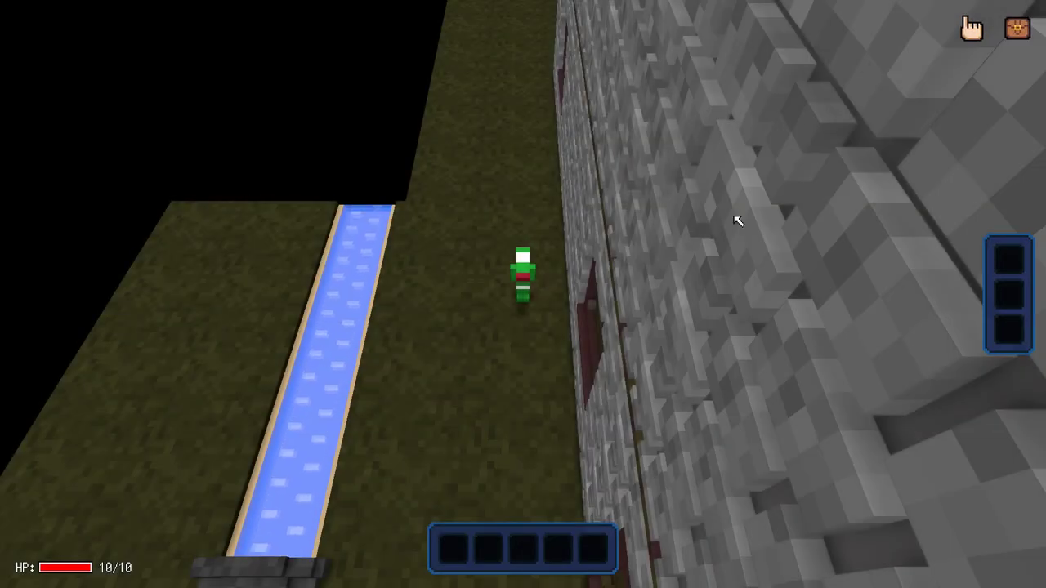
middle_drag(544, 290, 610, 240)
click(689, 253)
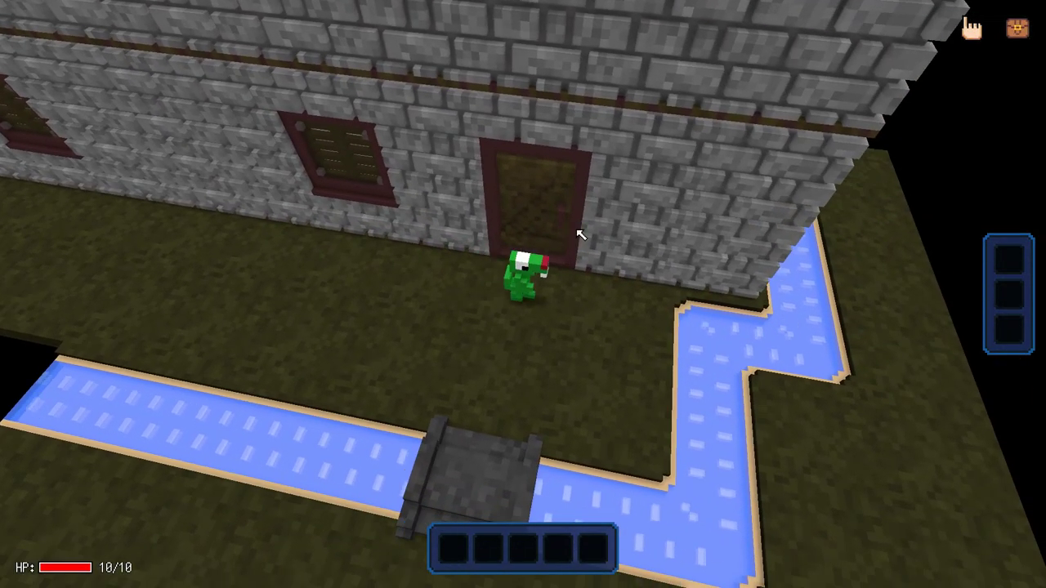
click(564, 236)
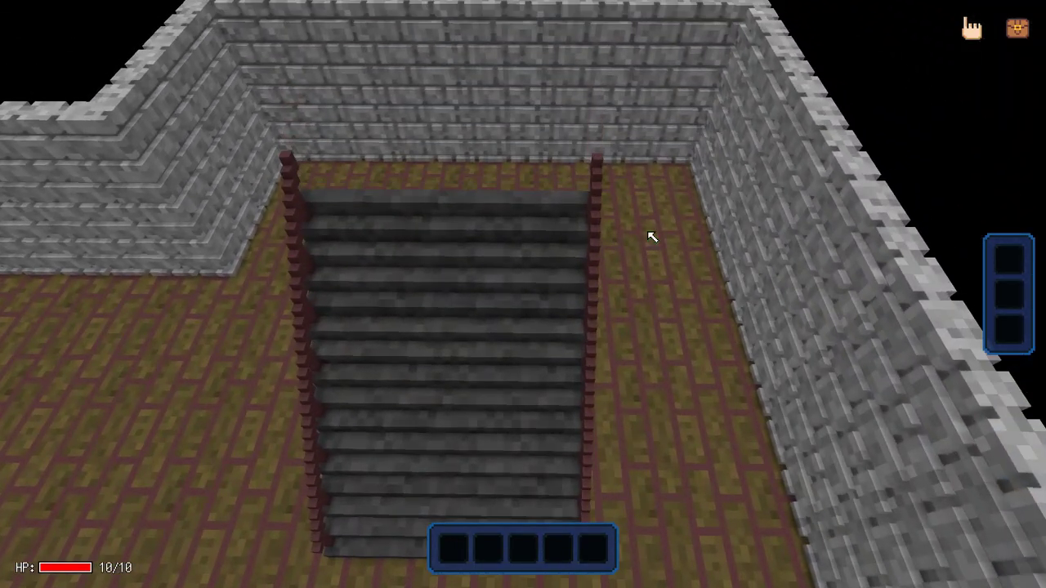
- Test walking the character up and down the house's staircases, and quit the game preview
middle_drag(652, 236, 529, 211)
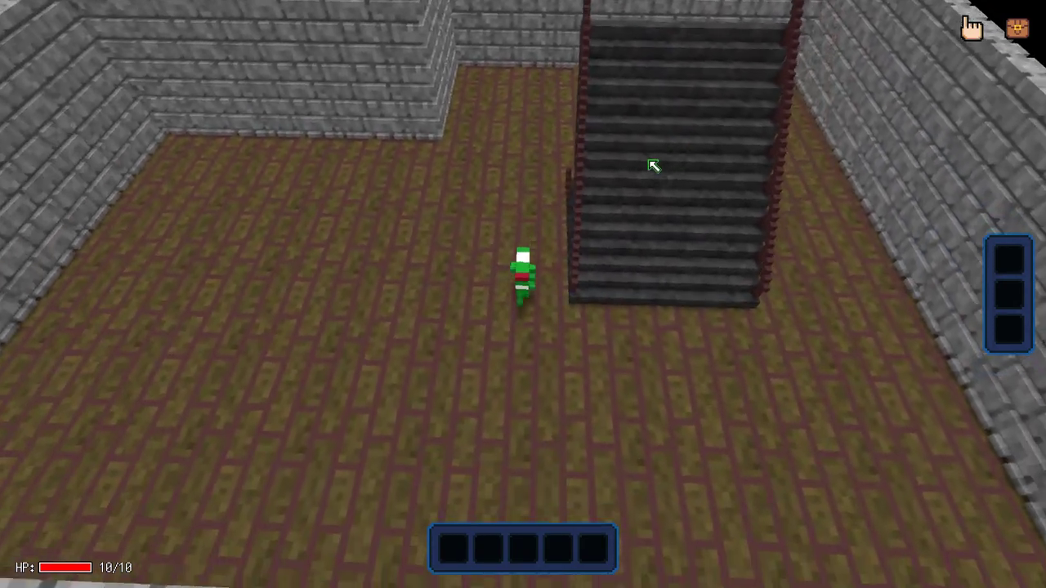
key(d)
key(w)
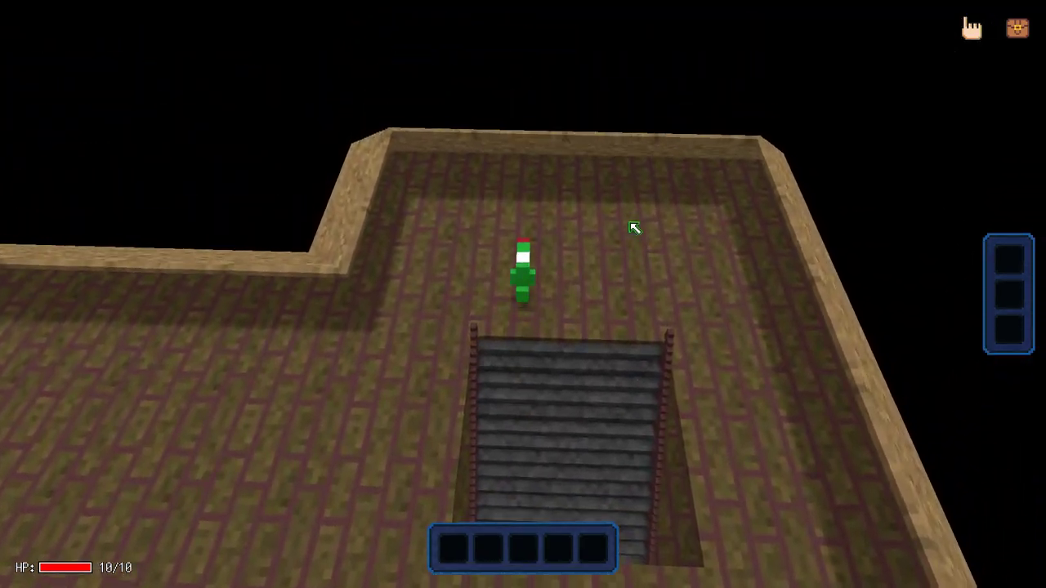
middle_drag(634, 228, 357, 187)
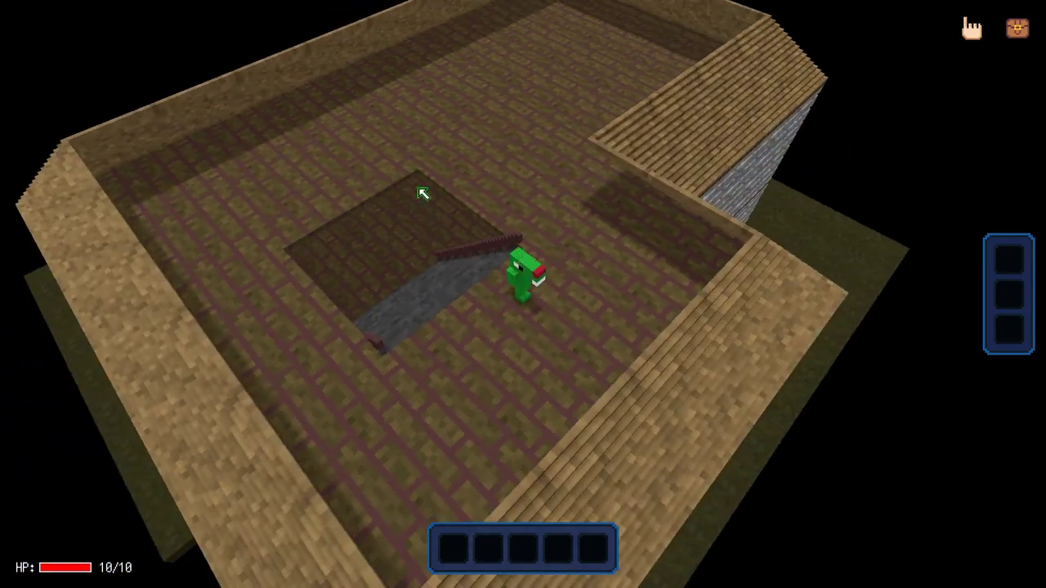
middle_drag(423, 194, 350, 187)
key(w)
middle_drag(450, 215, 484, 204)
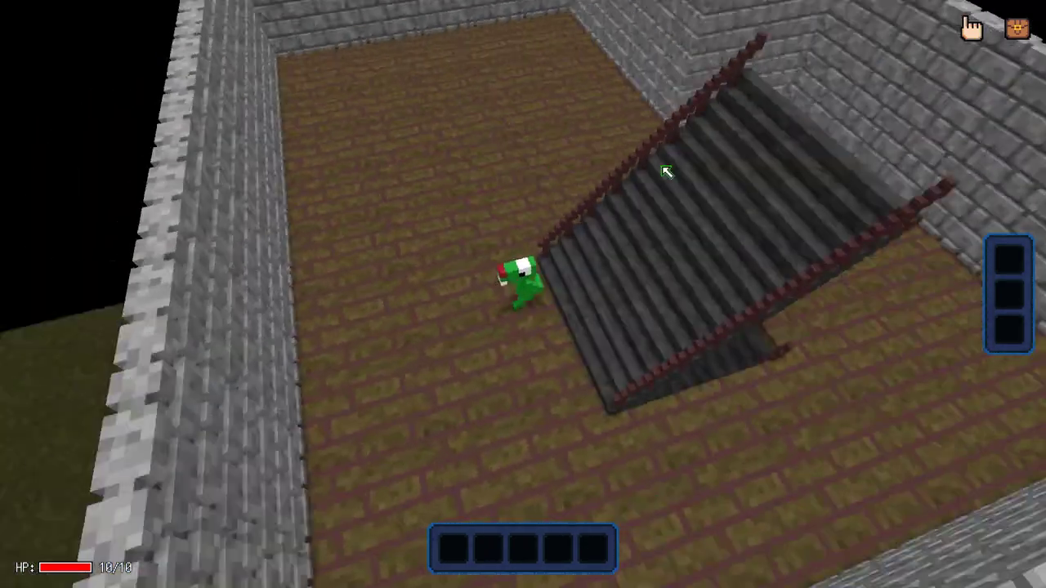
key(Escape)
click(116, 202)
click(420, 326)
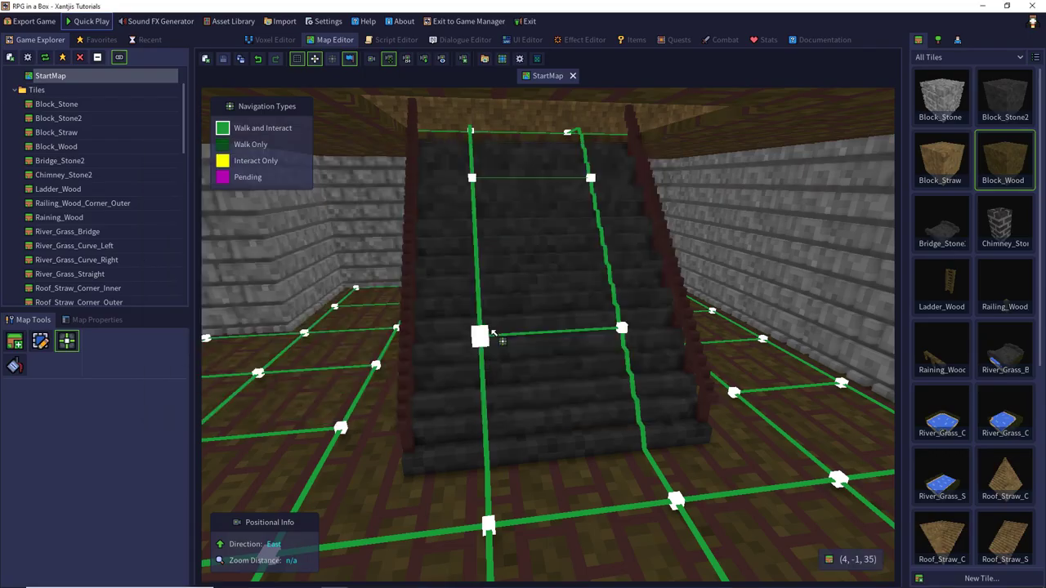
- Place rotated Raining_Wood railing tiles along one side of the middle floor's stair opening at height 35
click(944, 343)
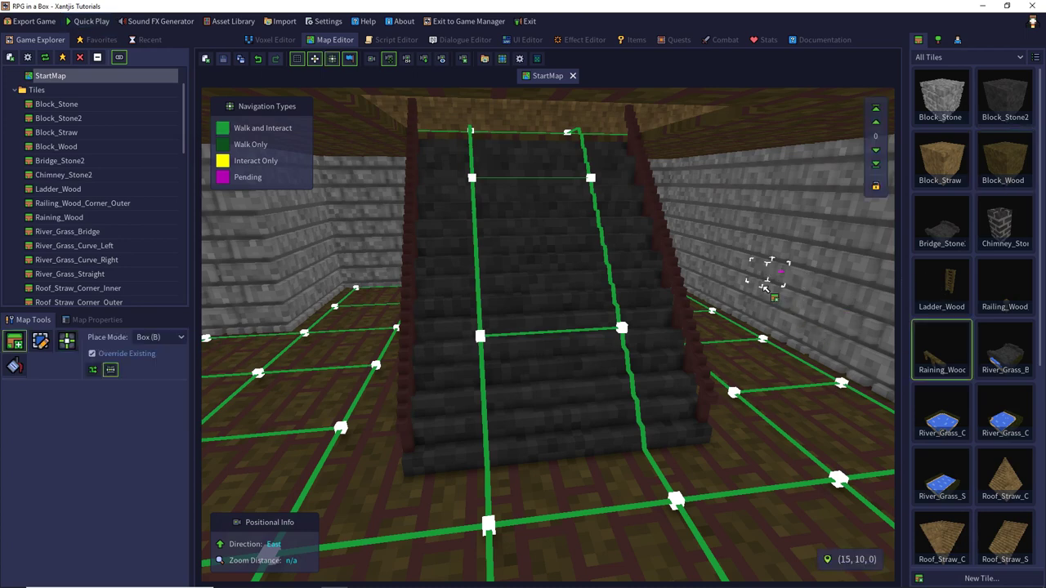
middle_drag(763, 286, 609, 313)
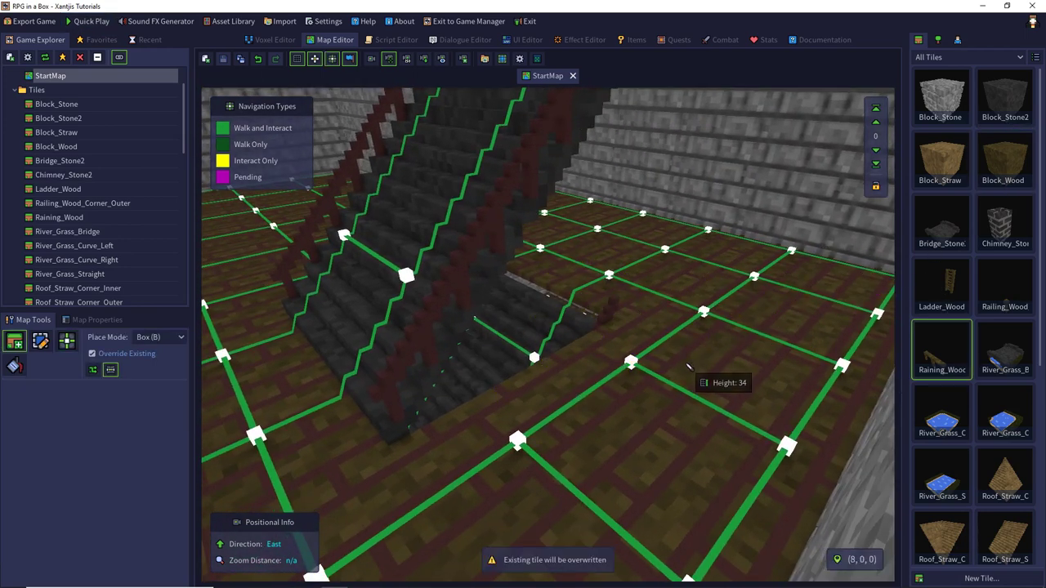
key(r)
key(r)
click(610, 366)
click(519, 418)
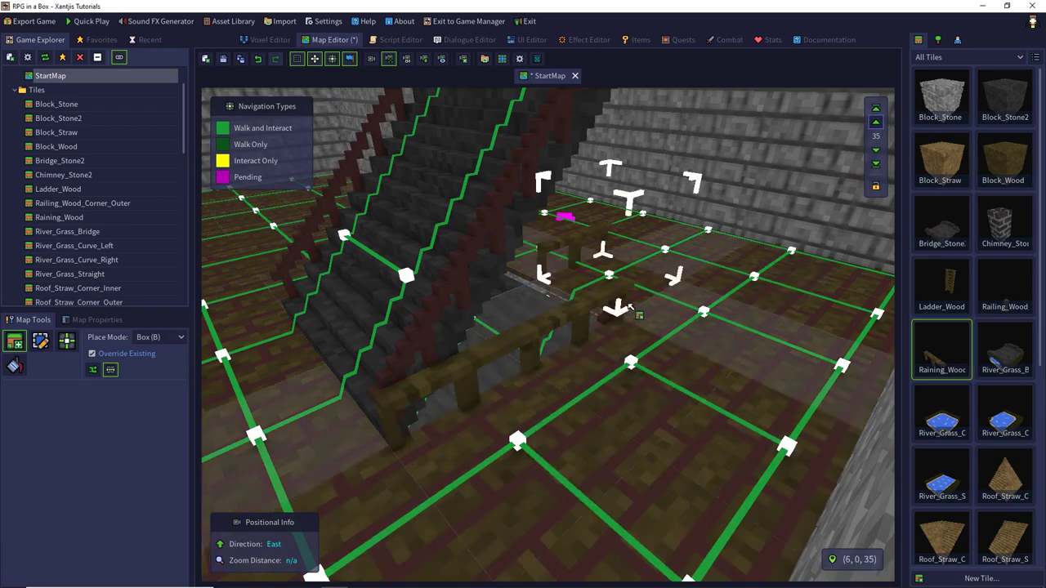
- Try to place rotated Raining_Wood railings across the end of the opening where the lower stairs exit
middle_drag(666, 286, 298, 304)
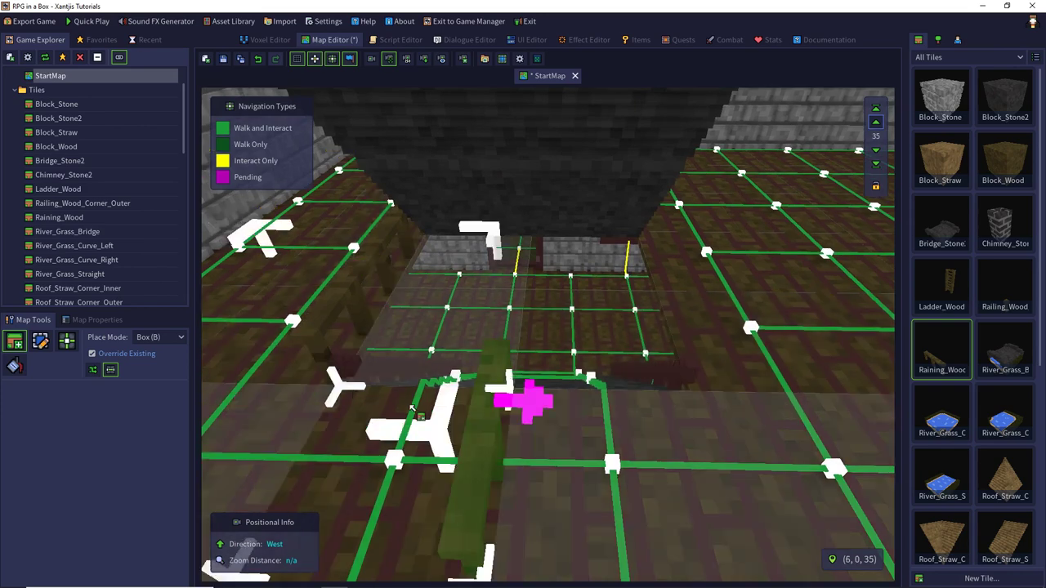
key(r)
key(r)
key(r)
click(411, 408)
click(557, 416)
- Undo the railings across the stair exit and line the opening's opposite long side with Raining_Wood railings at height 35
middle_drag(708, 272, 599, 272)
key(r)
key(r)
key(r)
click(599, 271)
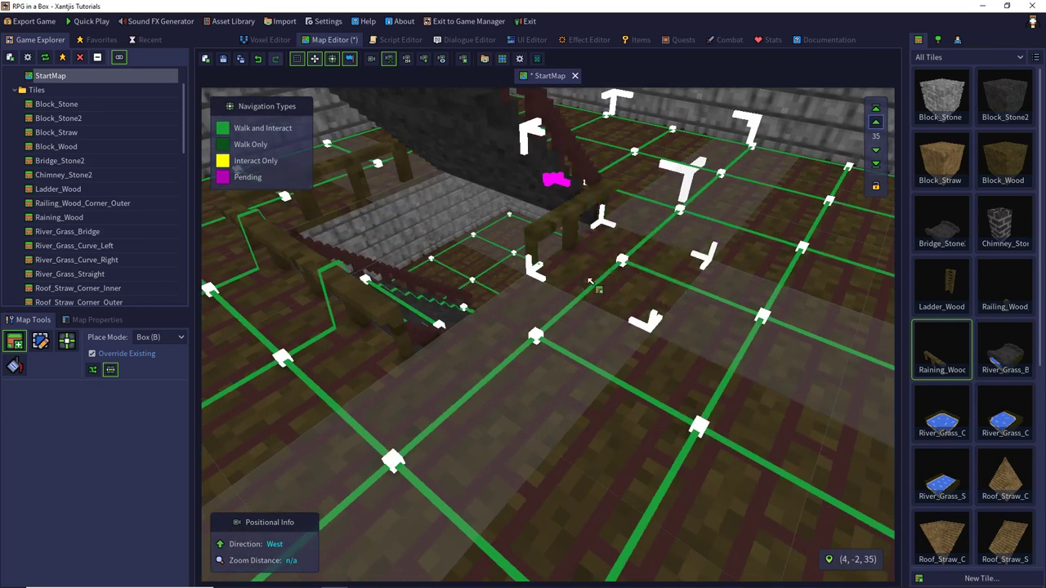
click(260, 59)
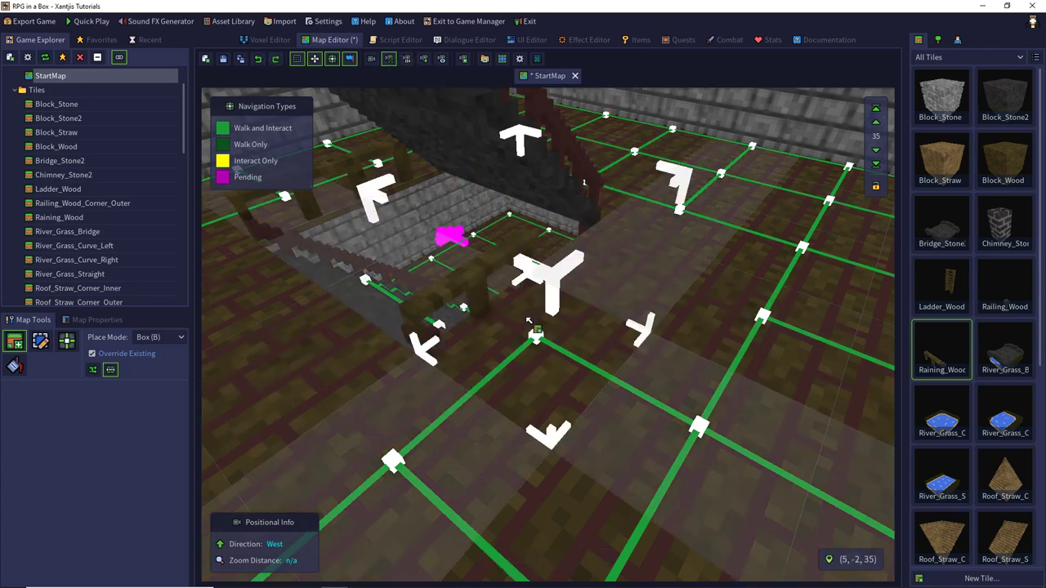
click(569, 292)
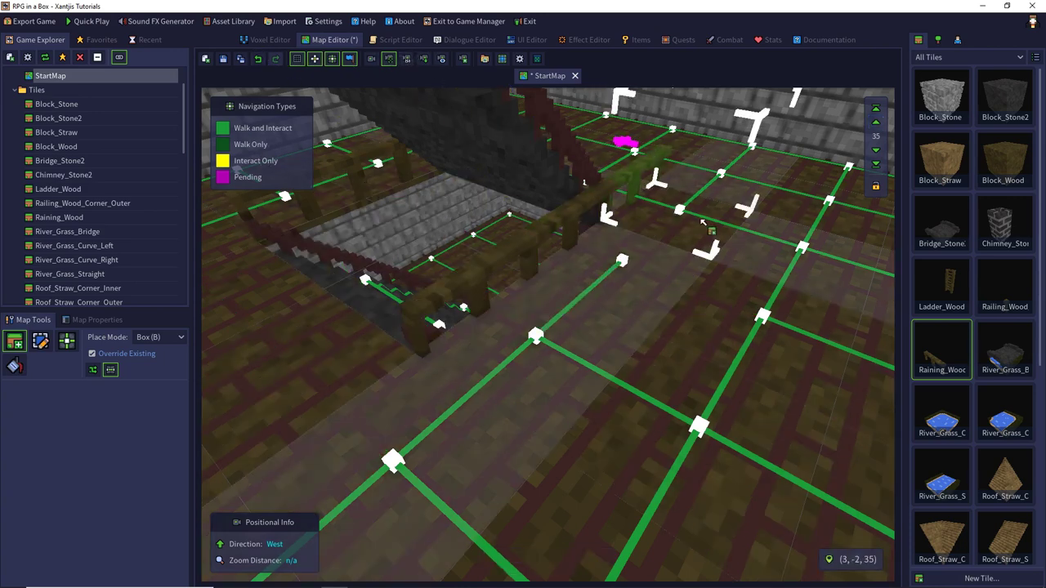
- Set the tile placement height to 68 for the railings around the top floor's stair opening
middle_drag(661, 217, 653, 187)
key(w)
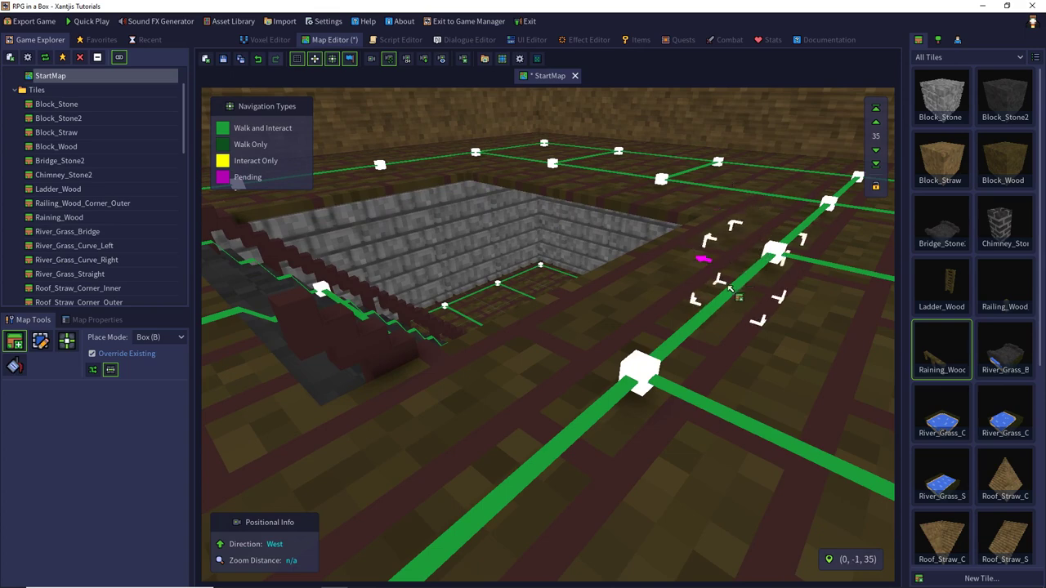
ctrl+click(721, 290)
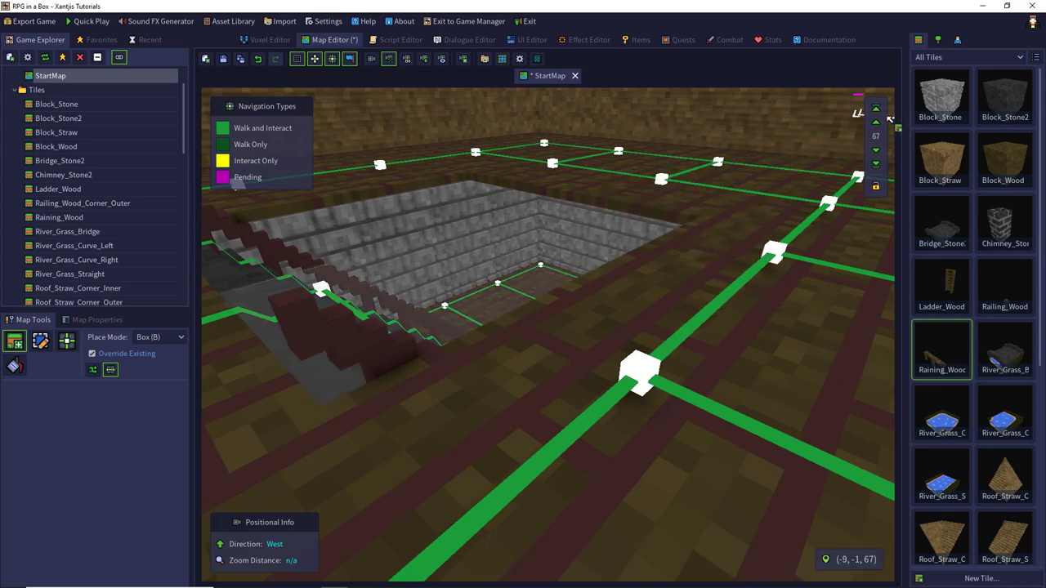
click(876, 123)
scroll(736, 248, up, 5)
scroll(671, 269, down, 5)
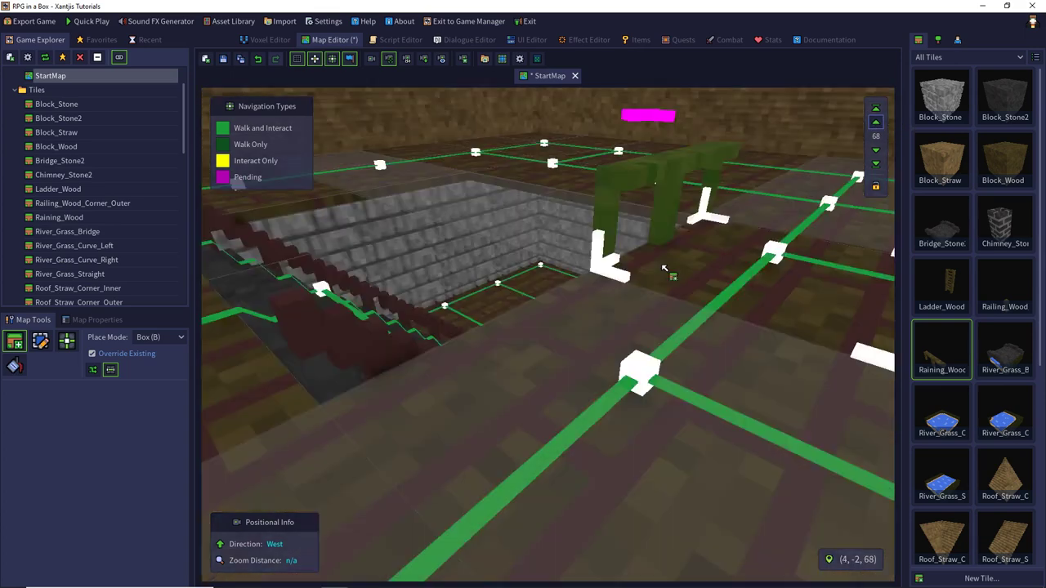
scroll(733, 262, up, 3)
scroll(739, 263, up, 3)
scroll(748, 278, up, 4)
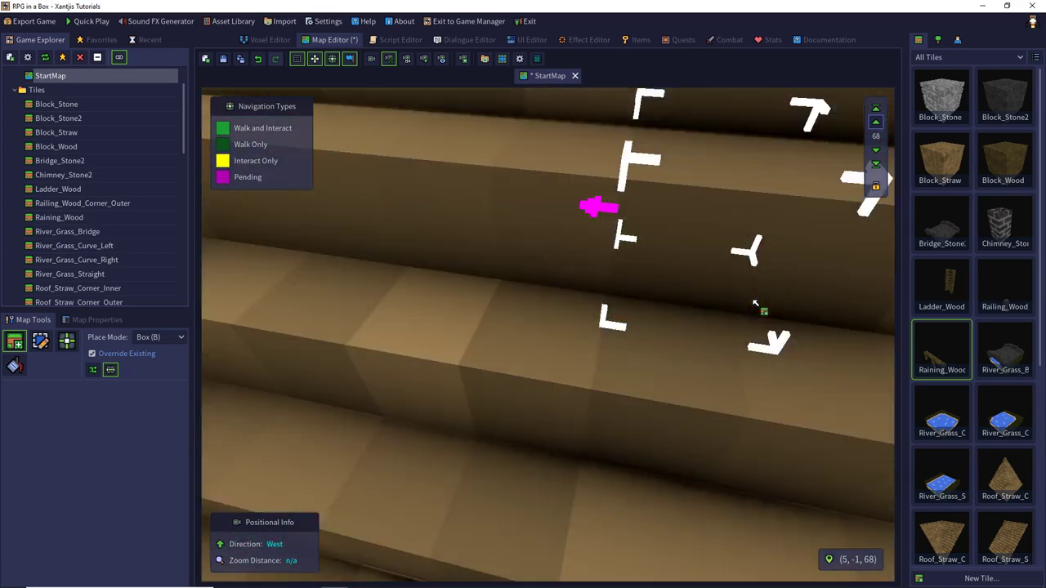
- Hide the Level3-hide group so the top floor can be edited without the roof
click(88, 317)
click(84, 484)
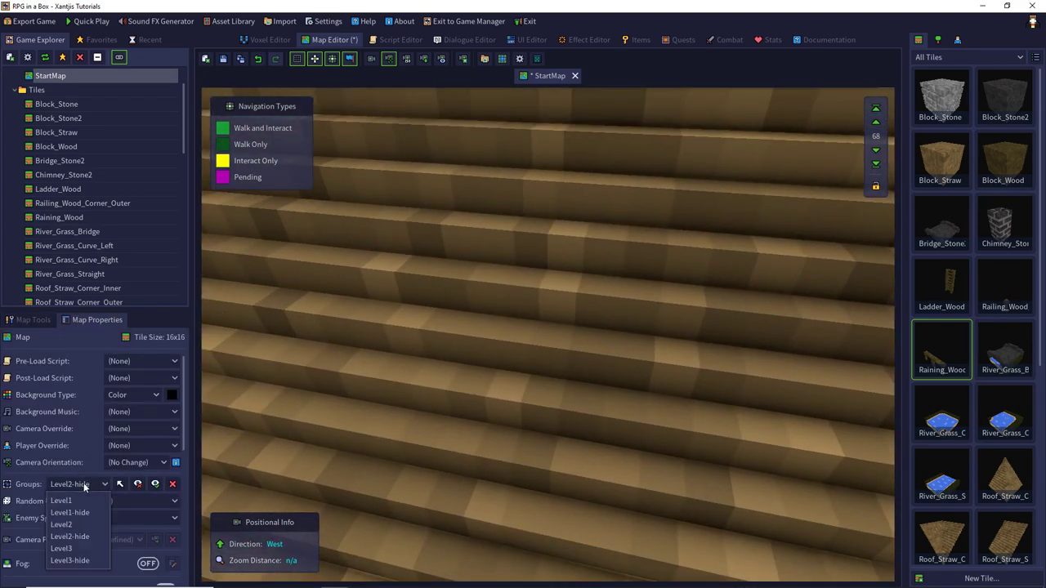
click(70, 560)
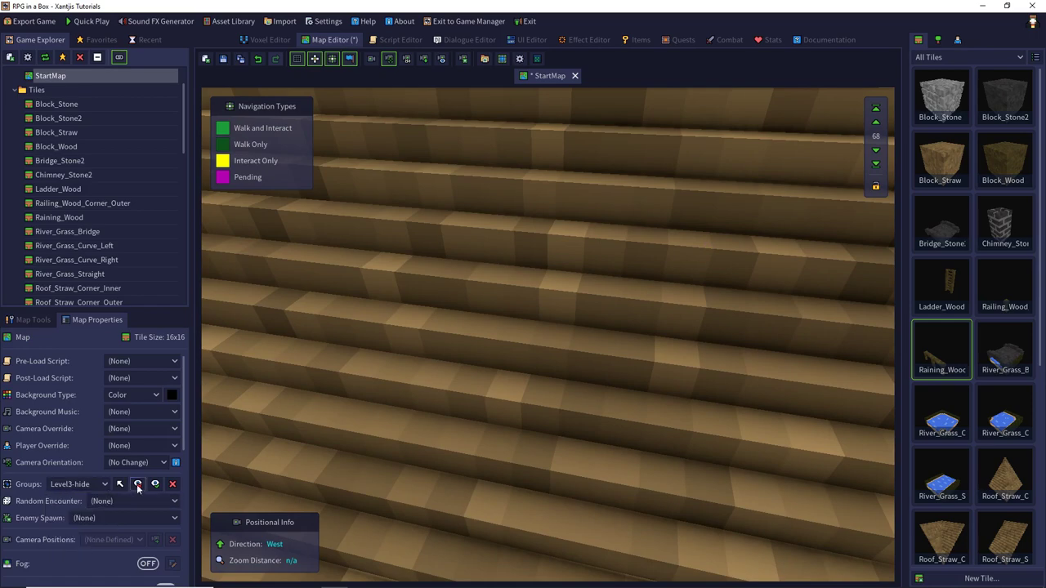
click(137, 483)
- Enclose the top floor's stair opening on three sides with Raining_Wood railings, leaving the stair exit open
middle_drag(623, 341, 553, 385)
scroll(545, 362, down, 3)
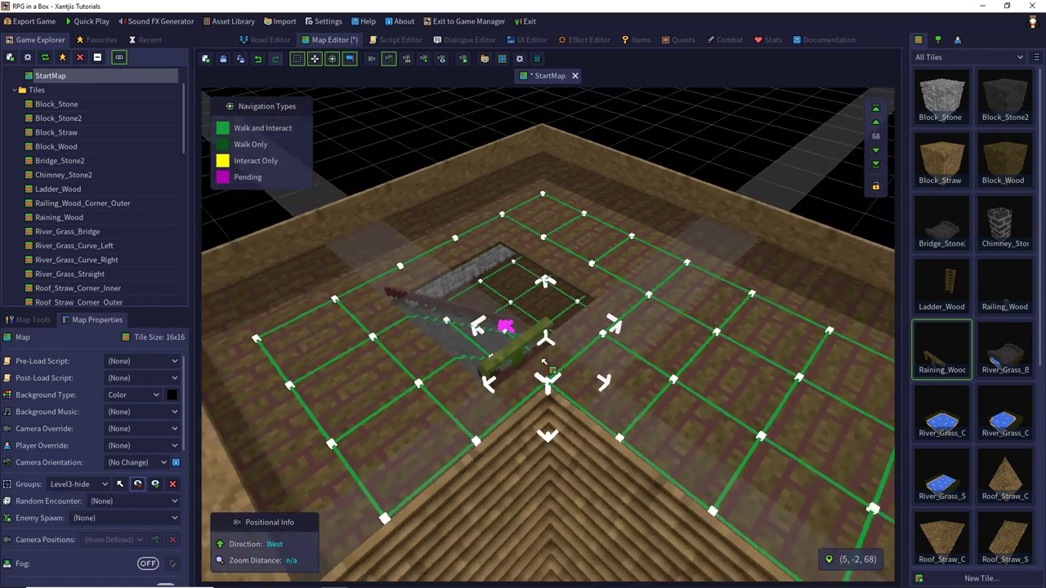
right_drag(545, 362, 572, 348)
click(533, 411)
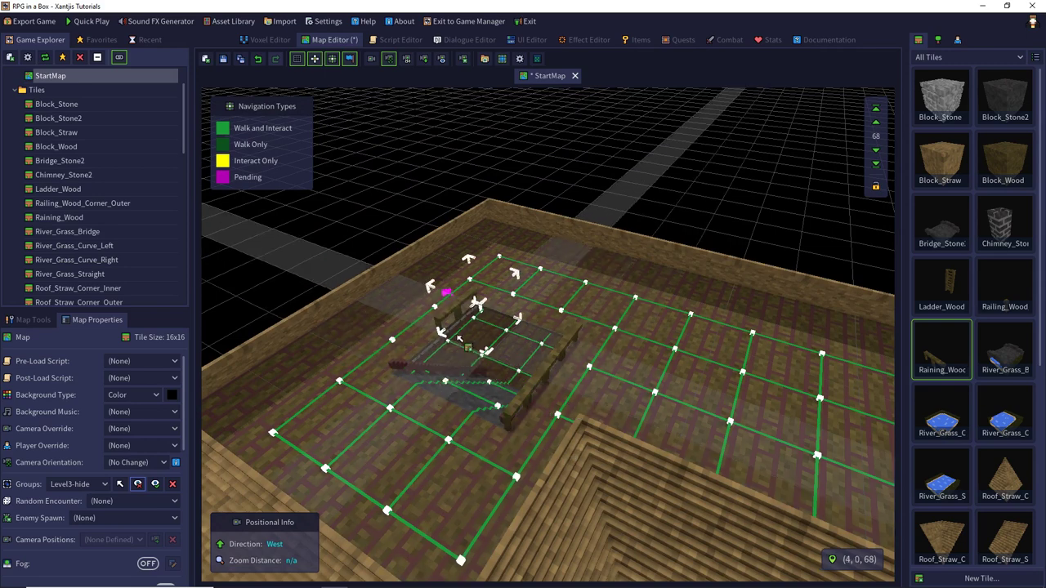
key(r)
key(r)
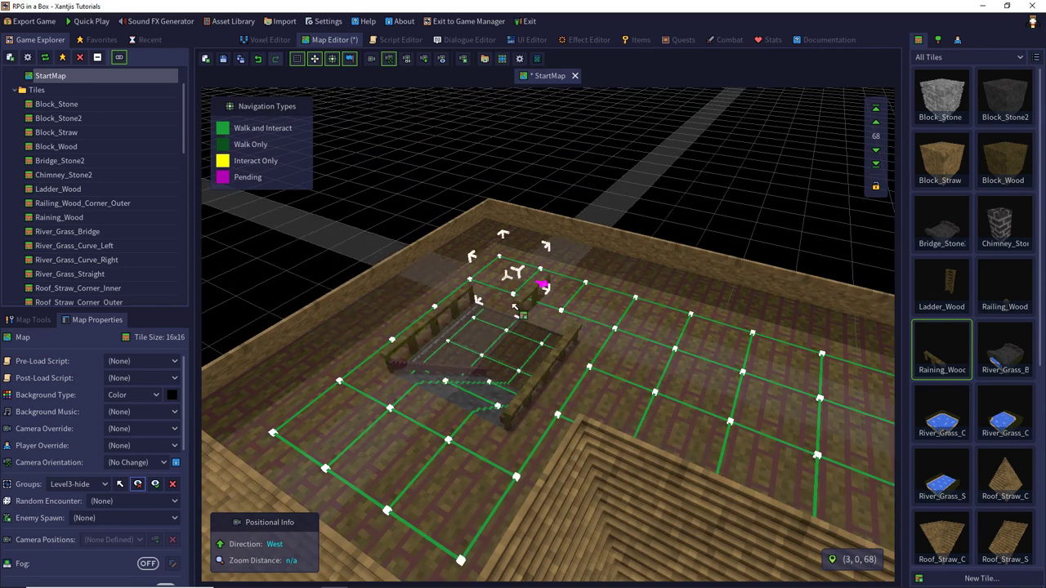
click(546, 314)
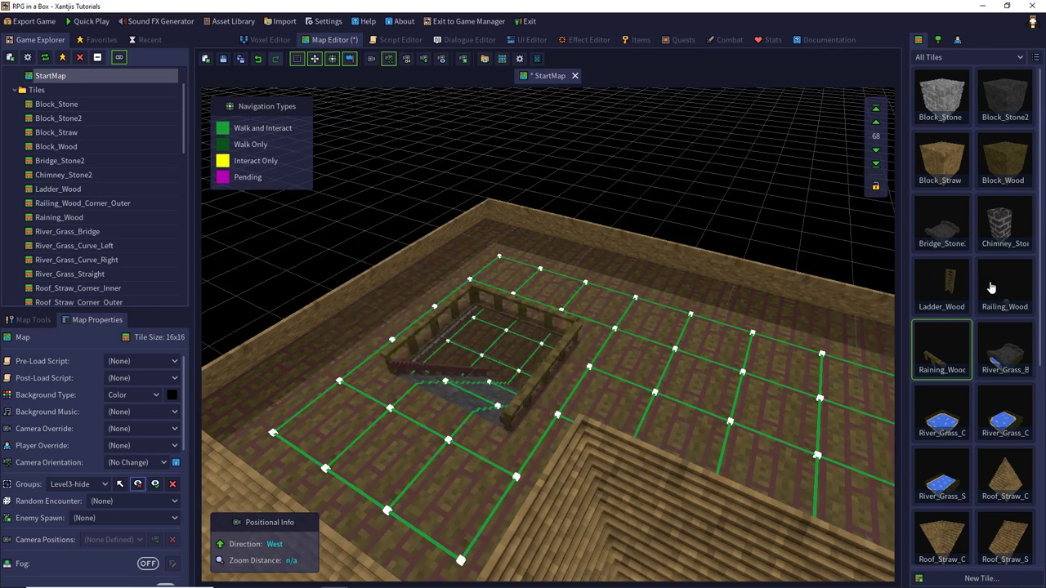
- Save and close StartMap, and open the Ladder_Wood tile model to view it
click(991, 287)
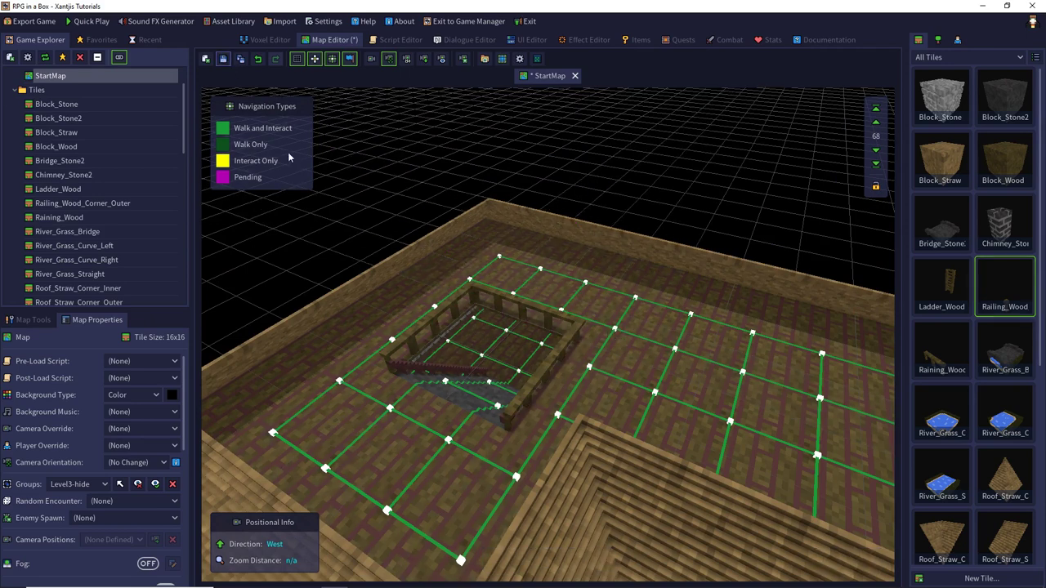
key(ctrl+s)
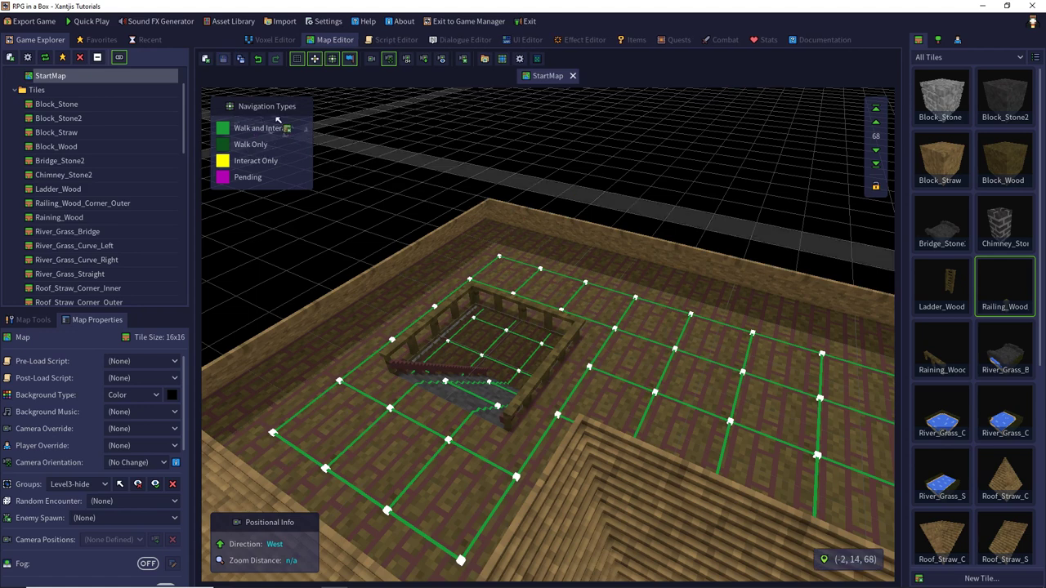
click(573, 76)
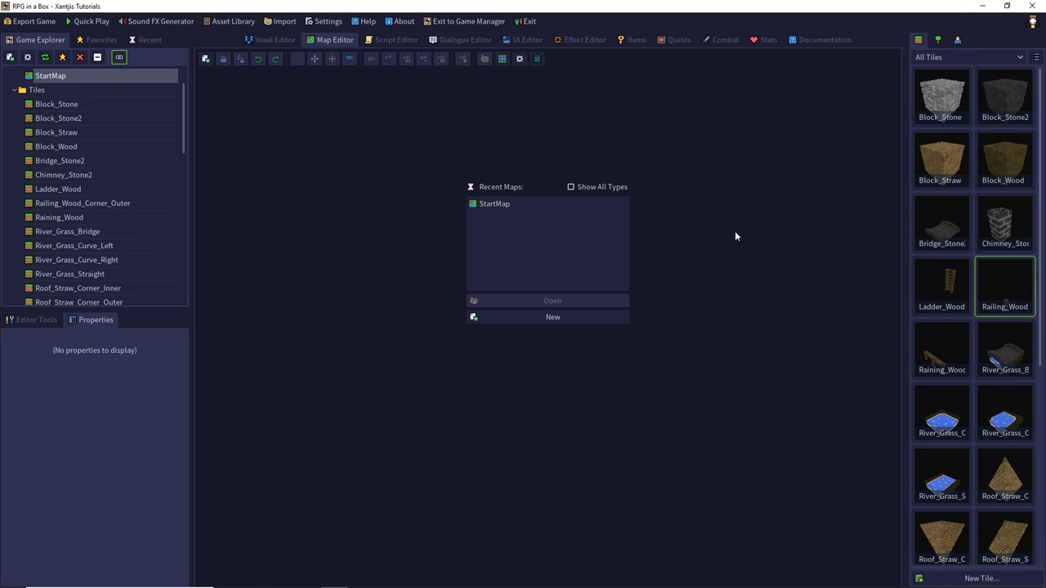
double_click(950, 292)
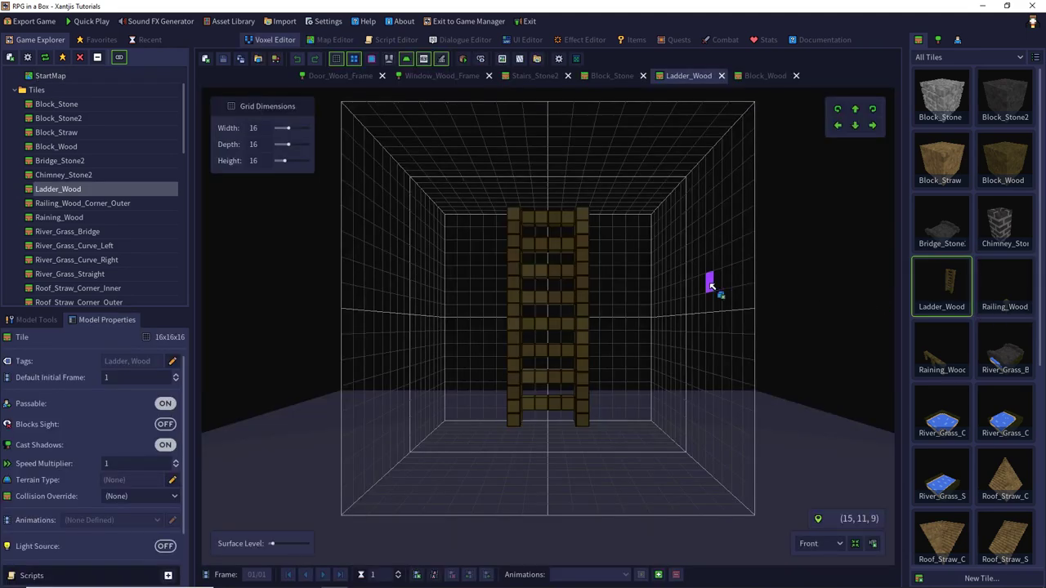
middle_drag(709, 283, 721, 342)
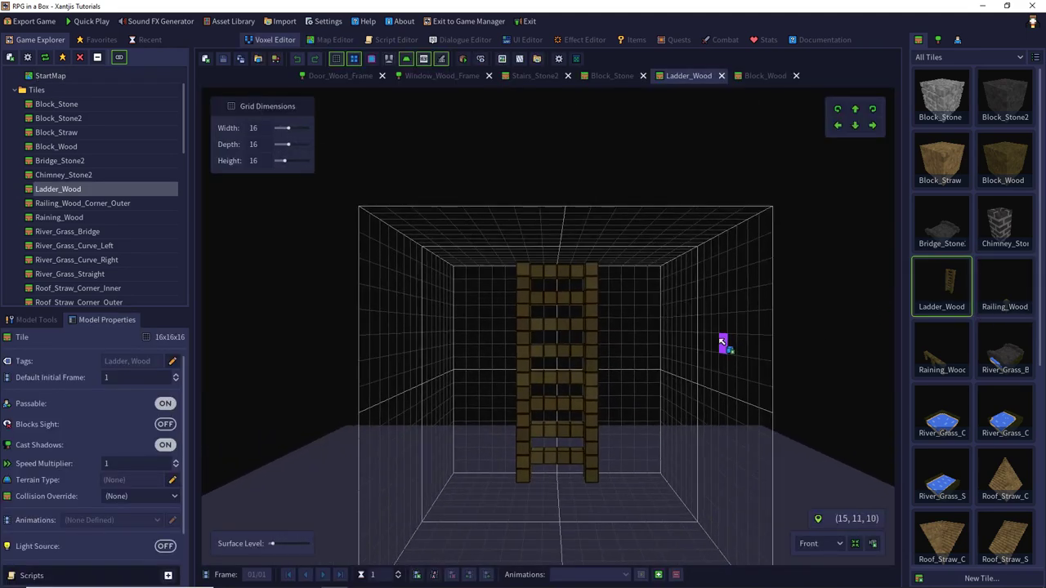
- Search the documentation for "clim", view the Climbing article, and close the open documentation pages
click(365, 22)
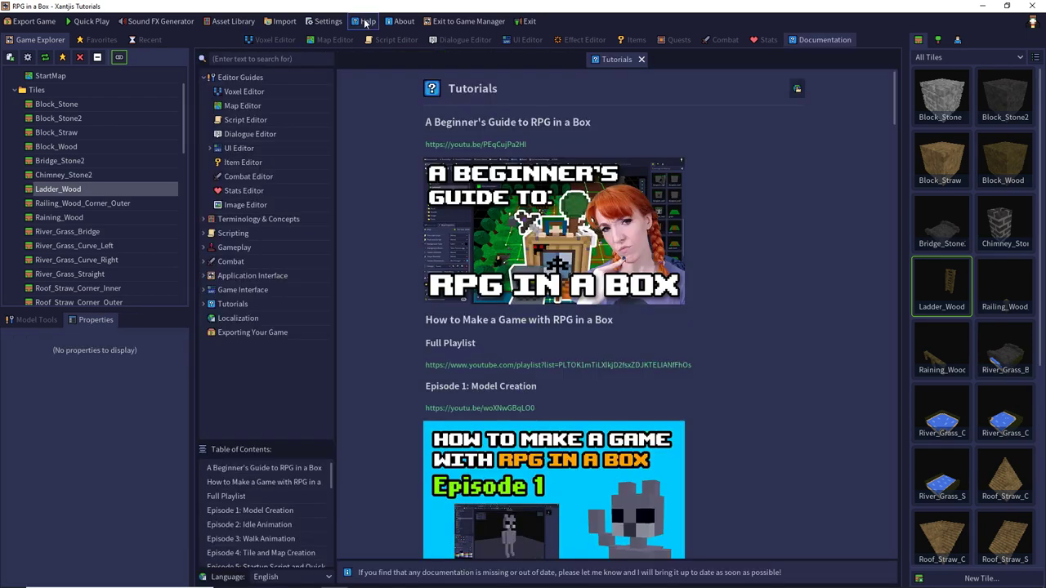
click(247, 59)
text(clib)
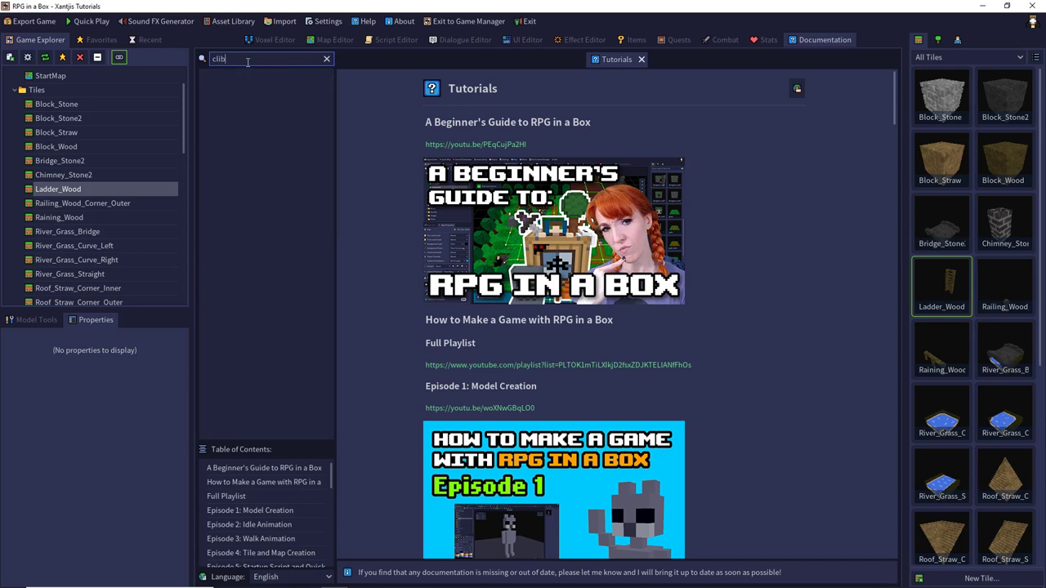
key(BackSpace)
text(m)
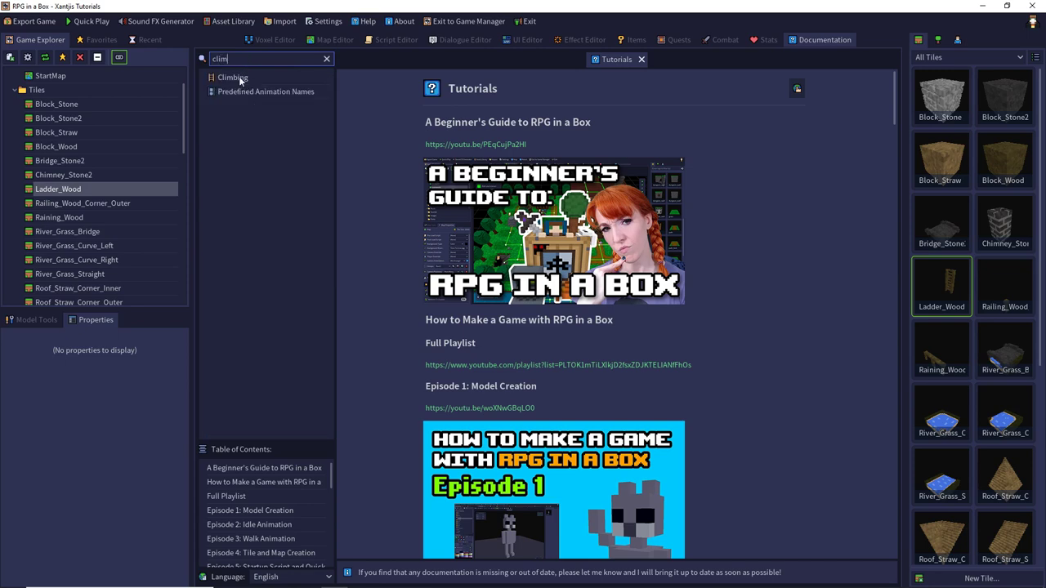
click(240, 80)
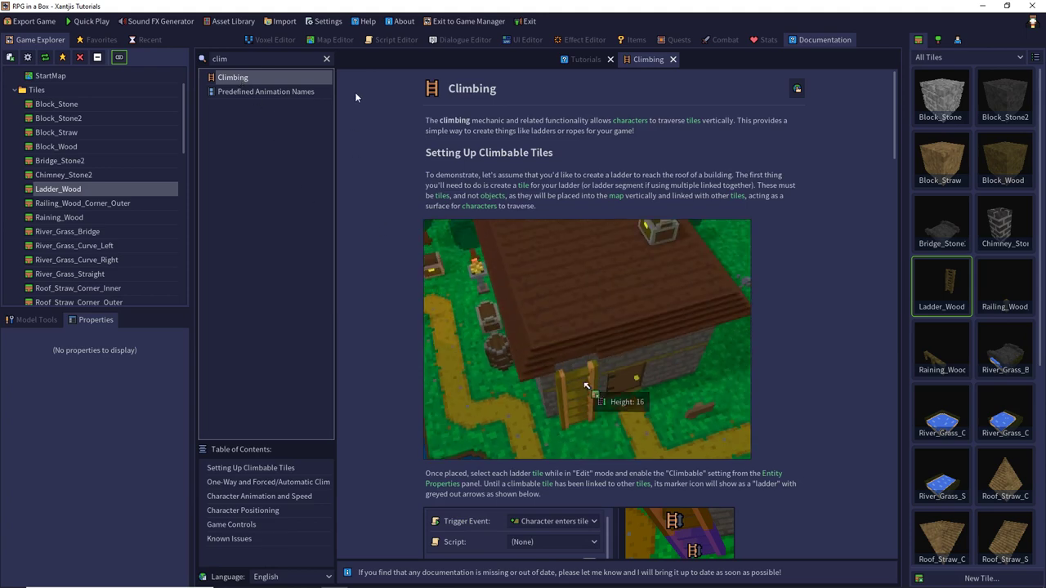
click(672, 59)
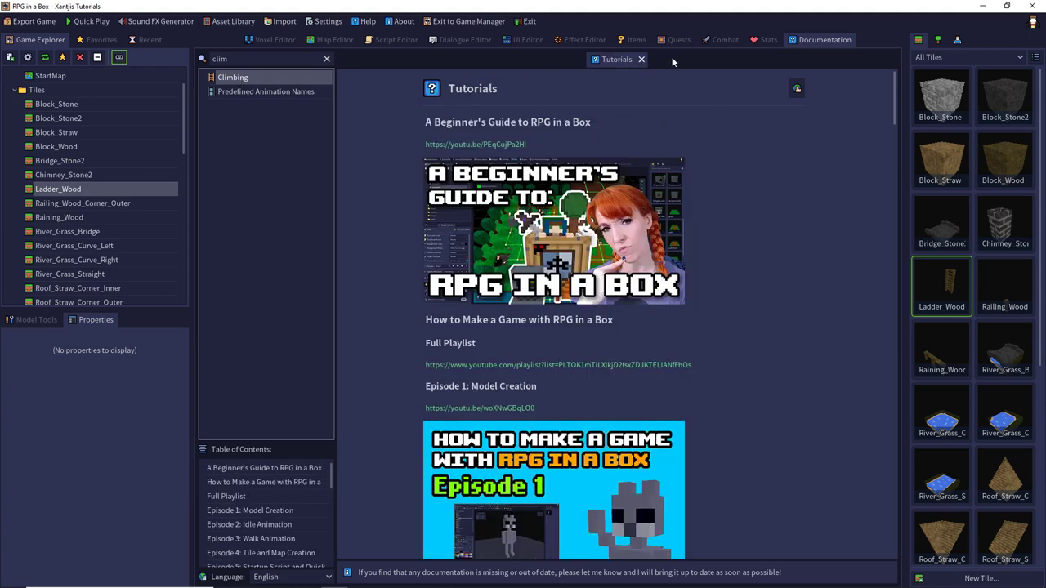
click(641, 59)
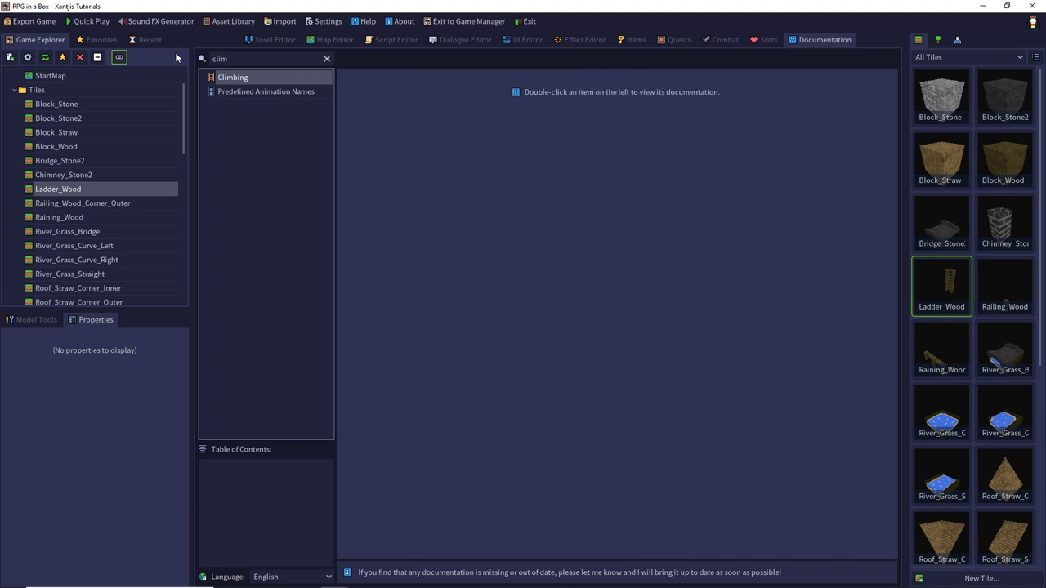
- Reopen StartMap in the map editor and use the free camera to reach the house's outside corner with the wall recess
double_click(961, 282)
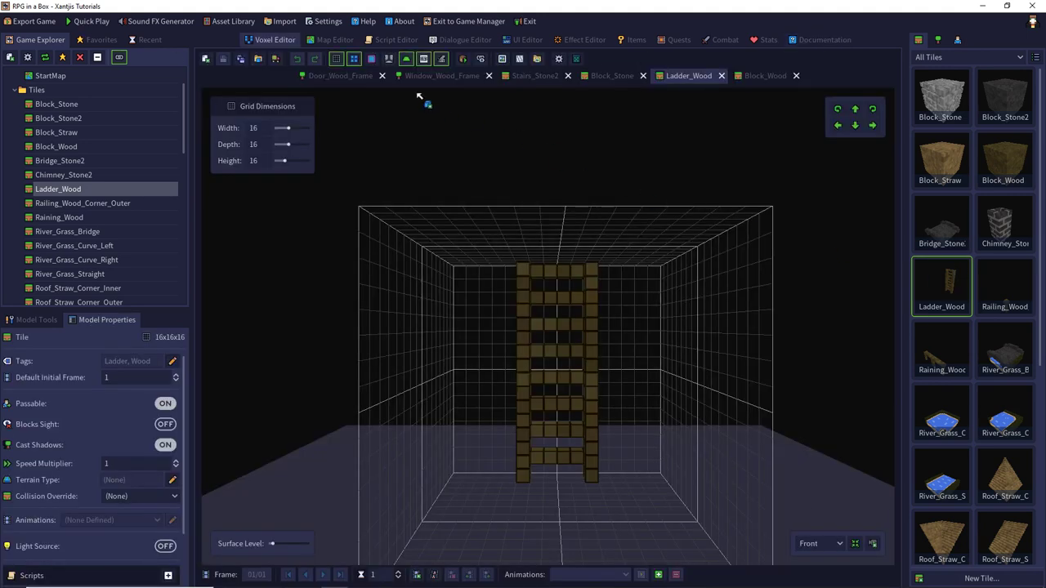
click(335, 39)
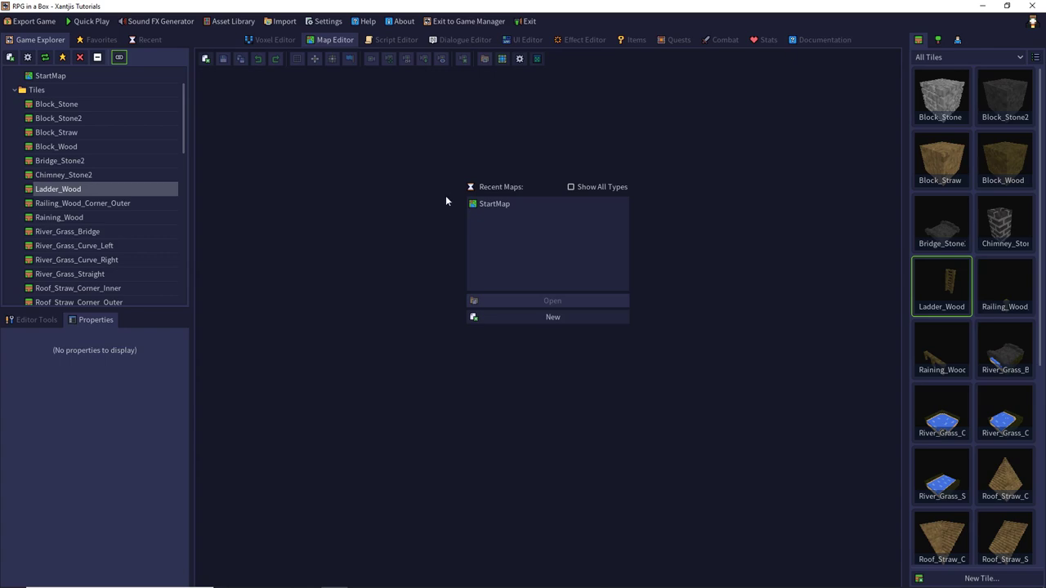
double_click(494, 203)
middle_drag(479, 217, 661, 185)
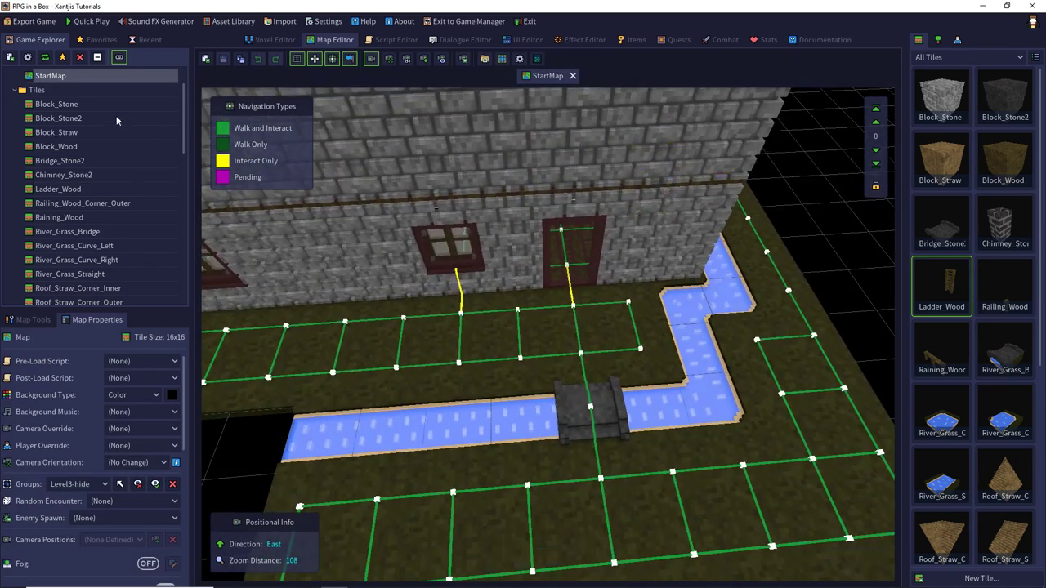
click(388, 59)
mouse_move(486, 214)
middle_down()
mouse_move(462, 180)
mouse_move(535, 175)
mouse_move(615, 205)
mouse_move(793, 199)
mouse_move(850, 216)
mouse_move(841, 204)
mouse_move(604, 282)
middle_up()
key(a)
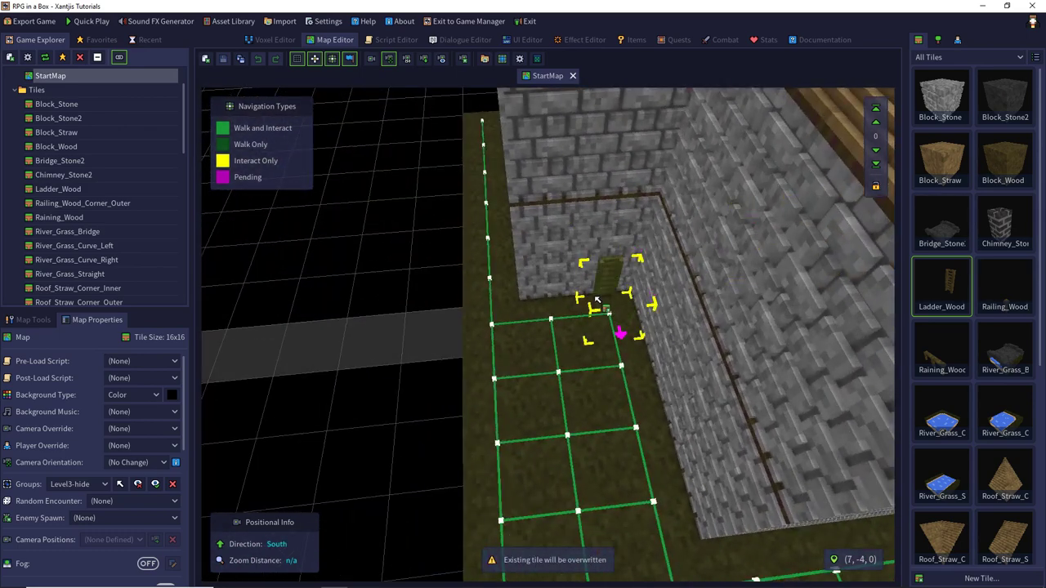
- Place a Ladder_Wood tile against the stone wall in the house's outside recess at (7, -4), height 1, rotated to lie flat on the wall
click(598, 302)
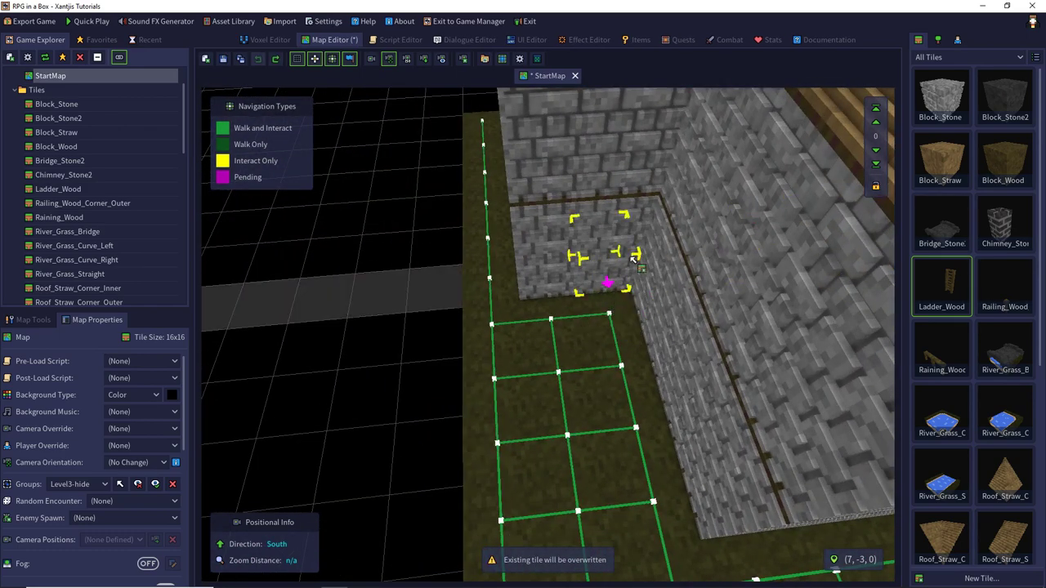
click(875, 123)
click(607, 298)
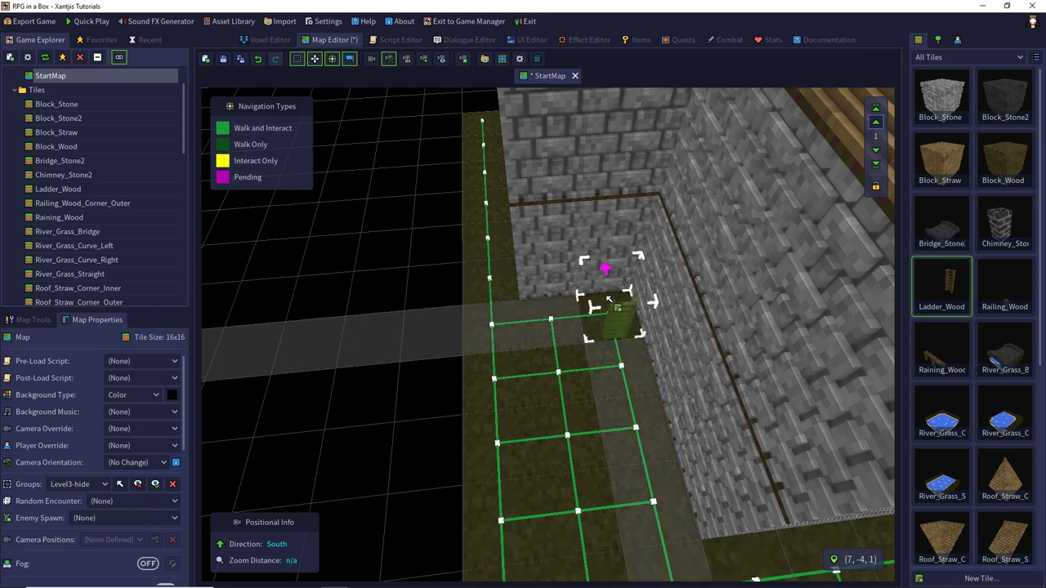
key(r)
key(r)
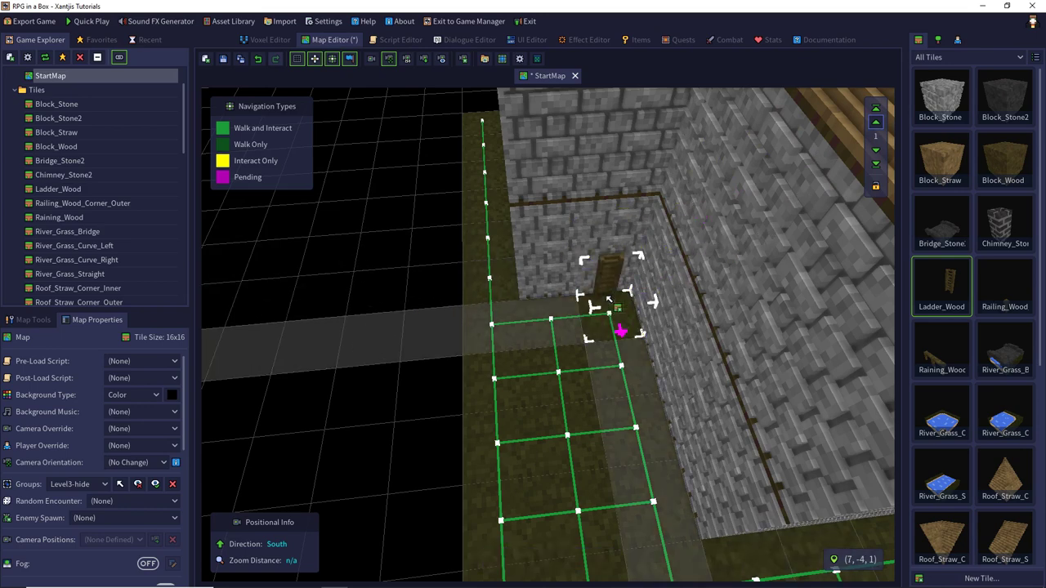
- Stack two more Ladder_Wood tiles above the bottom ladder segment at heights 17 and 33, facing the same way
click(875, 108)
key(r)
key(r)
click(617, 273)
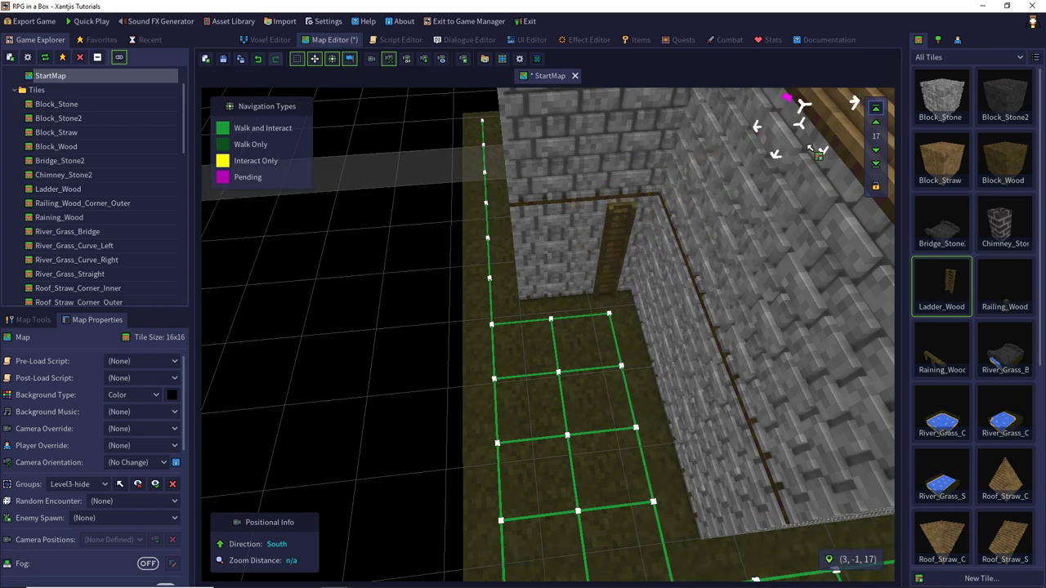
click(874, 110)
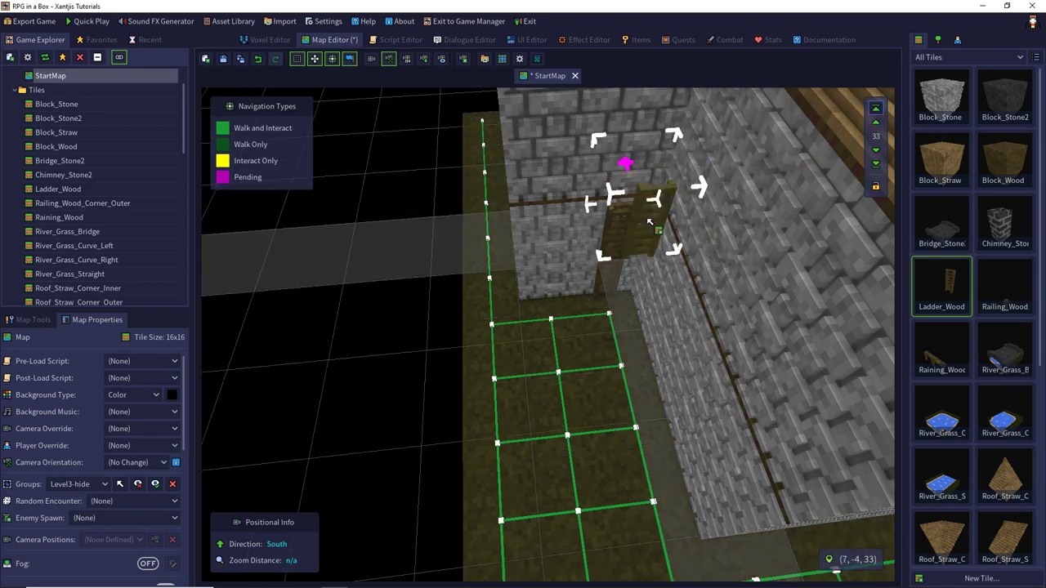
click(651, 223)
- Extend the ladder up to the roof with Ladder_Wood tiles at heights 49 and 65
scroll(652, 223, down, 3)
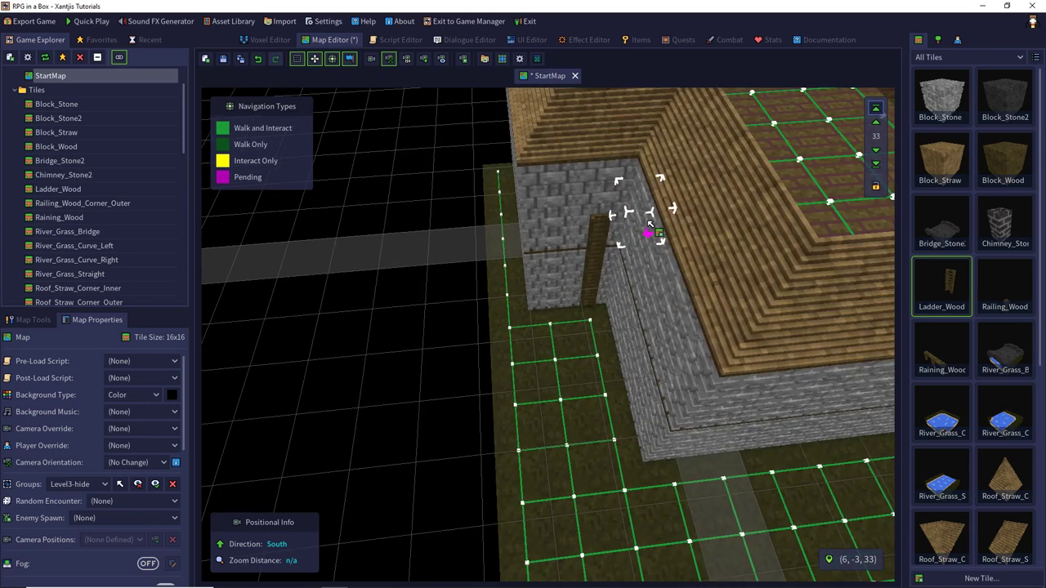
click(875, 108)
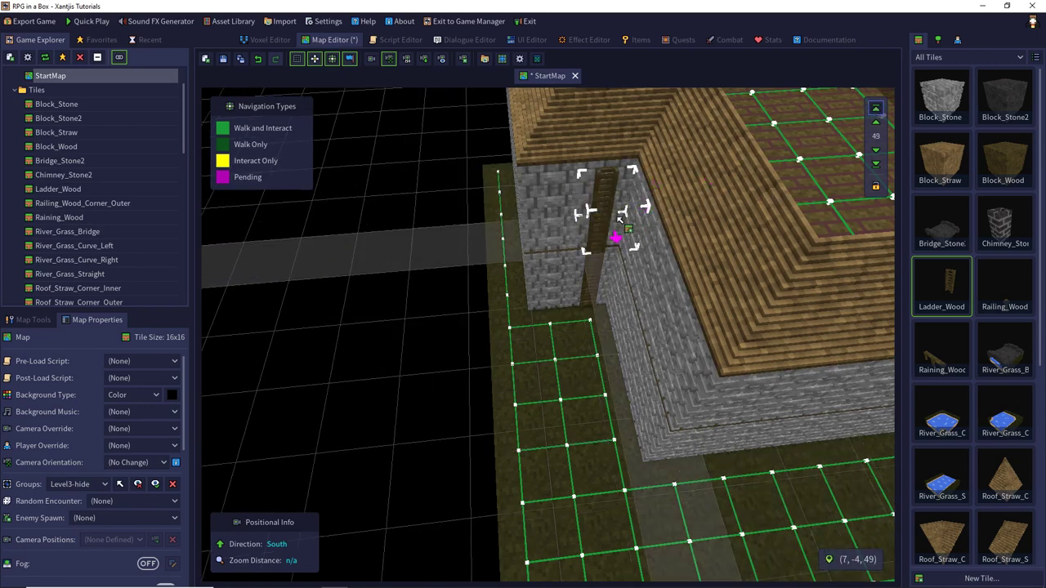
key(Page_Up)
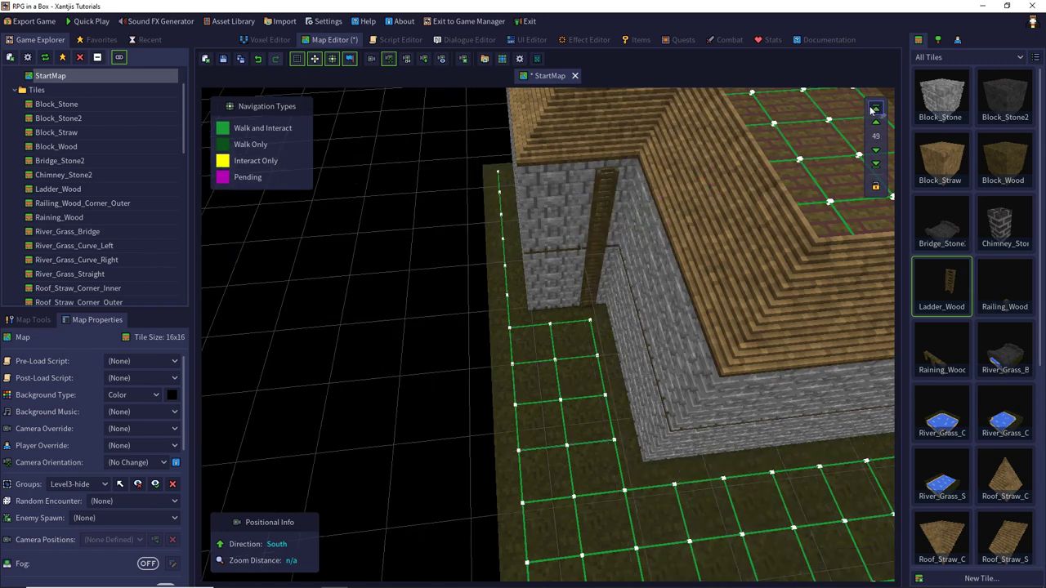
click(615, 195)
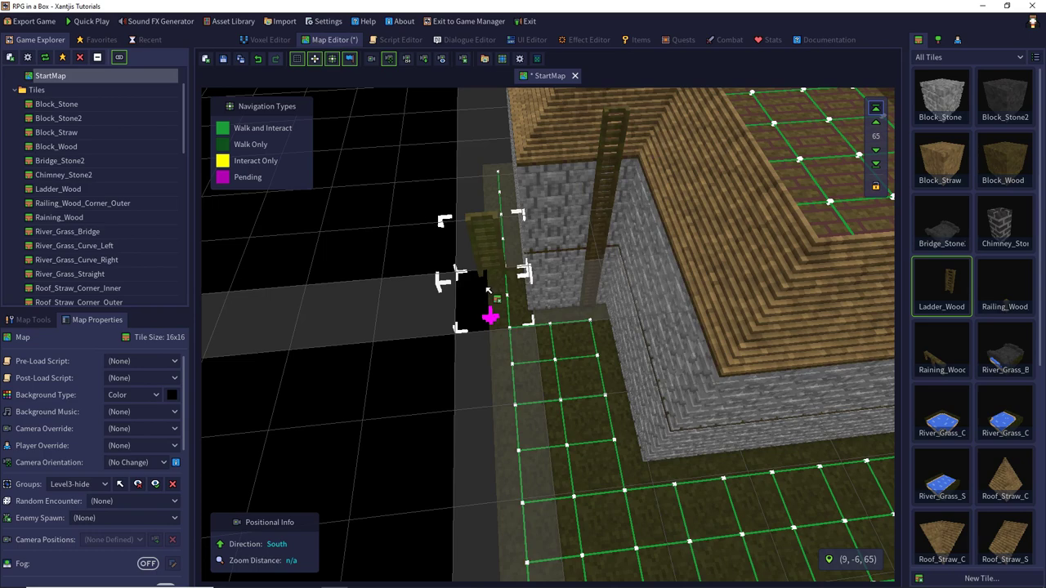
- Switch to edit mode, select the bottom ladder segment at (7, -4, 1), and enable its Climbable setting
middle_drag(510, 308, 536, 277)
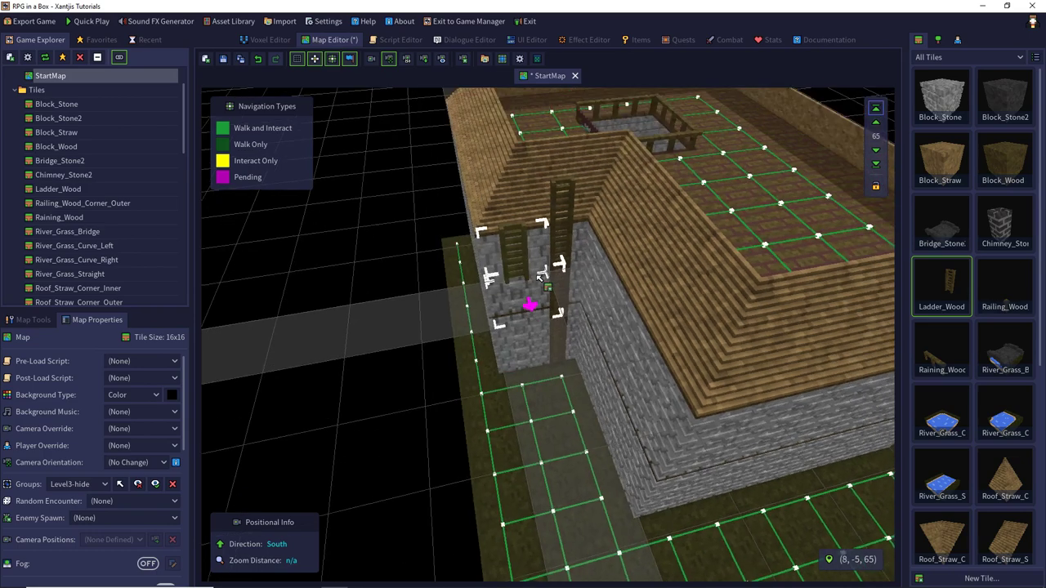
scroll(539, 277, down, 3)
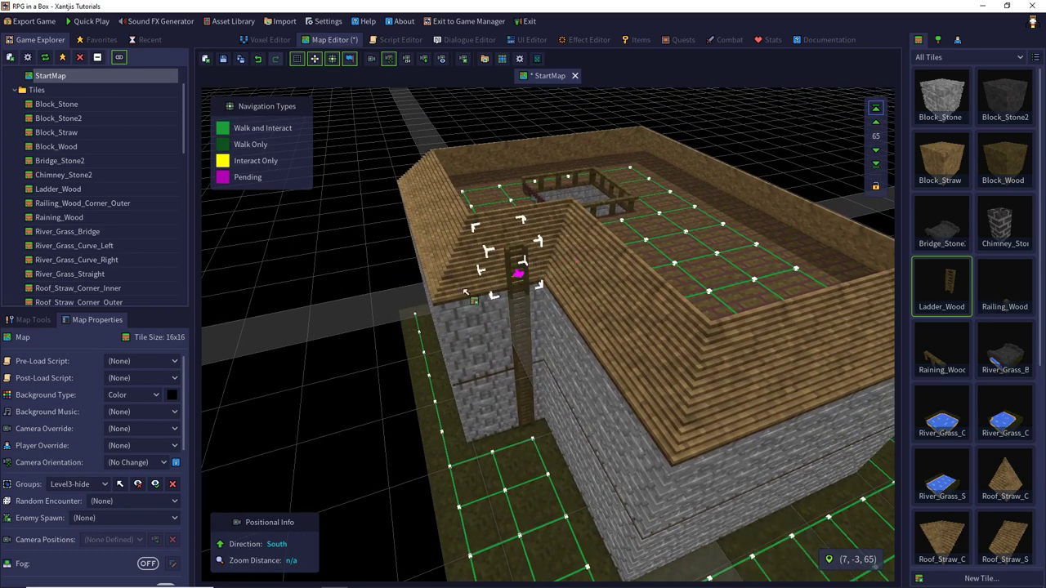
click(33, 321)
click(40, 342)
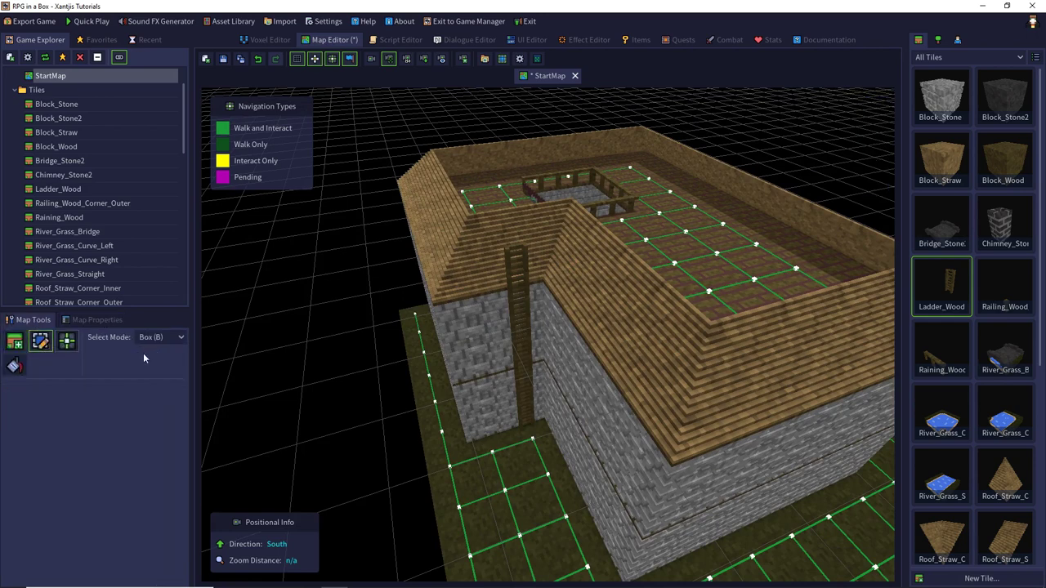
click(524, 417)
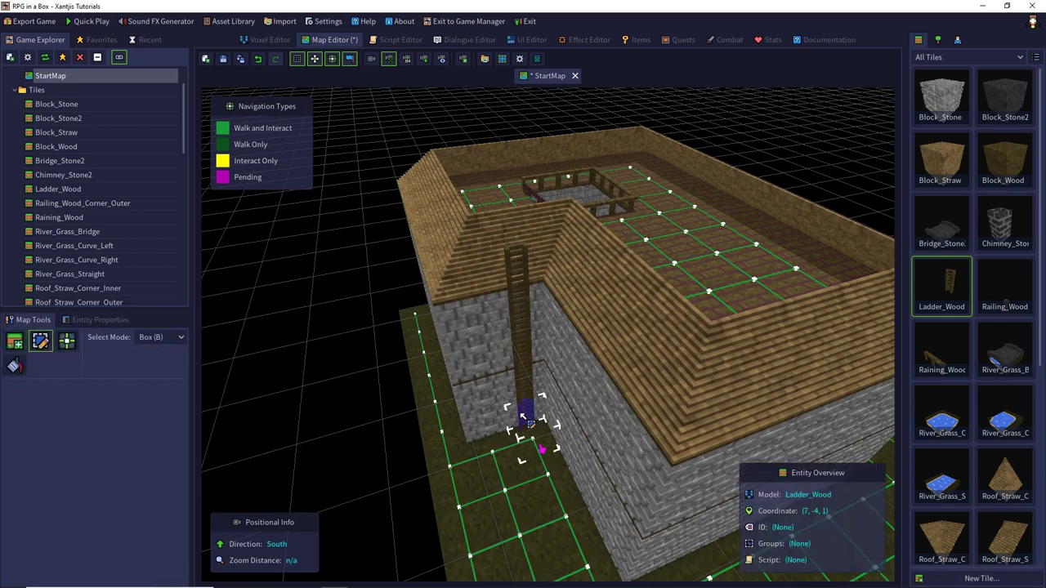
click(93, 319)
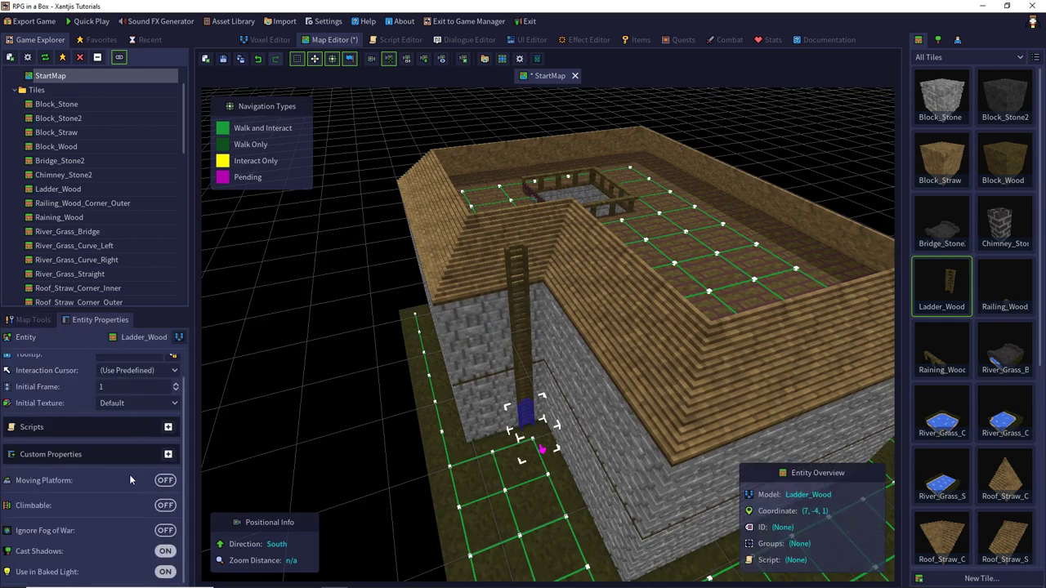
click(165, 505)
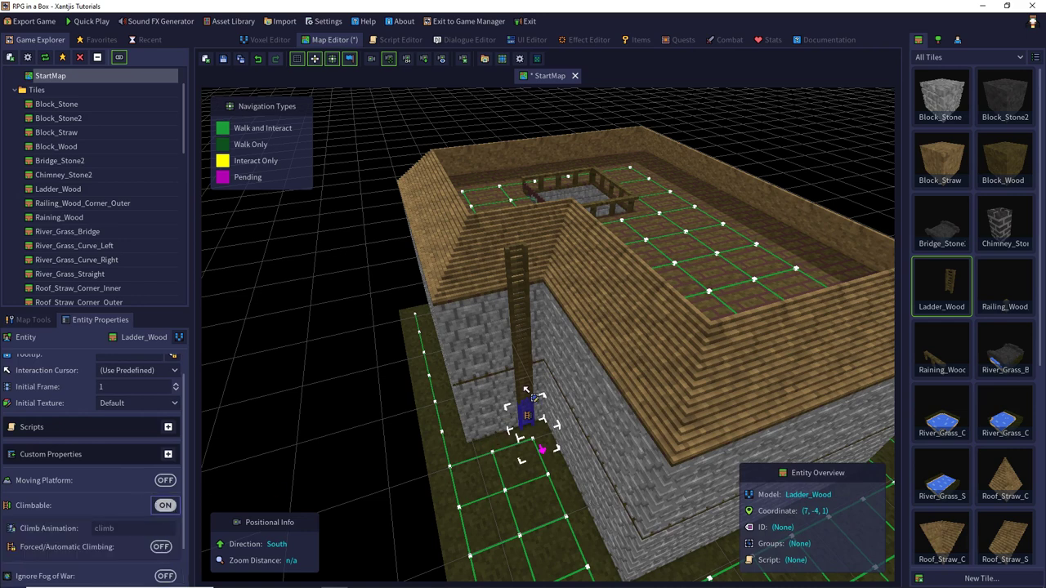
- Enable Climbable on the ladder segments at heights 17 and 33
click(165, 505)
click(166, 506)
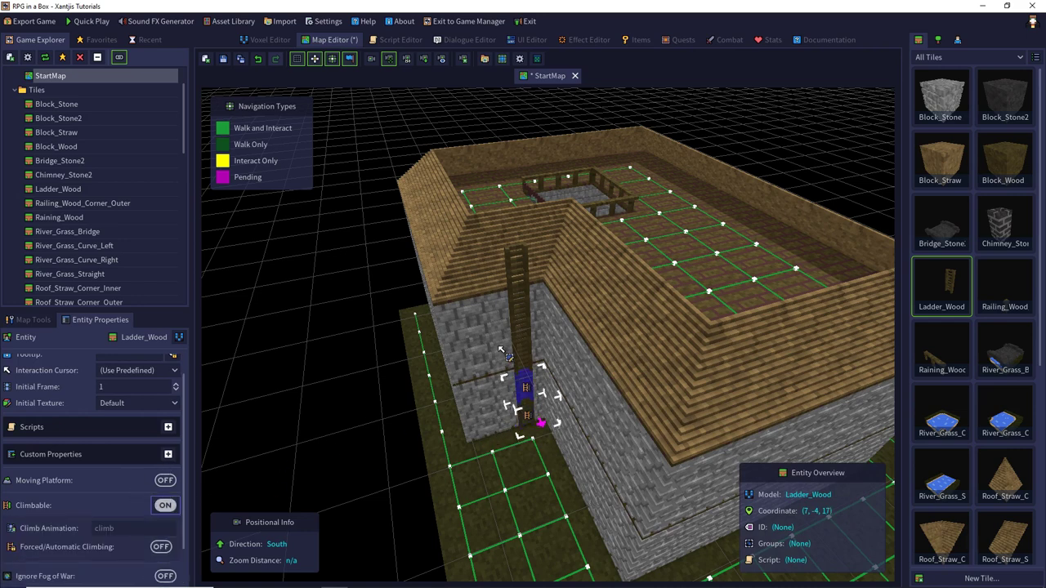
click(166, 506)
click(166, 505)
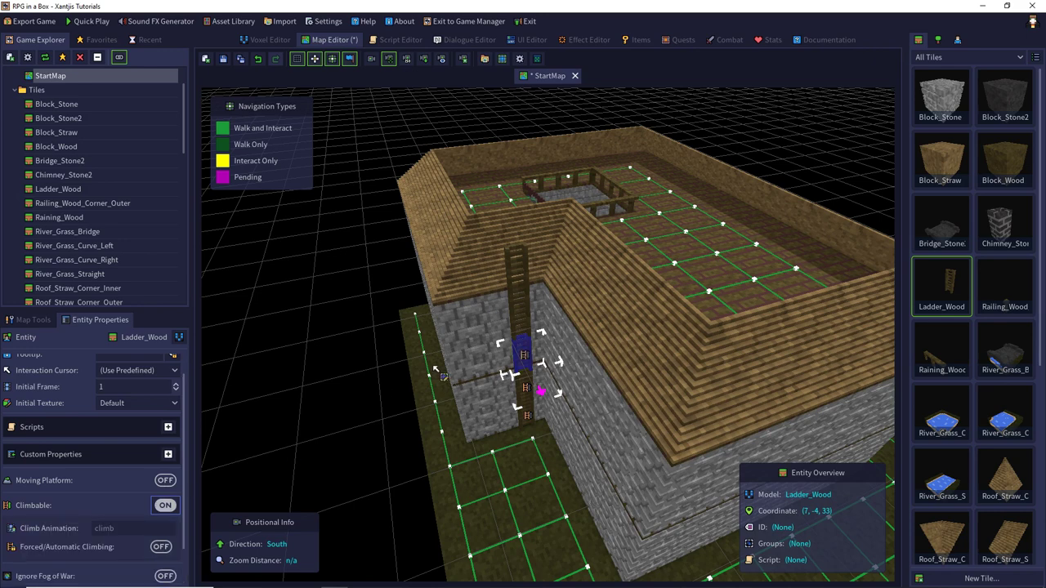
- Enable Climbable on the two uppermost ladder segments, at heights 49 and 65
click(517, 327)
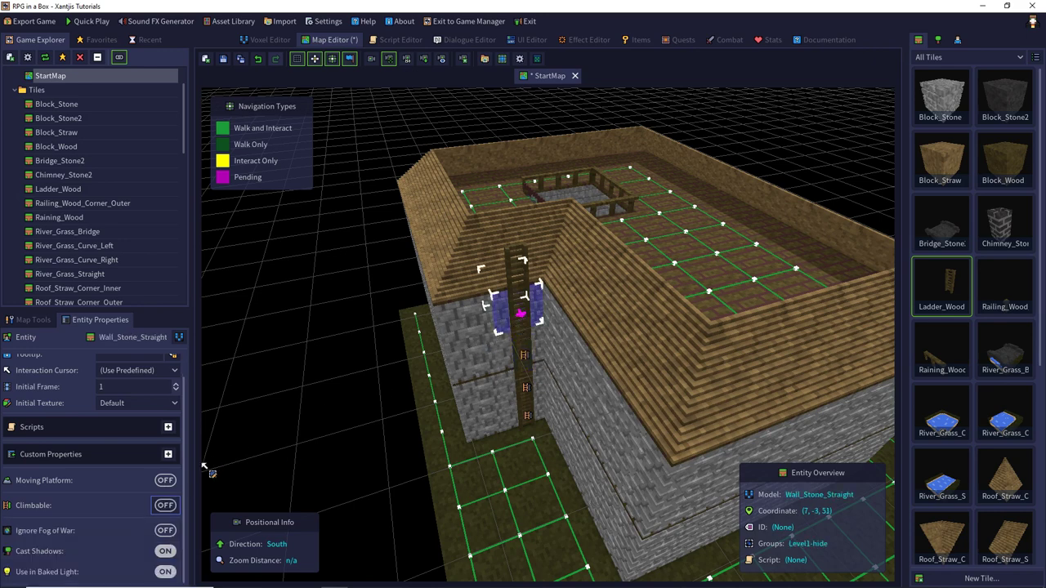
click(490, 323)
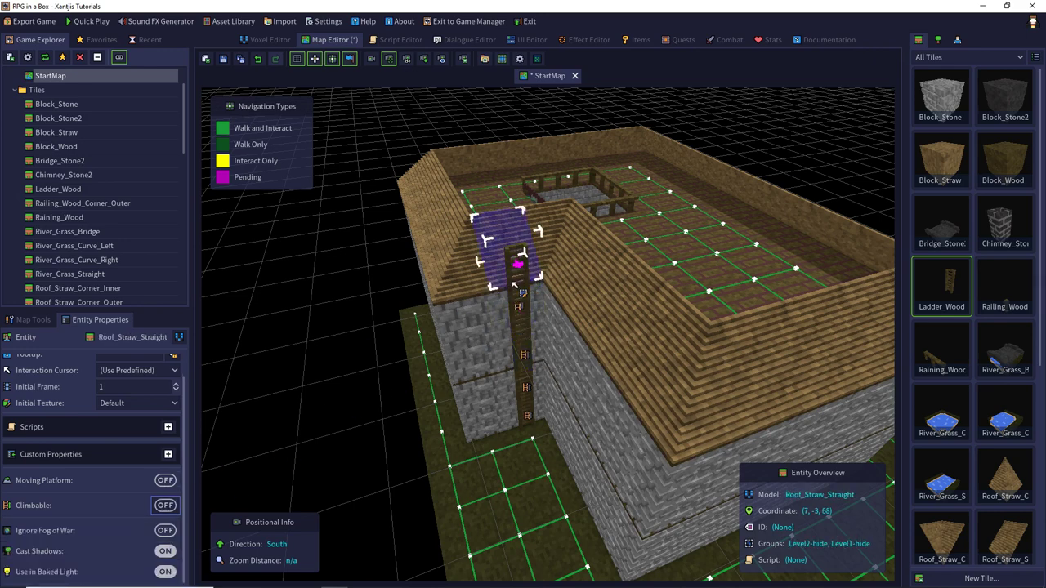
click(506, 281)
click(165, 505)
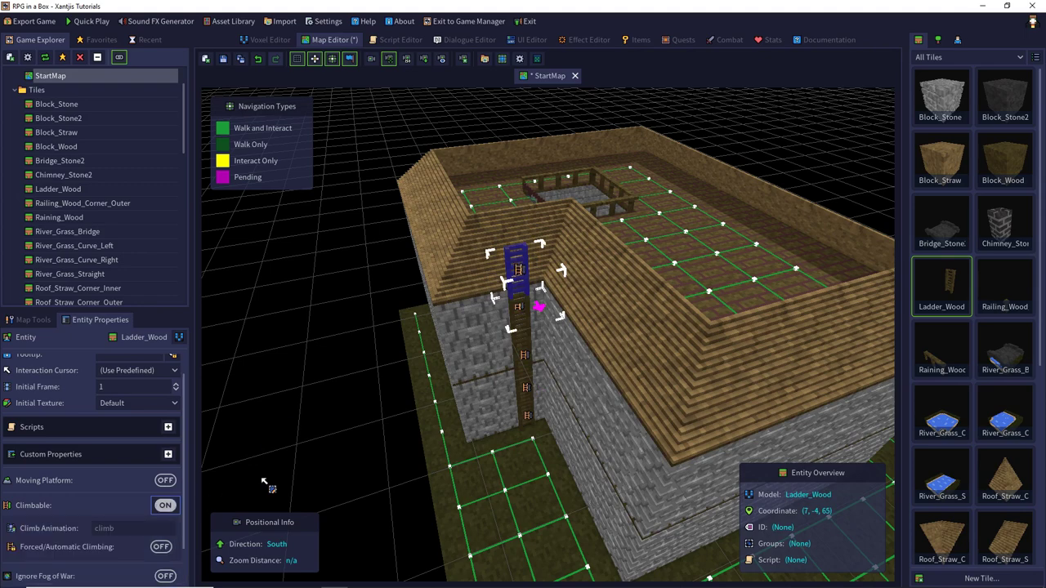
scroll(423, 466, up, 5)
scroll(418, 463, up, 3)
middle_drag(418, 463, 399, 435)
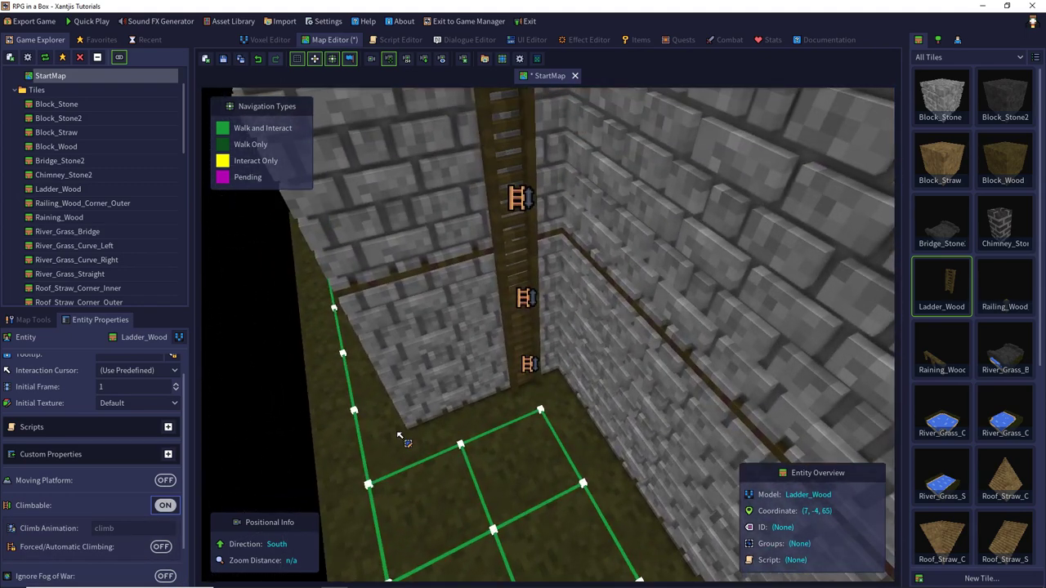
click(568, 418)
shift+click(515, 354)
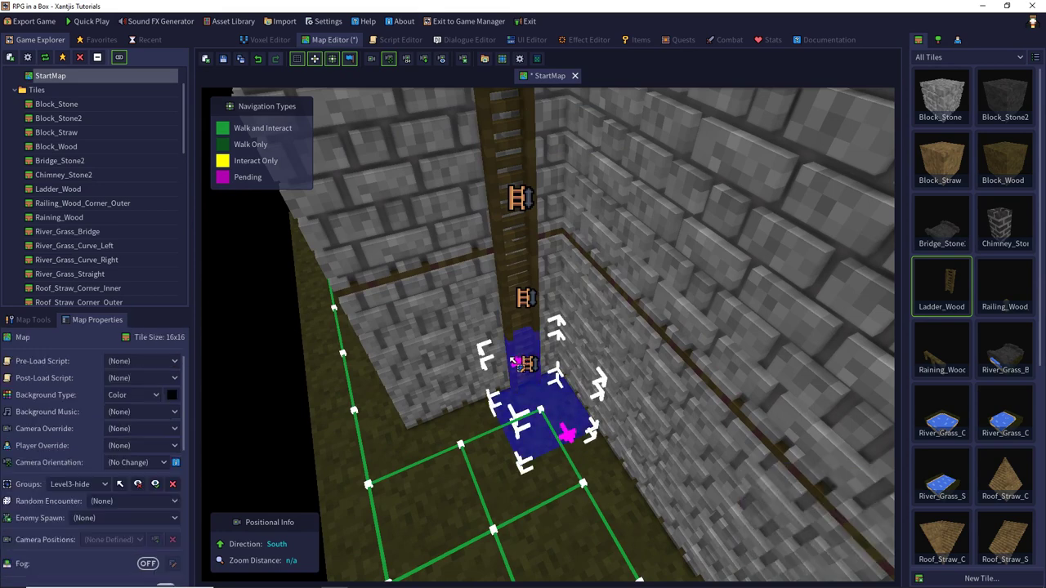
click(463, 445)
click(464, 446)
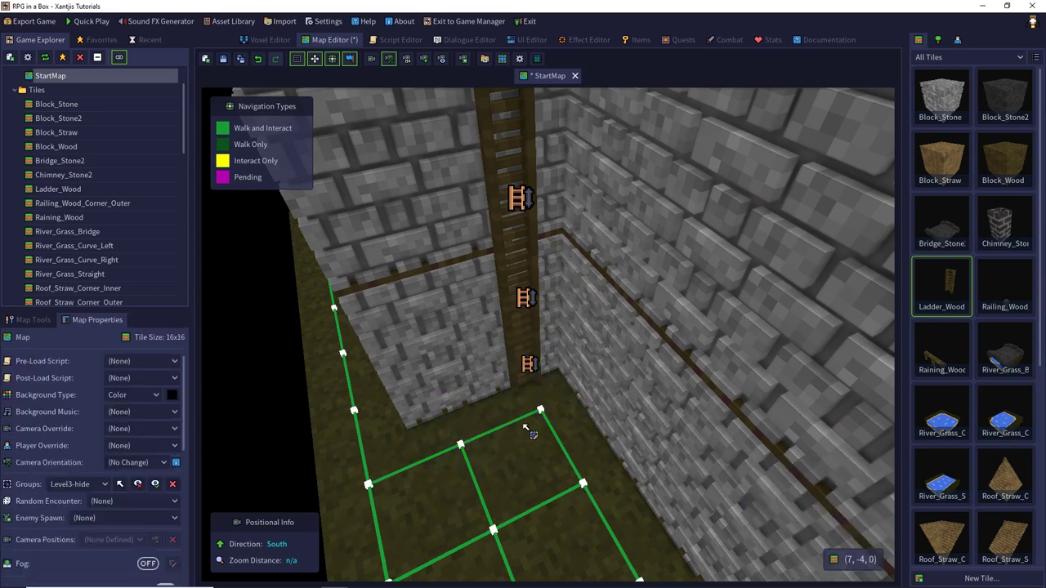
click(515, 396)
shift+click(514, 357)
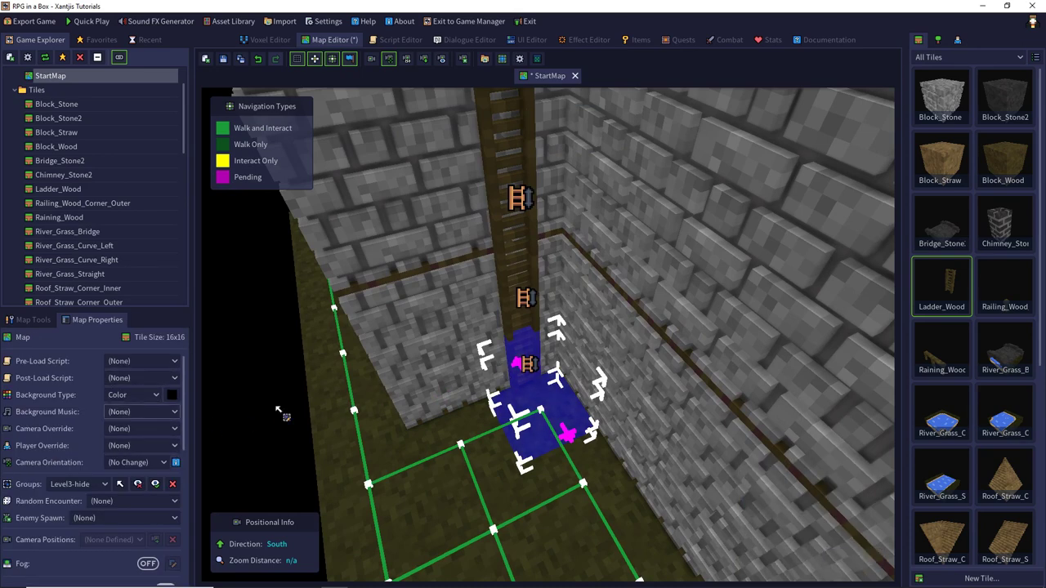
right_click(527, 402)
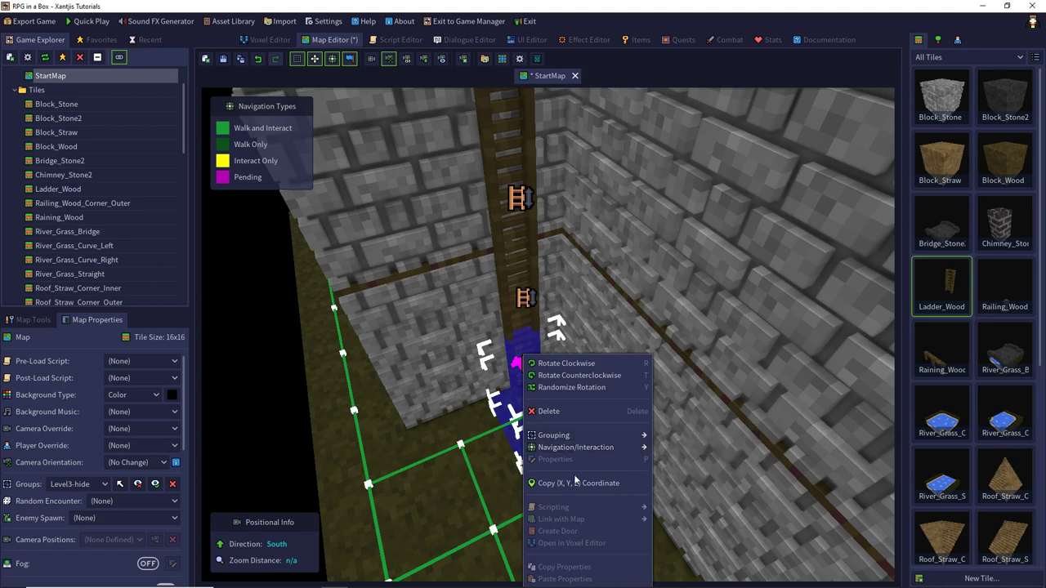
click(452, 477)
key(Escape)
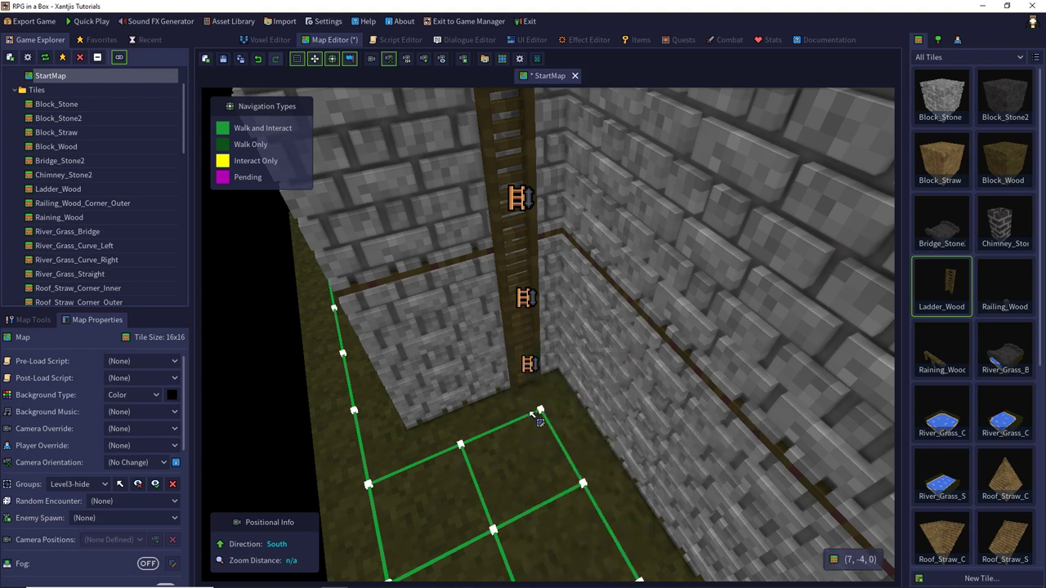
- Link the ladder segments at heights 1 and 17 with Climb navigation
click(511, 373)
shift+click(513, 328)
right_click(512, 326)
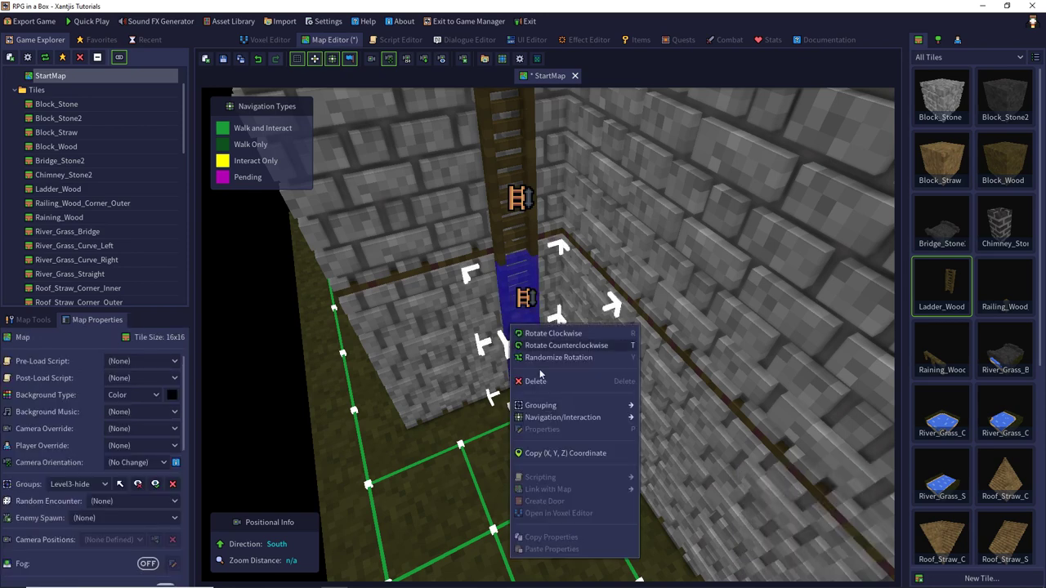
mouse_move(552, 409)
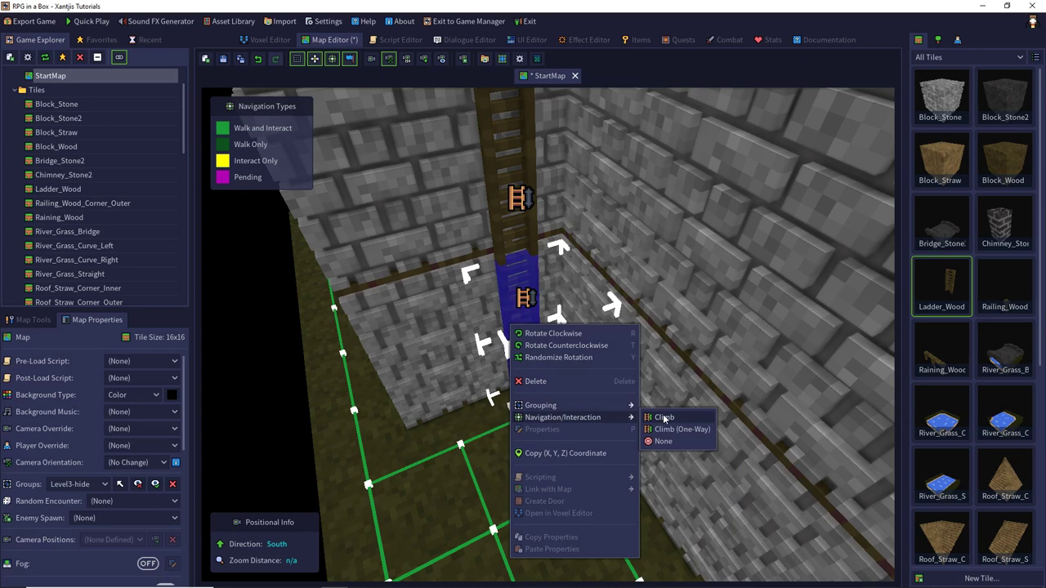
click(664, 418)
- Link the grass tile at (7, -4, 0) and the bottom ladder segment with Climb navigation
click(515, 397)
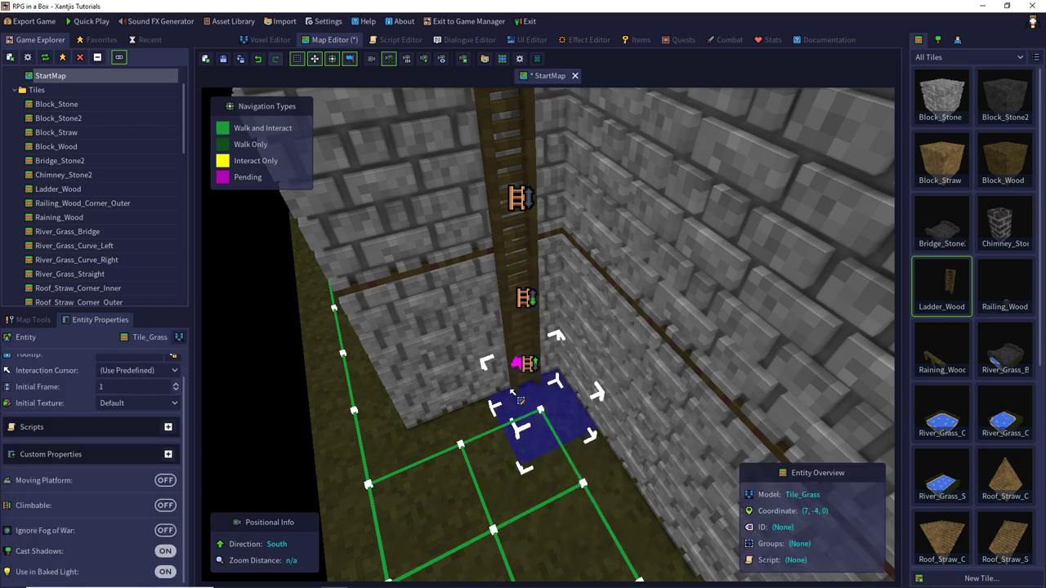
shift+click(514, 357)
right_click(515, 355)
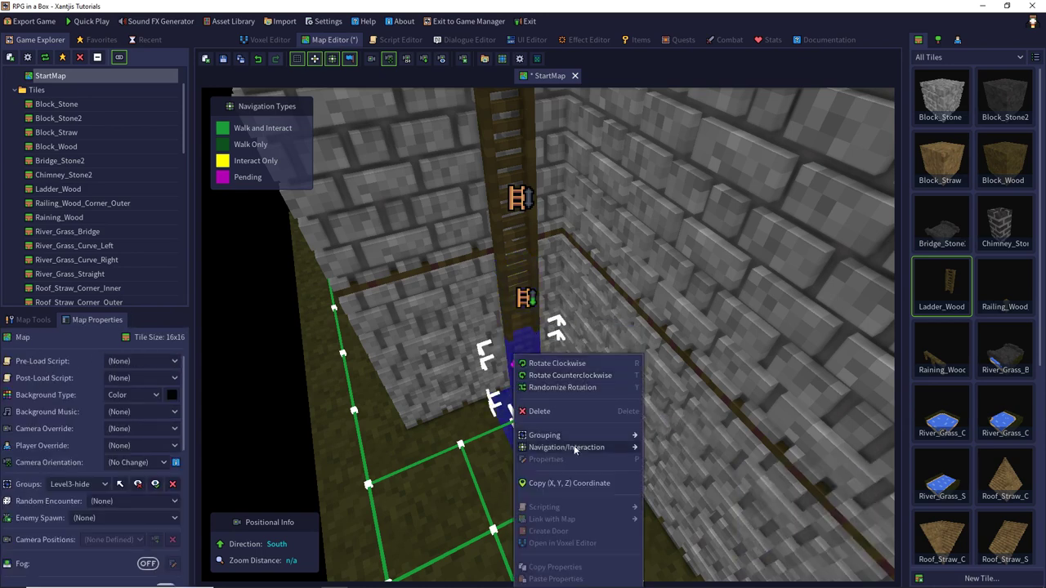
mouse_move(575, 447)
click(673, 449)
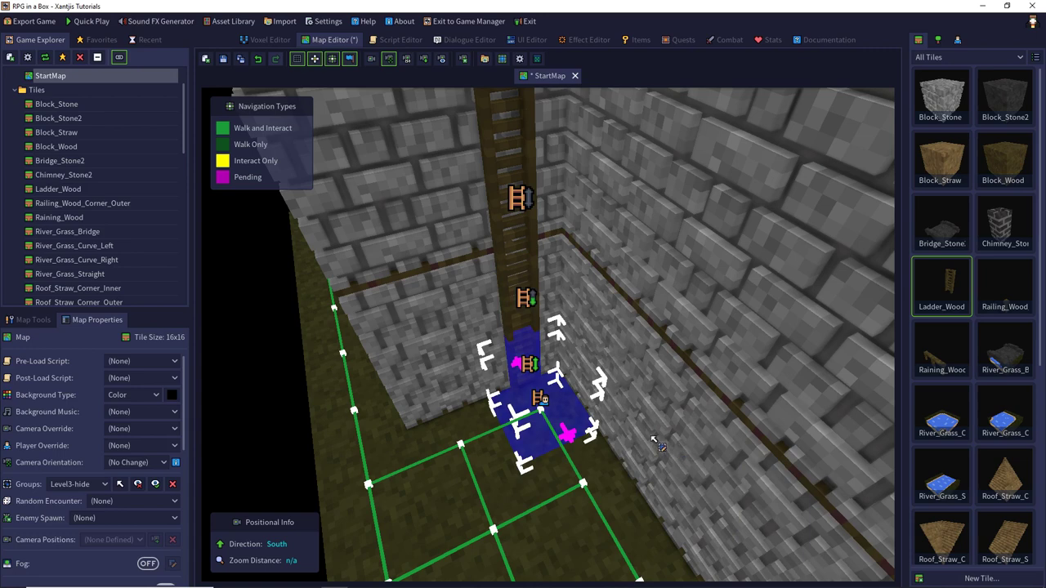
- Reapply the Climb navigation between the two lowest ladder segments
click(514, 353)
shift+click(505, 313)
right_click(502, 315)
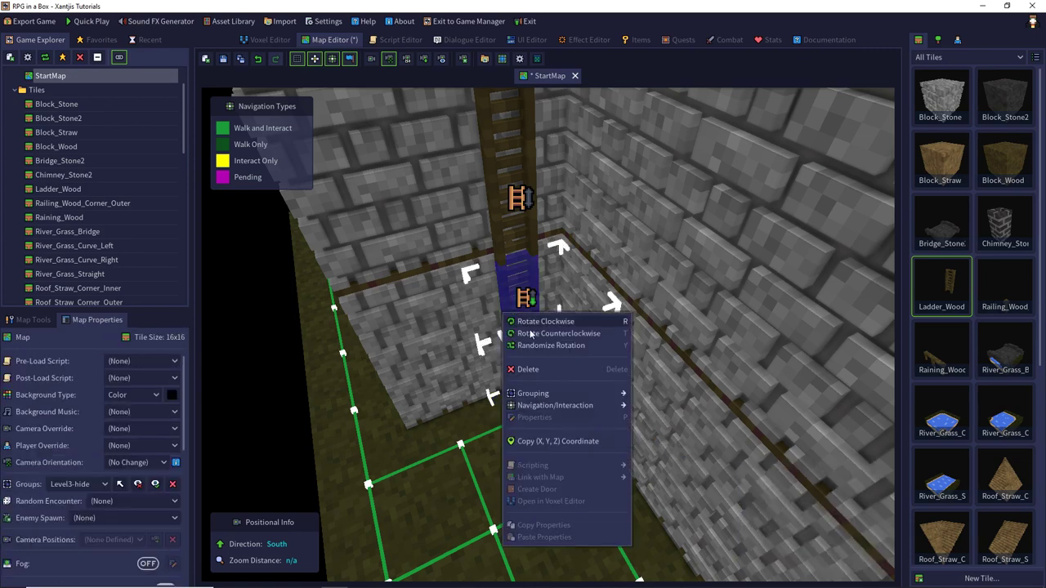
mouse_move(555, 406)
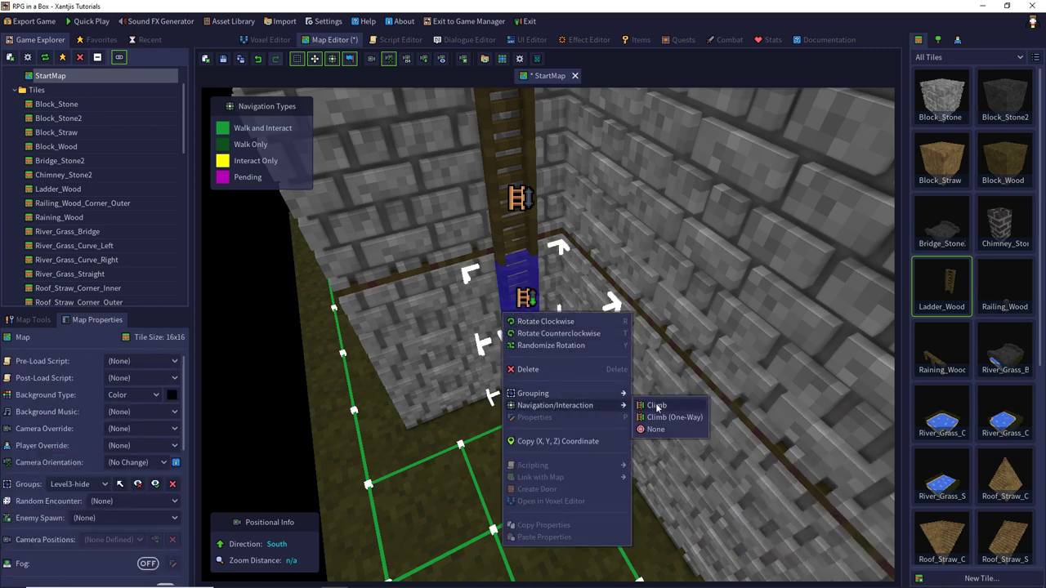
click(658, 407)
- Connect the ladder segments at heights 17 and 33 with Climb navigation
click(505, 290)
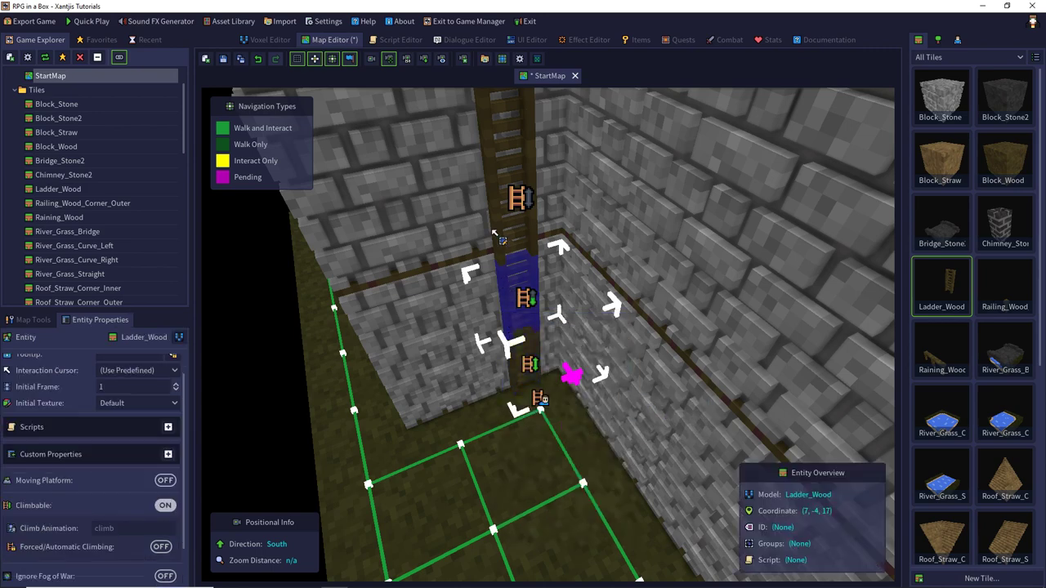
shift+click(495, 229)
right_click(496, 228)
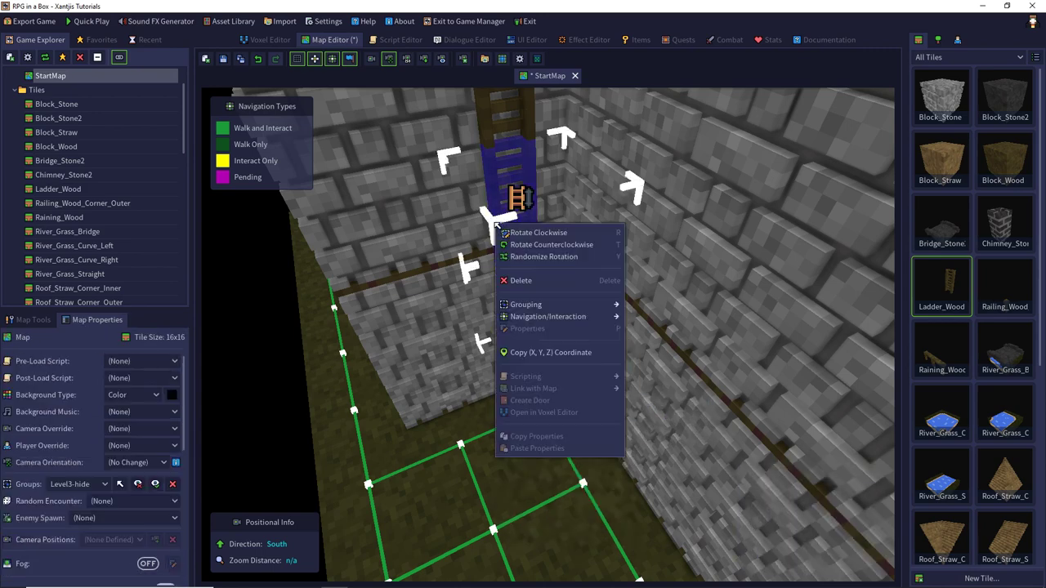
mouse_move(550, 316)
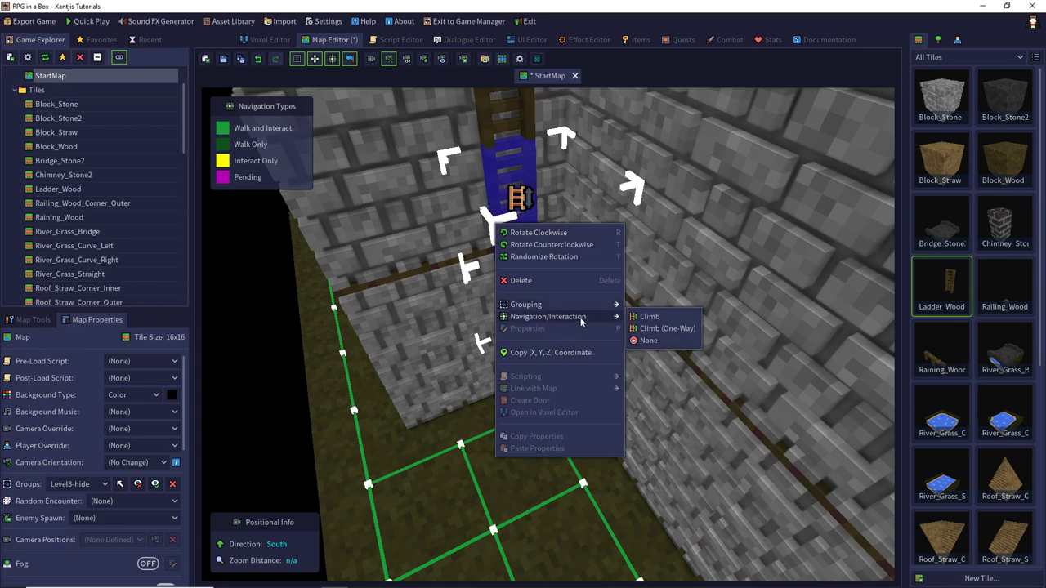
click(650, 316)
- Connect the ladder segments at heights 33 and 49 with Climb (One-Way) navigation
scroll(605, 302, down, 2)
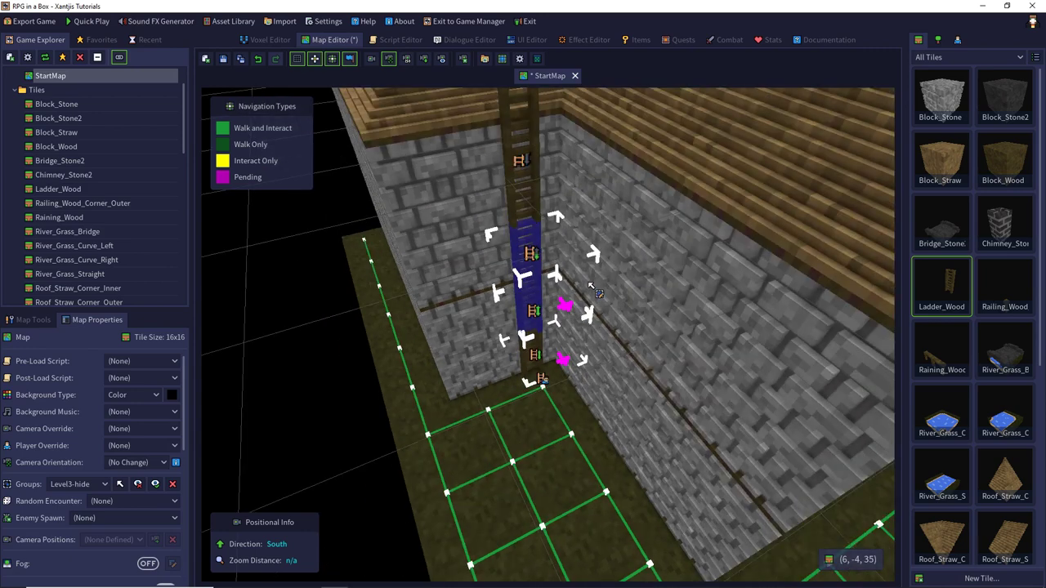
click(517, 243)
scroll(511, 207, up, 2)
shift+click(512, 206)
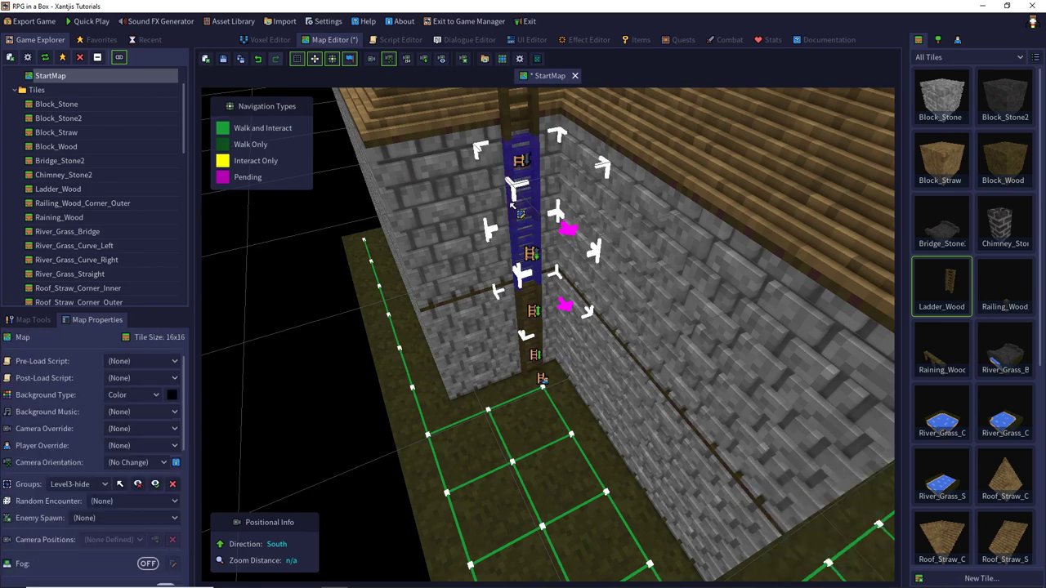
right_click(511, 207)
mouse_move(563, 297)
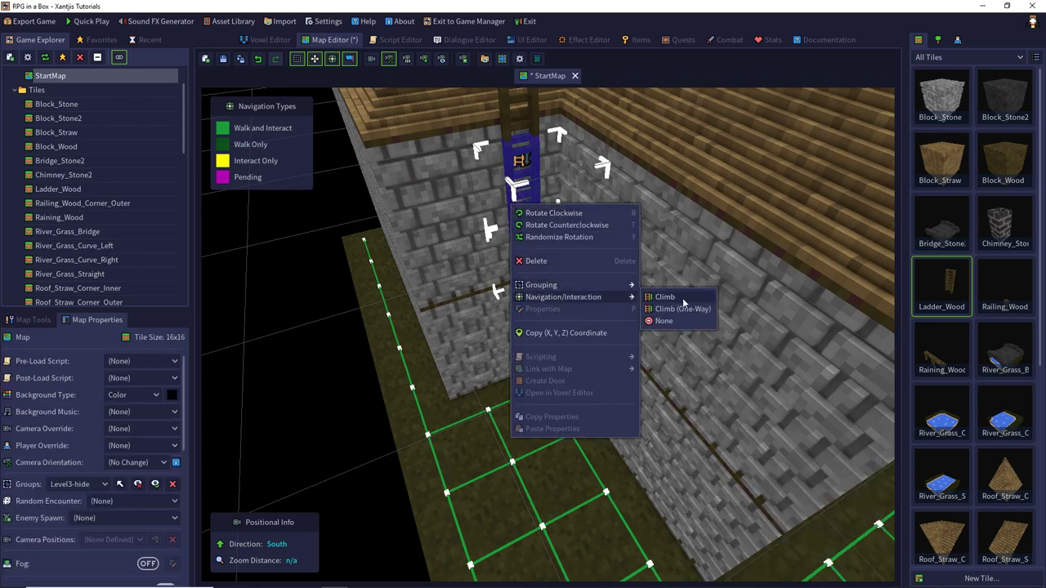
click(682, 309)
scroll(583, 229, down, 2)
scroll(582, 229, up, 4)
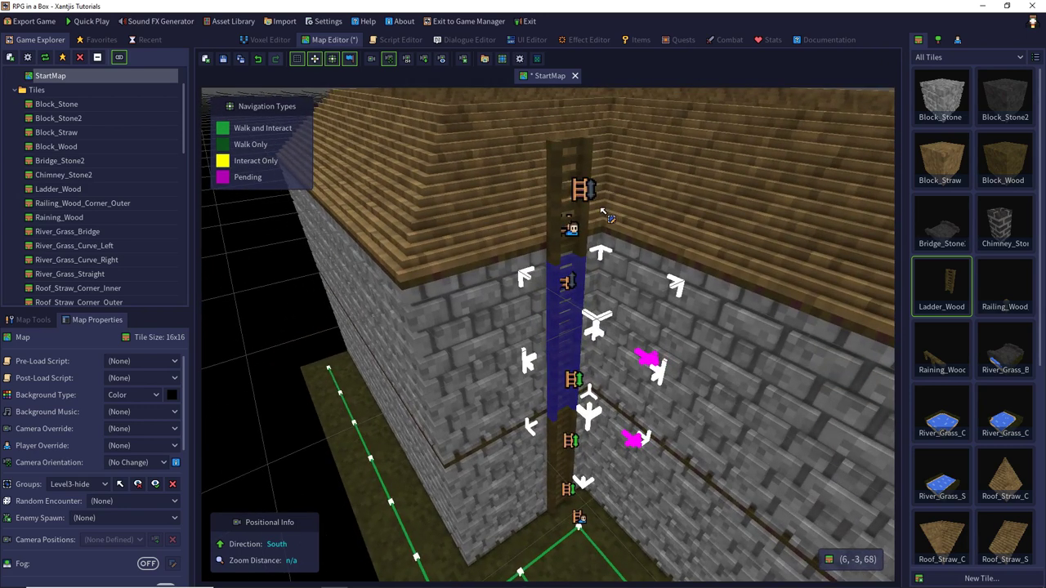
- Try to undo the climb links made along the ladder
click(587, 254)
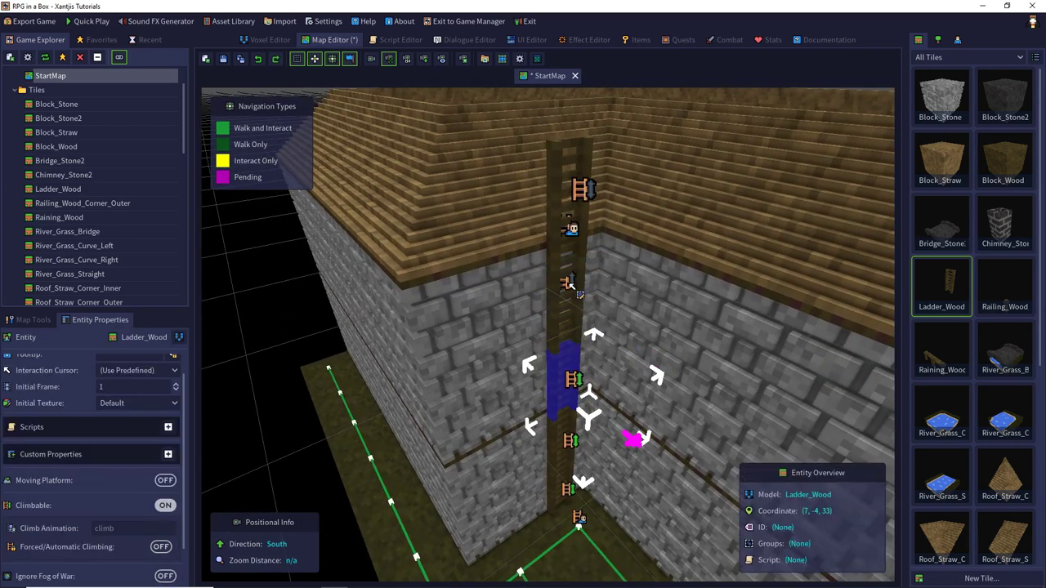
click(258, 60)
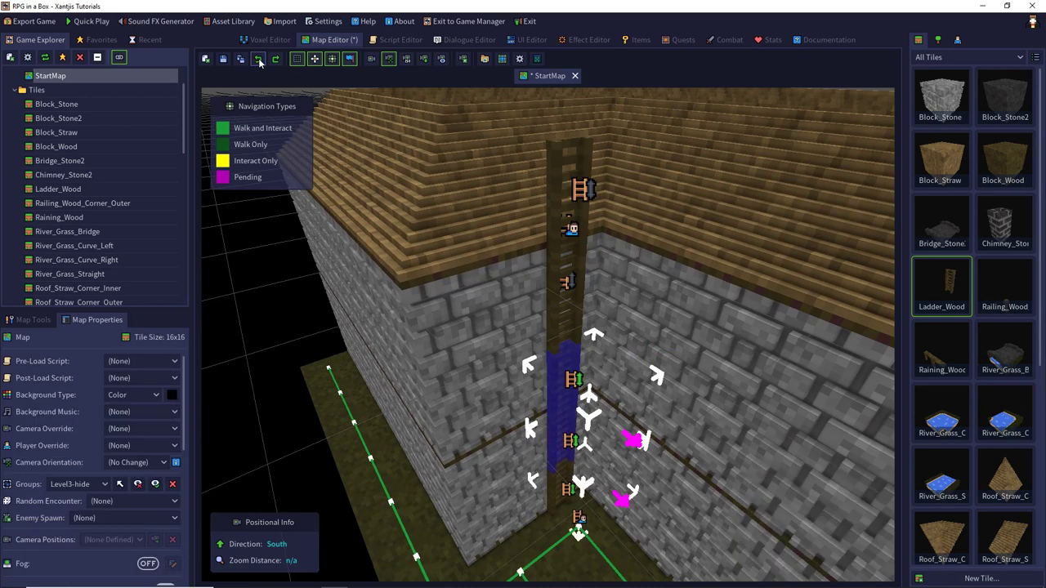
click(258, 60)
click(258, 60)
click(258, 61)
click(258, 61)
click(258, 61)
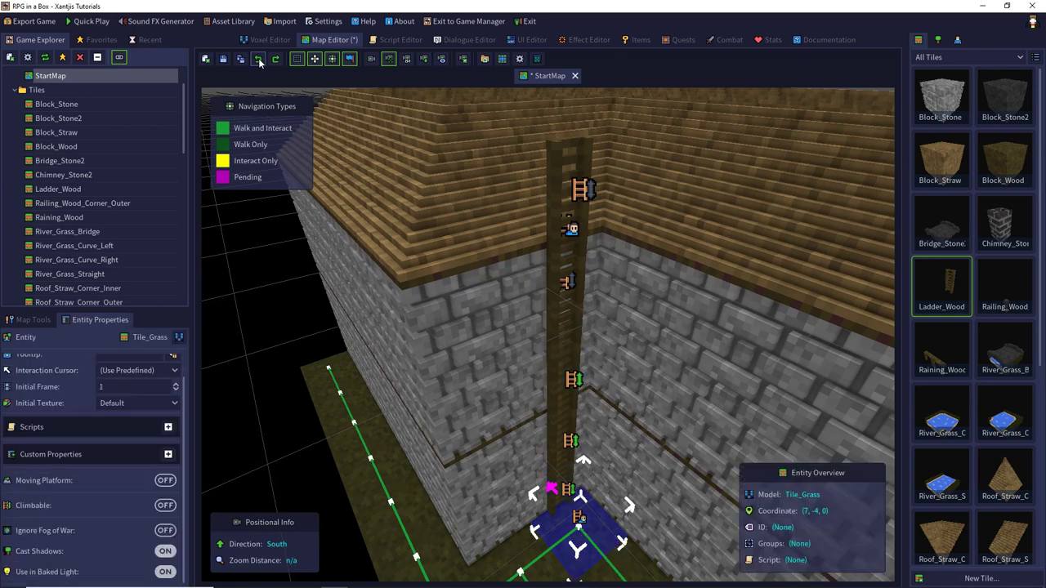
click(258, 60)
- Close StartMap without saving its changes and reopen the map
click(575, 76)
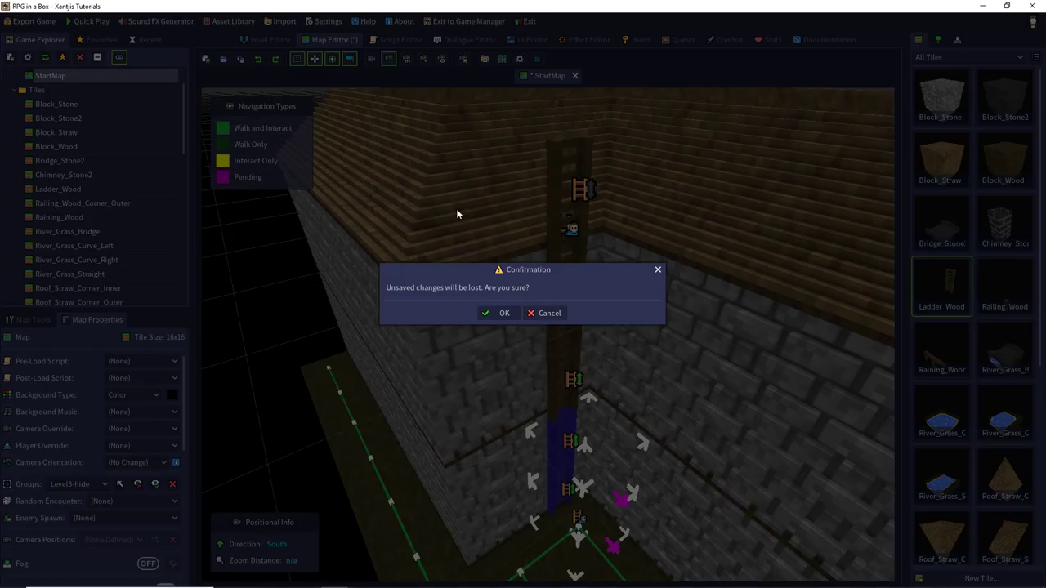
click(498, 312)
click(503, 205)
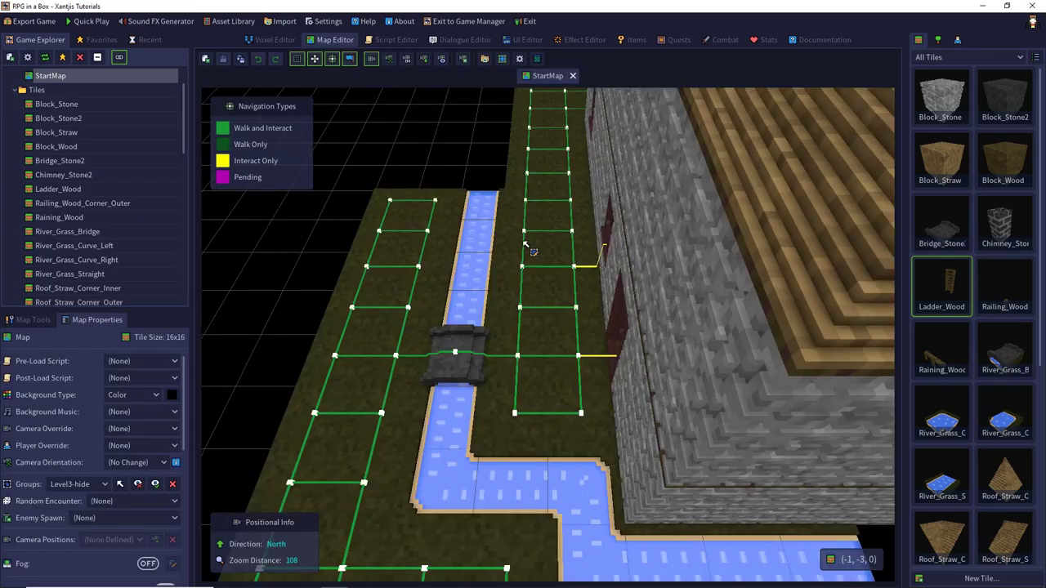
- Place a Ladder_Wood tile at (7, -4, 1) in the outside wall corner, using the free camera
middle_drag(553, 239, 690, 120)
click(388, 58)
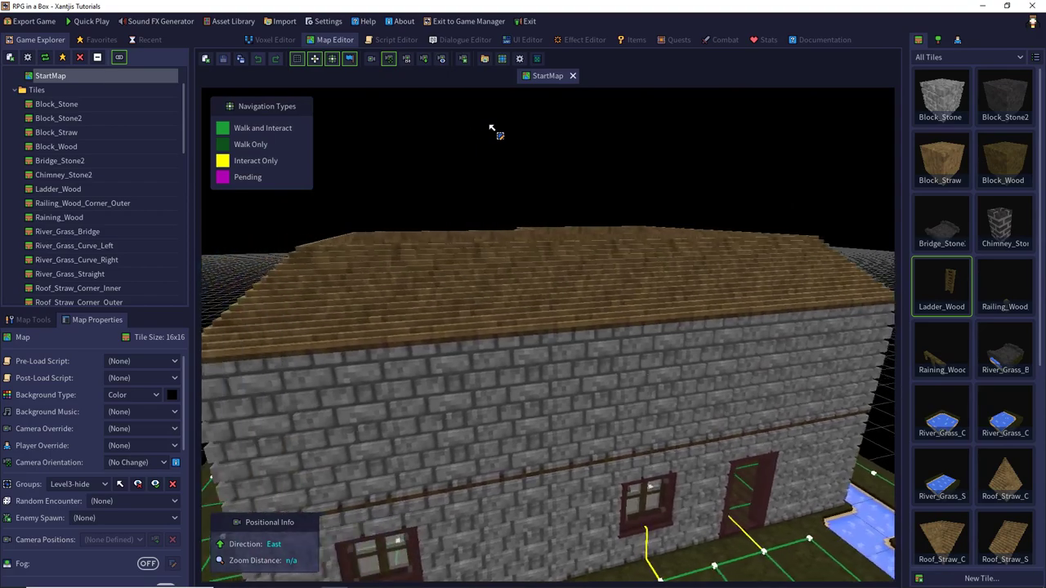
key(w)
middle_drag(490, 125, 754, 188)
click(930, 289)
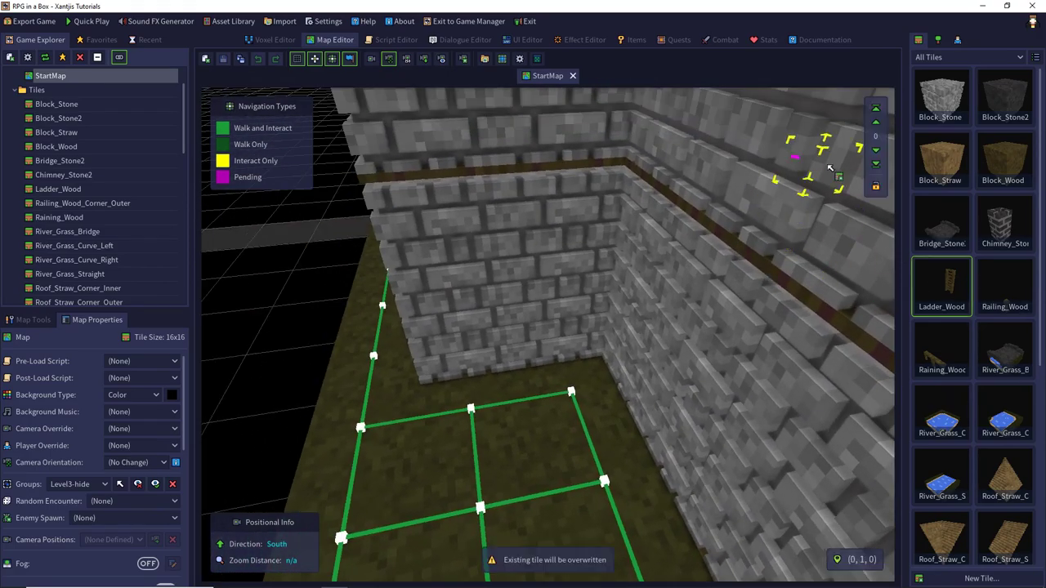
click(875, 124)
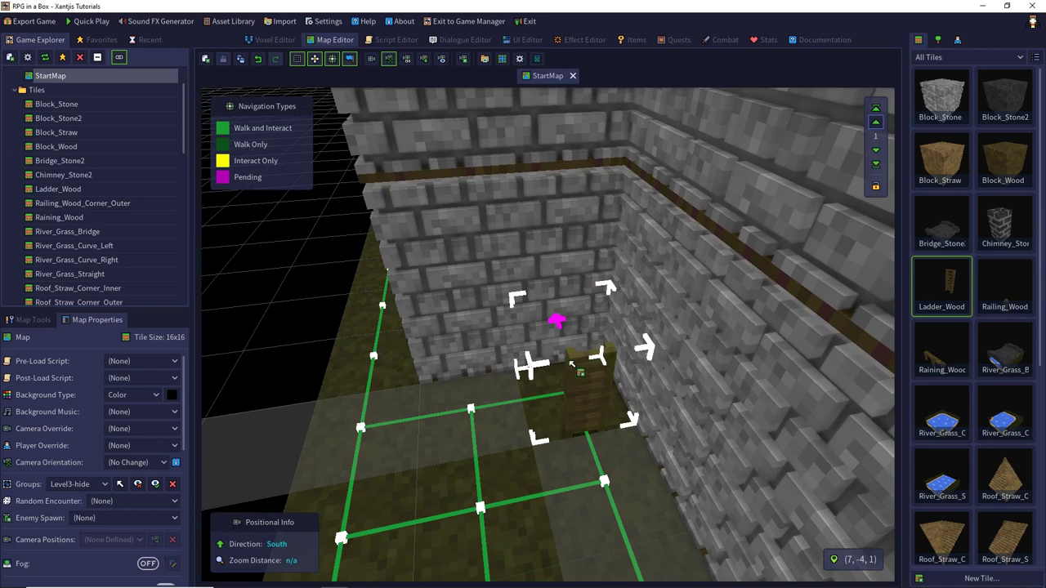
click(564, 335)
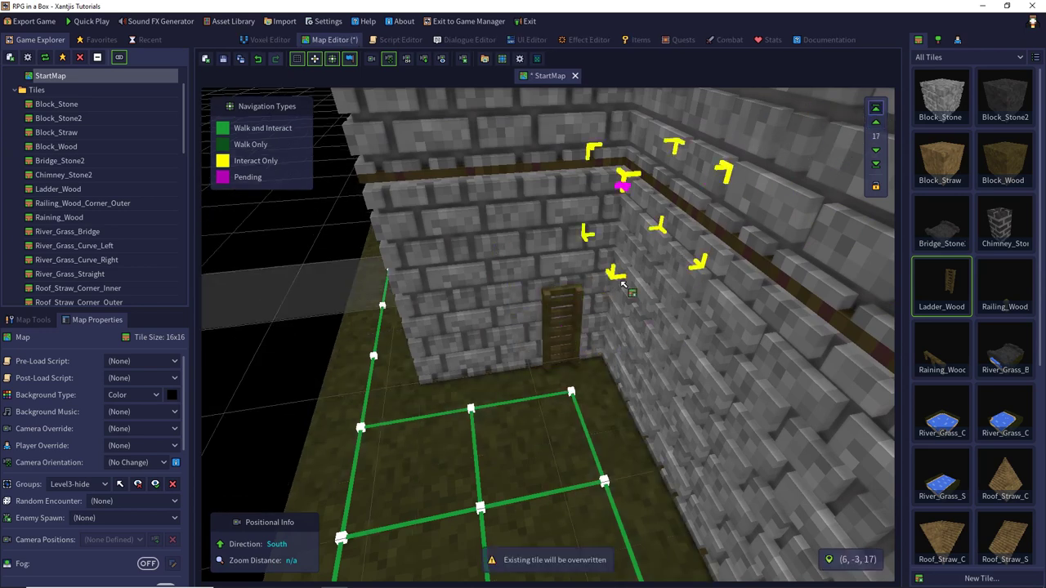
- Stack Ladder_Wood tiles above the bottom segment at heights 17 and 33
click(576, 285)
scroll(578, 284, down, 3)
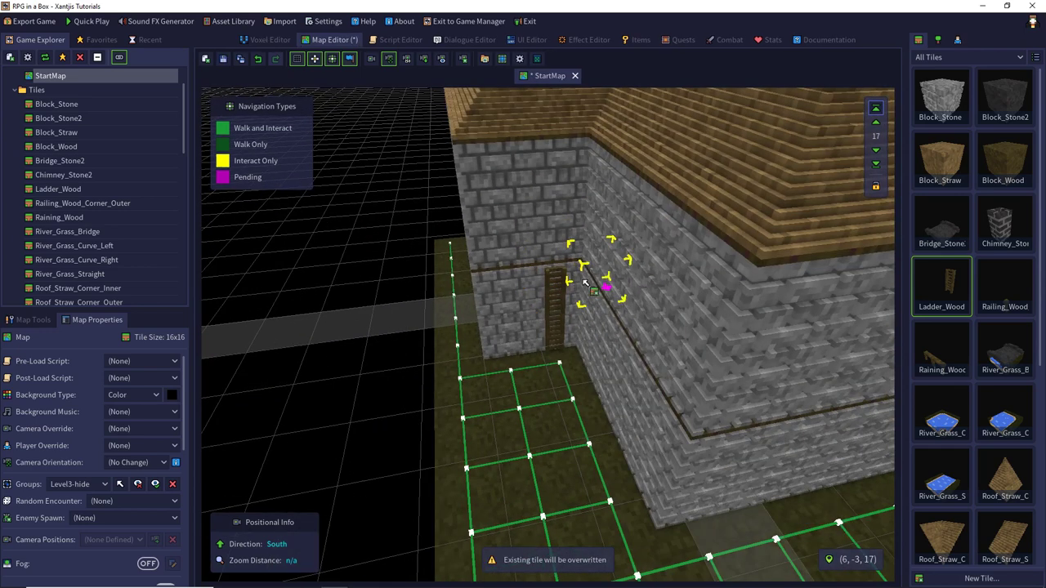
click(874, 109)
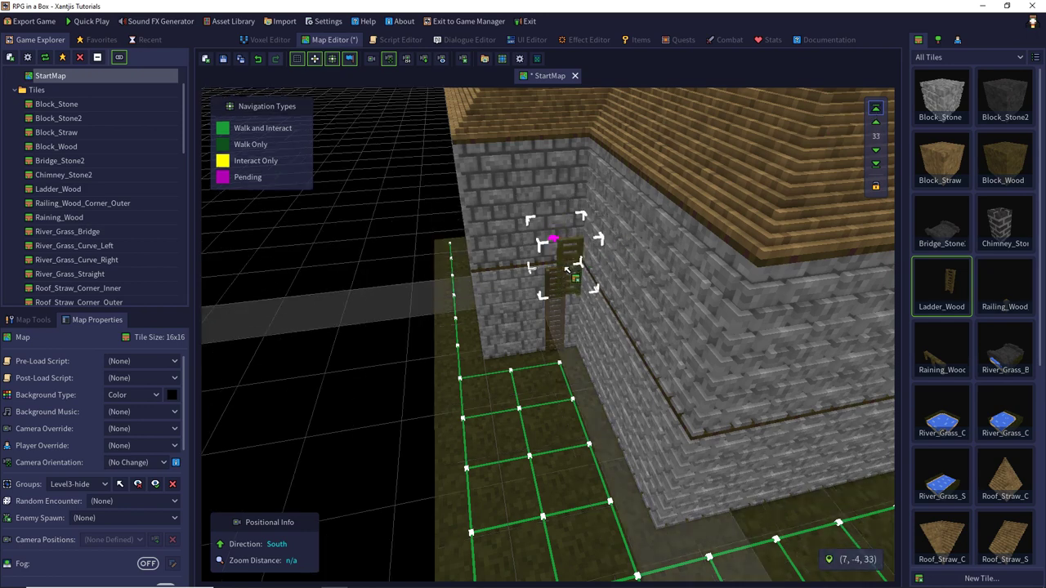
click(566, 271)
- Continue the ladder up to the roof with Ladder_Wood tiles at heights 49 and 65
shift+scroll(576, 245, up, 1)
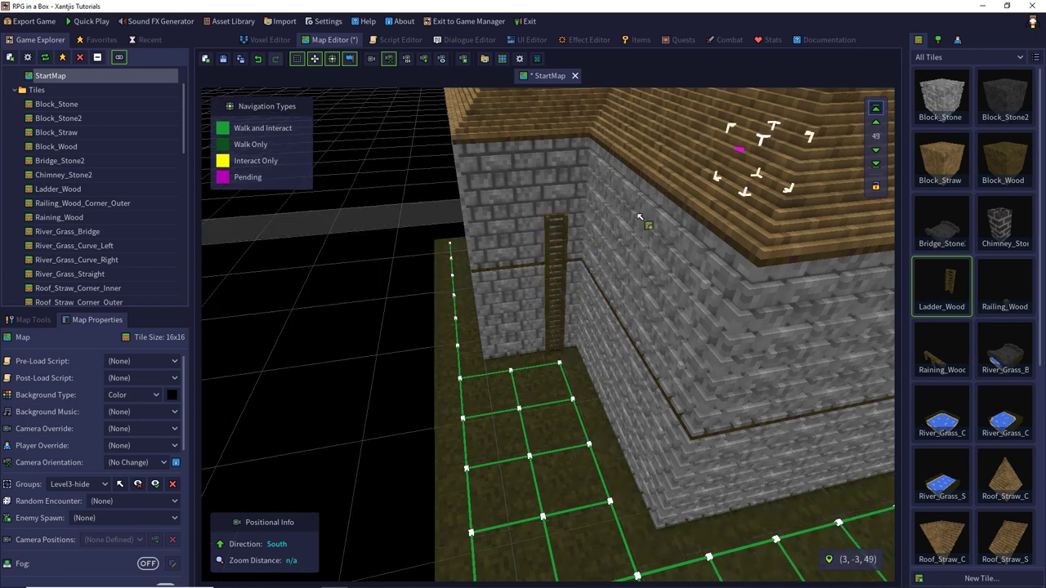
click(550, 190)
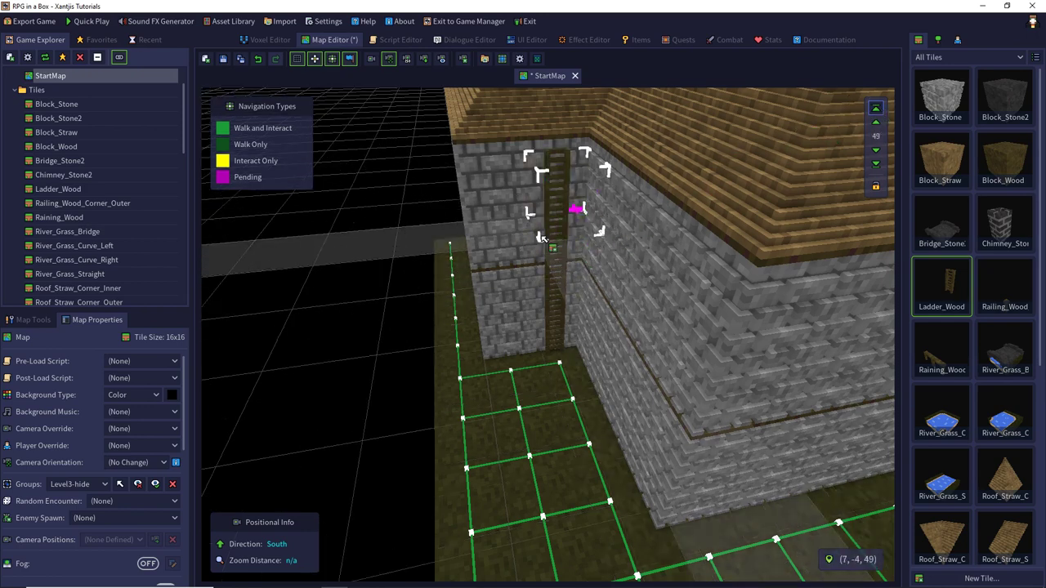
click(876, 110)
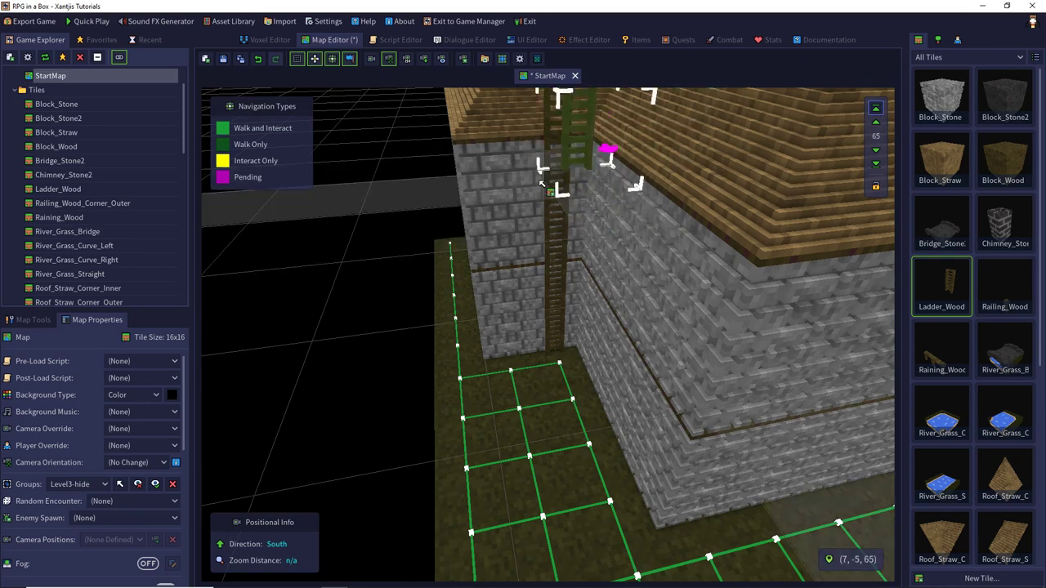
click(540, 183)
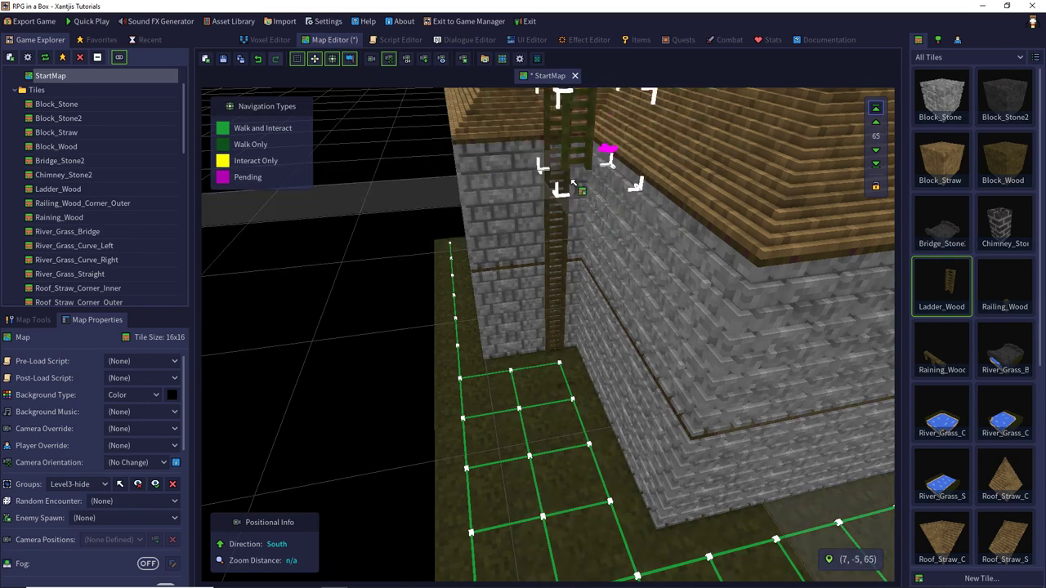
- Save the map and make the bottom Ladder_Wood segment at (7, -4, 1) climbable
key(ctrl+s)
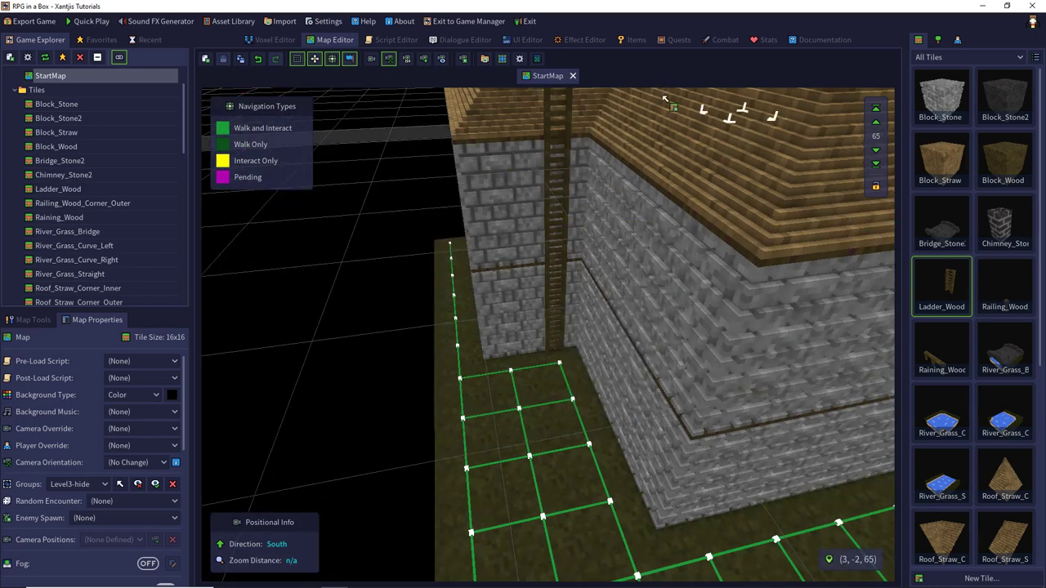
click(31, 320)
click(40, 341)
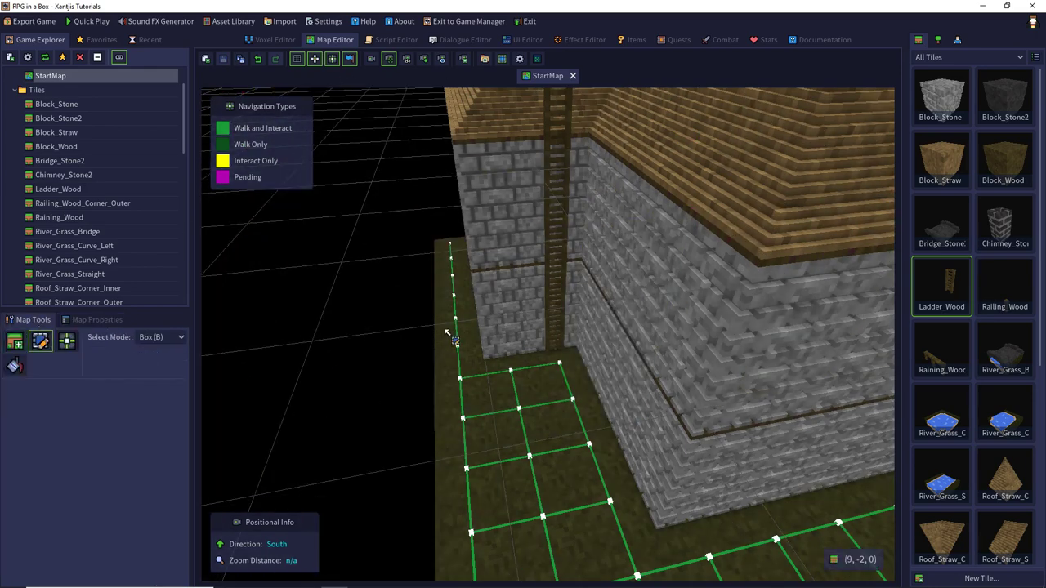
scroll(448, 333, up, 5)
click(529, 399)
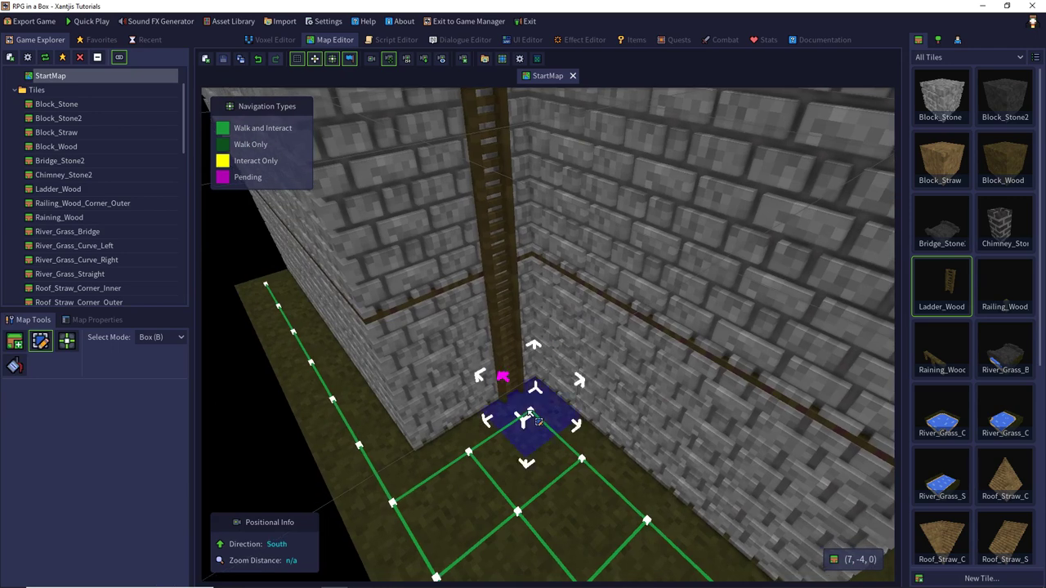
click(505, 365)
click(99, 320)
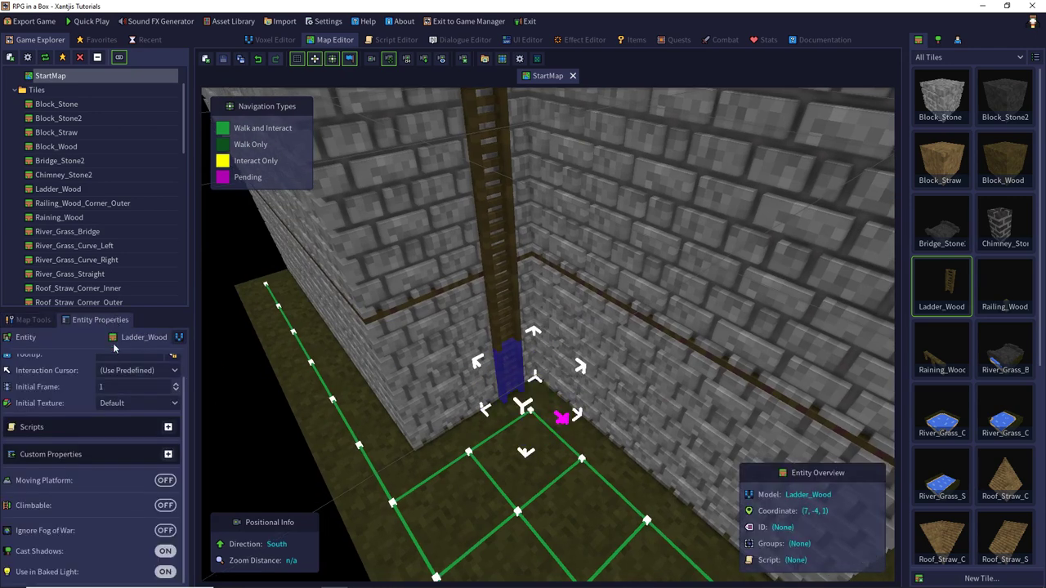
click(163, 505)
- Link the ground tile at (7, -4, 0) and the bottom ladder segment with two-way Climb navigation
click(521, 426)
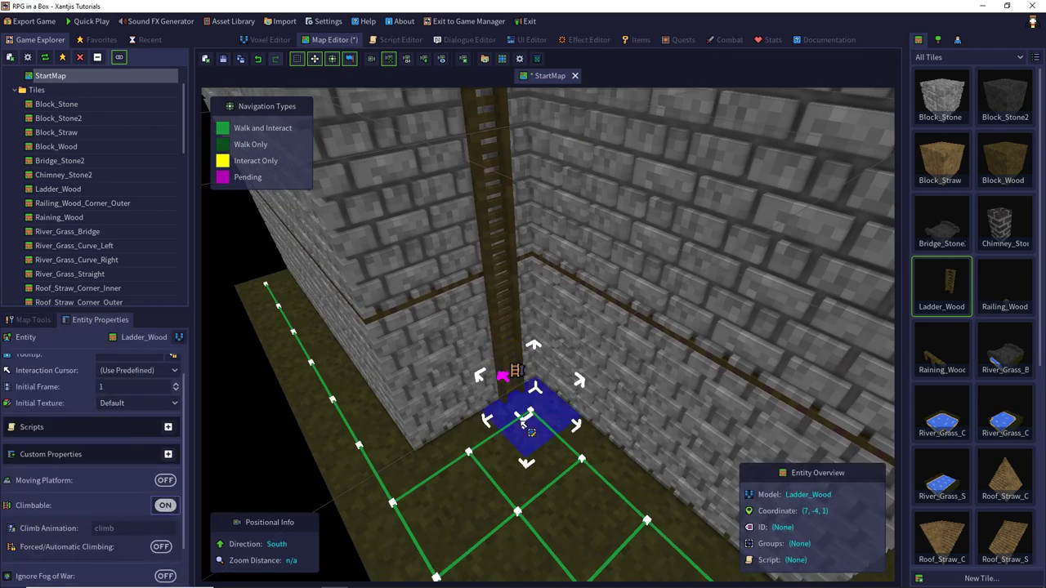
shift+click(503, 386)
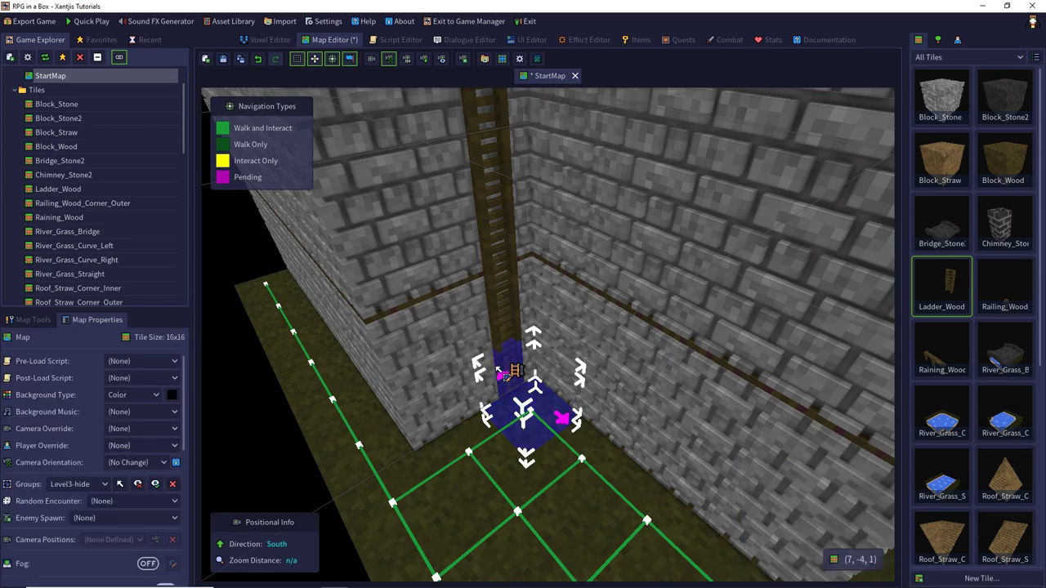
right_click(499, 359)
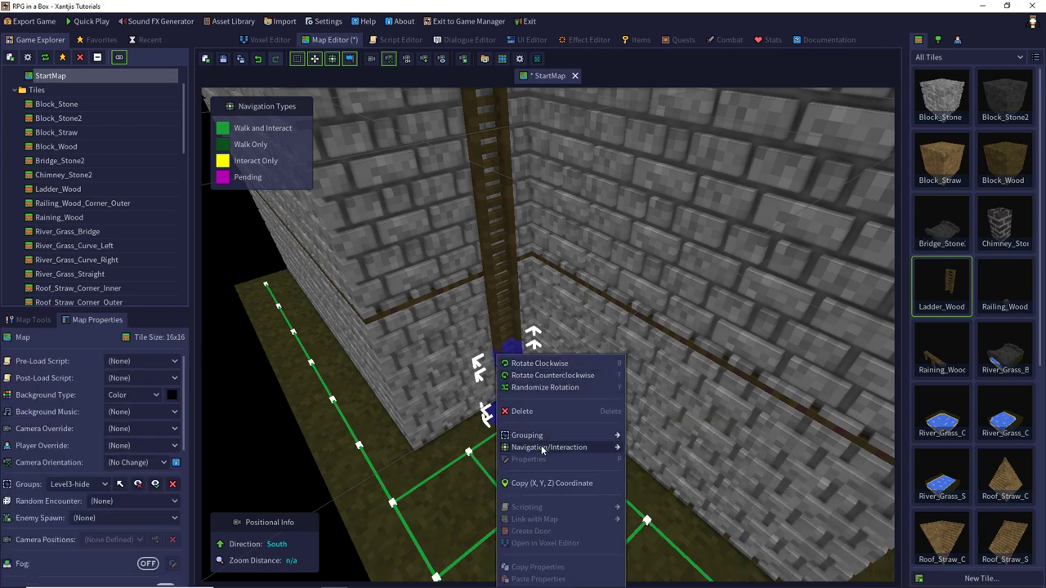
mouse_move(543, 448)
click(655, 448)
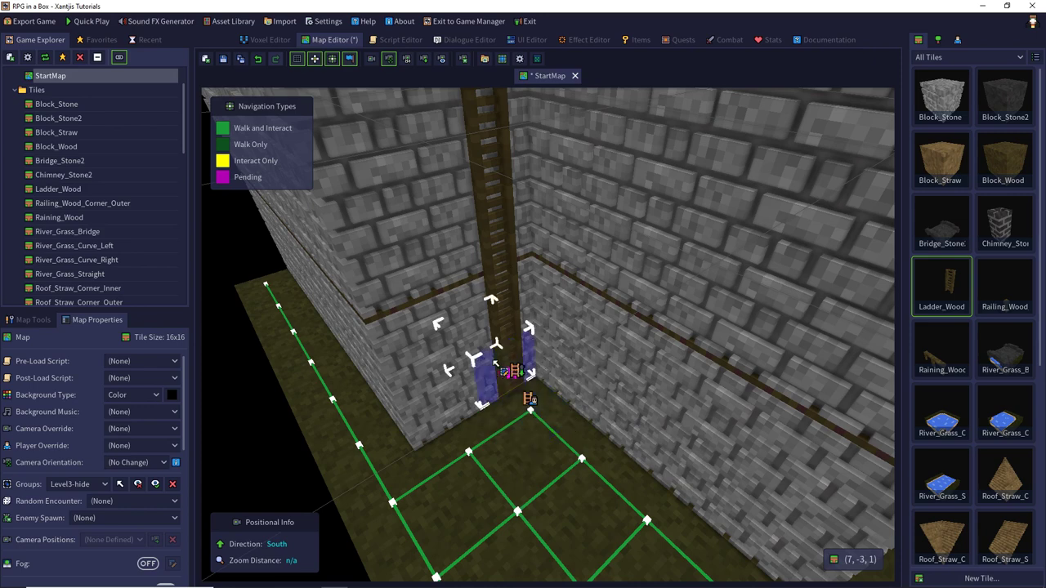
- Make the ladder segment at height 17 climbable, link it to the bottom segment with Climb navigation, and save
click(496, 347)
click(493, 337)
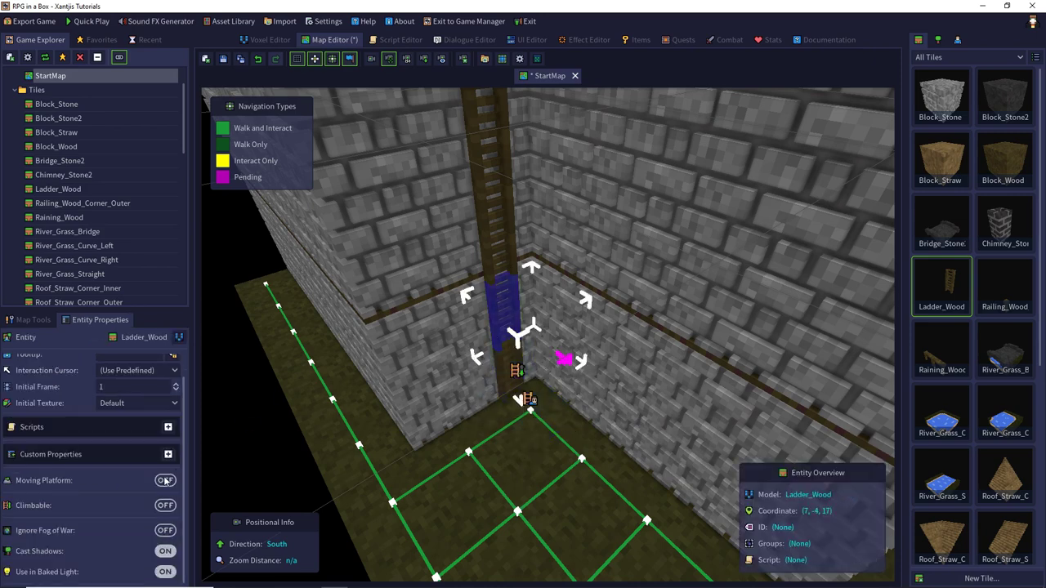
click(165, 505)
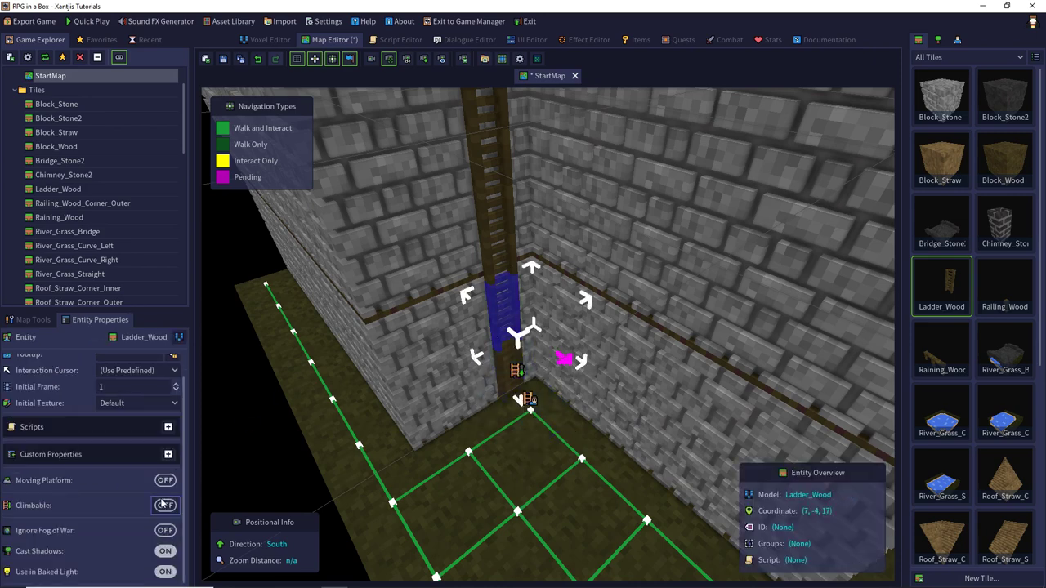
shift+click(500, 374)
right_click(499, 375)
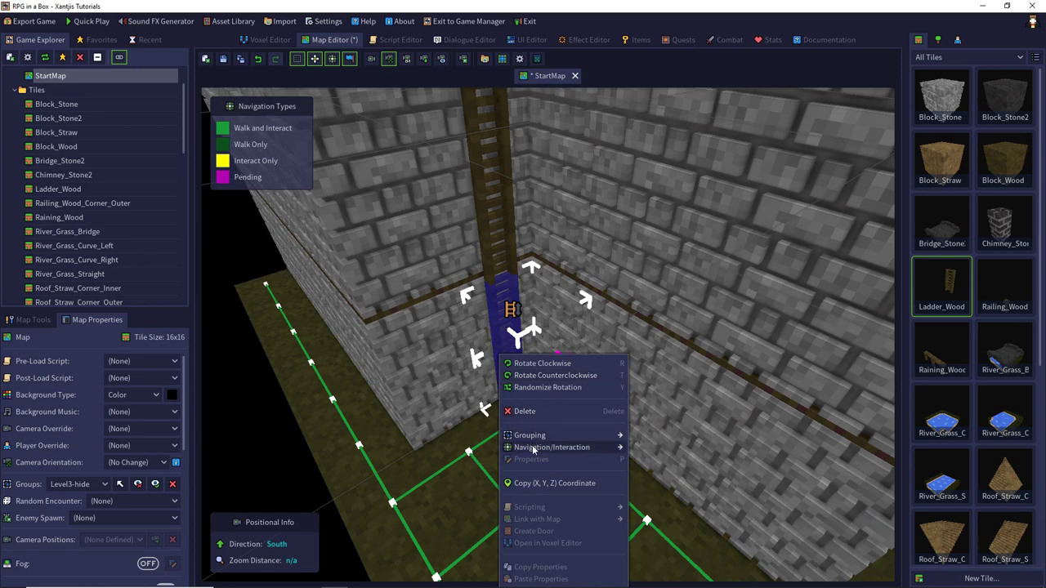
mouse_move(533, 449)
click(646, 448)
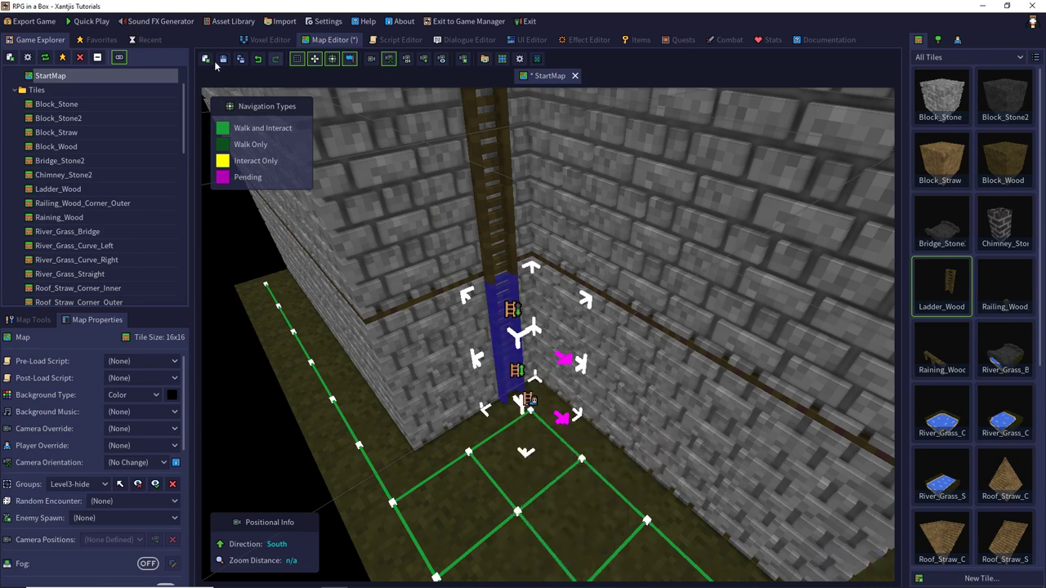
key(ctrl+s)
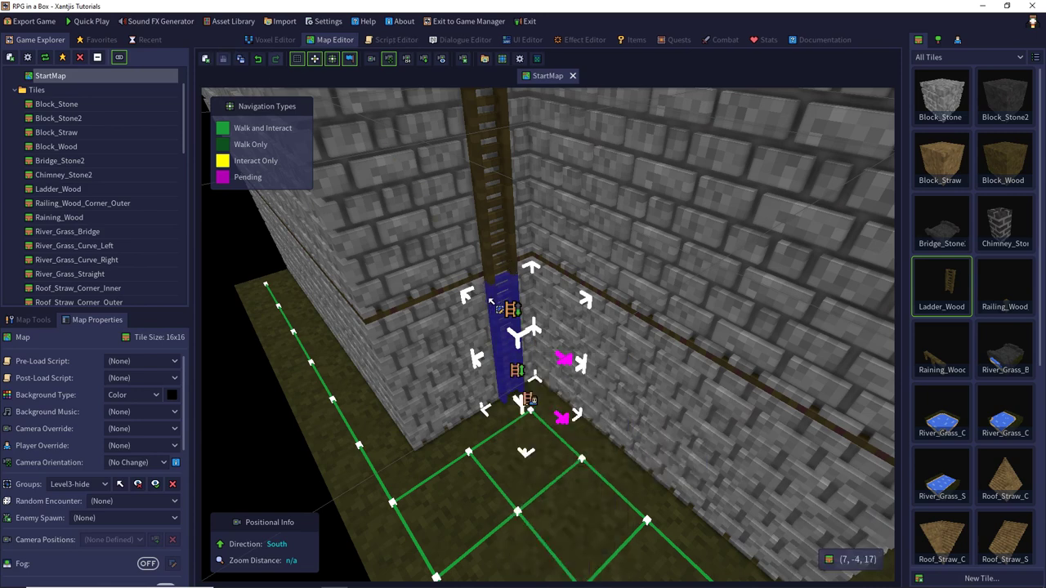
- Make the ladder segment at height 33 climbable and link it to the segment at height 17 with Climb navigation
click(490, 300)
click(165, 506)
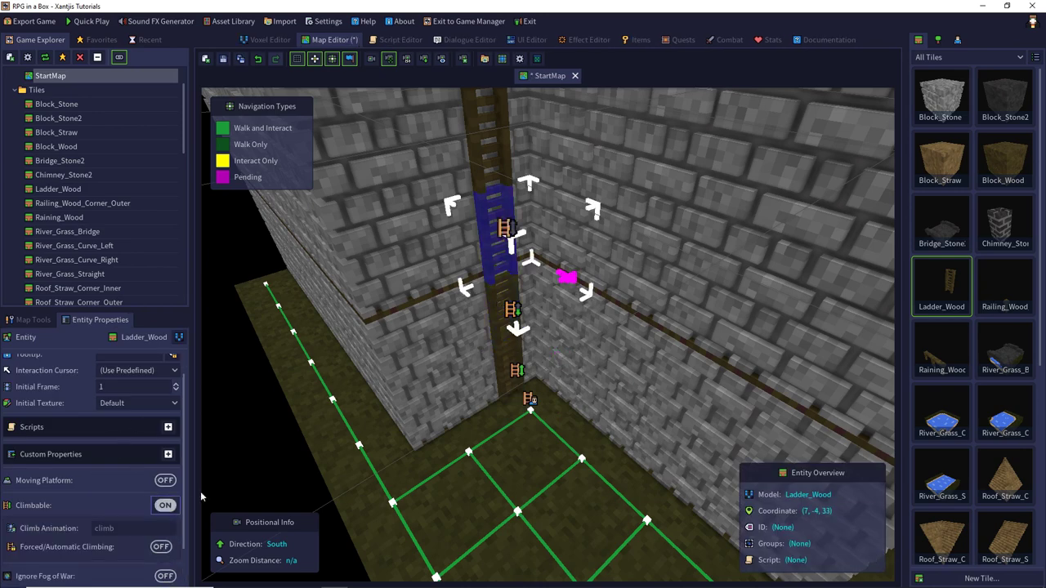
right_click(492, 315)
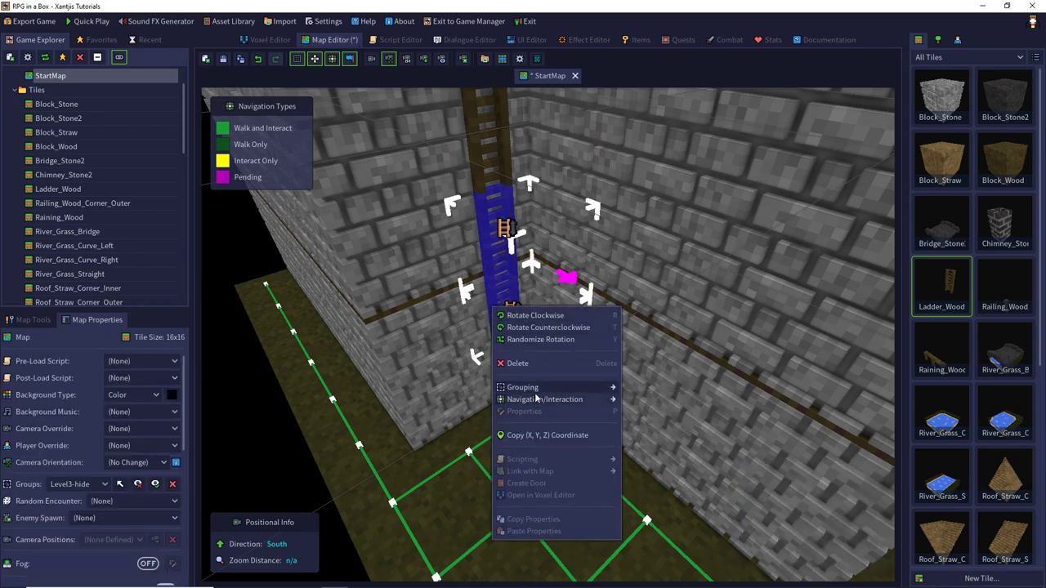
mouse_move(599, 400)
click(646, 400)
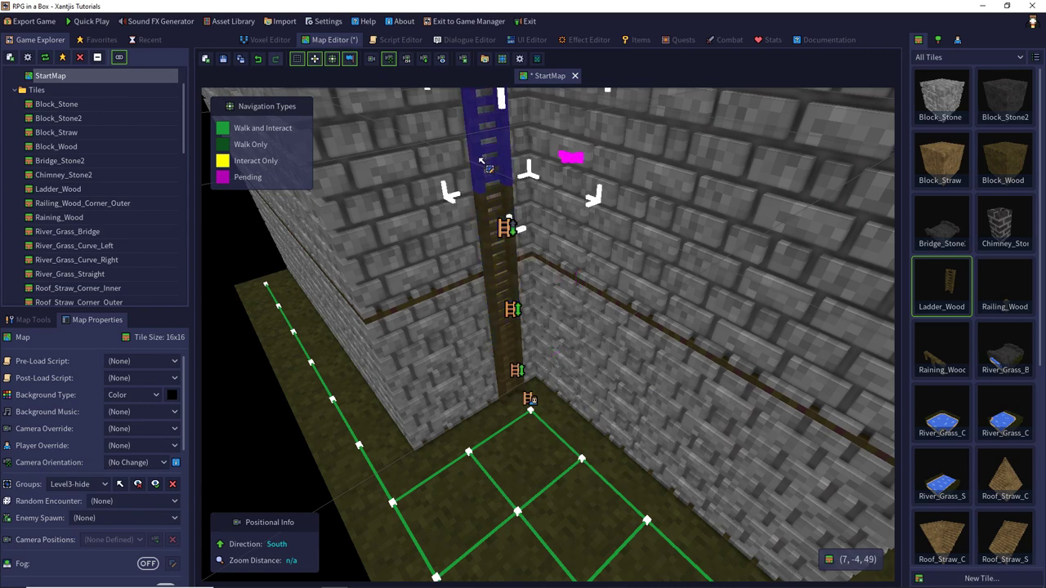
- Make the ladder segment at height 49 climbable and link it to the segment at height 33 with Climb navigation
click(166, 506)
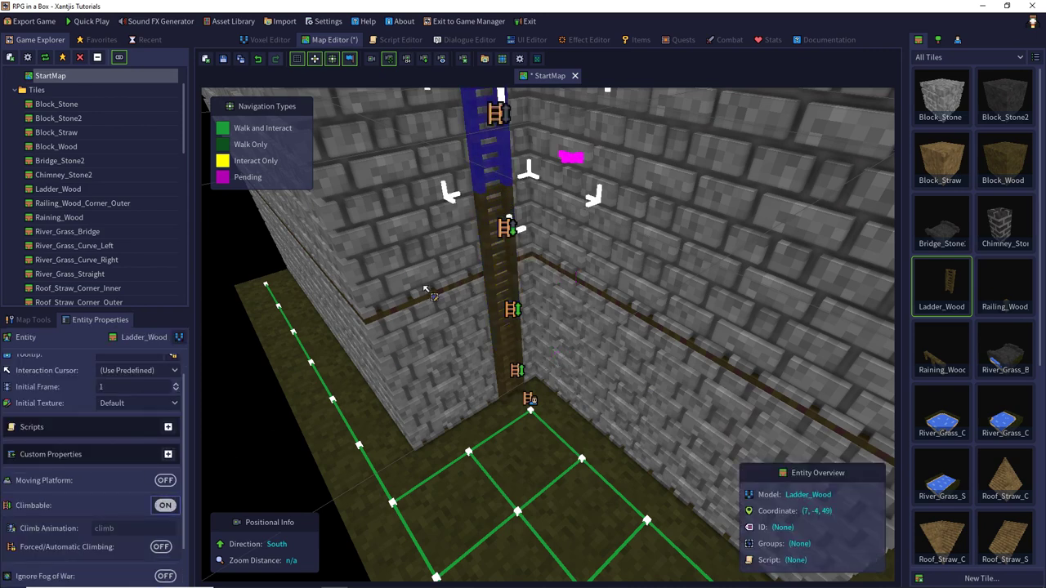
right_click(485, 224)
mouse_move(521, 317)
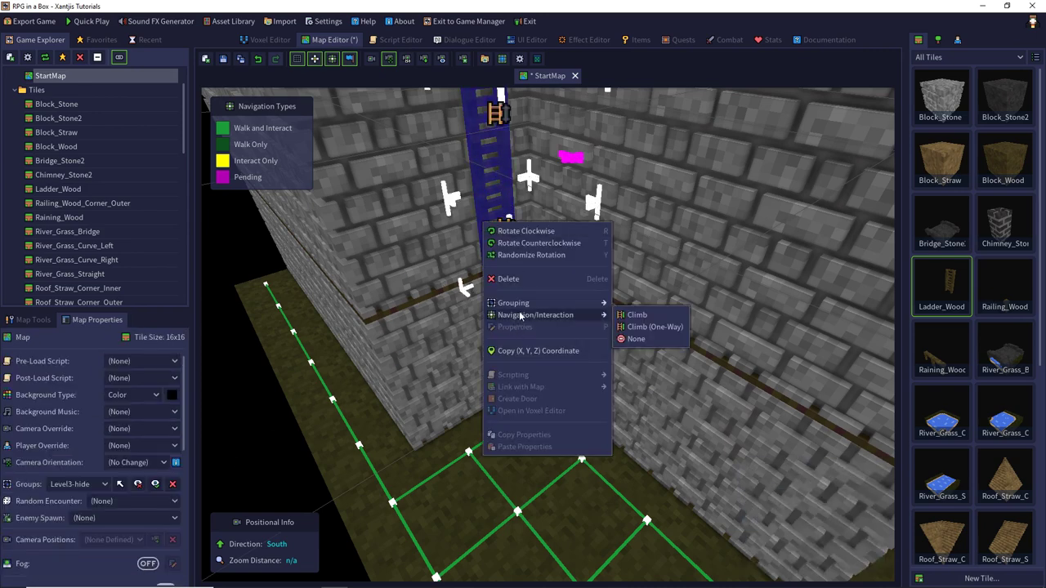
click(638, 317)
- Make the top ladder segment at height 65 climbable and link it to the segment at height 49 with Climb navigation
scroll(558, 226, down, 5)
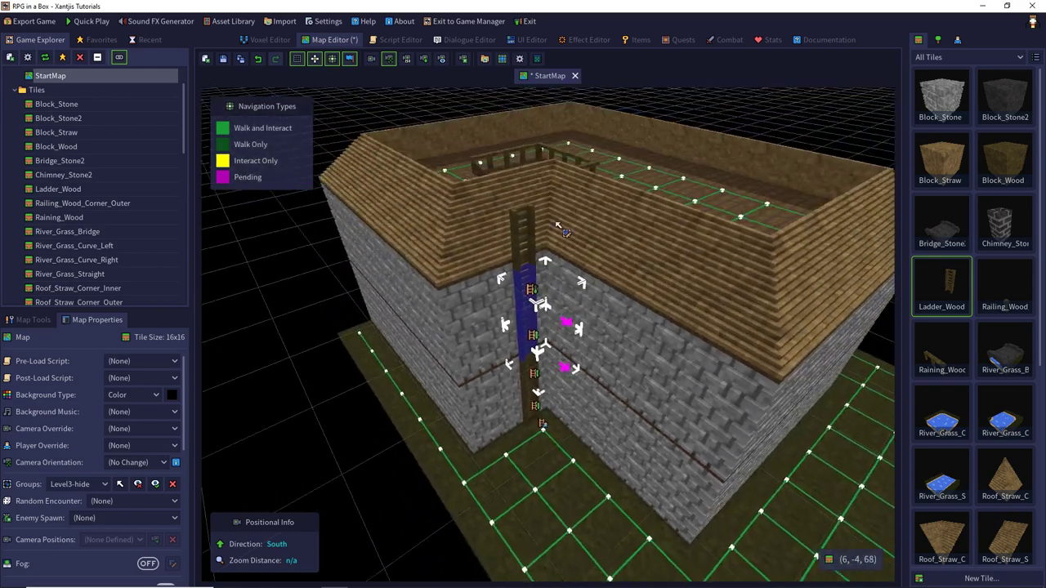
scroll(558, 227, up, 5)
click(507, 333)
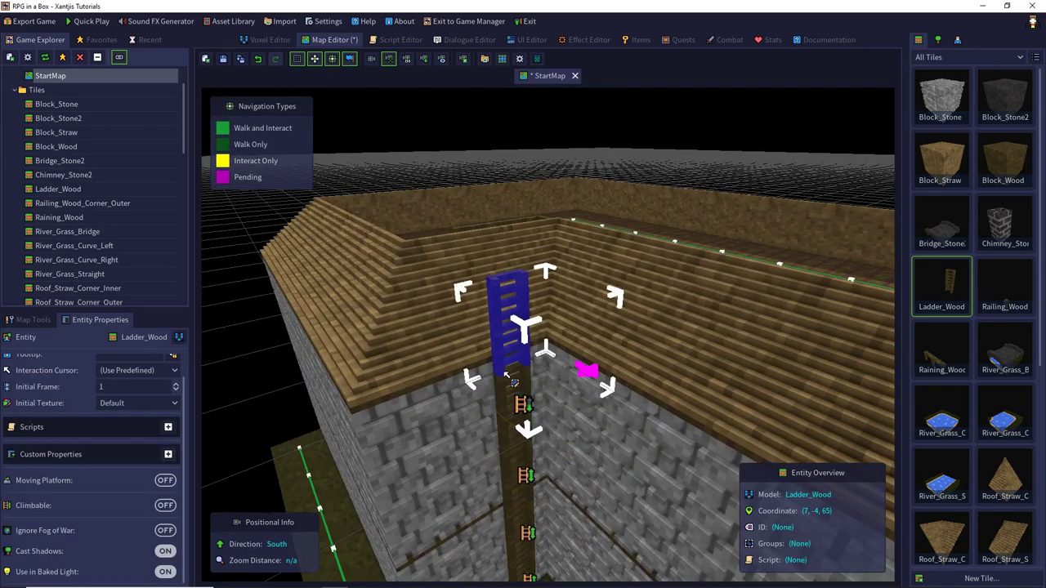
click(165, 505)
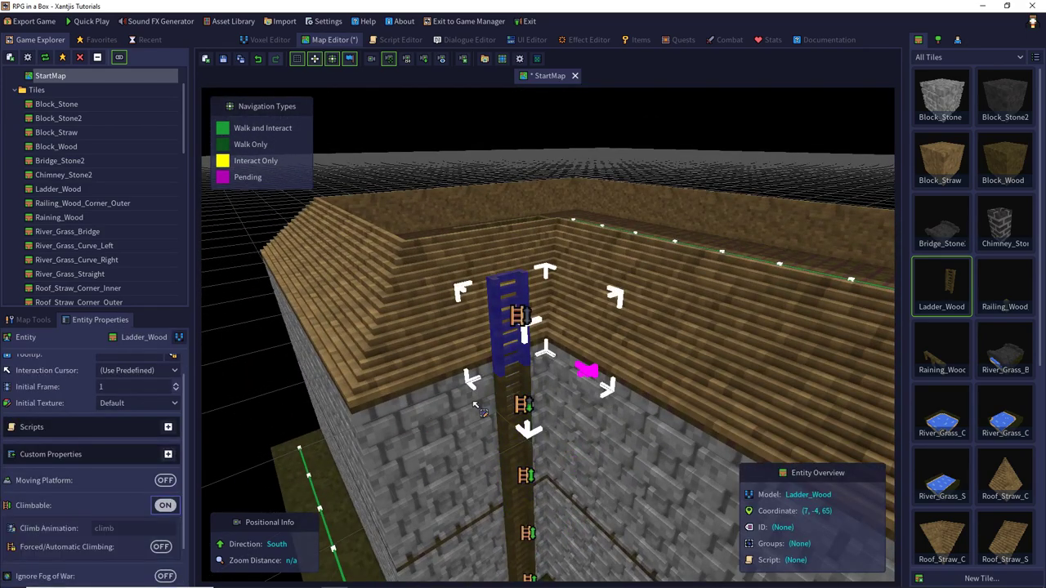
click(500, 397)
right_click(499, 397)
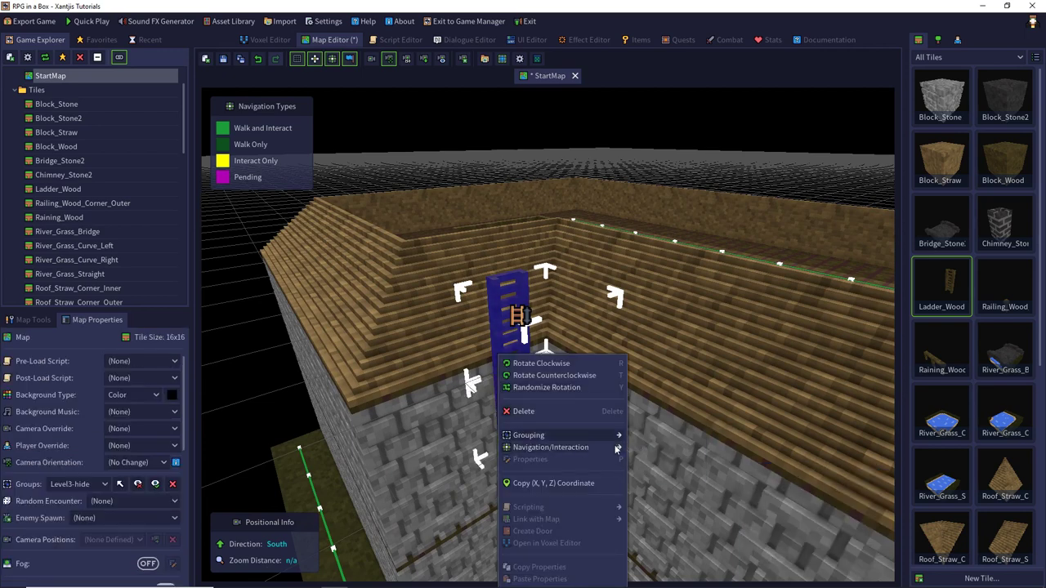
mouse_move(607, 454)
click(652, 447)
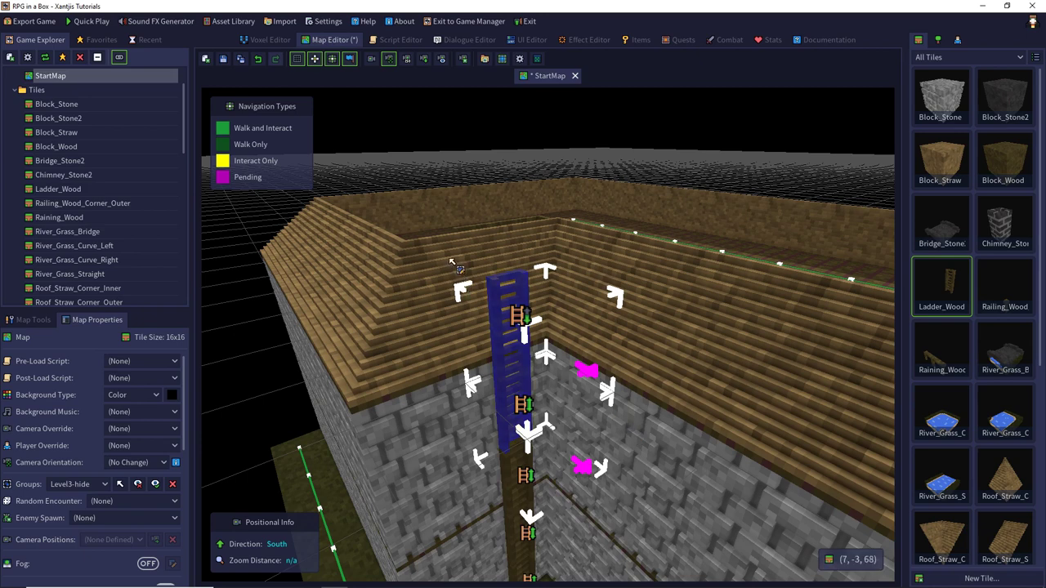
- Link the roof tile directly behind the ladder to the top ladder segment with Climb navigation and save the map
click(474, 262)
ctrl+click(496, 302)
right_click(495, 296)
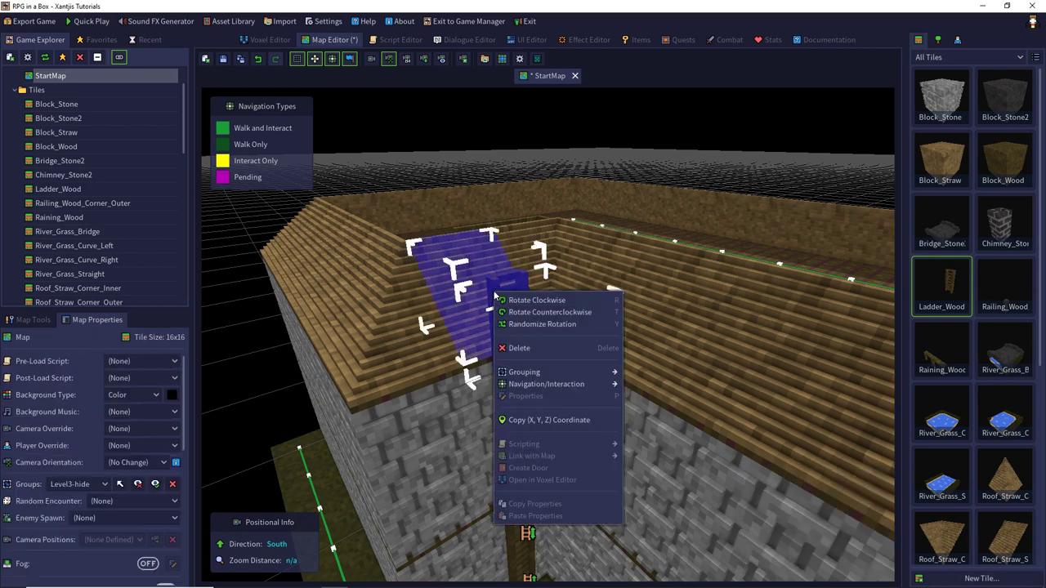
mouse_move(540, 385)
click(647, 384)
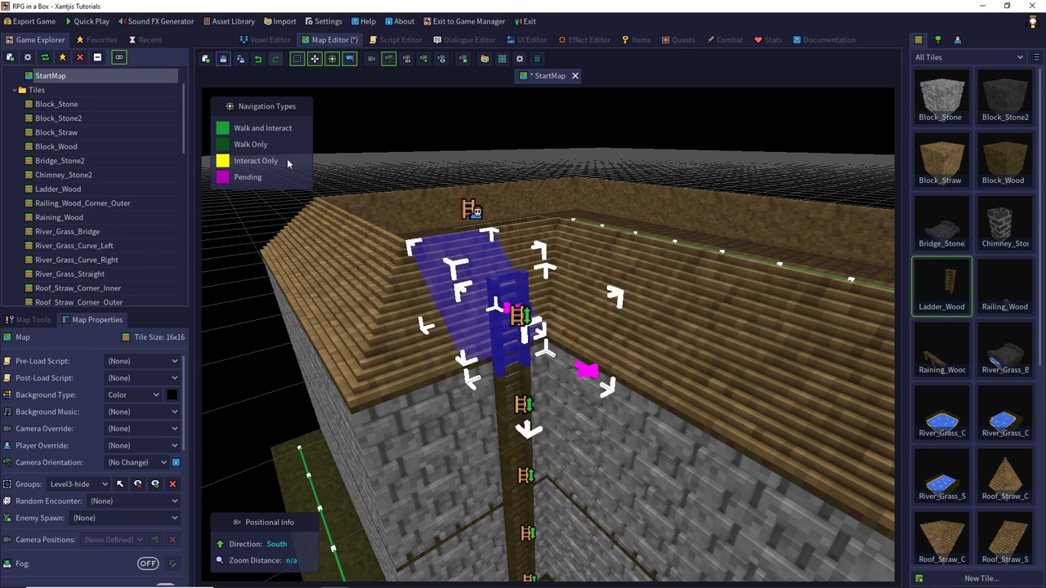
key(ctrl+s)
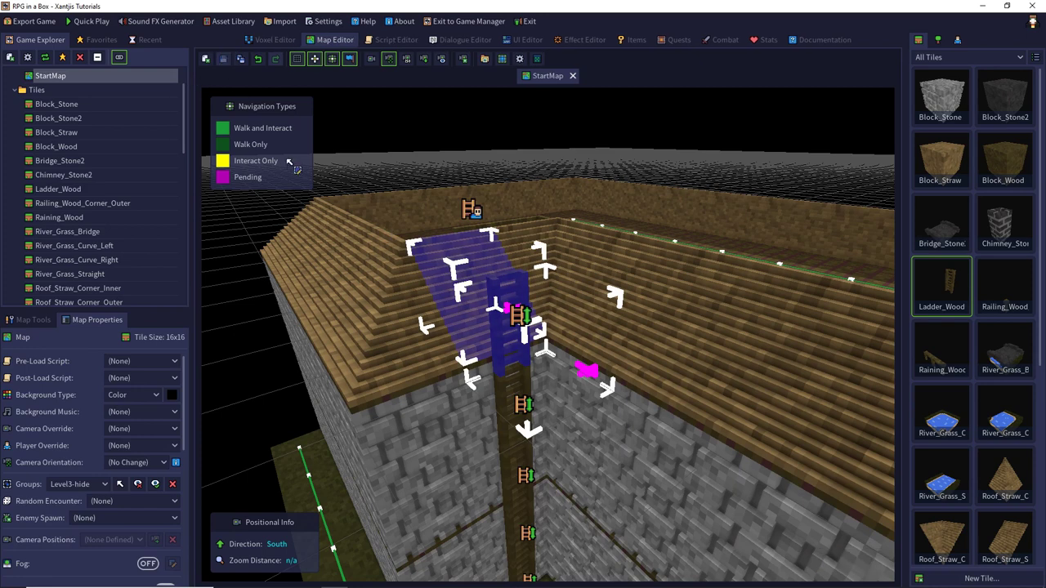
- Close StartMap and open the Rex character with its climb animation selected
click(573, 76)
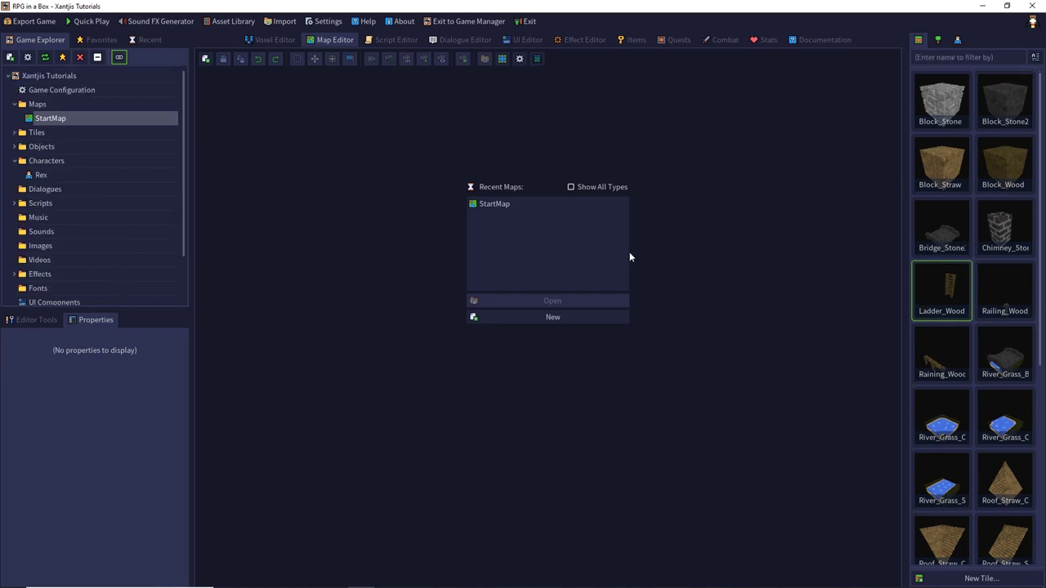
click(958, 41)
double_click(955, 107)
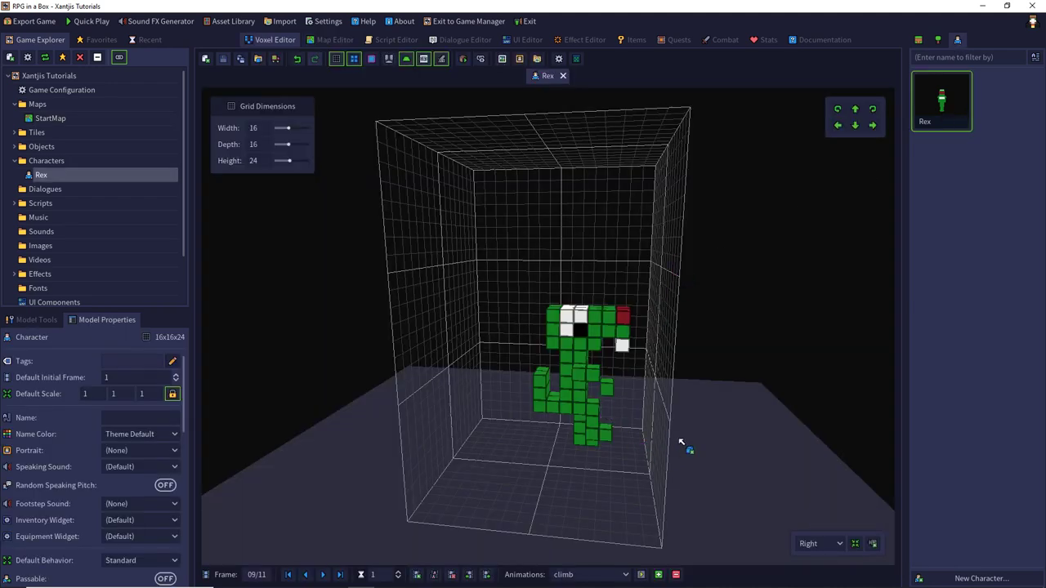
middle_drag(688, 425, 712, 427)
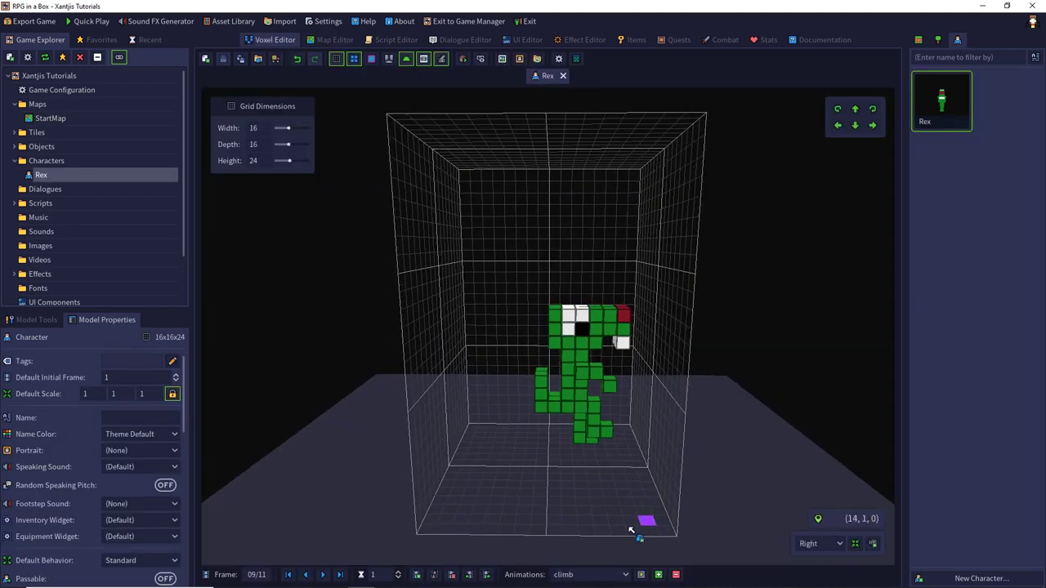
click(612, 577)
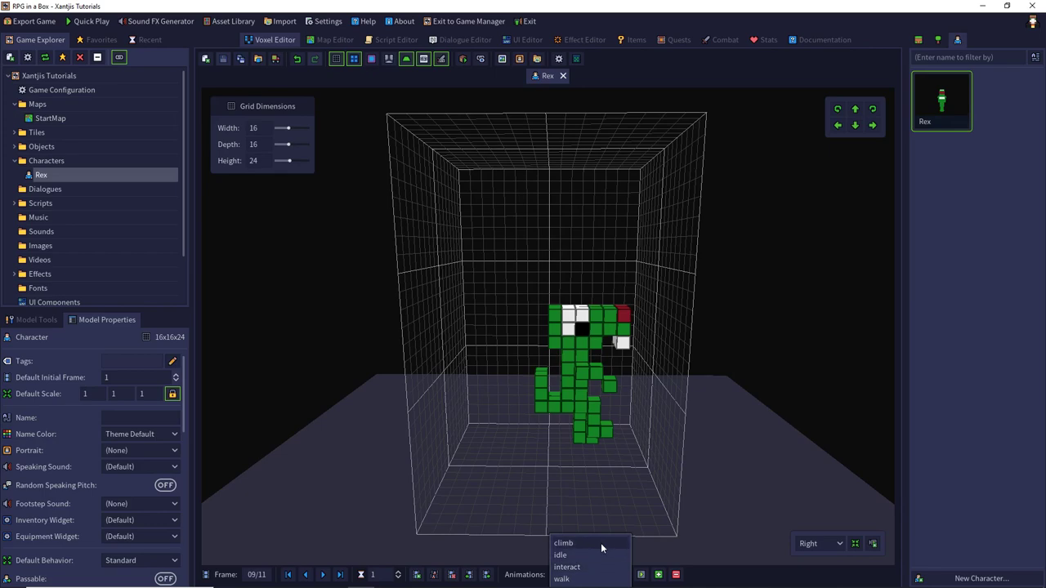
click(601, 544)
- Look through the predefined animation names available for a new Rex animation, including interact and climb, and close without adding one
click(658, 575)
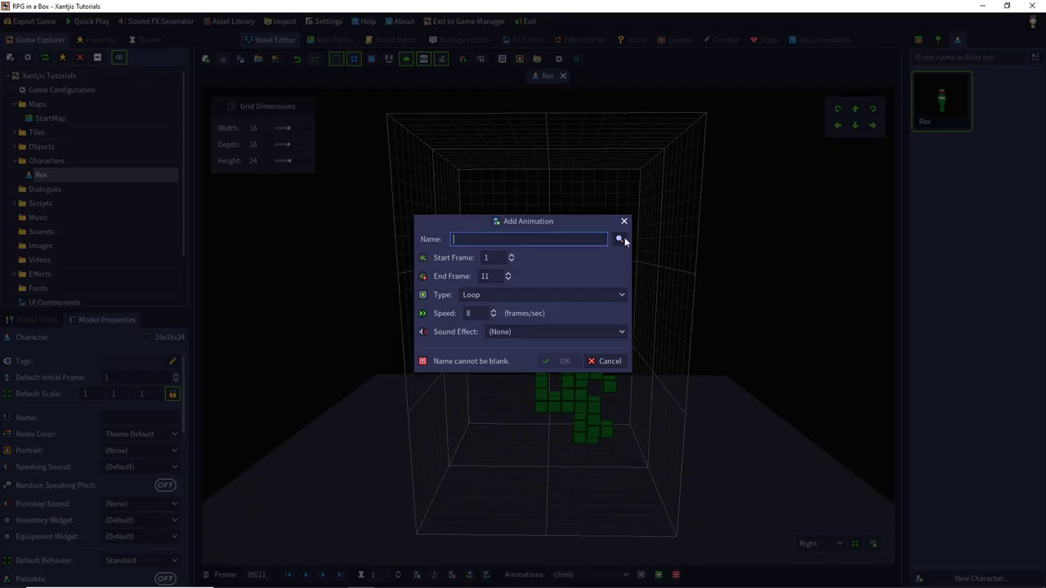
click(620, 239)
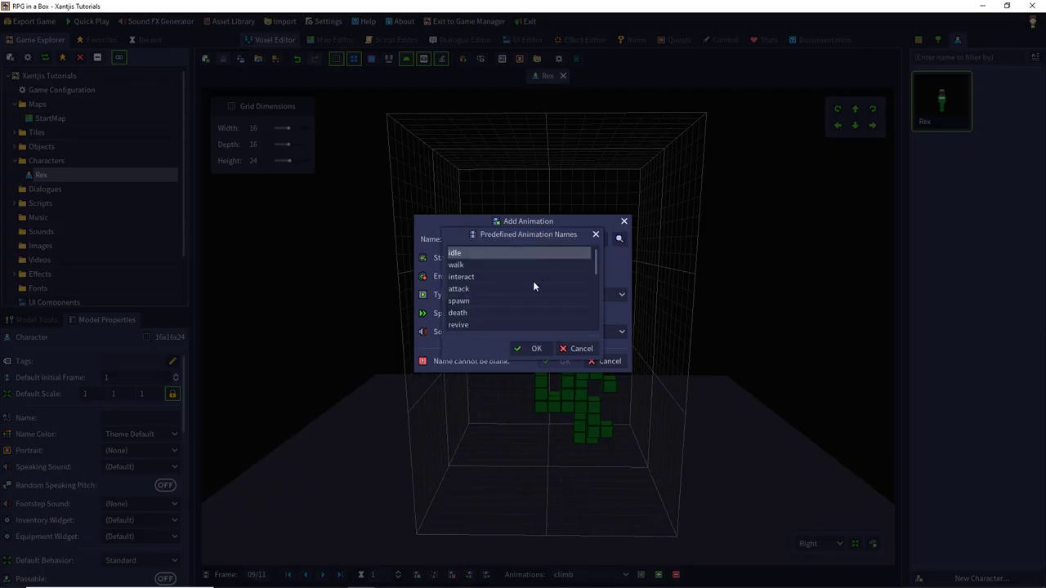
scroll(549, 267, down, 1)
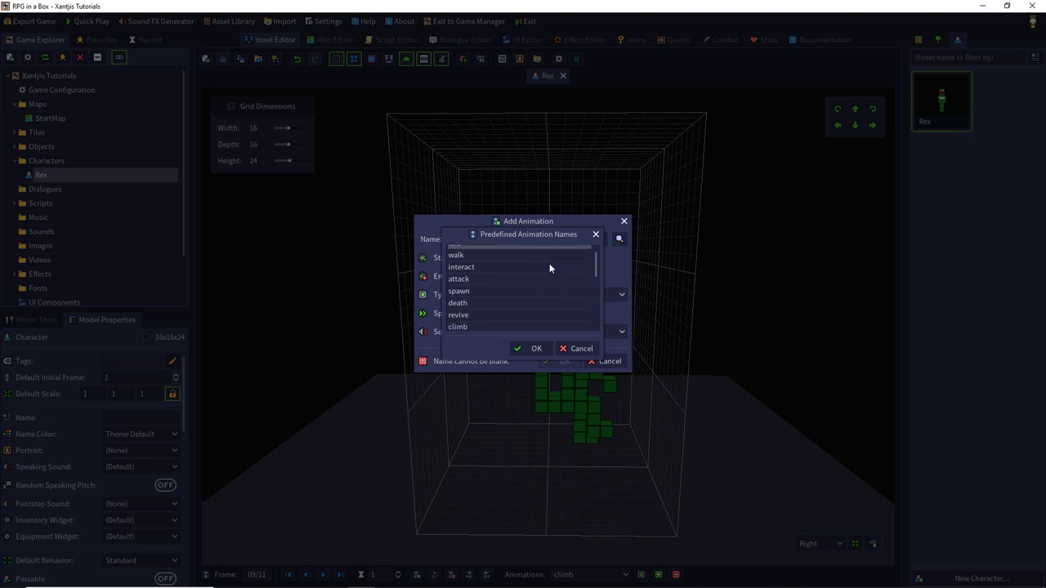
scroll(476, 259, up, 1)
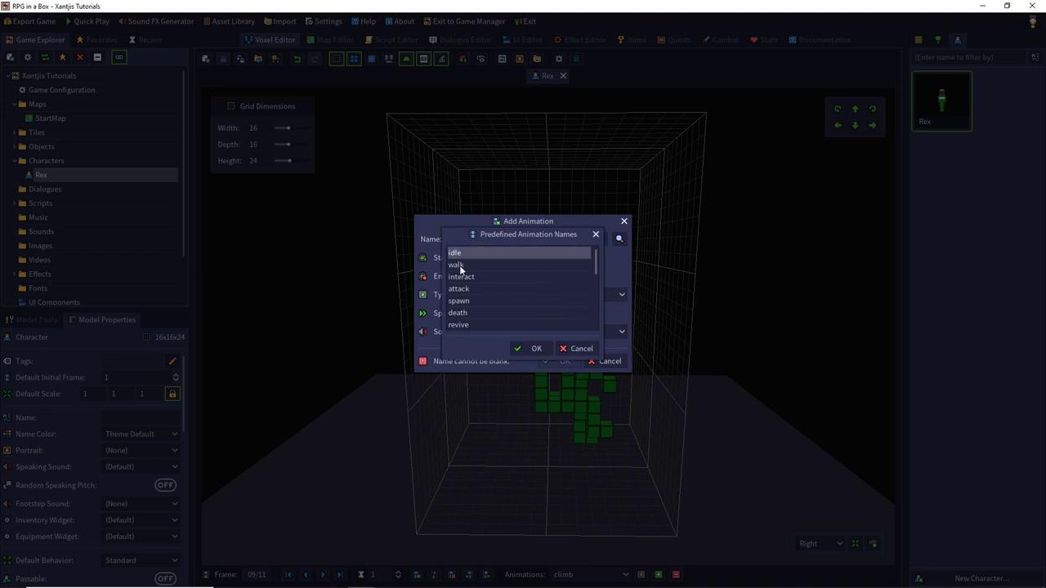
click(482, 276)
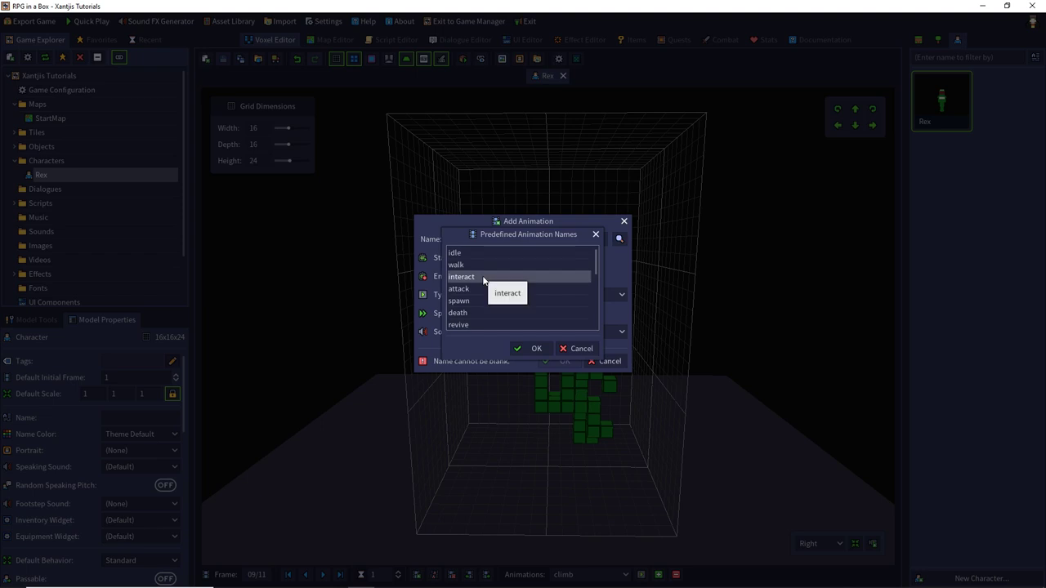
scroll(478, 290, down, 1)
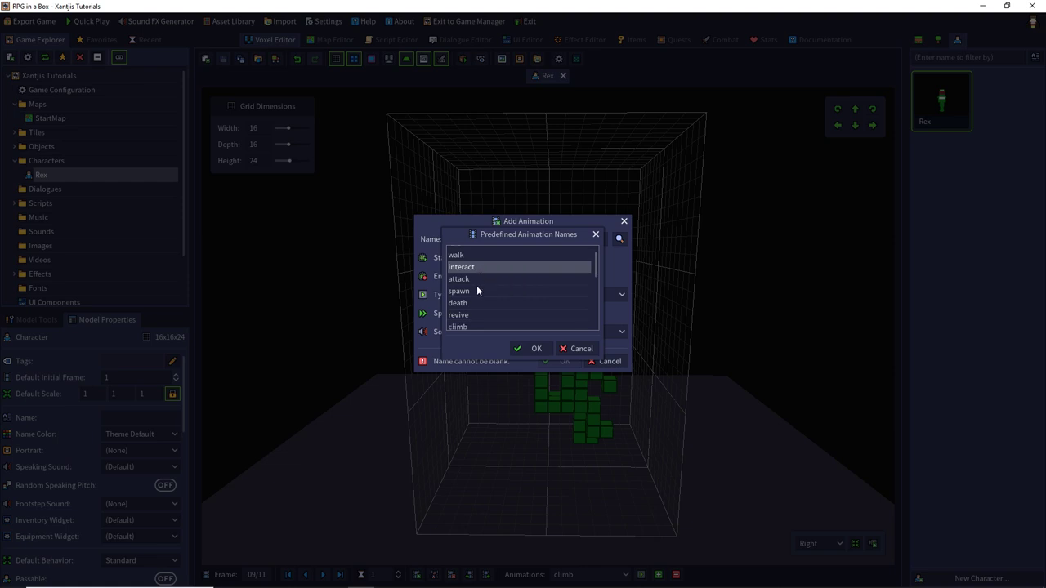
scroll(477, 286, down, 1)
click(467, 318)
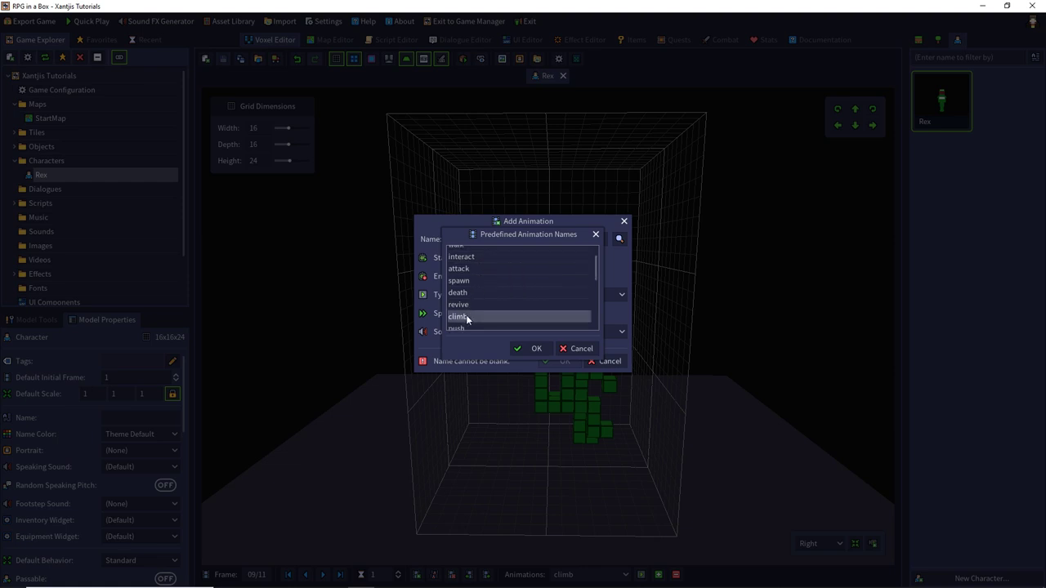
scroll(496, 301, down, 1)
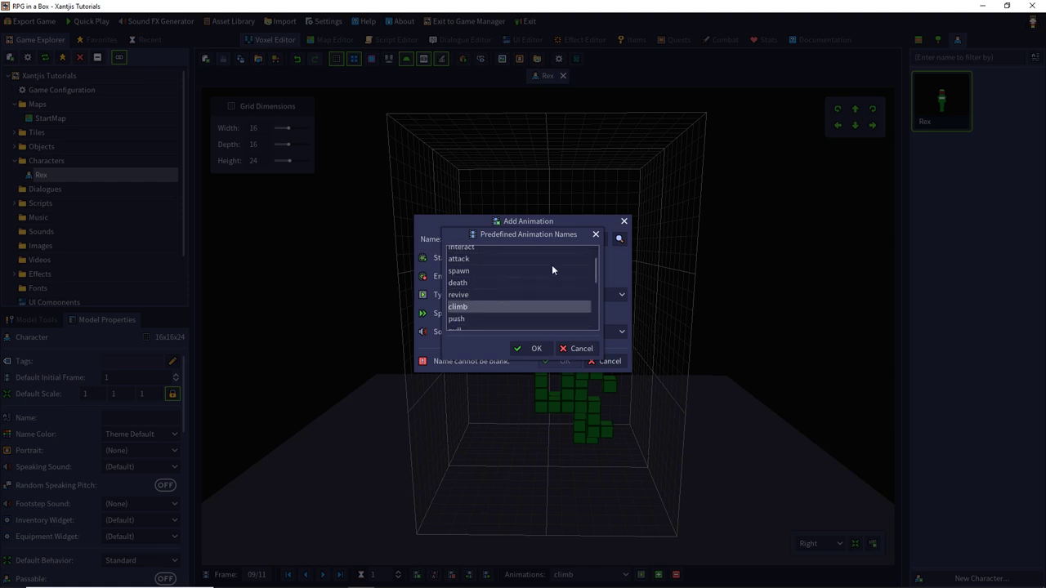
click(595, 236)
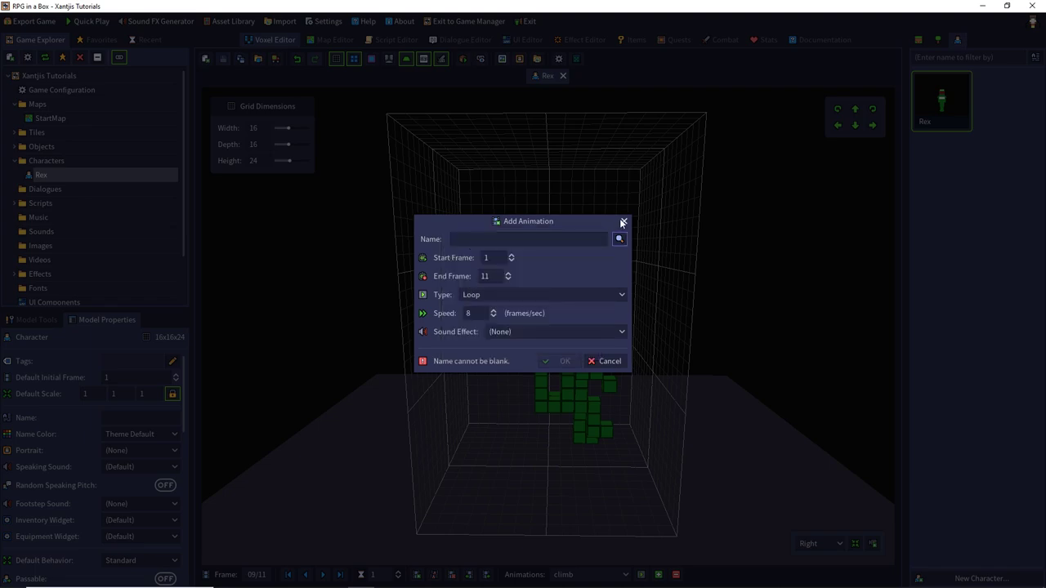
click(623, 222)
- Preview Rex's idle, interact and climb animations one after another, stopping each playback
click(622, 575)
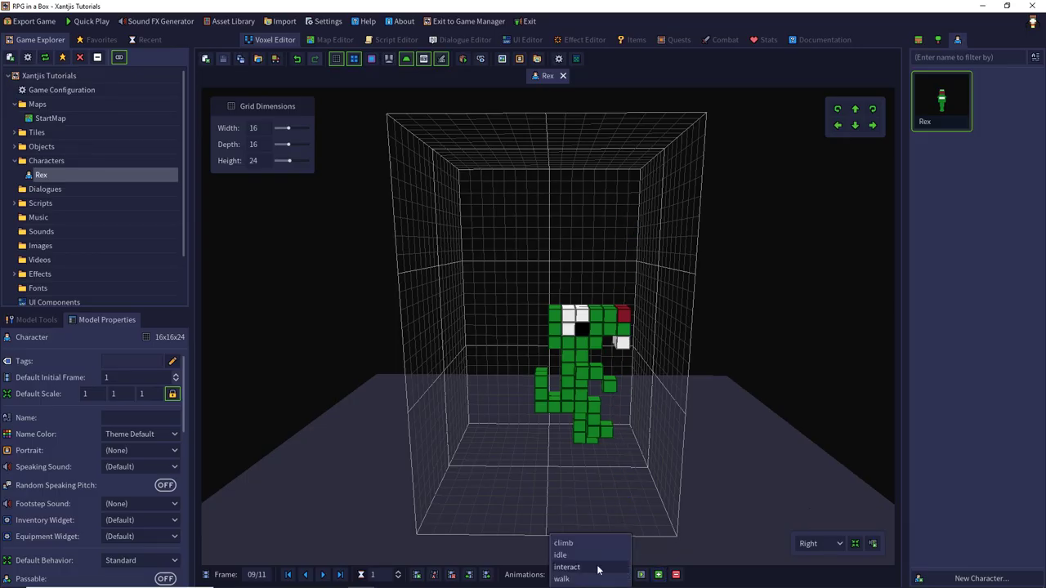
click(580, 556)
click(641, 574)
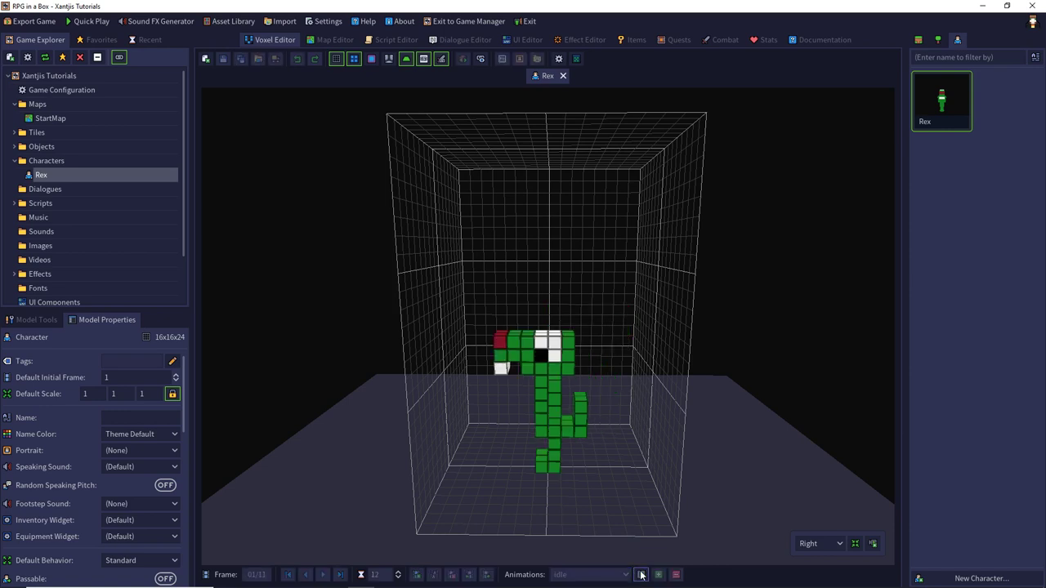
click(640, 574)
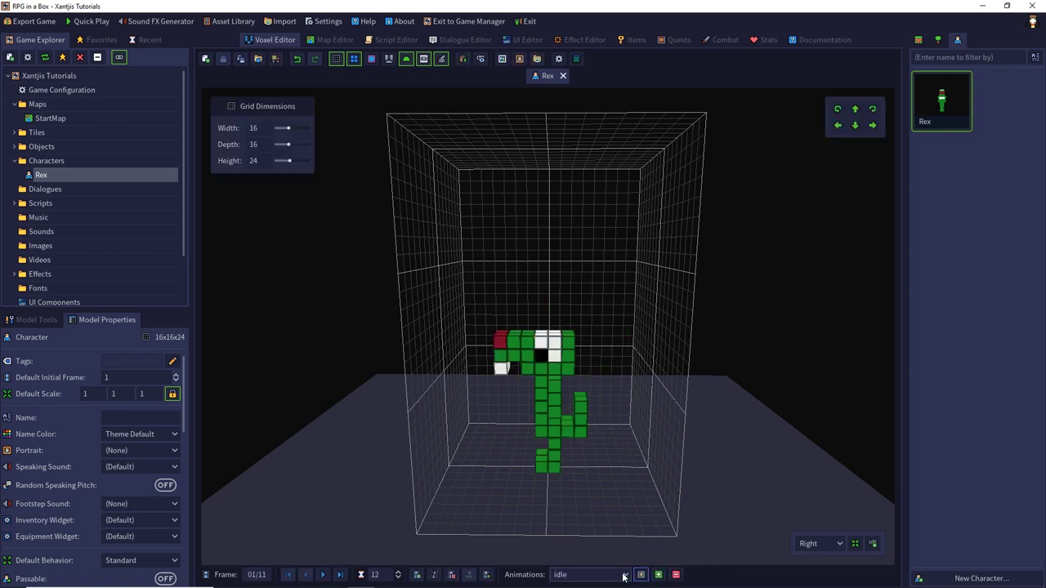
click(621, 575)
click(607, 565)
click(643, 575)
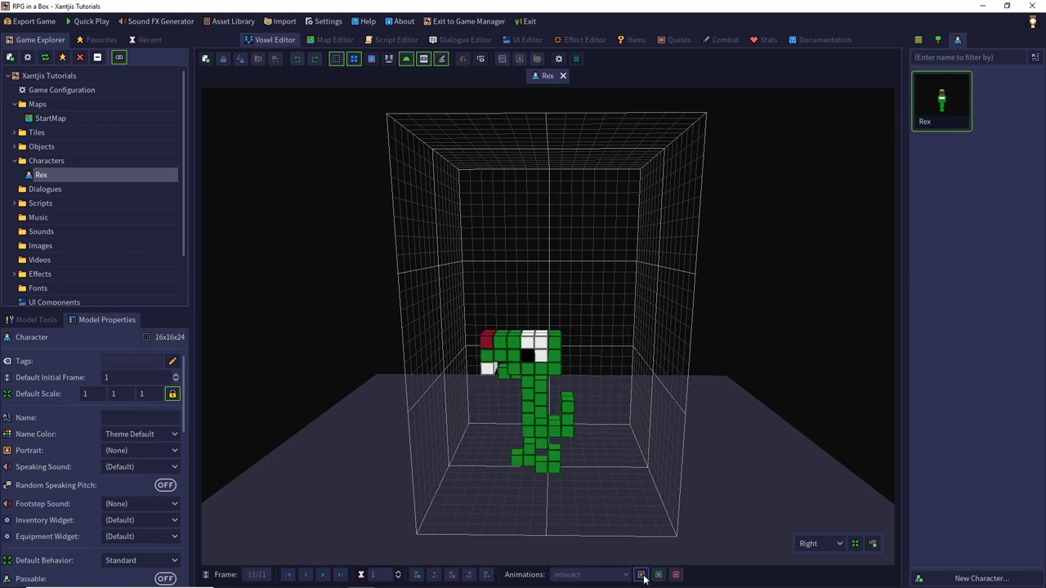
click(643, 575)
click(622, 575)
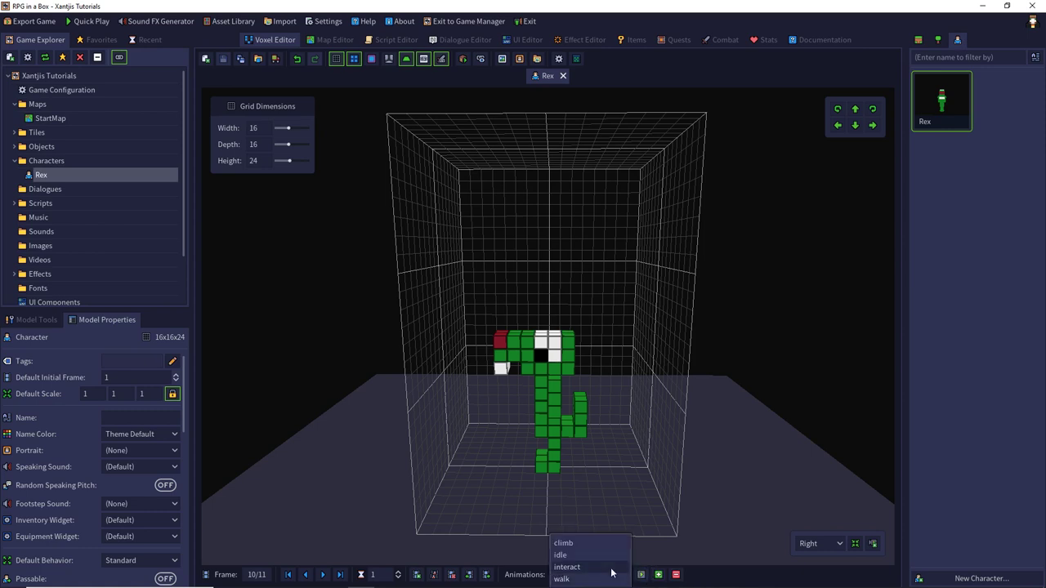
click(596, 543)
click(643, 575)
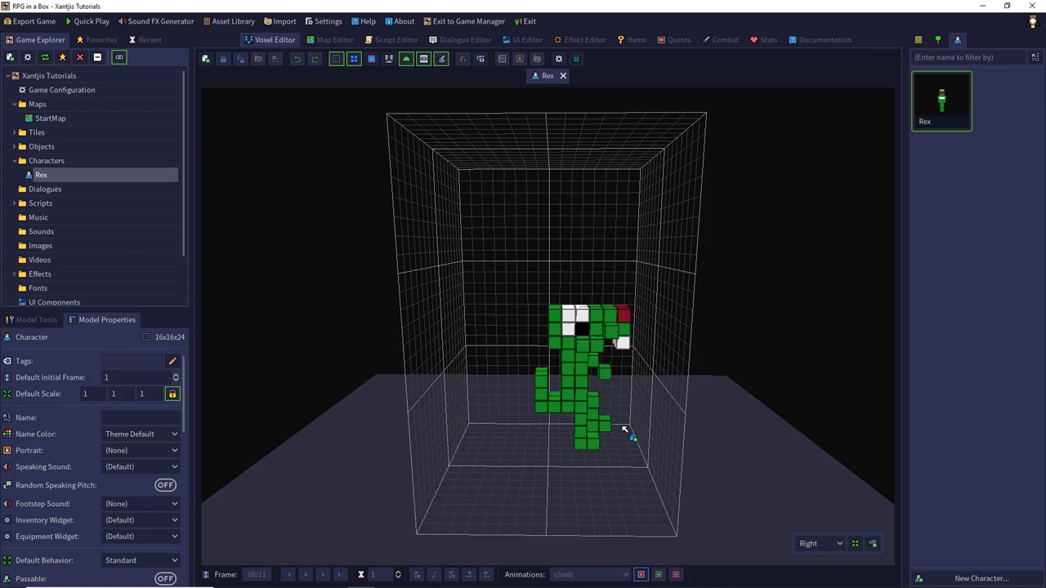
click(641, 574)
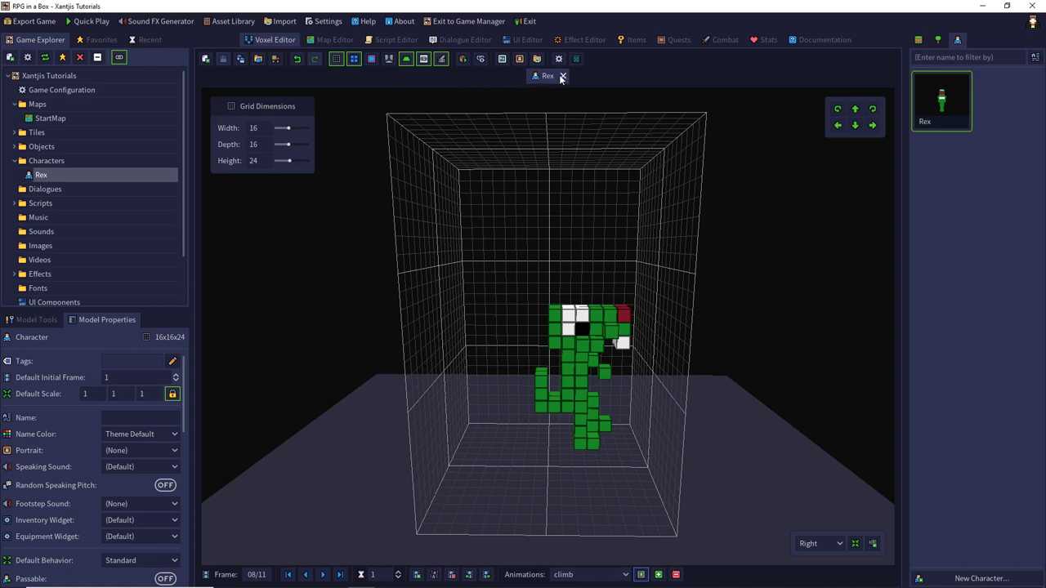
click(87, 21)
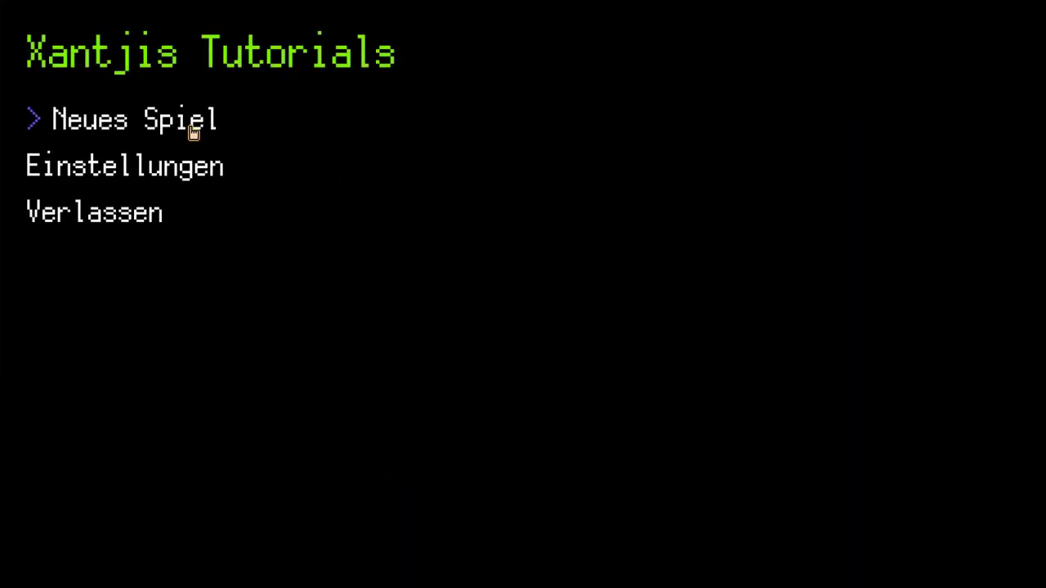
click(132, 214)
click(460, 324)
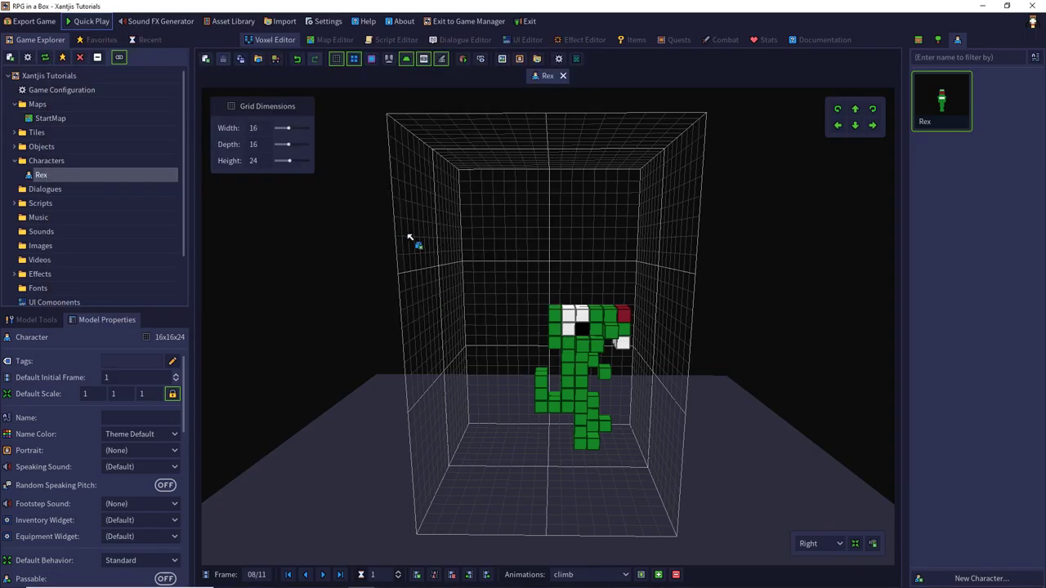
- Open StartMap from the recent maps in the Map Editor
click(330, 41)
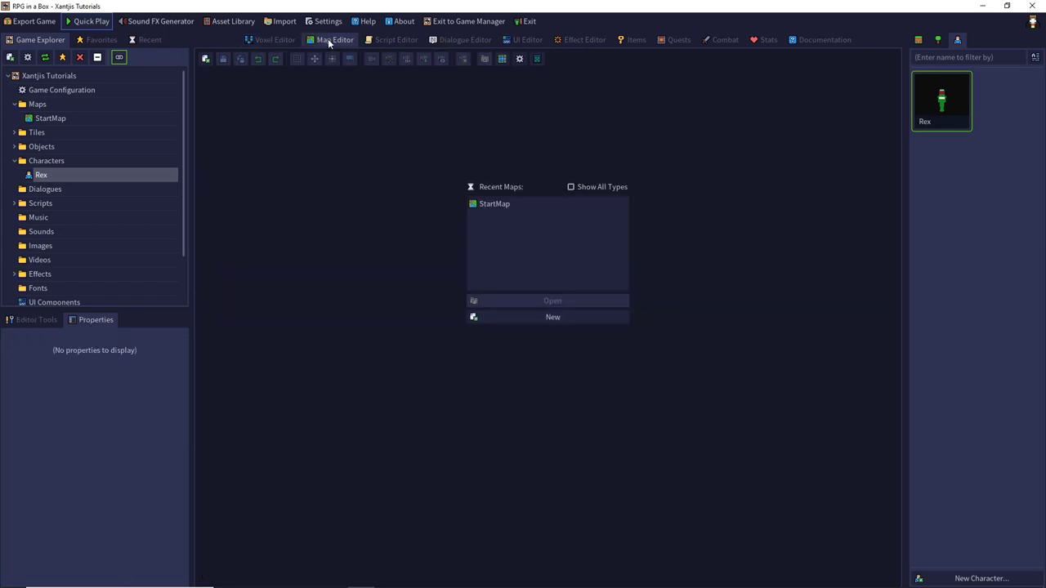
click(490, 210)
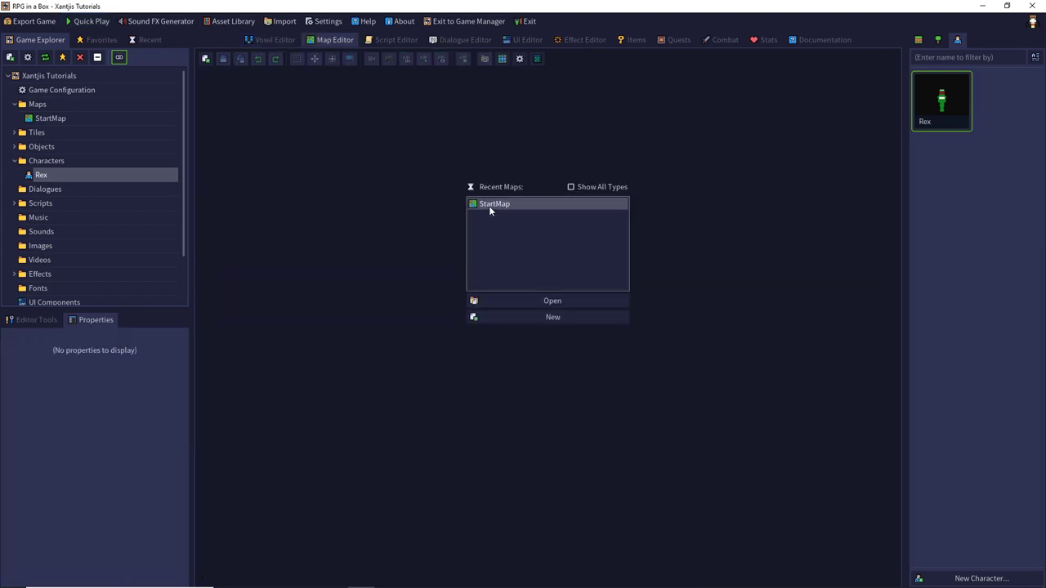
double_click(507, 216)
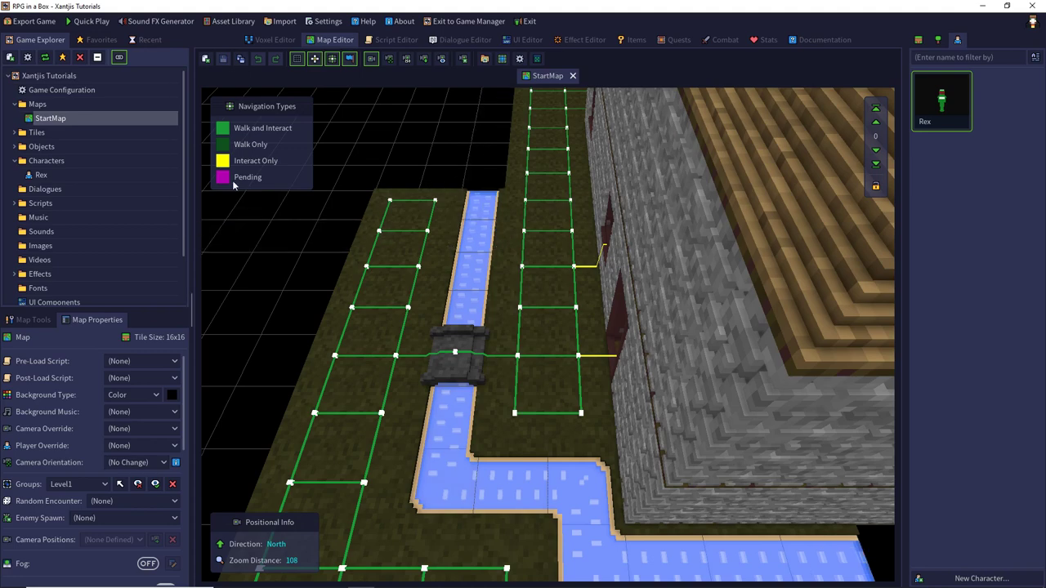
- Change both ground navigation paths leading to the tile at the ladder's foot to Interact Only, using the free camera
right_drag(369, 254, 405, 160)
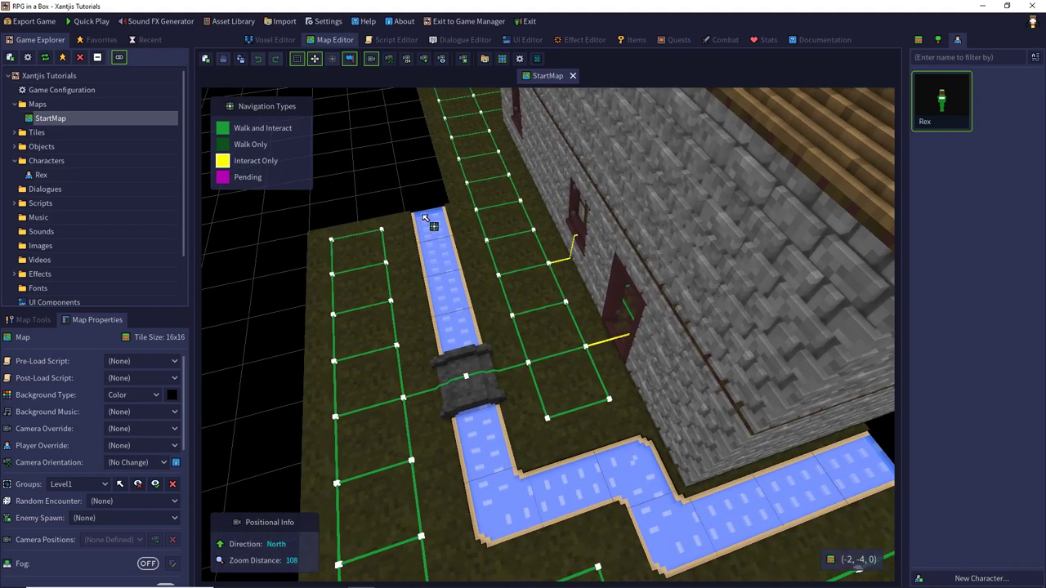
right_drag(424, 218, 423, 199)
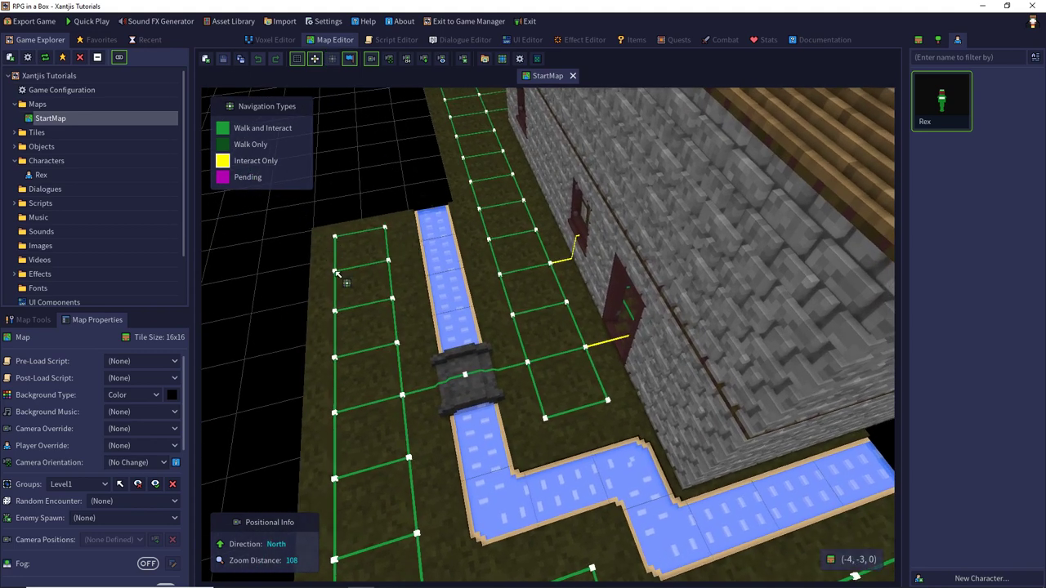
right_drag(347, 272, 419, 77)
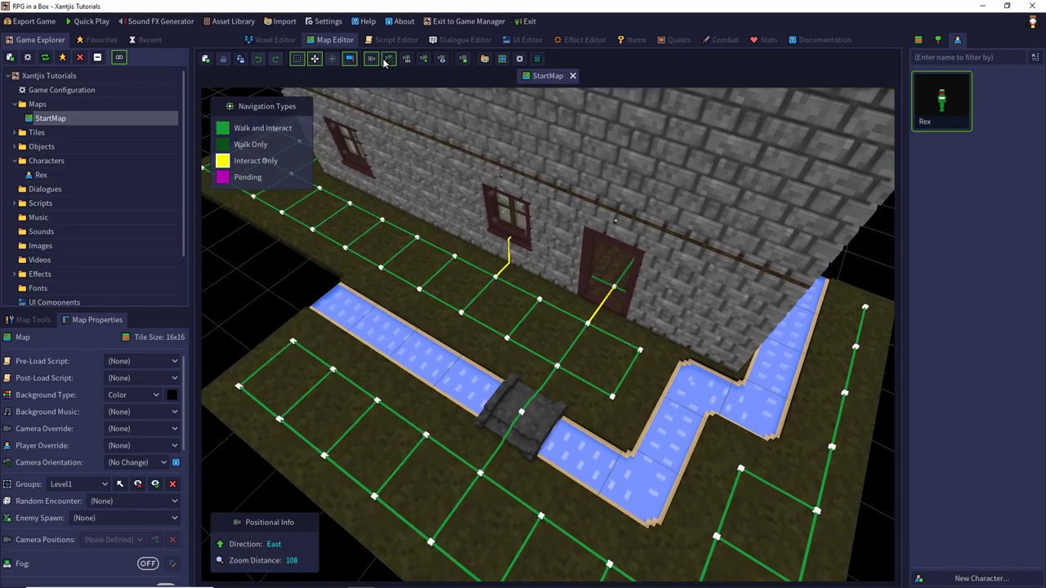
click(388, 59)
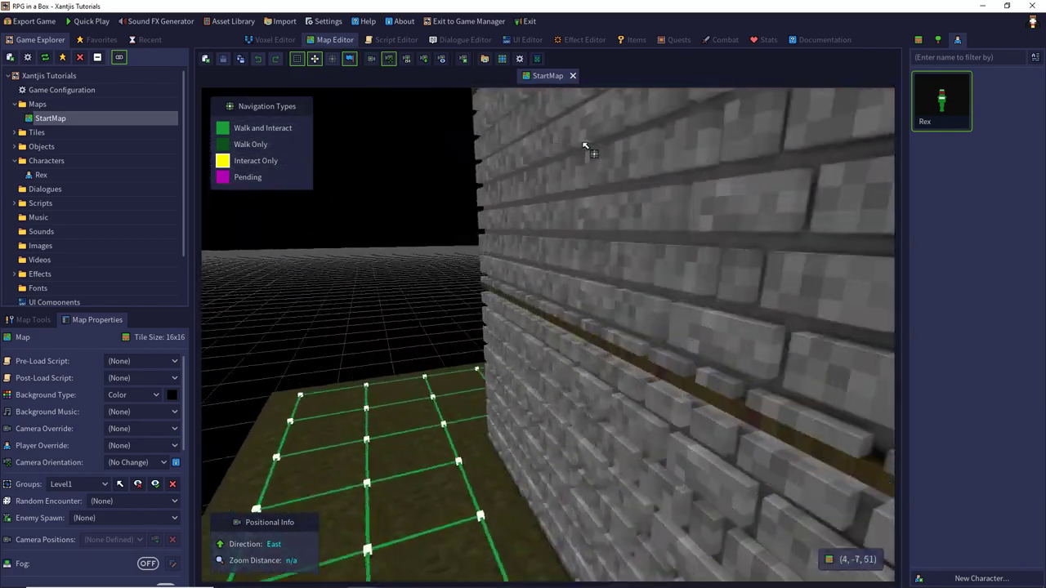
right_drag(585, 146, 777, 266)
key(w)
key(s)
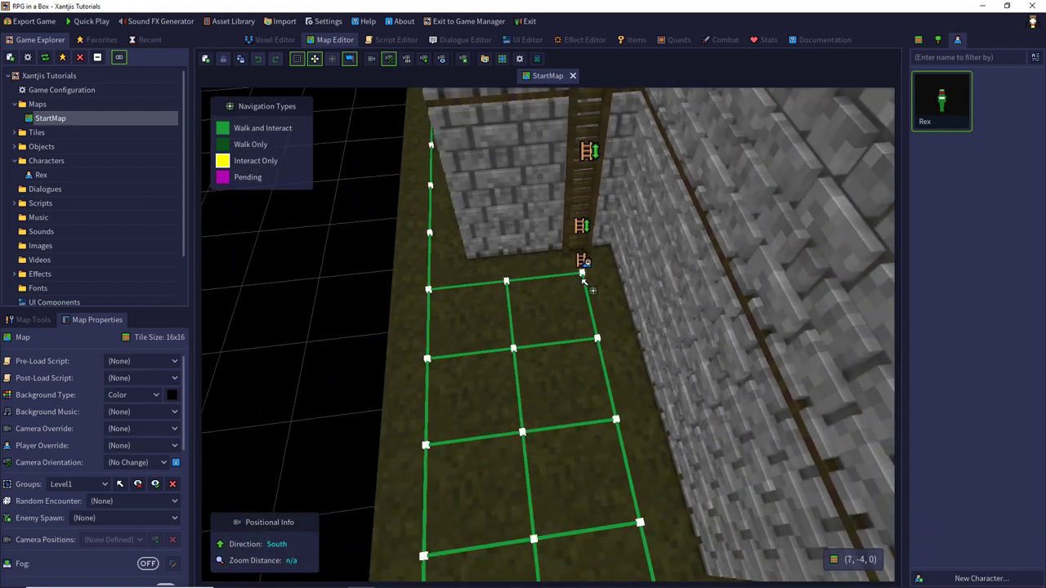
click(596, 325)
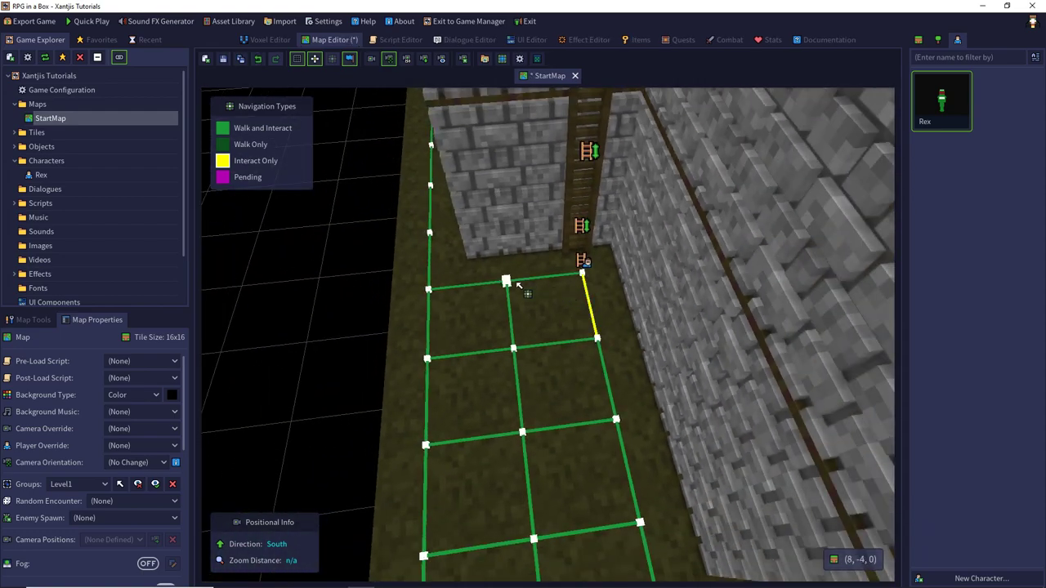
click(571, 285)
right_drag(517, 290, 662, 270)
key(s)
click(543, 272)
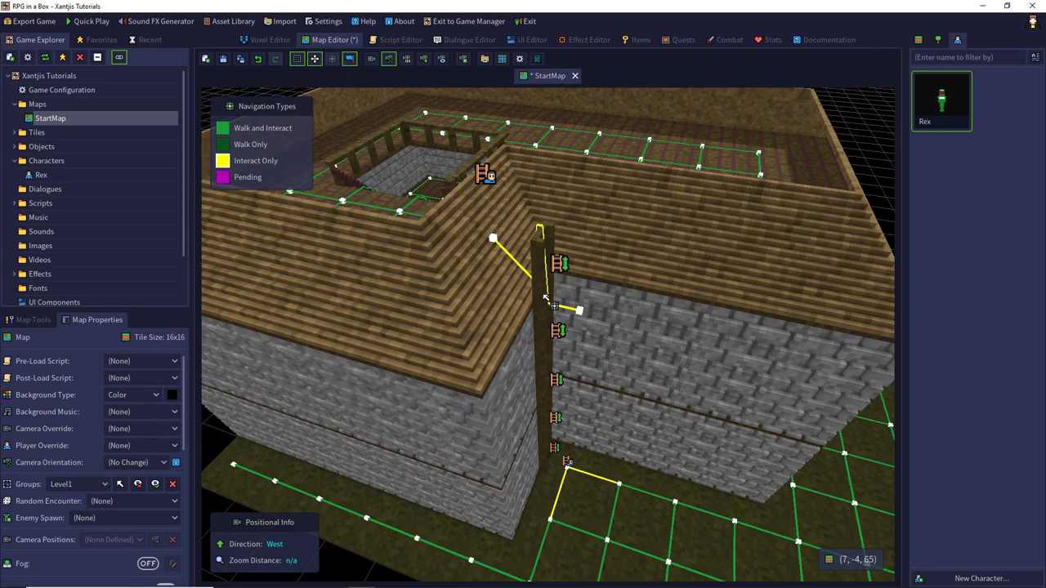
click(259, 59)
- Show the hidden roof tiles of the Level3-hide group
scroll(361, 272, down, 3)
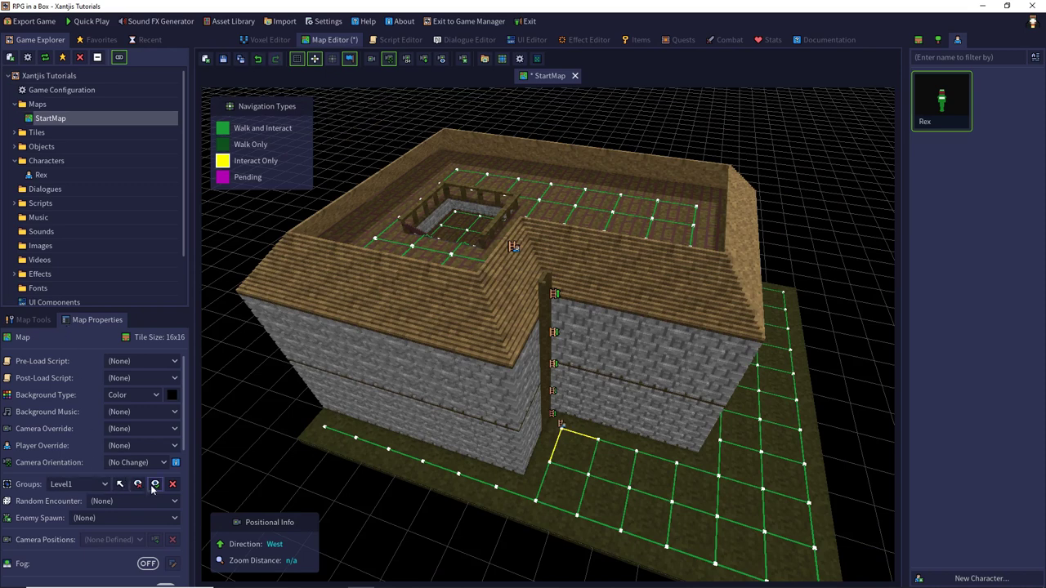
click(90, 483)
click(95, 555)
click(155, 485)
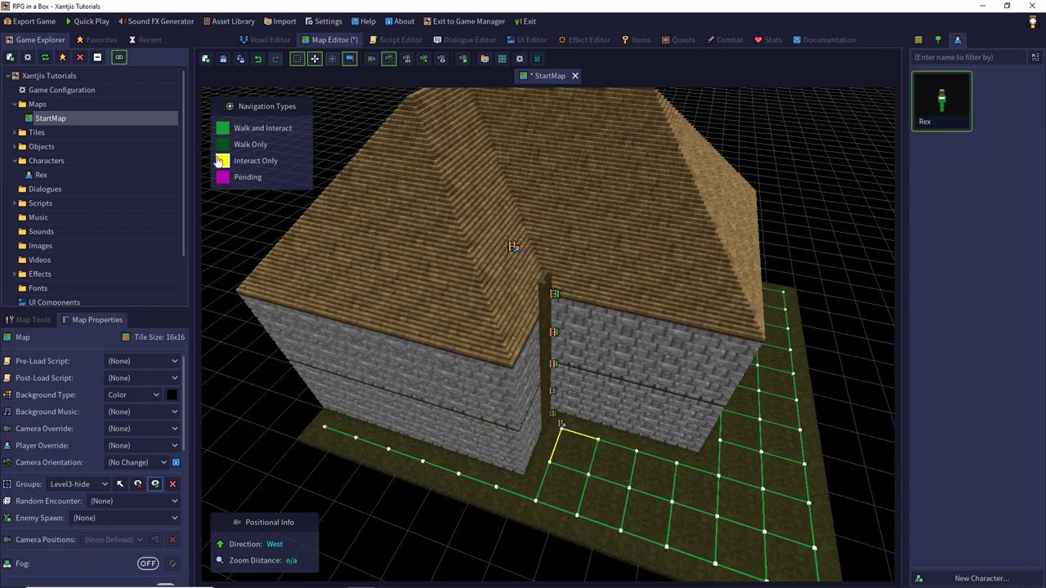
- Lay Walk and Interact navigation along the lowest roof tiles at height 68, following the eaves around the house
click(221, 127)
middle_drag(521, 193, 529, 255)
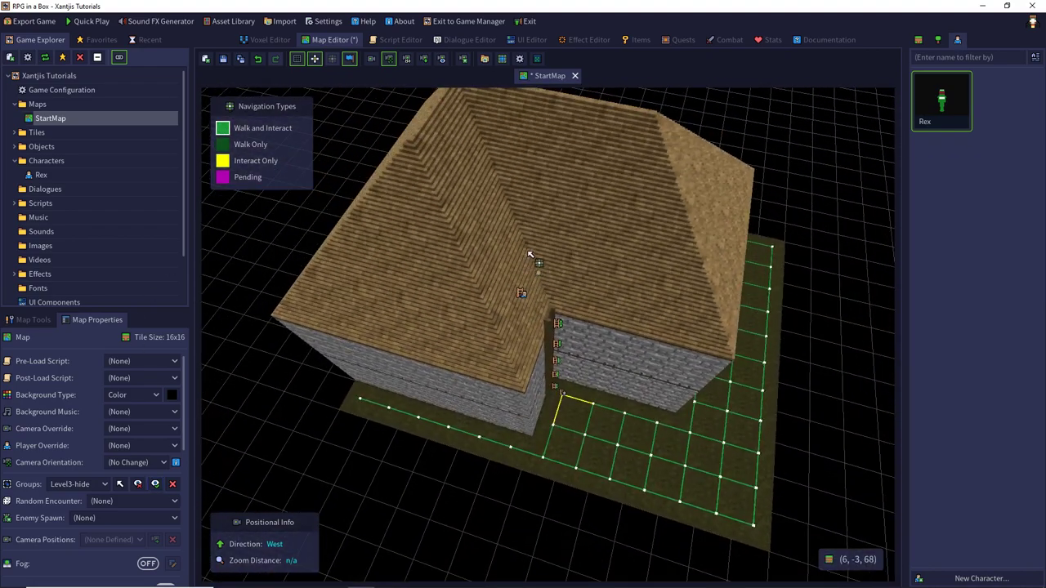
click(508, 347)
middle_drag(710, 316, 490, 336)
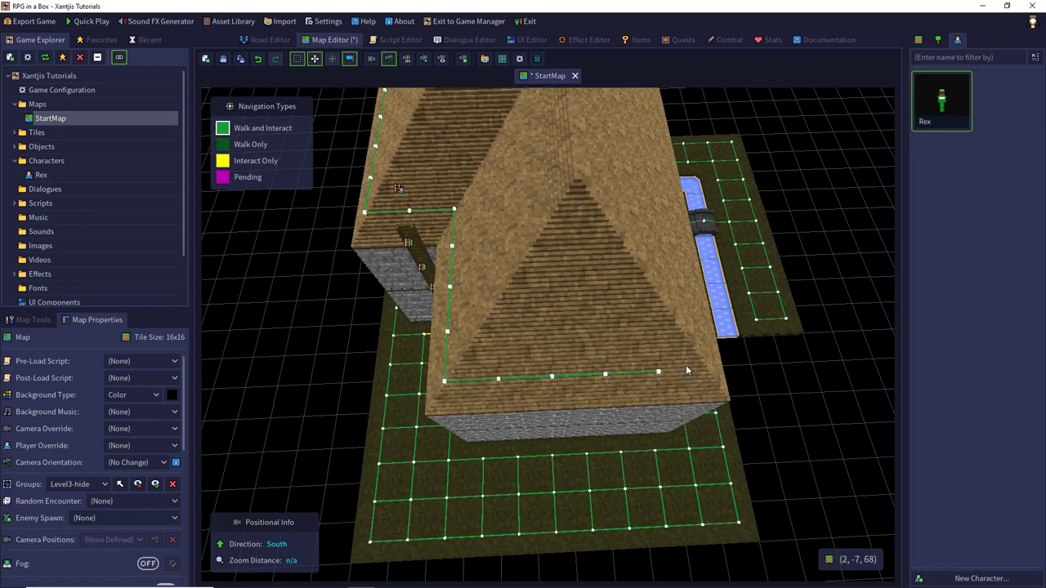
middle_drag(711, 334, 355, 355)
middle_drag(830, 382, 542, 363)
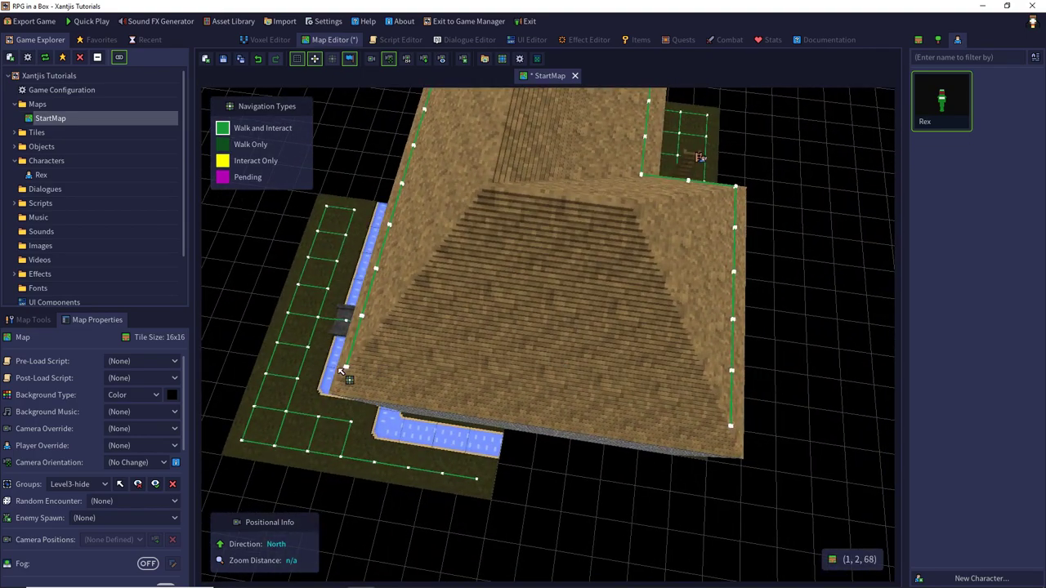
- Lay Walk and Interact navigation along the second row of roof tiles at height 84 around the house, and save the map
drag(342, 371, 617, 399)
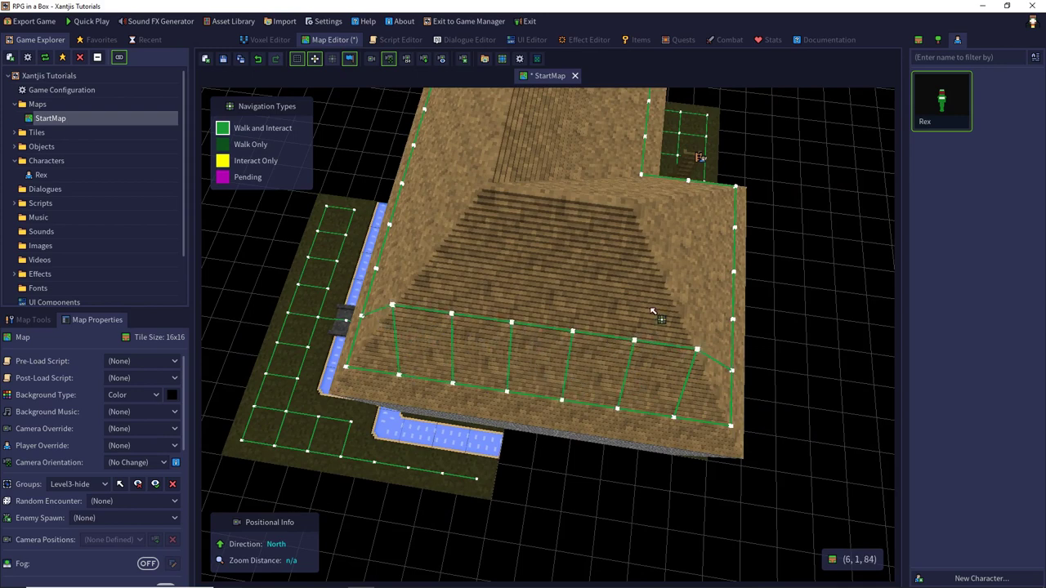
right_drag(652, 312, 443, 363)
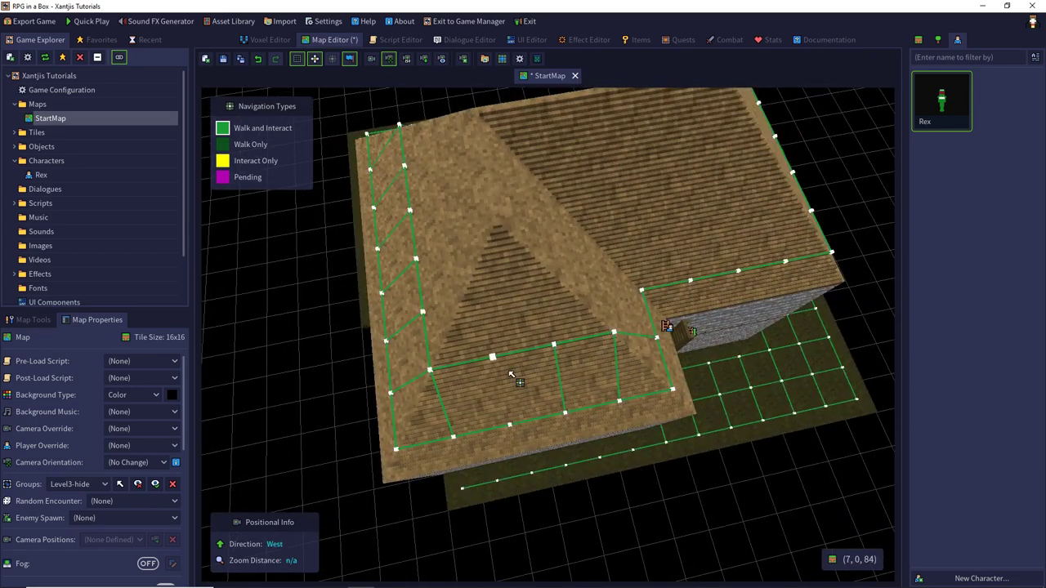
right_drag(541, 306, 469, 312)
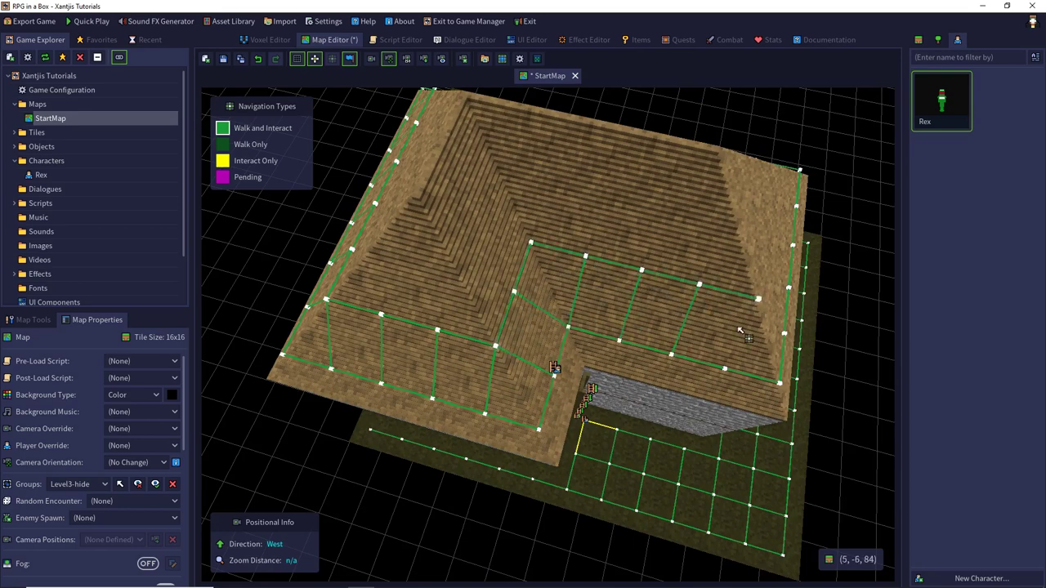
right_drag(742, 273, 537, 286)
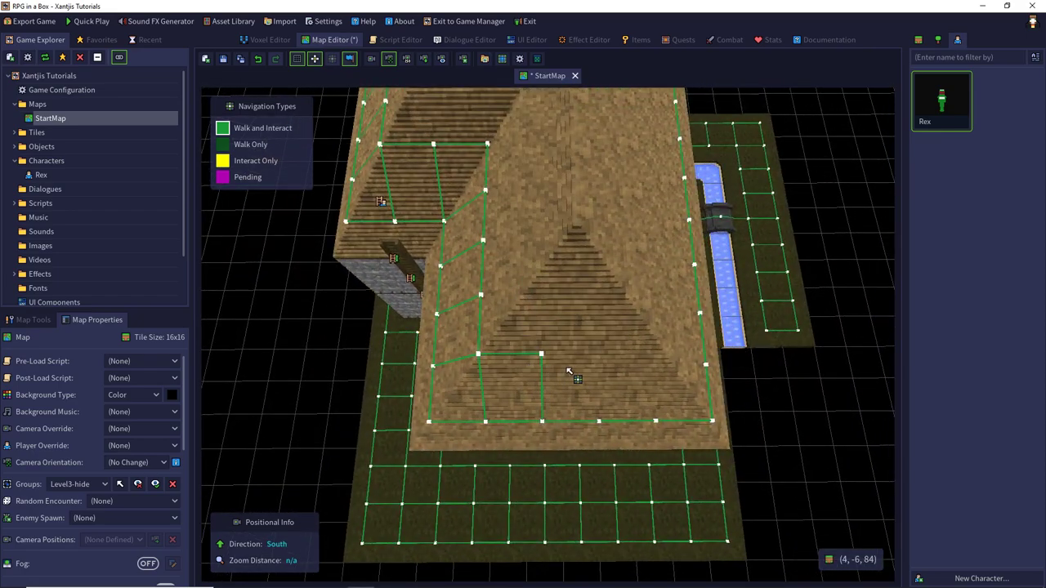
middle_drag(595, 403, 377, 338)
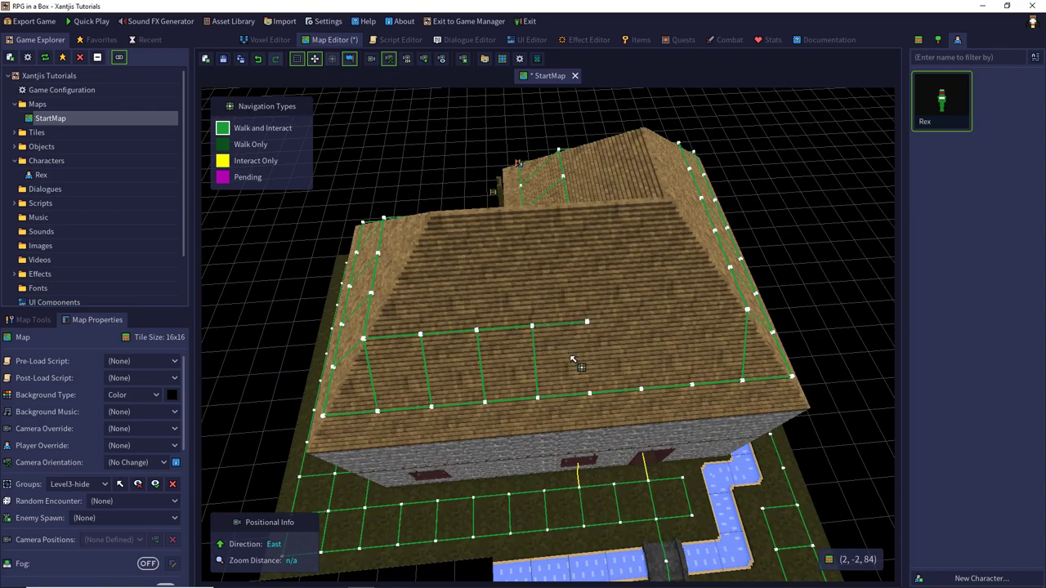
drag(615, 334, 641, 331)
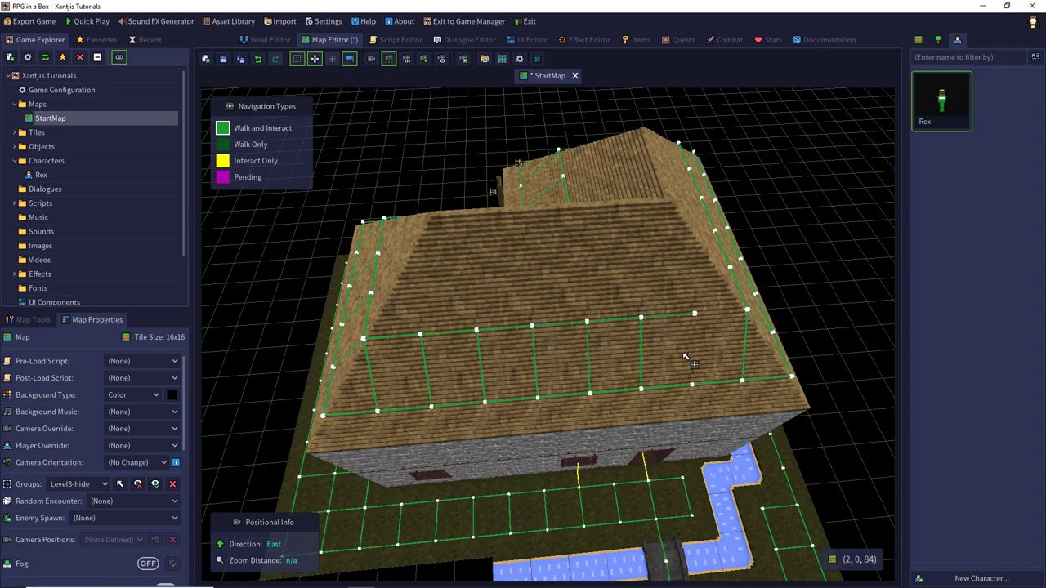
middle_drag(735, 319, 359, 298)
middle_drag(427, 310, 364, 299)
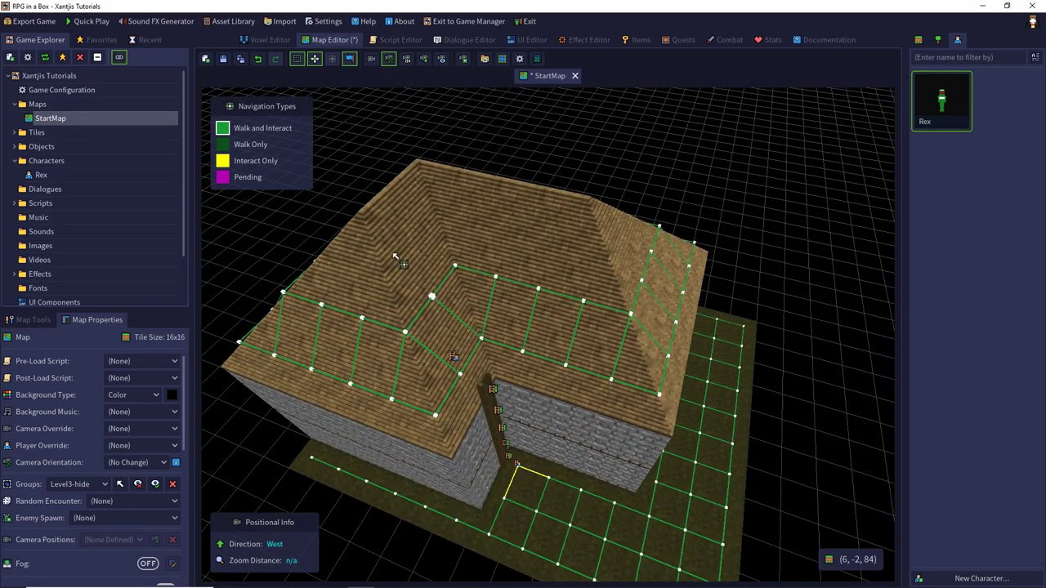
click(223, 59)
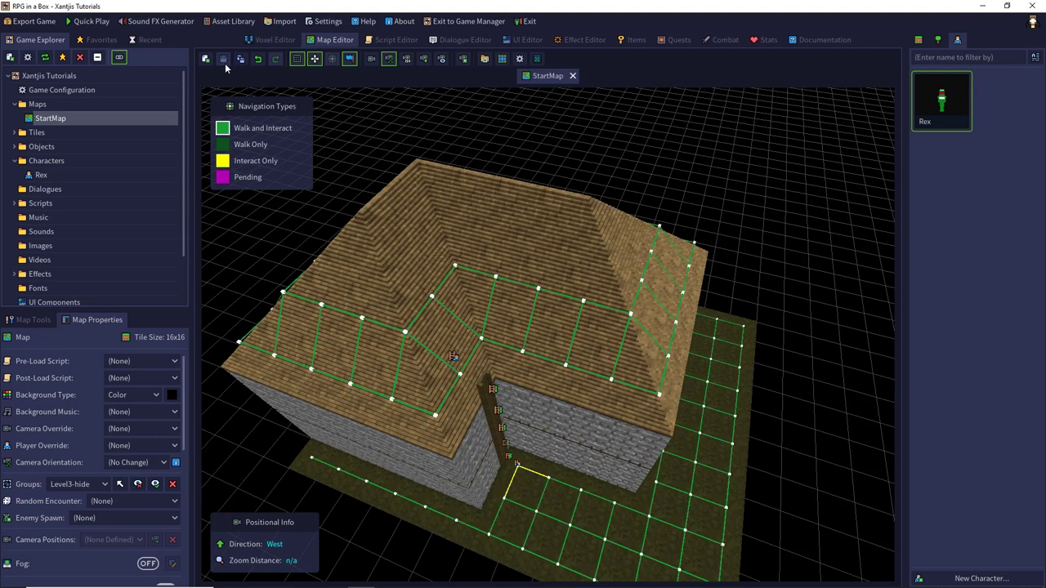
- Playtest the map in a new game by walking the character along the house to the ladder, and quit the game
click(99, 22)
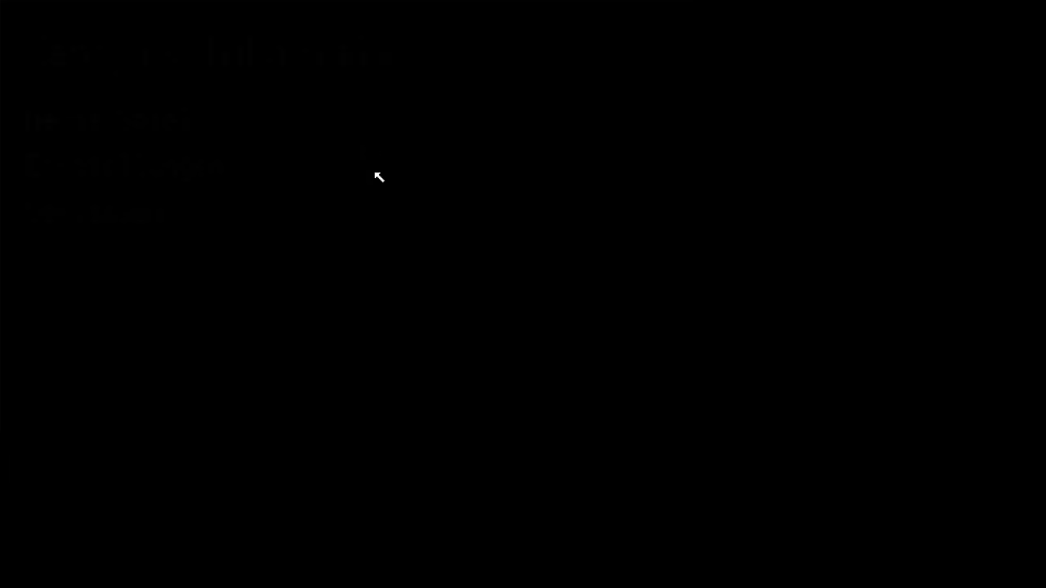
click(168, 120)
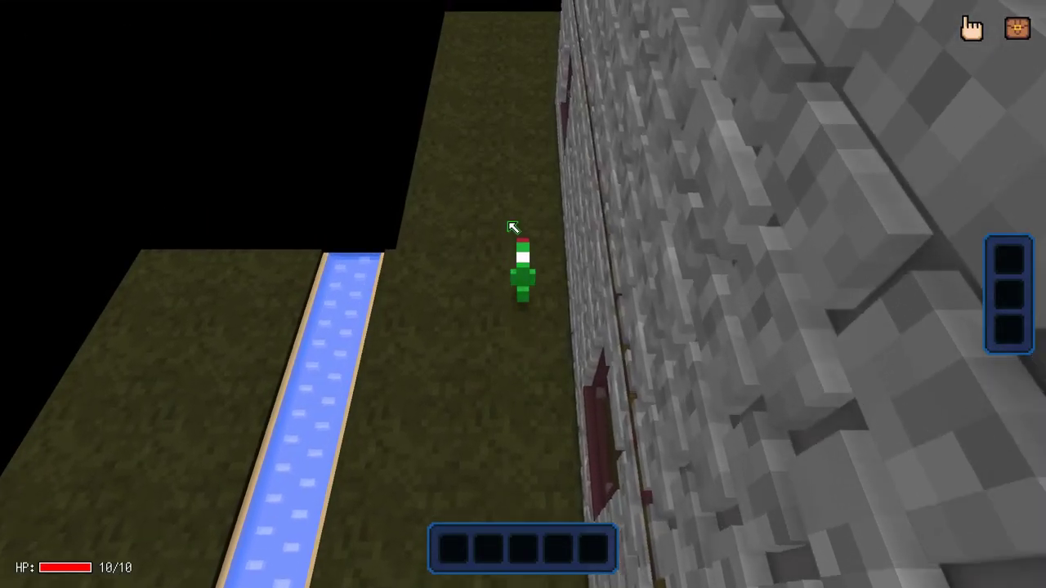
key(w)
right_drag(490, 260, 563, 224)
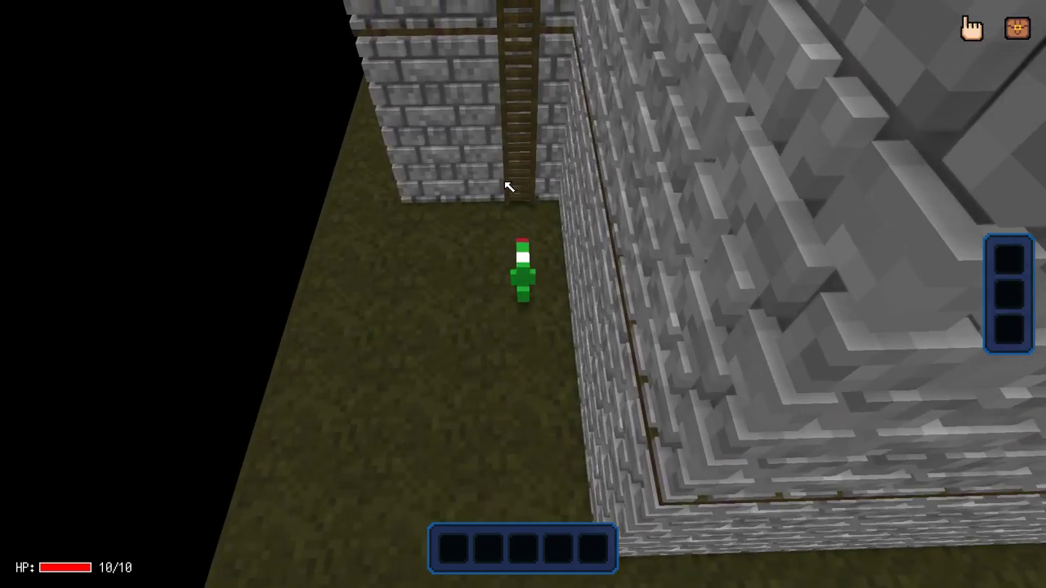
key(Escape)
click(177, 210)
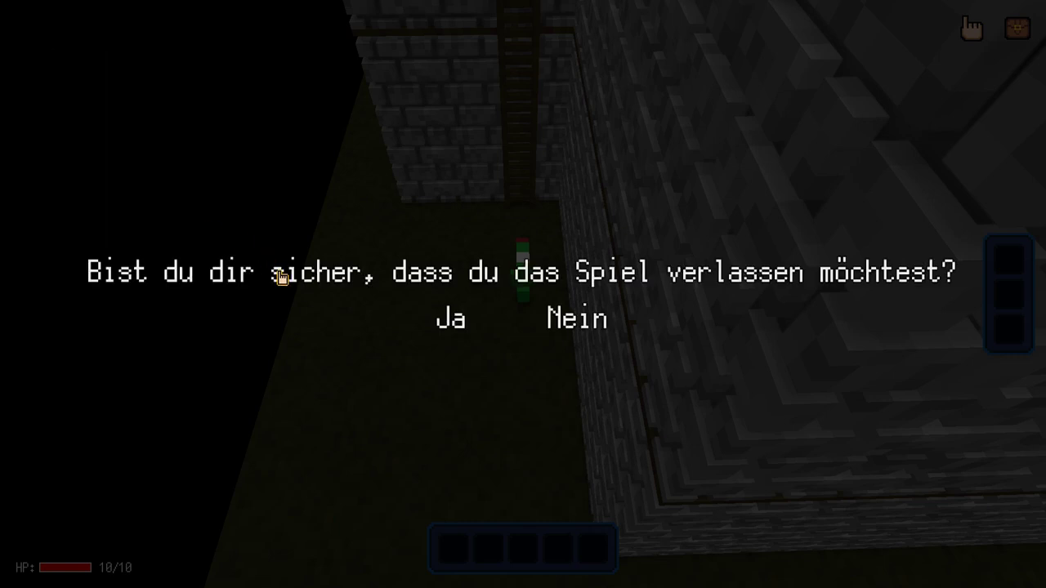
click(427, 324)
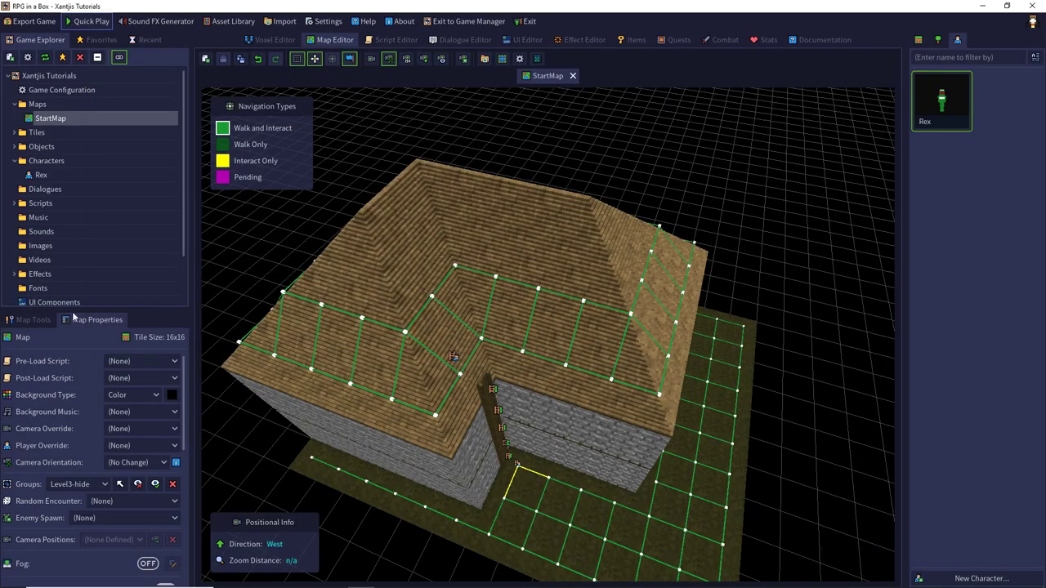
- Change the Interact Only navigation paths at the ladder's foot back to Walk and Interact, and start a new playtest game
click(539, 475)
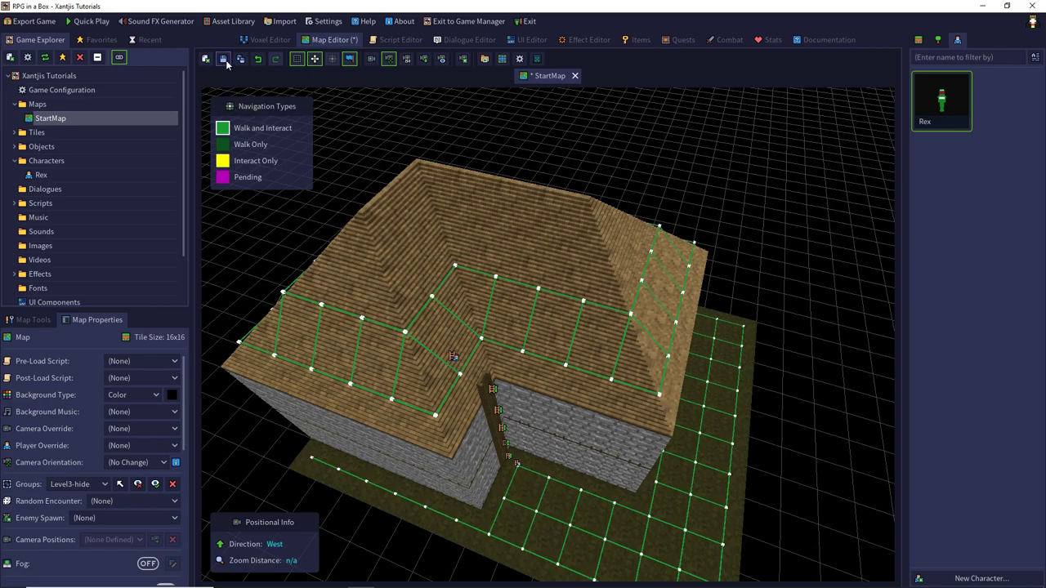
click(91, 21)
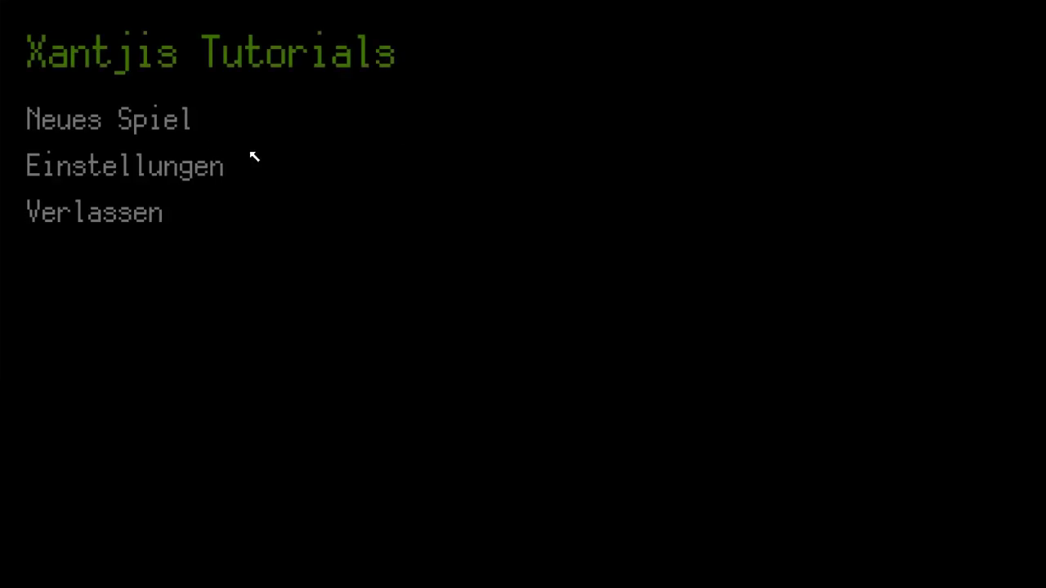
click(197, 123)
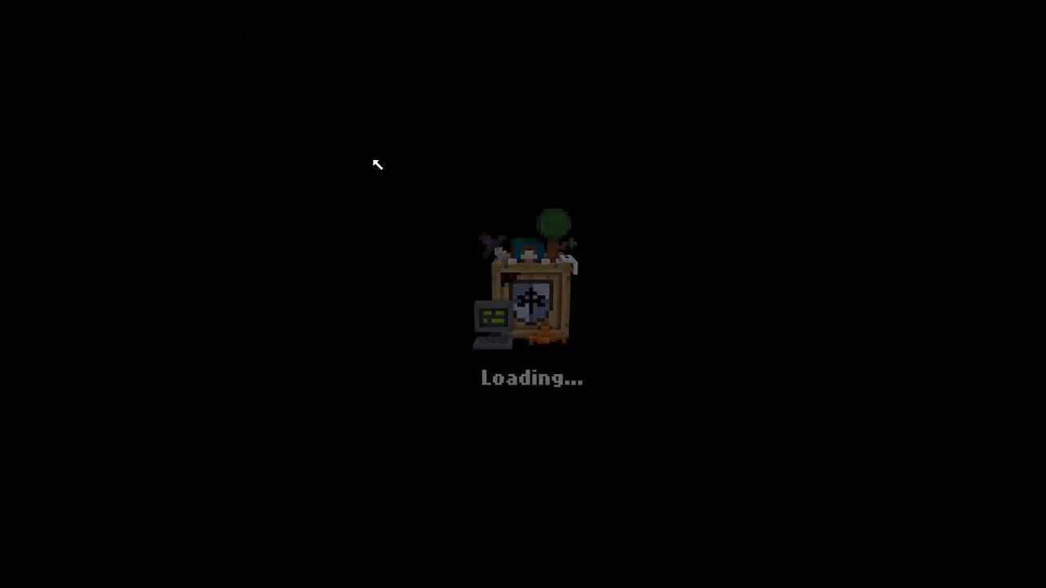
- Walk the character around the house to the ladder and climb it up to the roof
key(w)
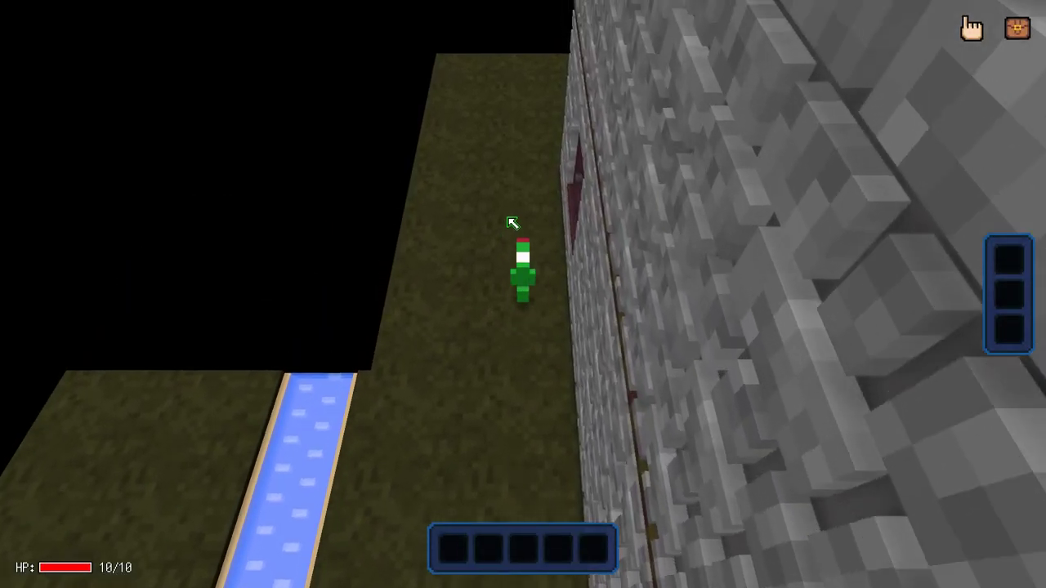
middle_drag(512, 222, 647, 205)
middle_drag(558, 218, 593, 201)
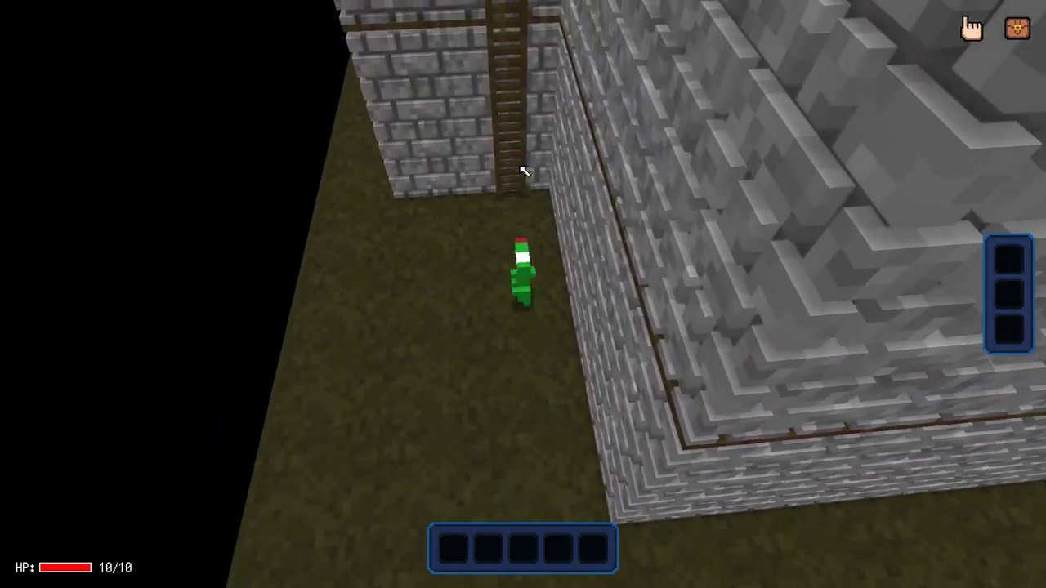
key(Up)
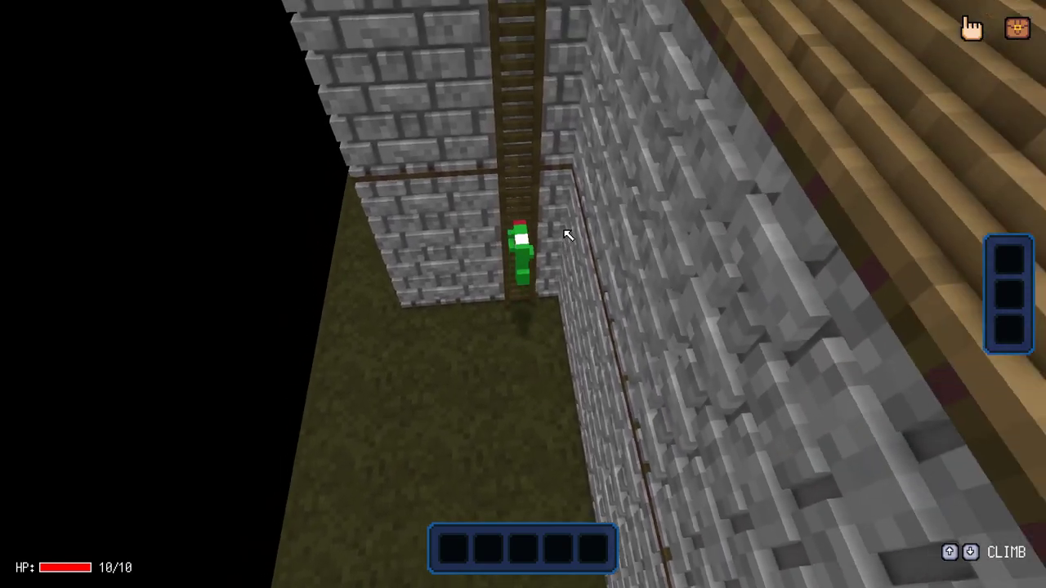
key(Up)
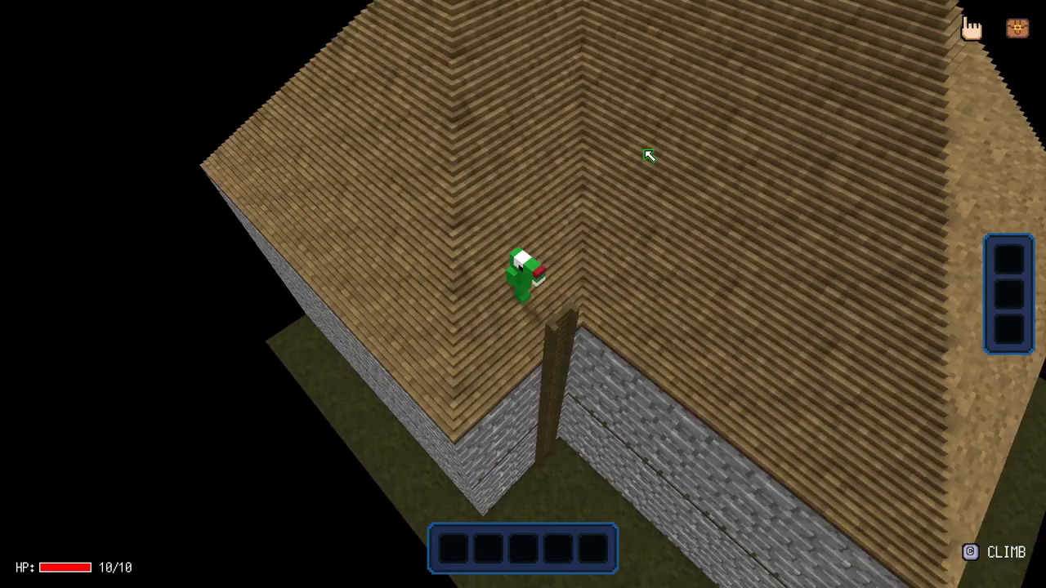
- Test the roof navigation by walking the character across the roof tiles around the corner and back towards the ladder
key(Down)
key(Right)
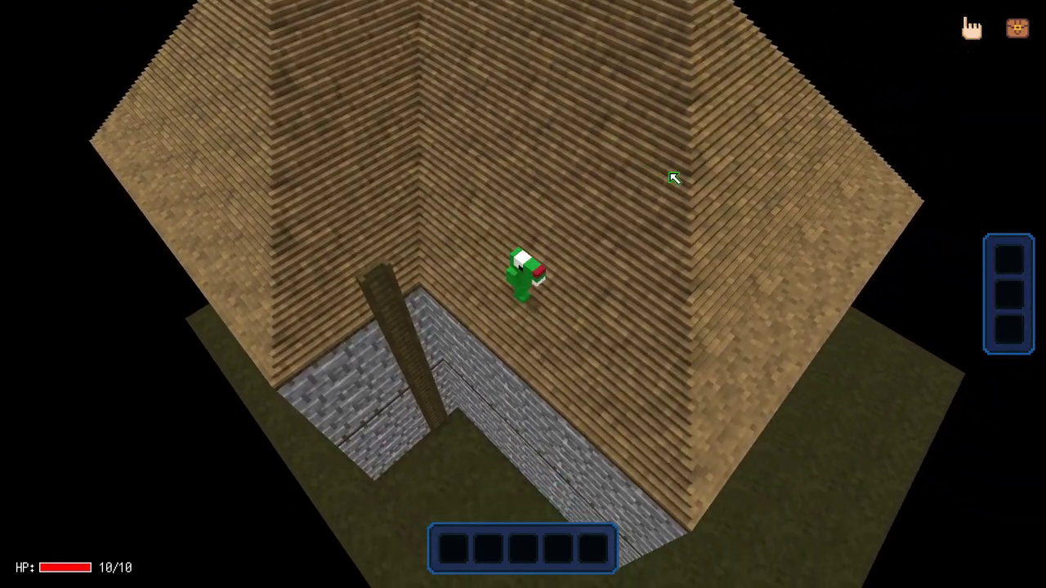
right_drag(672, 177, 578, 171)
key(Right)
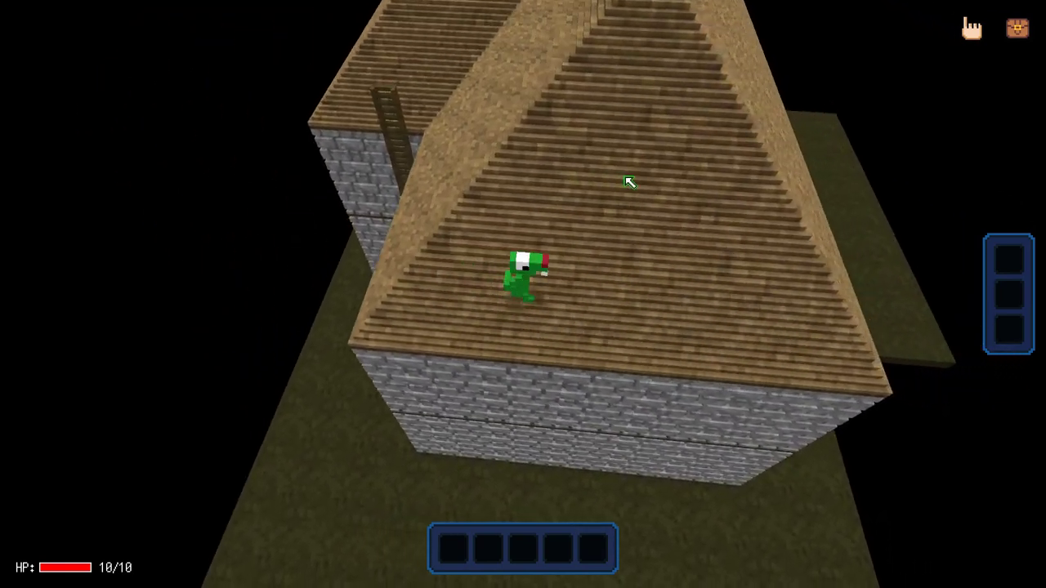
key(Left)
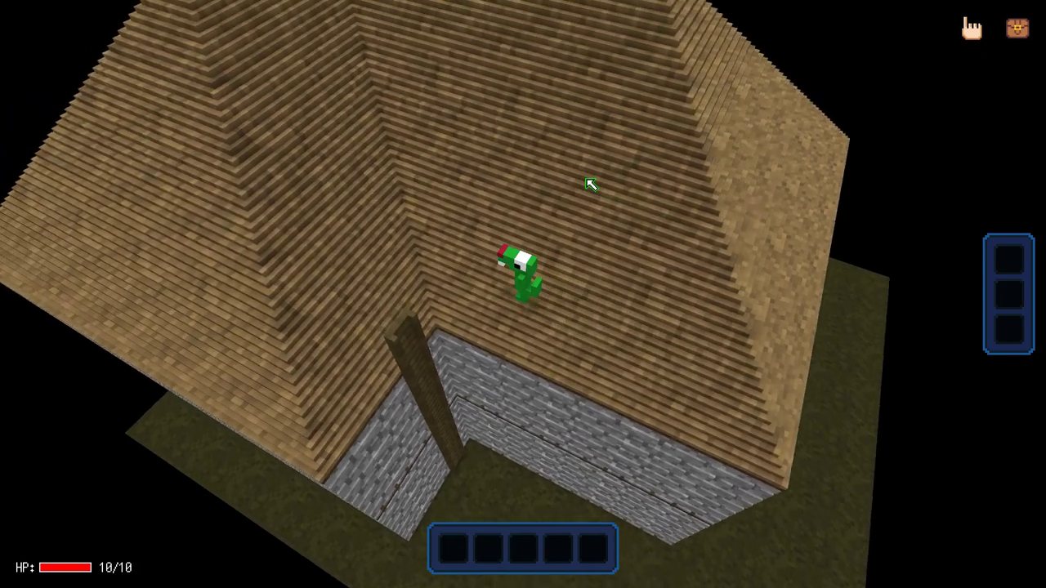
- Climb the character back down the ladder to the ground and quit the playtest
key(Down)
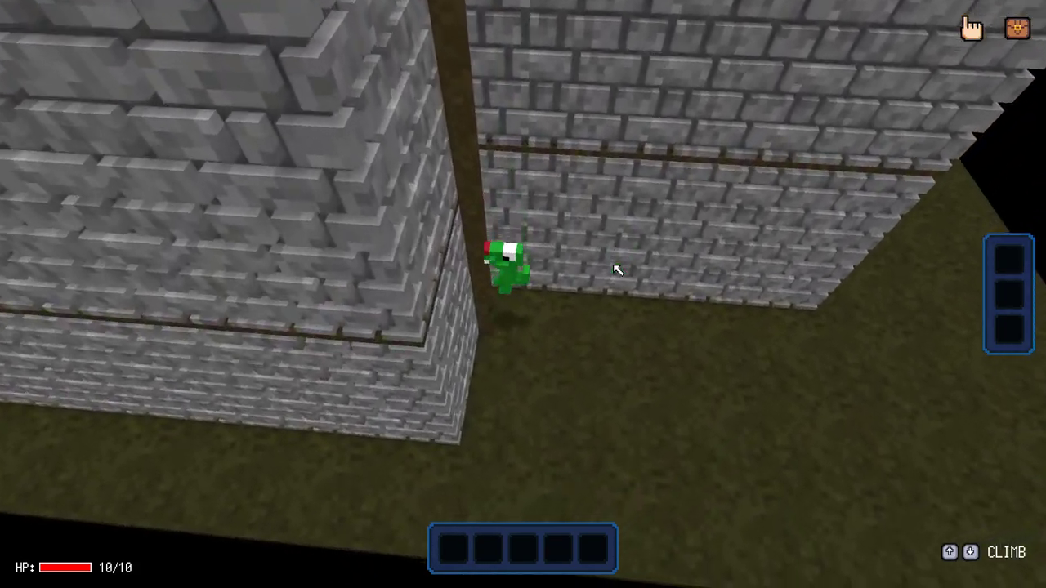
key(Escape)
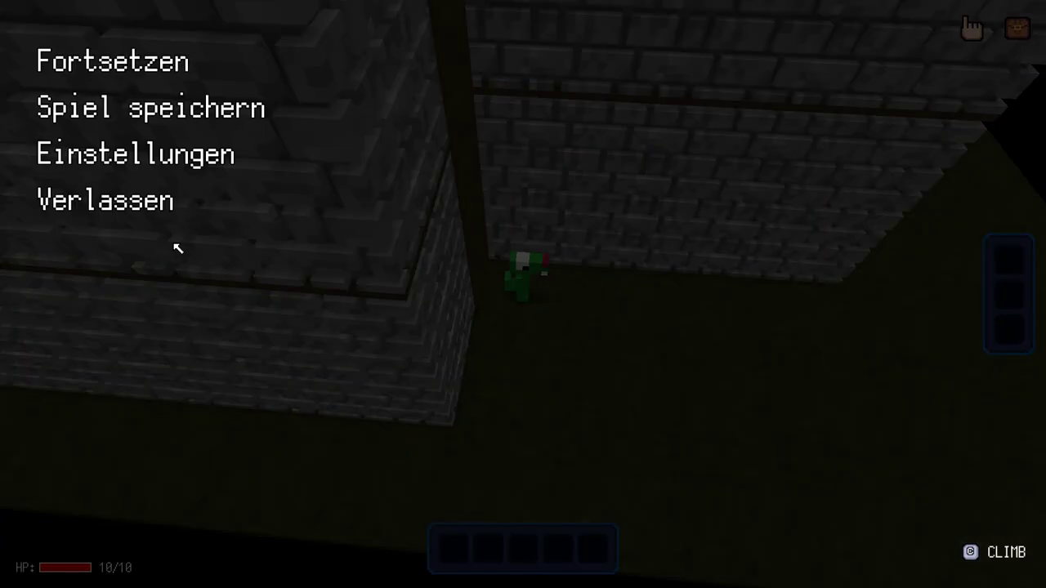
click(164, 200)
click(444, 324)
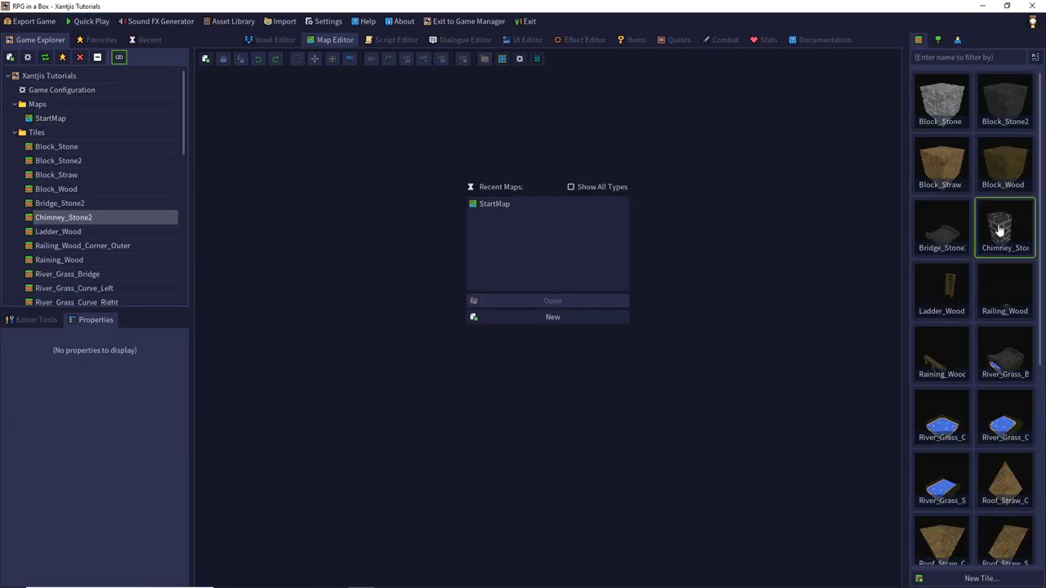
- Examine the Chimney_Stone2 tile in the Voxel Editor, viewing its slanted second frame from the back and front
double_click(999, 231)
middle_drag(631, 322, 623, 381)
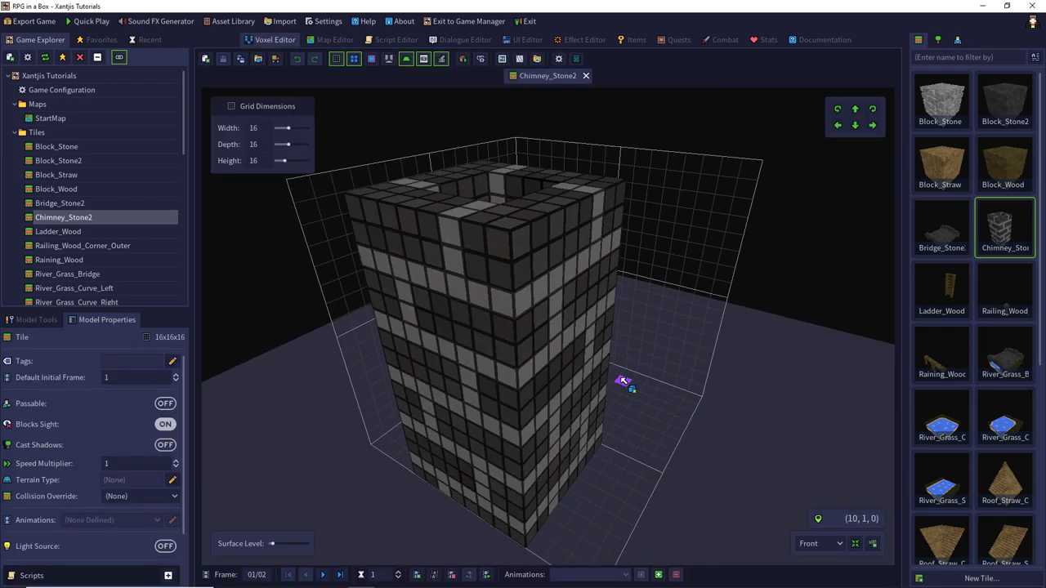
click(320, 576)
middle_drag(400, 439, 466, 341)
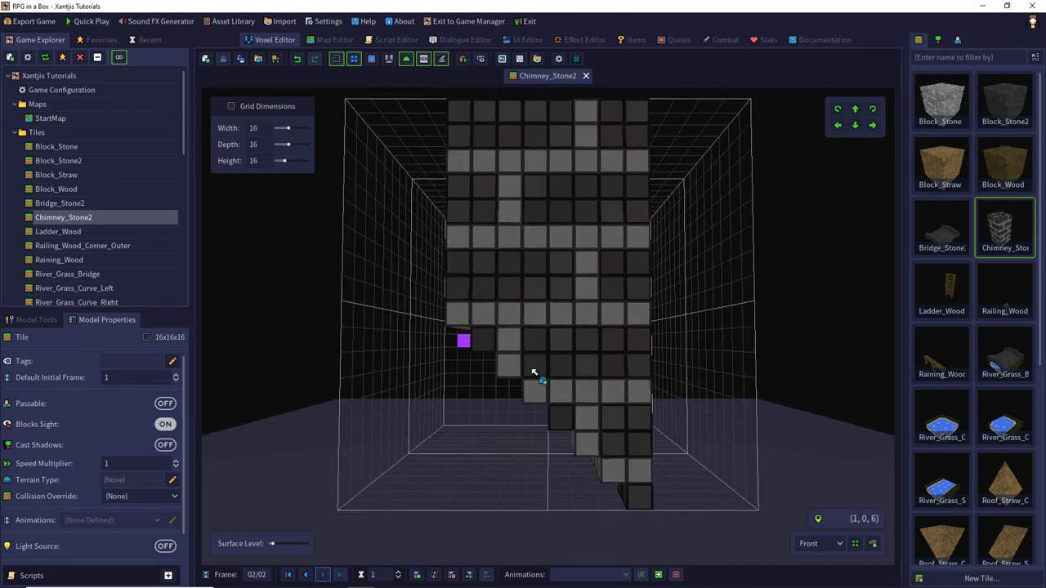
click(819, 544)
click(808, 496)
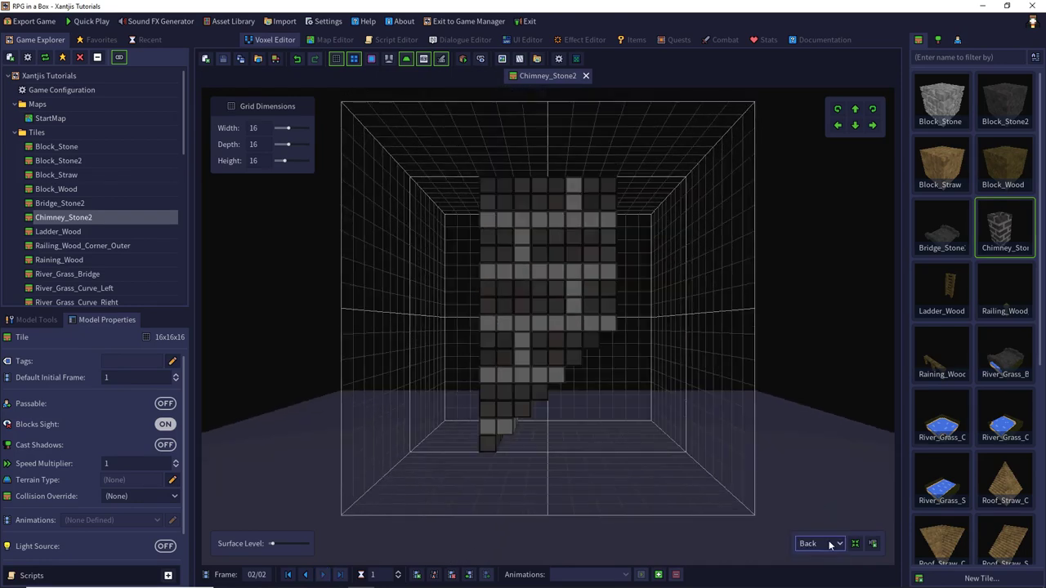
click(820, 543)
click(809, 483)
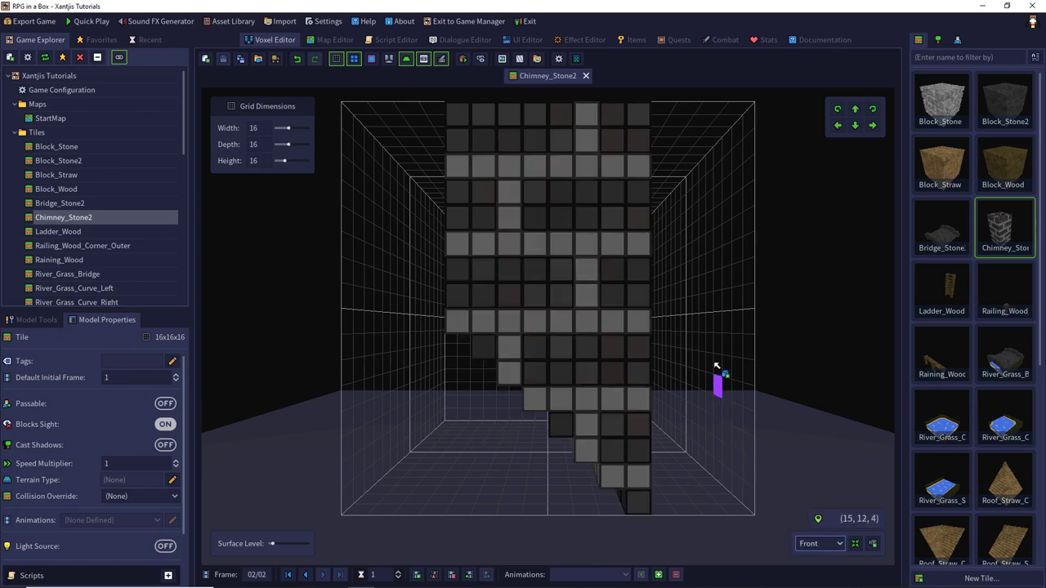
scroll(717, 368, up, 1)
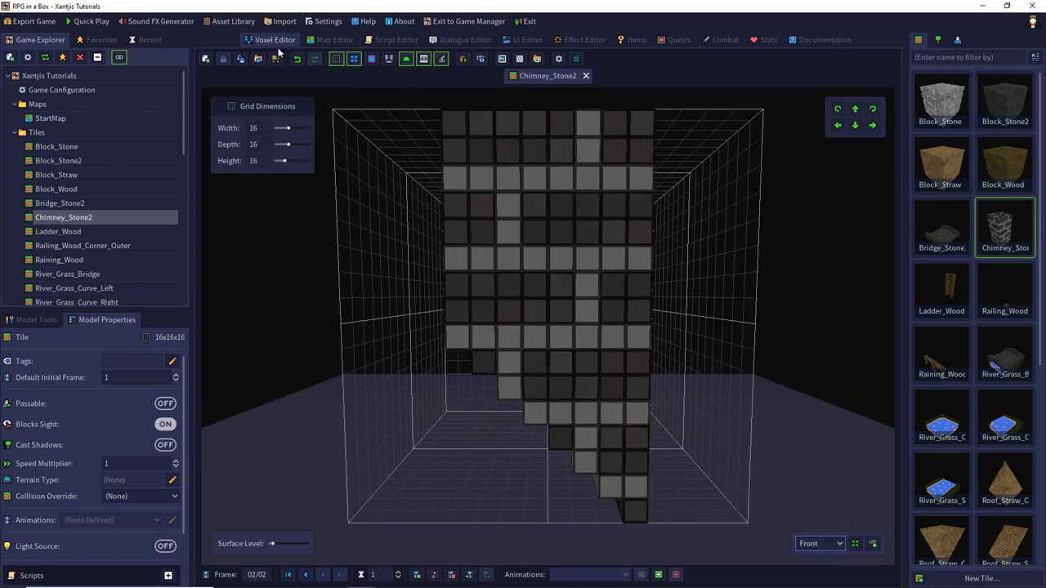
- Open StartMap from the recent maps in the Map Editor
click(333, 40)
double_click(497, 205)
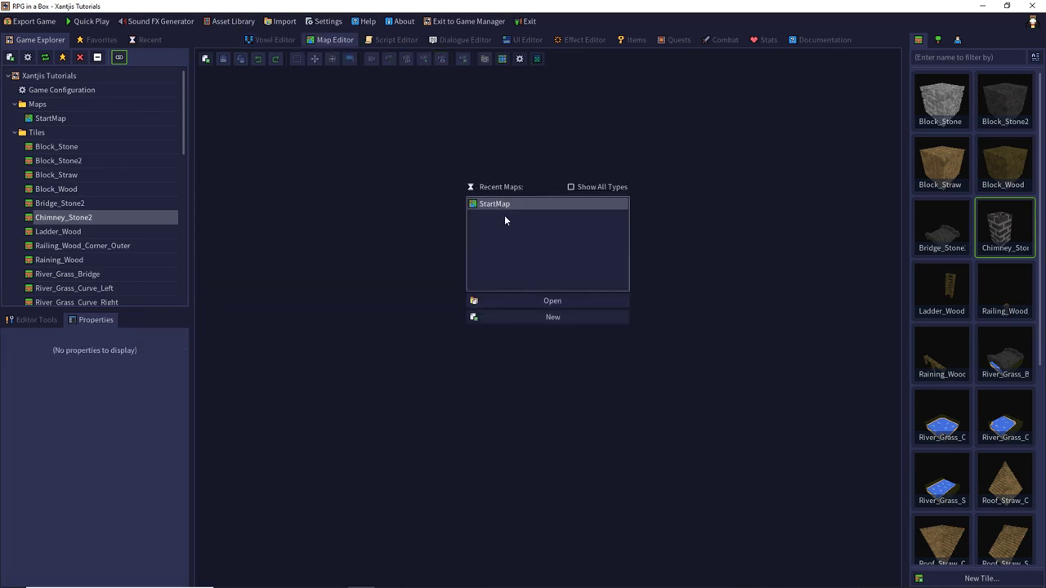
scroll(630, 249, down, 6)
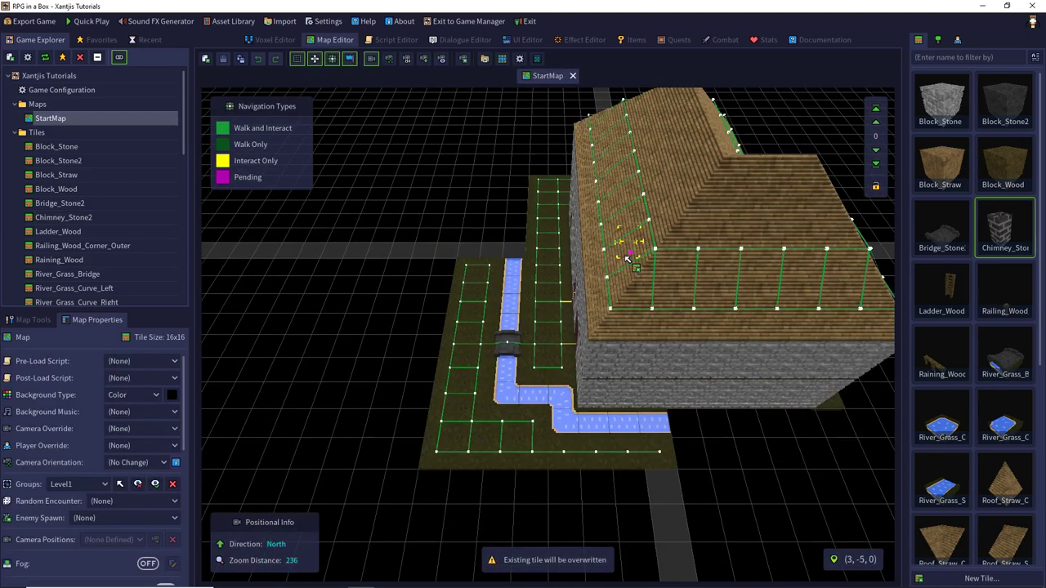
- Set the map's editing height to level 84 at the roof surface near the inner corner
click(407, 62)
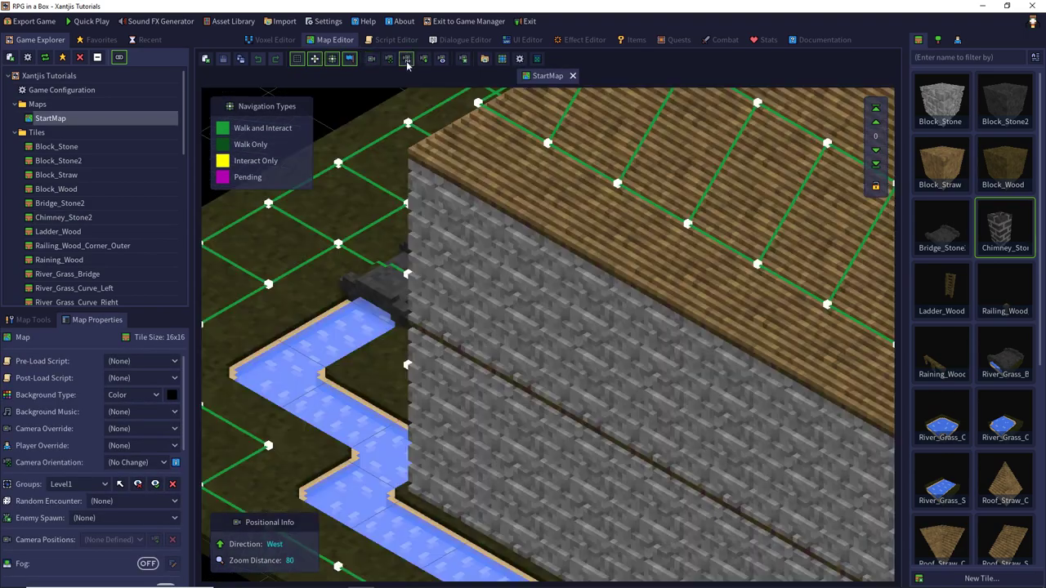
click(392, 62)
middle_drag(492, 208, 249, 150)
key(w)
key(s)
key(w)
key(s)
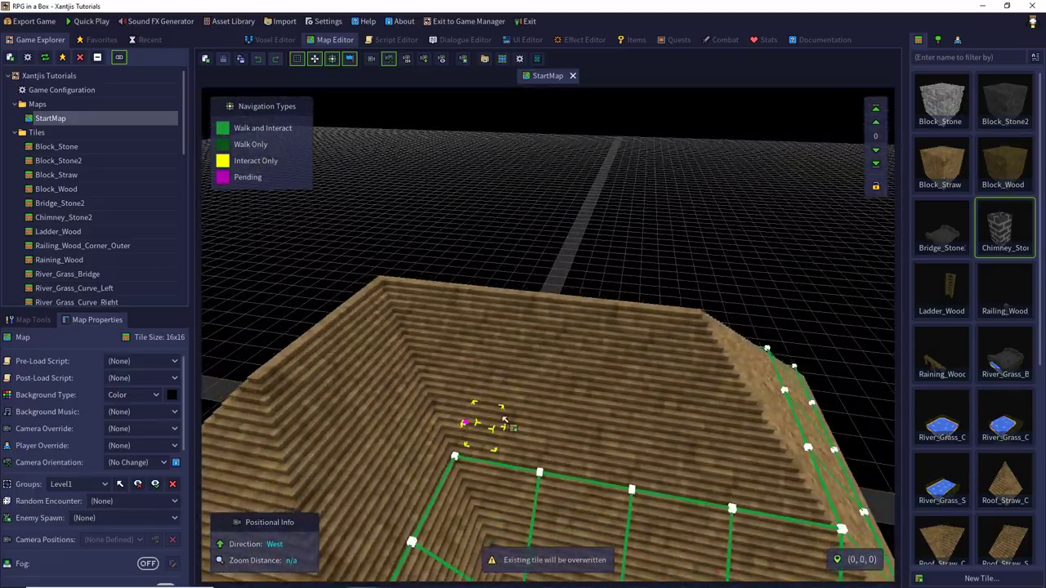
shift+click(480, 411)
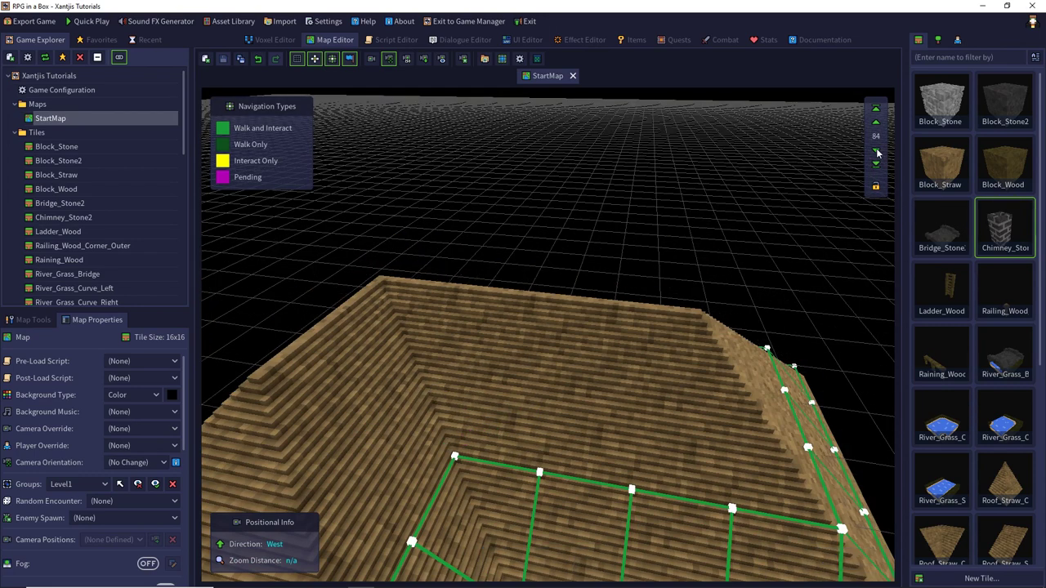
- Raise the map's editing height to level 103 for the chimney tile above the roof's inner corner
click(876, 122)
click(875, 122)
click(875, 122)
click(876, 122)
click(876, 123)
click(875, 123)
click(875, 123)
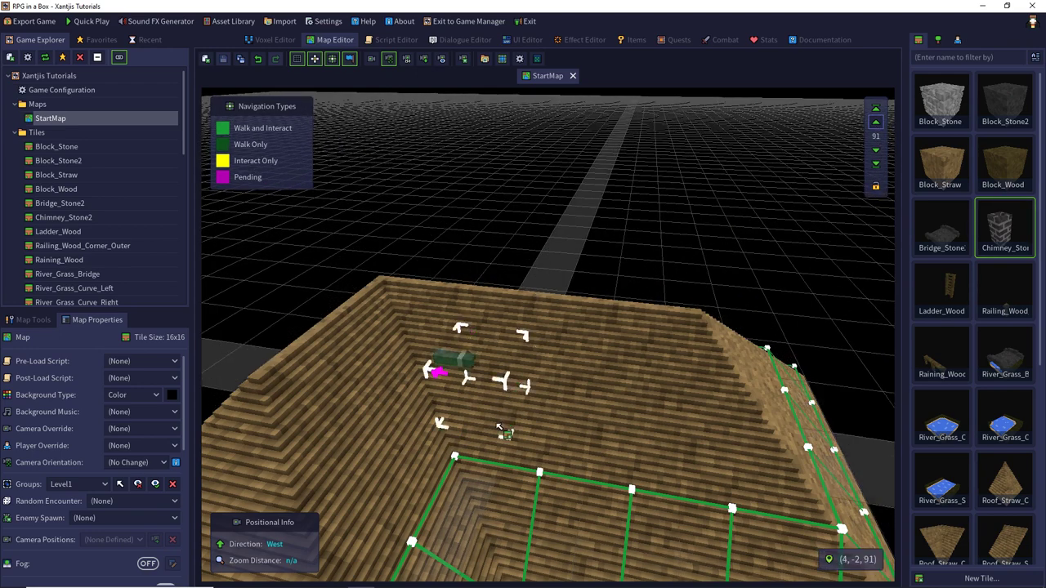
click(875, 121)
click(876, 122)
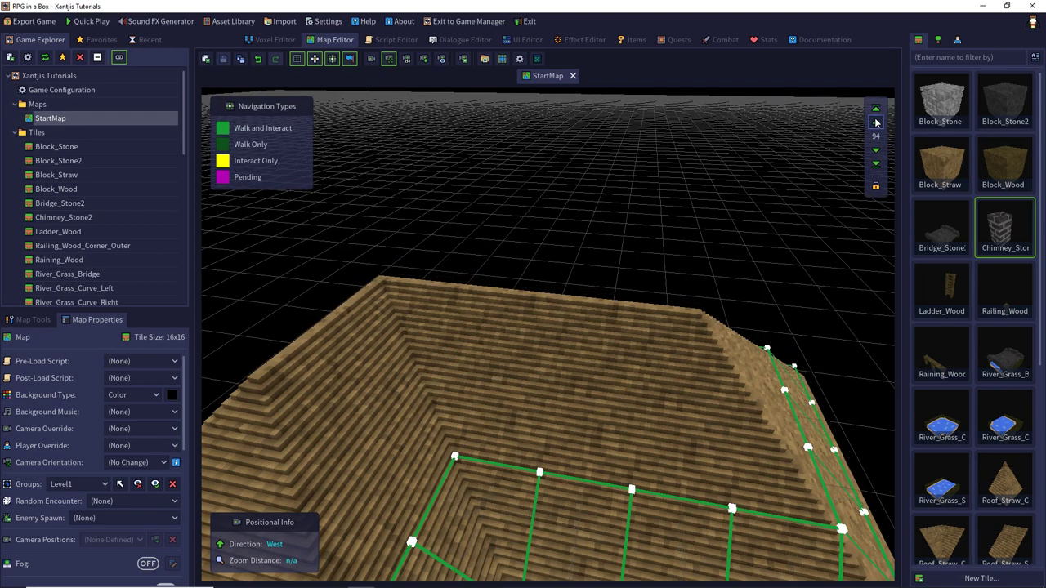
click(876, 121)
click(875, 122)
click(875, 121)
click(875, 122)
click(876, 122)
click(875, 122)
click(876, 122)
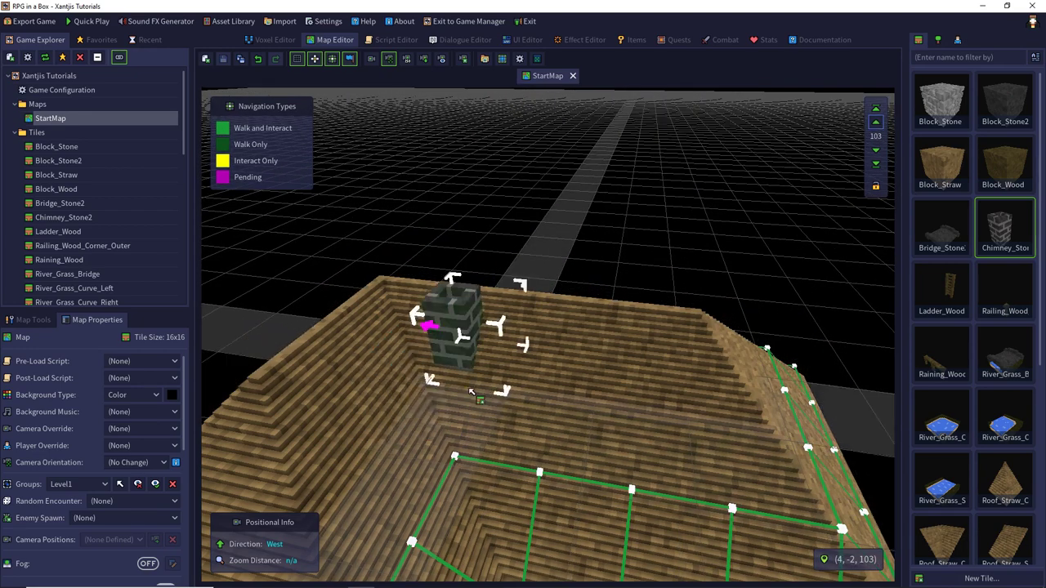
- Fine-tune the editing height to level 105 and place the Chimney_Stone2 tile on the roof at (4, -2, 105)
key(Page_Down)
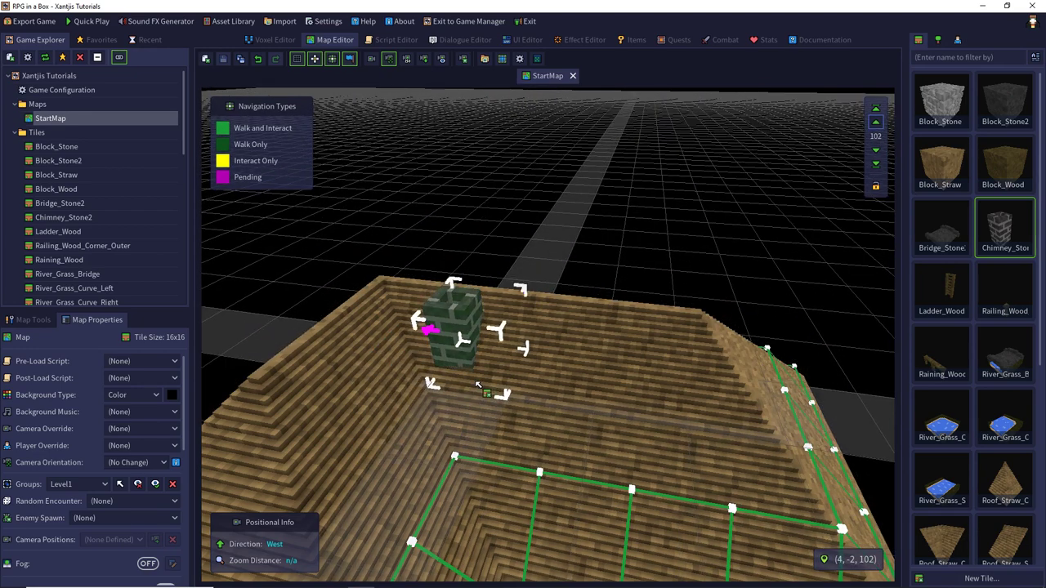
key(Page_Up)
key(Page_Up)
key(Page_Up)
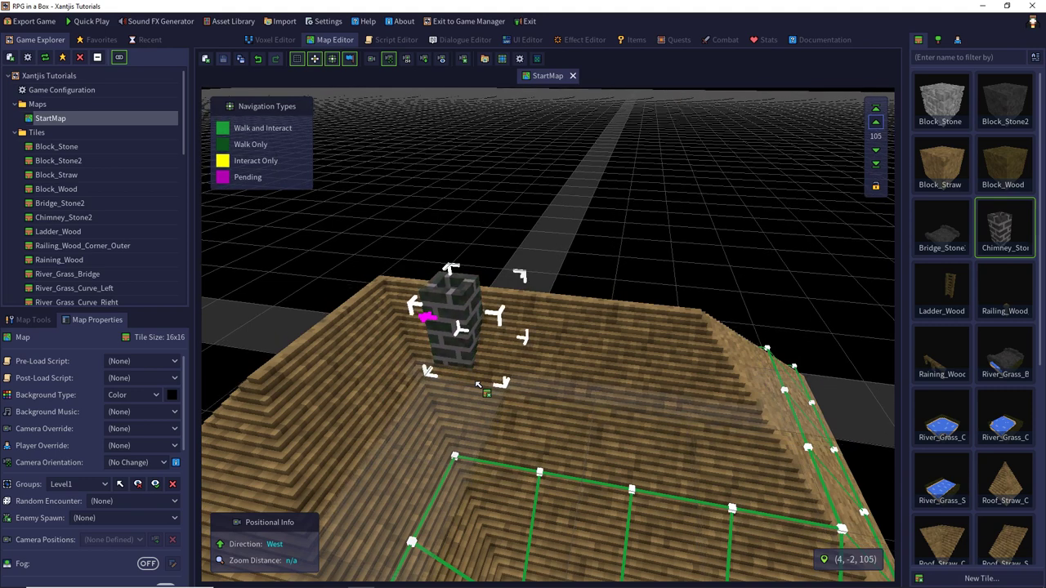
key(Page_Up)
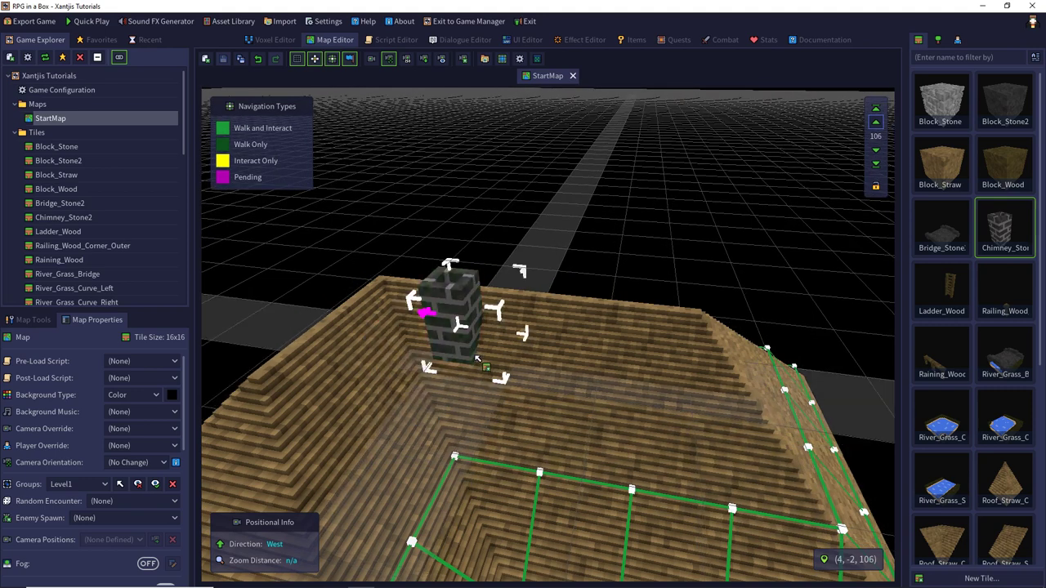
scroll(478, 359, down, 1)
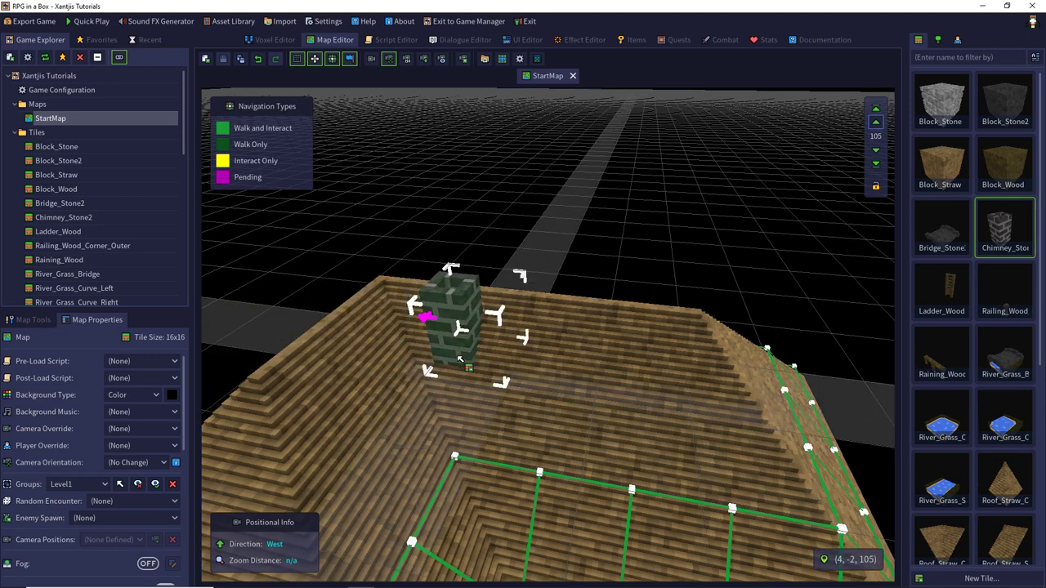
click(461, 360)
- Set the placed chimney's initial frame to 2 in its entity properties and save the map
click(39, 321)
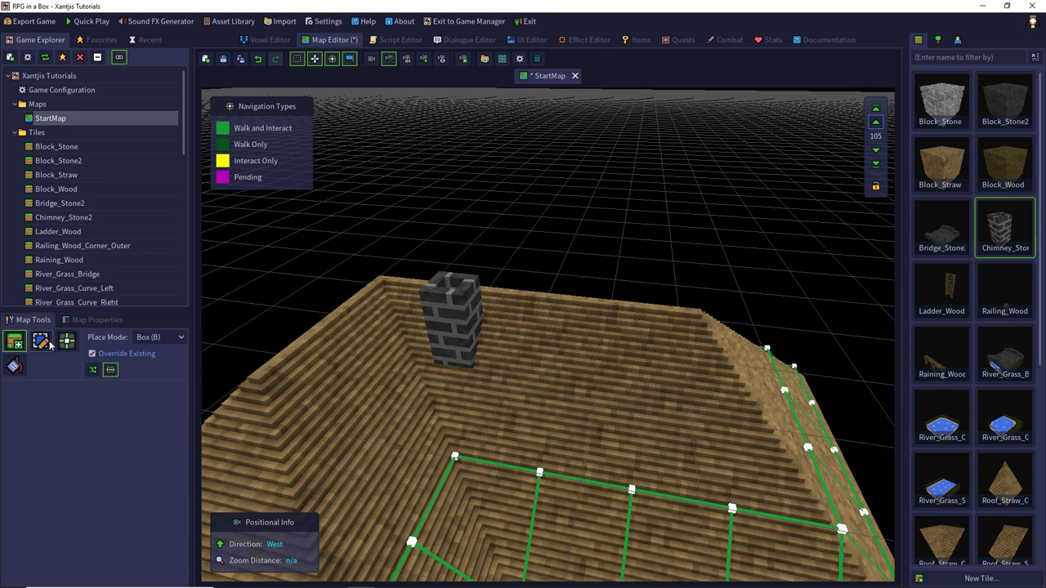
click(41, 342)
click(456, 335)
click(100, 319)
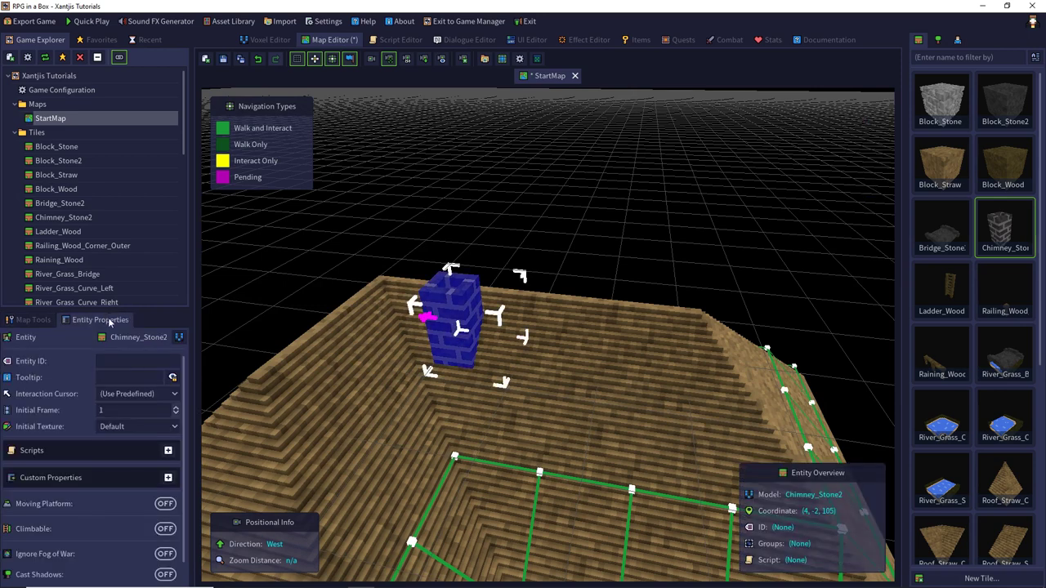
click(175, 407)
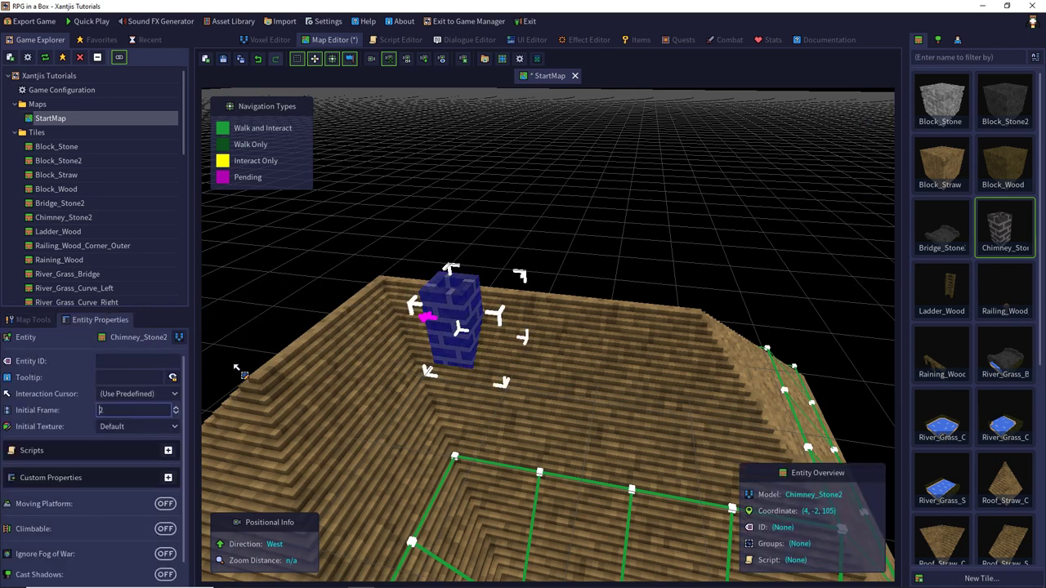
click(222, 59)
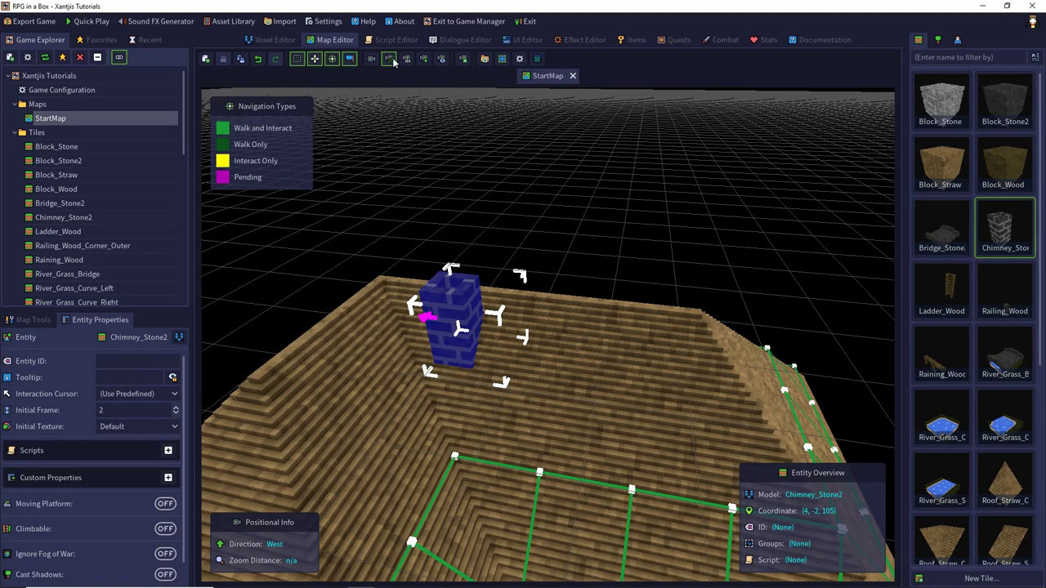
- Add the chimney on the roof to the group Level1-hide
key(w)
middle_drag(459, 295, 437, 279)
key(s)
right_drag(438, 282, 486, 304)
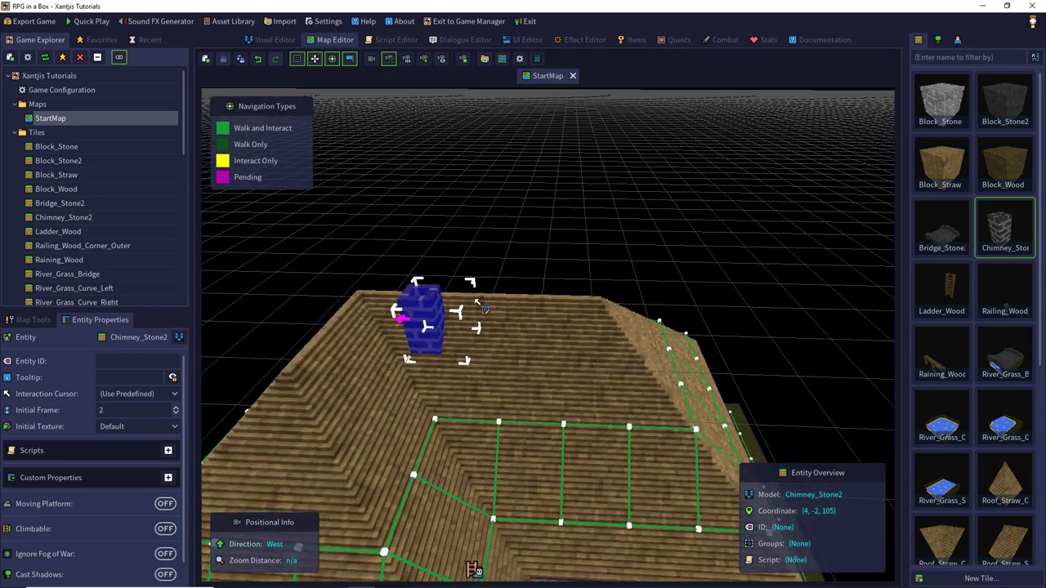
click(30, 320)
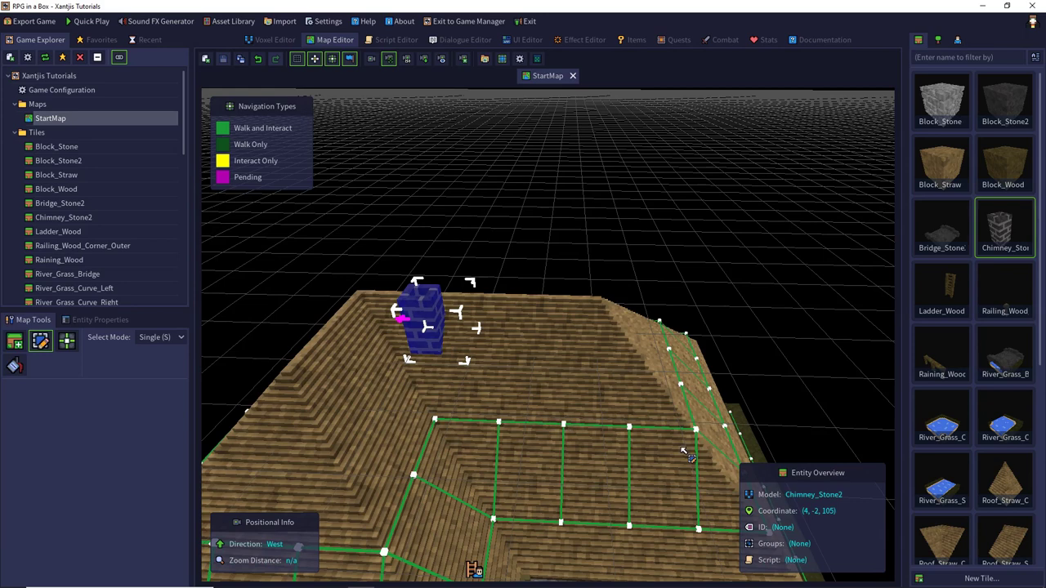
right_click(435, 330)
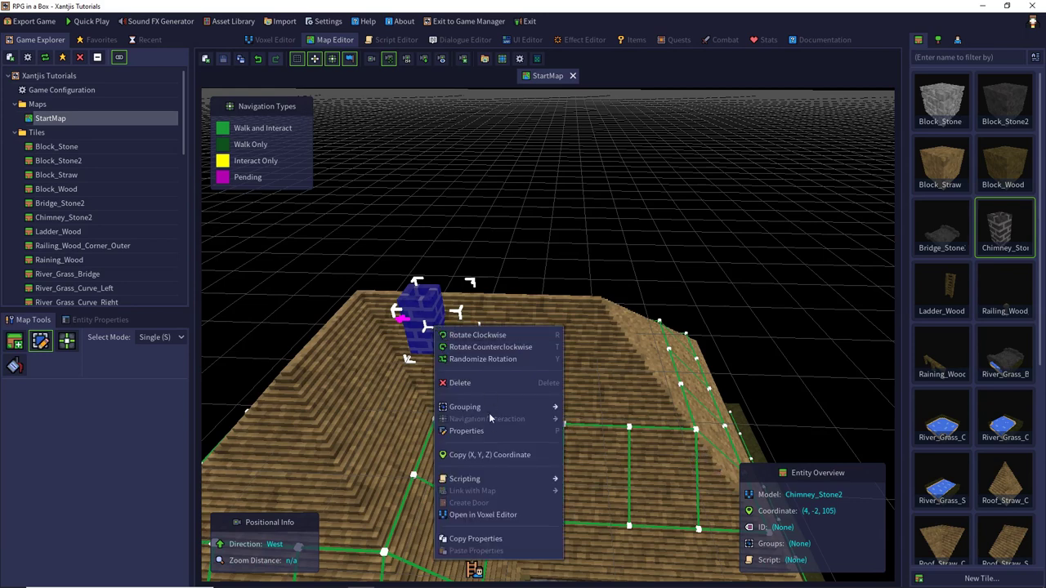
mouse_move(490, 412)
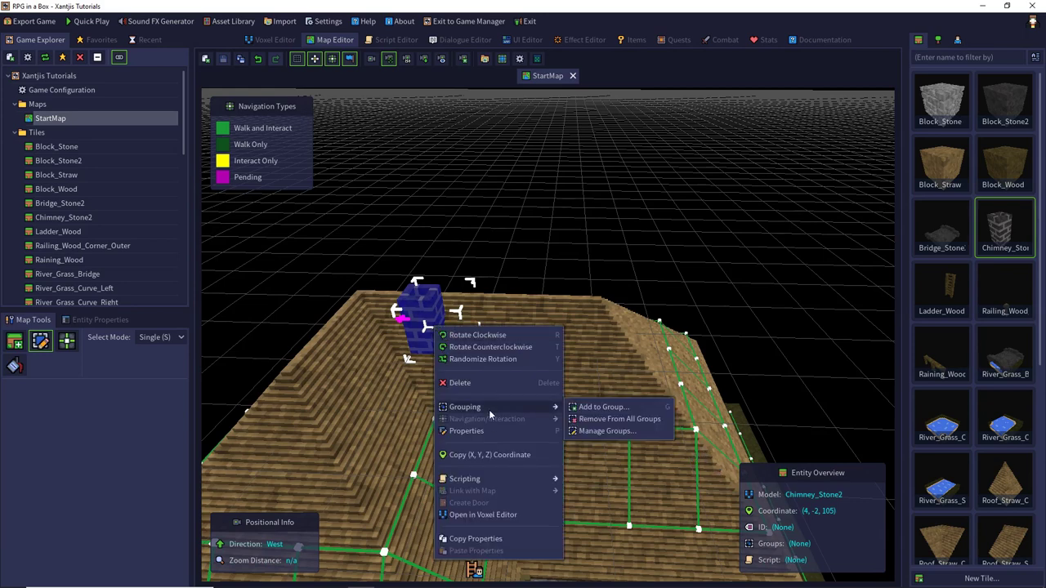
click(620, 407)
text(Le)
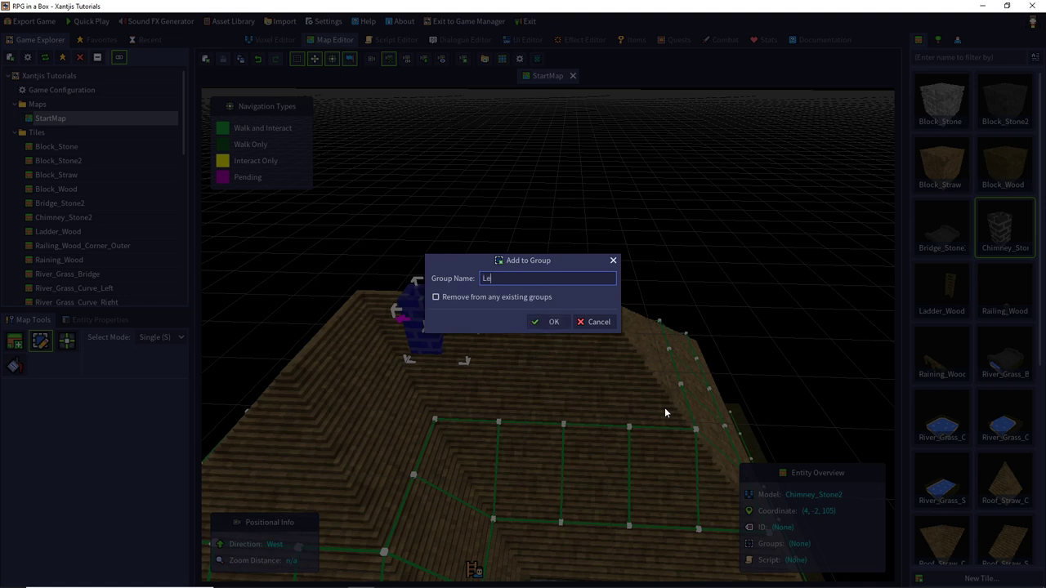
text(vel1-hide)
key(Return)
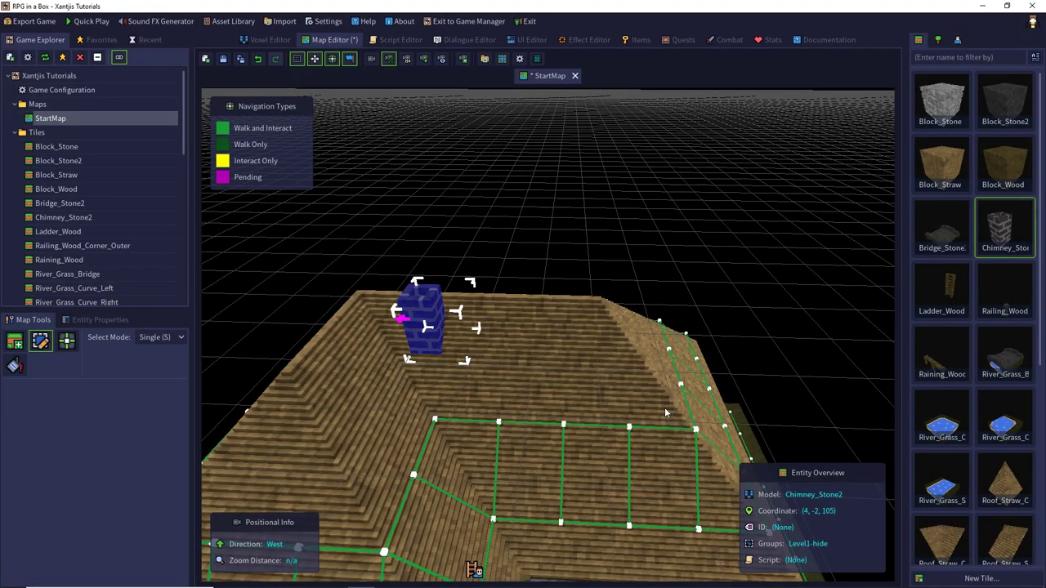
- Add the chimney to the group Level2-hide as well, keeping its existing group
right_click(421, 319)
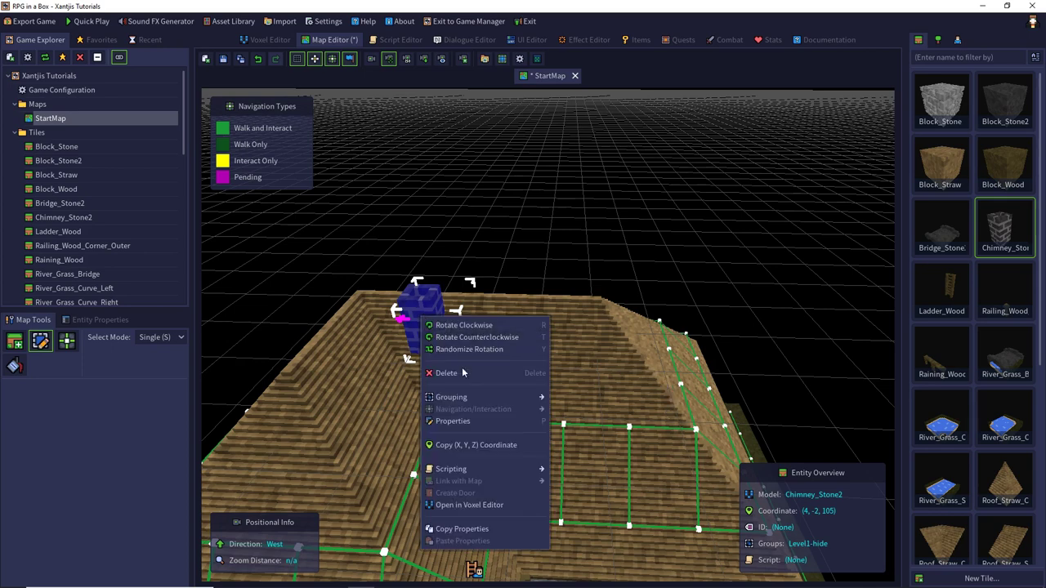
mouse_move(470, 399)
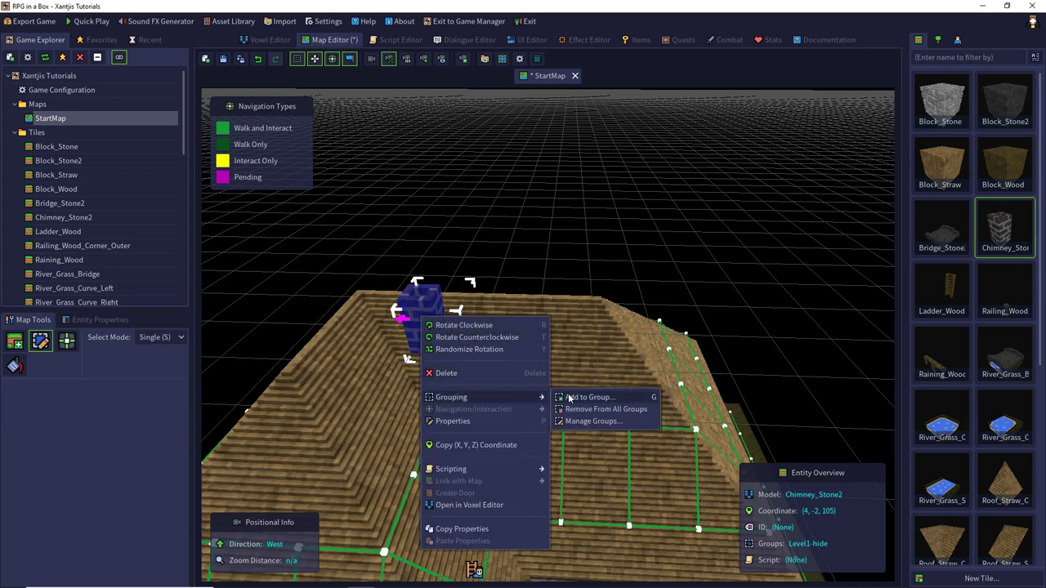
click(570, 398)
text(Level)
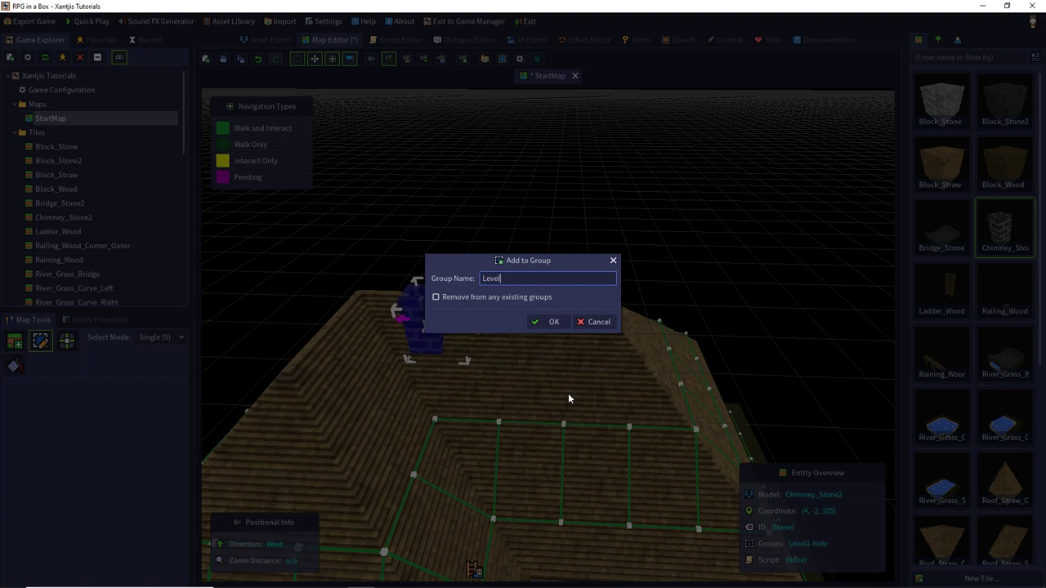
text(2-hide)
key(Return)
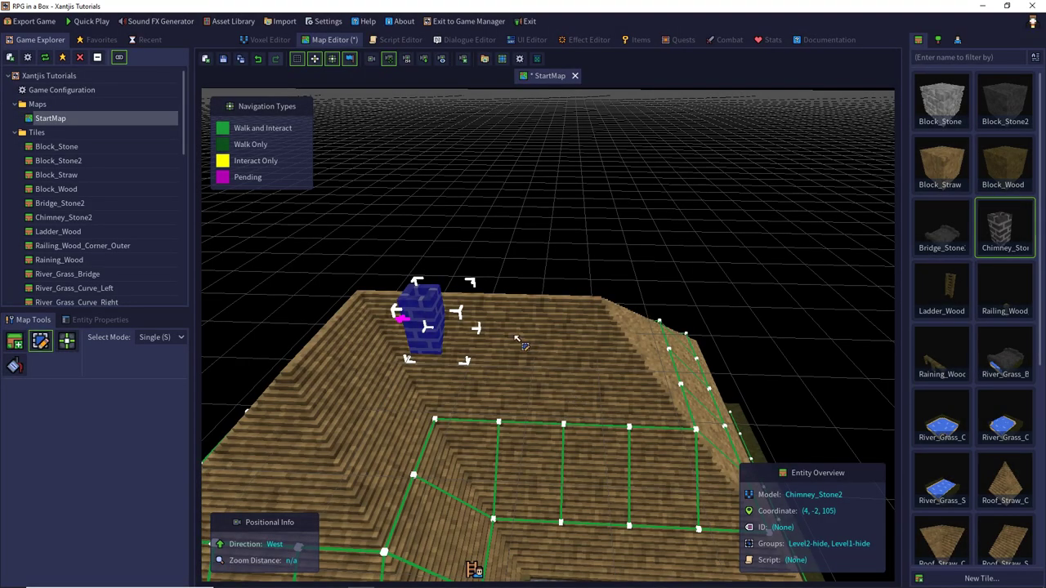
- Add the chimney to the group Level3-hide, keeping its existing groups
right_click(426, 308)
mouse_move(474, 394)
click(582, 393)
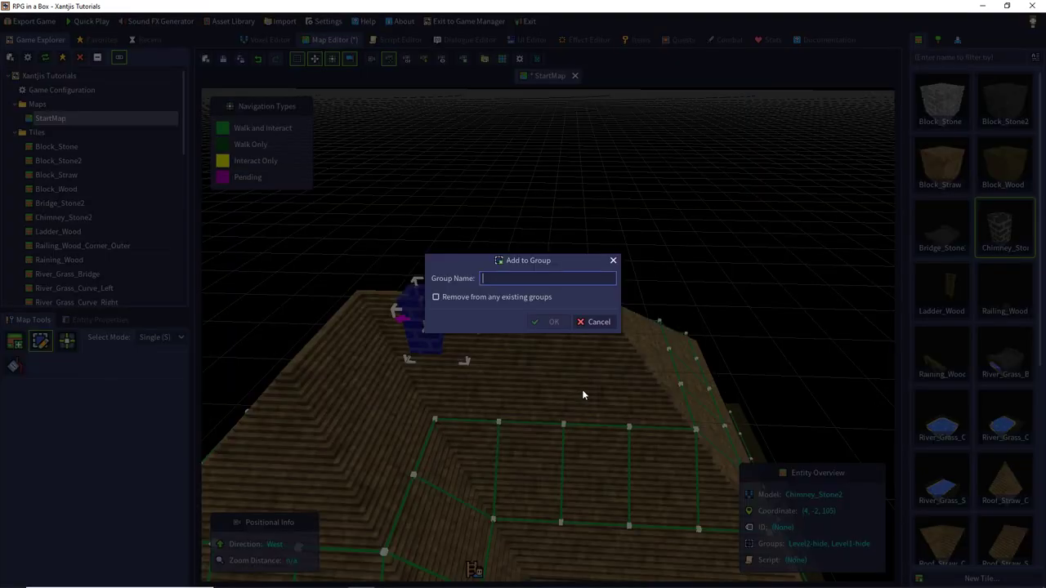
text(Level3-hide)
key(Return)
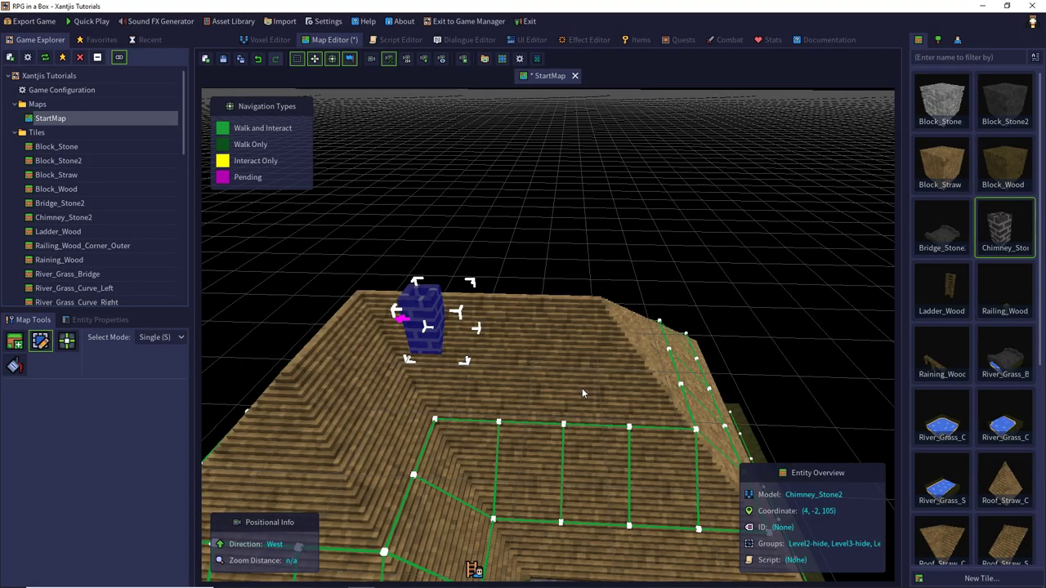
- Save StartMap with the grouped chimney and close the map
click(223, 62)
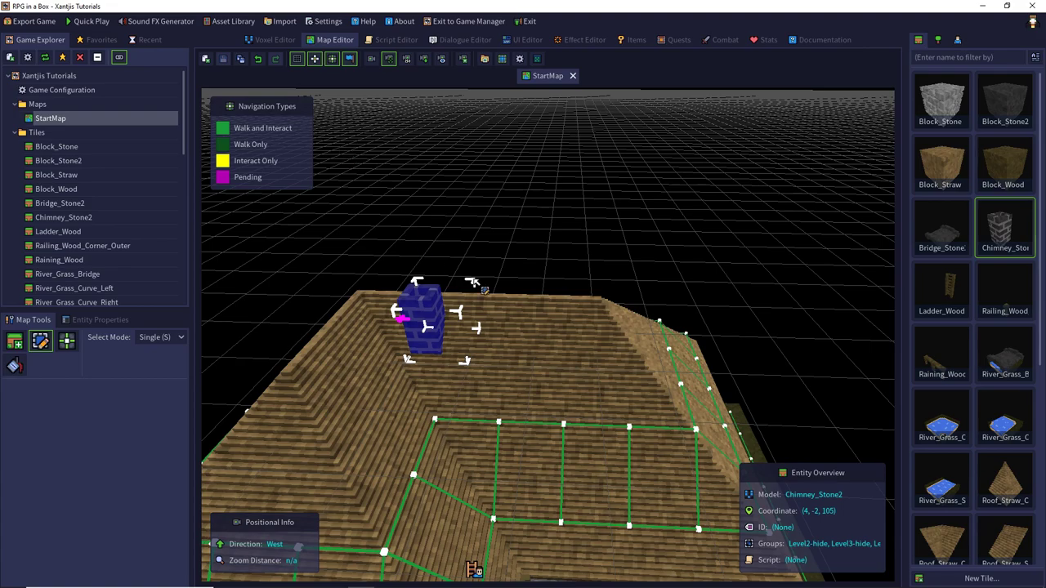
middle_drag(476, 270, 445, 284)
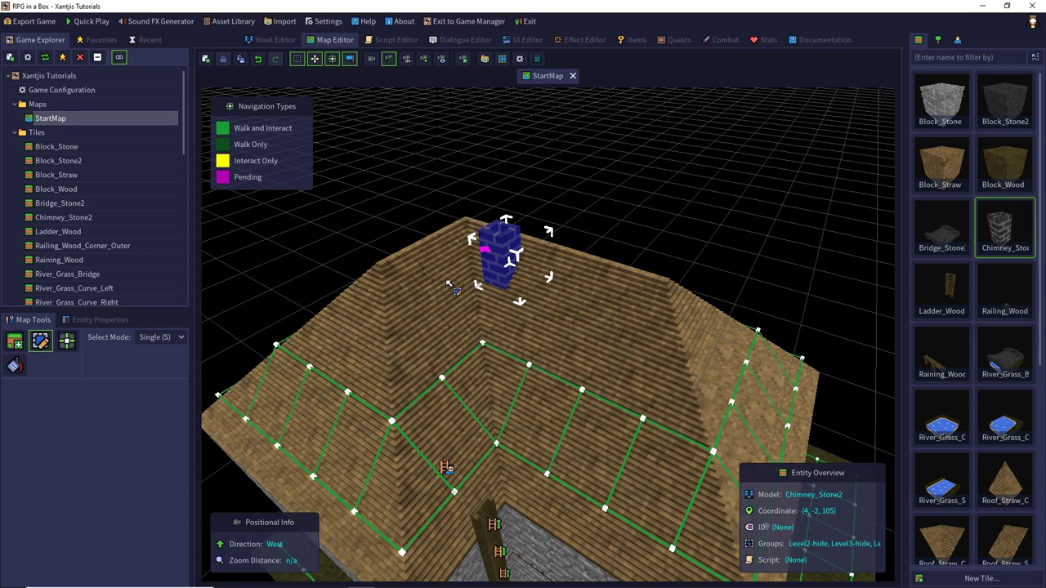
click(572, 76)
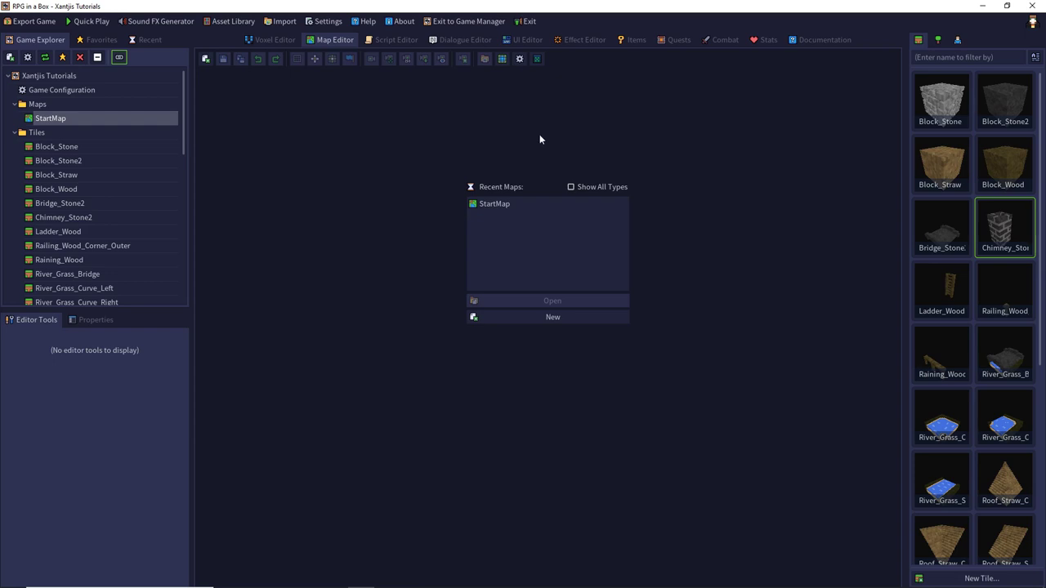
- Create a new effect named Rauch in the Effect Editor, based on the Flame preset
click(585, 41)
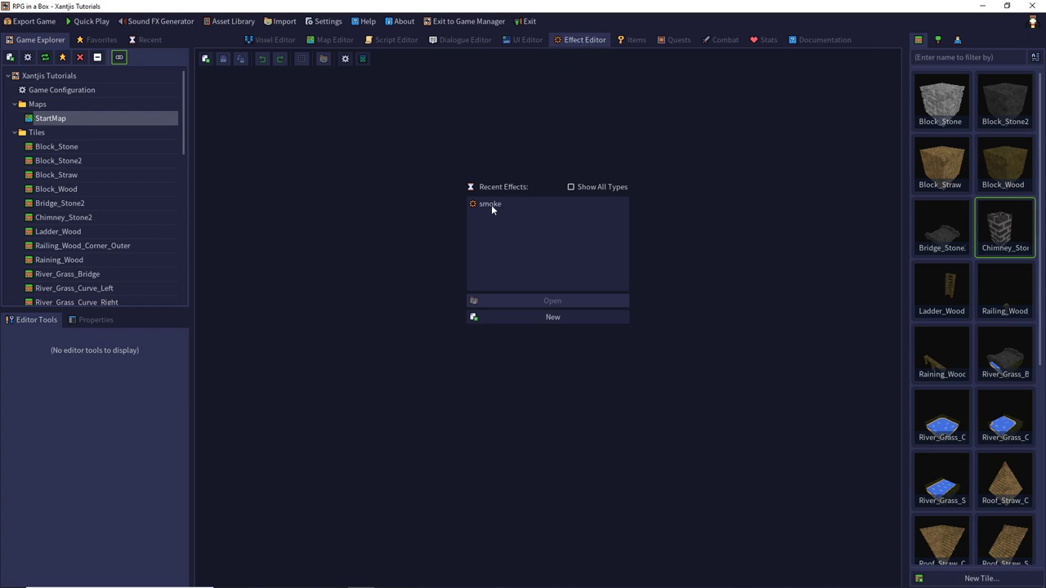
click(516, 319)
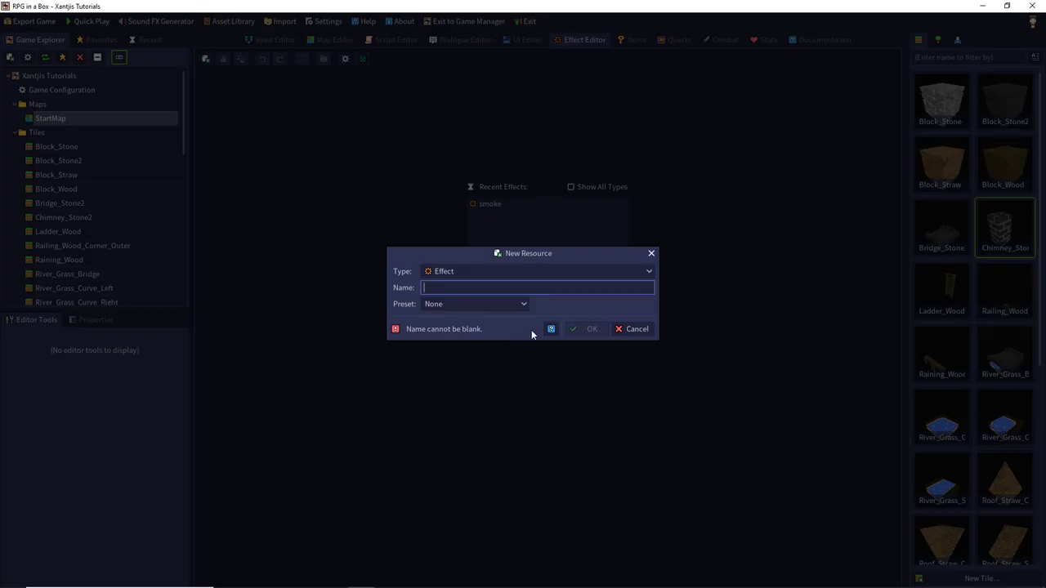
text(Rauch)
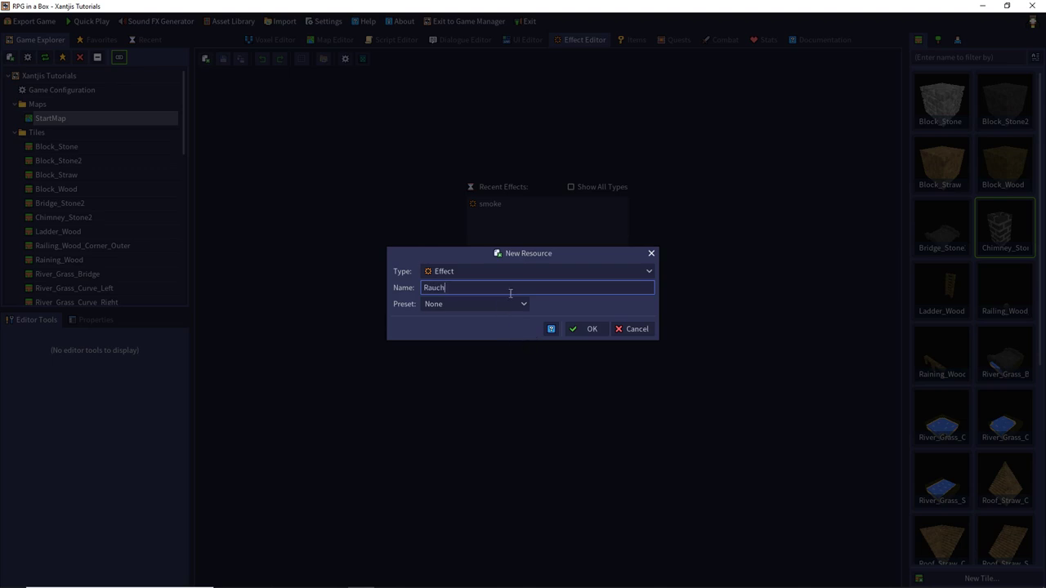
click(505, 303)
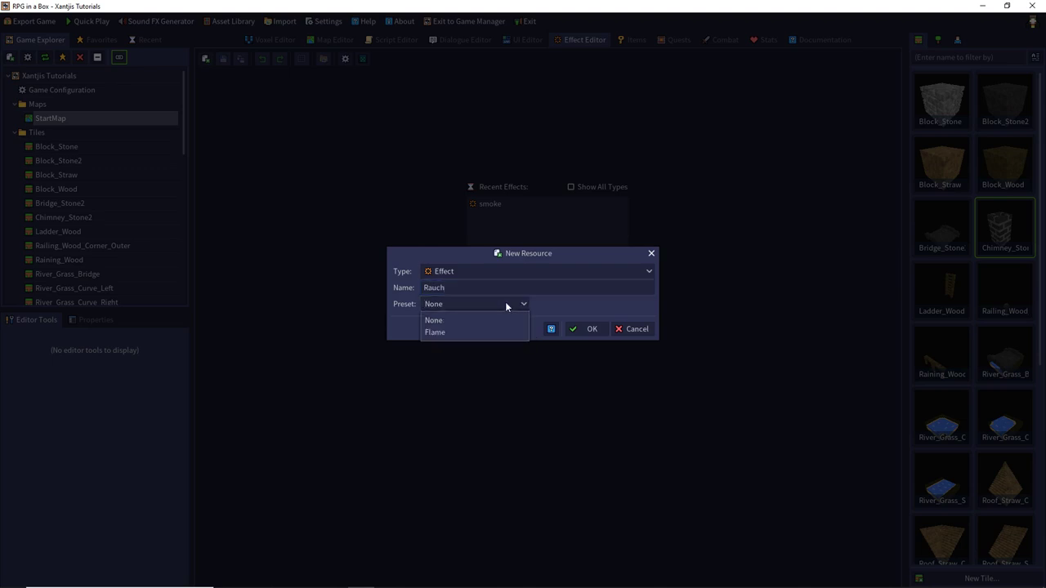
click(452, 333)
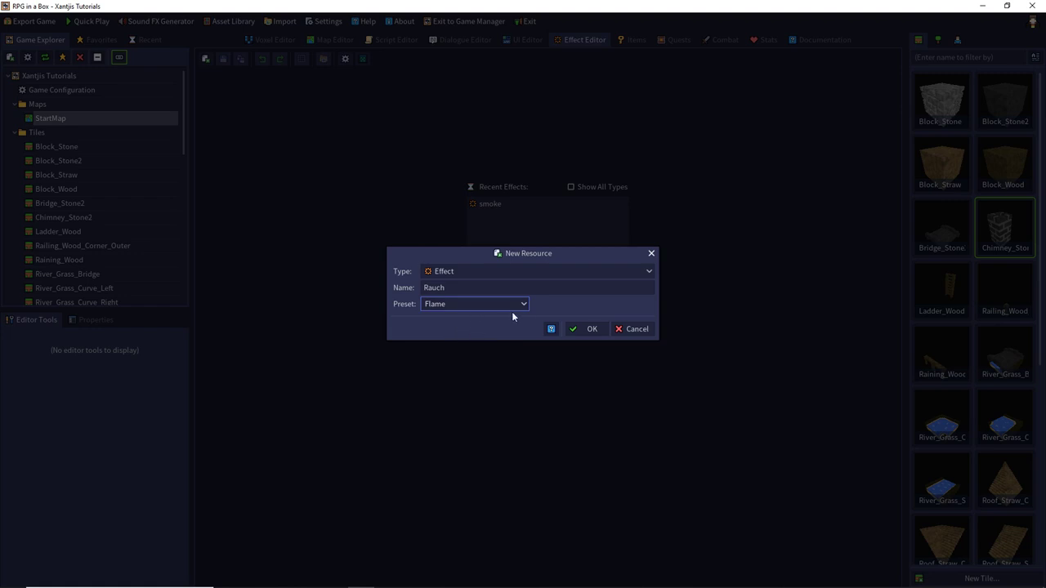
click(576, 328)
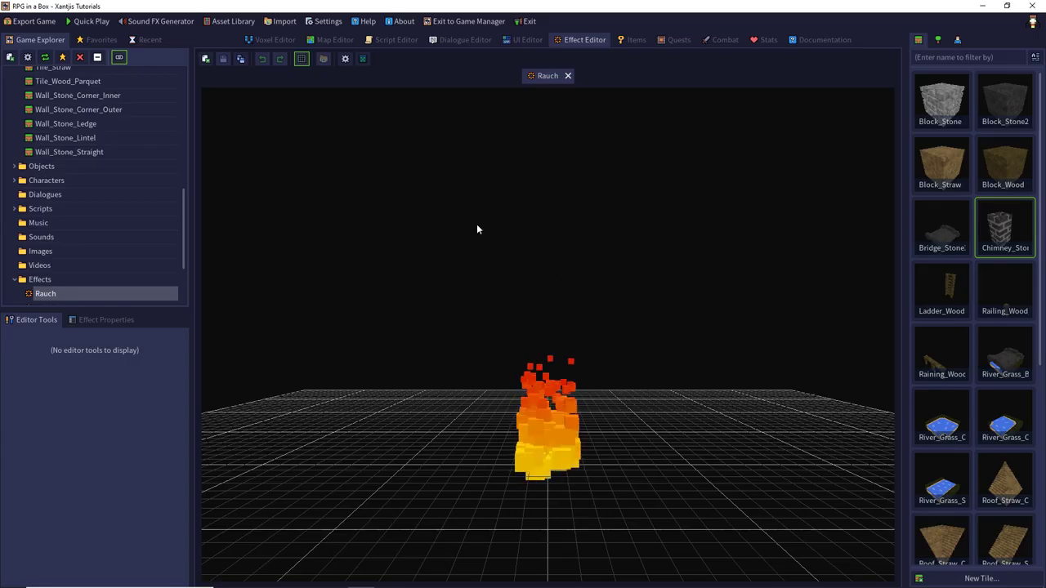
- Set the Rauch effect's speed scale to 0.2 and its particle lifetime to 1
click(102, 320)
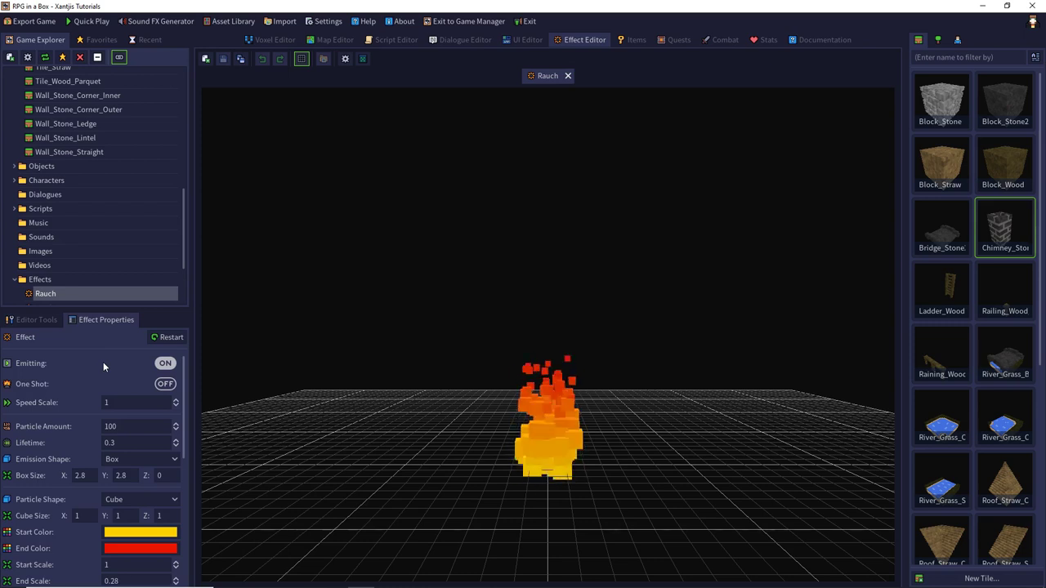
click(125, 403)
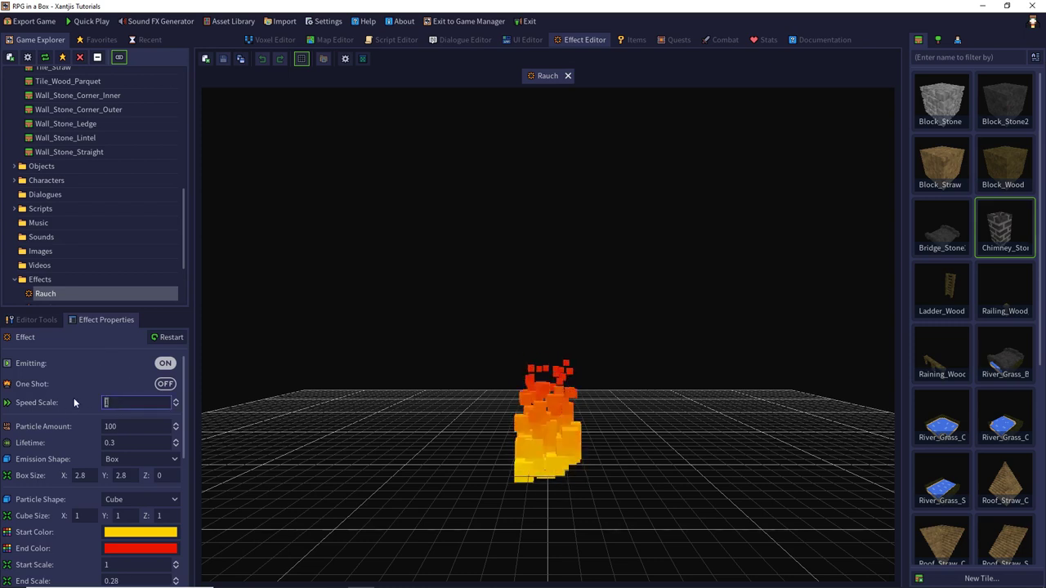
text(0)
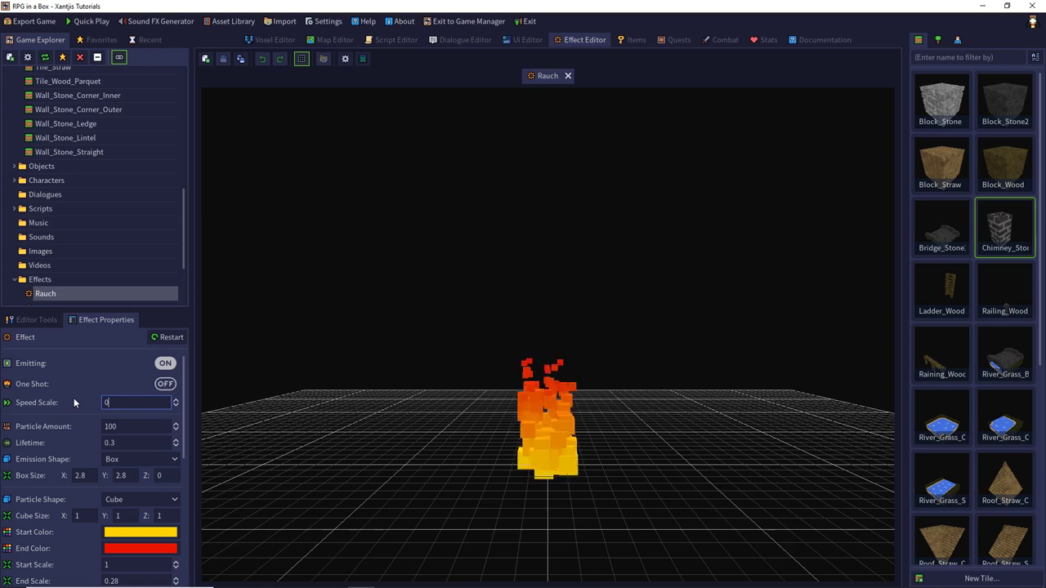
text(.2)
key(Return)
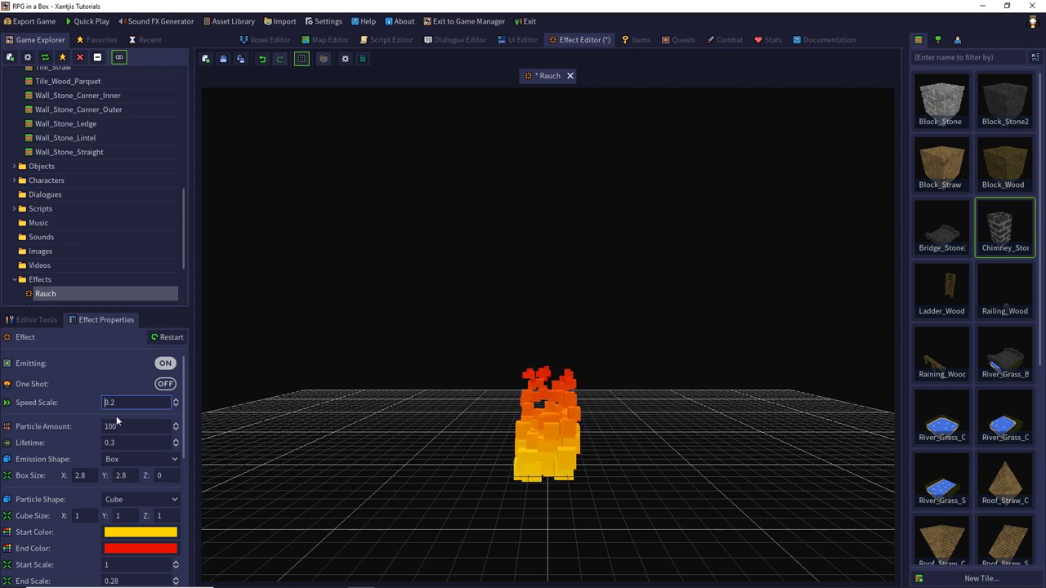
drag(122, 443, 87, 444)
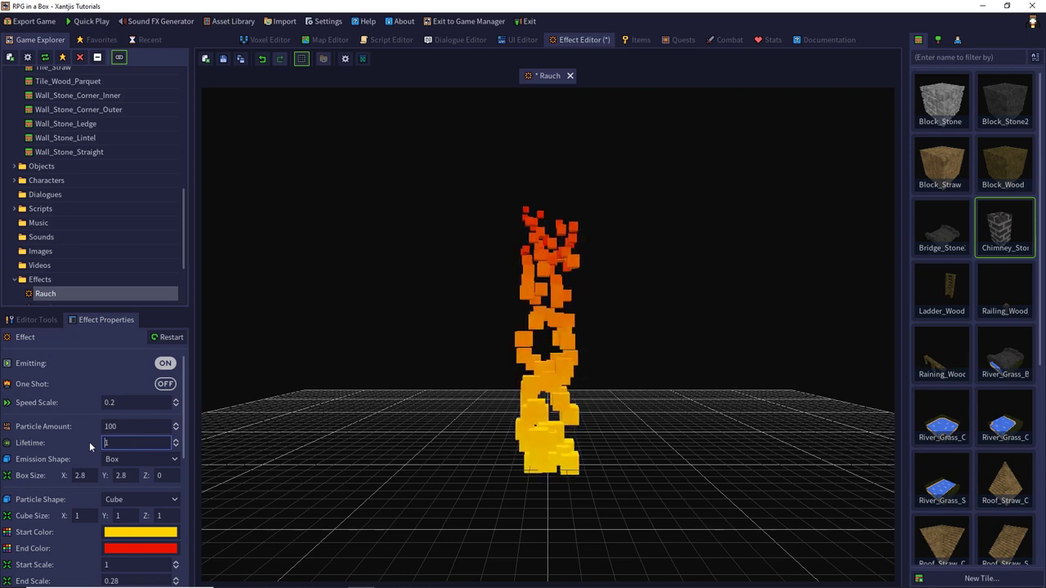
- Set the Rauch effect's start color to dark grey, hex 333333
drag(185, 413, 183, 449)
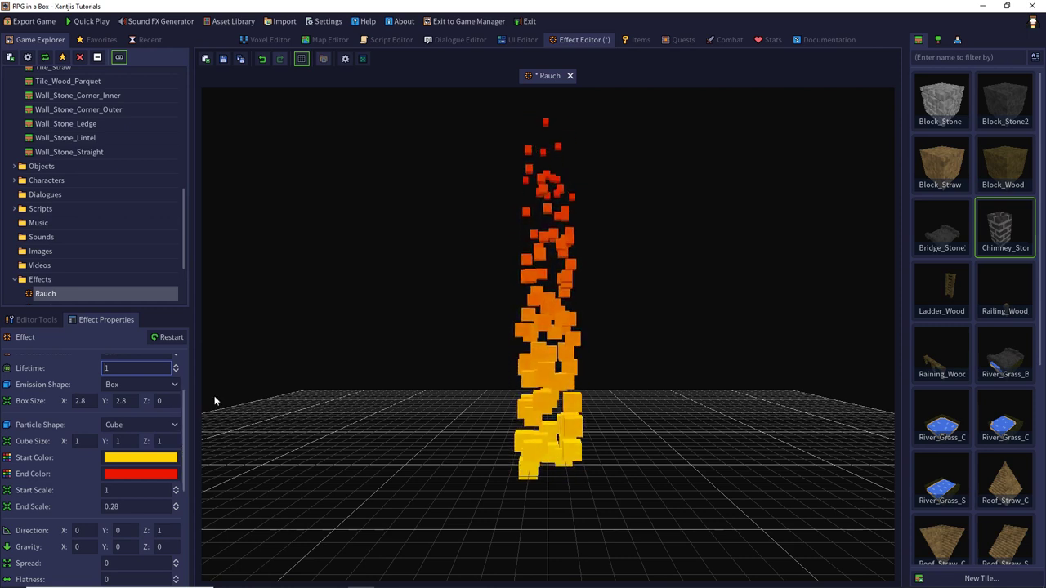
click(135, 458)
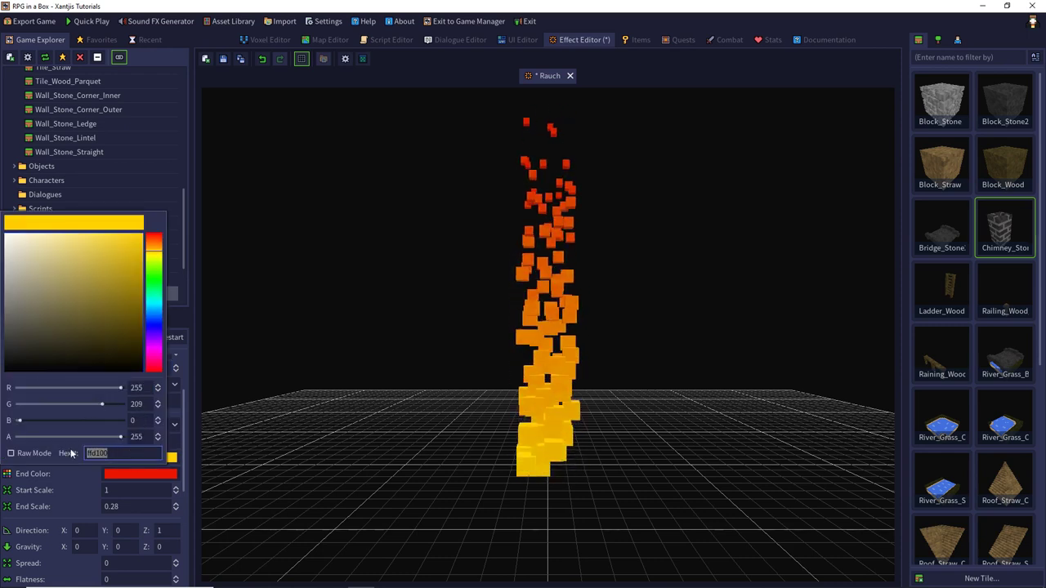
text(333)
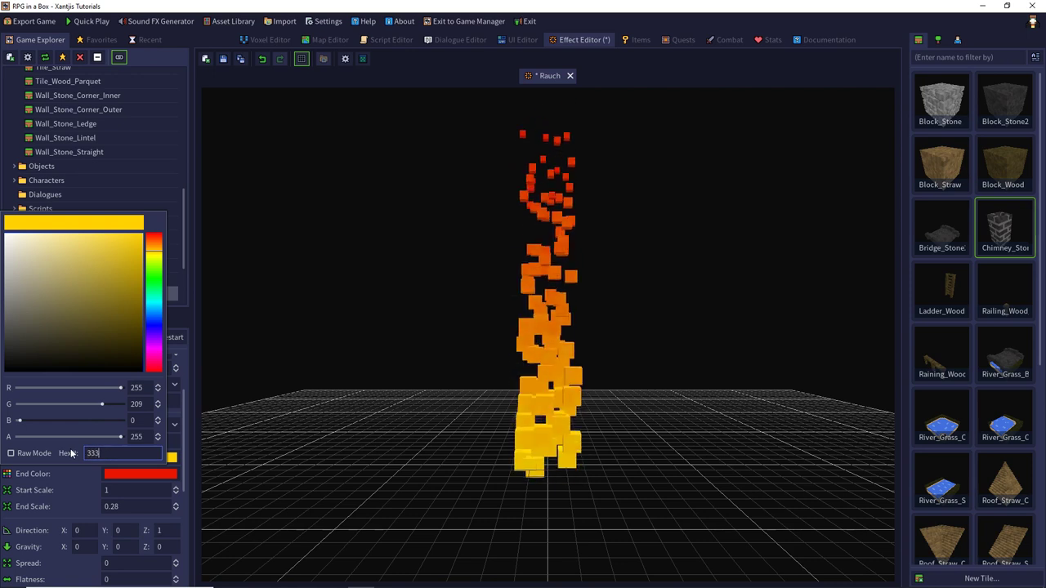
text(333)
key(Return)
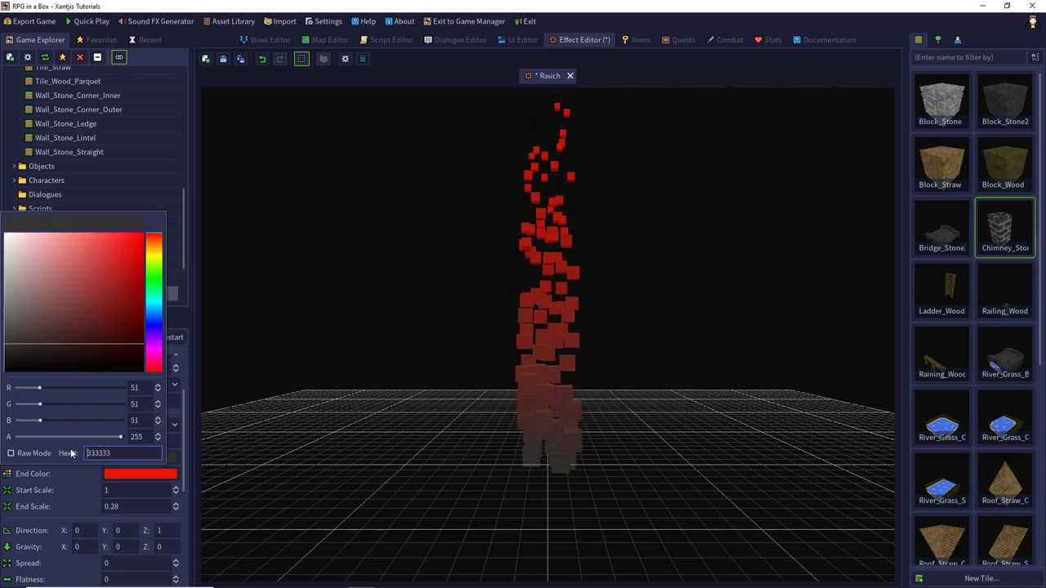
click(148, 488)
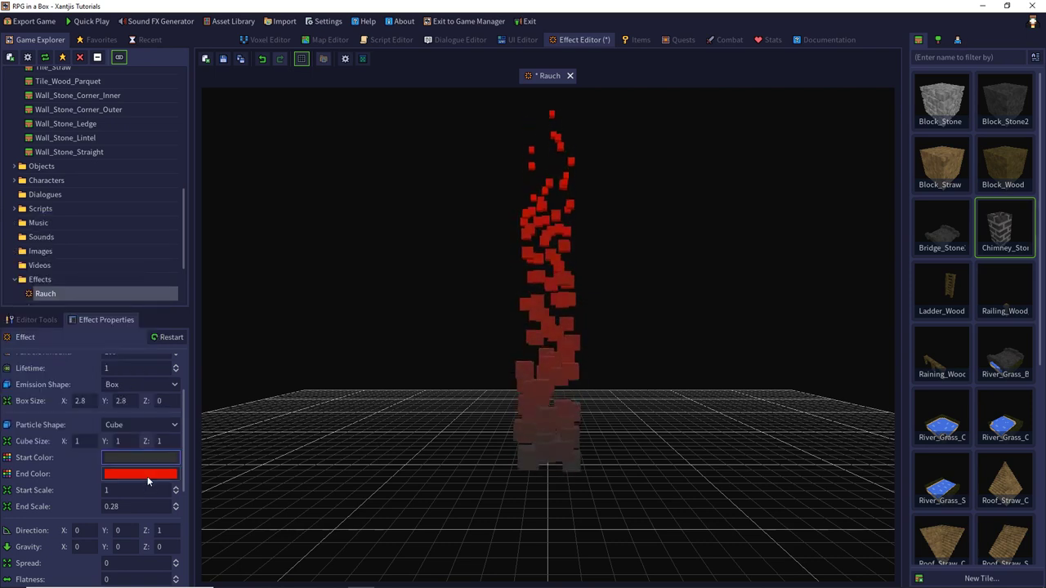
- Set the Rauch effect's end color to light grey, hex d2d2d2
click(145, 475)
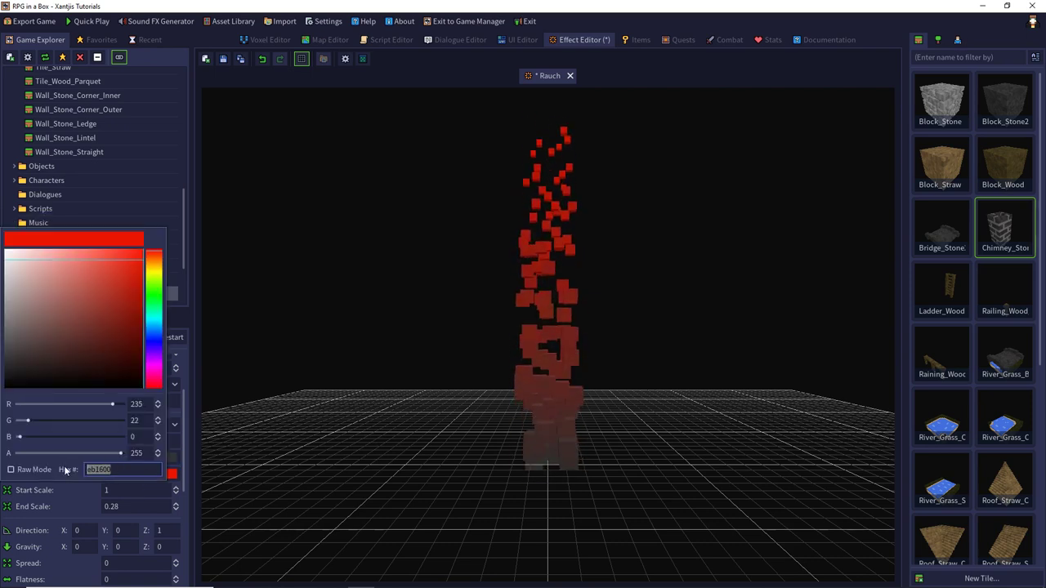
text(d2d2d2)
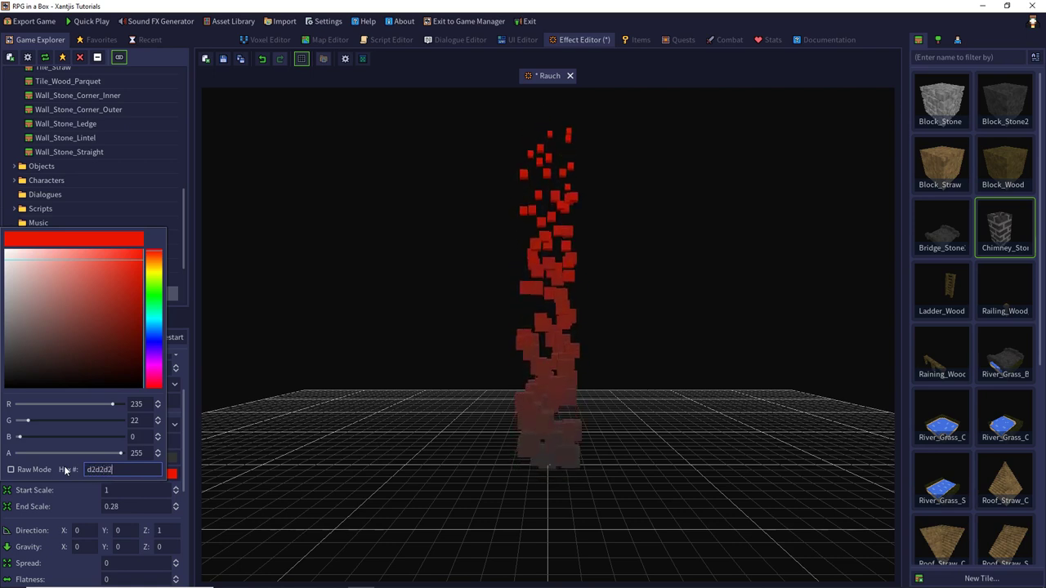
key(Return)
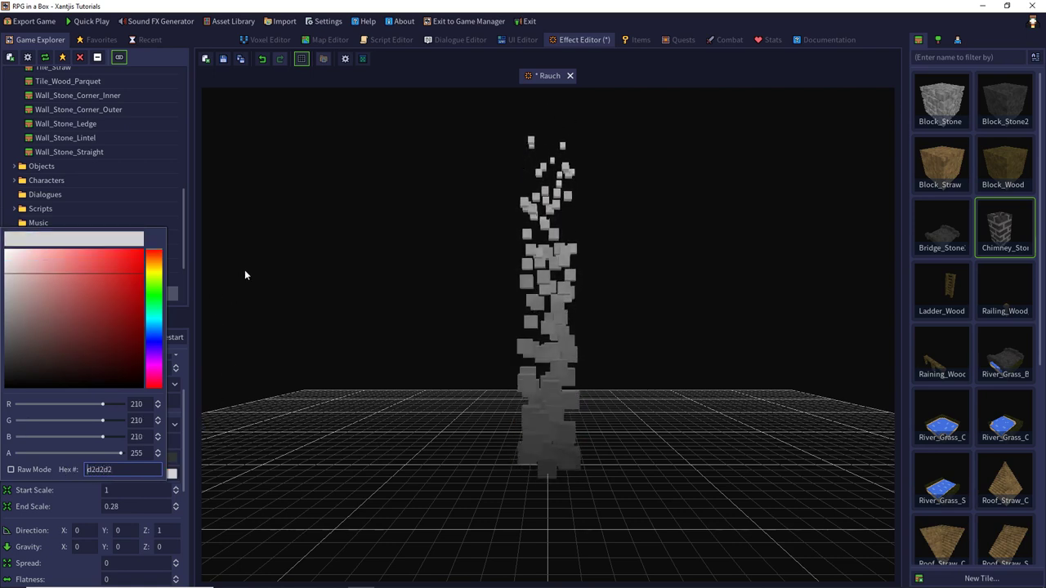
click(237, 463)
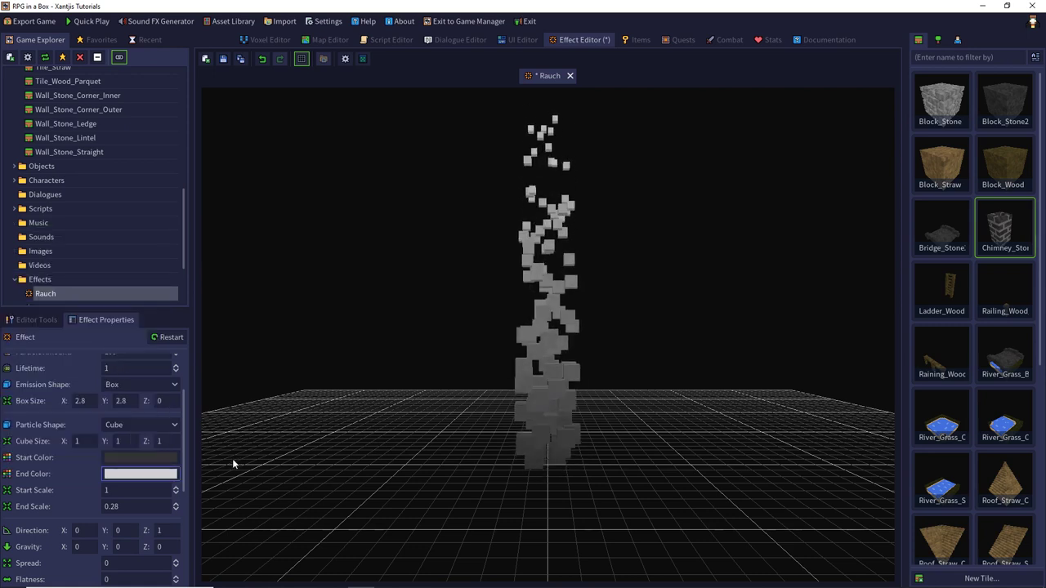
- Set the Rauch effect's end scale to 0.1 and its gravity along X to 1
double_click(112, 507)
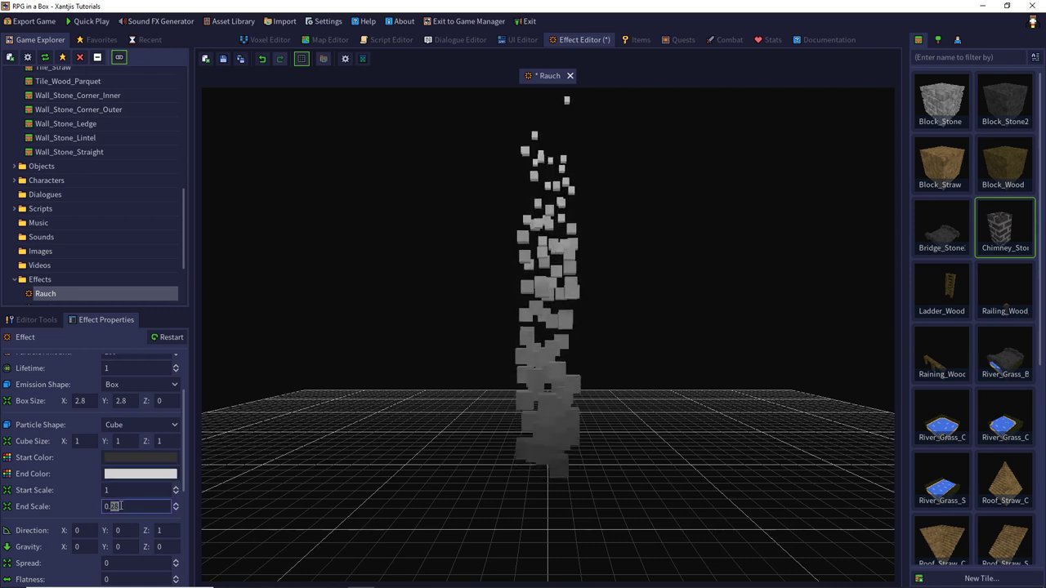
text(1)
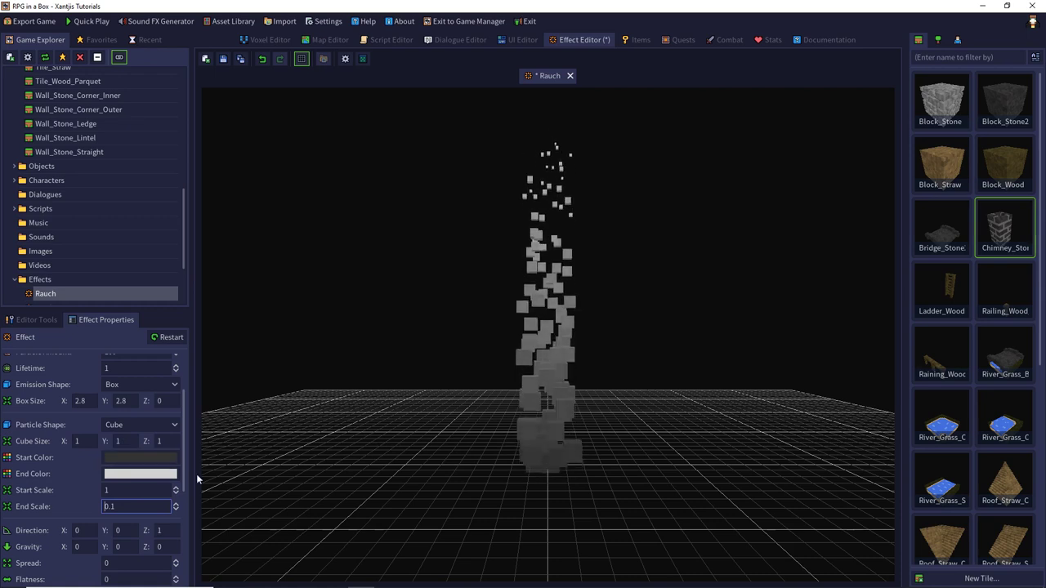
scroll(182, 473, down, 3)
scroll(182, 472, down, 2)
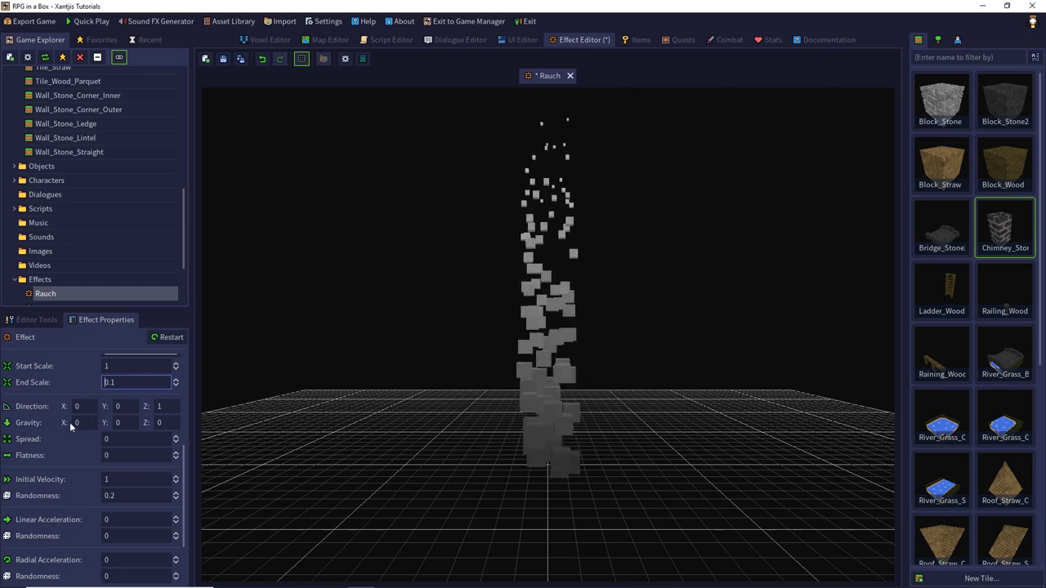
click(72, 424)
text(1)
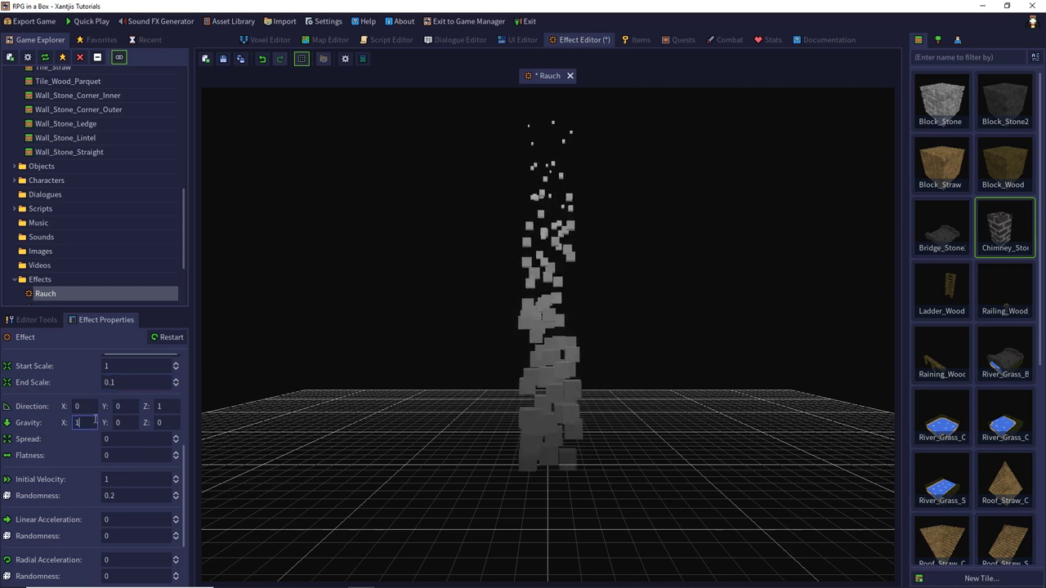
key(BackSpace)
text(0)
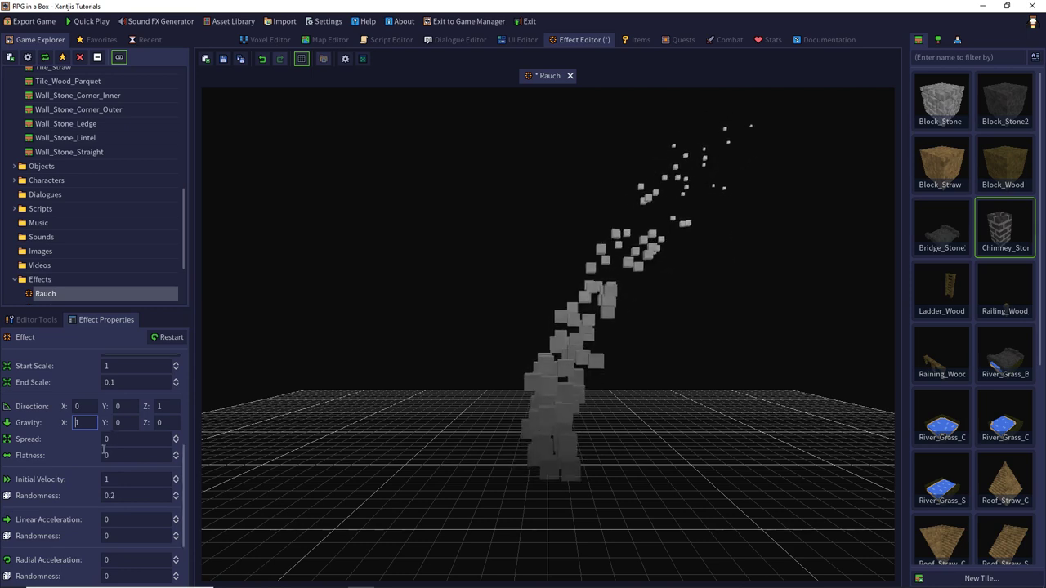
- Review the remaining properties of the Rauch effect and close it, discarding the unsaved changes
drag(181, 461, 182, 509)
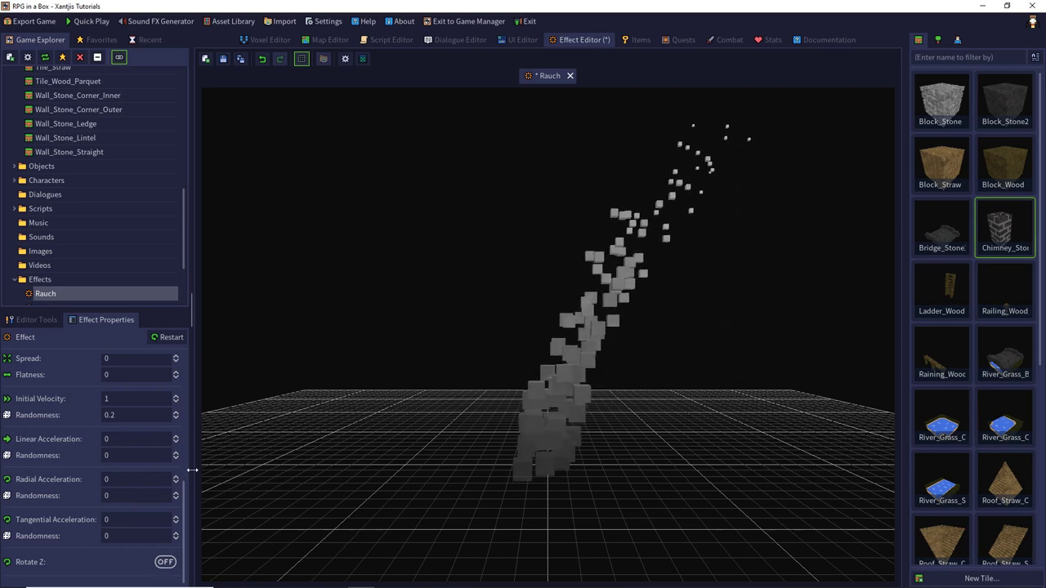
click(570, 75)
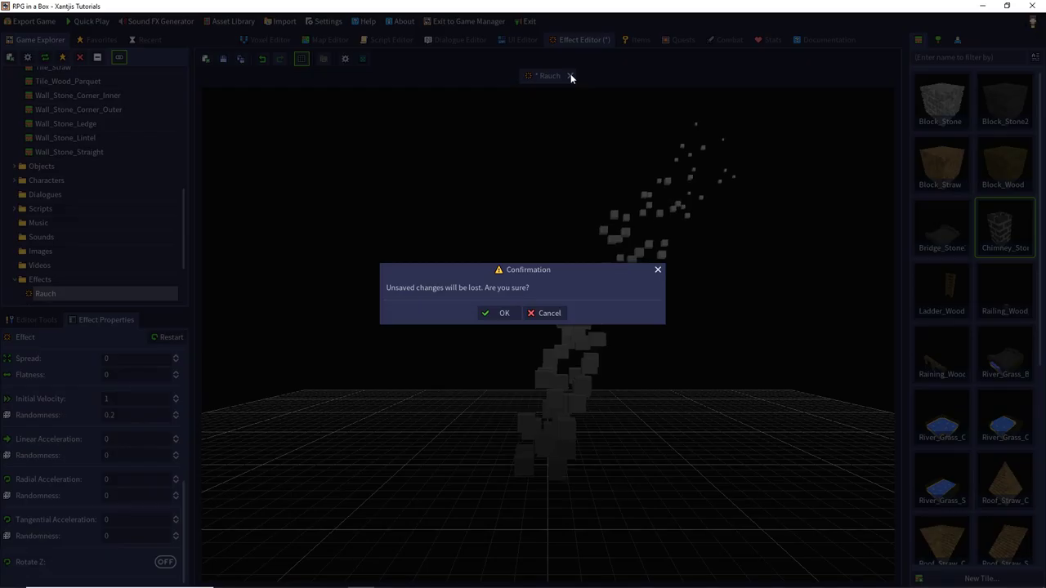
click(497, 314)
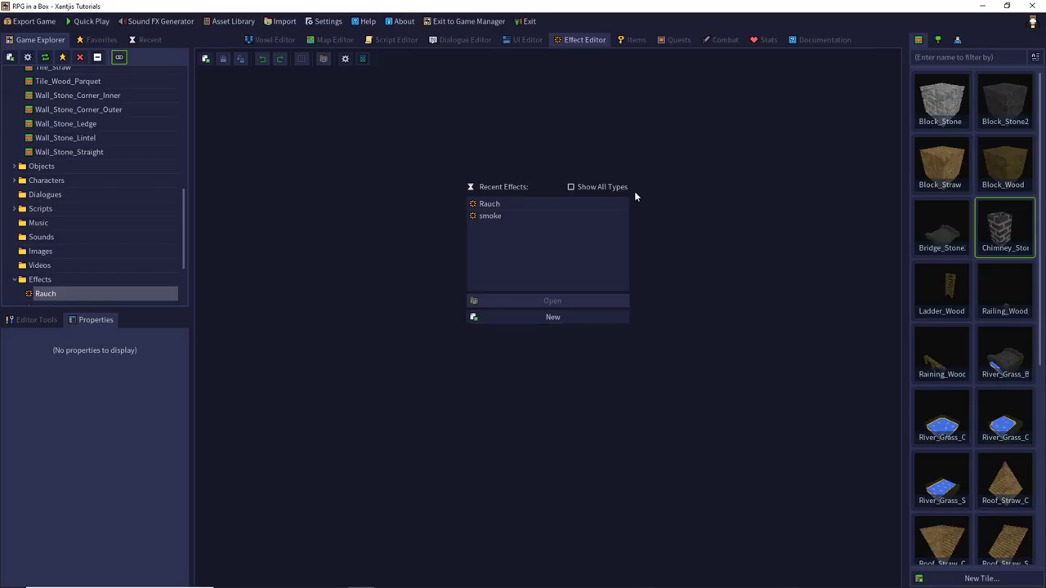
- Open the Chimney_Stone2 tile for voxel editing and add an attach point with the ID Smoke inside the chimney opening
double_click(994, 228)
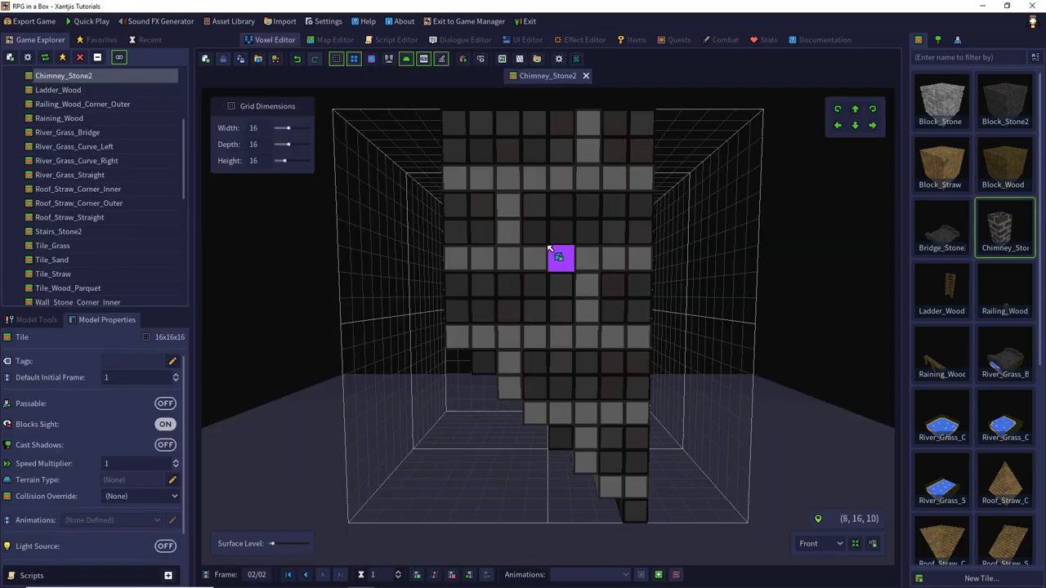
shift+middle_drag(575, 219, 512, 354)
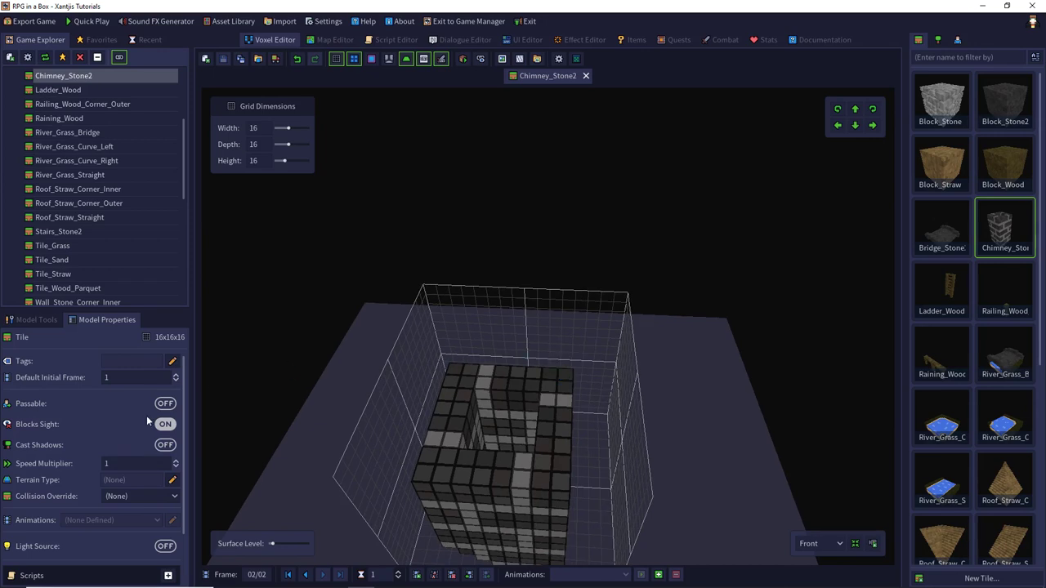
click(37, 320)
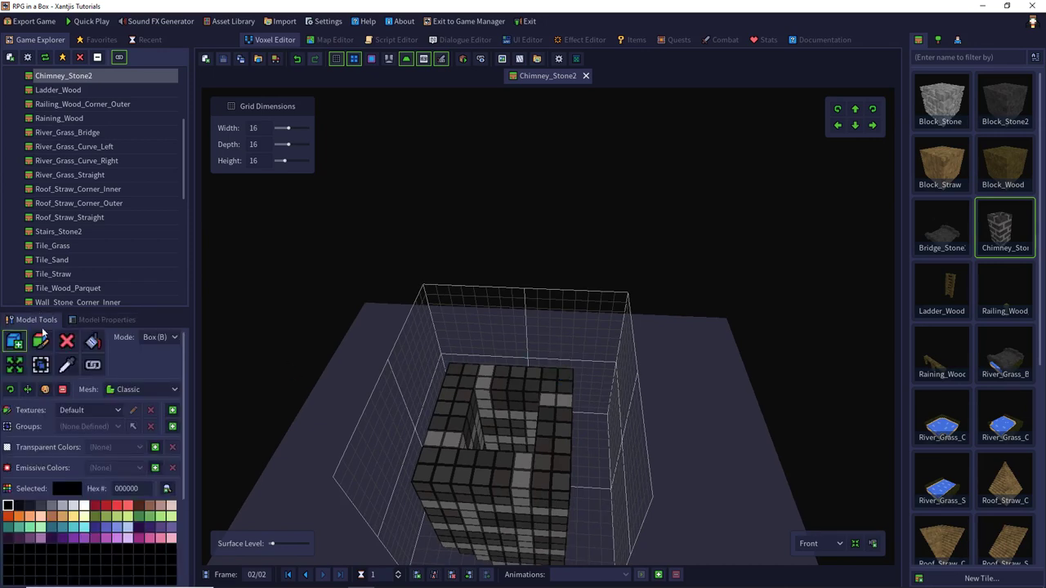
click(90, 365)
middle_drag(509, 299, 507, 426)
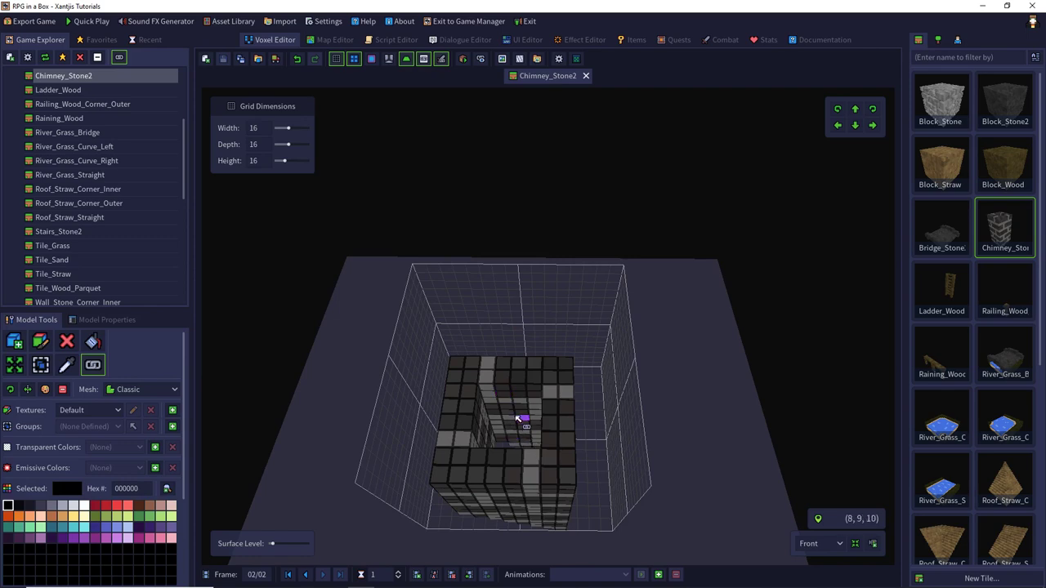
click(513, 422)
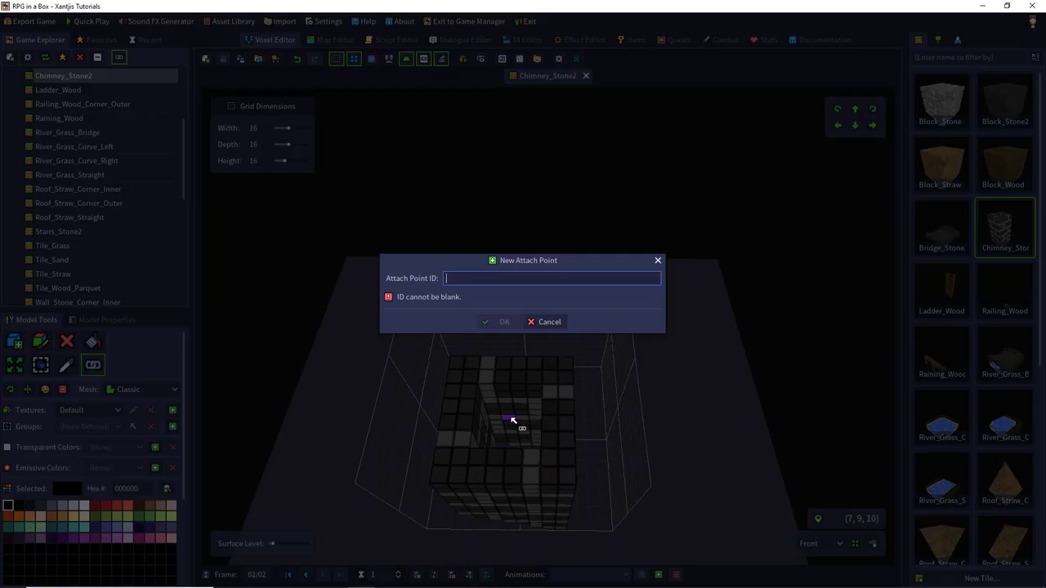
text(Smoke)
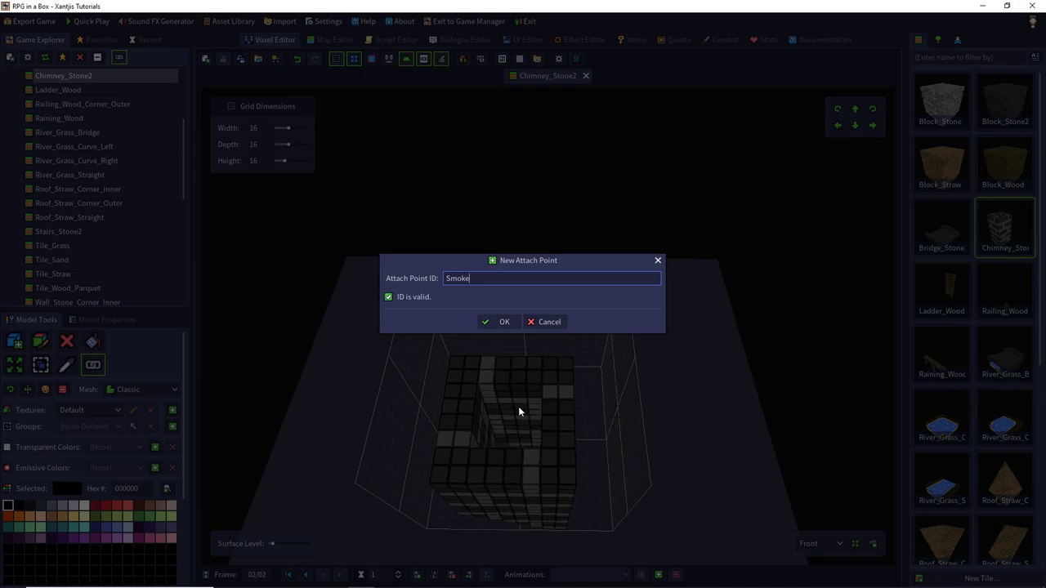
key(Return)
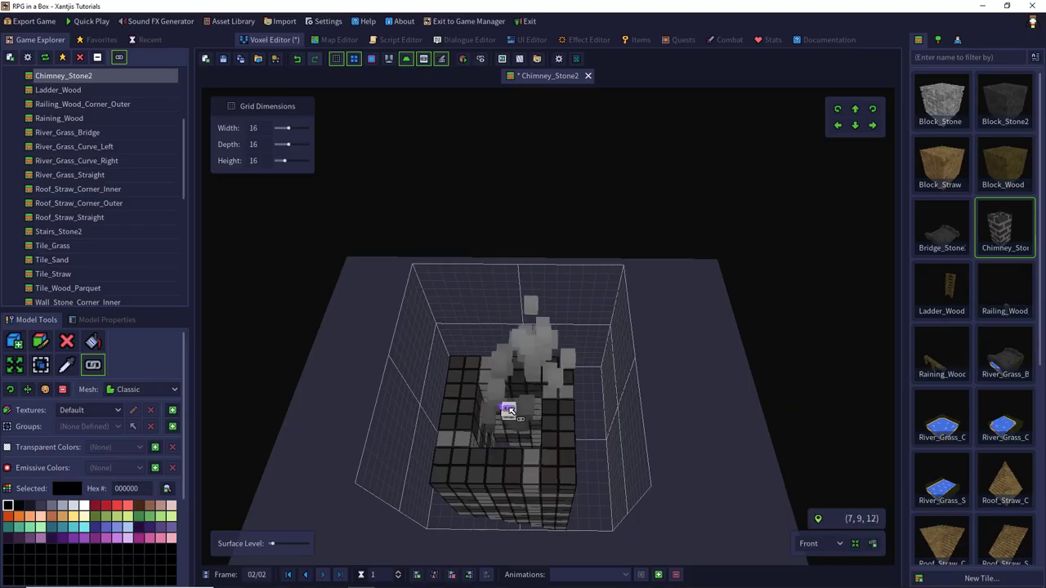
- Configure the Smoke attach point with no object model and the smoke effect, attached automatically in-game
click(479, 59)
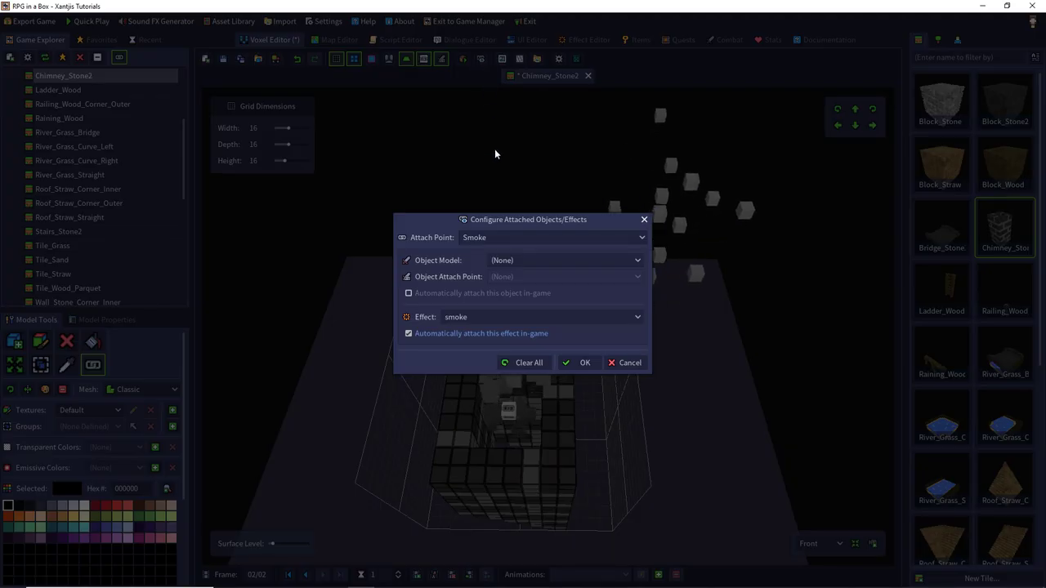
click(490, 237)
click(489, 255)
click(515, 258)
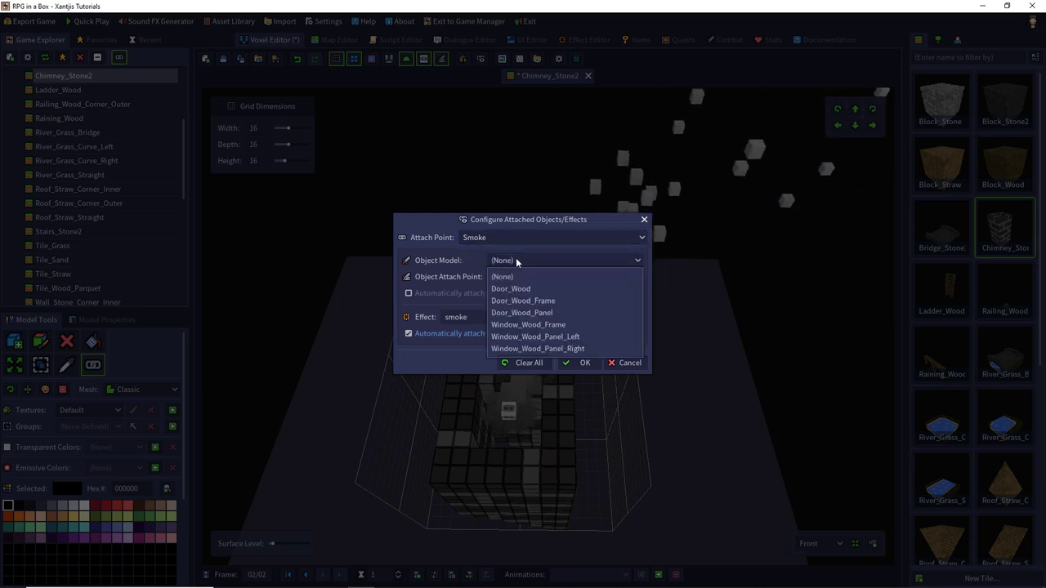
click(507, 261)
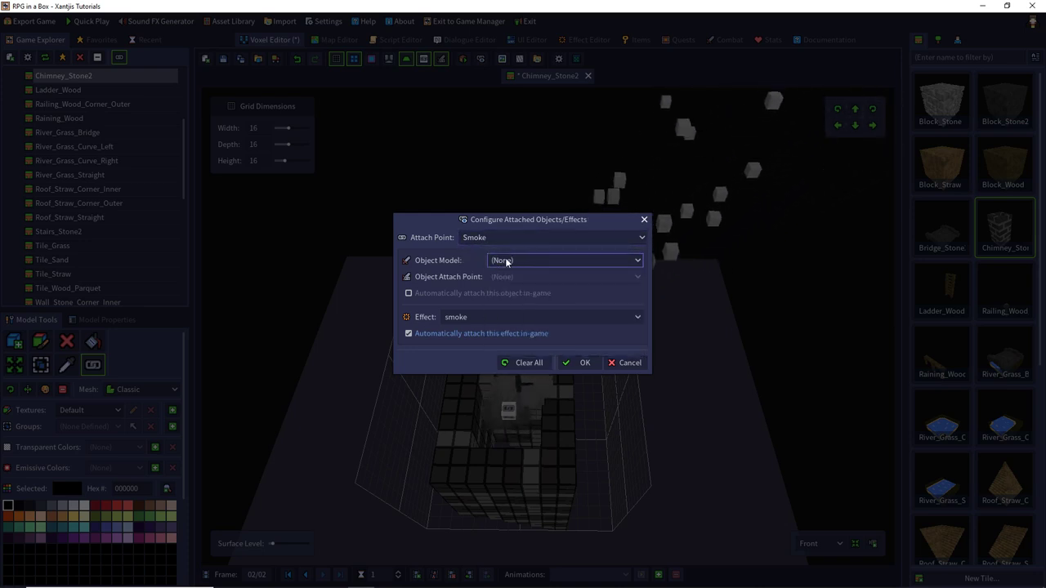
click(467, 317)
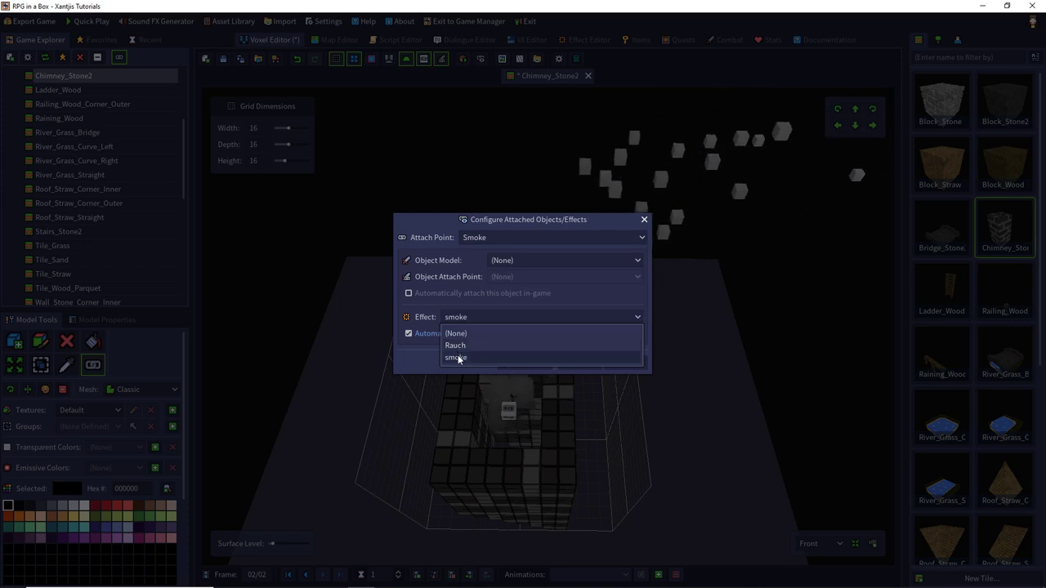
click(461, 358)
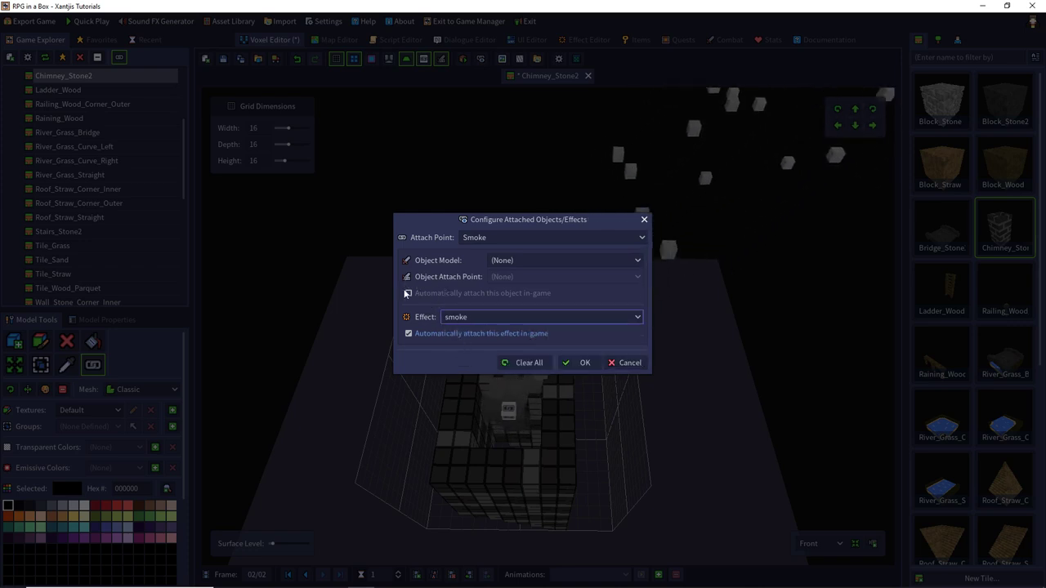
click(577, 362)
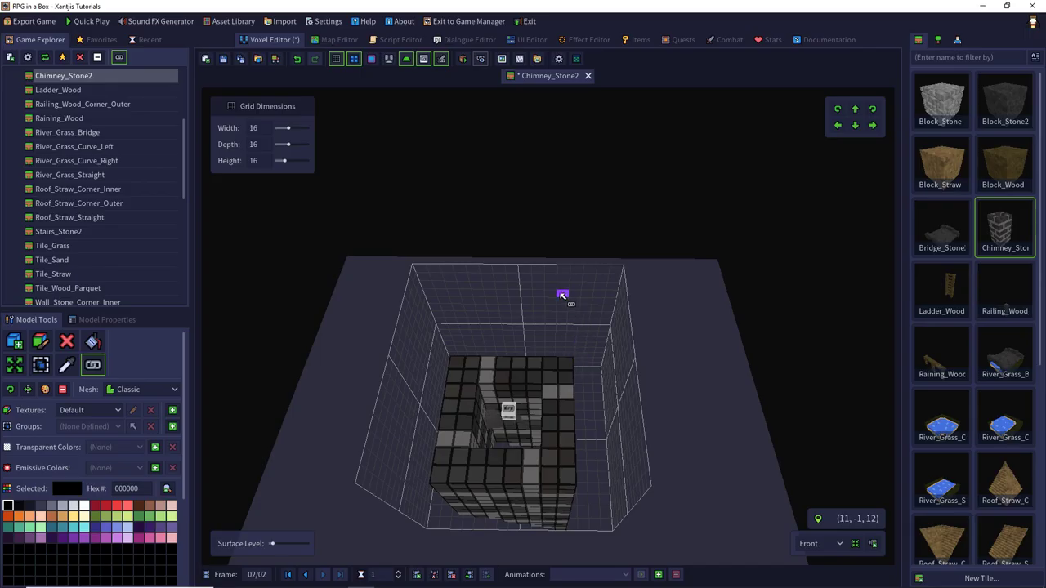
- Set the Smoke attach point's third scale factor to 1 and its X offset to 0 in the Chimney_Stone2 tile
click(41, 365)
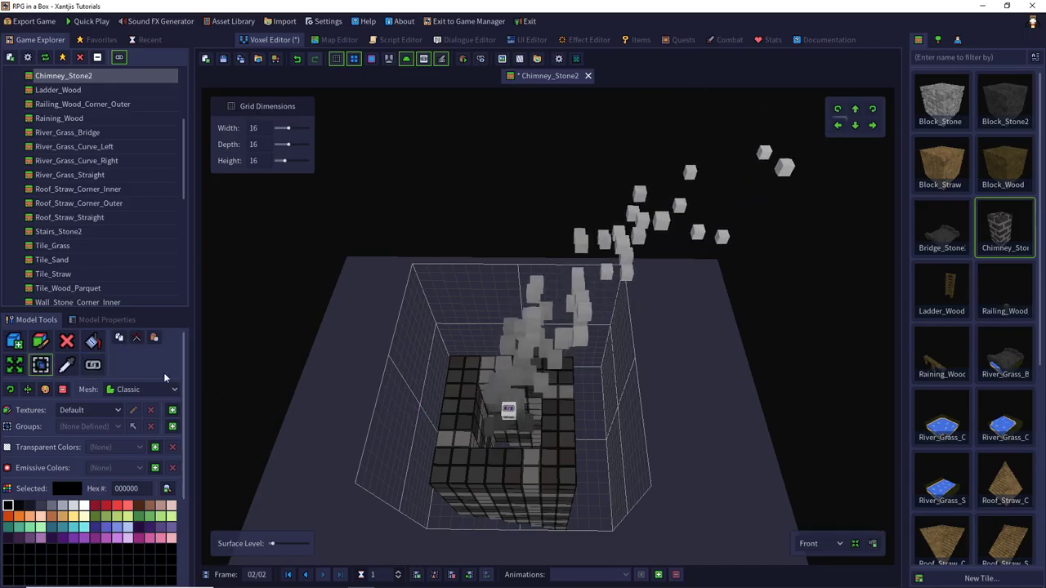
click(102, 319)
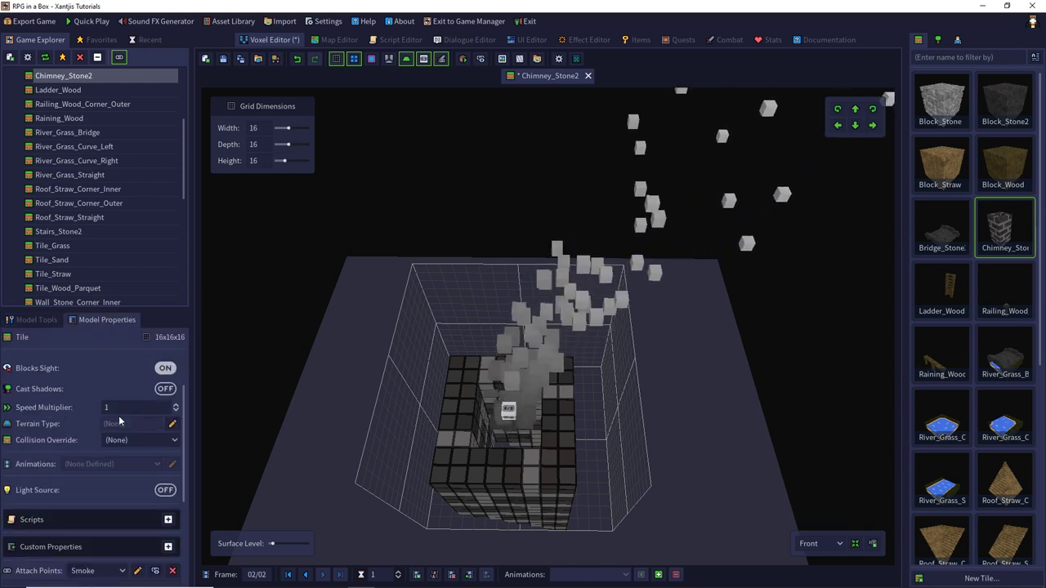
scroll(119, 421, down, 4)
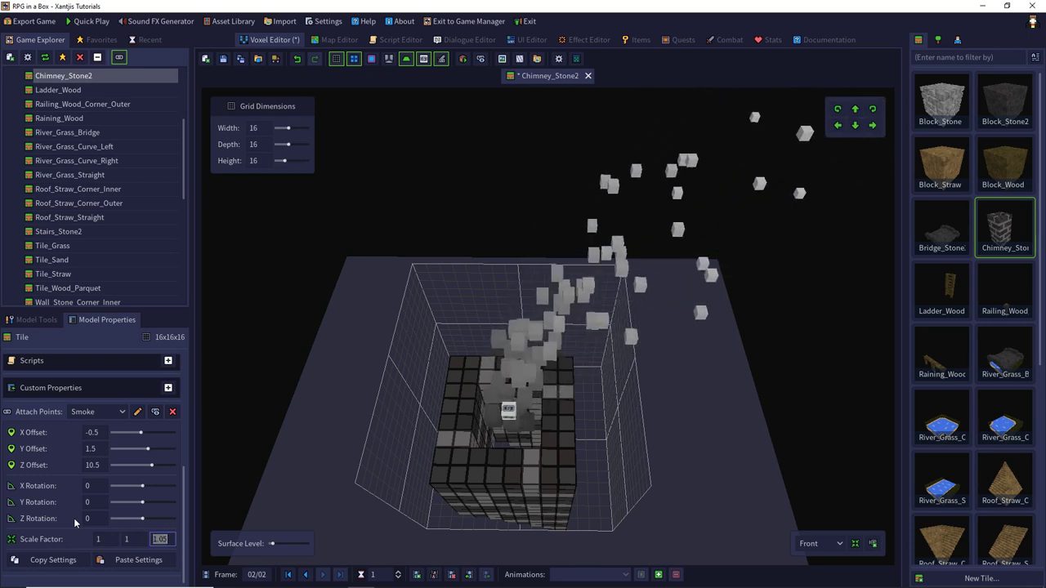
text(1)
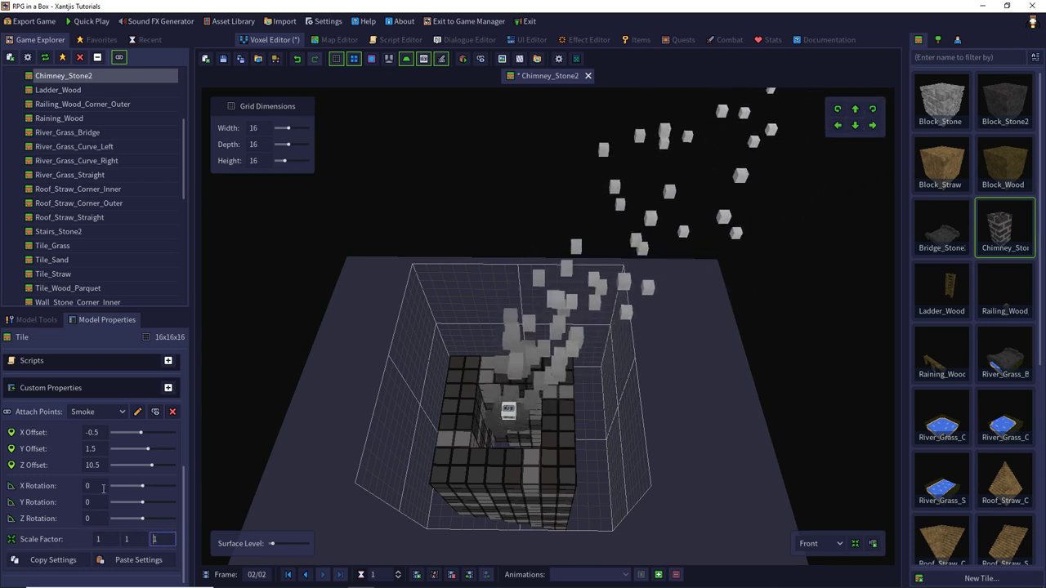
drag(140, 432, 143, 434)
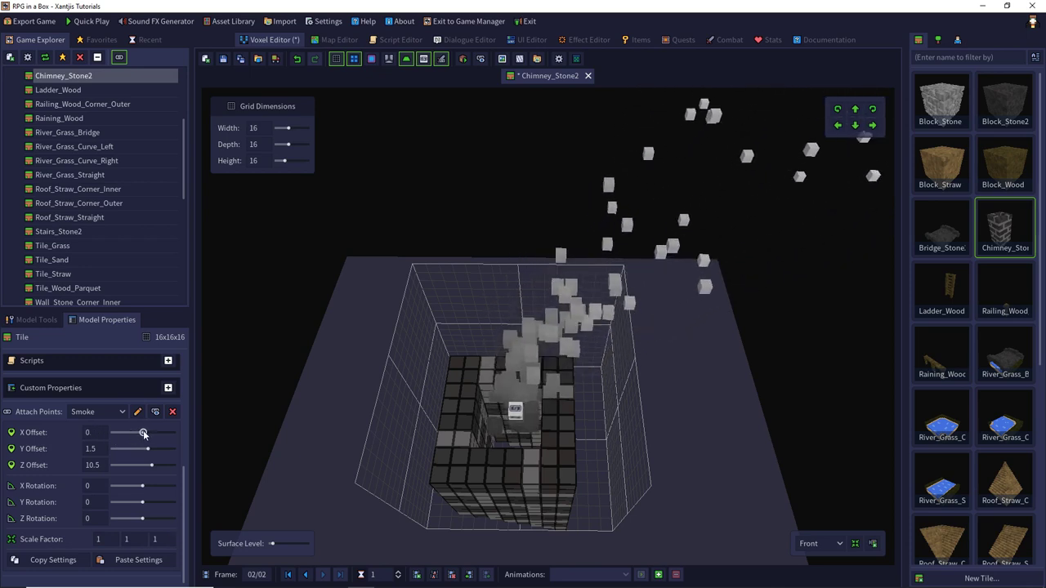
- Set the Smoke attach point's Y offset to 4 and save the Chimney_Stone2 tile
drag(147, 449, 157, 450)
middle_drag(567, 414, 454, 432)
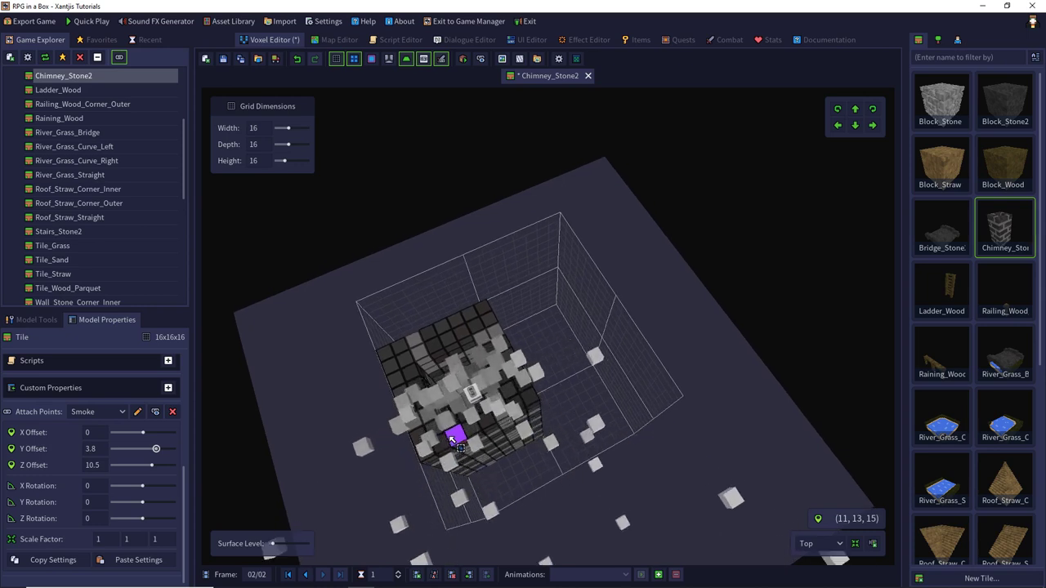
drag(103, 450, 43, 451)
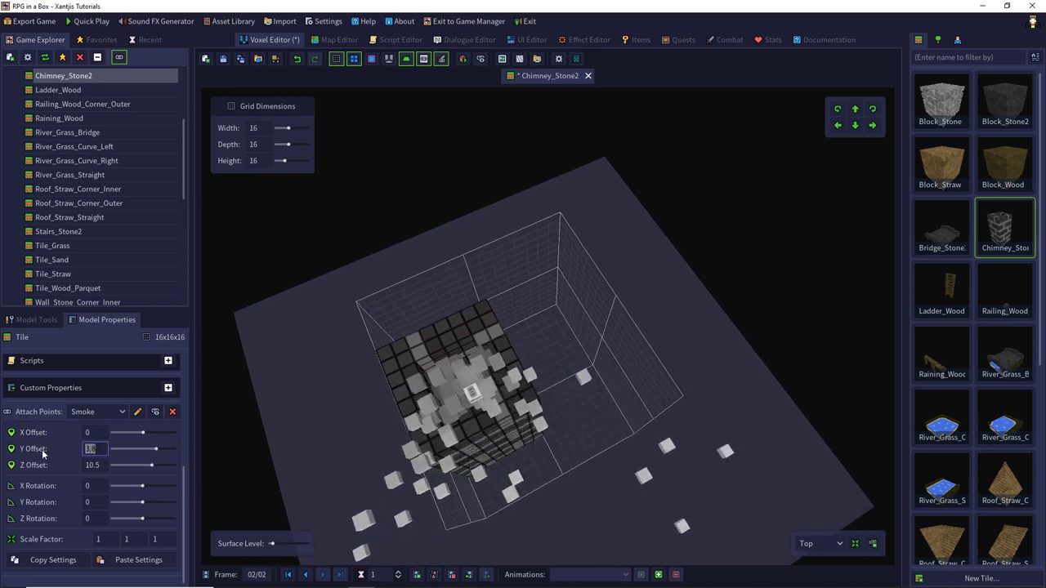
text(4)
key(Return)
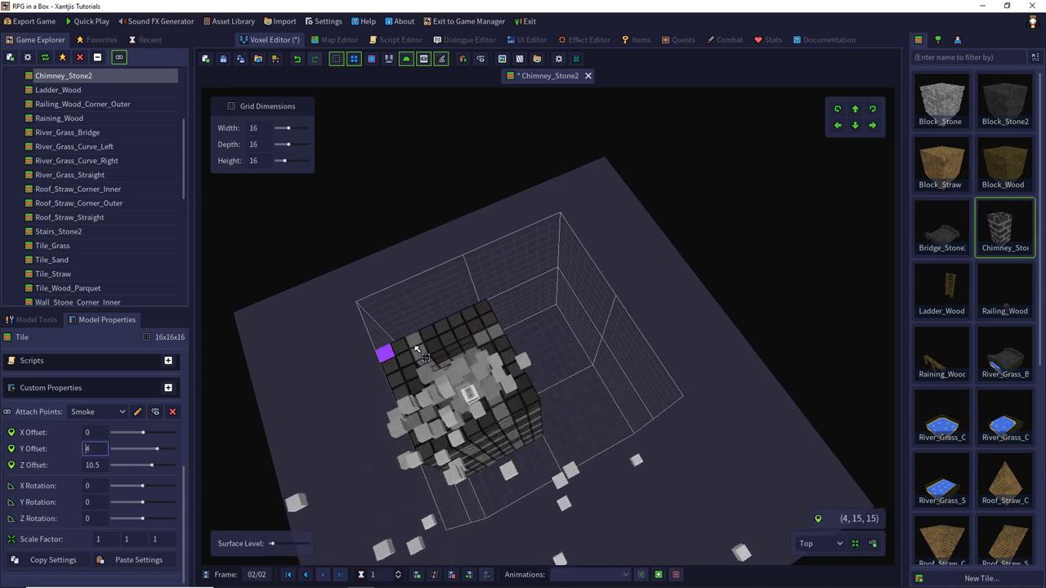
click(241, 60)
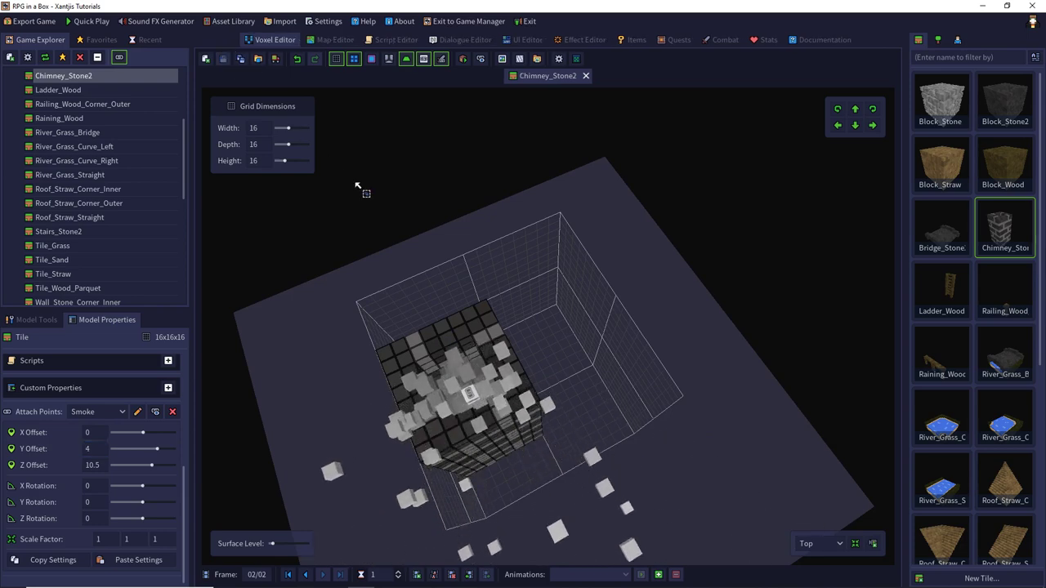
right_drag(357, 189, 463, 276)
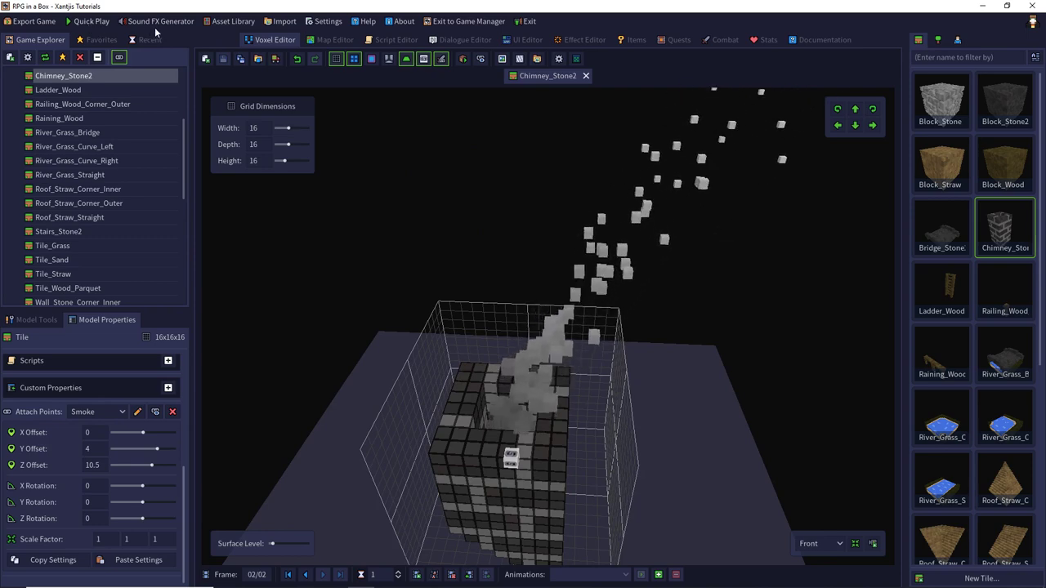
- Open StartMap, examine the chimney smoke above the roof from several angles with the free camera, and close the map
click(343, 40)
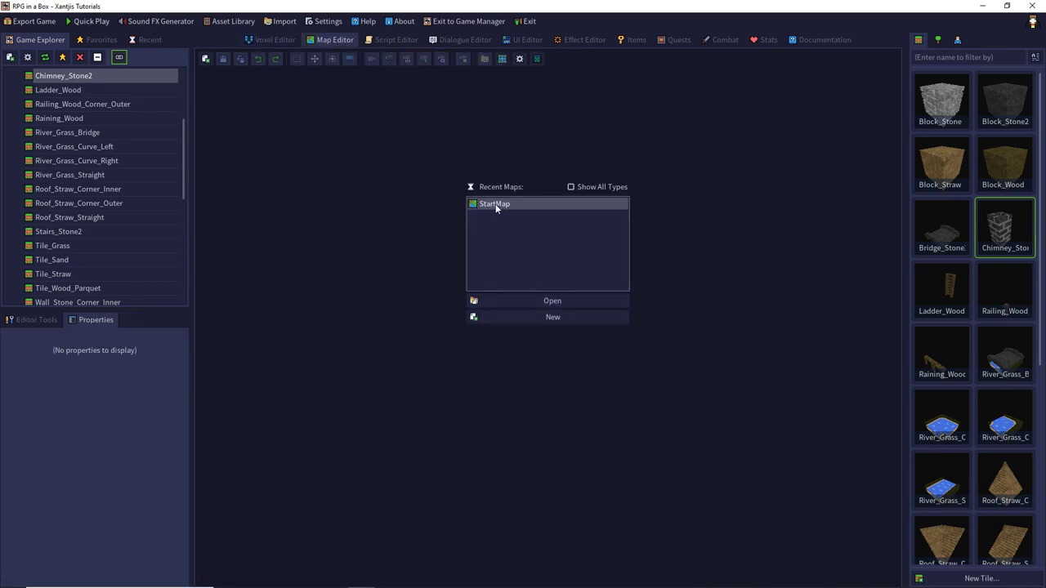
click(493, 301)
scroll(493, 288, down, 4)
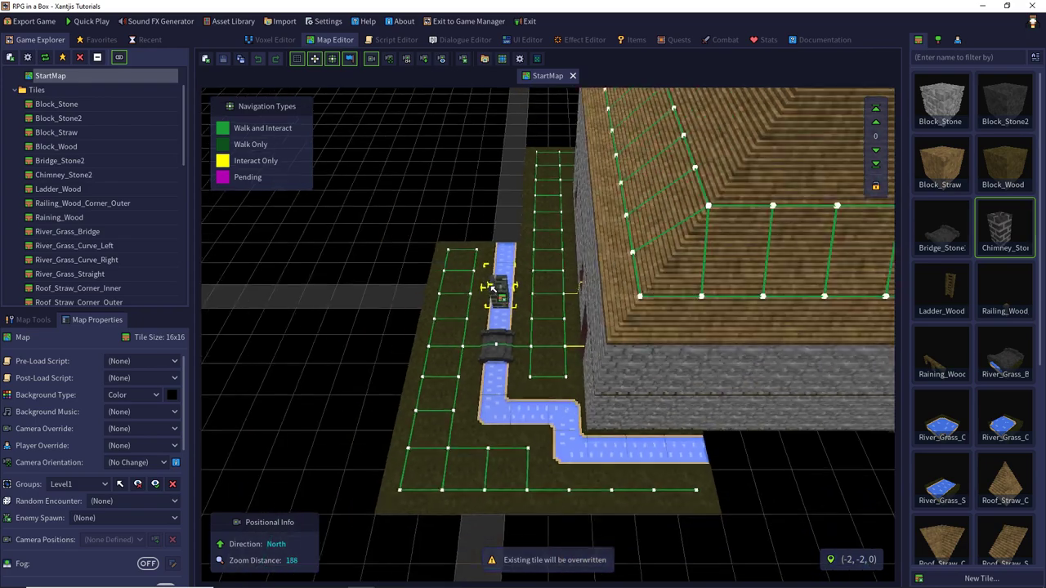
scroll(493, 290, down, 2)
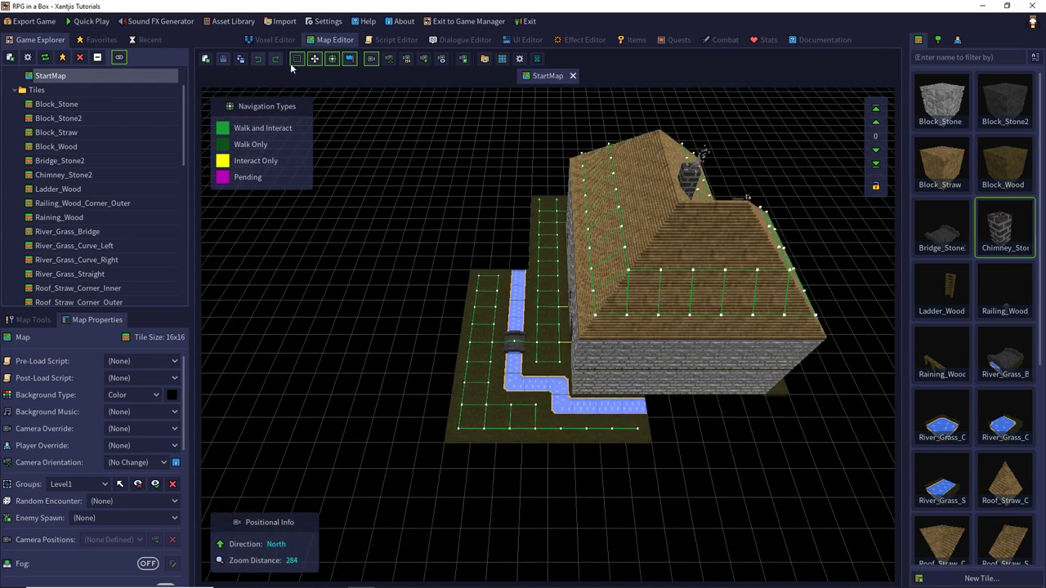
click(387, 58)
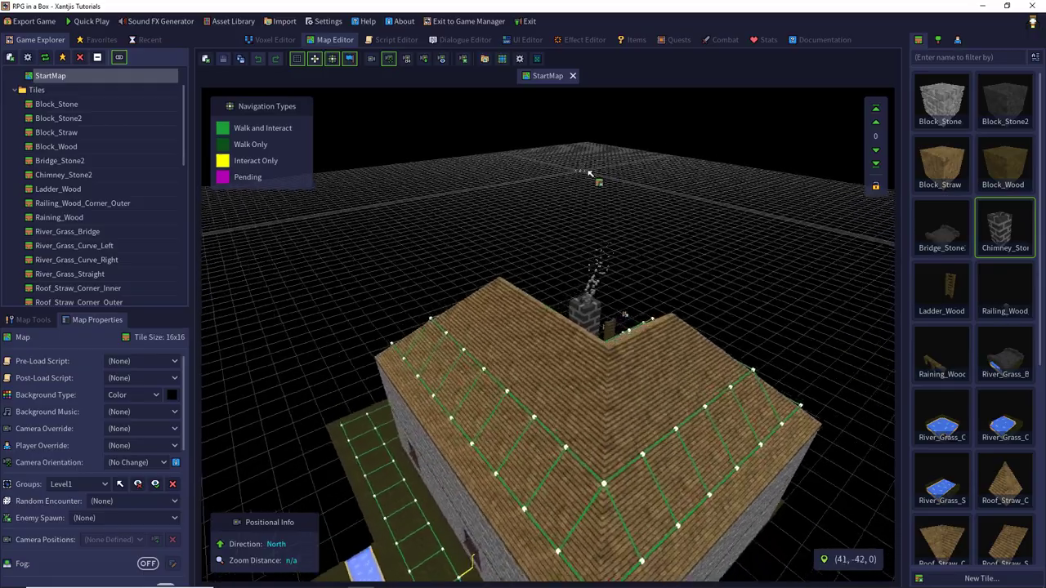
key(w)
key(a)
middle_drag(590, 174, 506, 172)
key(d)
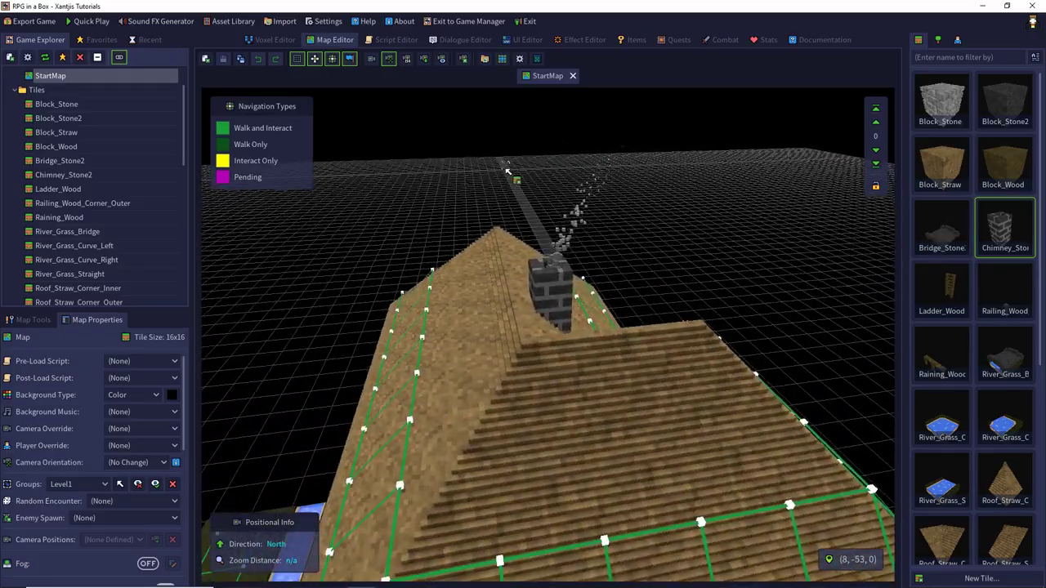
key(s)
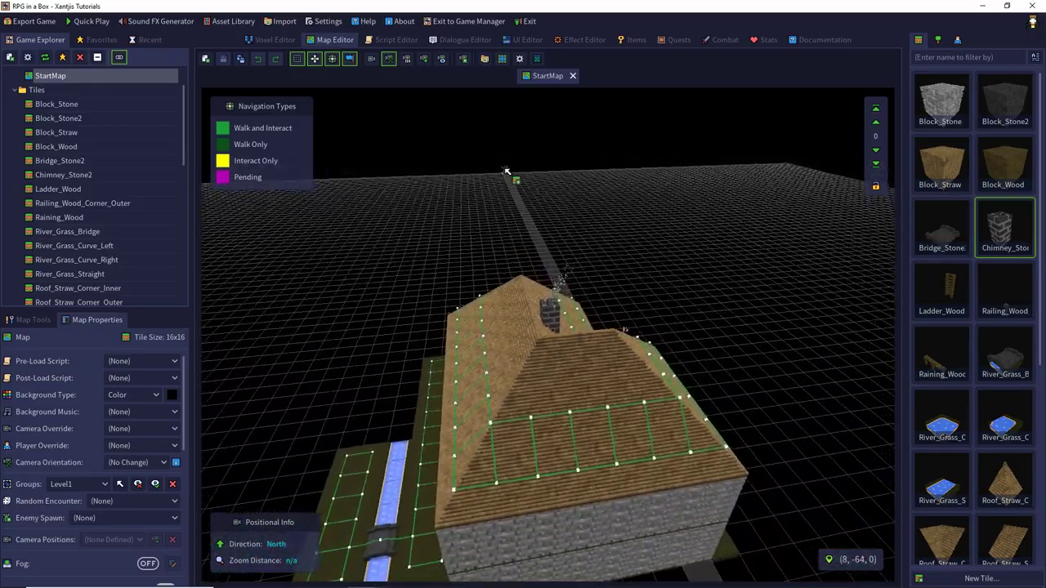
right_drag(505, 179, 571, 214)
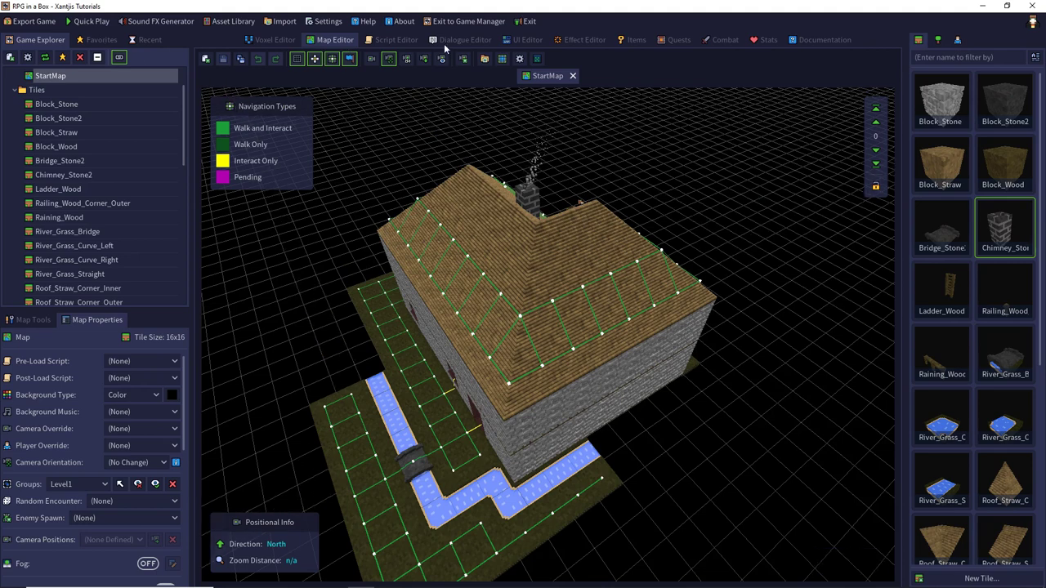
click(573, 76)
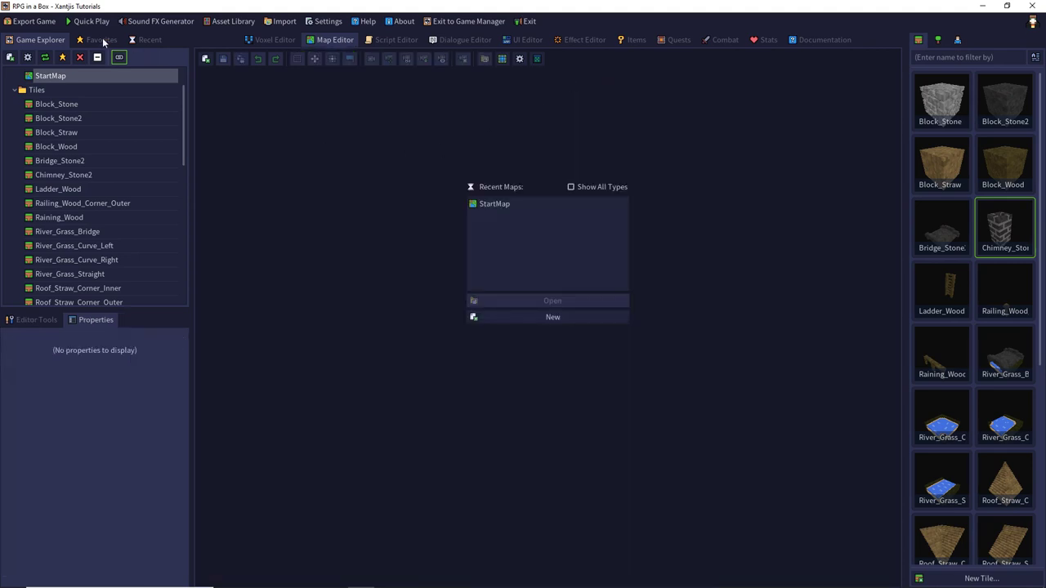
- Configure the game's gameplay camera with the Standard type and Orthogonal projection, and save the game configuration
click(27, 57)
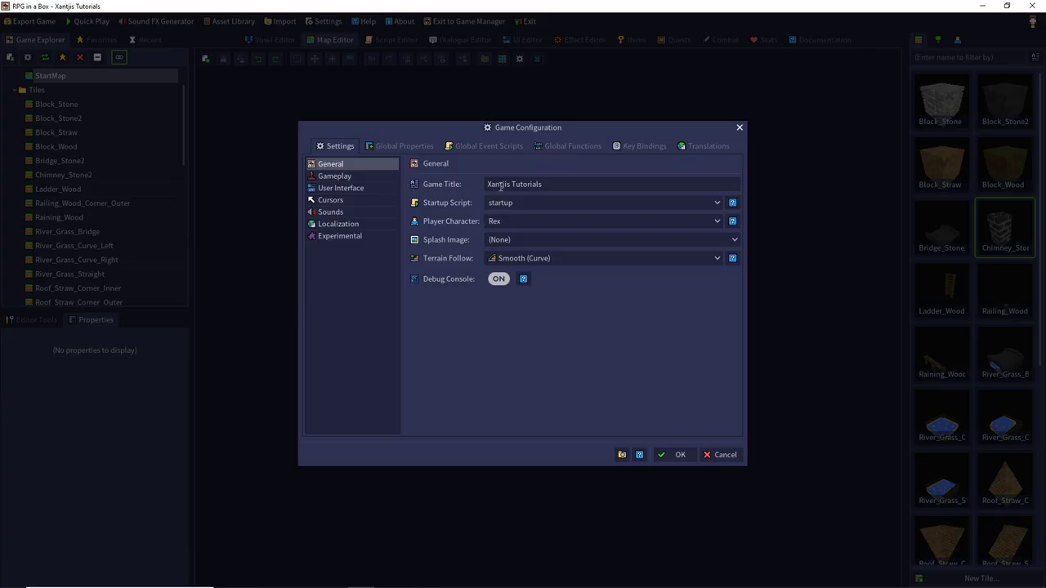
click(330, 177)
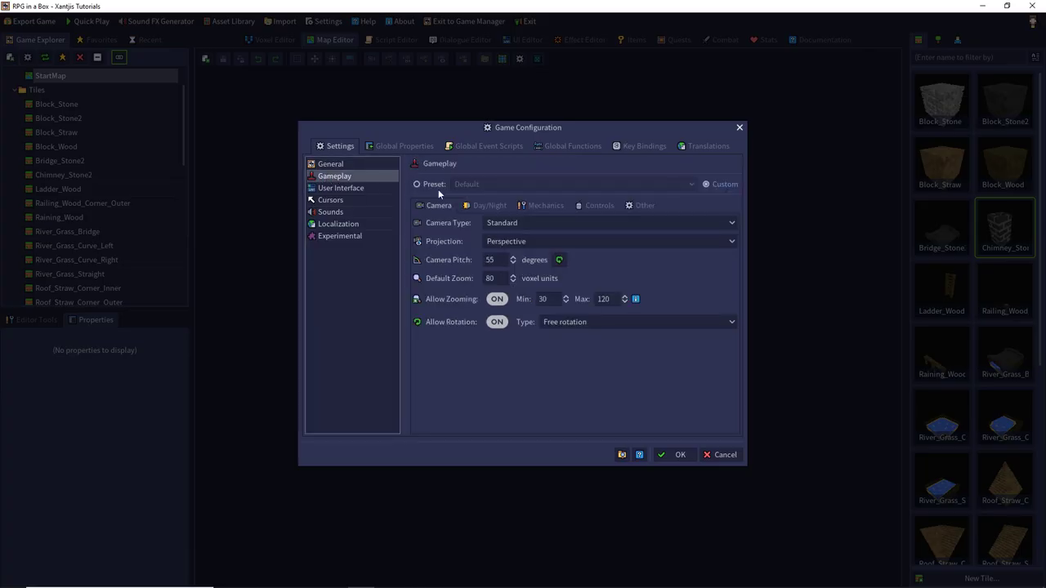
click(532, 224)
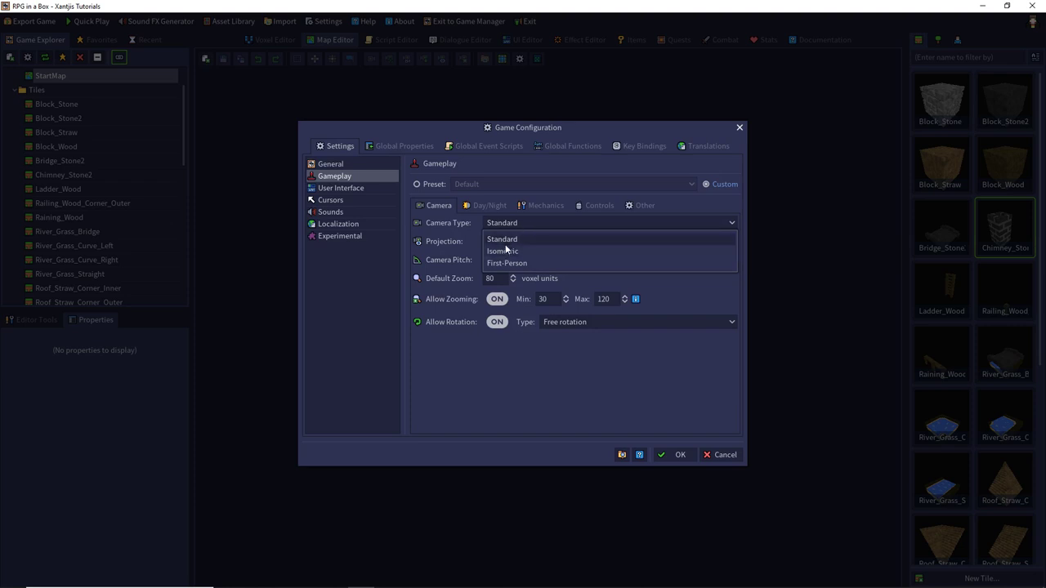
click(506, 242)
click(529, 243)
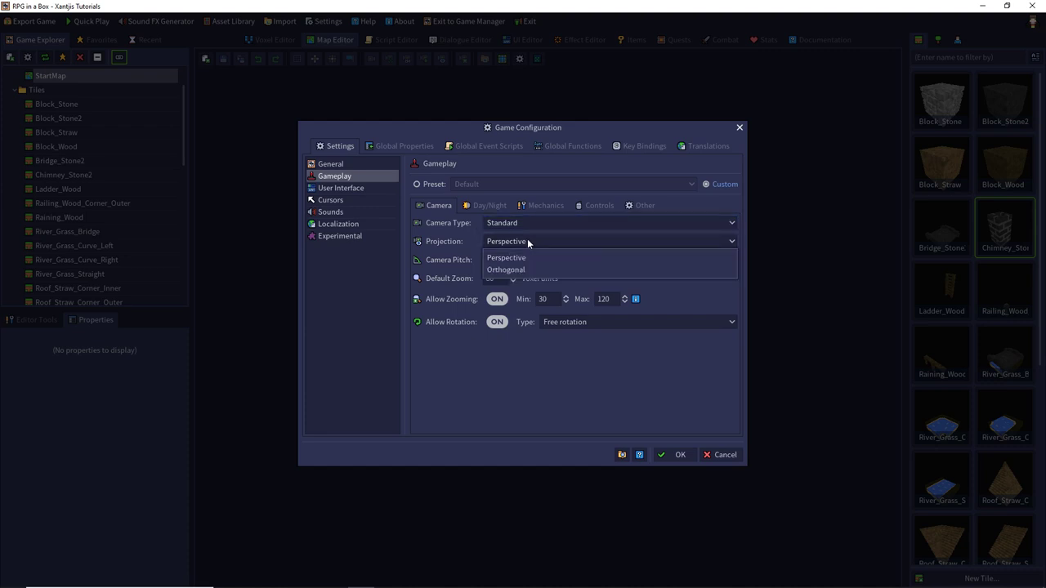
click(505, 271)
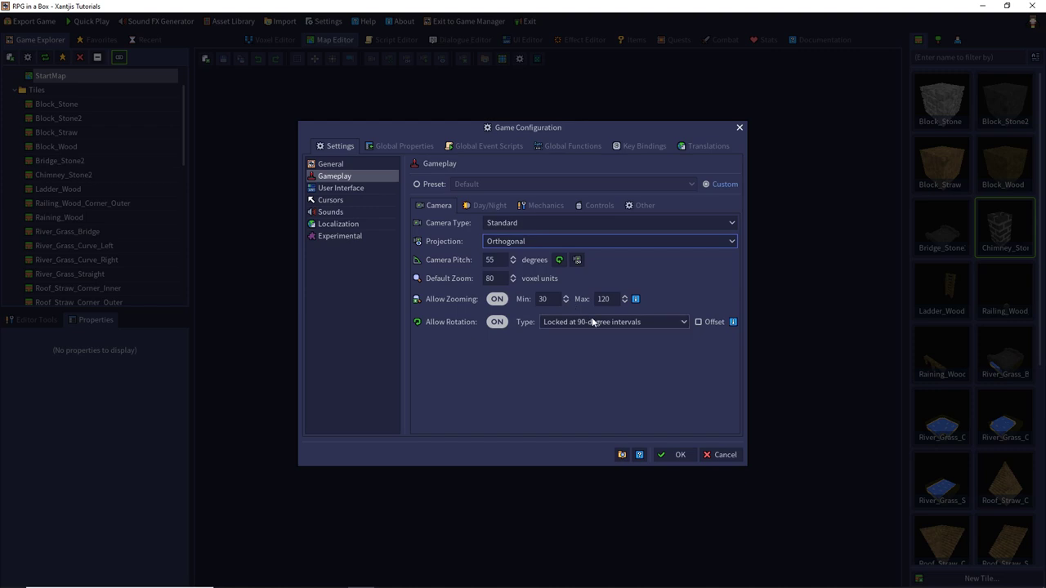
click(670, 453)
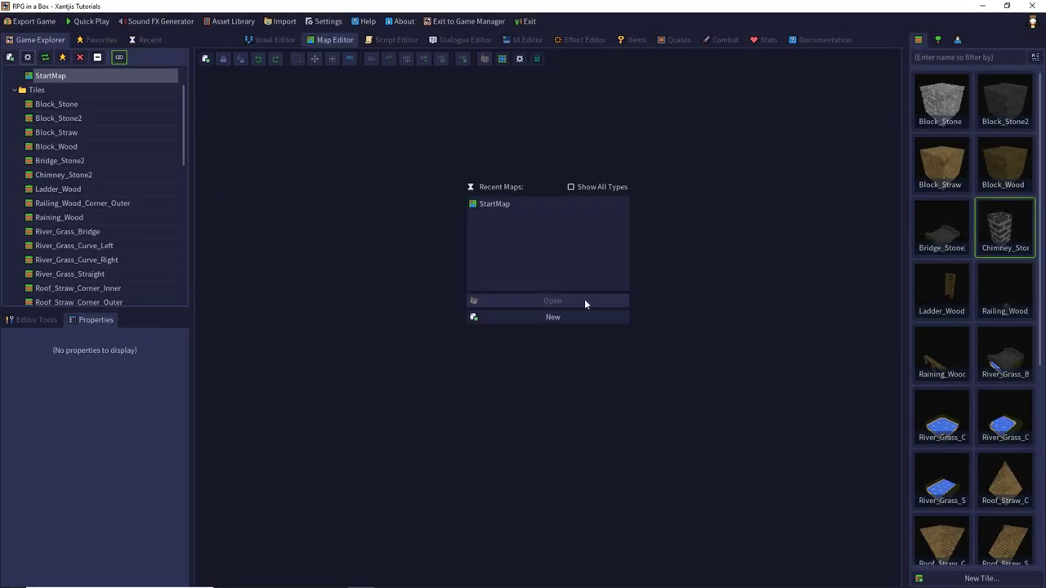
- Test-play a new game, walking the character around the bridge and rotating the camera to check the orthogonal view
click(90, 21)
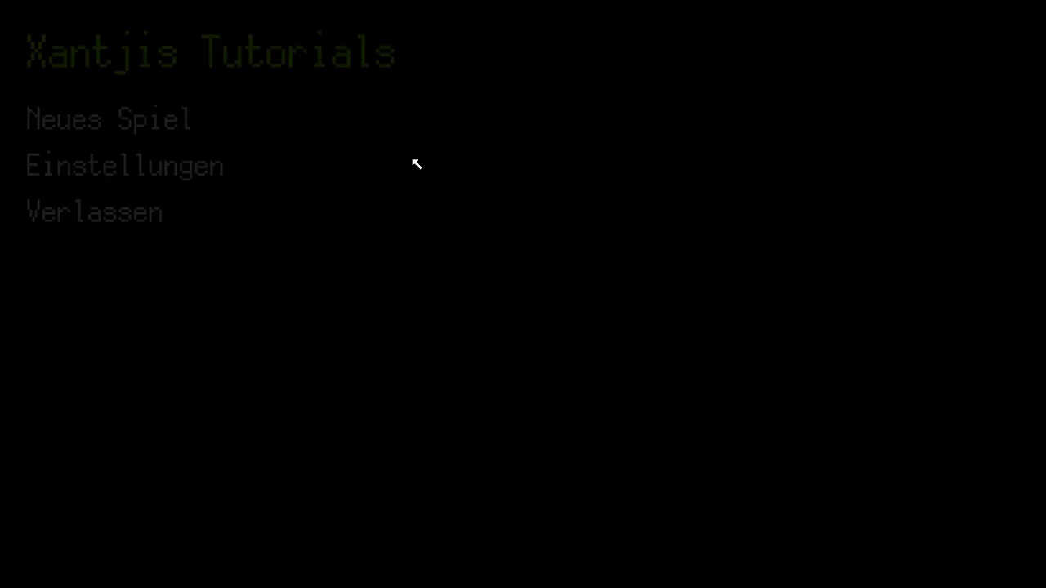
click(185, 124)
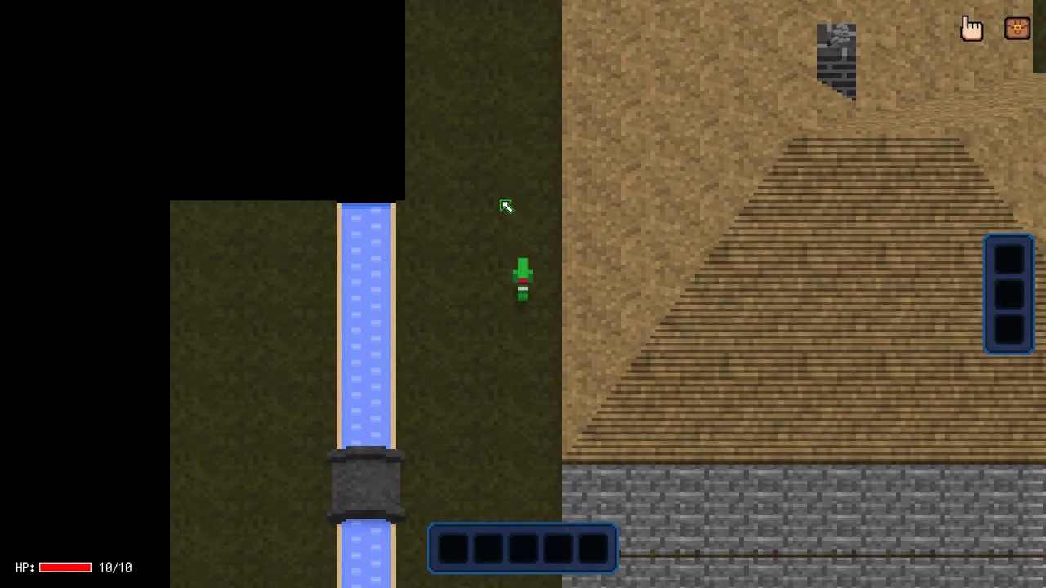
key(s)
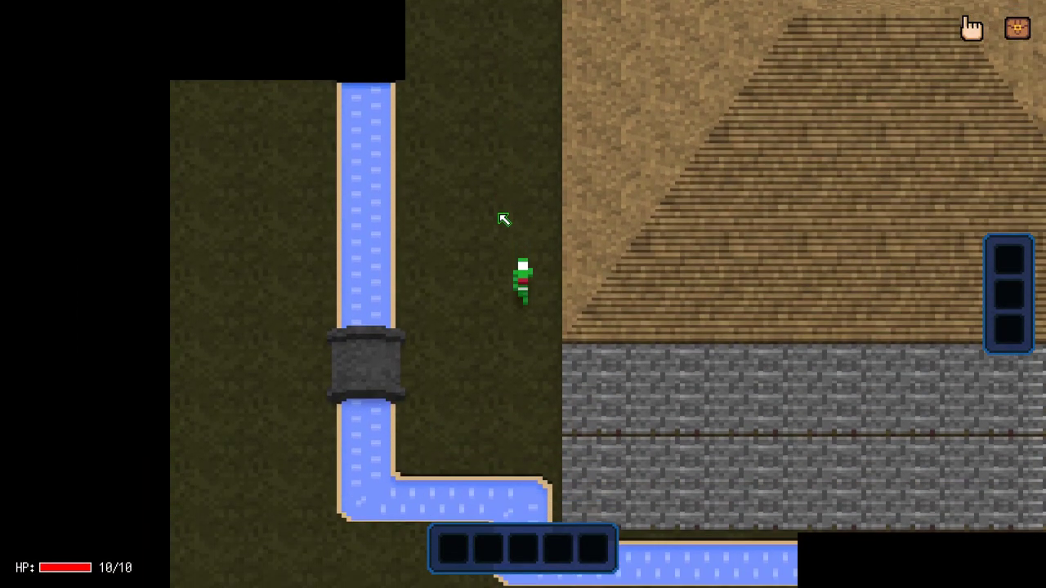
key(Left)
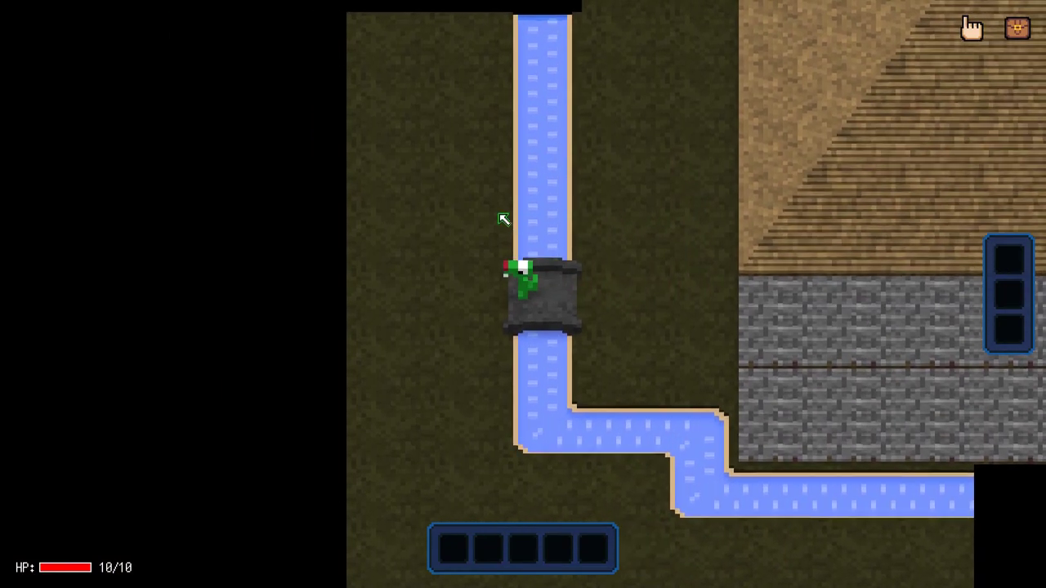
key(d)
key(d)
middle_drag(501, 219, 575, 219)
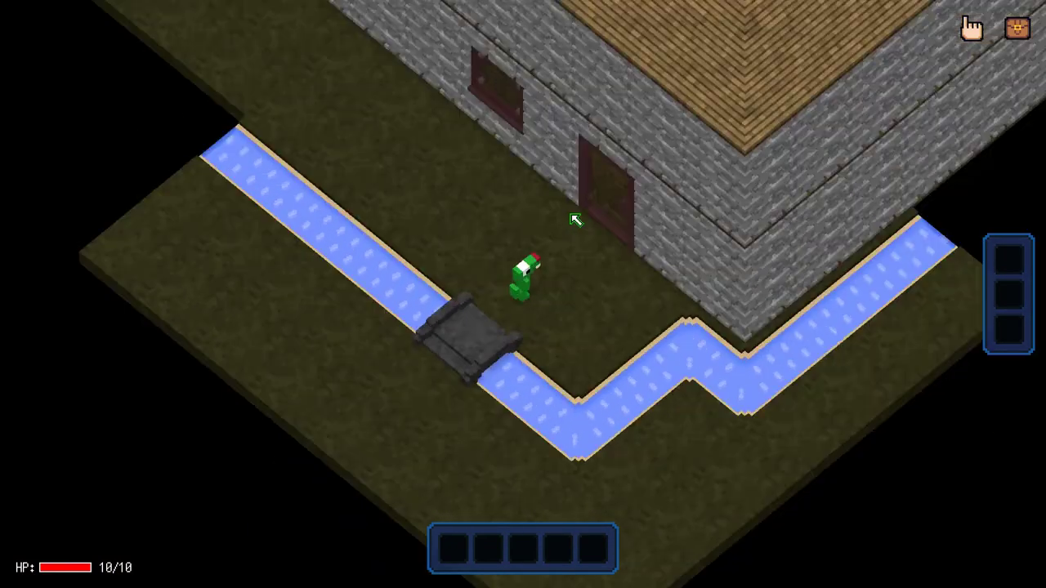
key(a)
key(d)
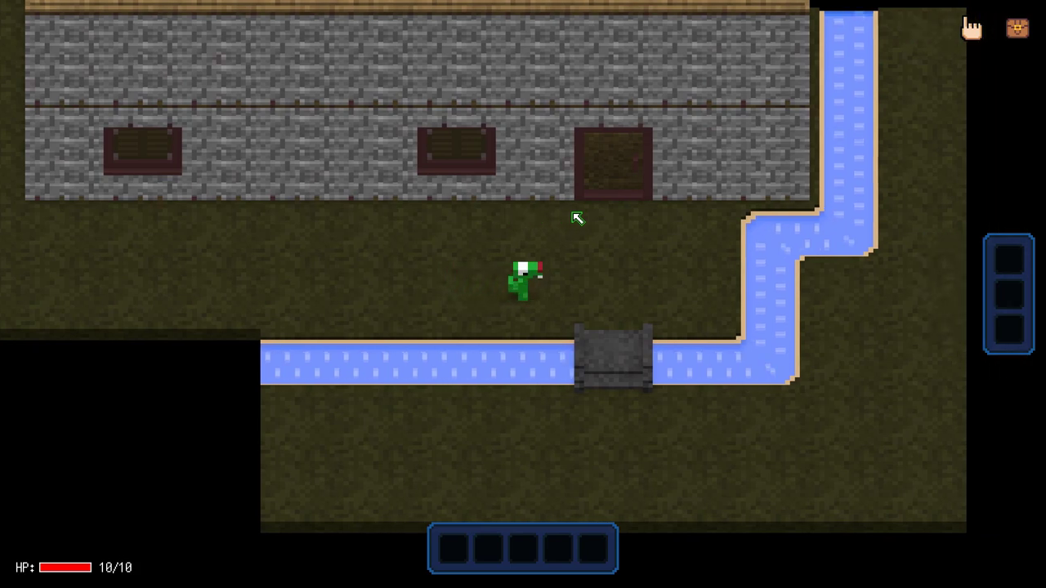
- Walk the character through the house door and up the stairs to check the interior in the orthogonal view
key(Up)
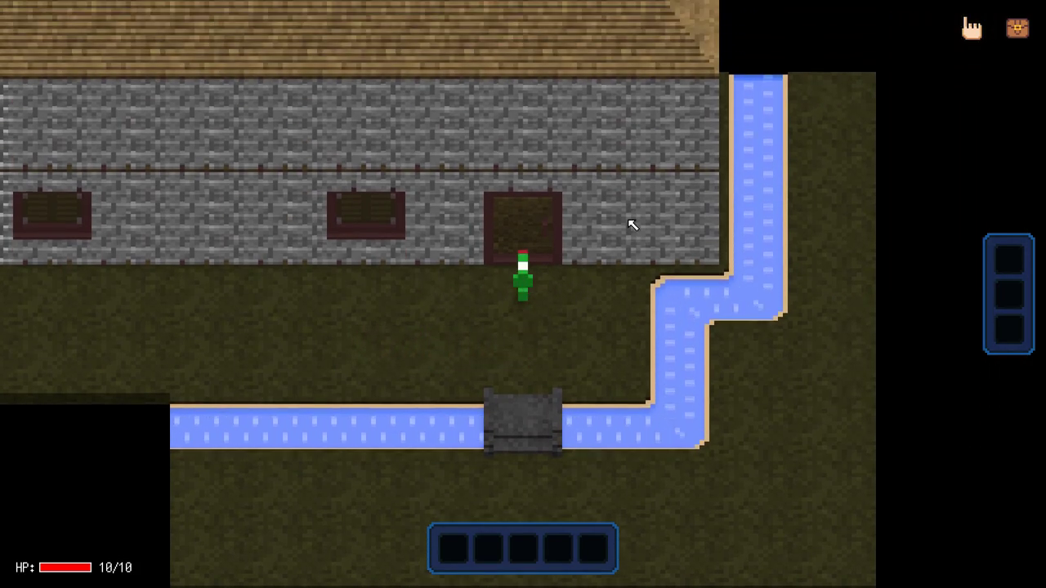
key(Up)
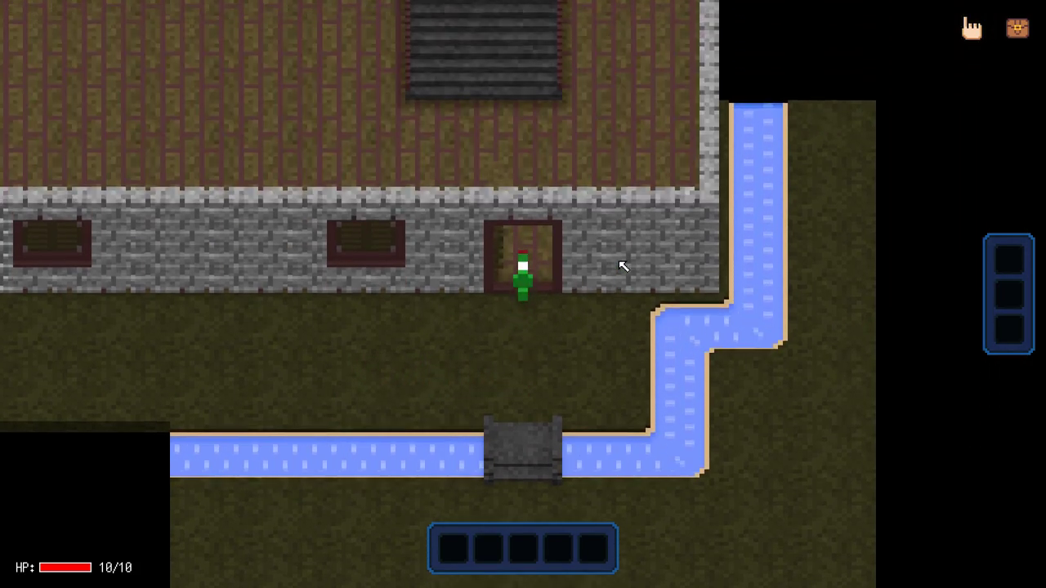
key(Up)
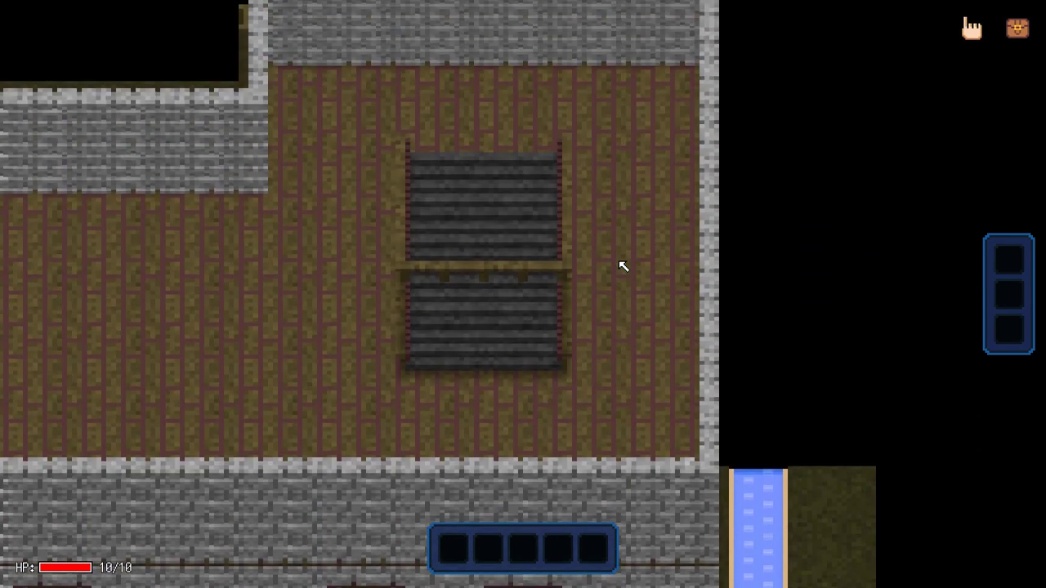
key(Down)
key(Left)
key(Up)
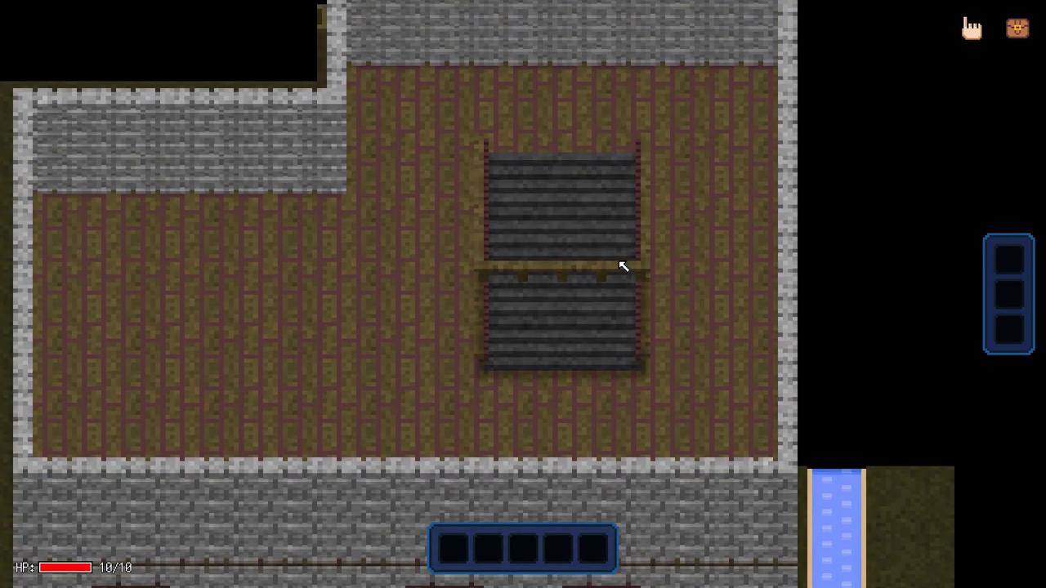
- Walk the character back down the stairs and quit the test game to return to the editor
key(Right)
key(Down)
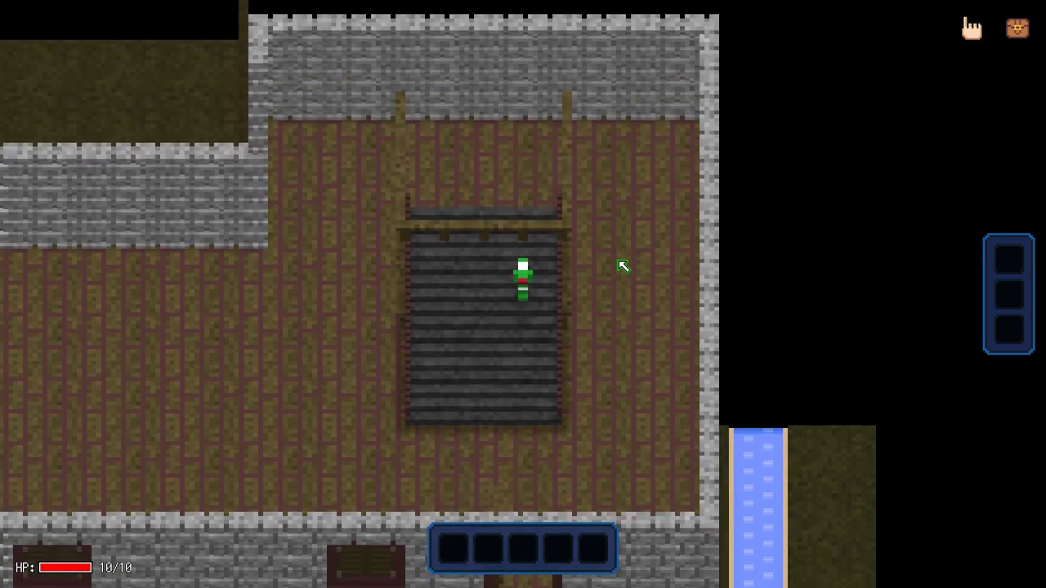
key(Down)
key(Left)
key(Escape)
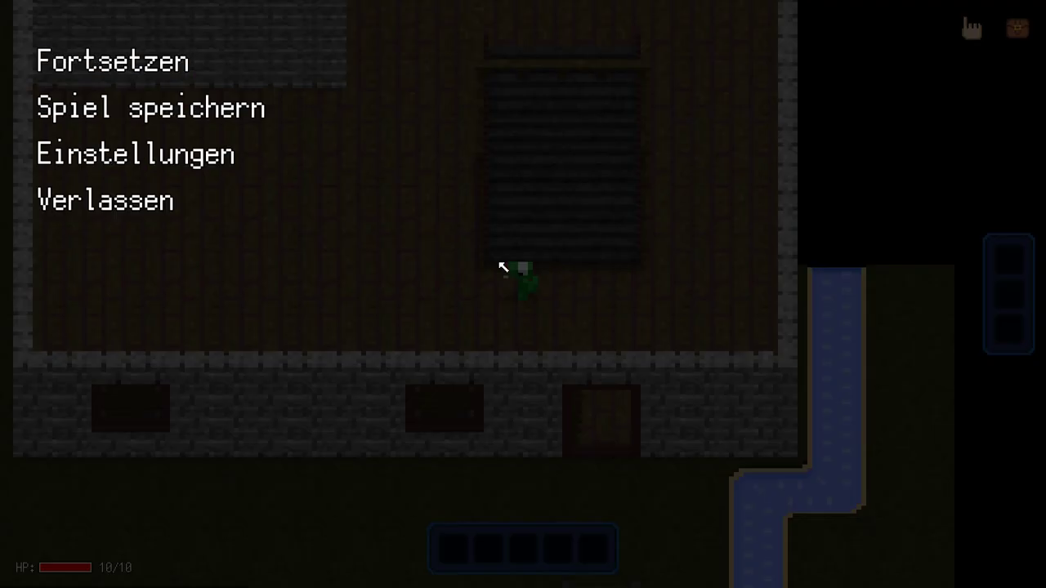
click(139, 202)
click(449, 323)
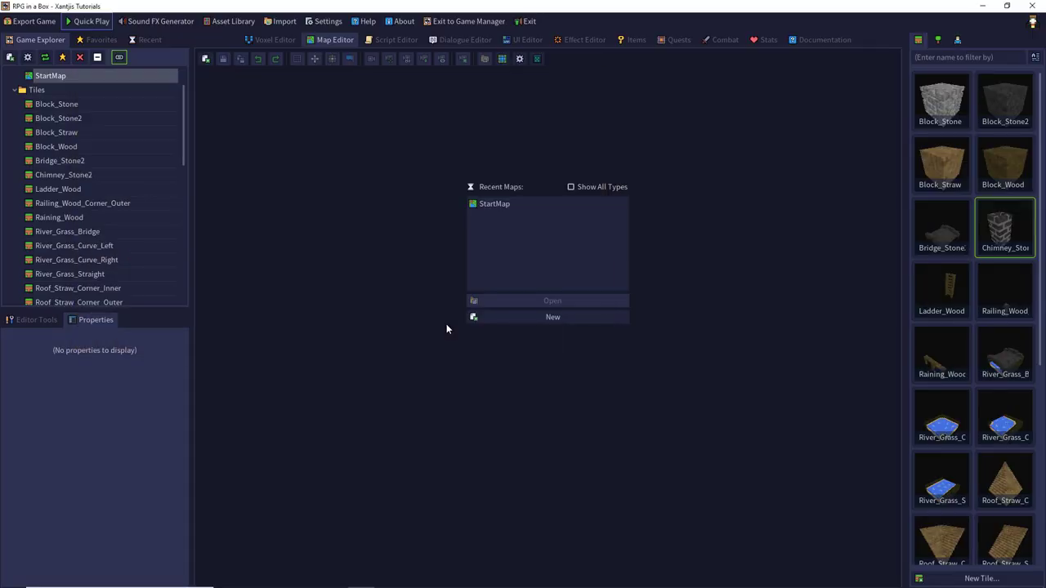